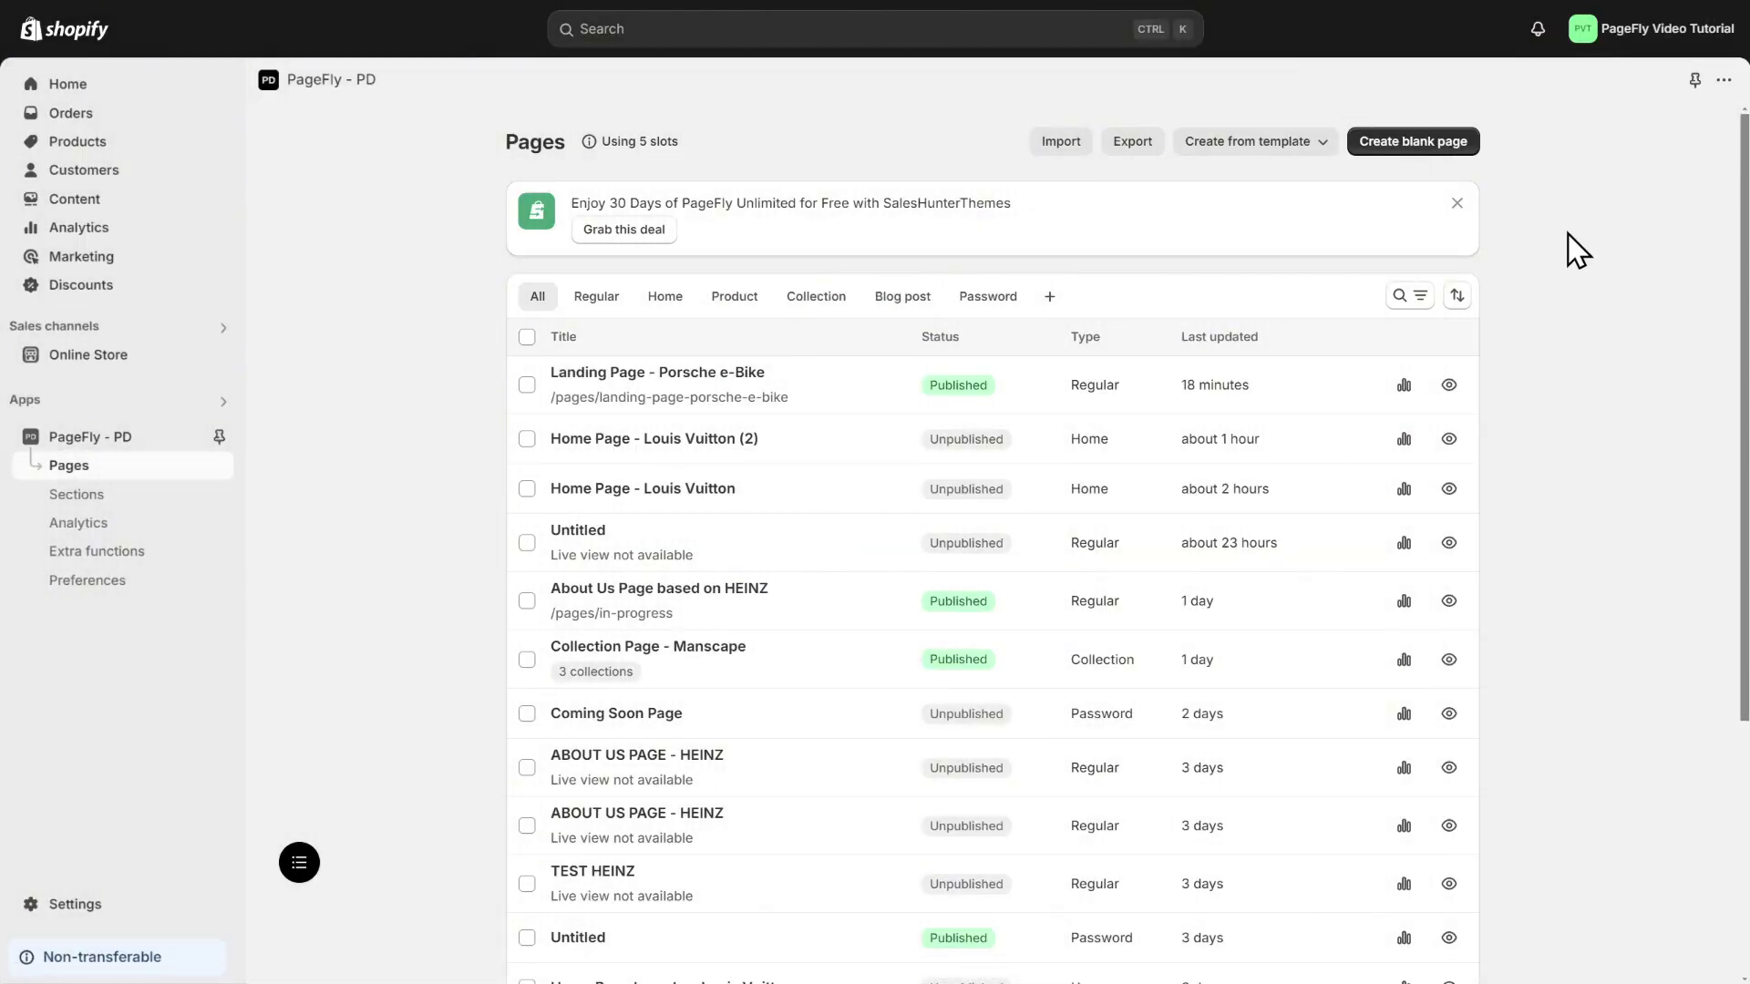
Create a blank Regular page 'LANDING PAGE - PORSCHE' and open it in the Gen 2 editor.
{"action": "left_click", "coordinate": [1446, 164]}
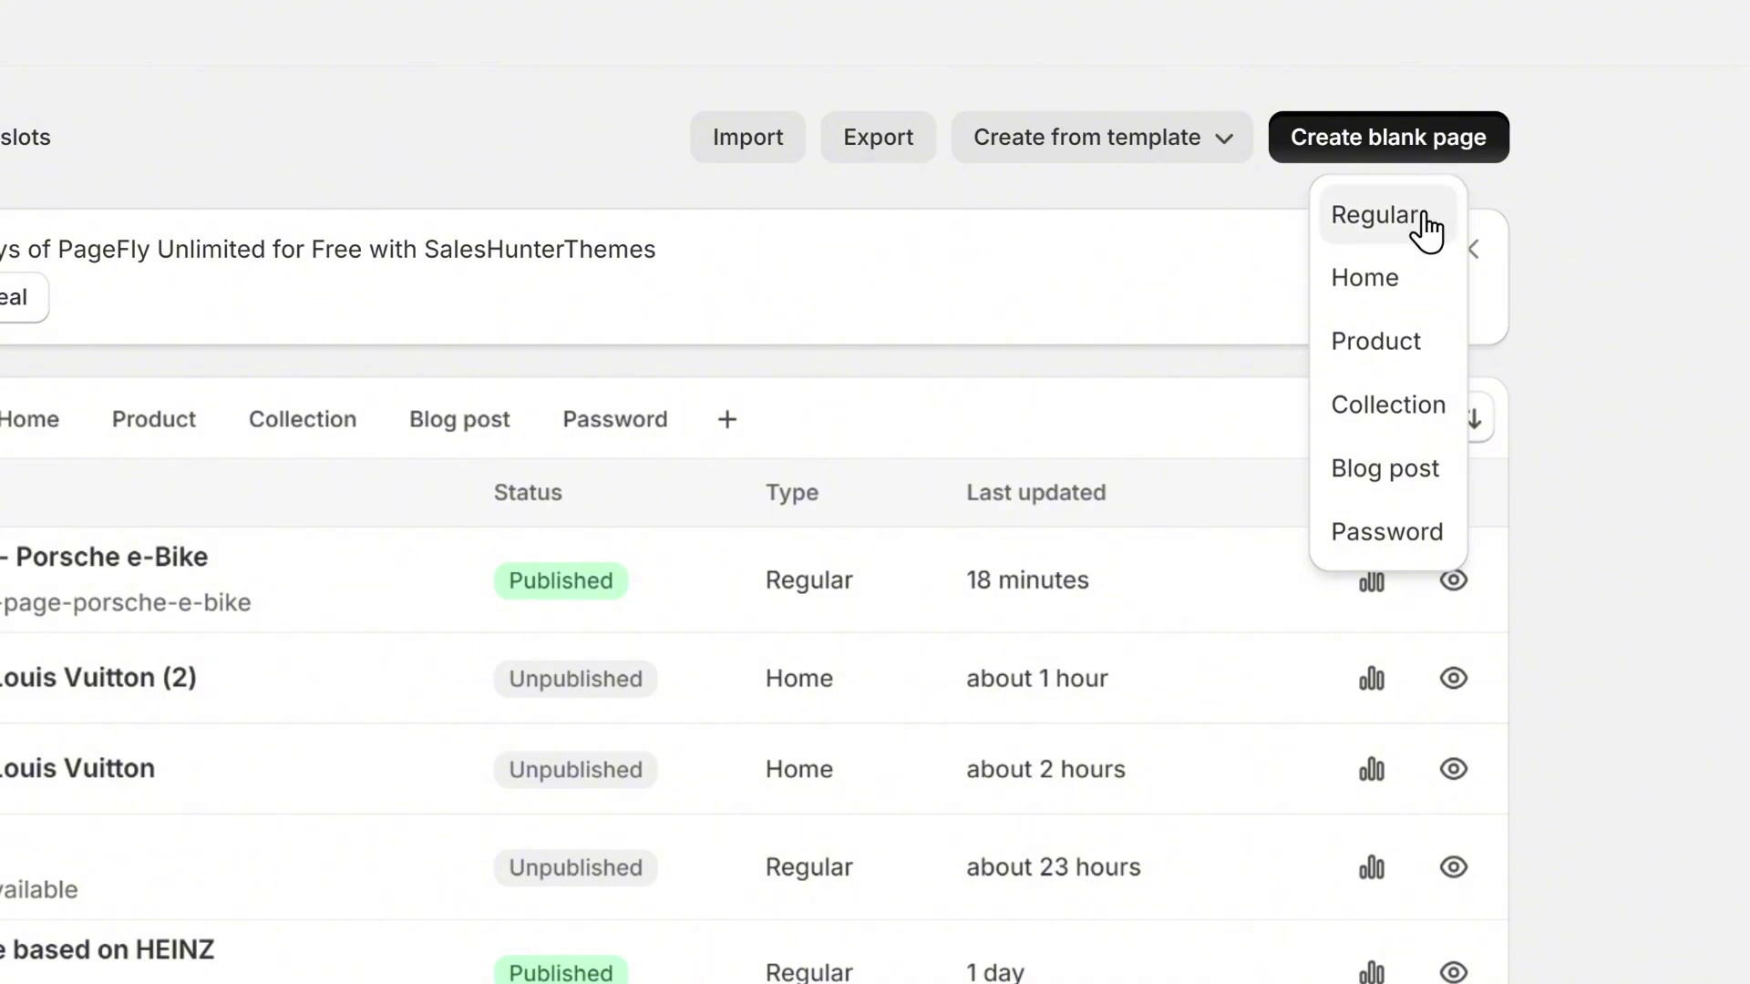
{"action": "left_click", "coordinate": [1387, 218]}
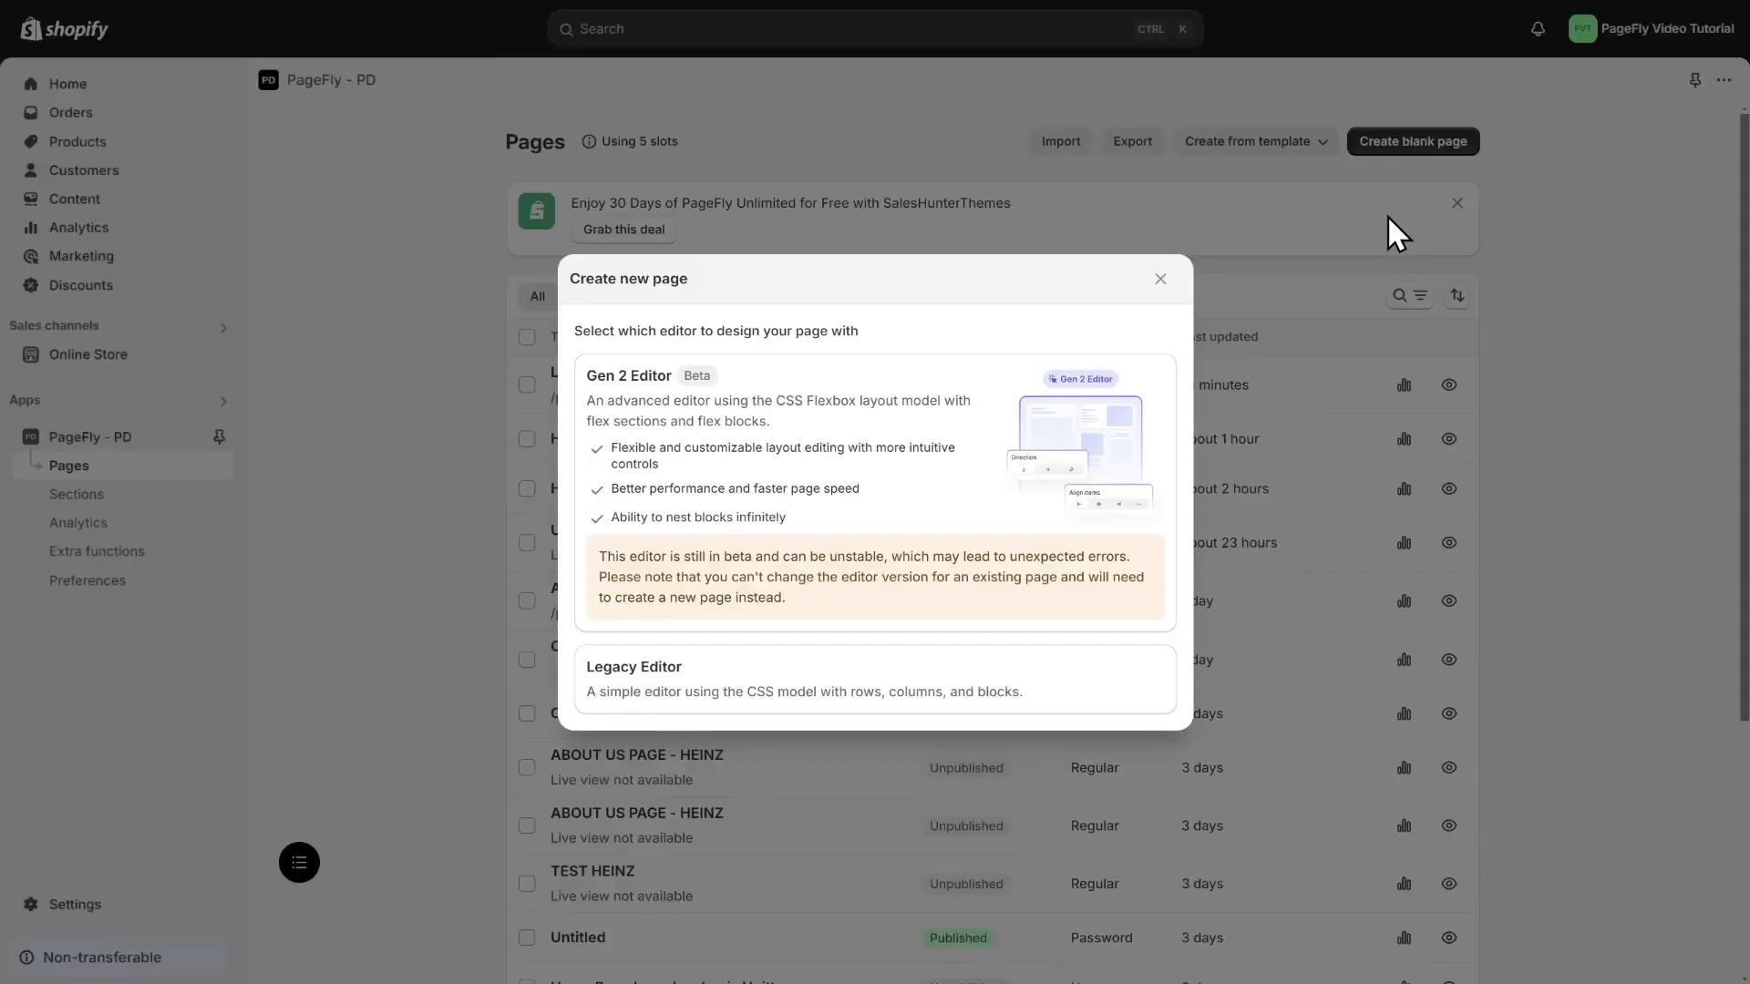
{"action": "left_click", "coordinate": [742, 421]}
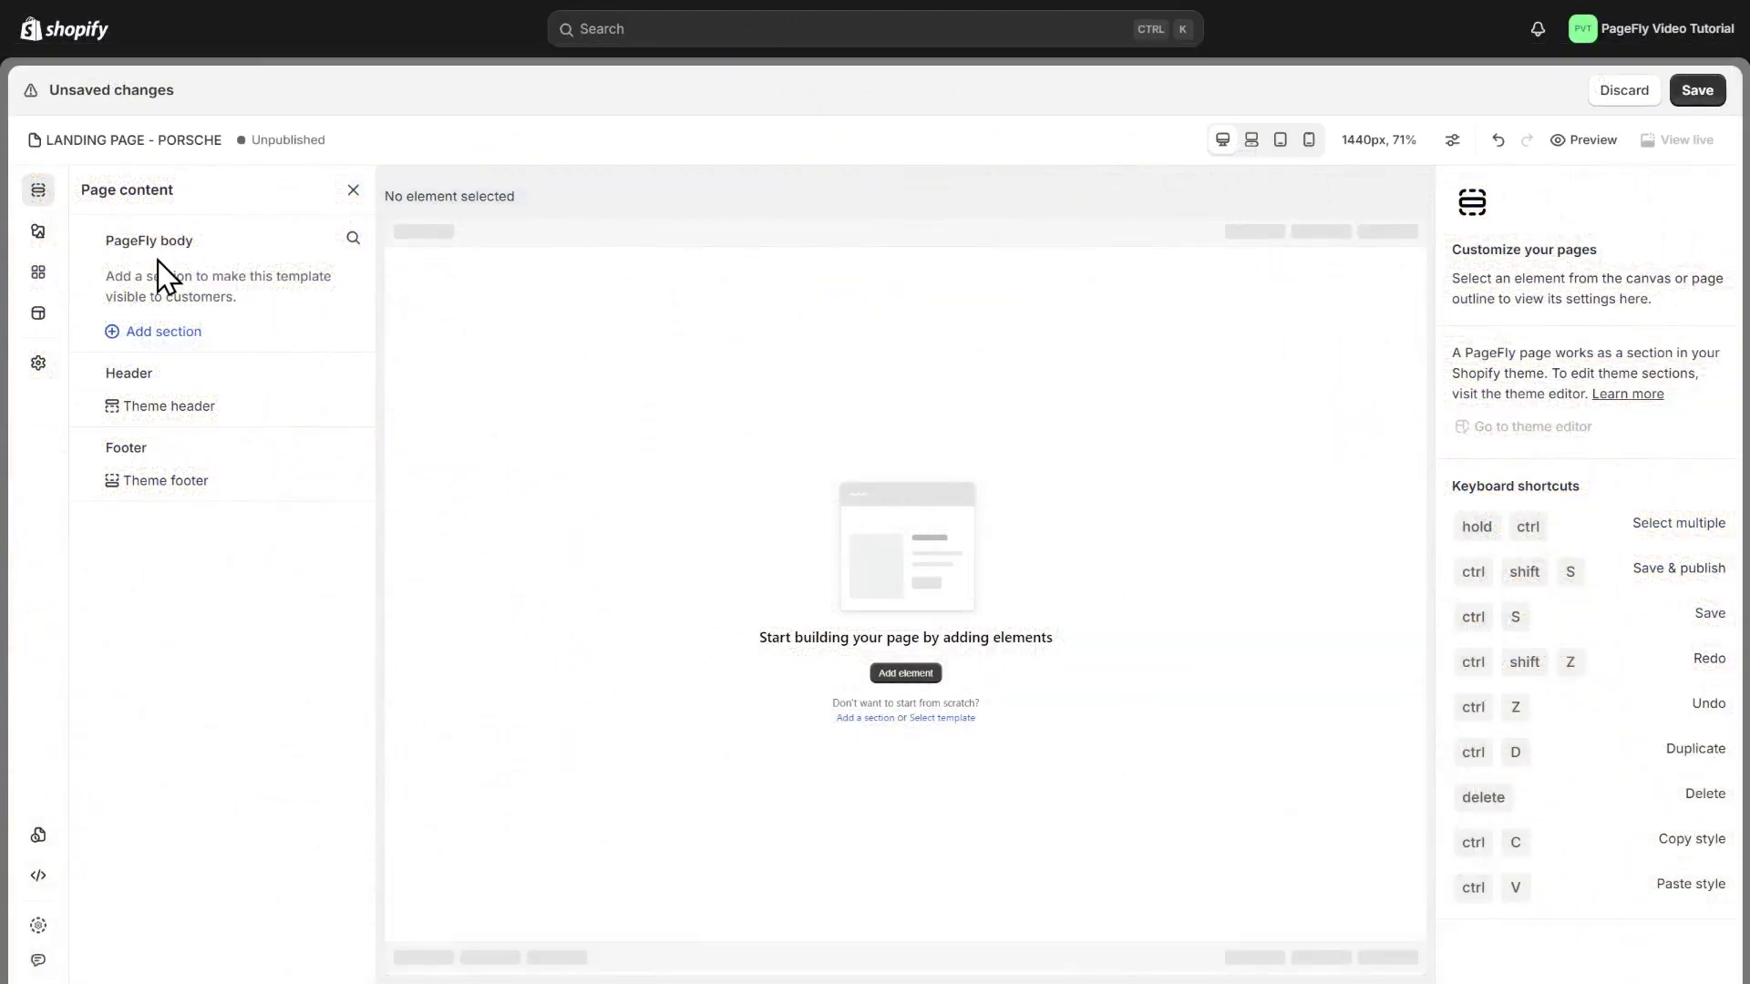
Add a blank section to the page with the P1 photo as its background image.
{"action": "left_click", "coordinate": [38, 231]}
{"action": "left_click_drag", "start_coordinate": [468, 218], "coordinate": [696, 364]}
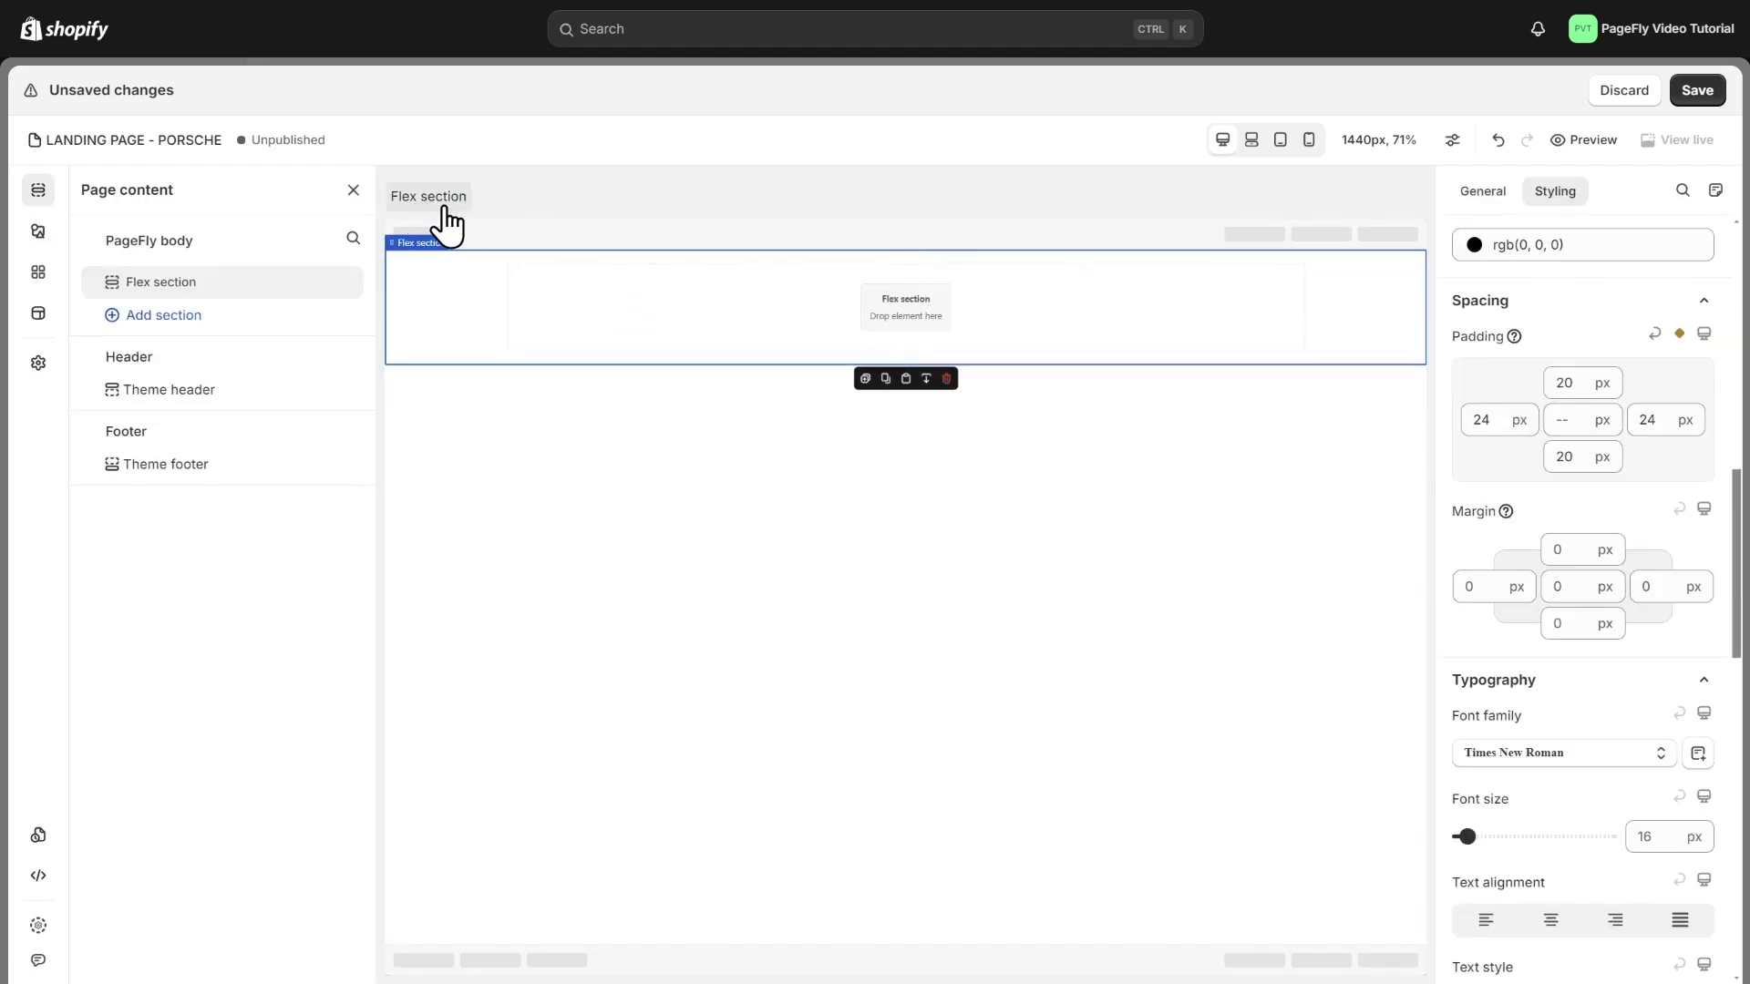
{"action": "scroll", "coordinate": [1549, 576], "scroll_direction": "down", "scroll_amount": 10}
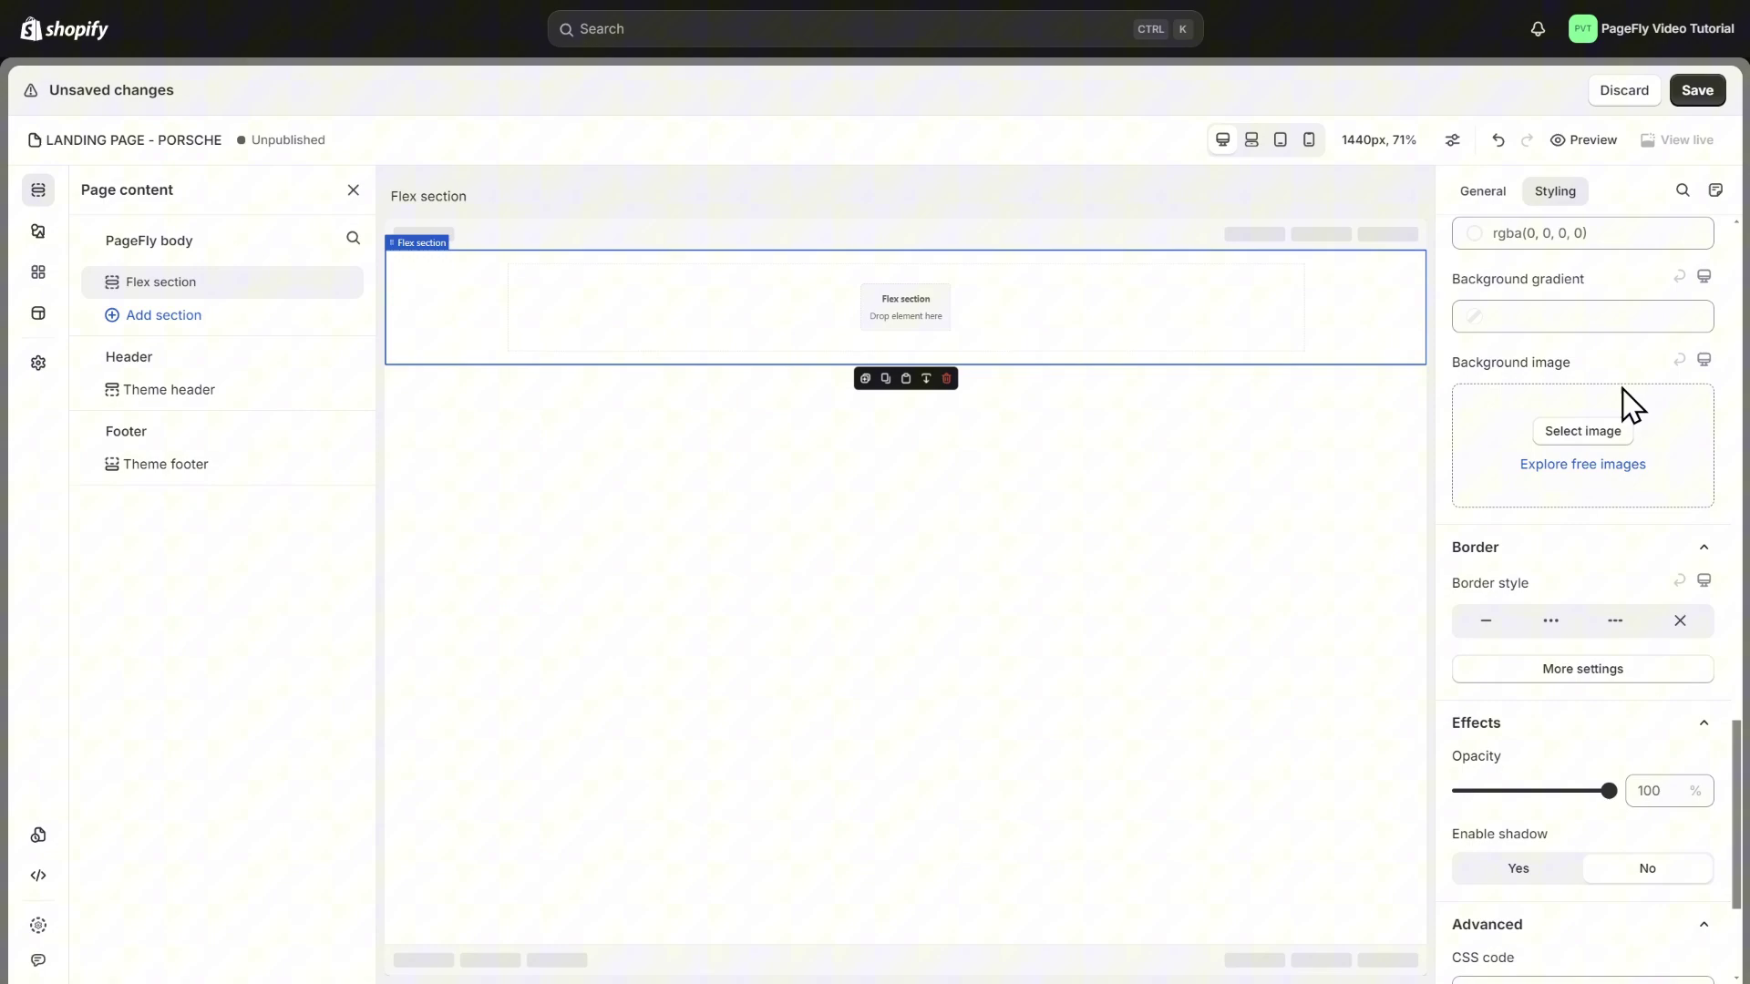
{"action": "left_click", "coordinate": [1613, 428]}
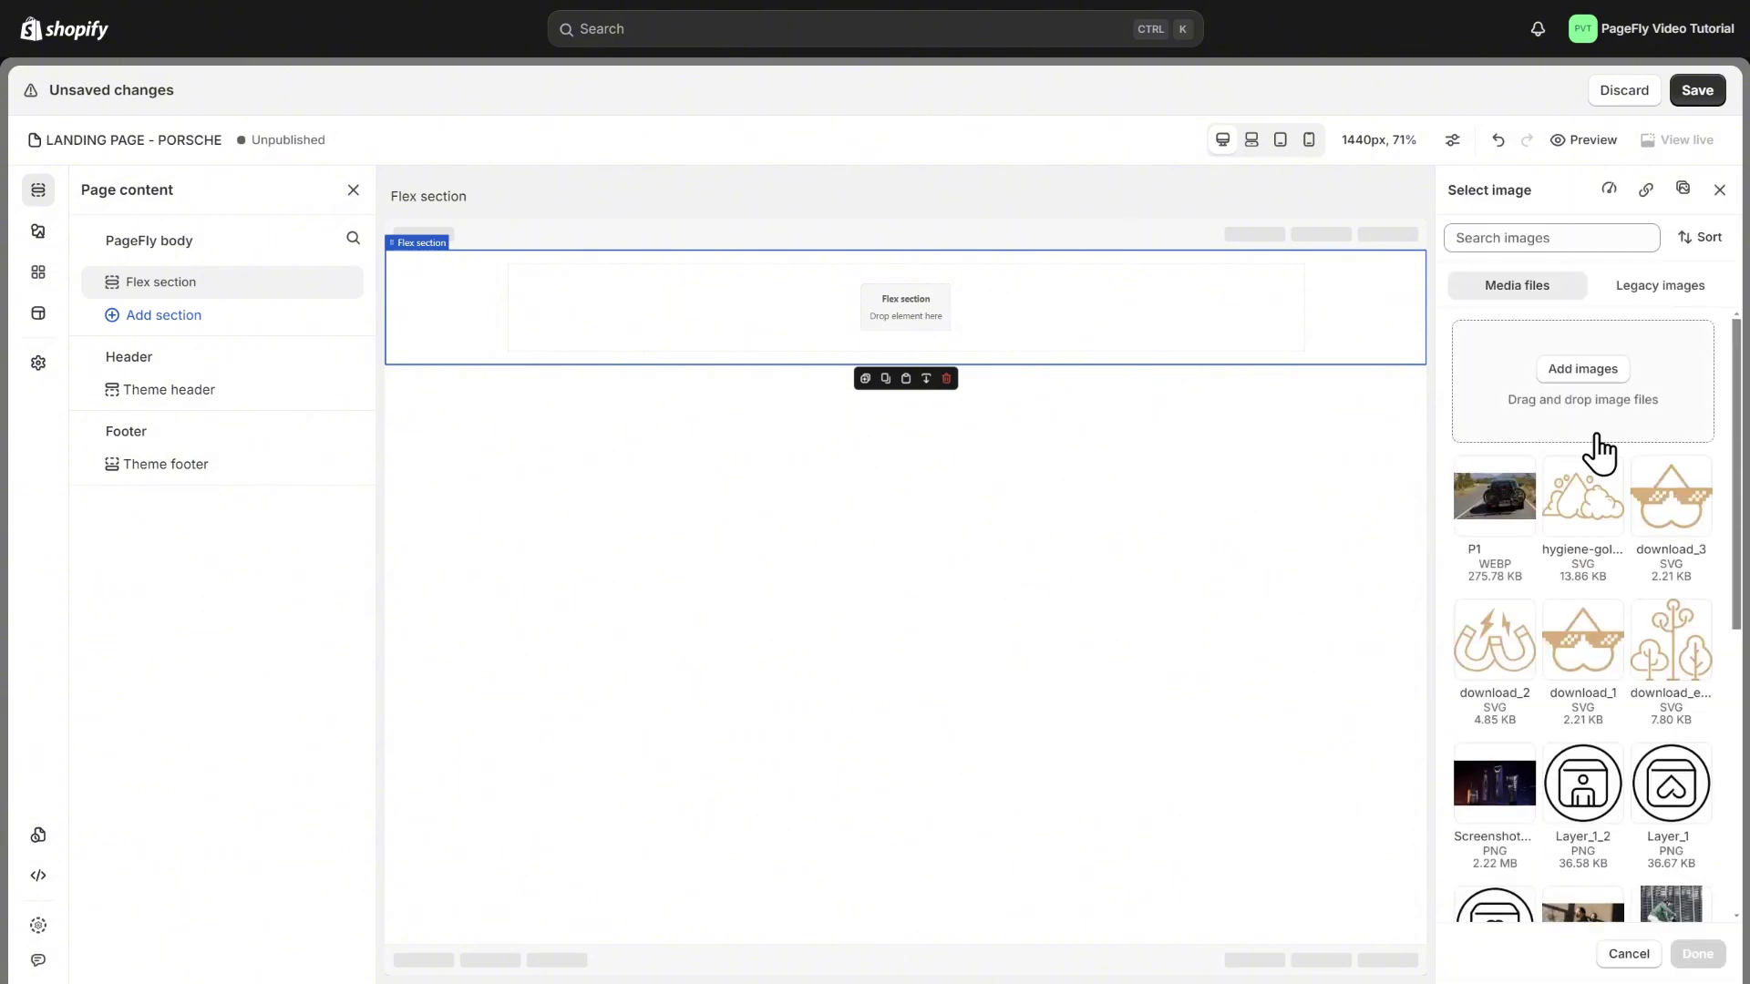
{"action": "left_click", "coordinate": [1522, 497]}
{"action": "left_click", "coordinate": [1697, 953]}
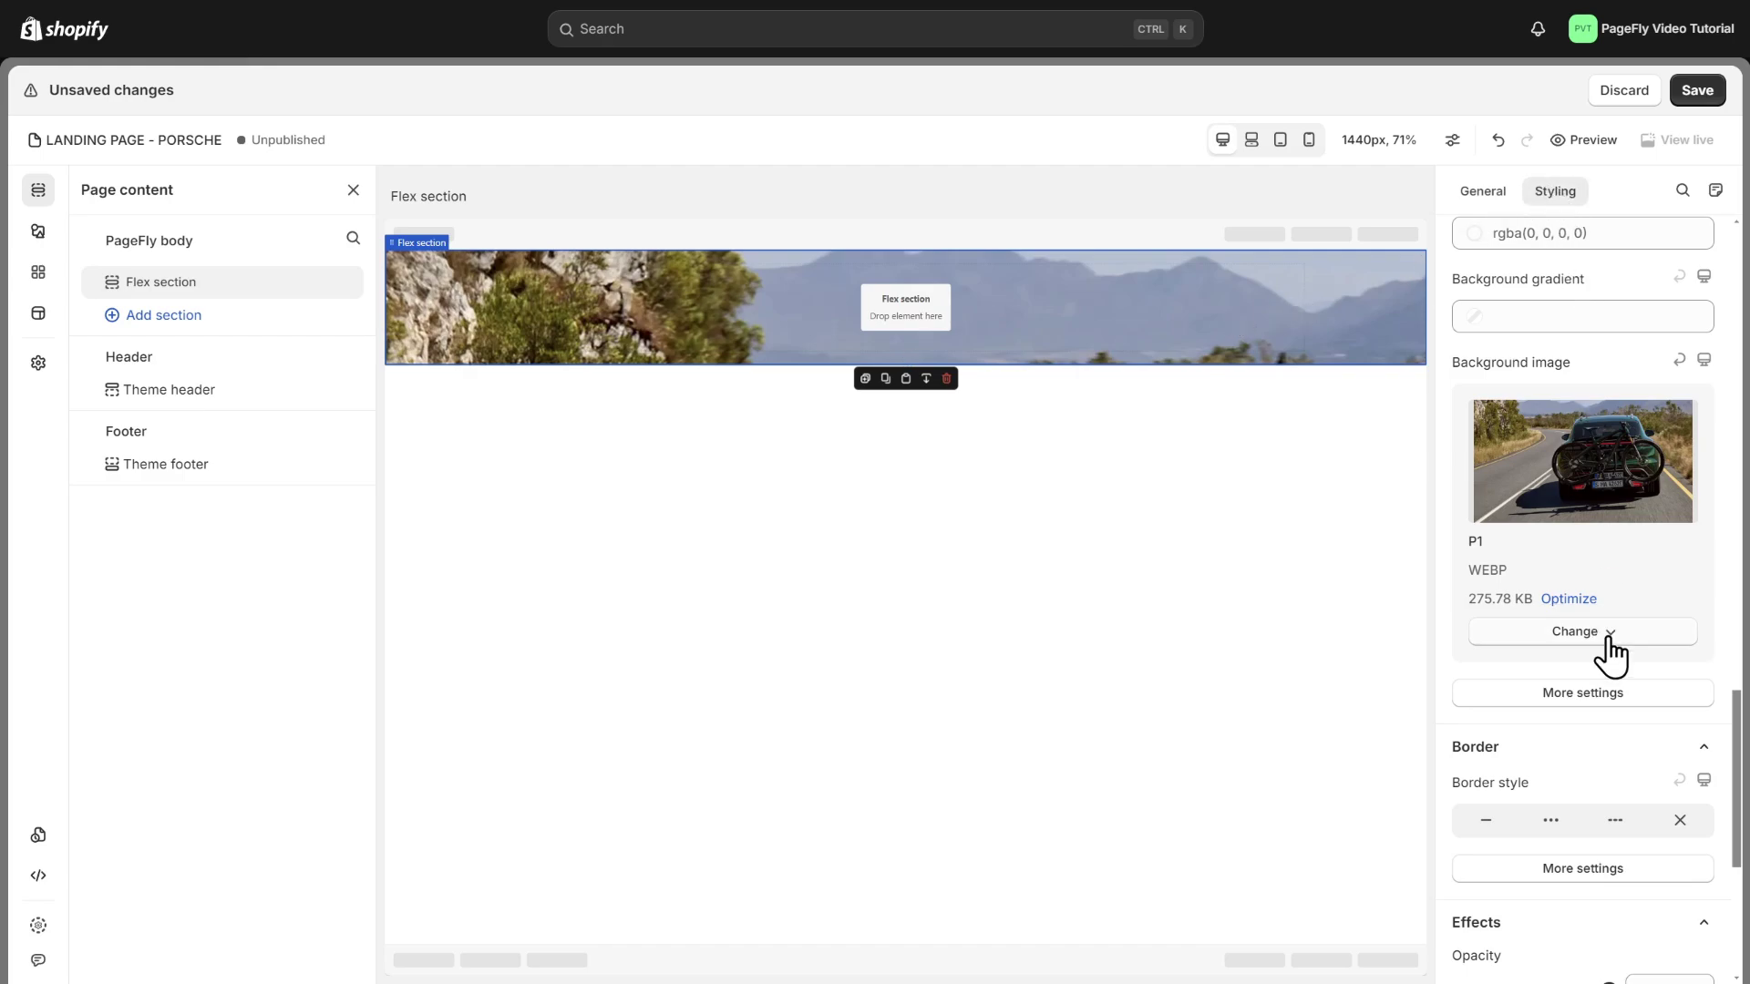
Set the background image position to center and its size to Cover.
{"action": "left_click", "coordinate": [1599, 692]}
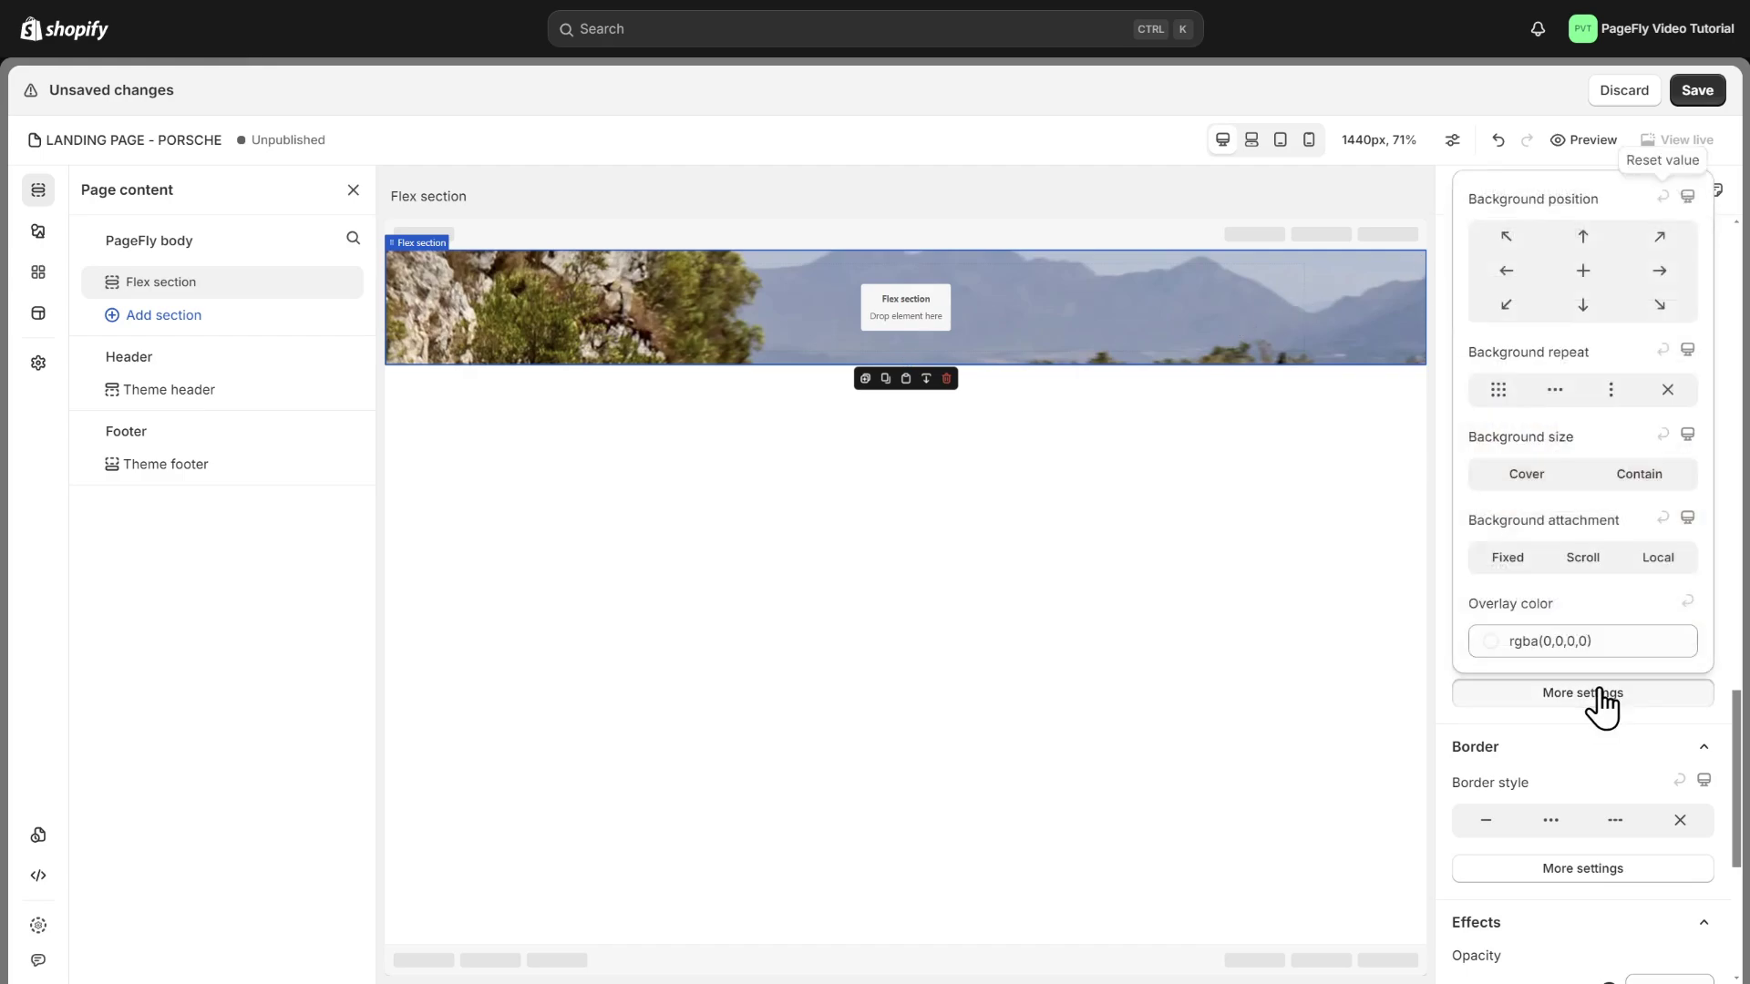
{"action": "left_click", "coordinate": [1594, 281]}
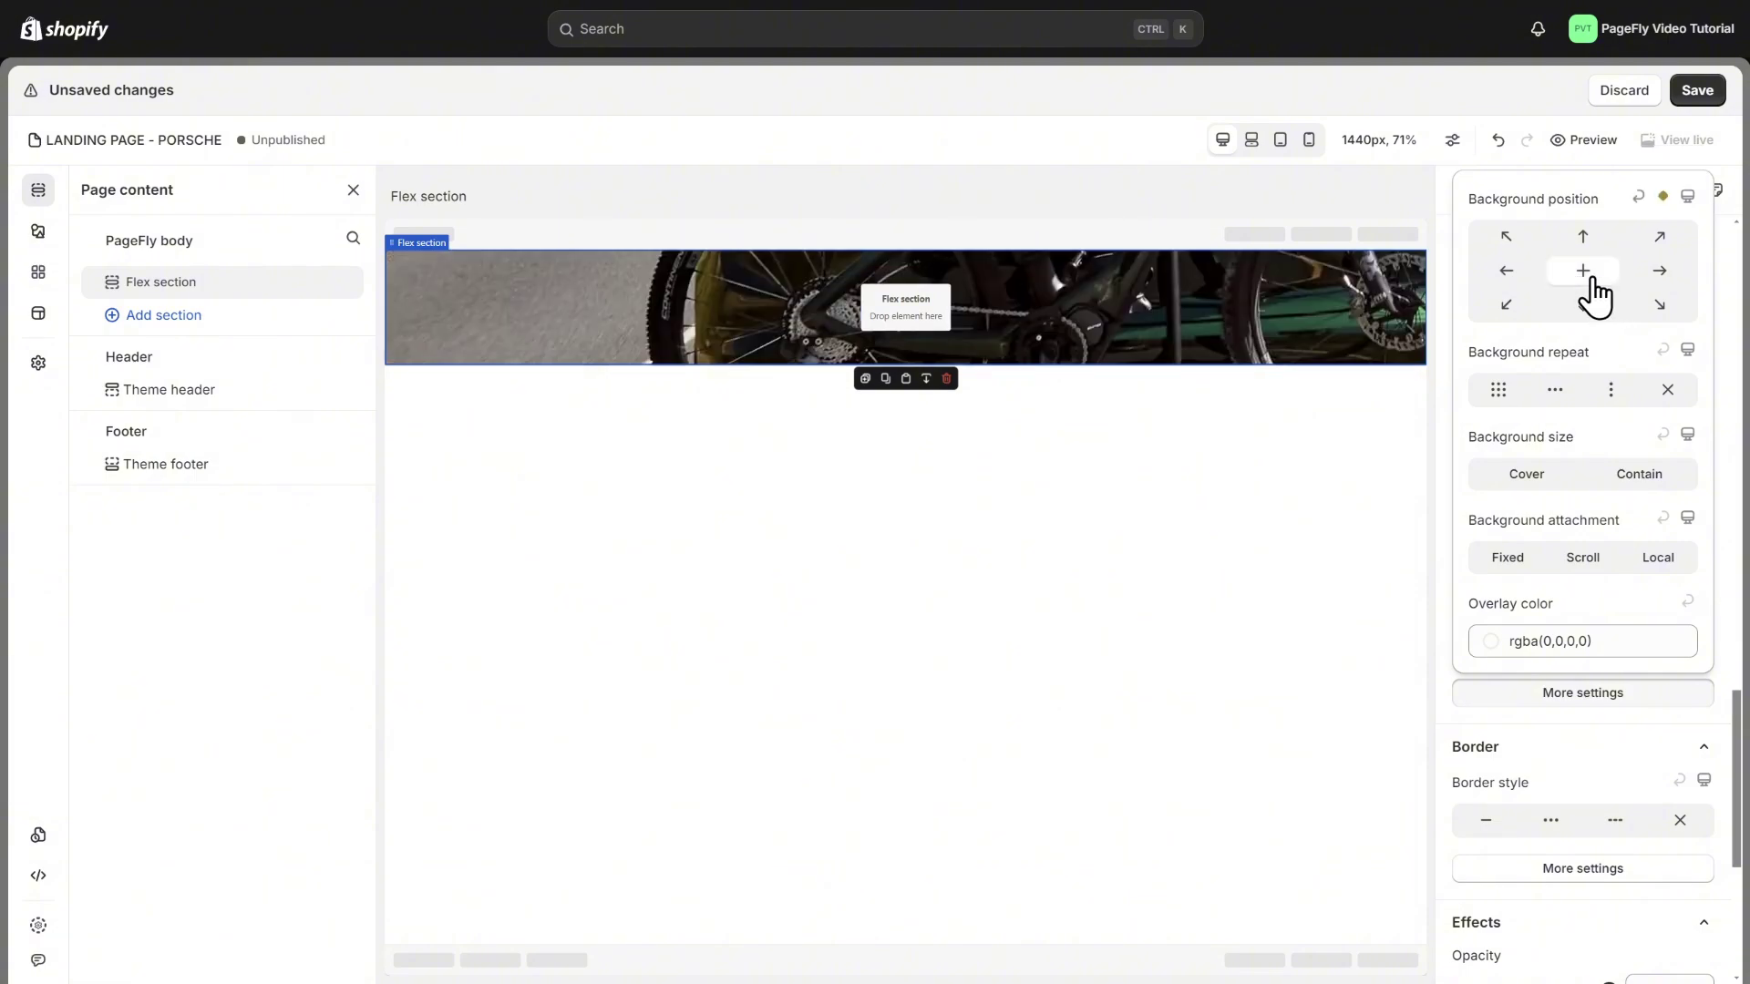
{"action": "left_click", "coordinate": [1527, 475]}
{"action": "left_click", "coordinate": [1713, 447]}
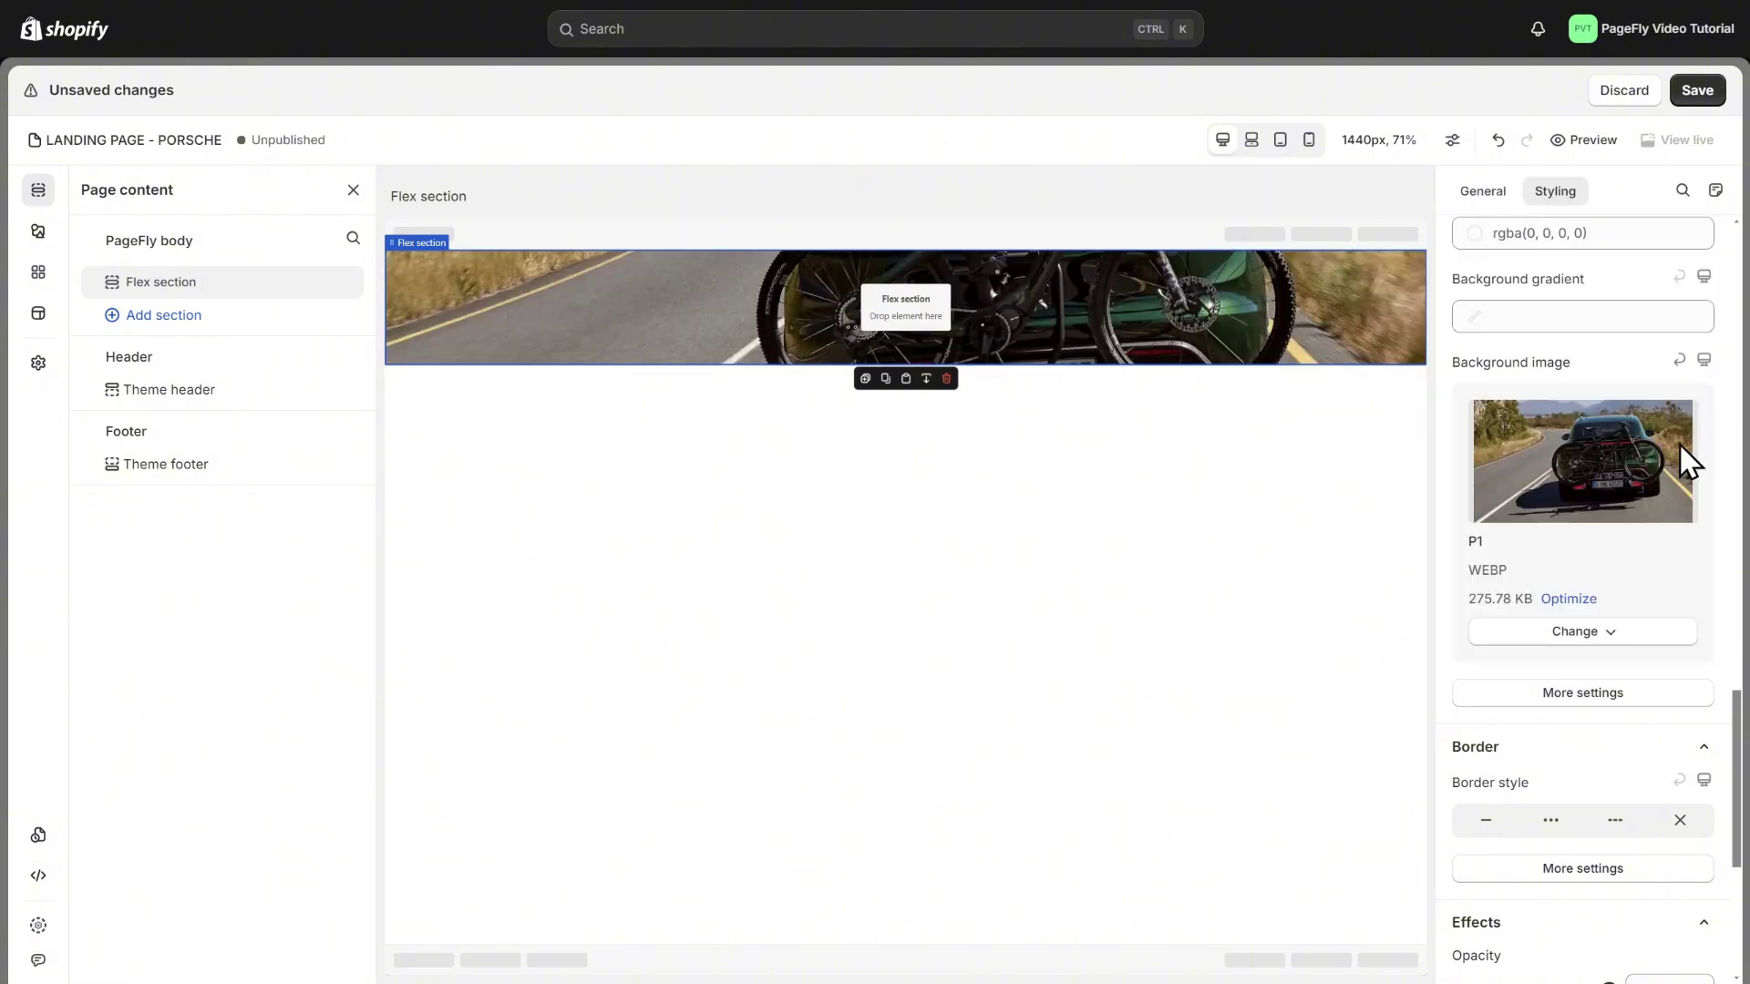
Give the section 450 px top padding and 50 px bottom padding.
{"action": "scroll", "coordinate": [1677, 474], "scroll_direction": "up", "scroll_amount": 8}
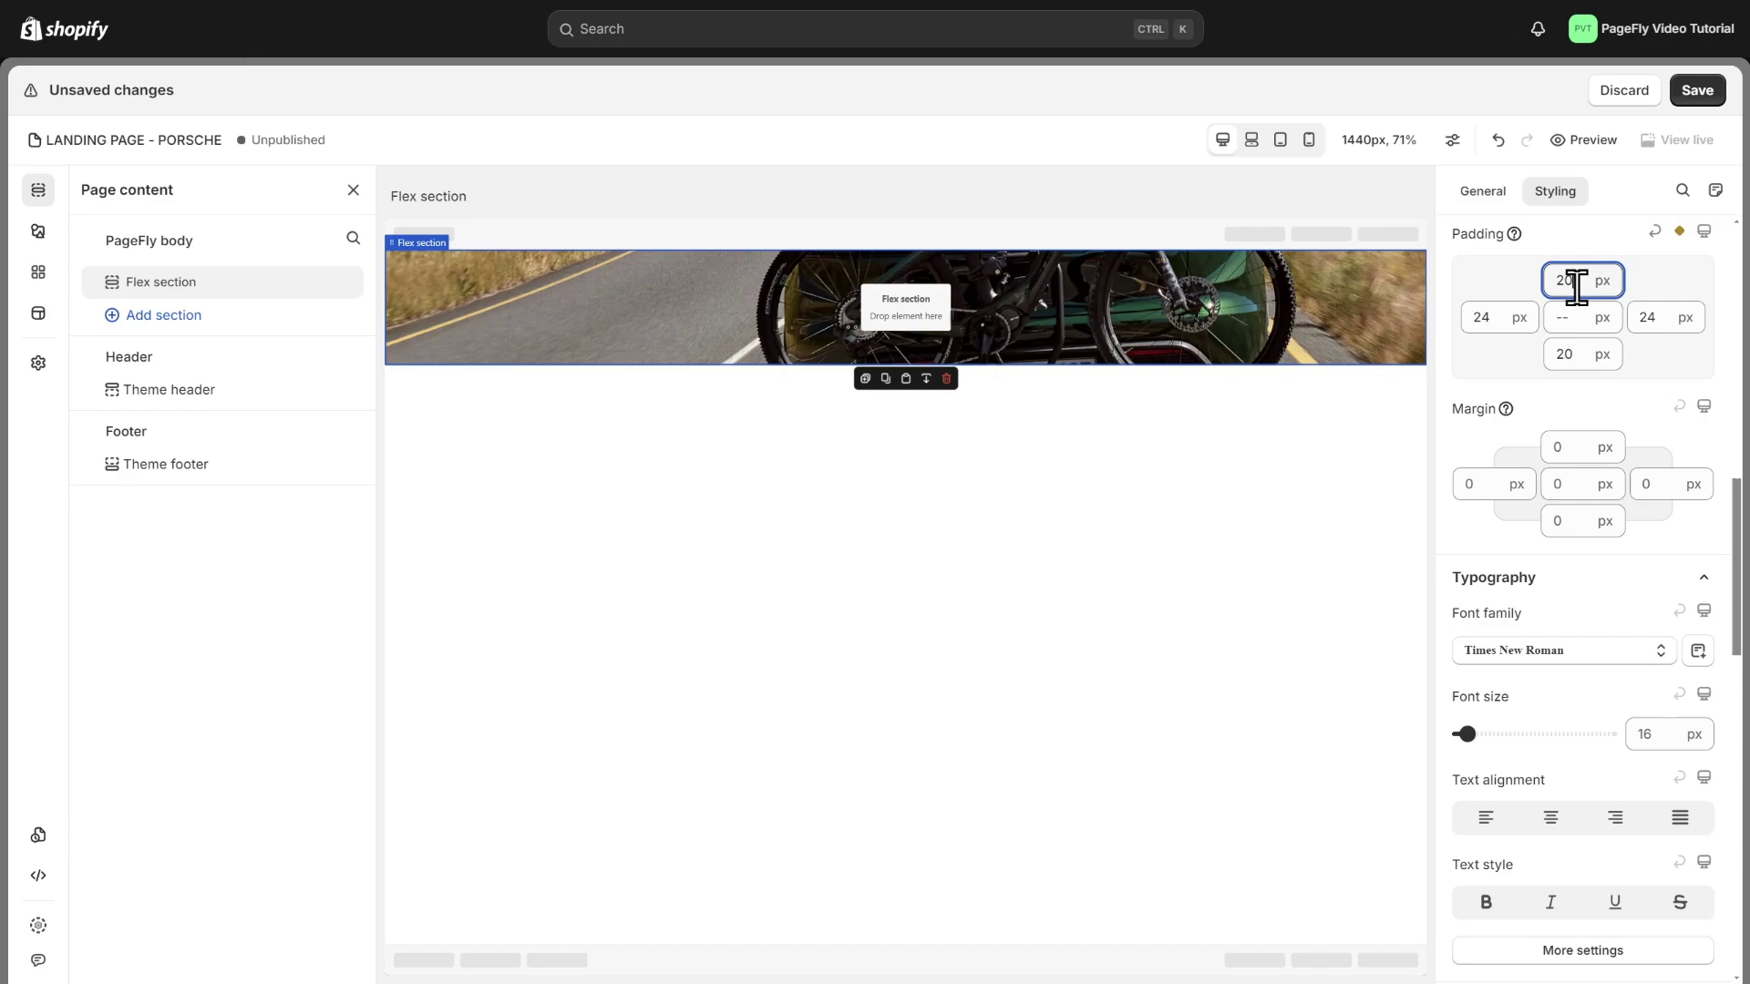
{"action": "type", "text": "450"}
{"action": "left_click", "coordinate": [1582, 357]}
{"action": "type", "text": "50"}
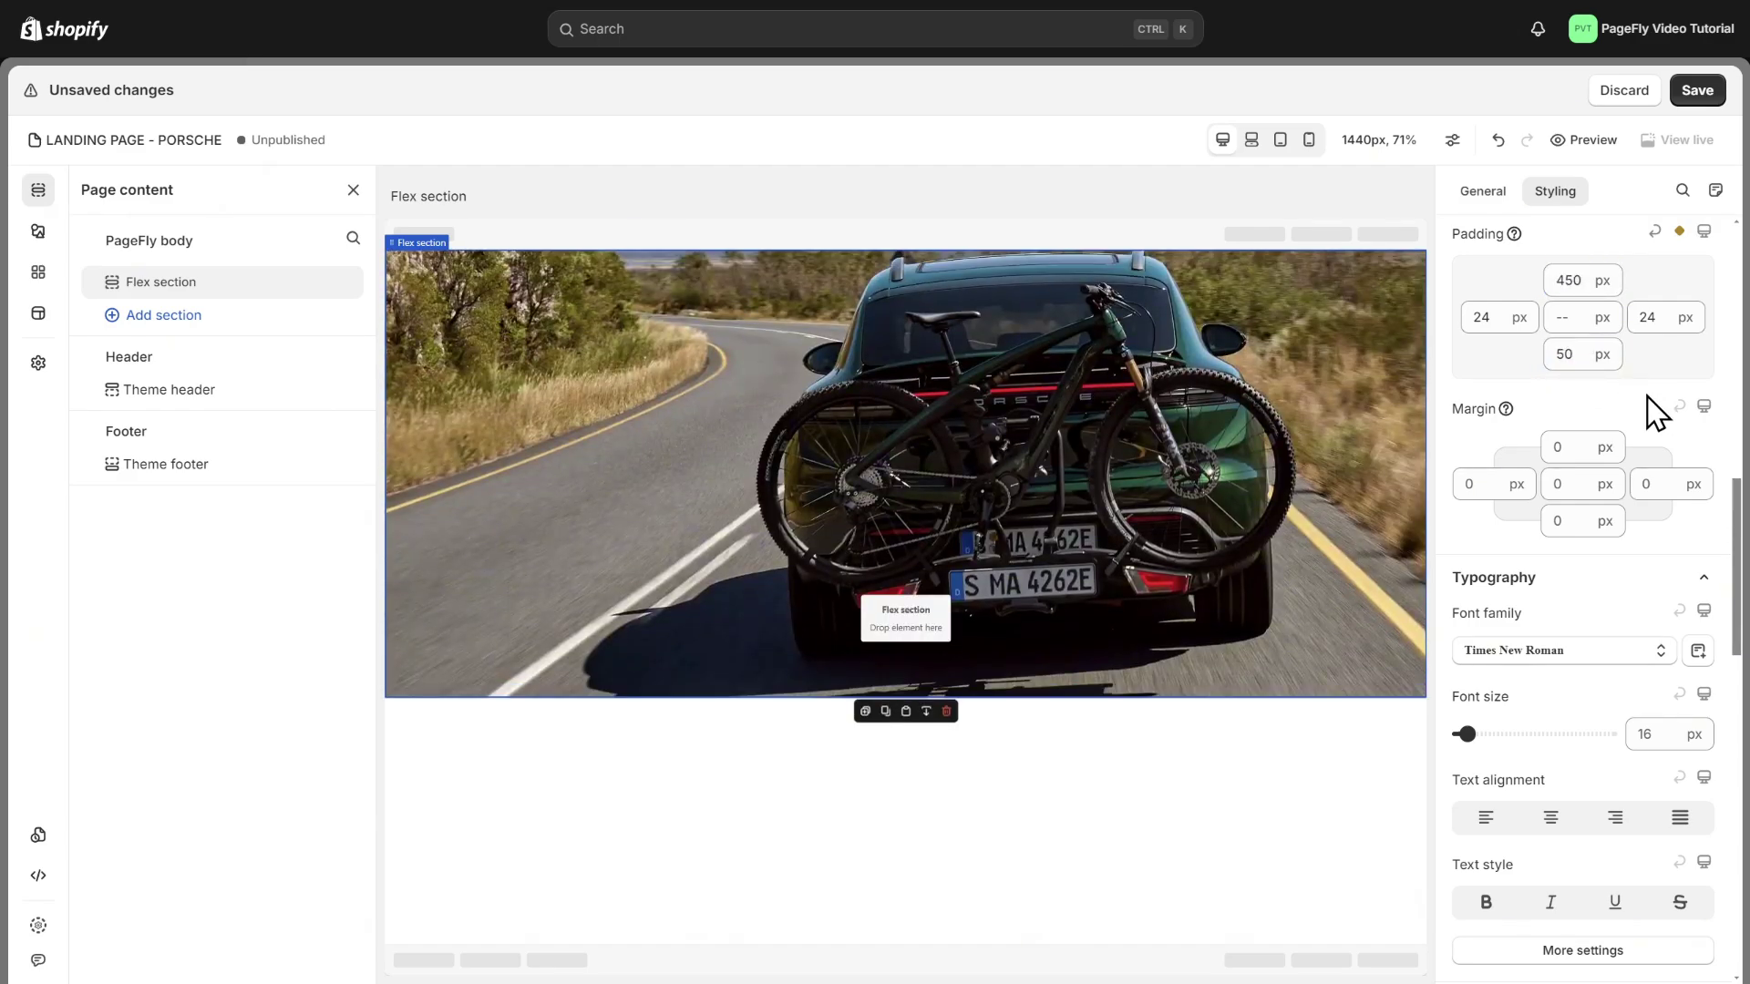
Drop a heading into the photo section and change its text to 'Porsche eBikes'.
{"action": "left_click", "coordinate": [39, 233]}
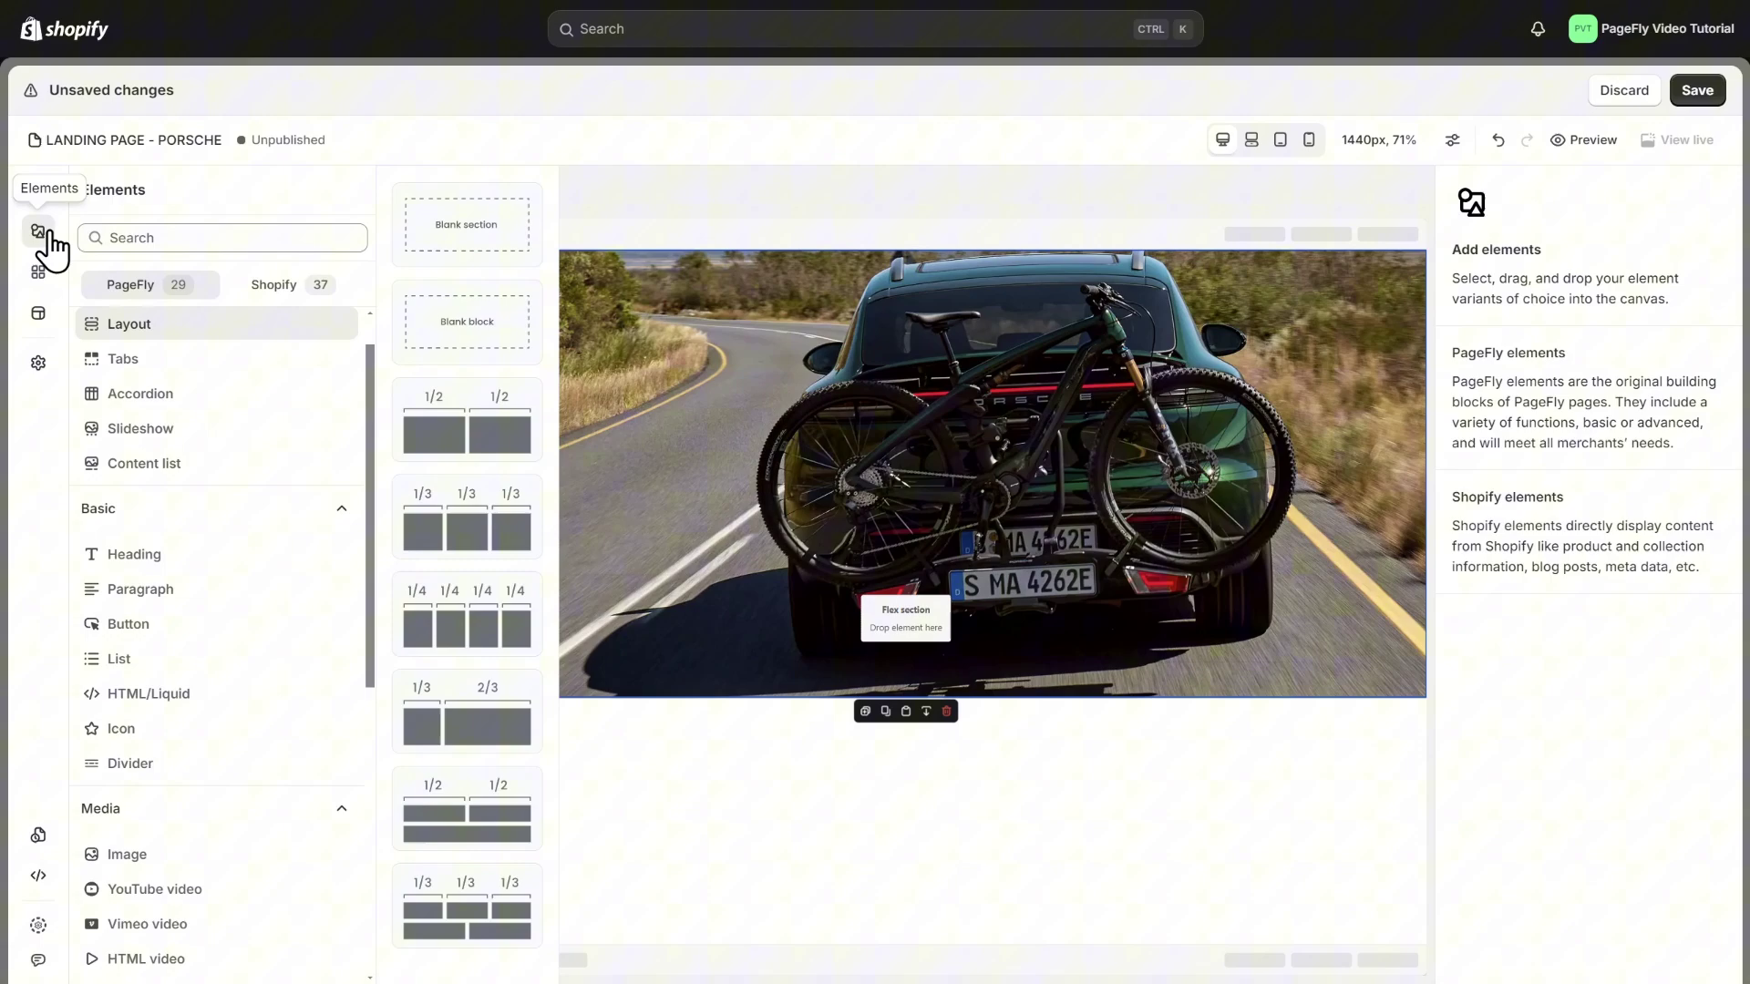
{"action": "left_click", "coordinate": [191, 543]}
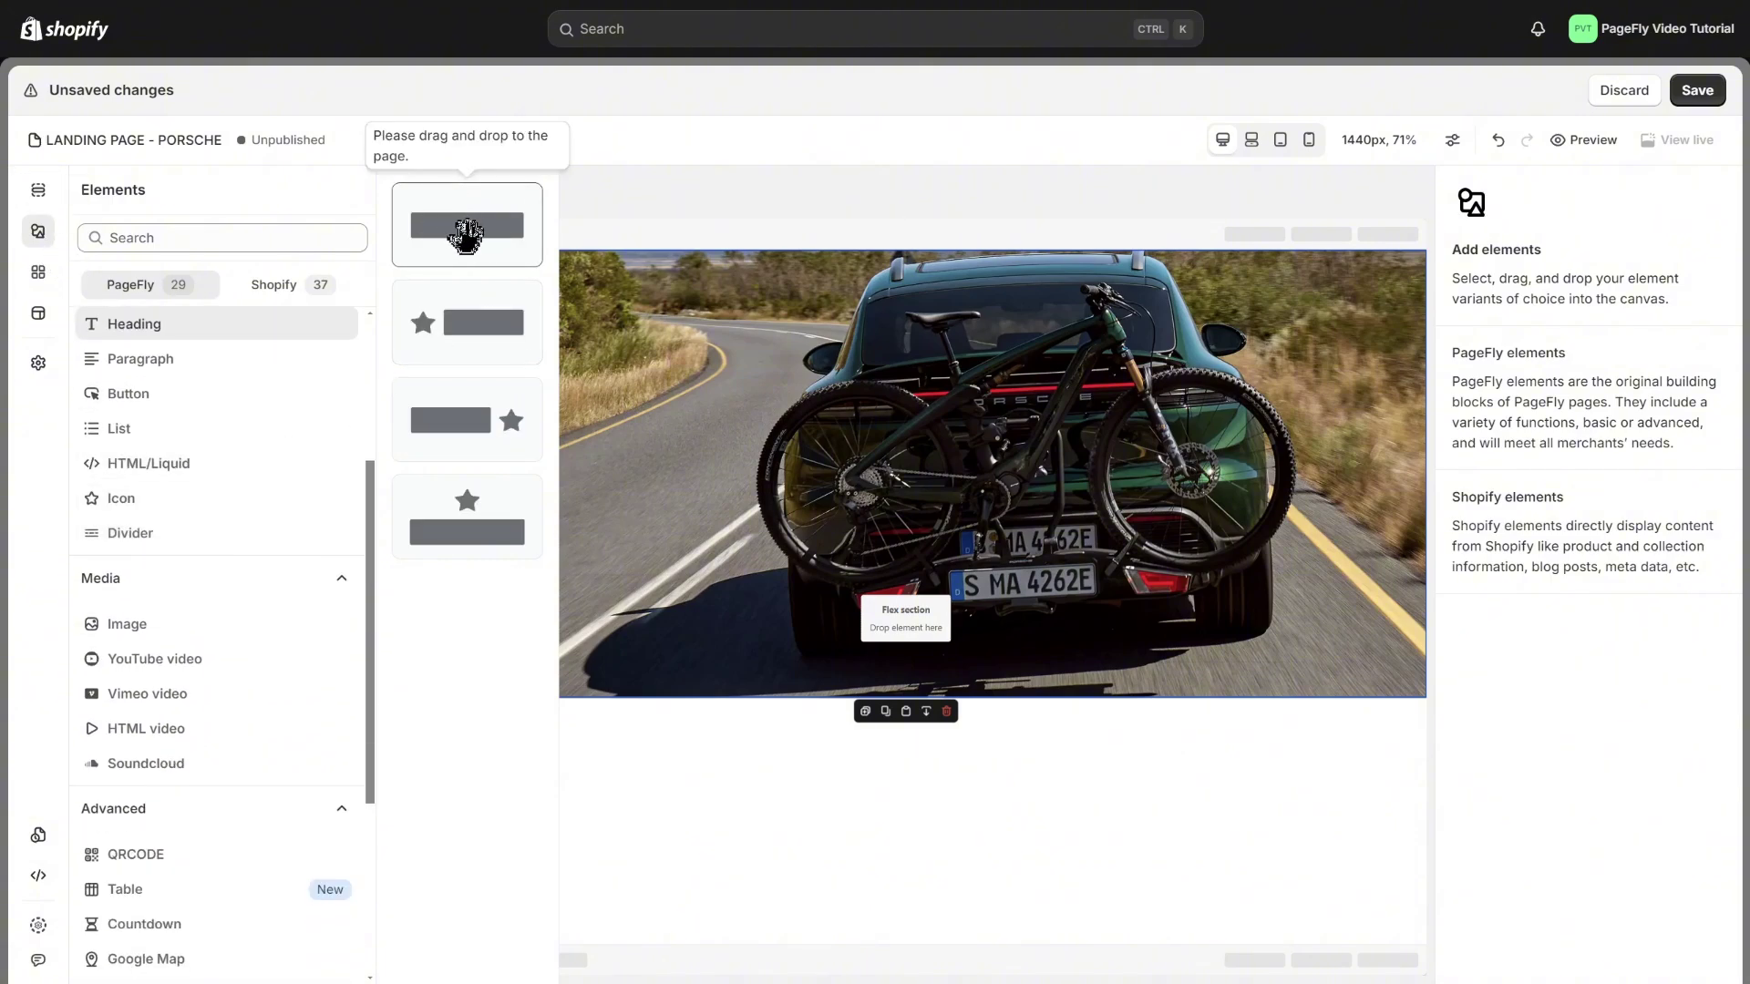
{"action": "left_click_drag", "start_coordinate": [469, 235], "coordinate": [696, 587]}
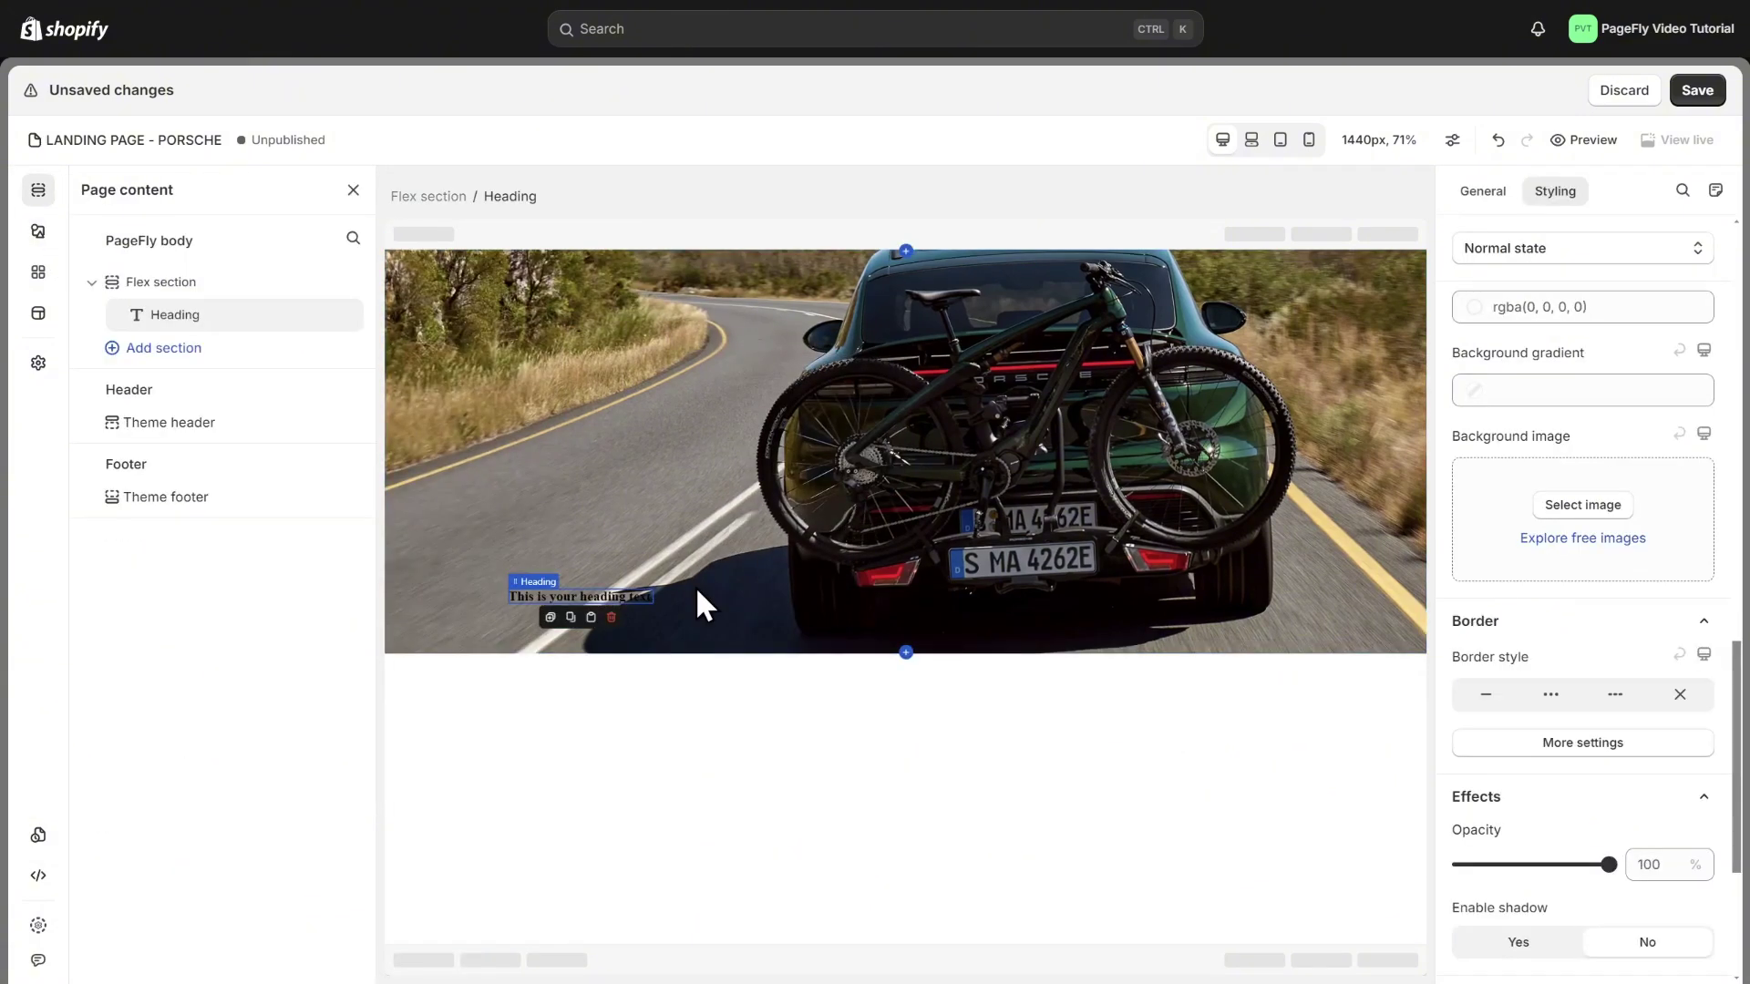
{"action": "left_click", "coordinate": [1471, 191]}
{"action": "left_click", "coordinate": [1604, 412]}
{"action": "key", "text": "ctrl+a"}
{"action": "type", "text": "Po"}
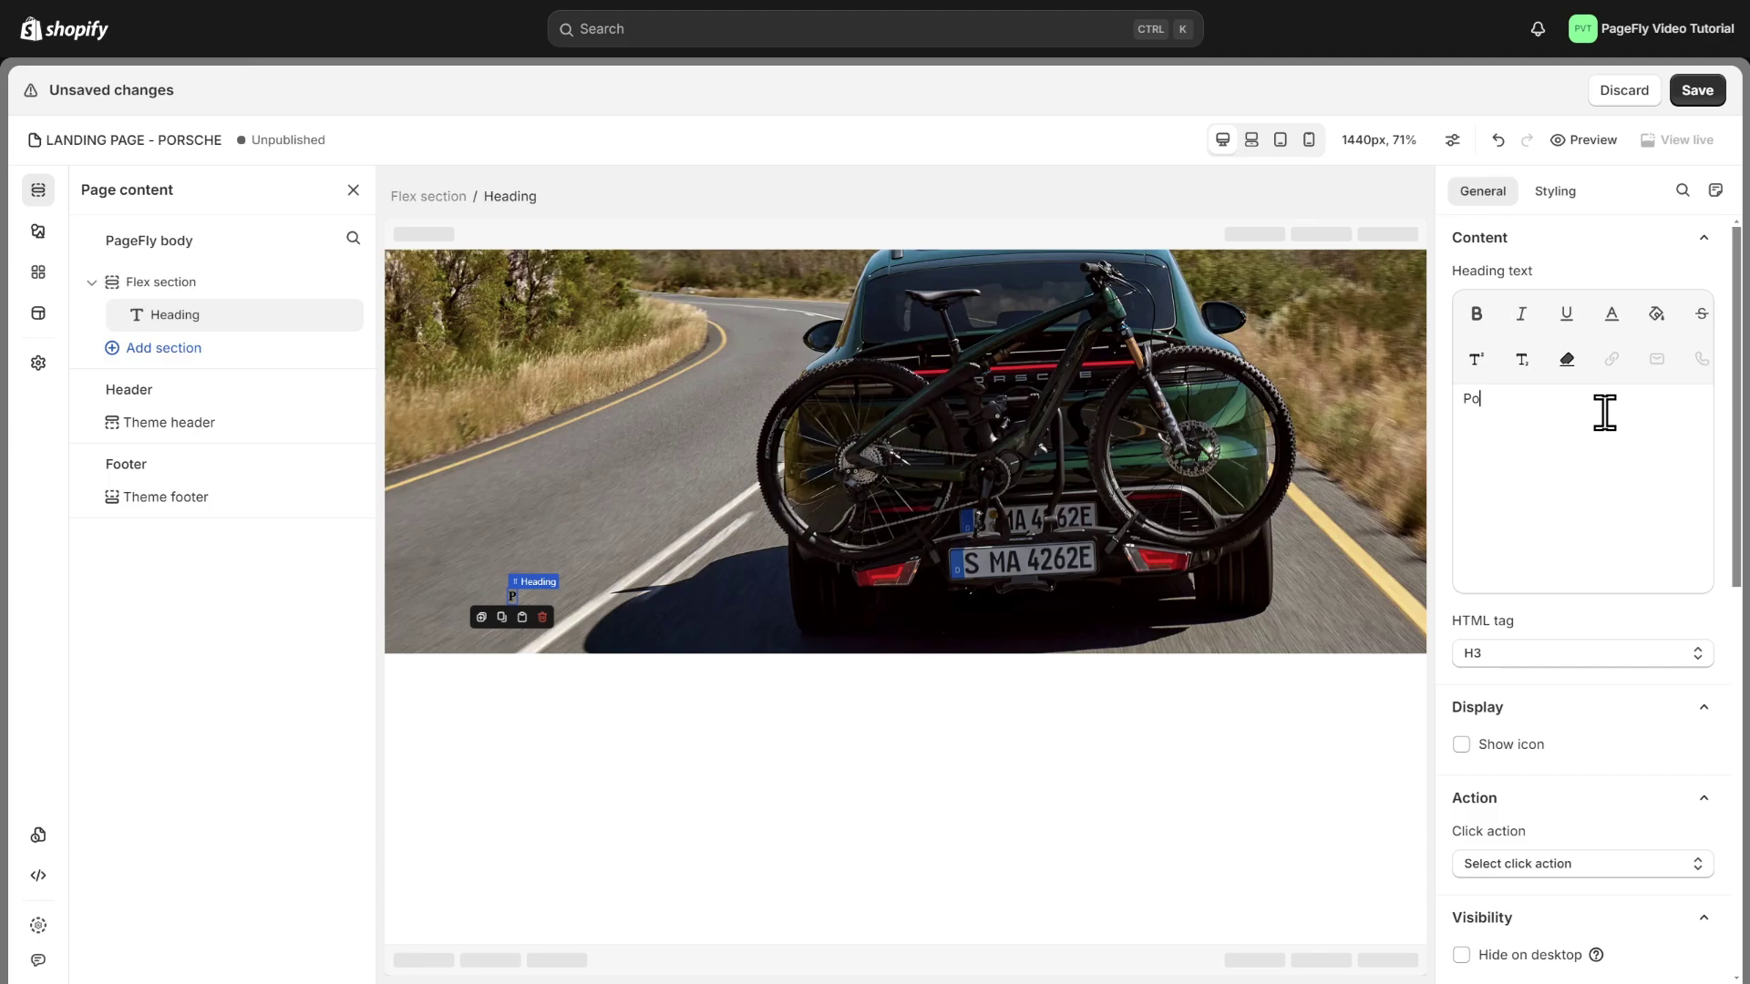
Browse the heading's font family list in Styling, leaving the font unchanged.
{"action": "left_click", "coordinate": [1574, 193]}
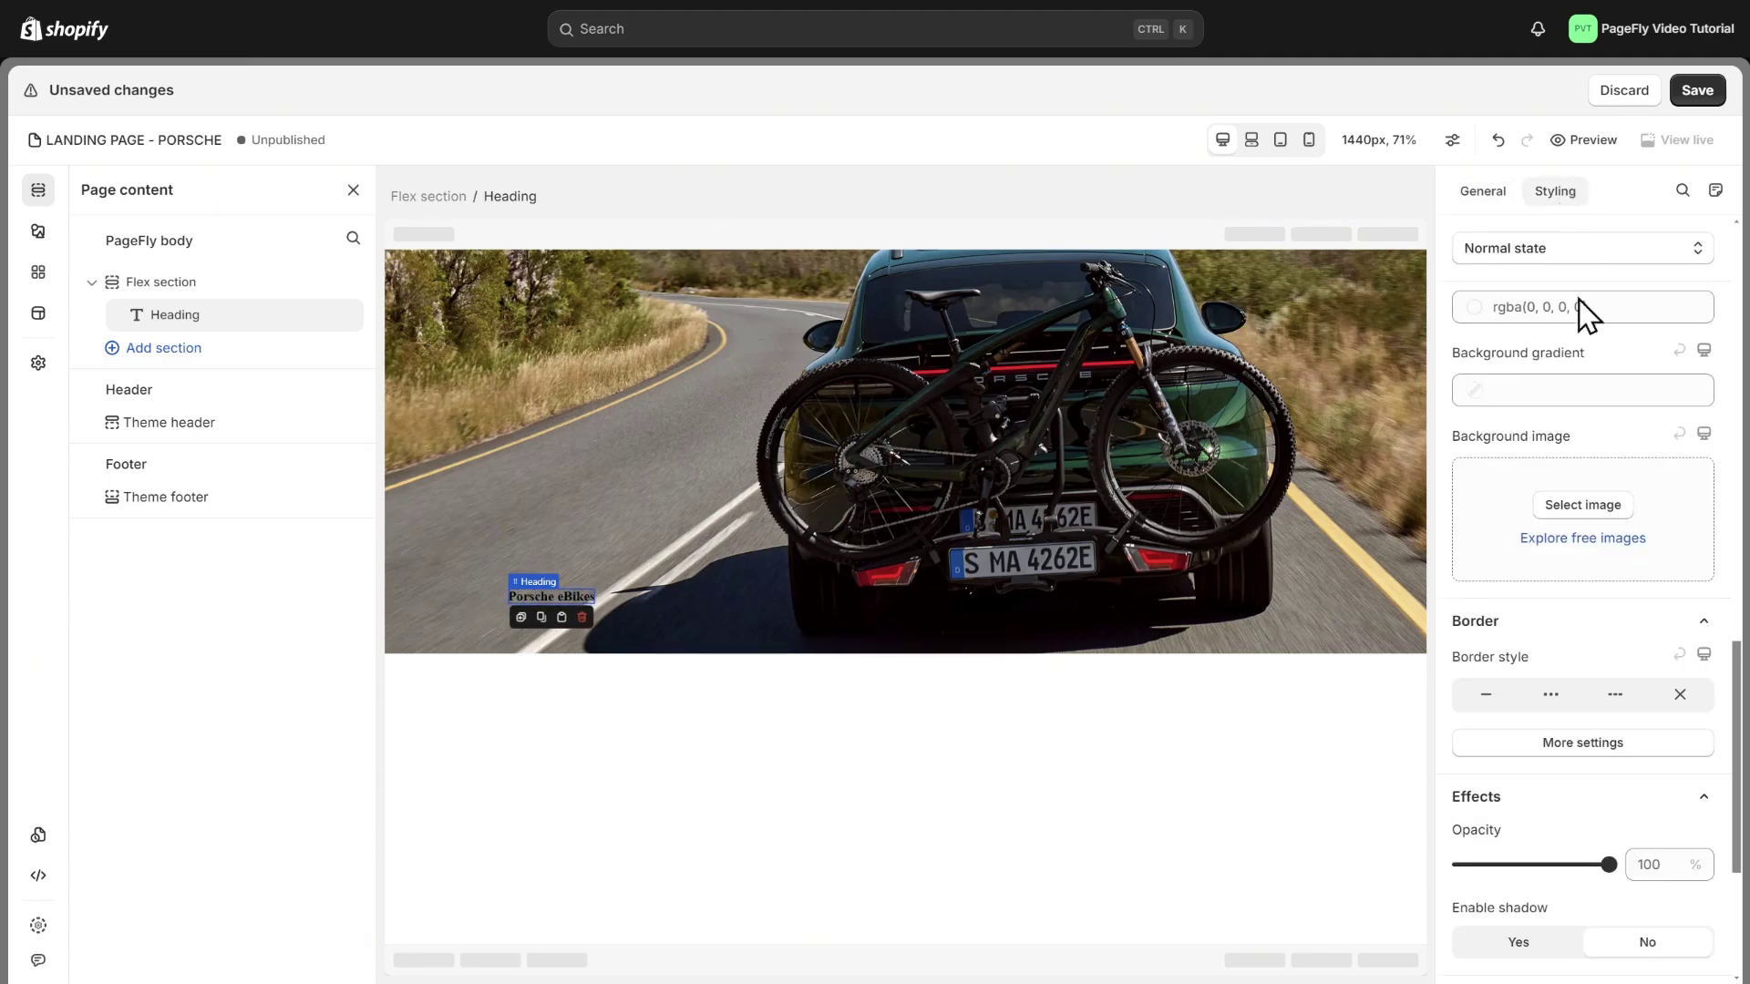
{"action": "scroll", "coordinate": [1604, 581], "scroll_direction": "up", "scroll_amount": 7}
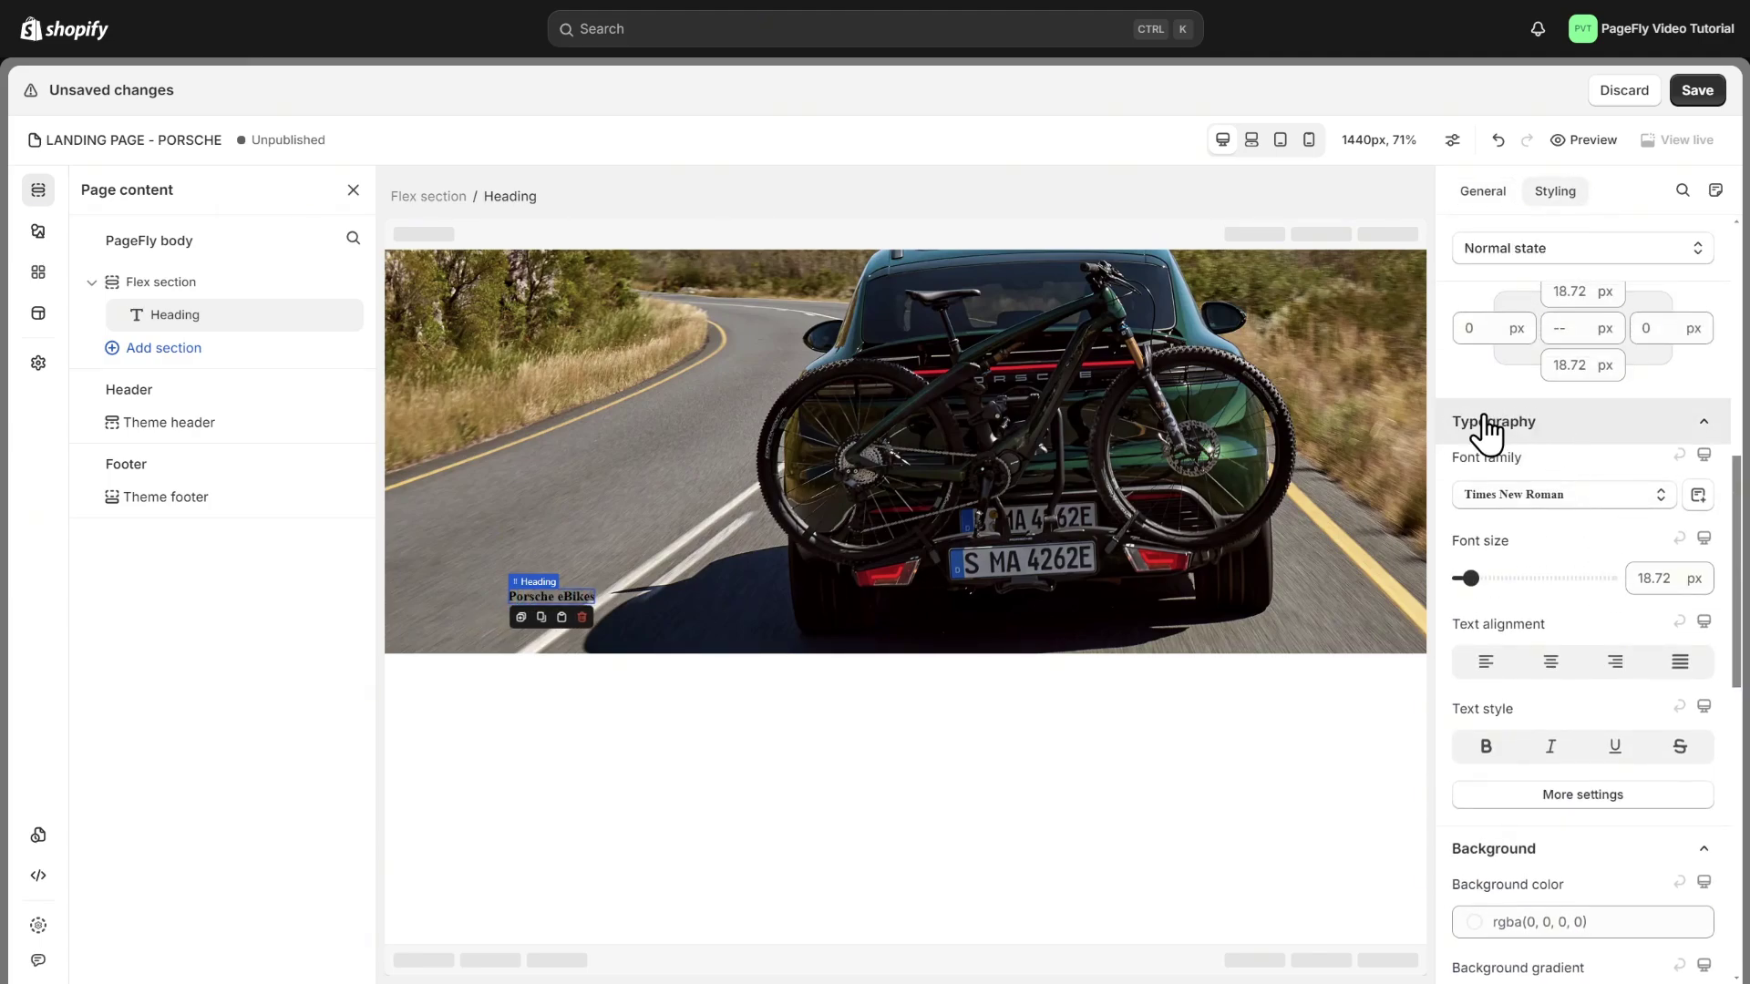
{"action": "left_click", "coordinate": [1562, 499]}
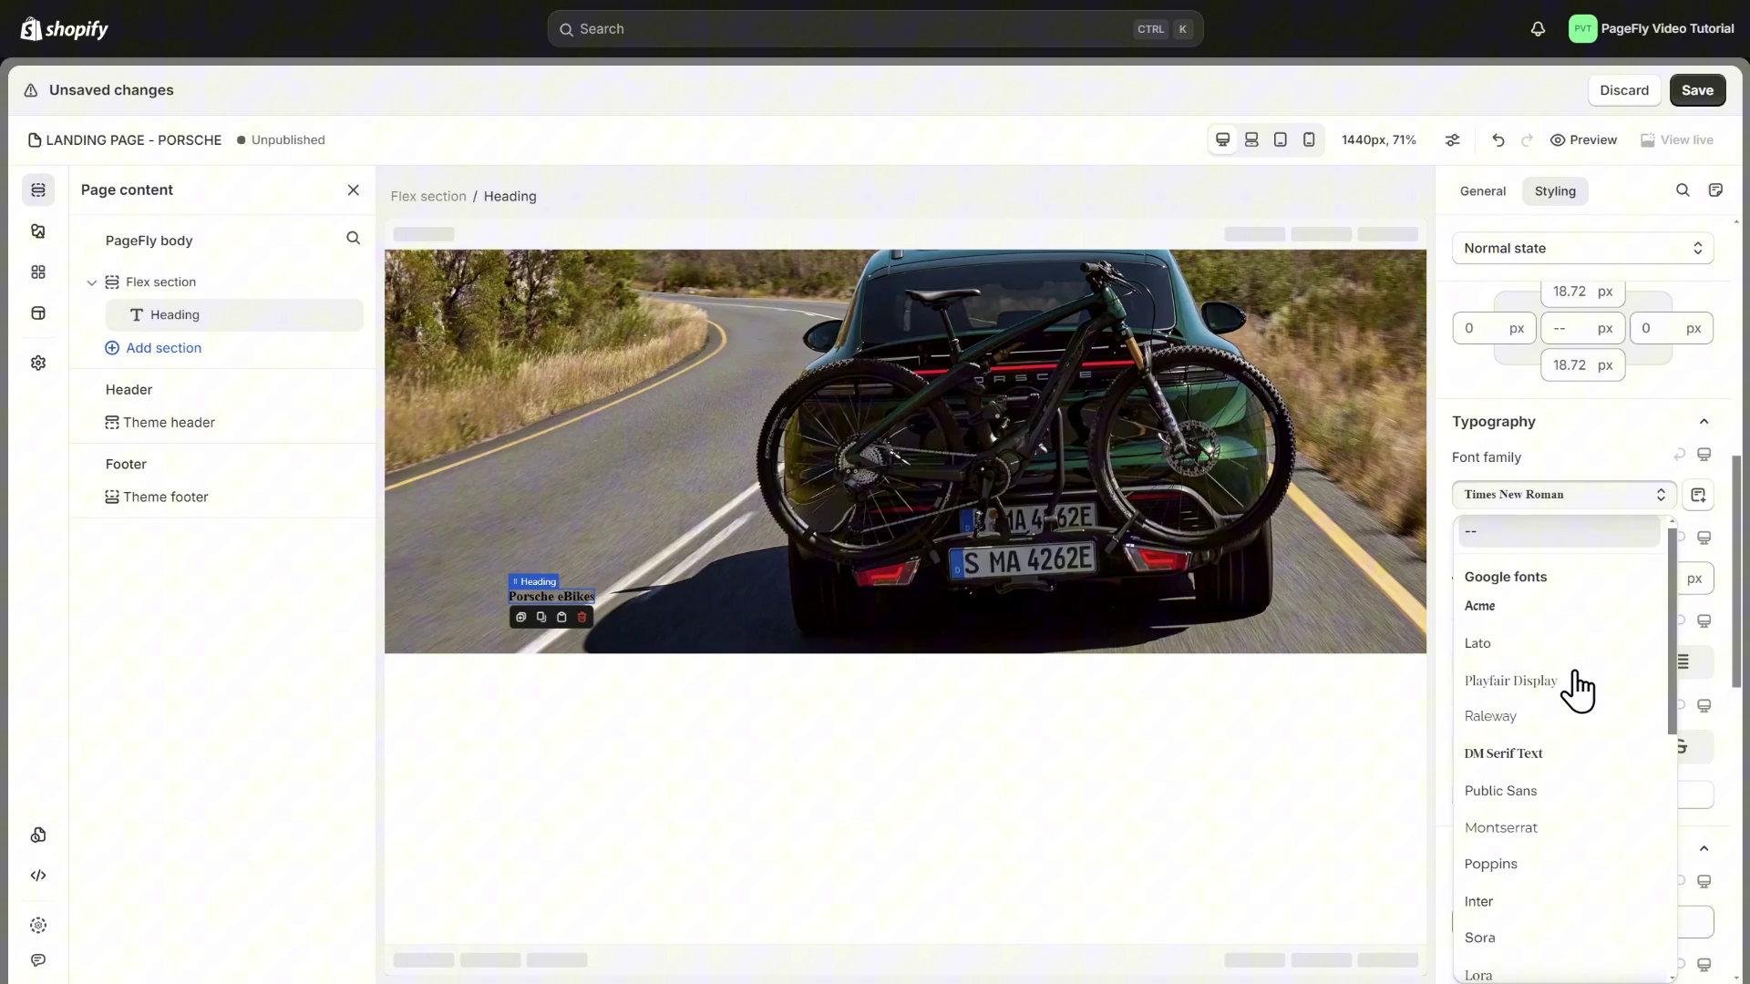
{"action": "scroll", "coordinate": [1567, 701], "scroll_direction": "down", "scroll_amount": 5}
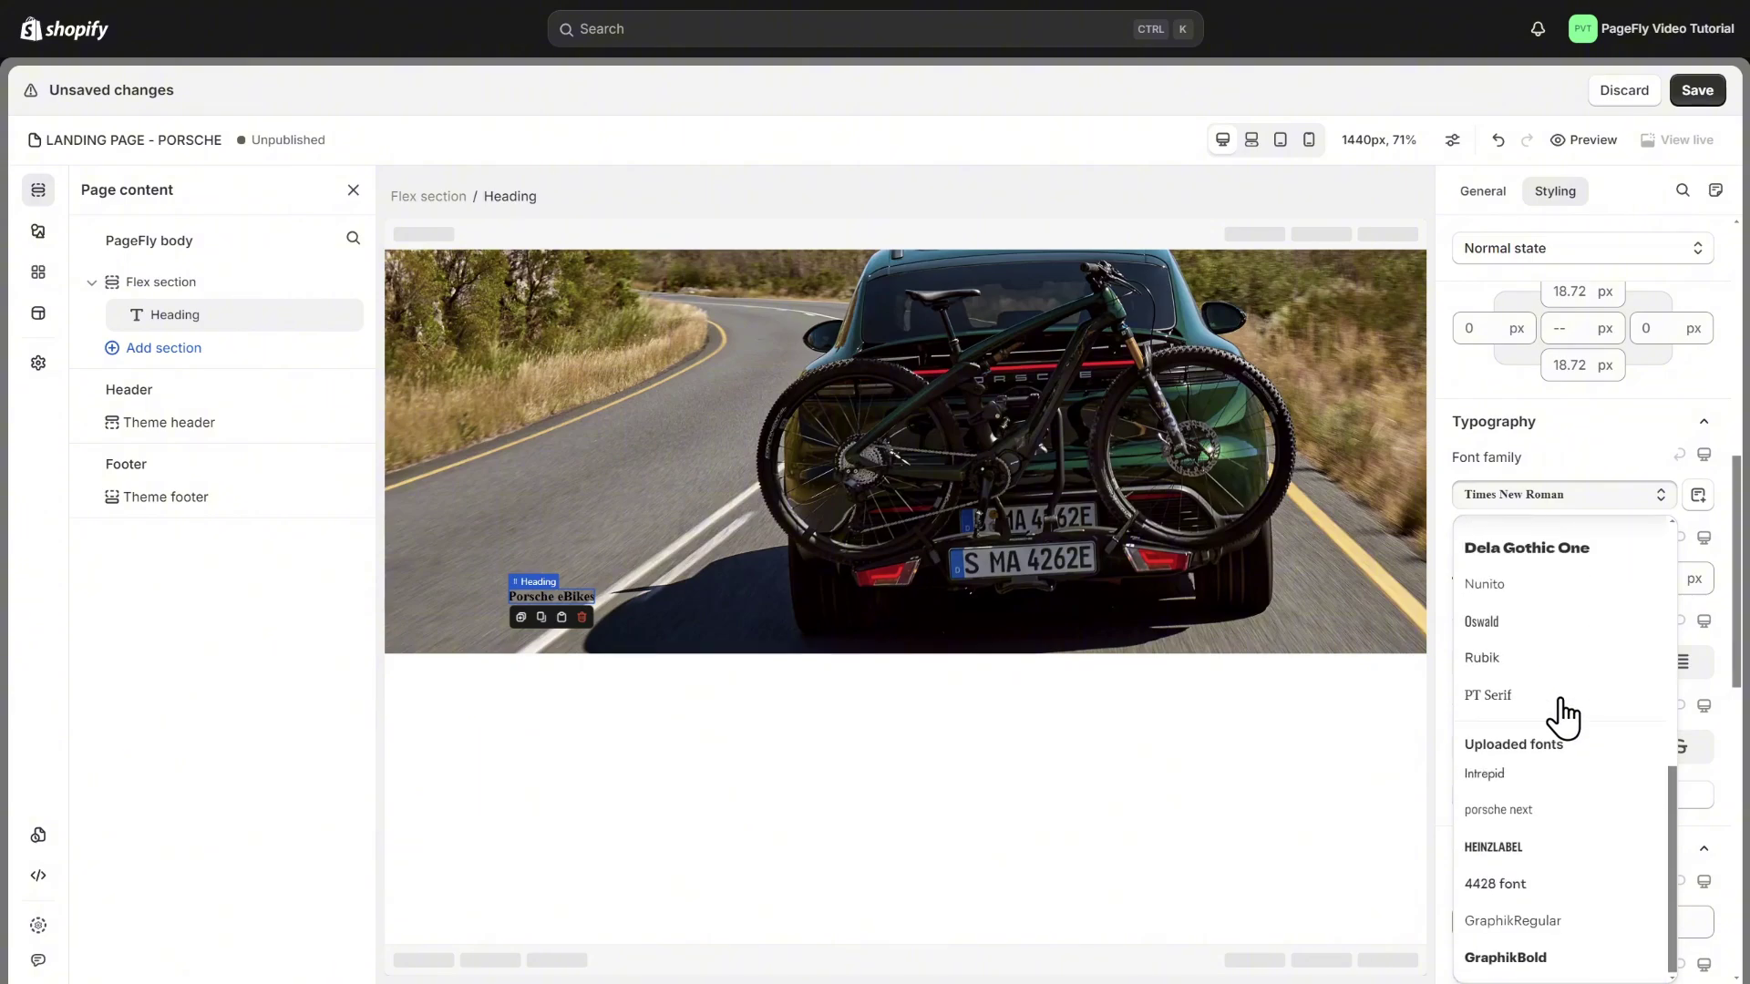
{"action": "left_click", "coordinate": [1563, 485]}
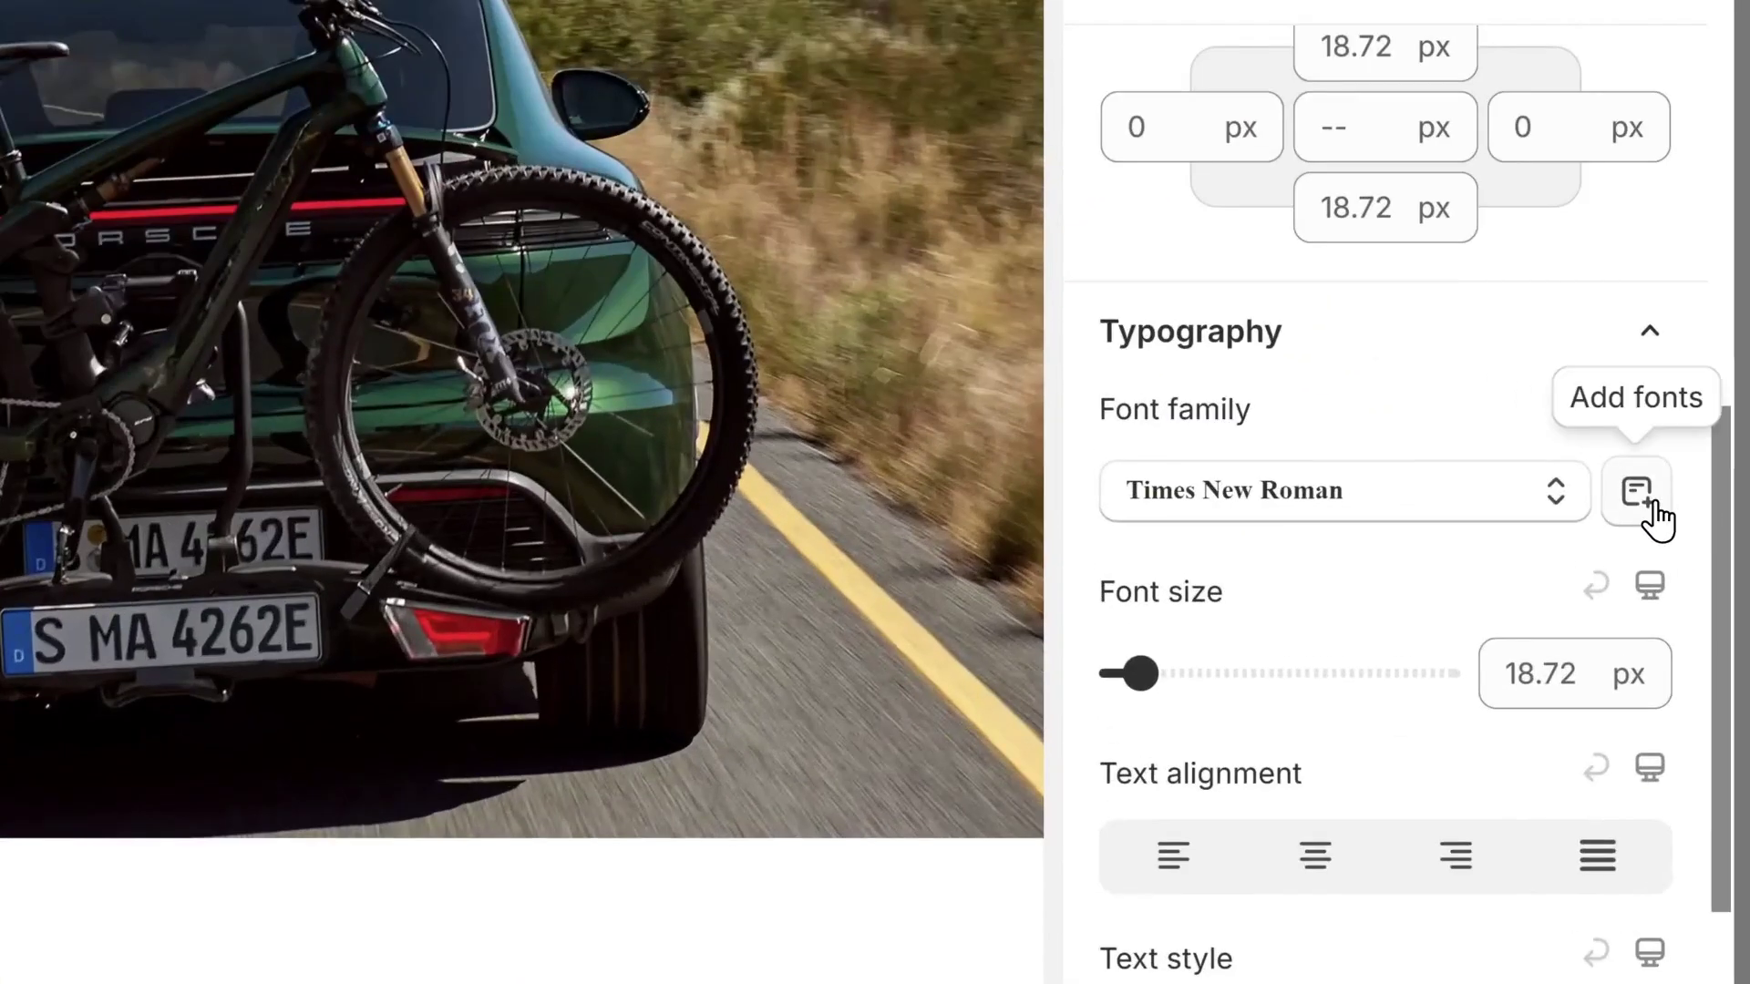
Review the store's uploaded fonts, including porsche next, and the upload dialog's accepted font formats.
{"action": "left_click", "coordinate": [1681, 499]}
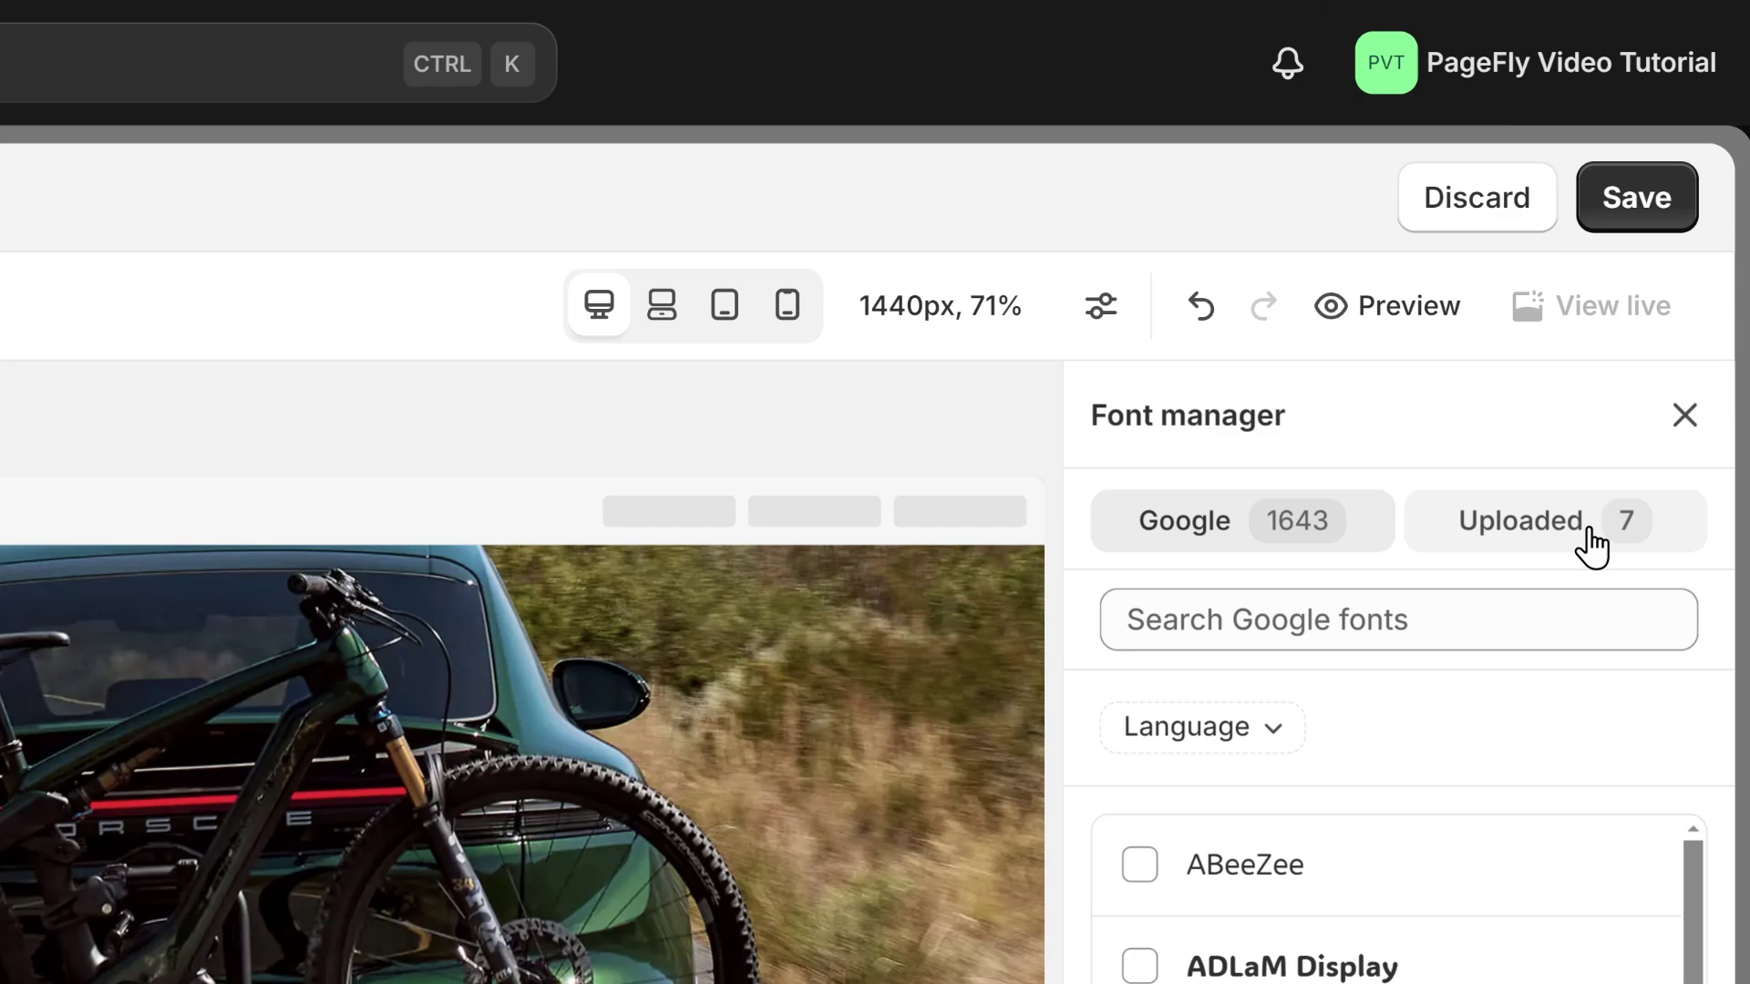
{"action": "left_click", "coordinate": [1586, 545]}
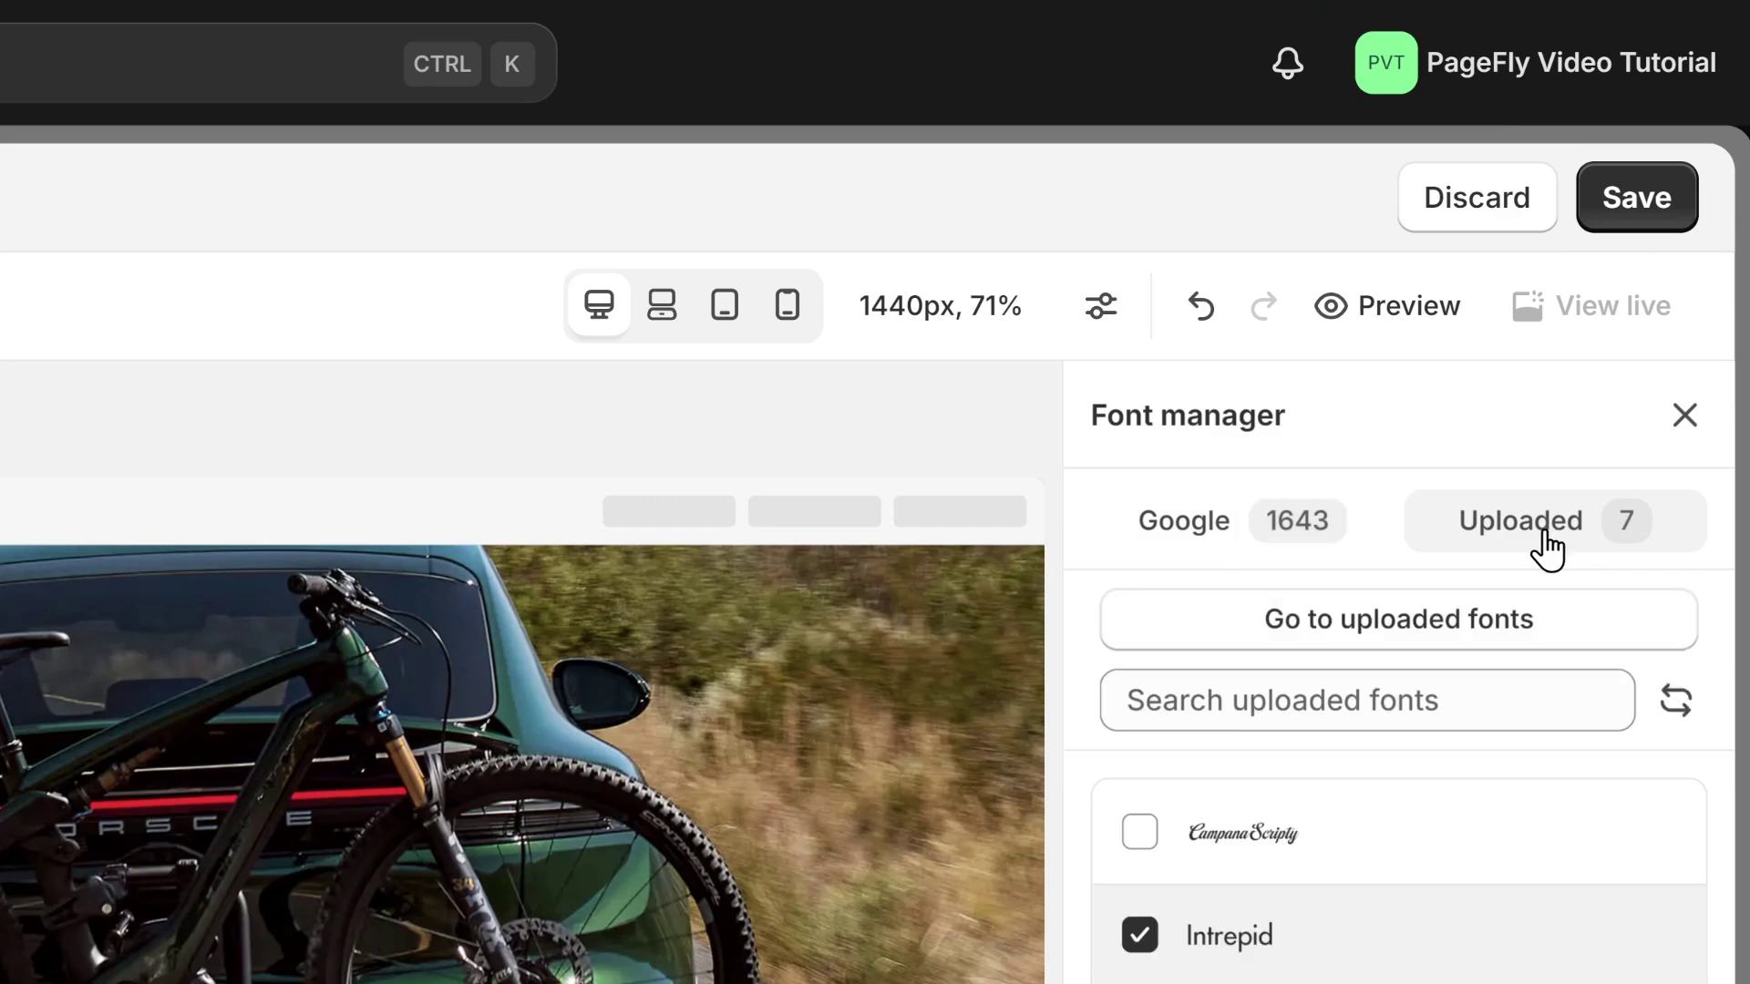
{"action": "left_click", "coordinate": [1431, 629]}
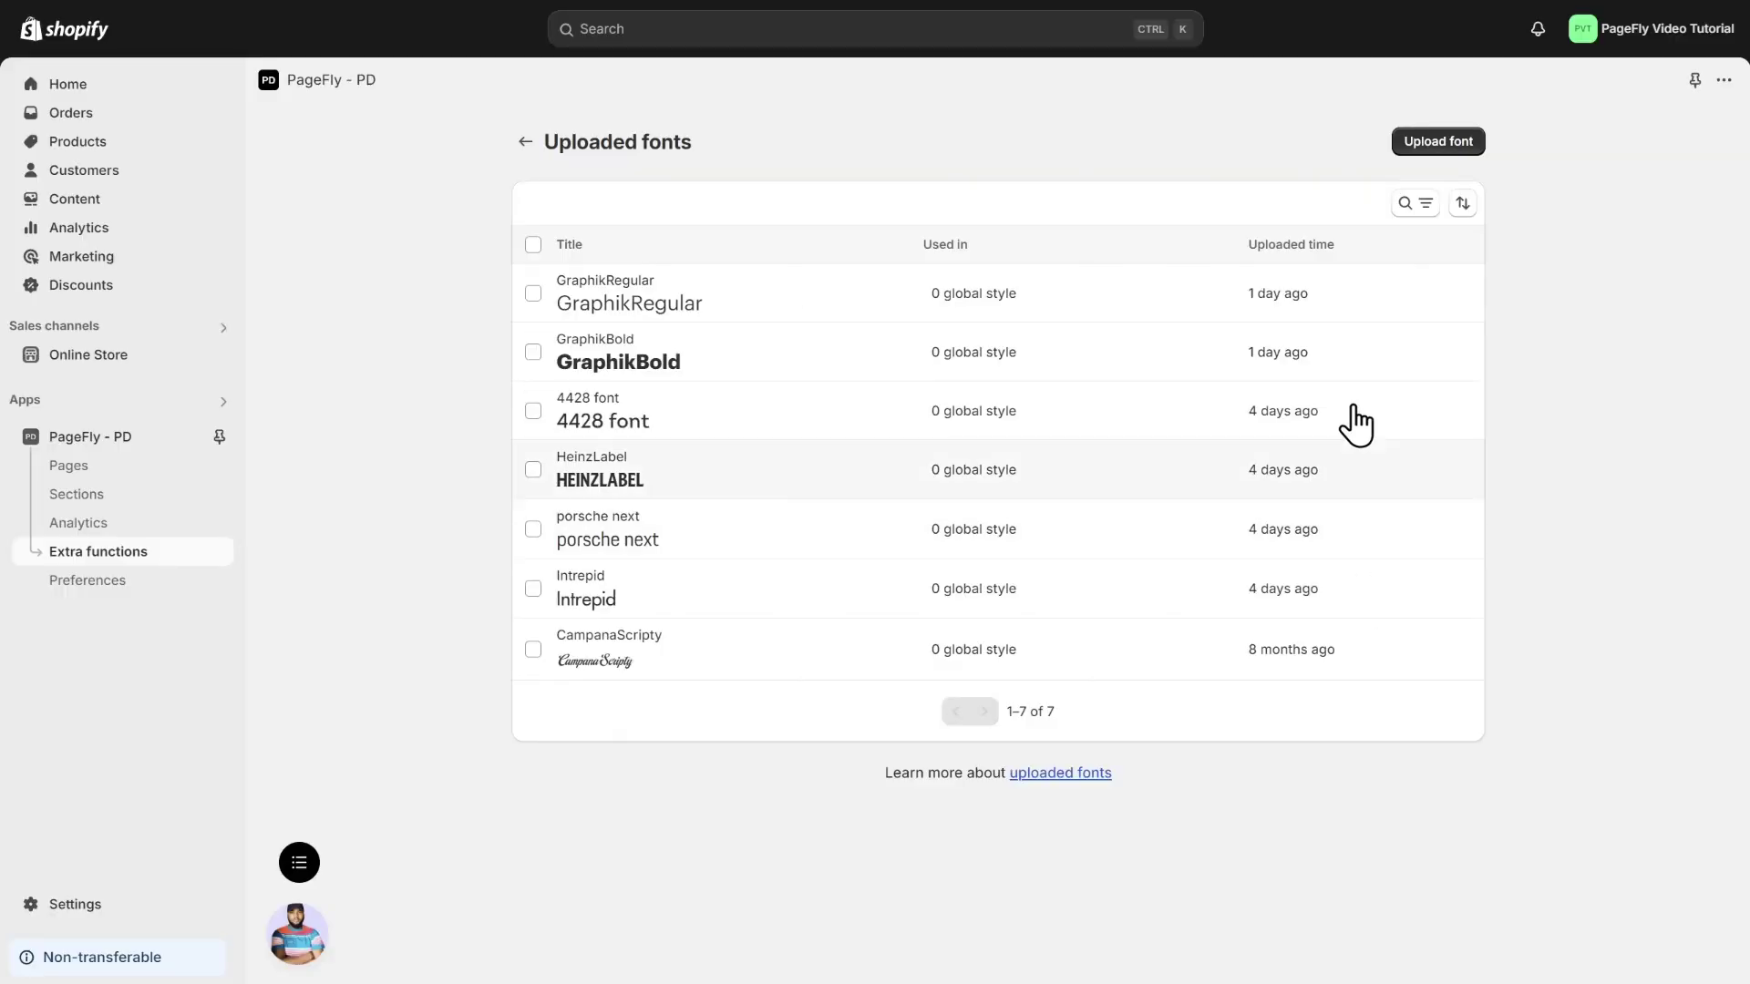
{"action": "left_click", "coordinate": [1438, 144]}
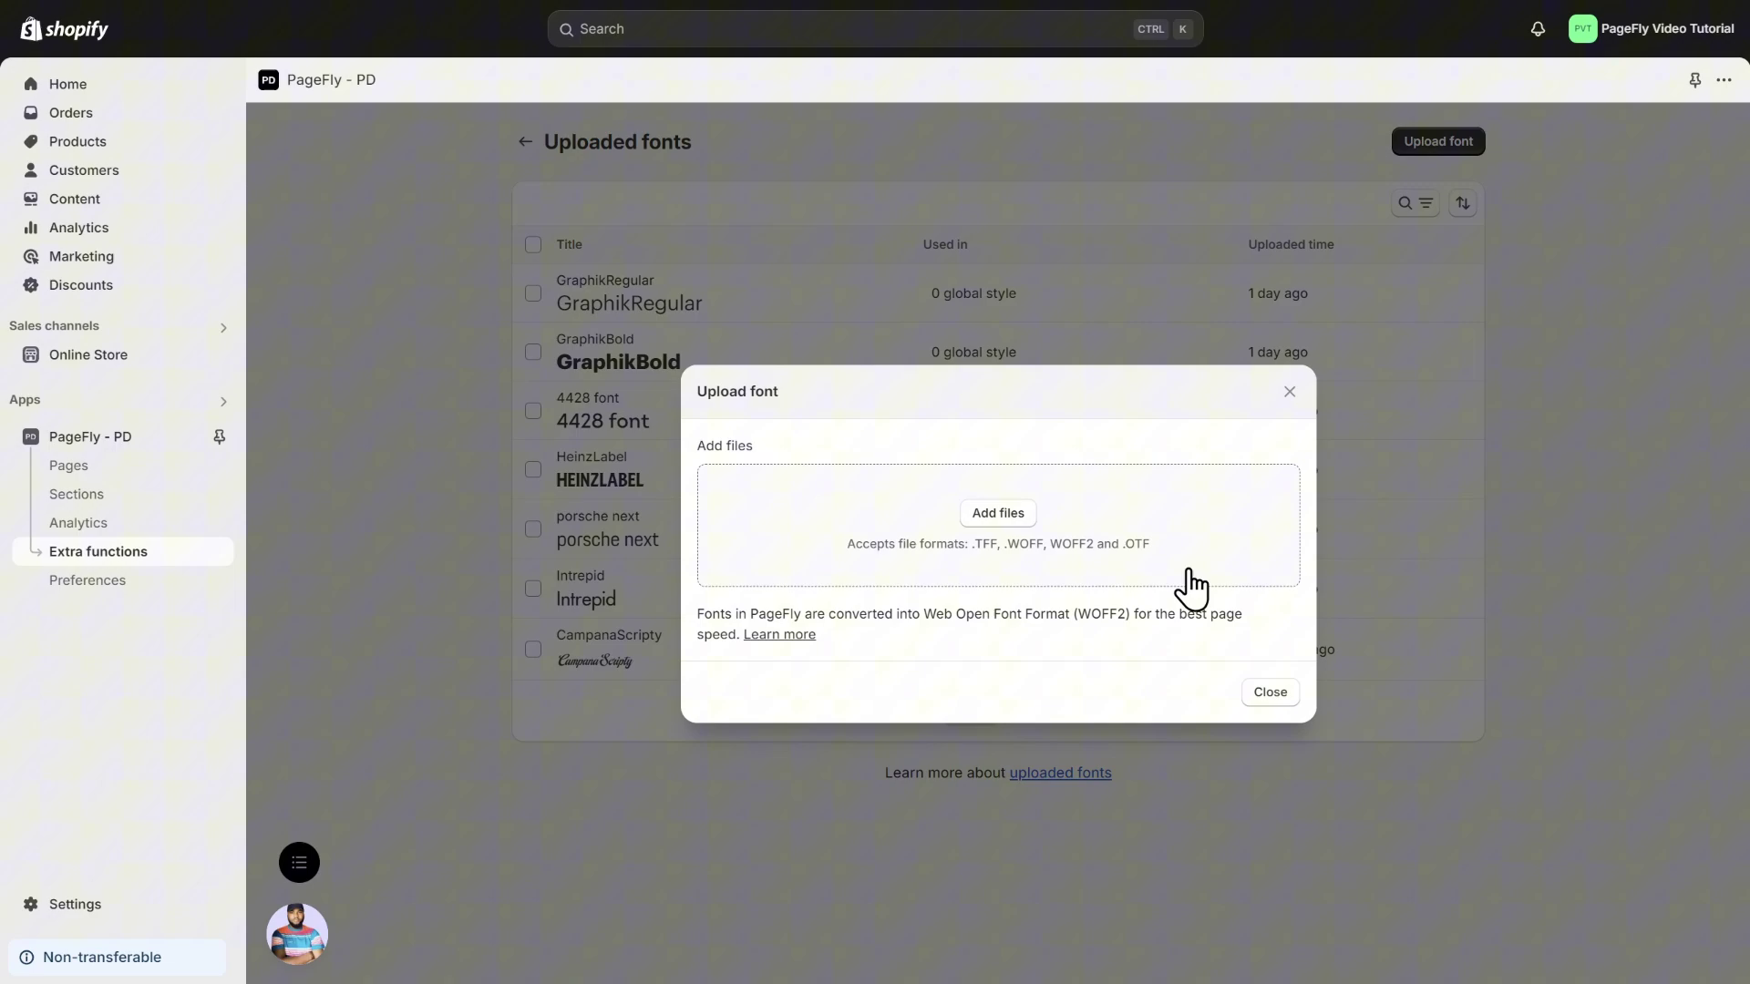
{"action": "left_click_drag", "start_coordinate": [855, 547], "coordinate": [1163, 550]}
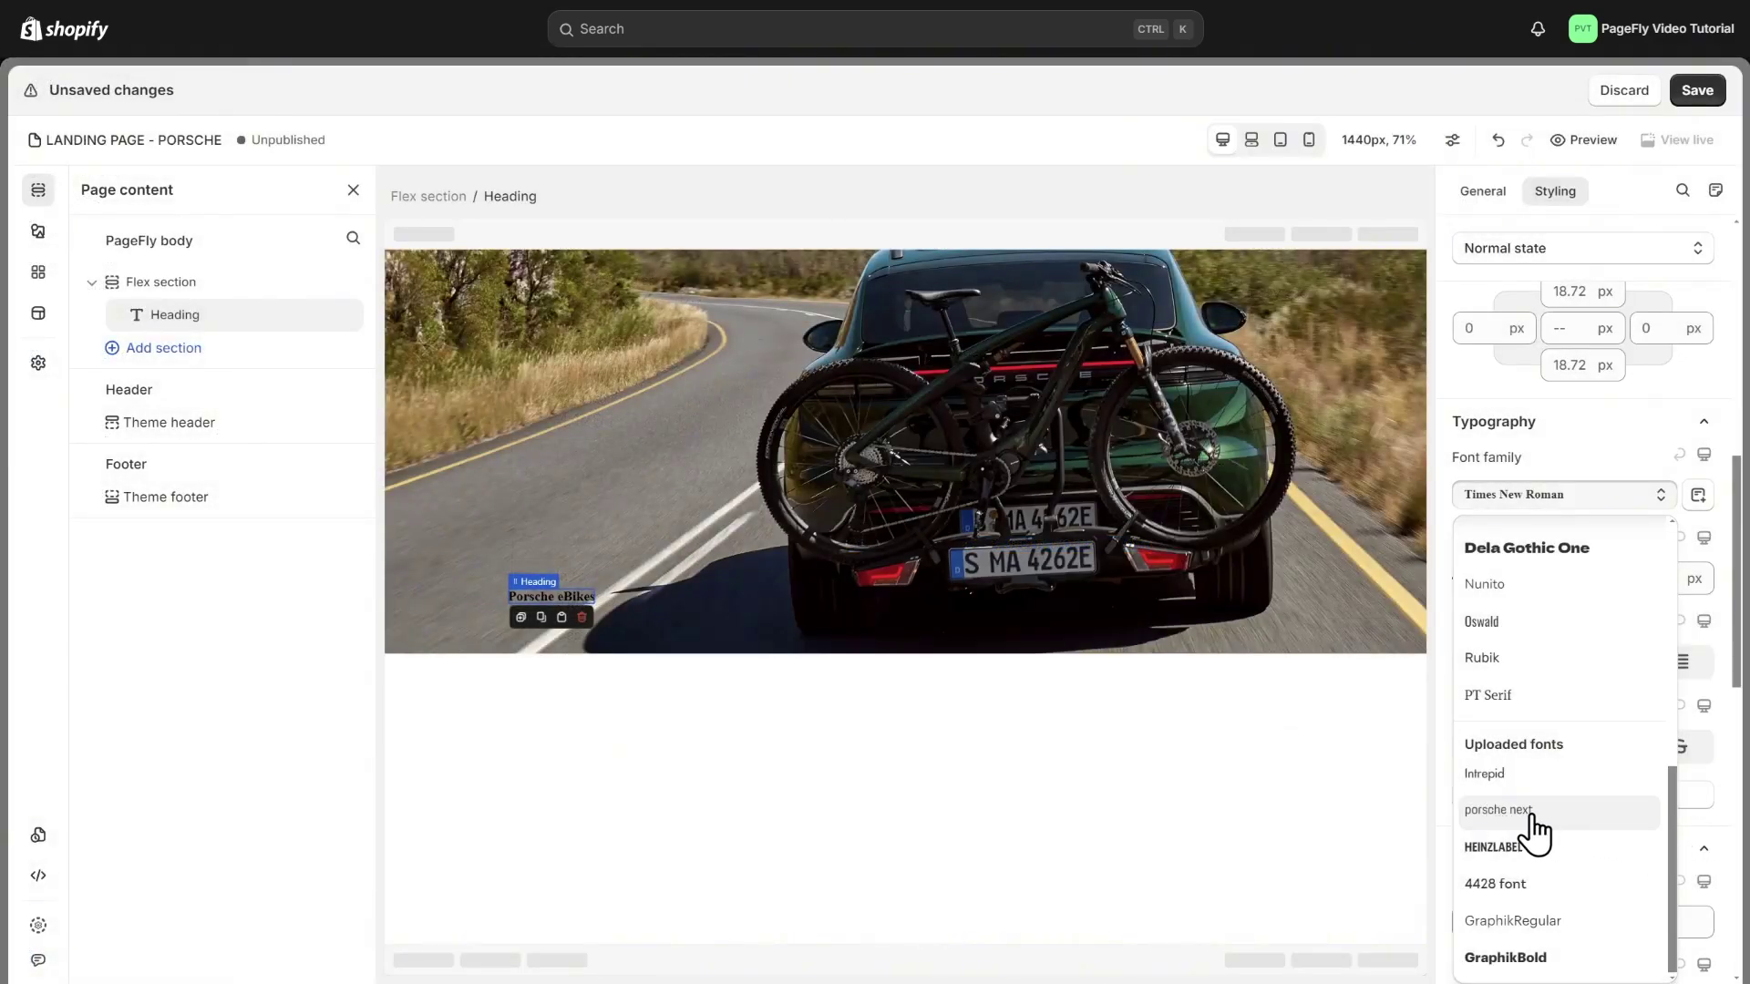
Style the heading in porsche next at 107 px, line height 1.2, colored white.
{"action": "left_click", "coordinate": [1499, 810]}
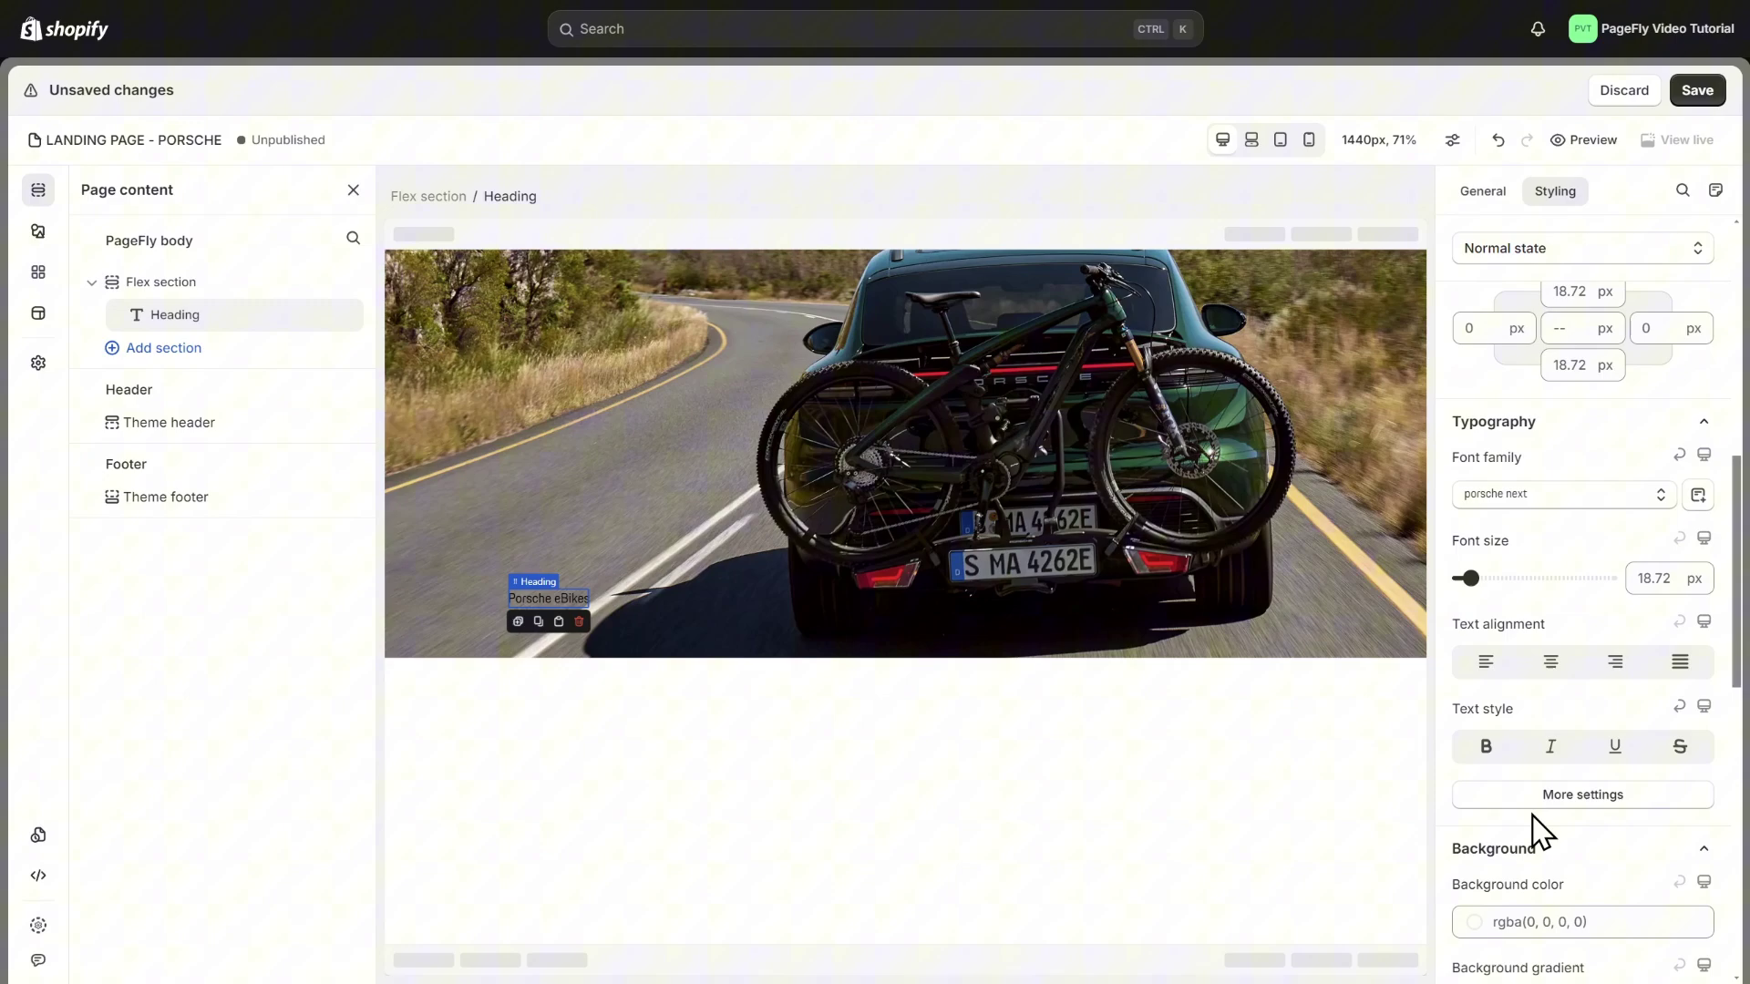
{"action": "type", "text": "107"}
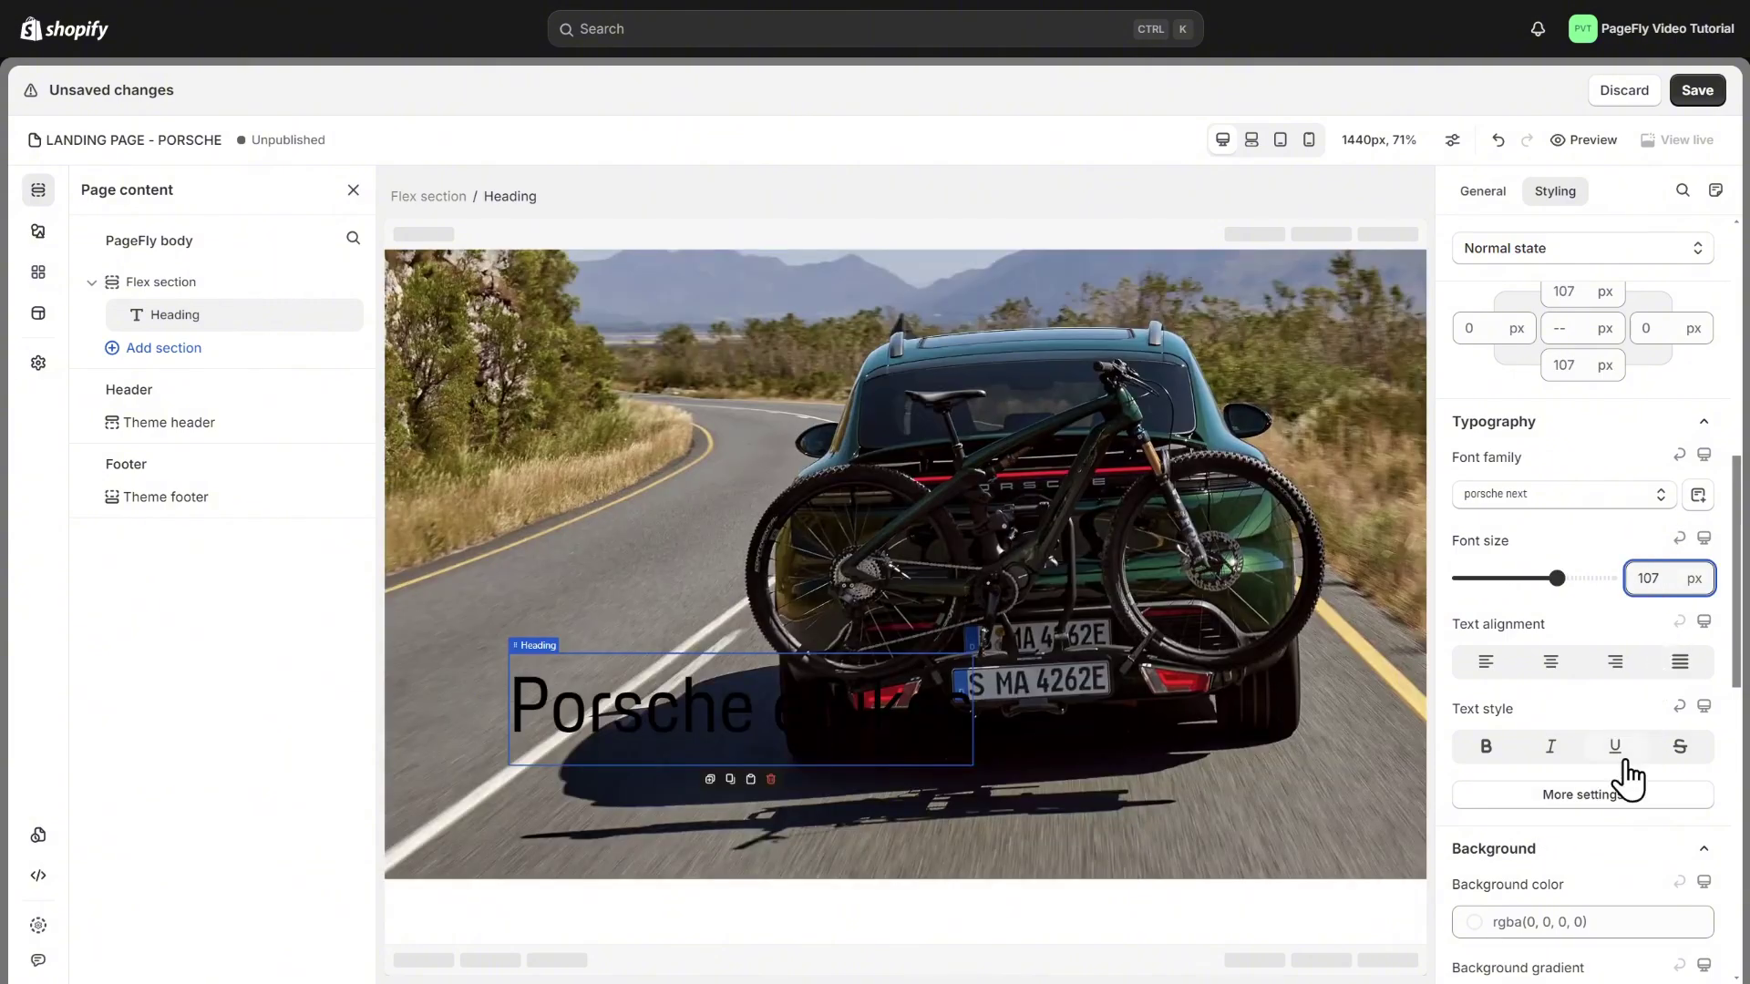
{"action": "left_click", "coordinate": [1621, 791]}
{"action": "type", "text": "1.2"}
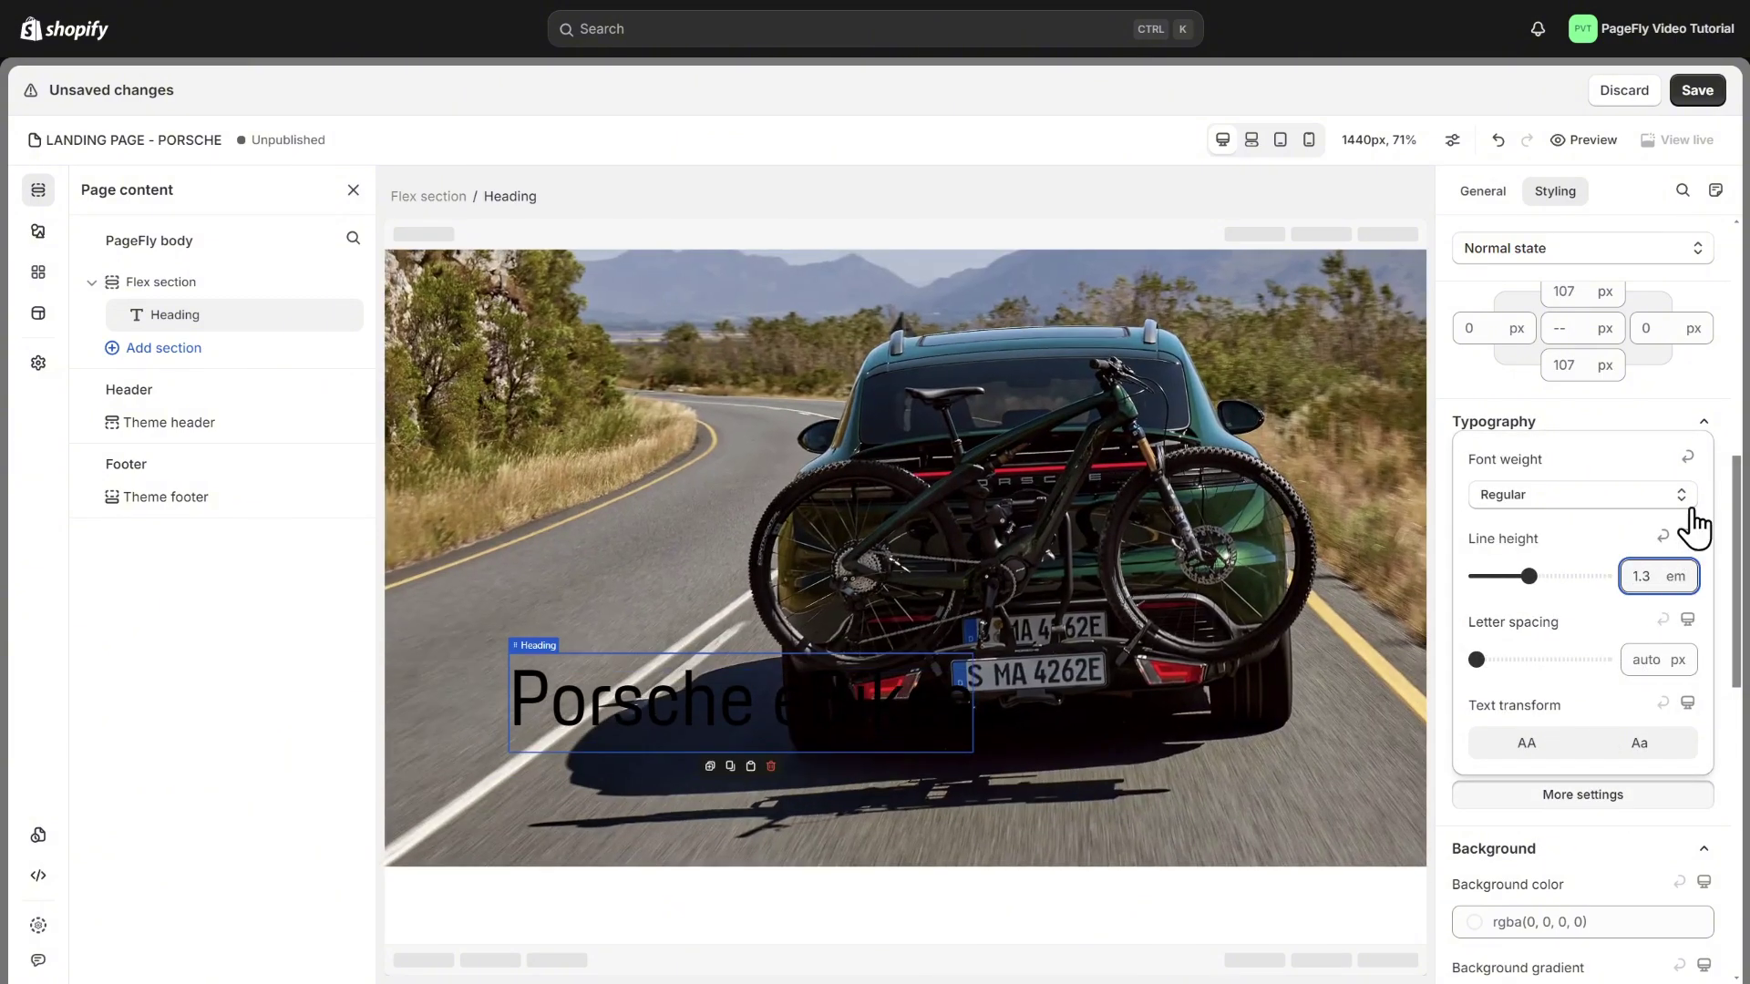
{"action": "scroll", "coordinate": [1686, 398], "scroll_direction": "up", "scroll_amount": 5}
{"action": "left_click", "coordinate": [1601, 601]}
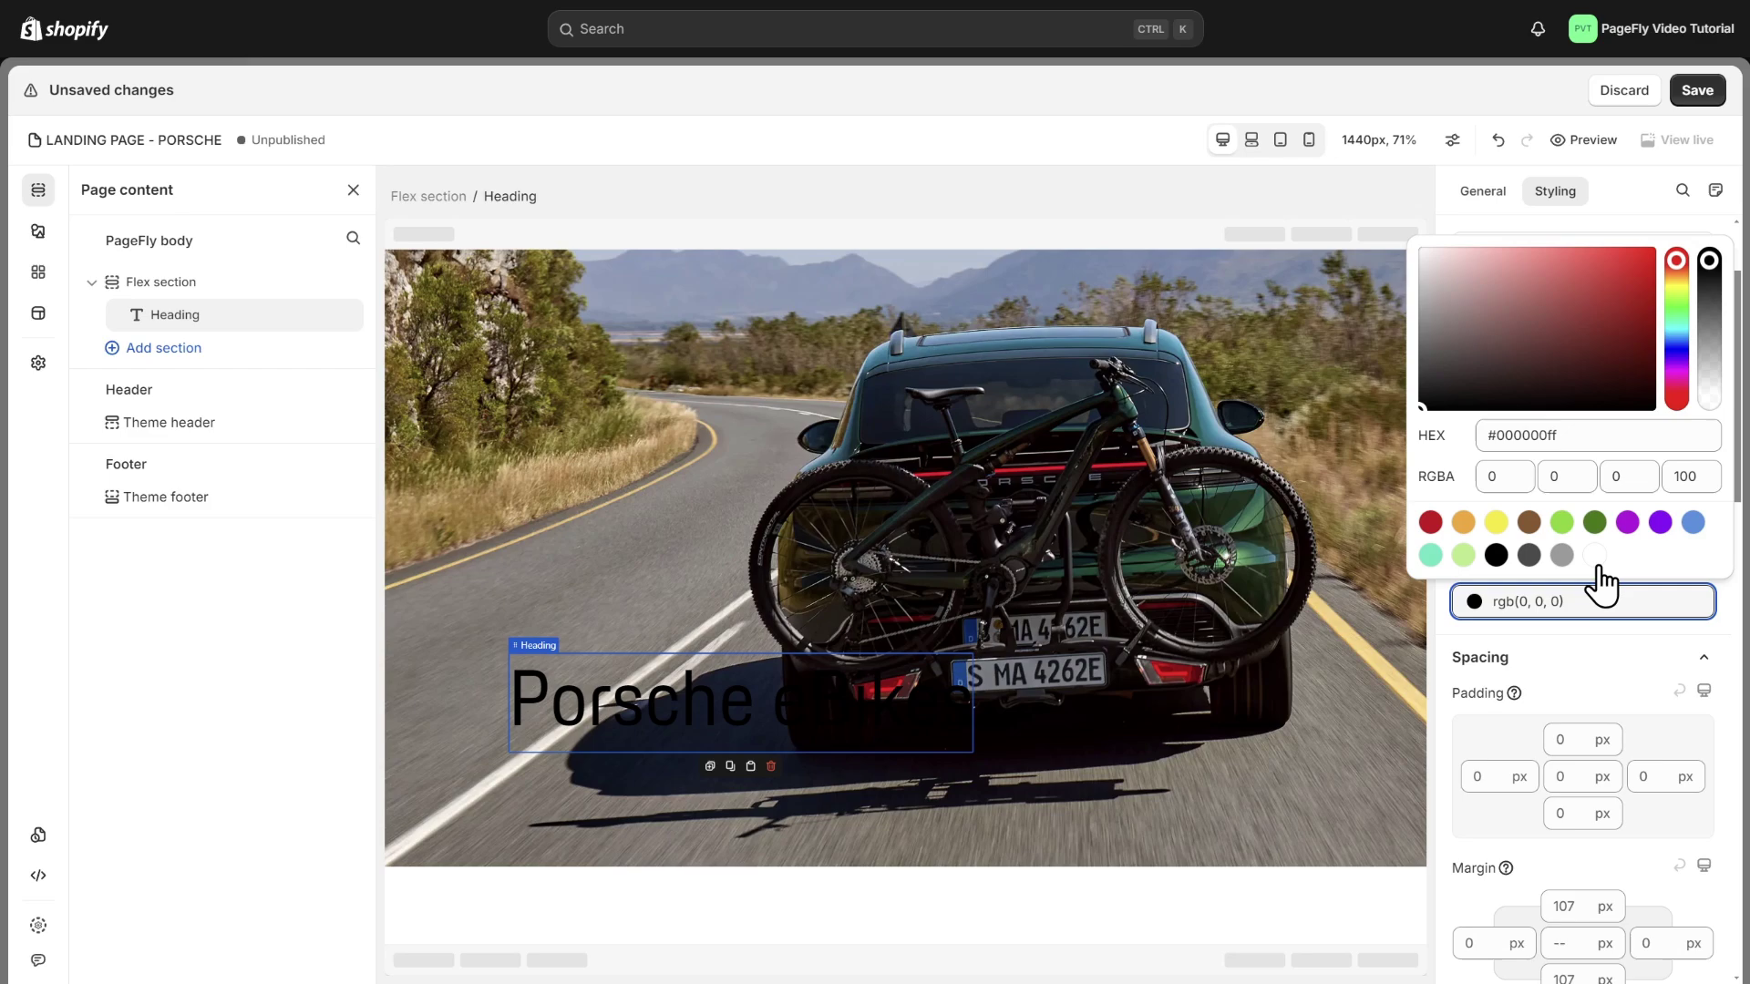
{"action": "left_click", "coordinate": [1602, 551]}
{"action": "left_click", "coordinate": [1659, 645]}
Place a button under the hero heading with the text 'Discover now'.
{"action": "left_click", "coordinate": [38, 231]}
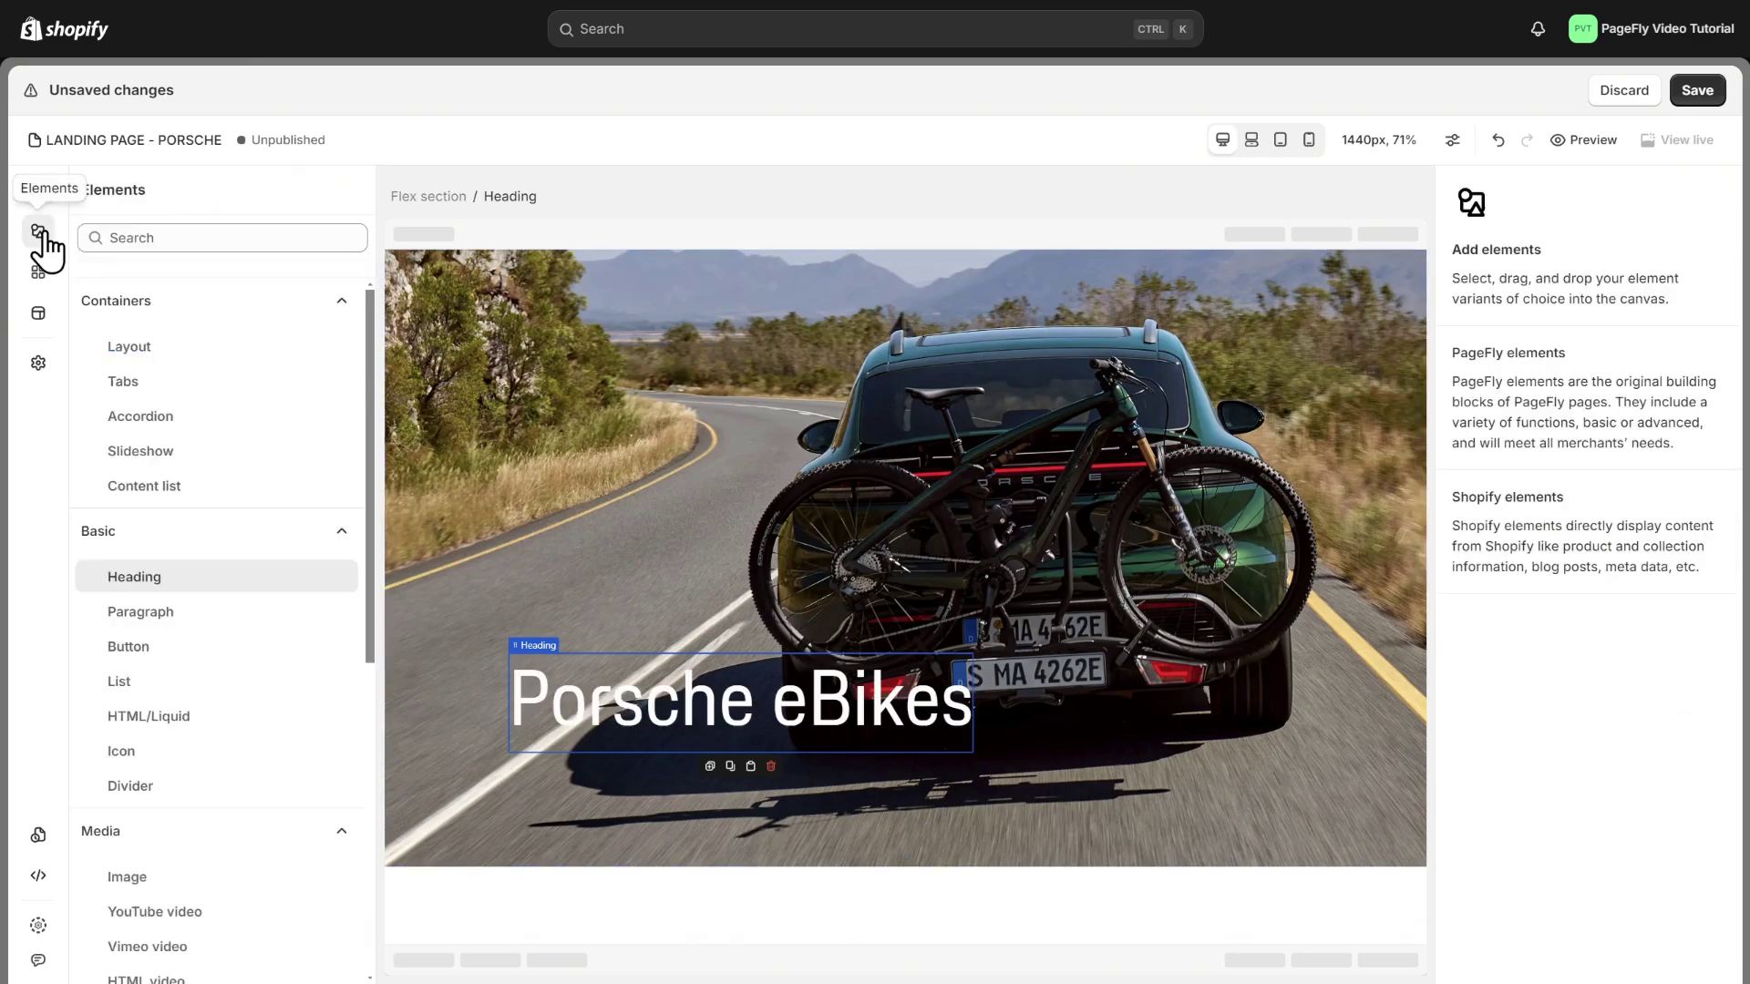
{"action": "scroll", "coordinate": [144, 343], "scroll_direction": "down", "scroll_amount": 3}
{"action": "mouse_move", "coordinate": [175, 402]}
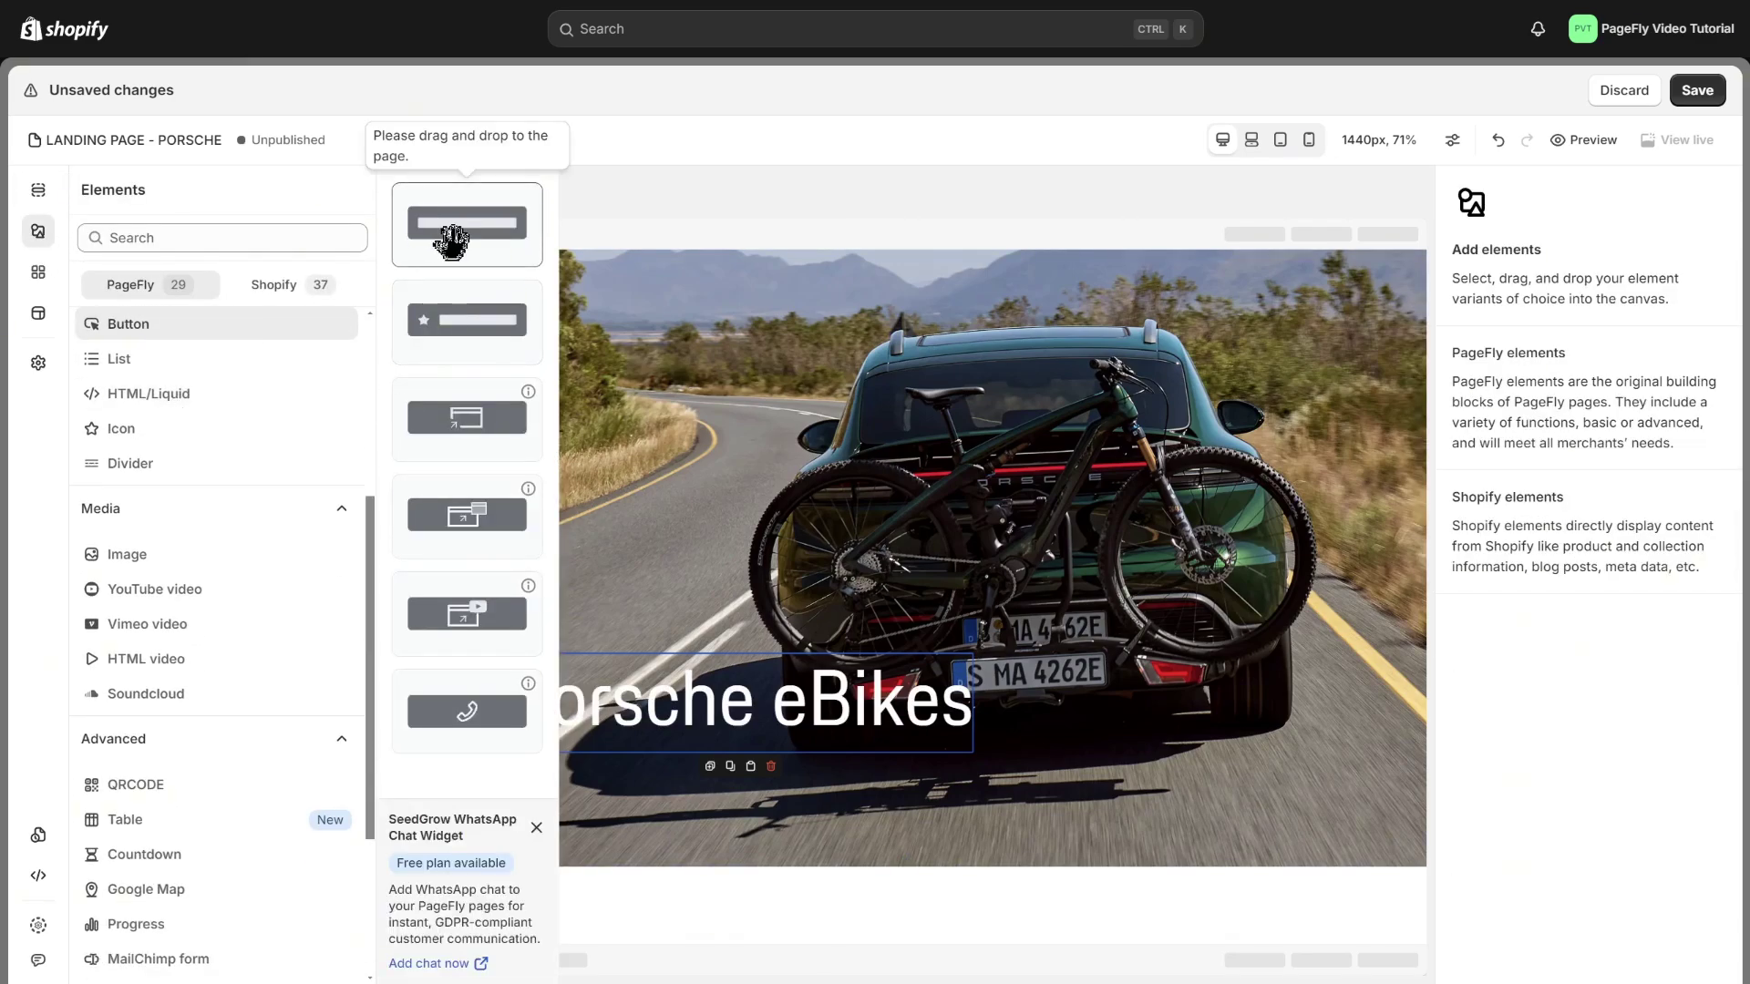
{"action": "left_click_drag", "start_coordinate": [451, 228], "coordinate": [625, 728]}
{"action": "left_click", "coordinate": [1486, 191]}
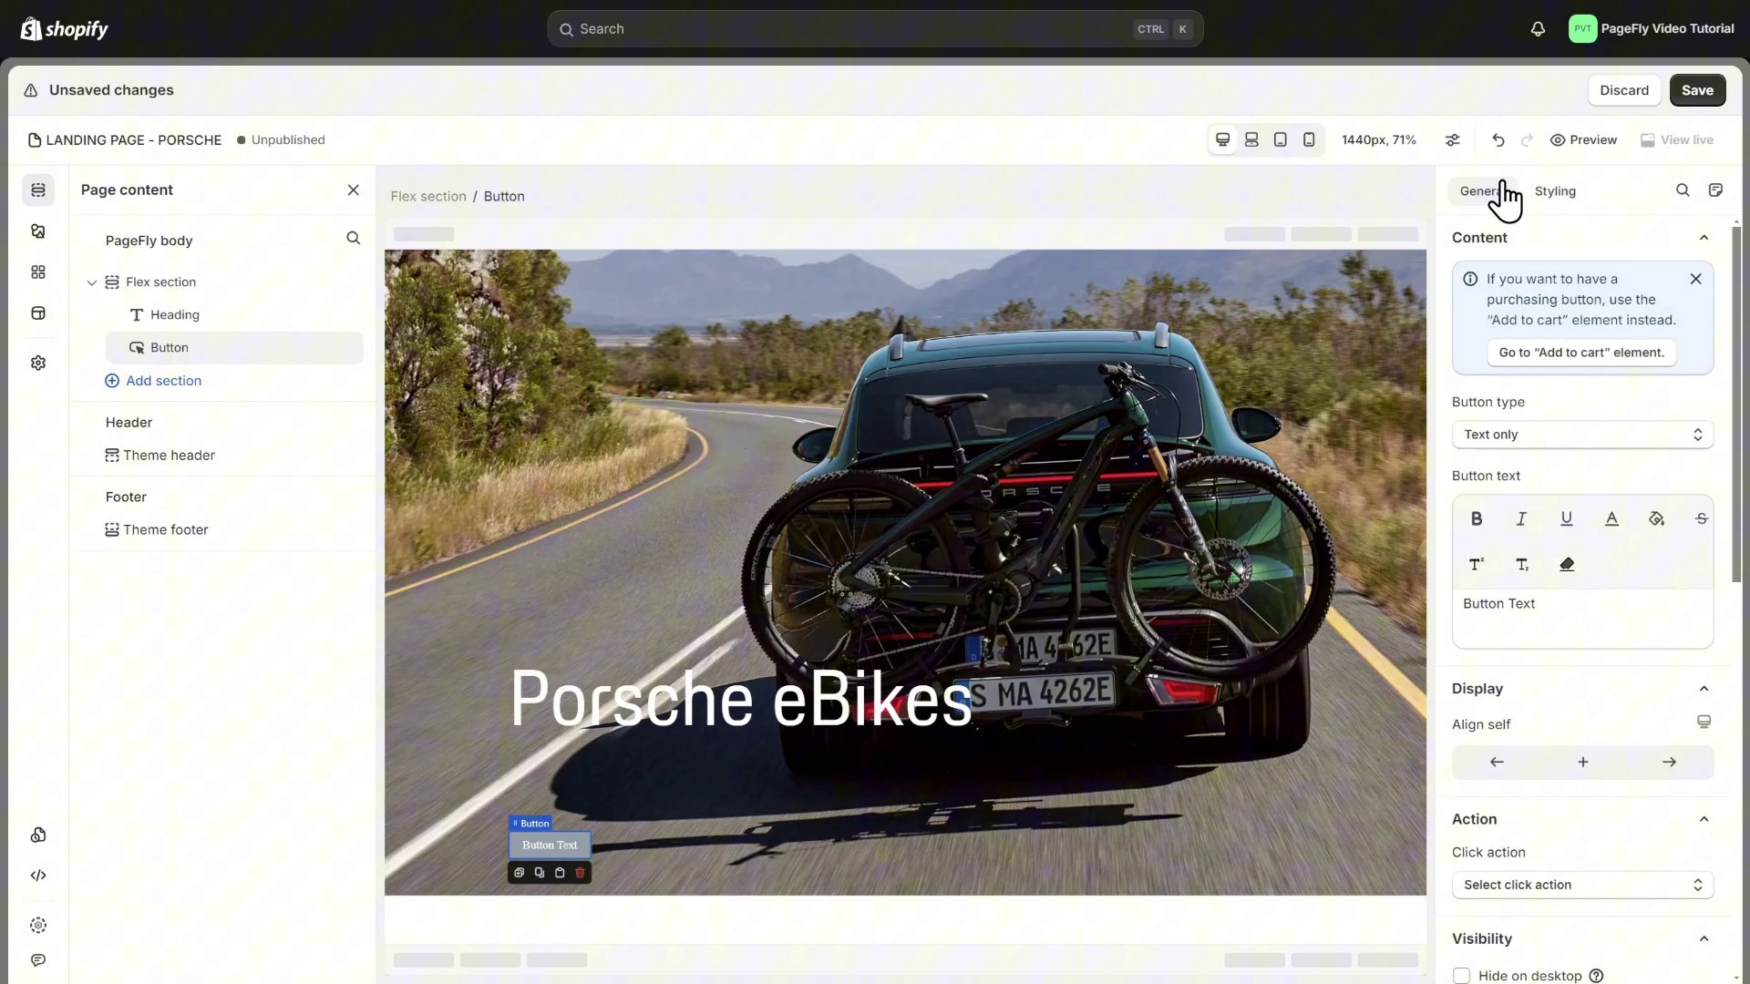
{"action": "key", "text": "ctrl+a"}
{"action": "type", "text": "Discover now"}
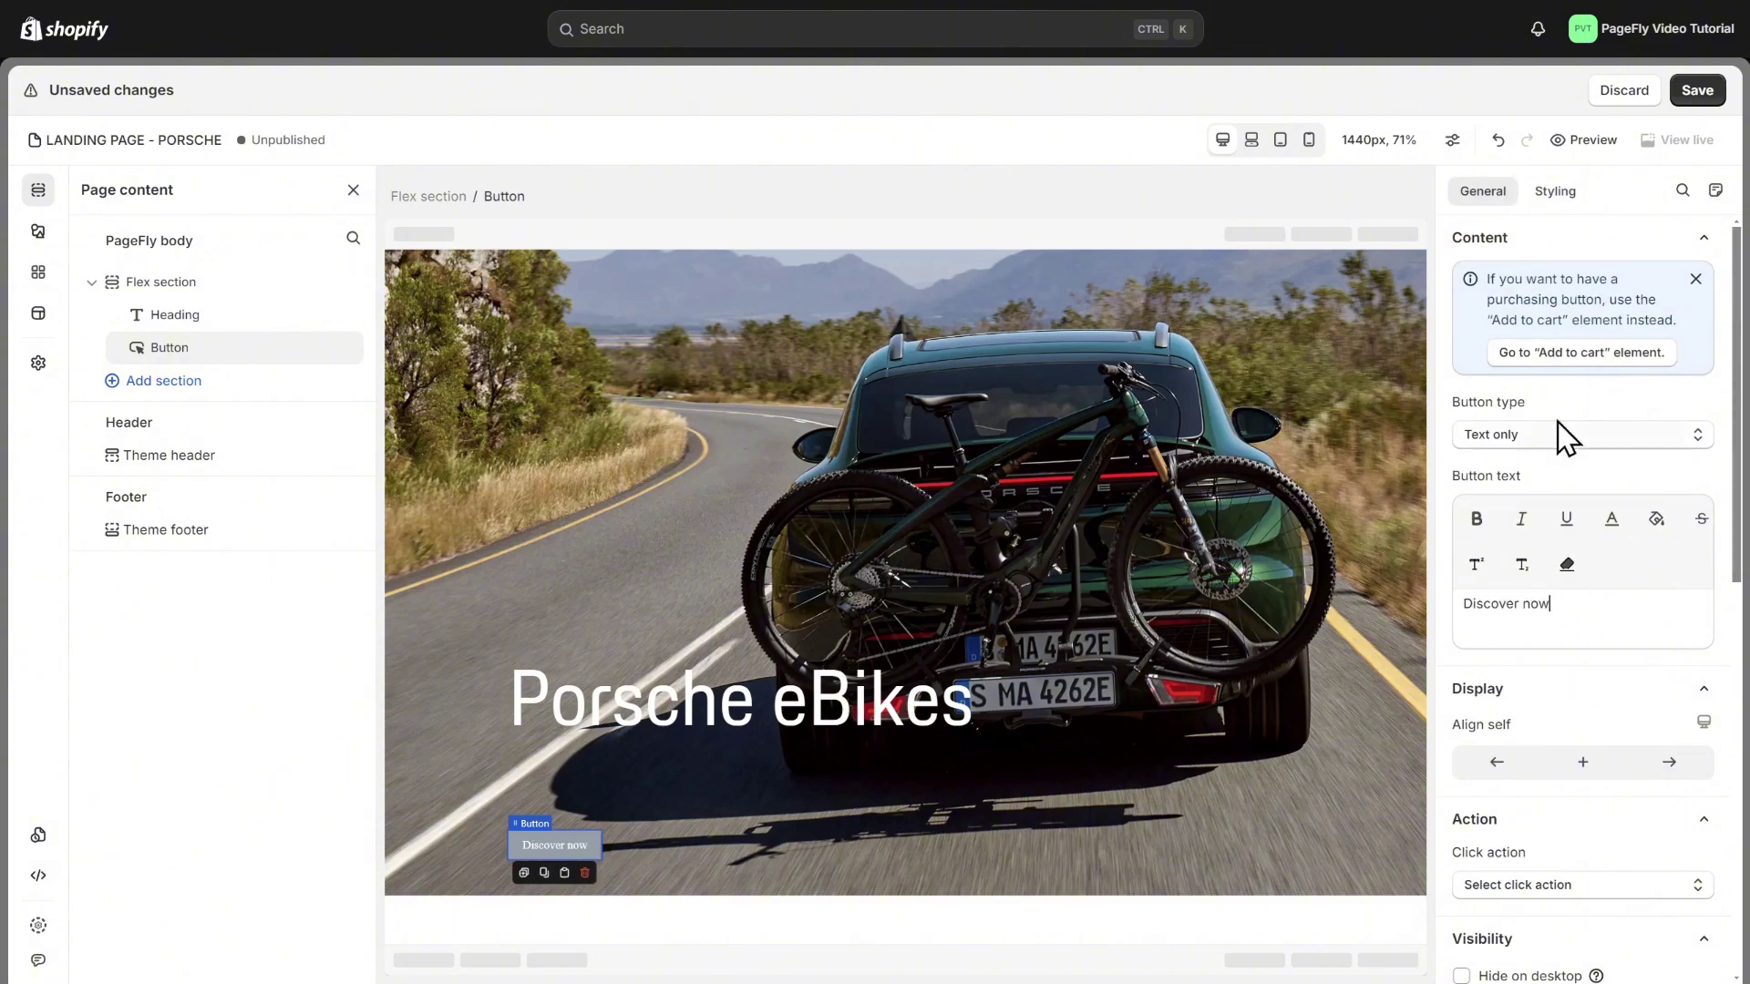
Style the button with black porsche next text on a white background.
{"action": "left_click", "coordinate": [1560, 192]}
{"action": "scroll", "coordinate": [1606, 495], "scroll_direction": "up", "scroll_amount": 5}
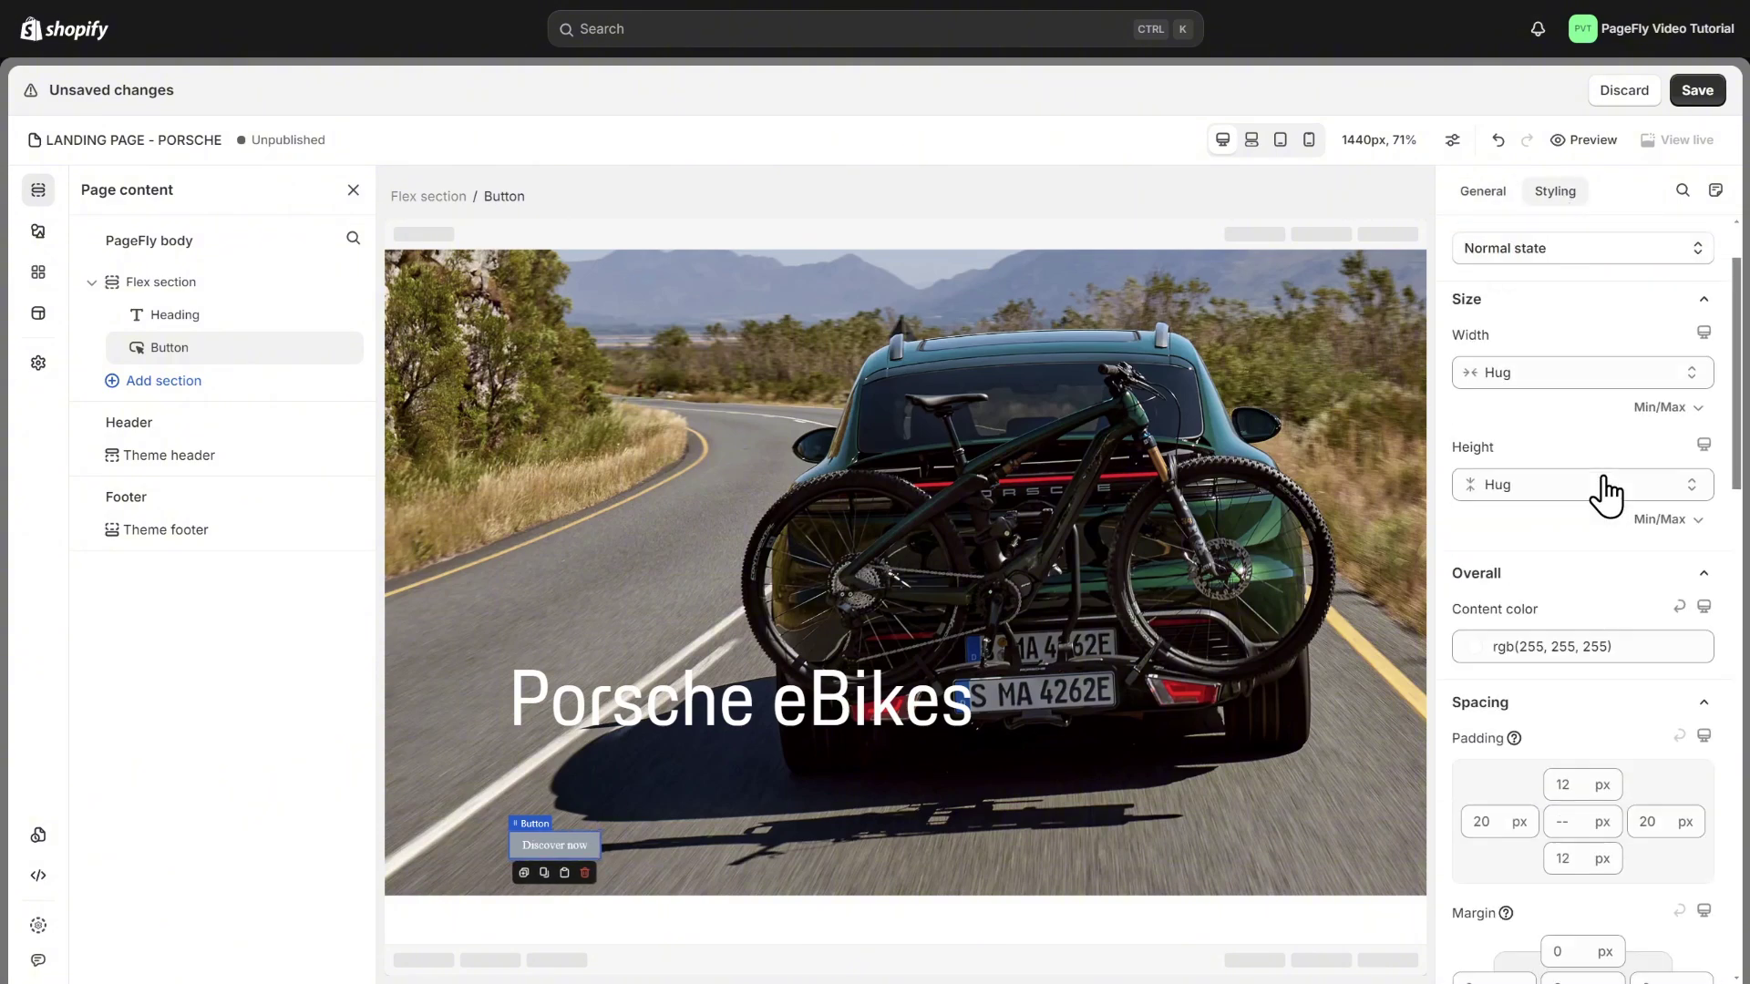
{"action": "left_click", "coordinate": [1593, 643]}
{"action": "left_click", "coordinate": [1527, 600]}
{"action": "left_click", "coordinate": [1598, 695]}
{"action": "scroll", "coordinate": [1576, 638], "scroll_direction": "down", "scroll_amount": 7}
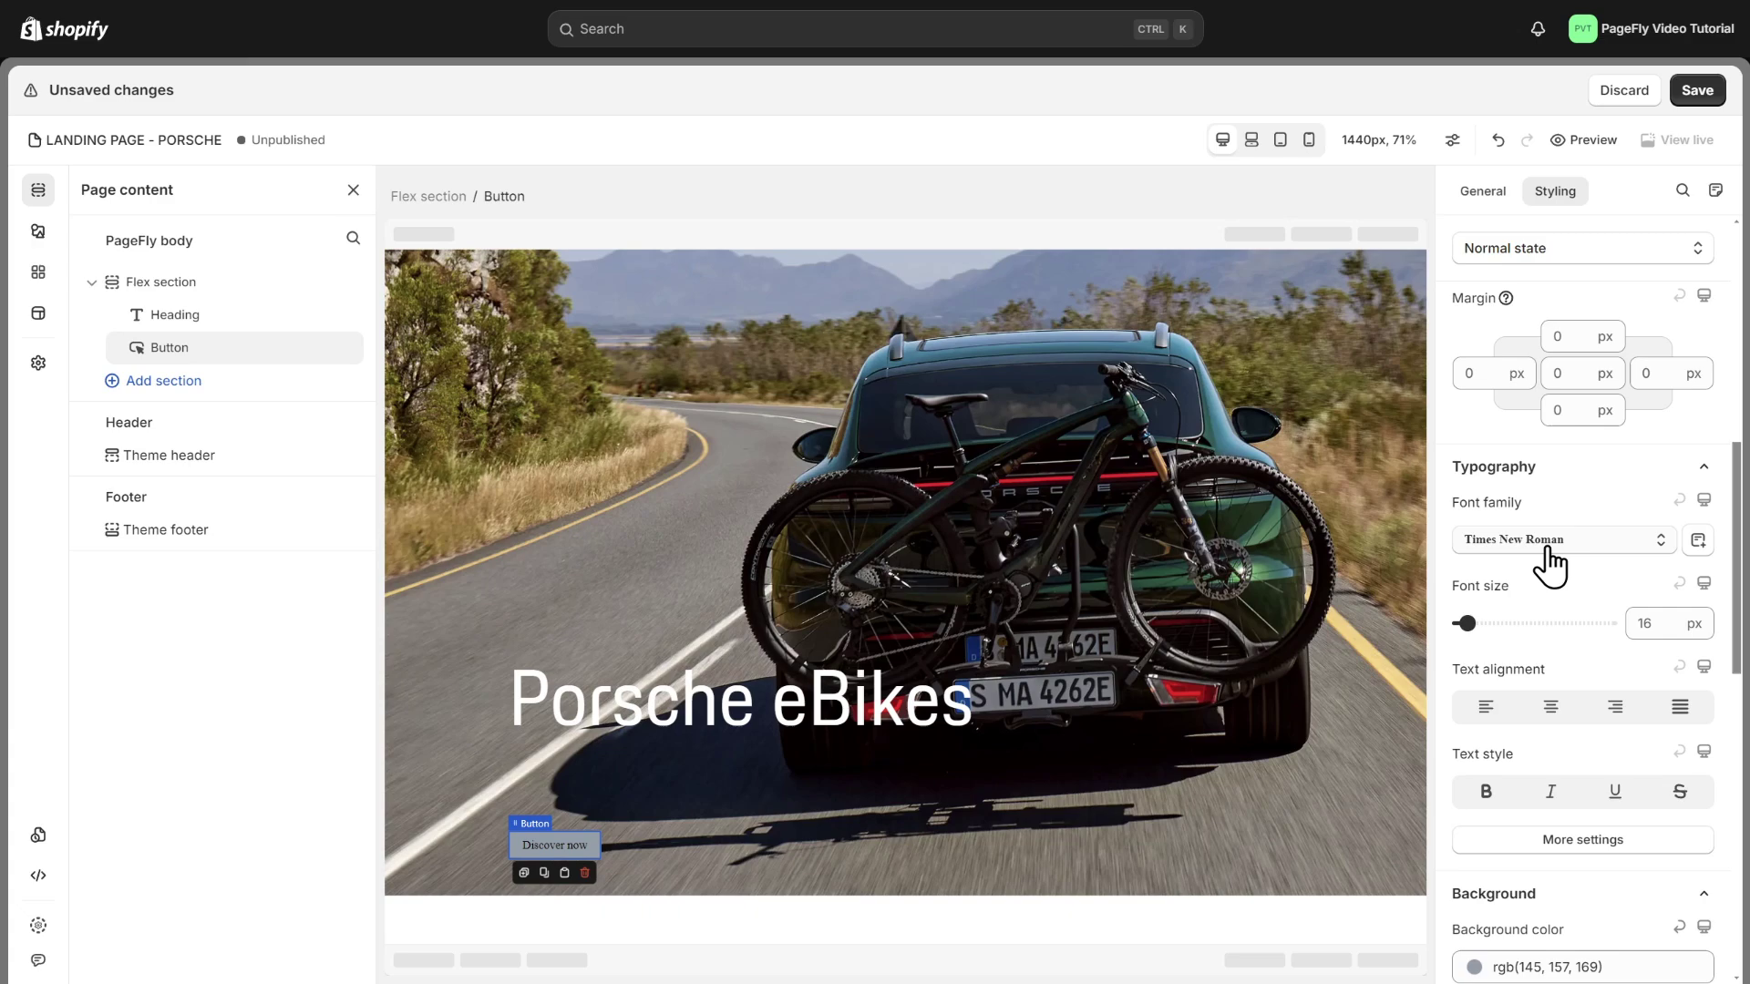
{"action": "left_click", "coordinate": [1547, 549]}
{"action": "scroll", "coordinate": [1563, 779], "scroll_direction": "down", "scroll_amount": 5}
{"action": "left_click", "coordinate": [1549, 800]}
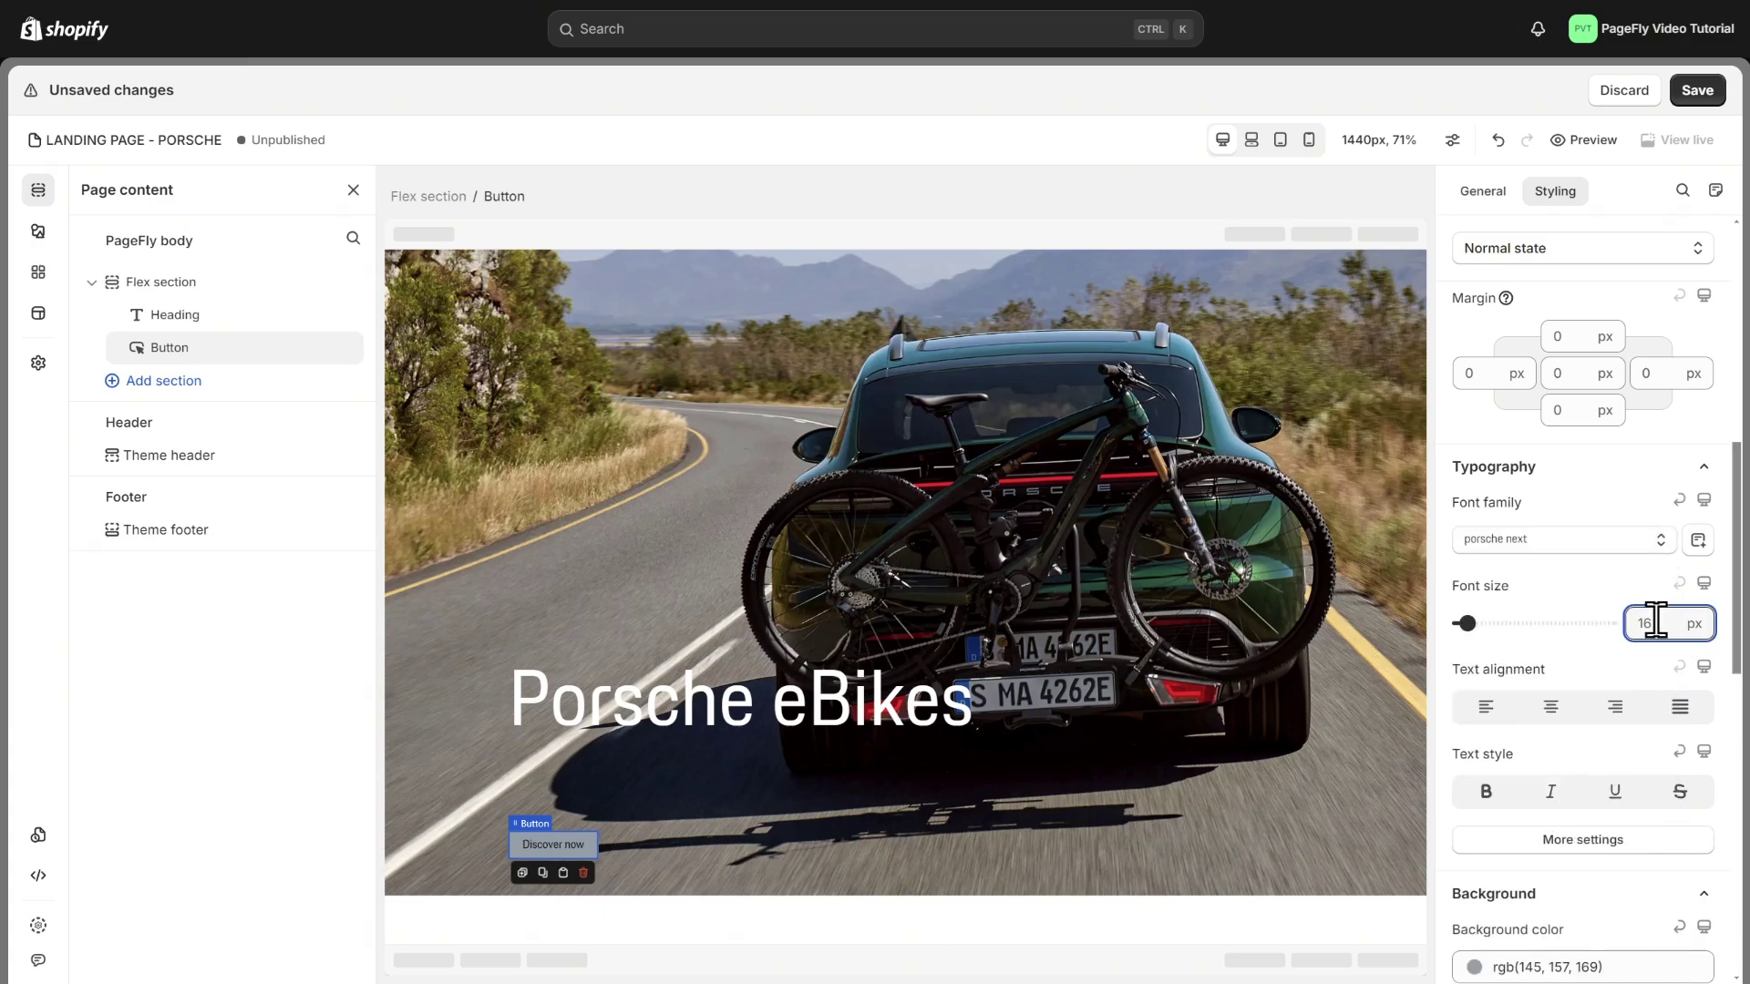
{"action": "scroll", "coordinate": [1613, 620], "scroll_direction": "down", "scroll_amount": 4}
{"action": "left_click", "coordinate": [1609, 654]}
{"action": "left_click", "coordinate": [1594, 614]}
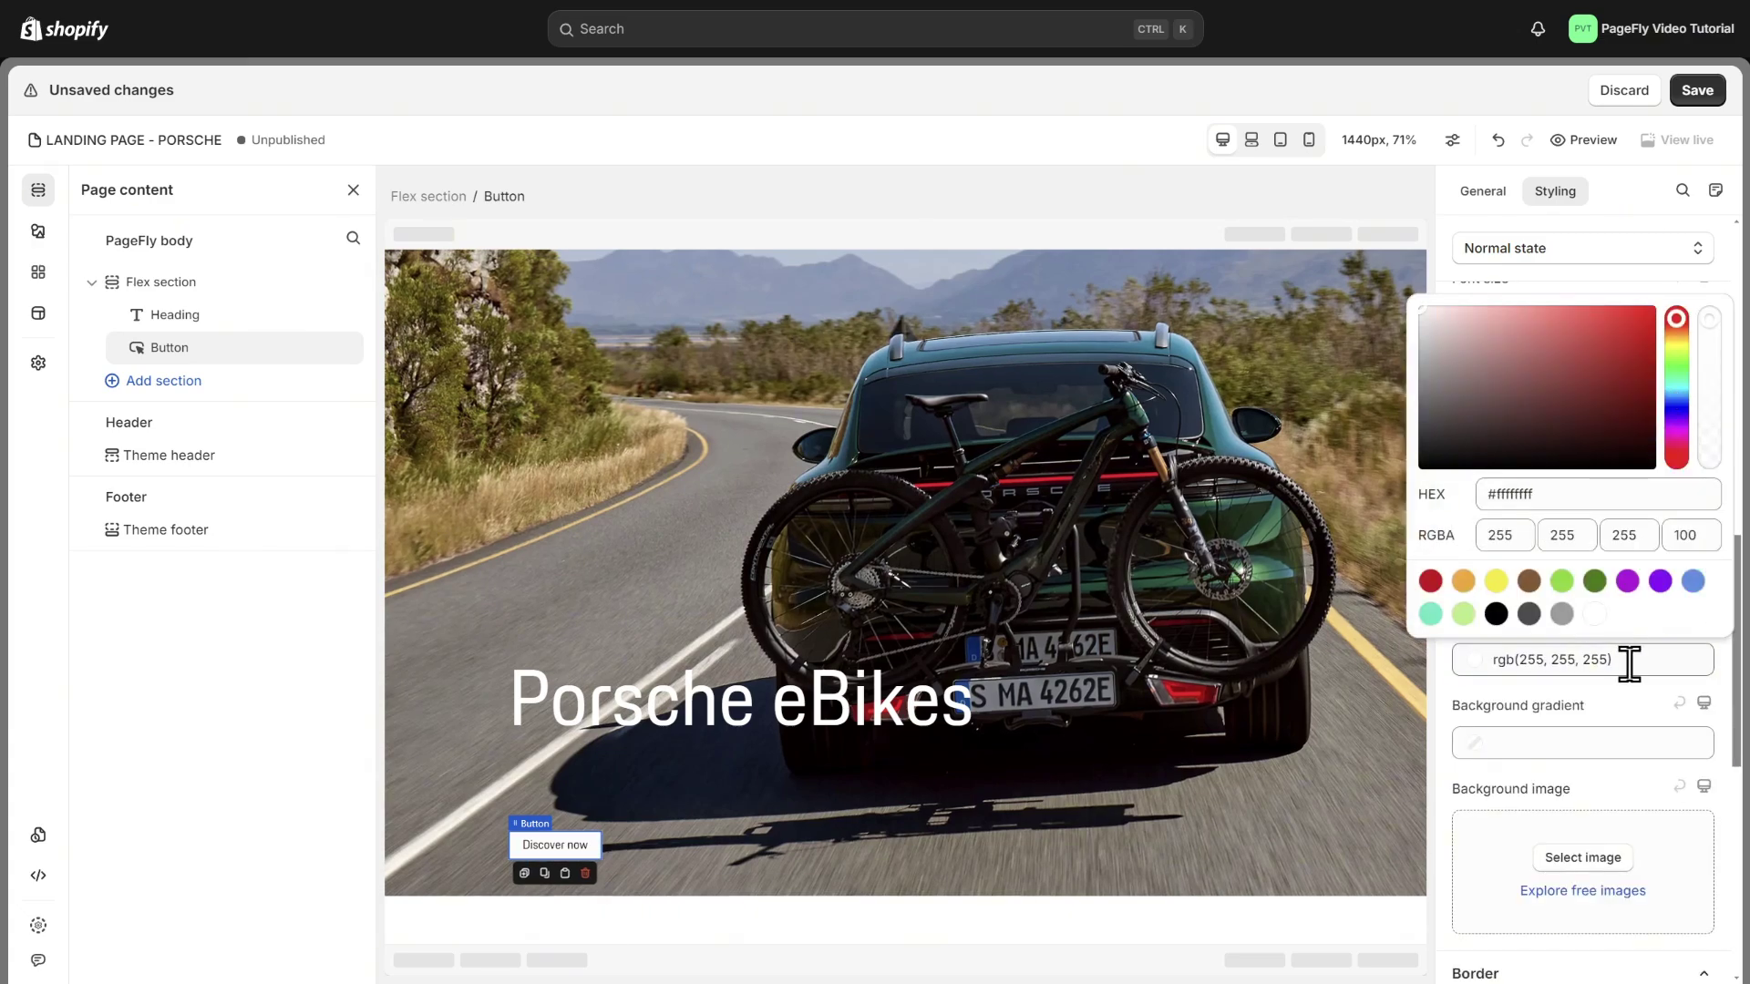
{"action": "left_click", "coordinate": [1633, 707]}
Give the button's hover state white text and a fully transparent background.
{"action": "left_click", "coordinate": [1586, 255]}
{"action": "left_click", "coordinate": [1607, 333]}
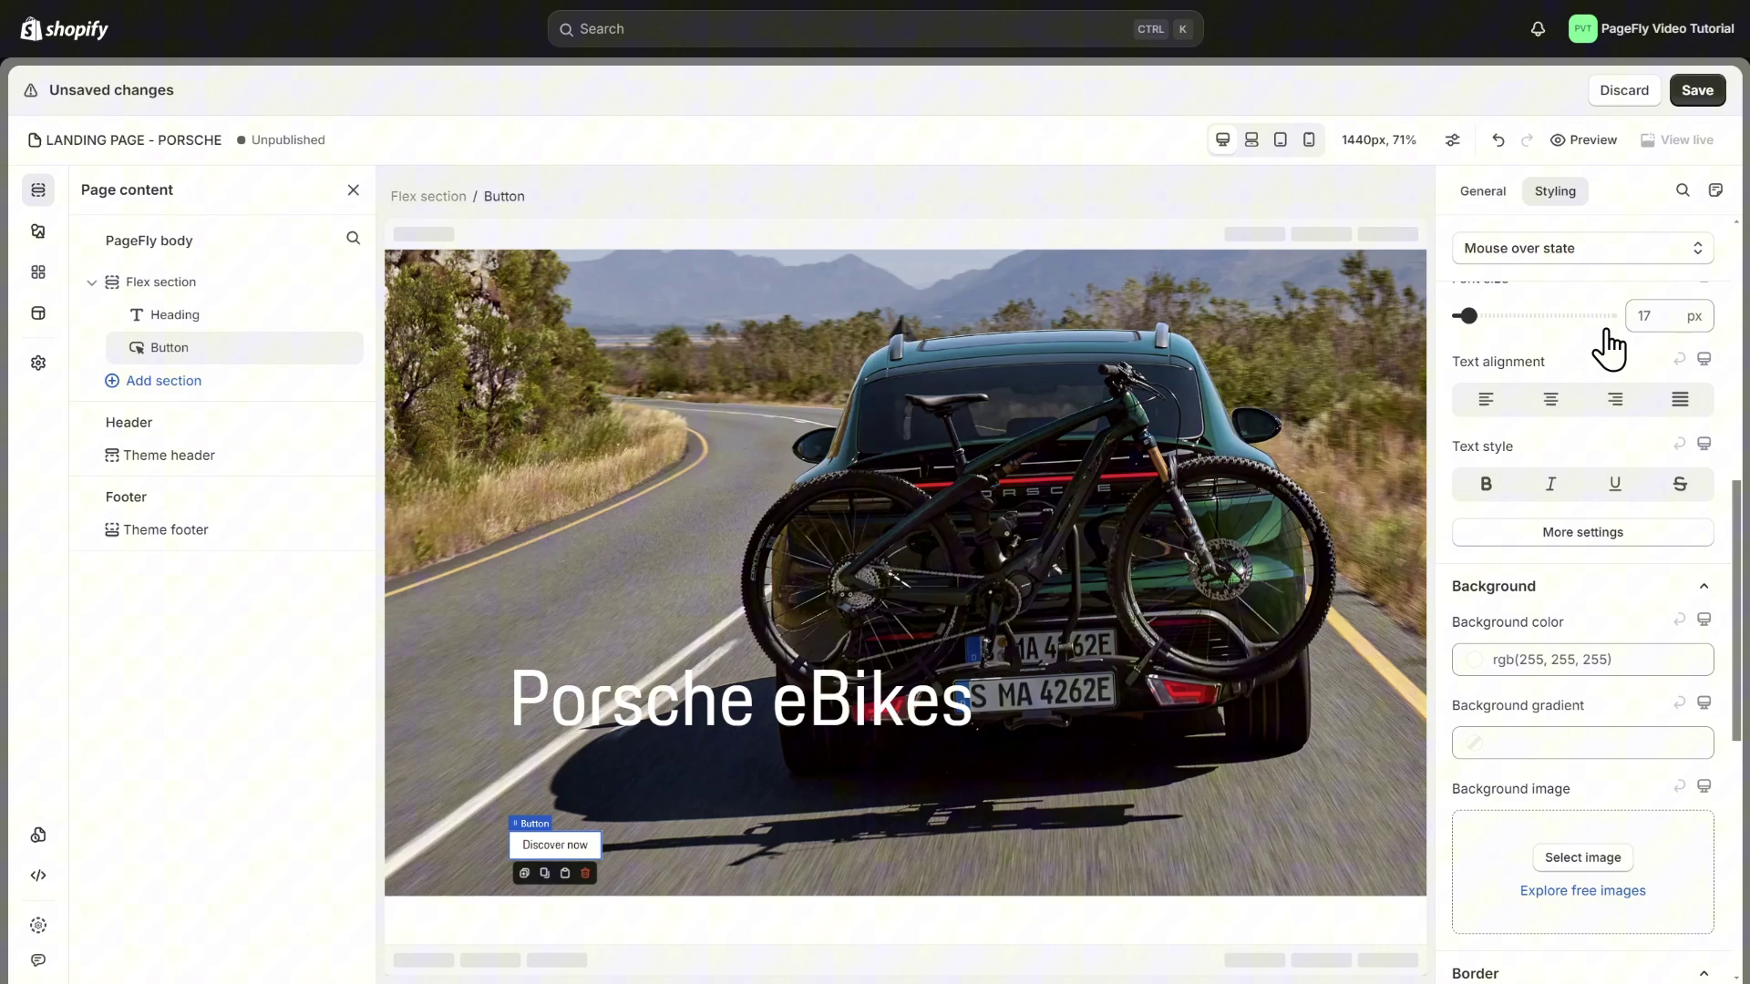
{"action": "left_click", "coordinate": [1609, 475]}
{"action": "left_click", "coordinate": [1594, 818]}
{"action": "left_click", "coordinate": [1611, 445]}
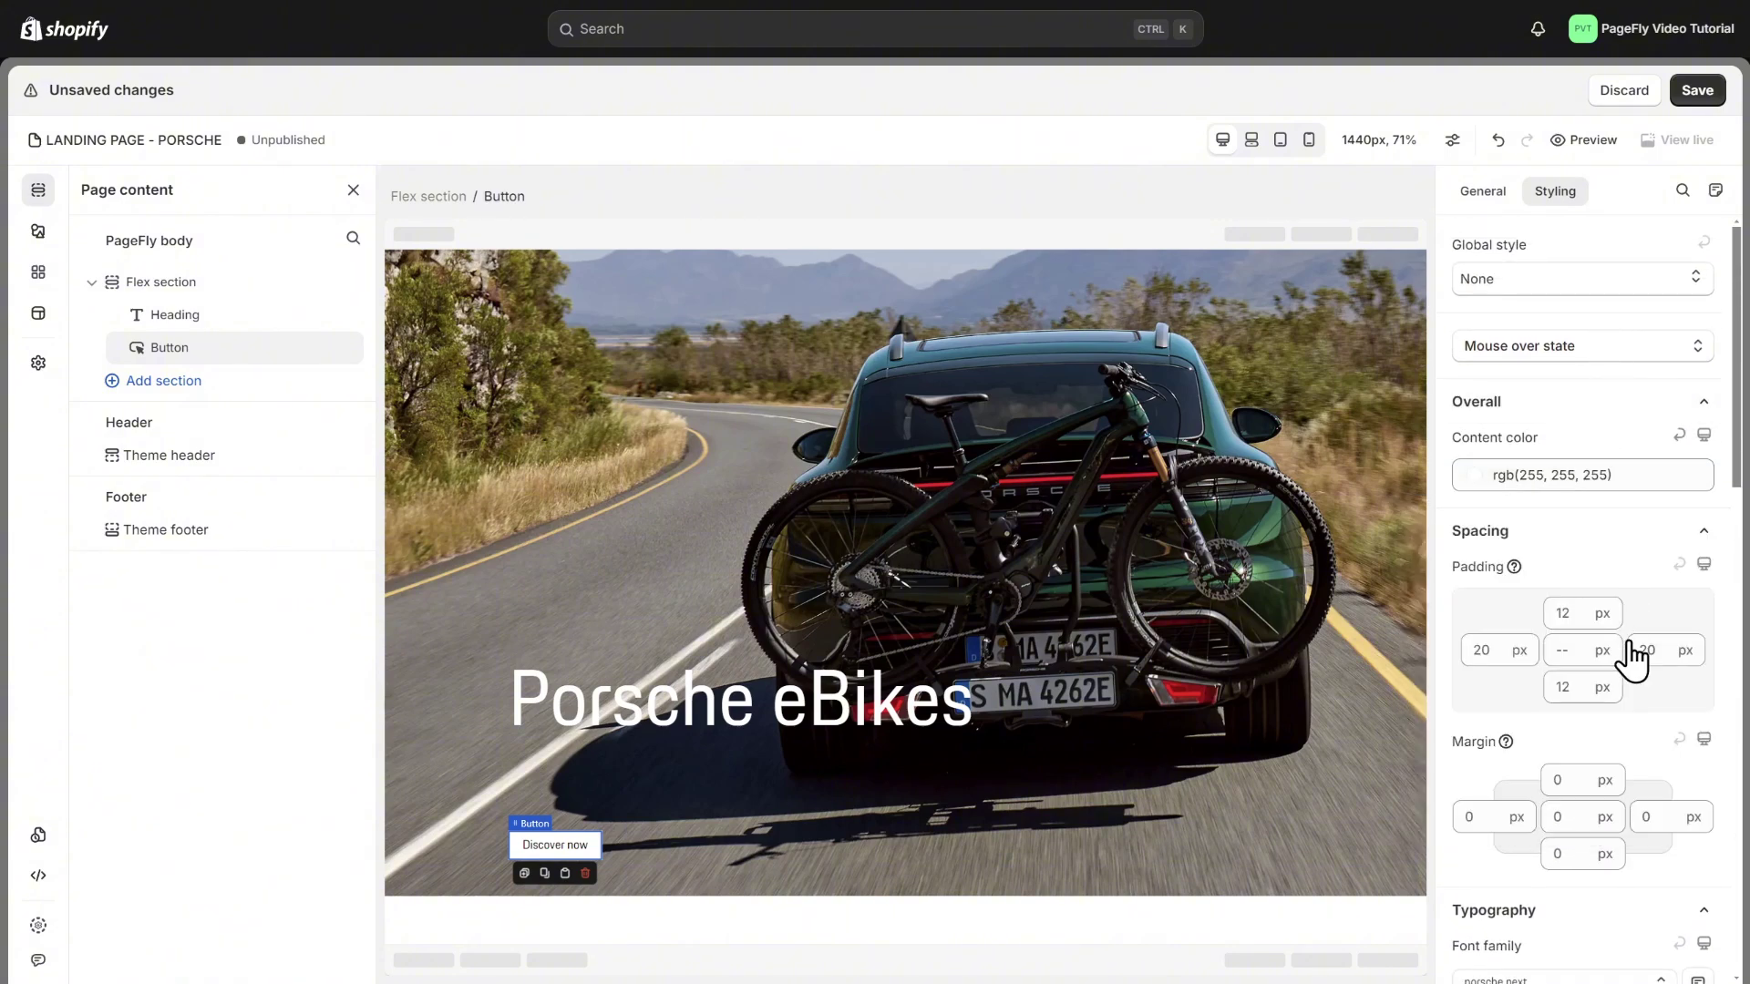
{"action": "scroll", "coordinate": [1613, 656], "scroll_direction": "down", "scroll_amount": 5}
{"action": "left_click", "coordinate": [1597, 692]}
{"action": "left_click_drag", "start_coordinate": [1720, 373], "coordinate": [1719, 527]}
{"action": "left_click", "coordinate": [1649, 743]}
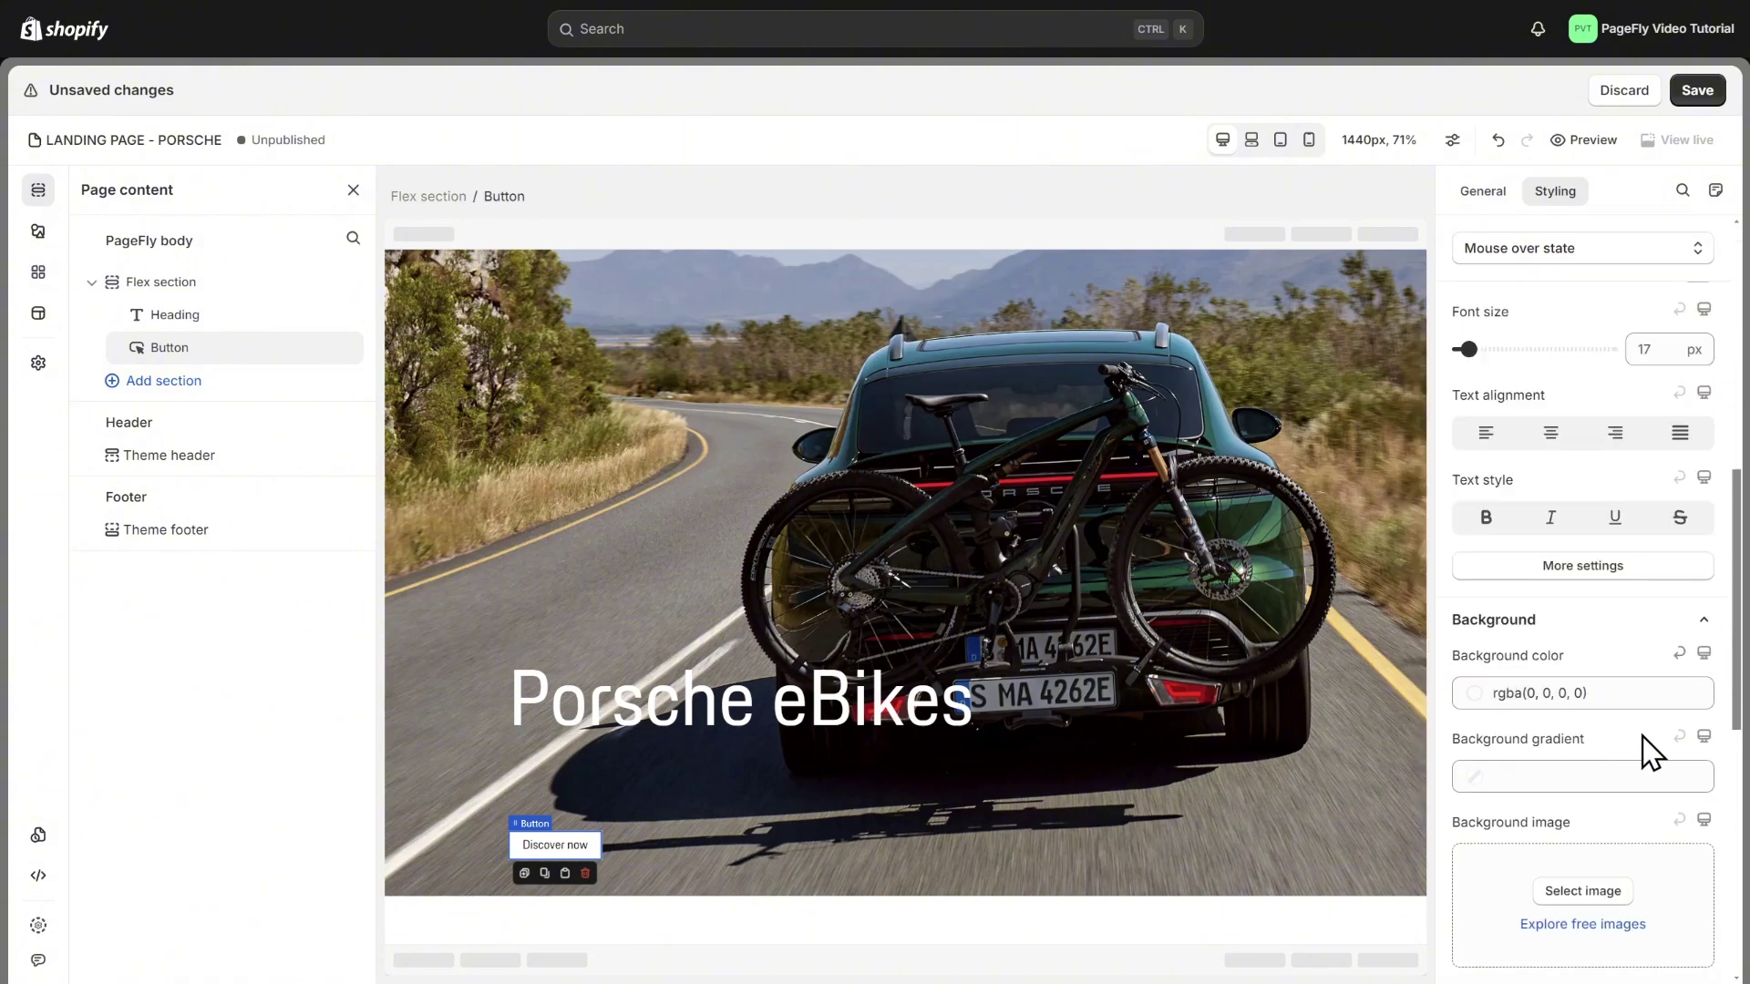
Set the Porsche eBikes heading's bottom margin to 0 px.
{"action": "left_click", "coordinate": [697, 733]}
{"action": "scroll", "coordinate": [1587, 764], "scroll_direction": "down", "scroll_amount": 2}
{"action": "double_click", "coordinate": [1587, 764]}
{"action": "type", "text": "0"}
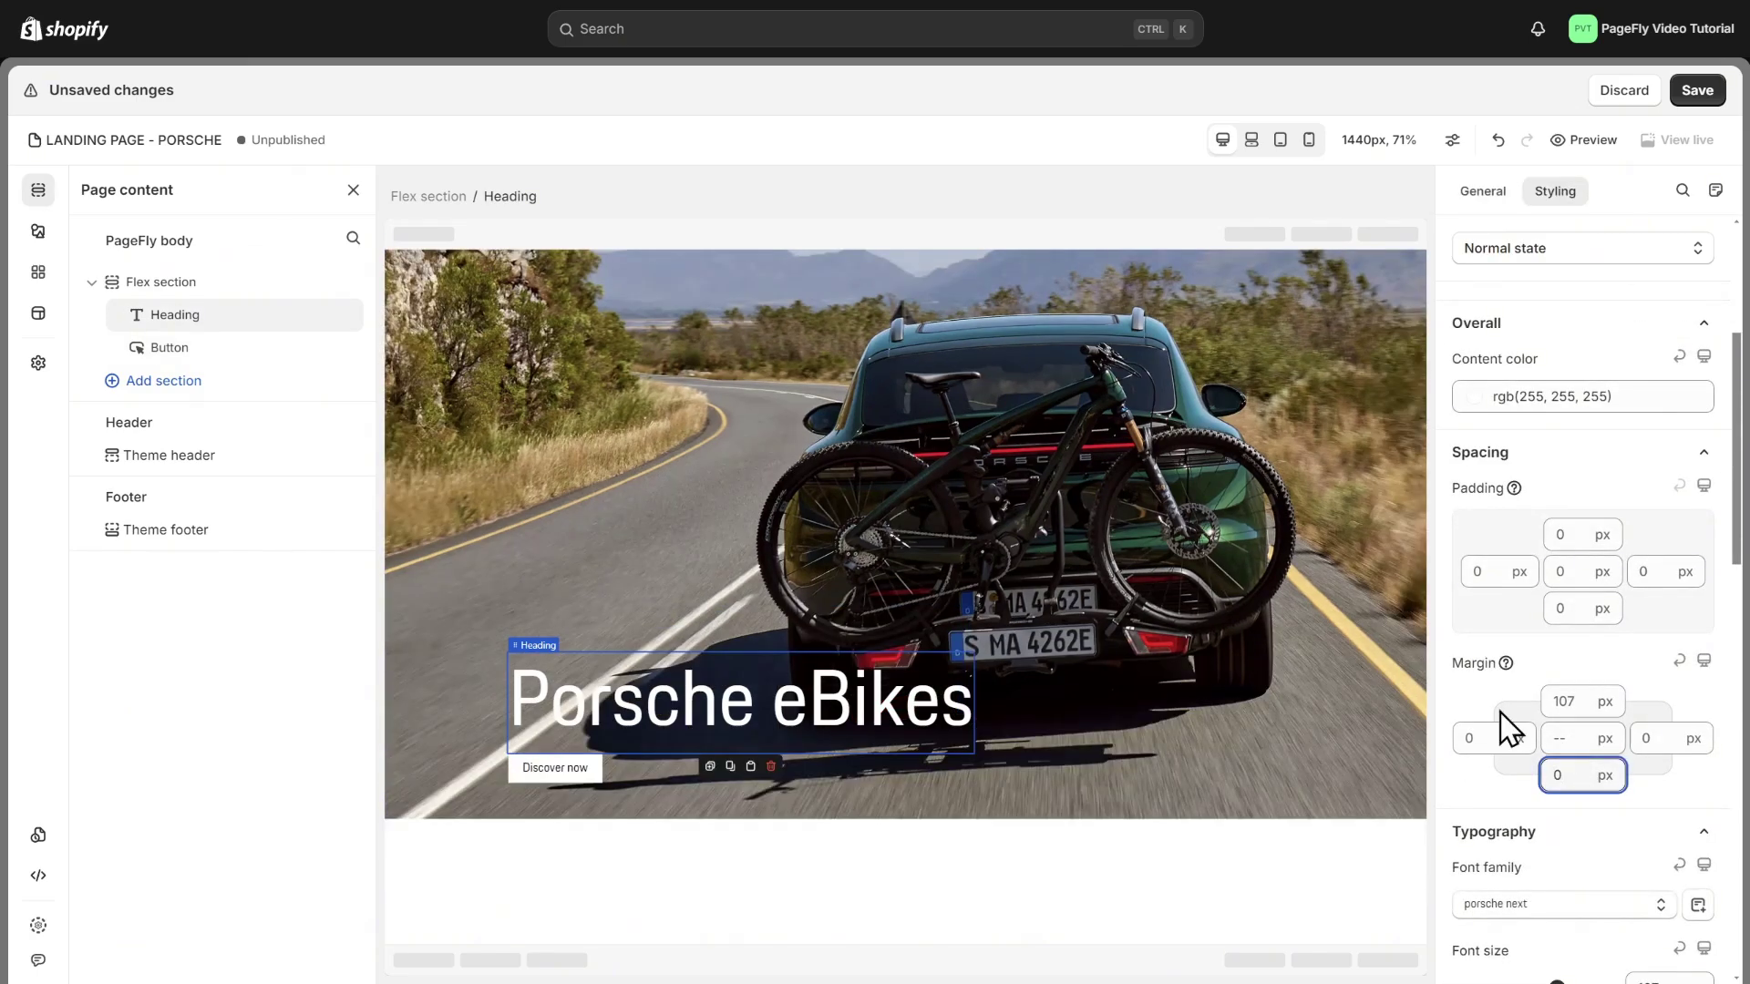
{"action": "left_click", "coordinate": [1365, 682]}
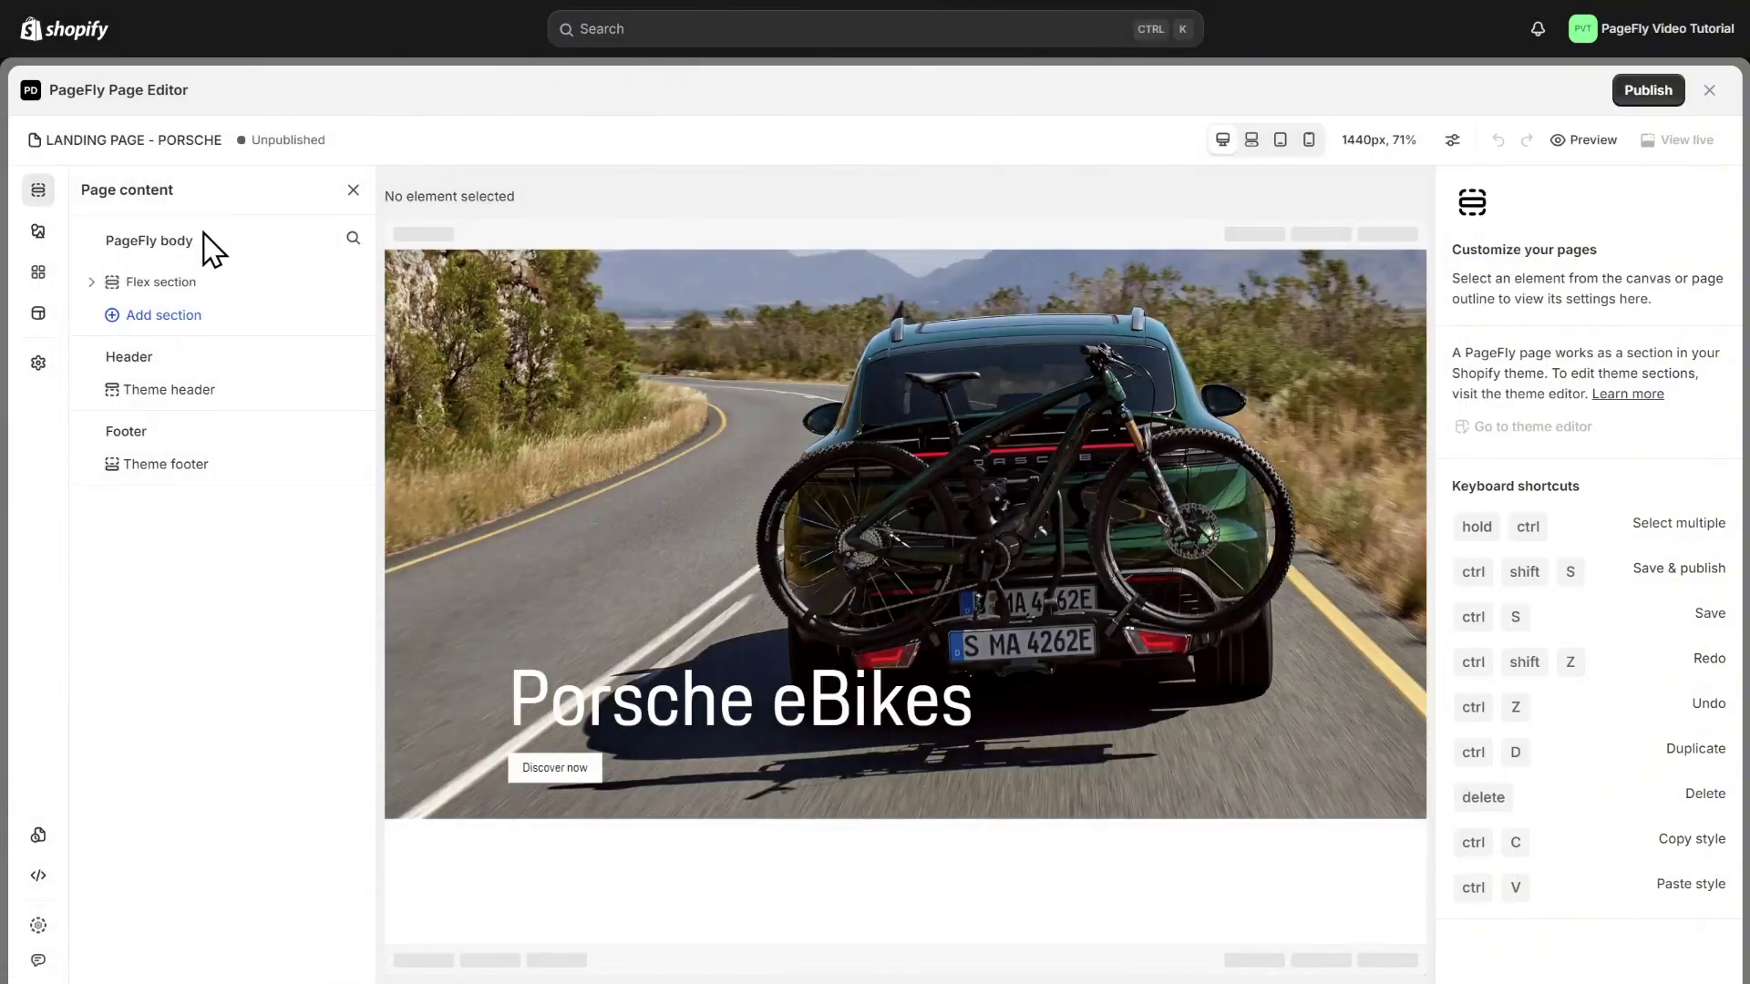
Add a blank section below the hero with a paragraph holding the pasted Porsche description.
{"action": "left_click", "coordinate": [39, 233]}
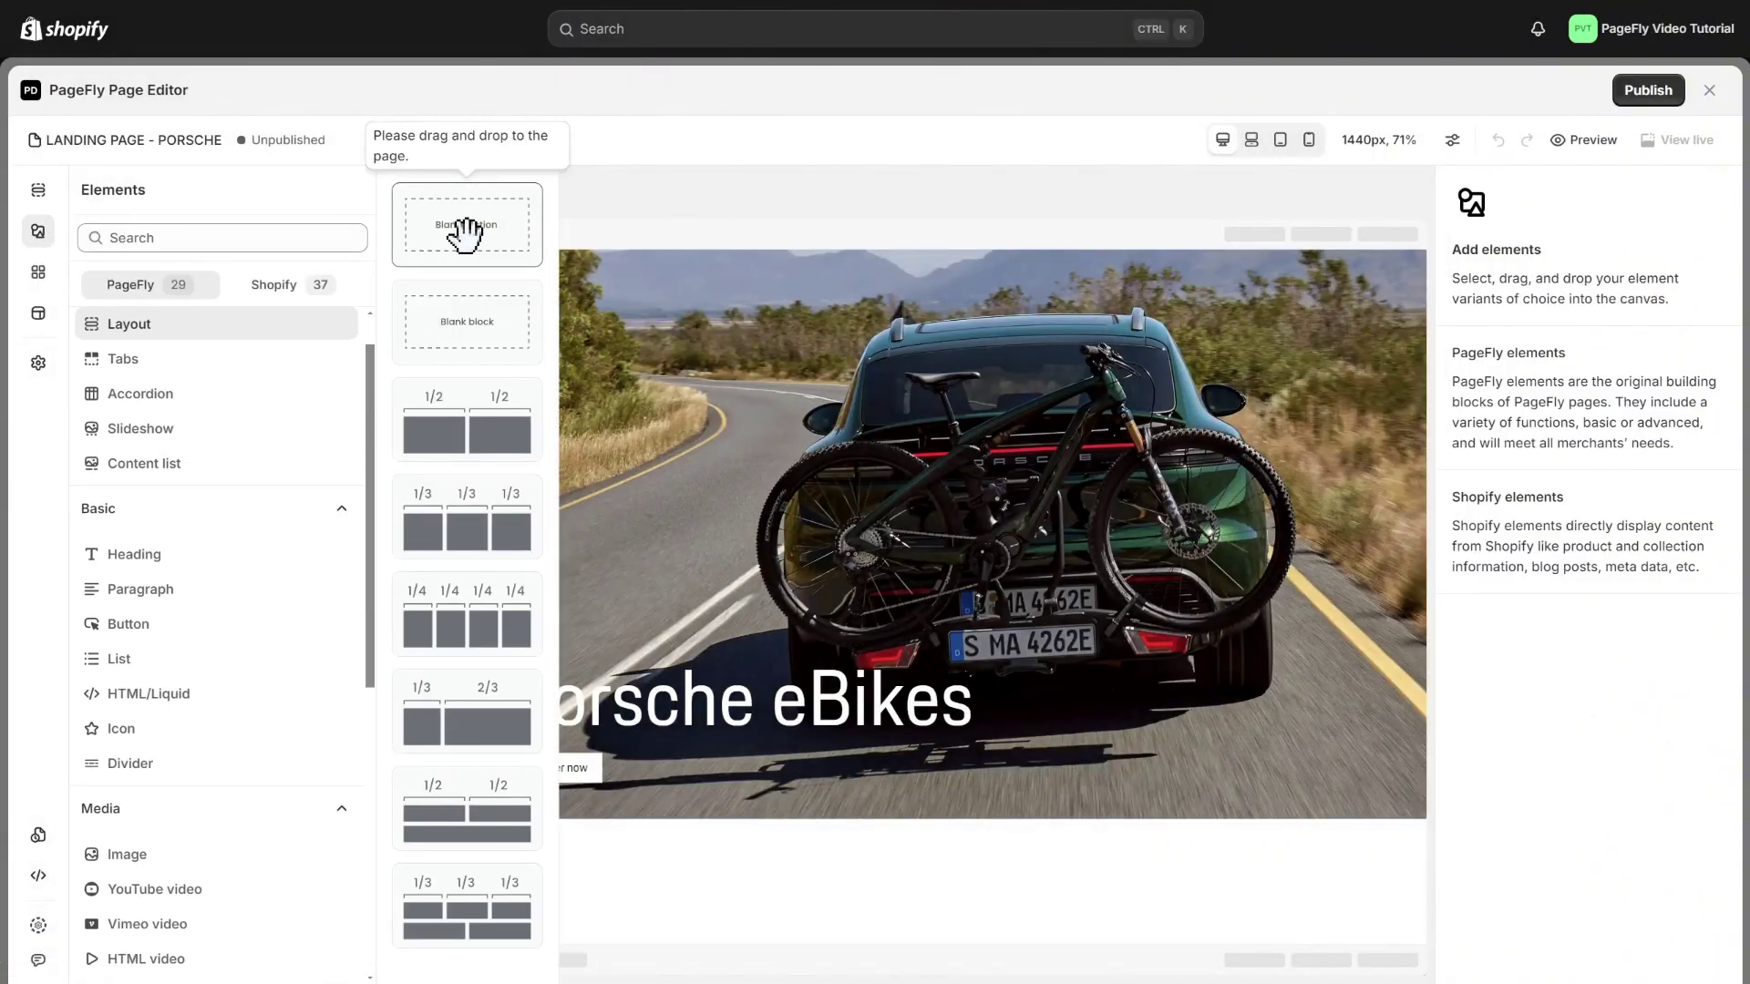
{"action": "left_click_drag", "start_coordinate": [461, 222], "coordinate": [630, 832]}
{"action": "left_click", "coordinate": [37, 232]}
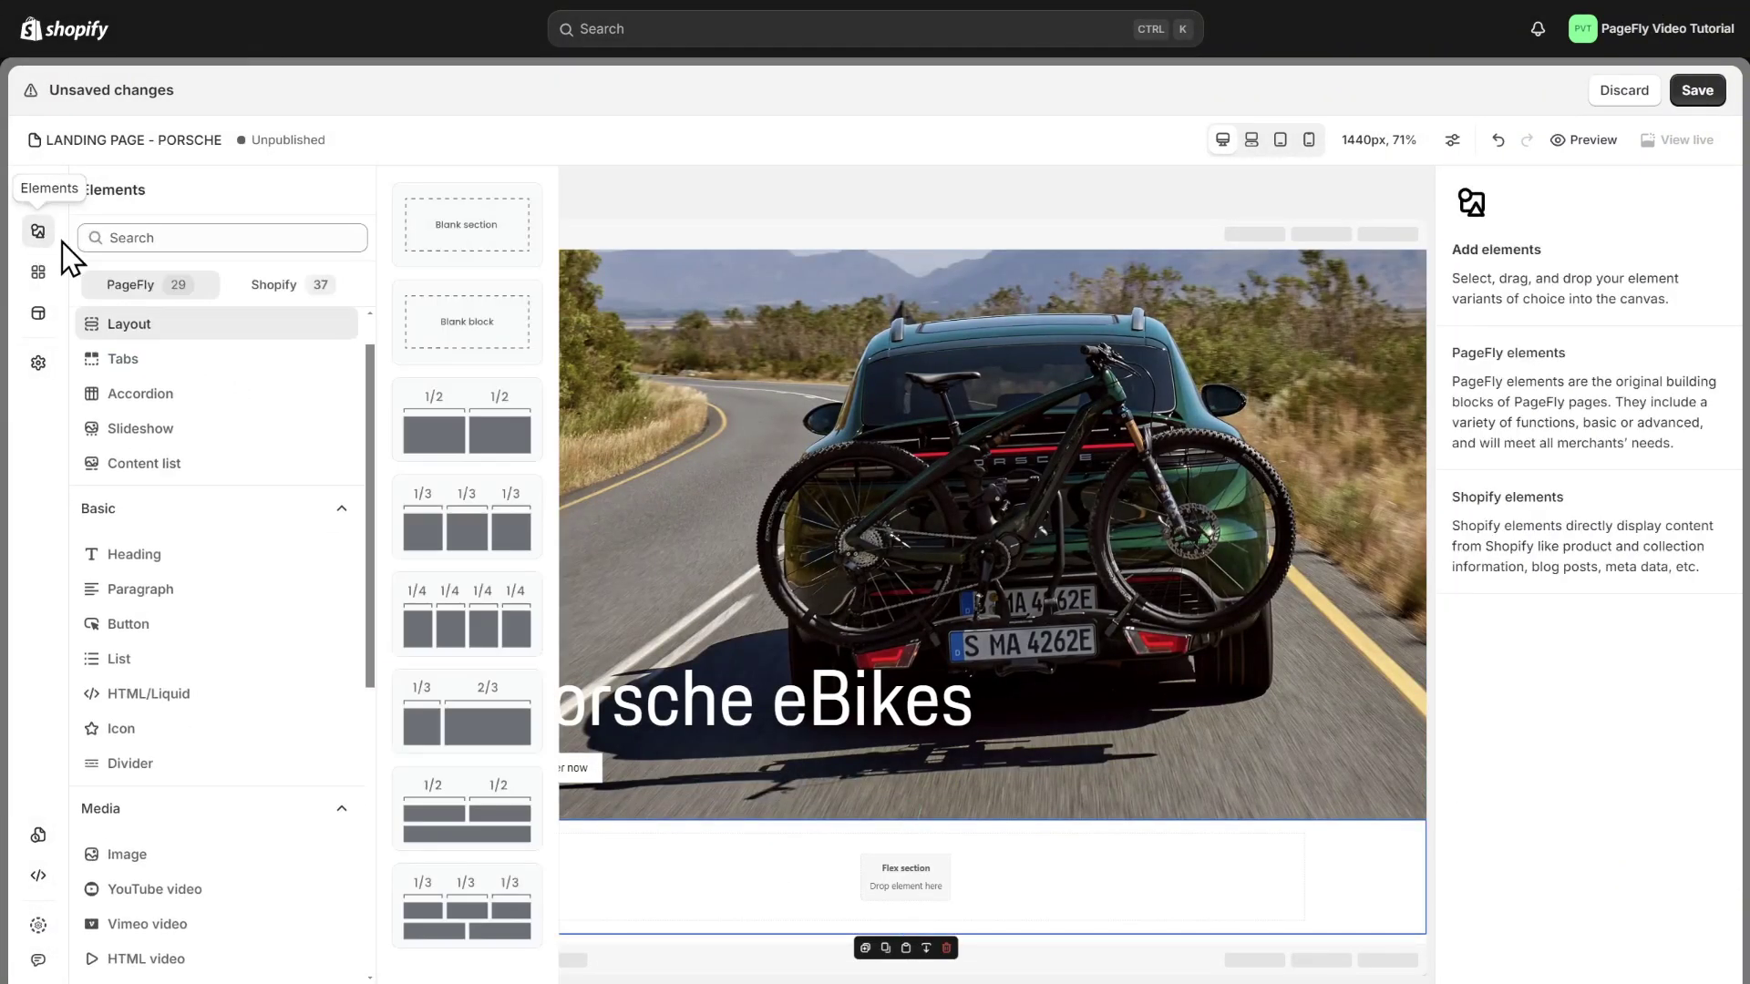
{"action": "left_click", "coordinate": [195, 555]}
{"action": "left_click_drag", "start_coordinate": [474, 227], "coordinate": [796, 854]}
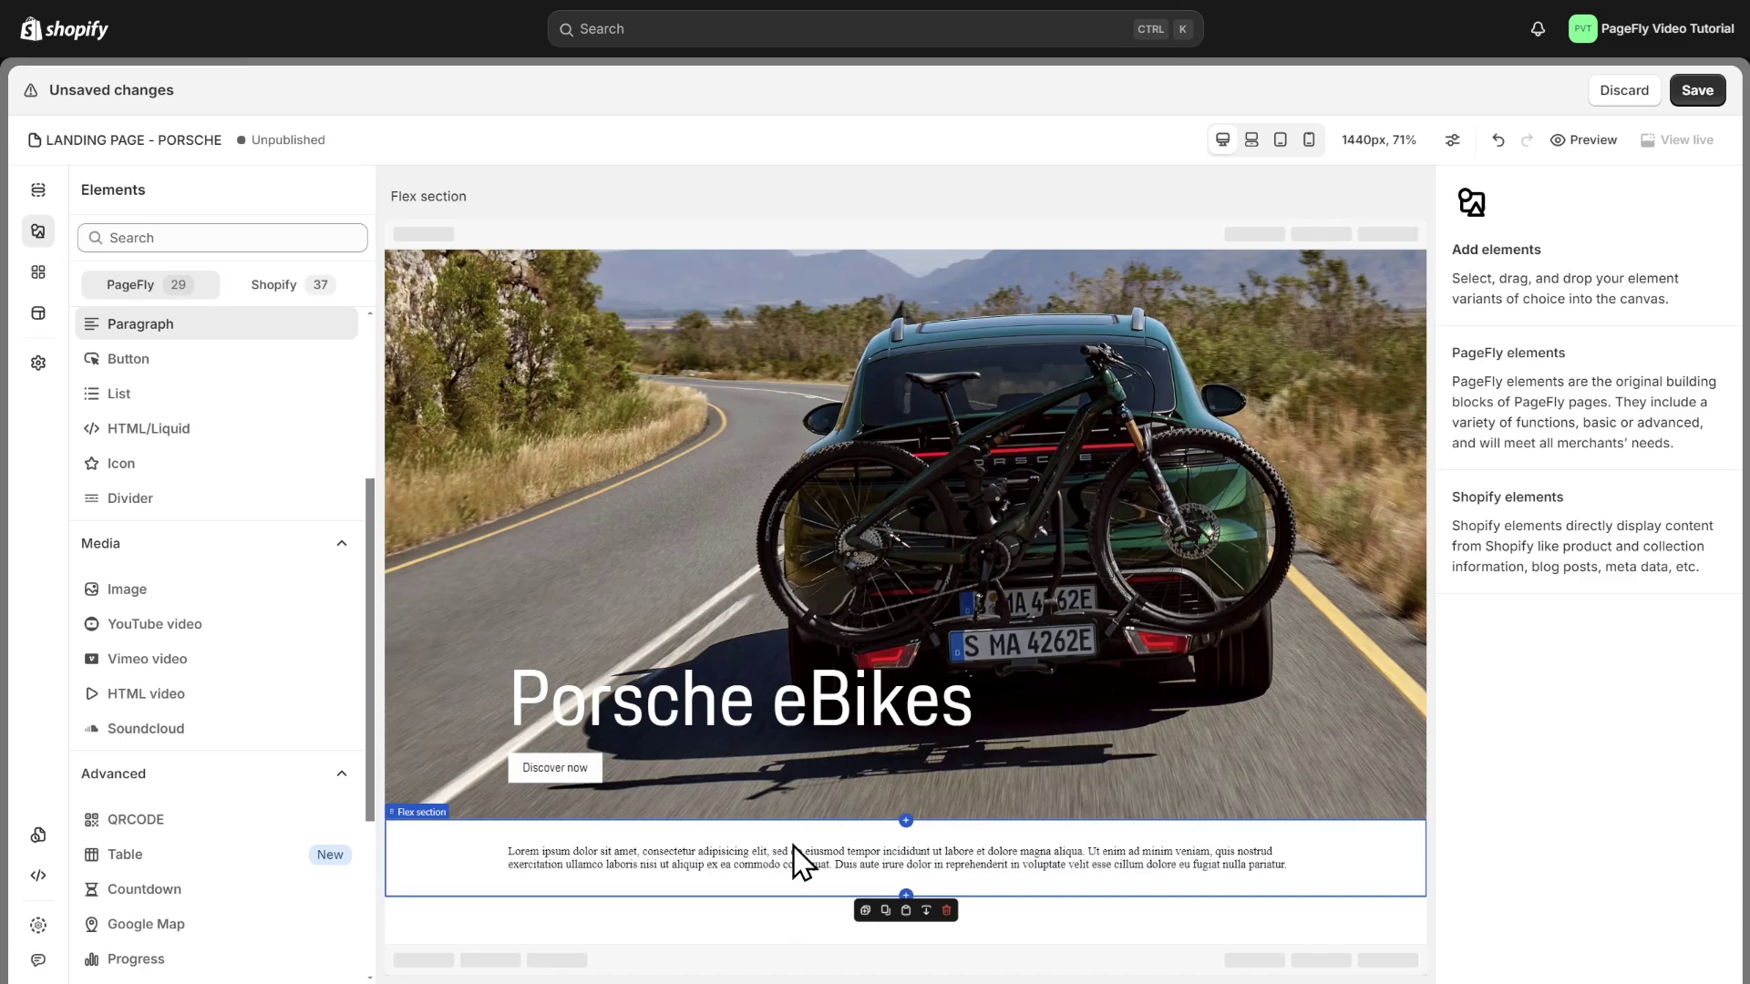
{"action": "key", "text": "ctrl+a"}
{"action": "type", "text": "Porsche and performance: a long-standing union with proven success. Porsche has traditionally combined first-class experiences with high performance, uniting the realm of sport with a passion for unparalleled performance. This success story continues with the new Porsche eBikes. Sportsmanship meets pure Porsche DNA."}
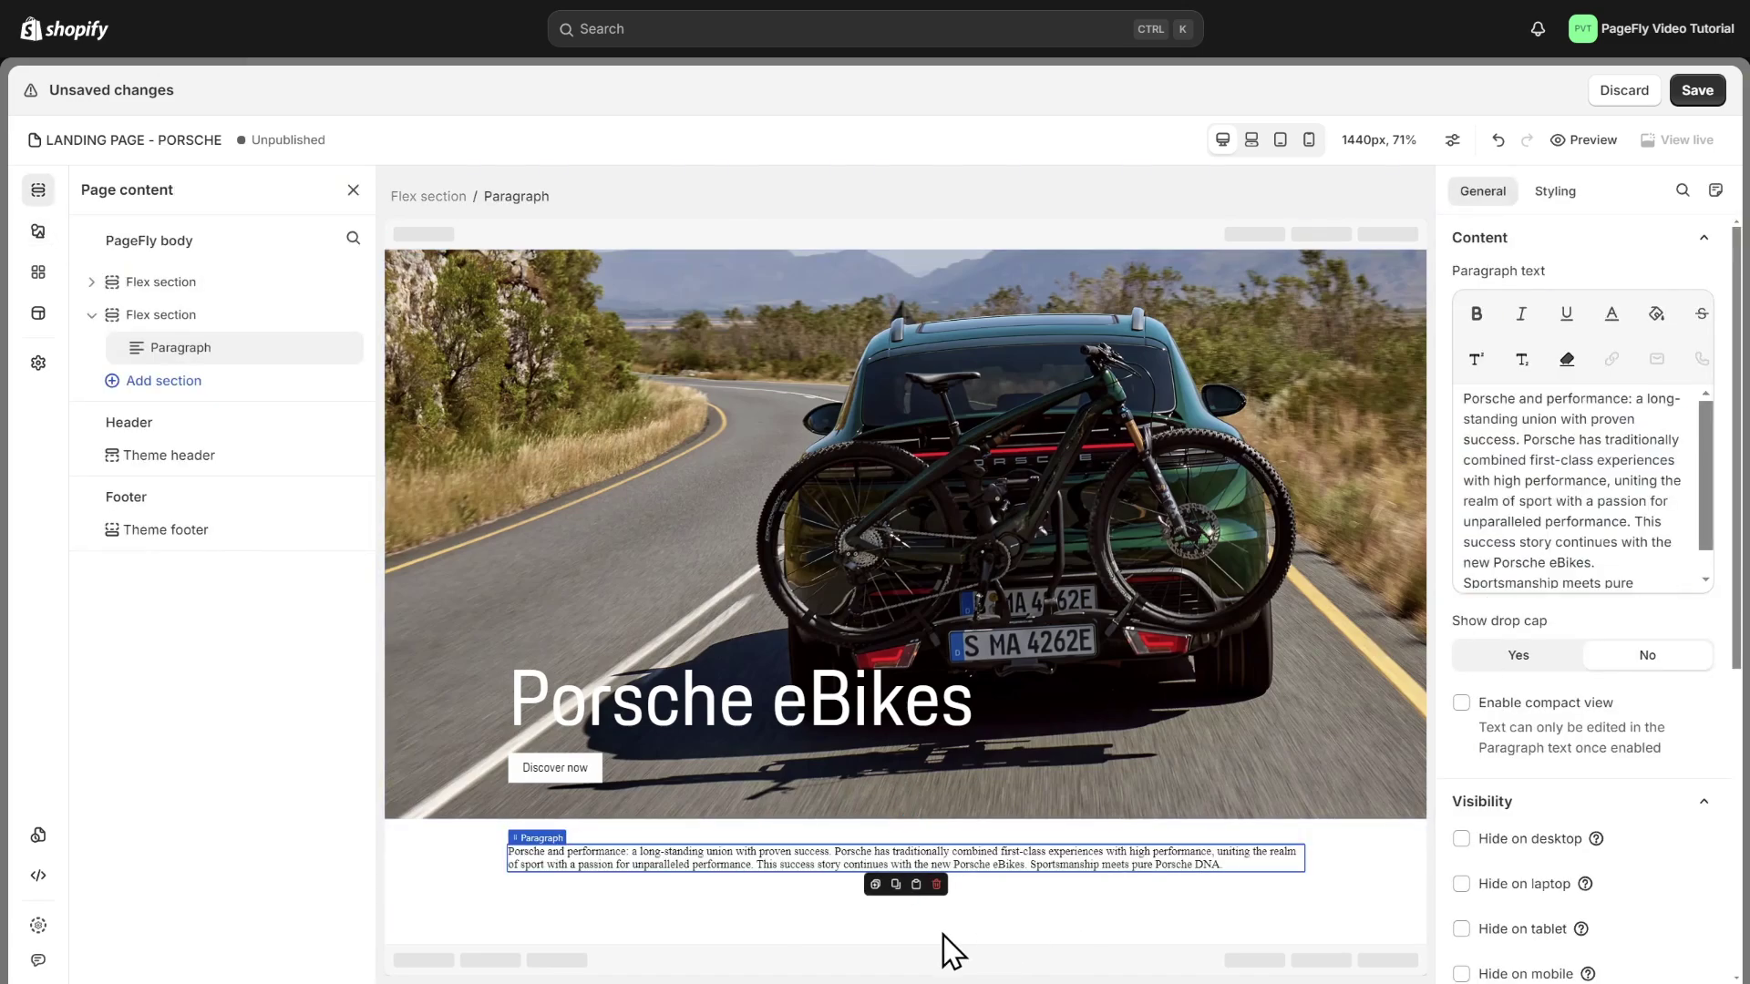
Duplicate the paragraph and paste the second Porsche description into the copy.
{"action": "left_click", "coordinate": [875, 884]}
{"action": "left_click", "coordinate": [1606, 521]}
{"action": "key", "text": "ctrl+a"}
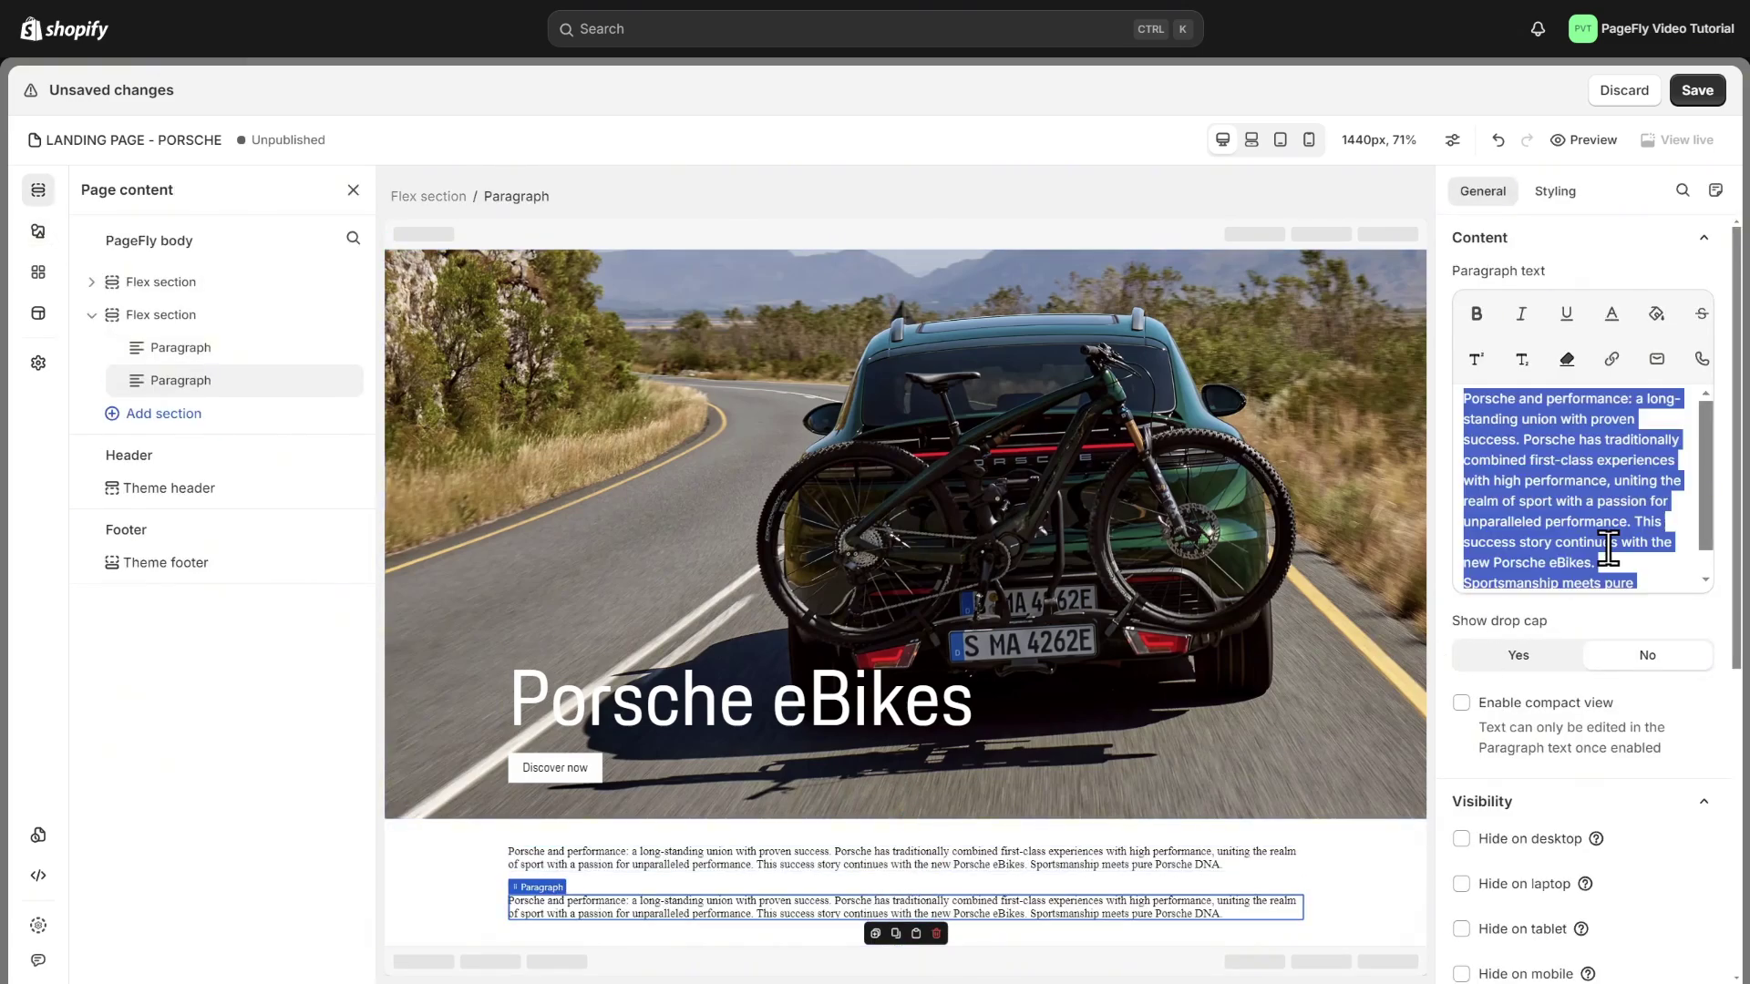
{"action": "type", "text": "Inspired by the iconic flyline of the Porsche 911 and the Porsche Taycan, the new Porsche eBikes were created in collaboration between Studio F. A. Porsche and ROTWILD, and get your heart pounding both on the asphalt and on the trail."}
Set the second paragraph's font to porsche next and paste its style onto the first.
{"action": "left_click", "coordinate": [1556, 193]}
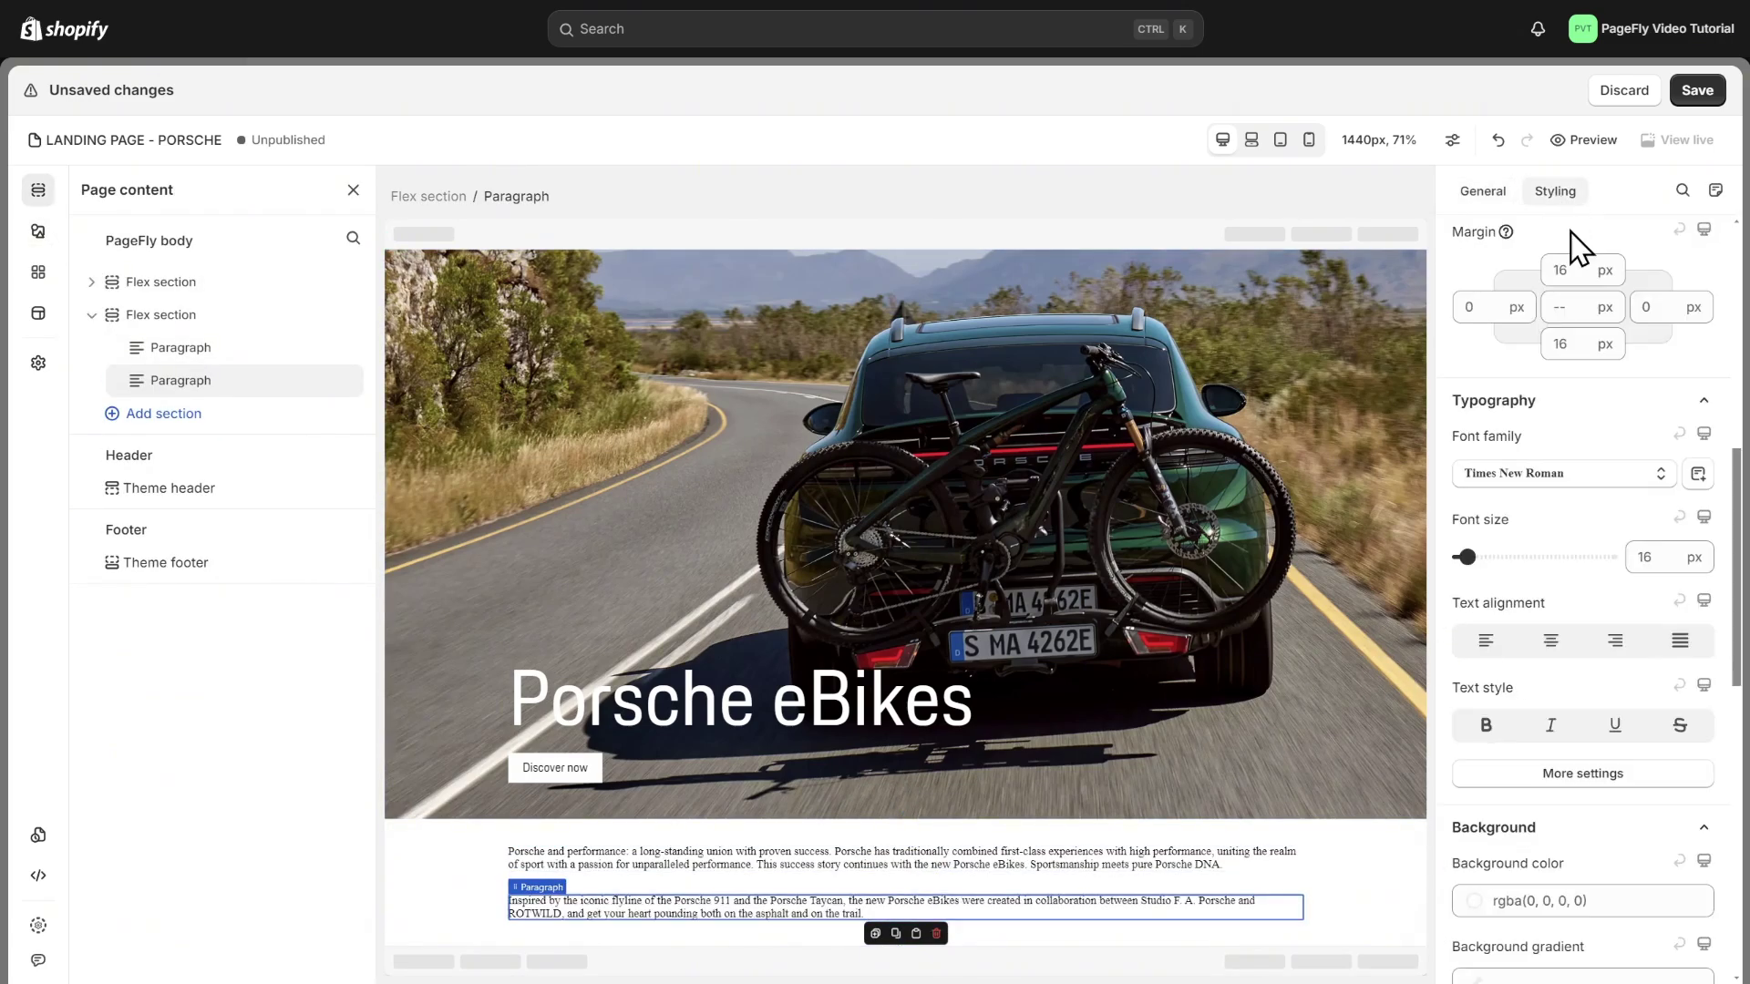
{"action": "left_click", "coordinate": [1554, 474]}
{"action": "scroll", "coordinate": [1562, 808], "scroll_direction": "down", "scroll_amount": 5}
{"action": "left_click", "coordinate": [1531, 826]}
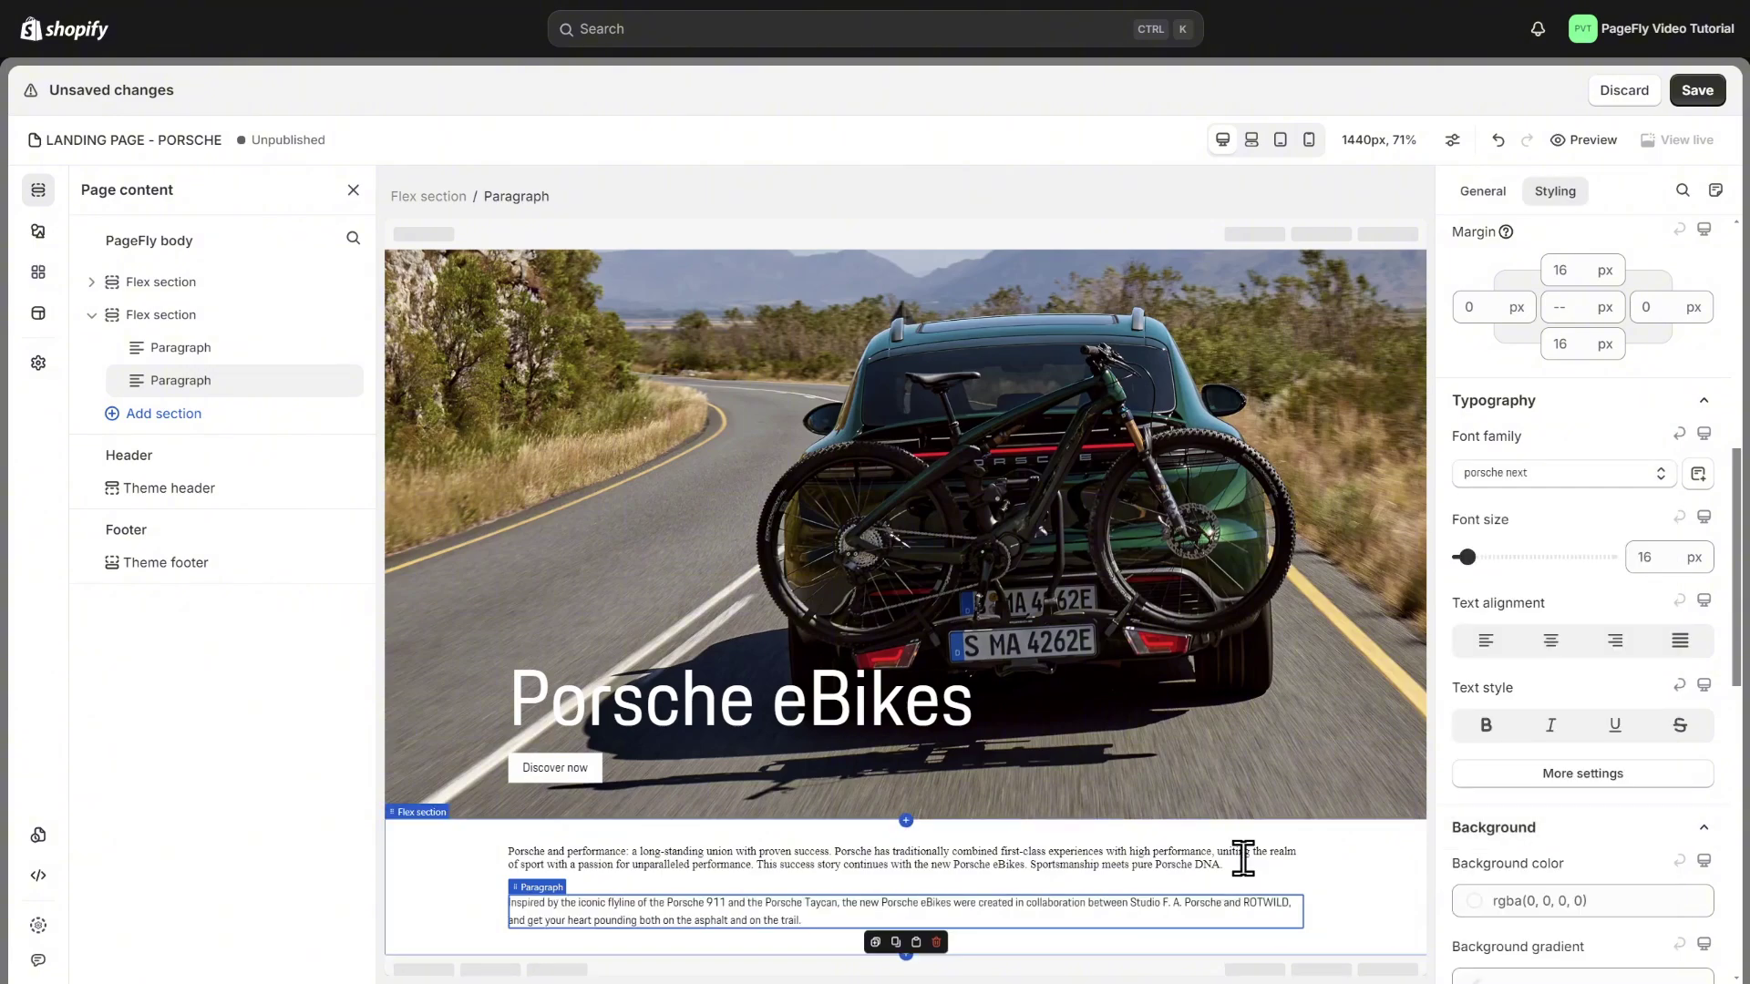
{"action": "left_click", "coordinate": [893, 942]}
{"action": "left_click", "coordinate": [902, 864]}
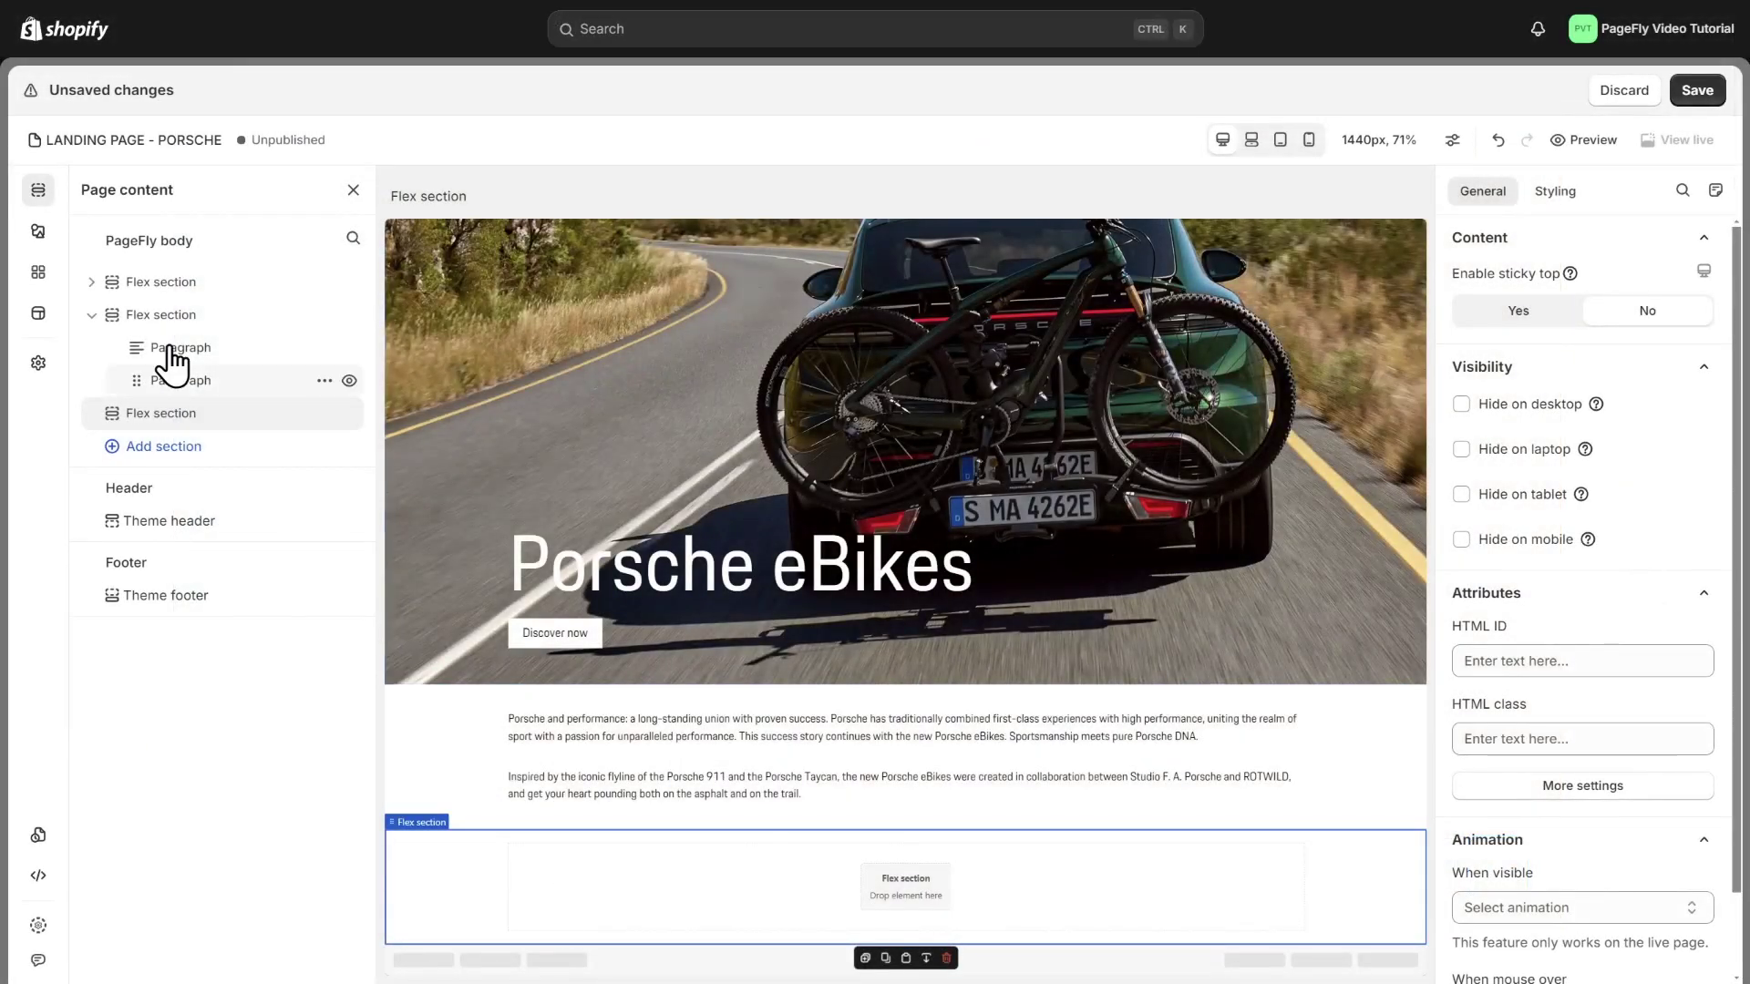
Try an HTML video element with the first library video, then delete it.
{"action": "left_click", "coordinate": [38, 230]}
{"action": "scroll", "coordinate": [219, 583], "scroll_direction": "down", "scroll_amount": 5}
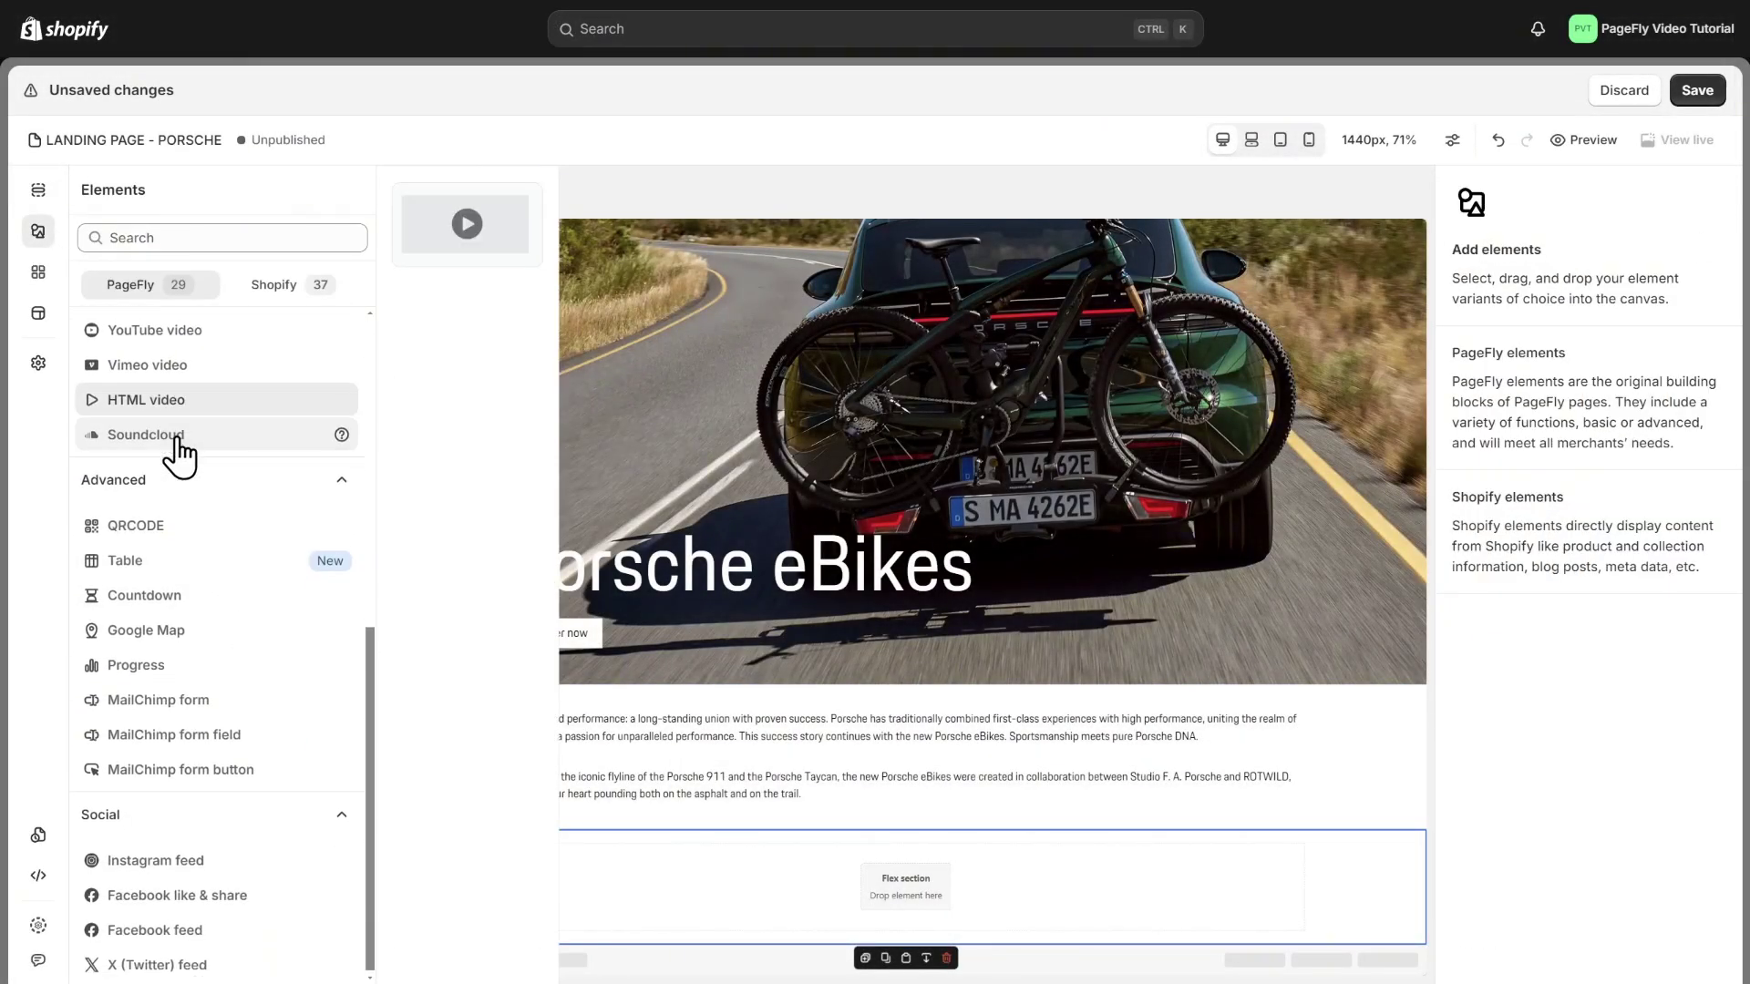
{"action": "left_click_drag", "start_coordinate": [474, 221], "coordinate": [867, 872]}
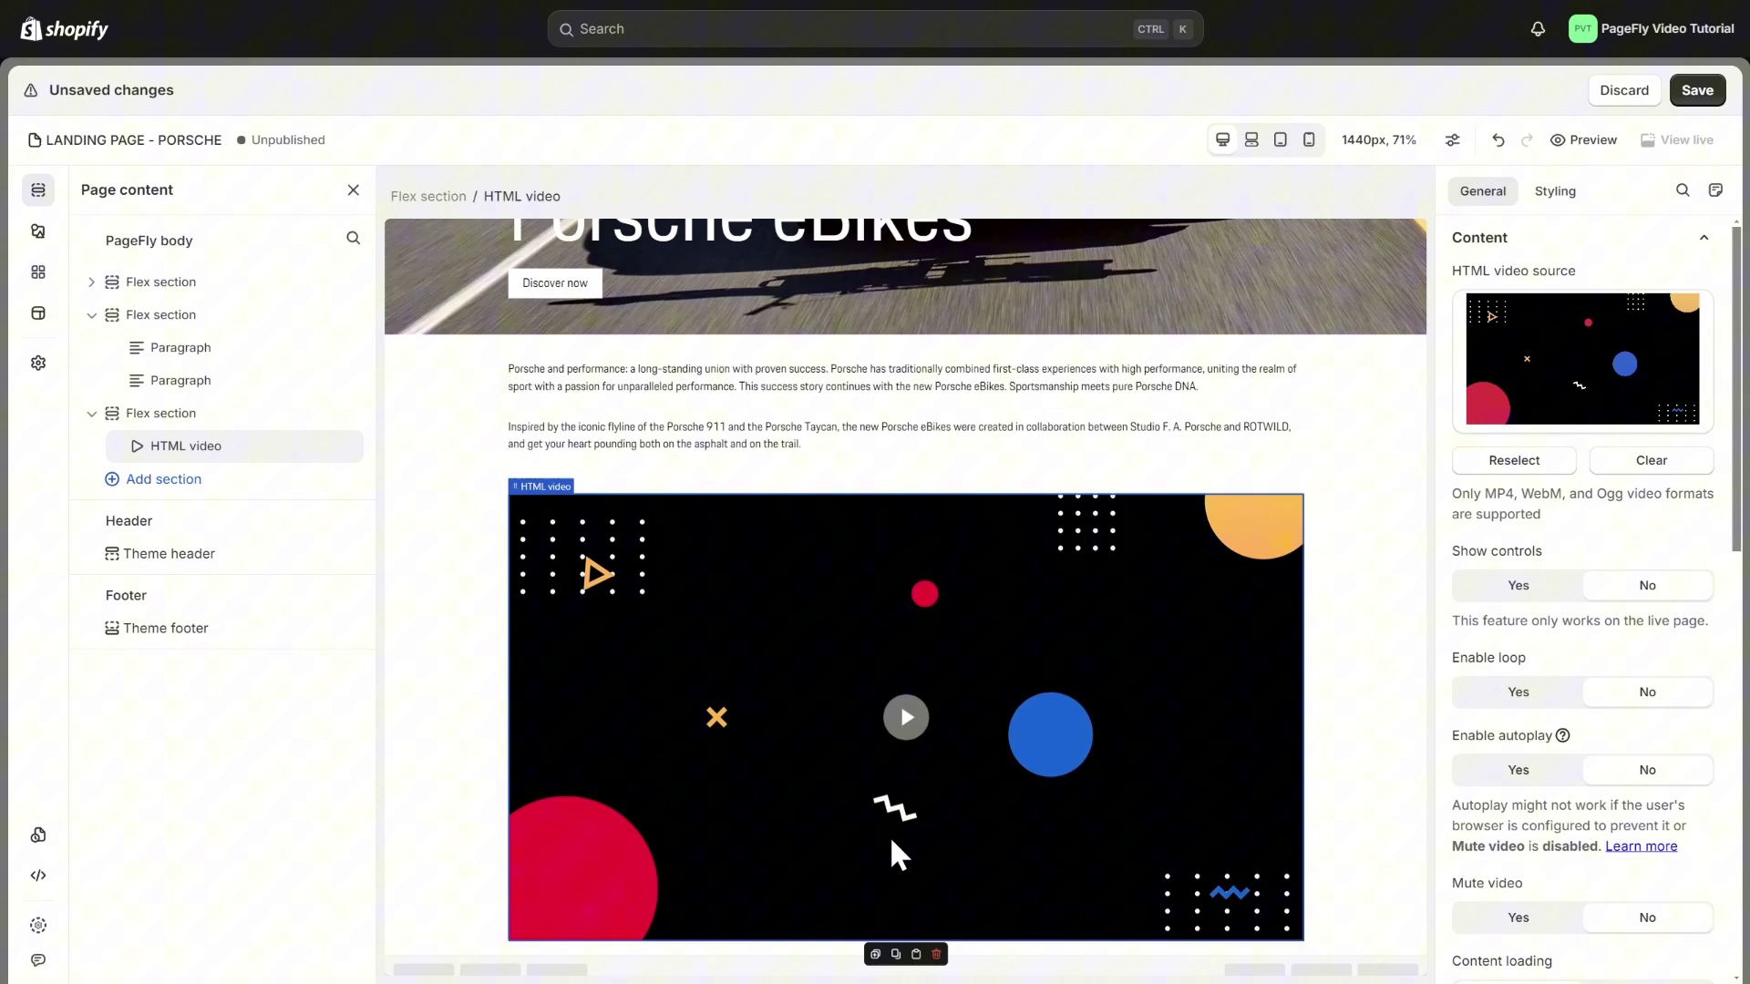
{"action": "left_click", "coordinate": [1515, 461]}
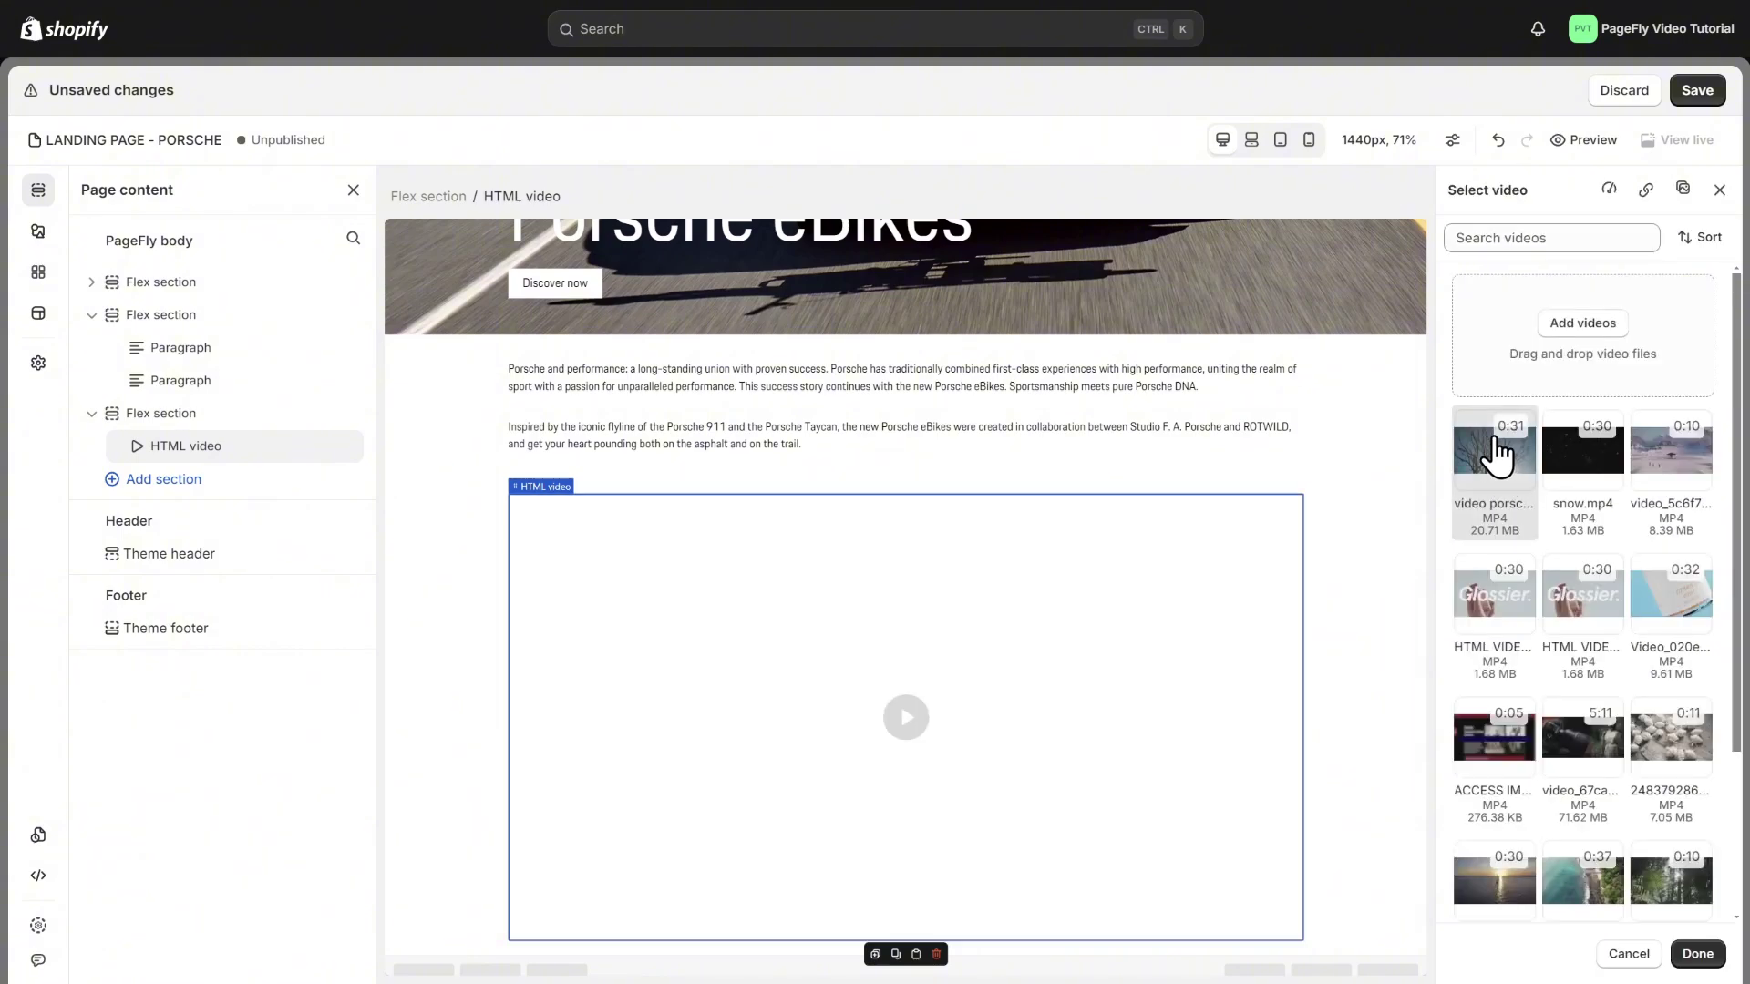
{"action": "left_click", "coordinate": [1493, 451]}
{"action": "left_click", "coordinate": [1697, 952]}
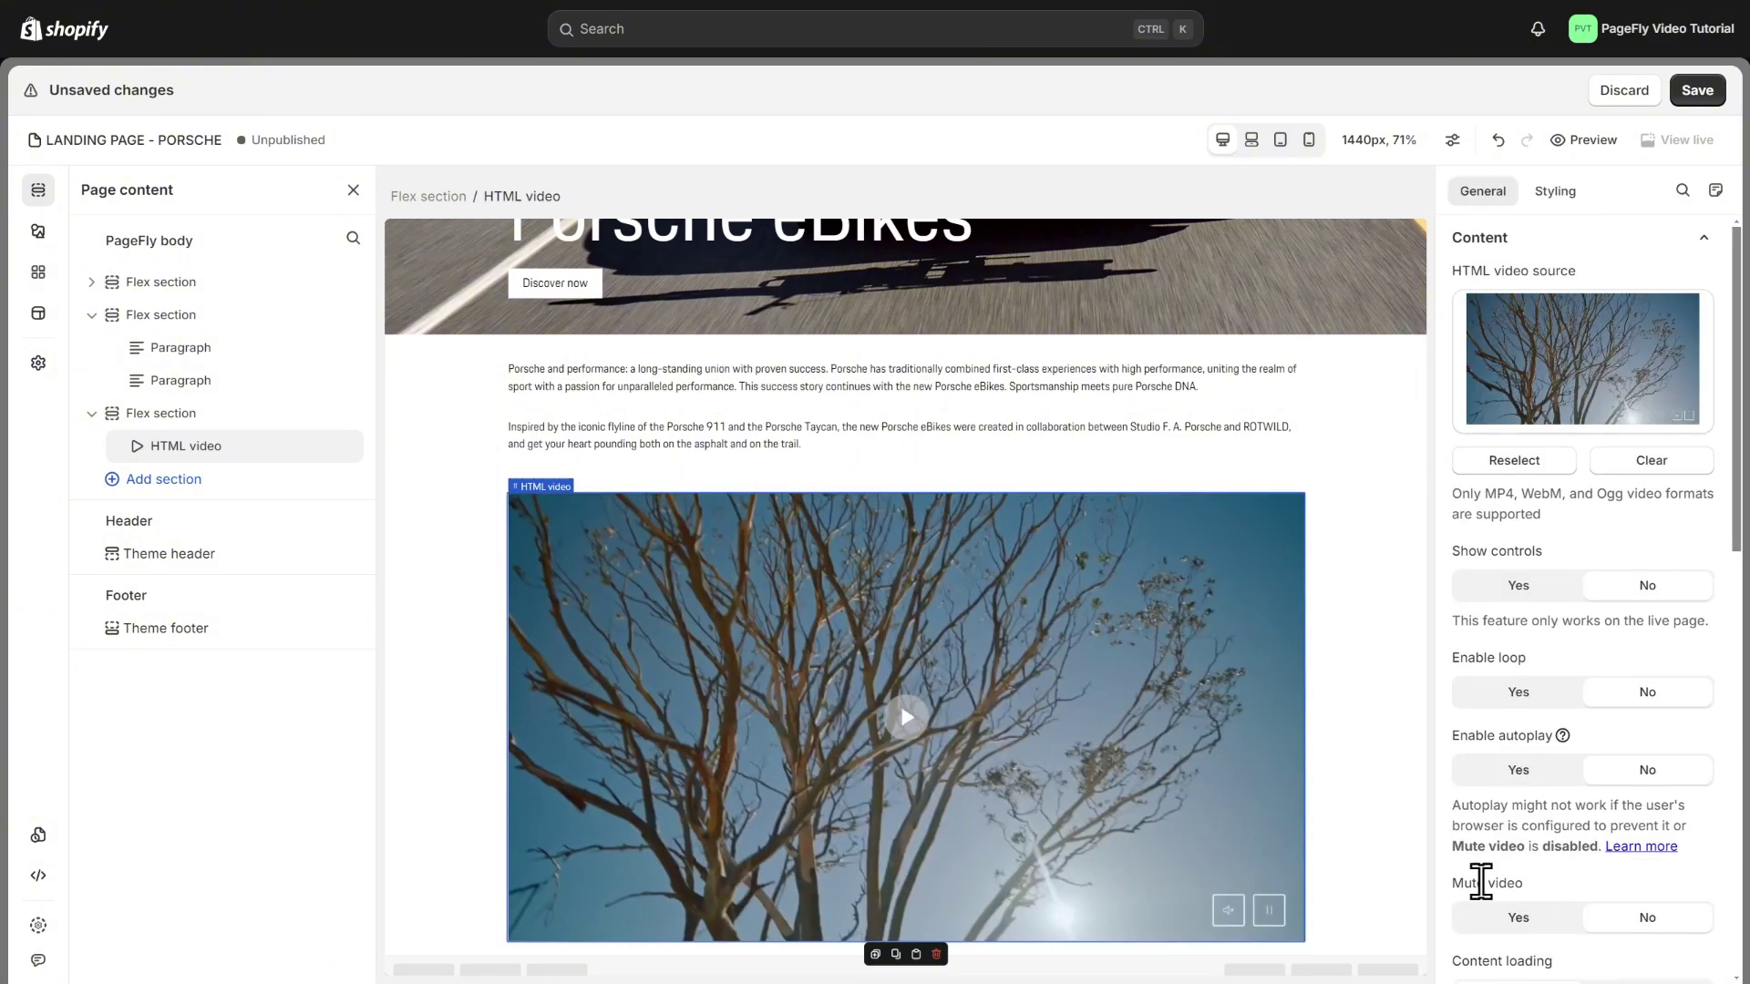
{"action": "left_click", "coordinate": [936, 954]}
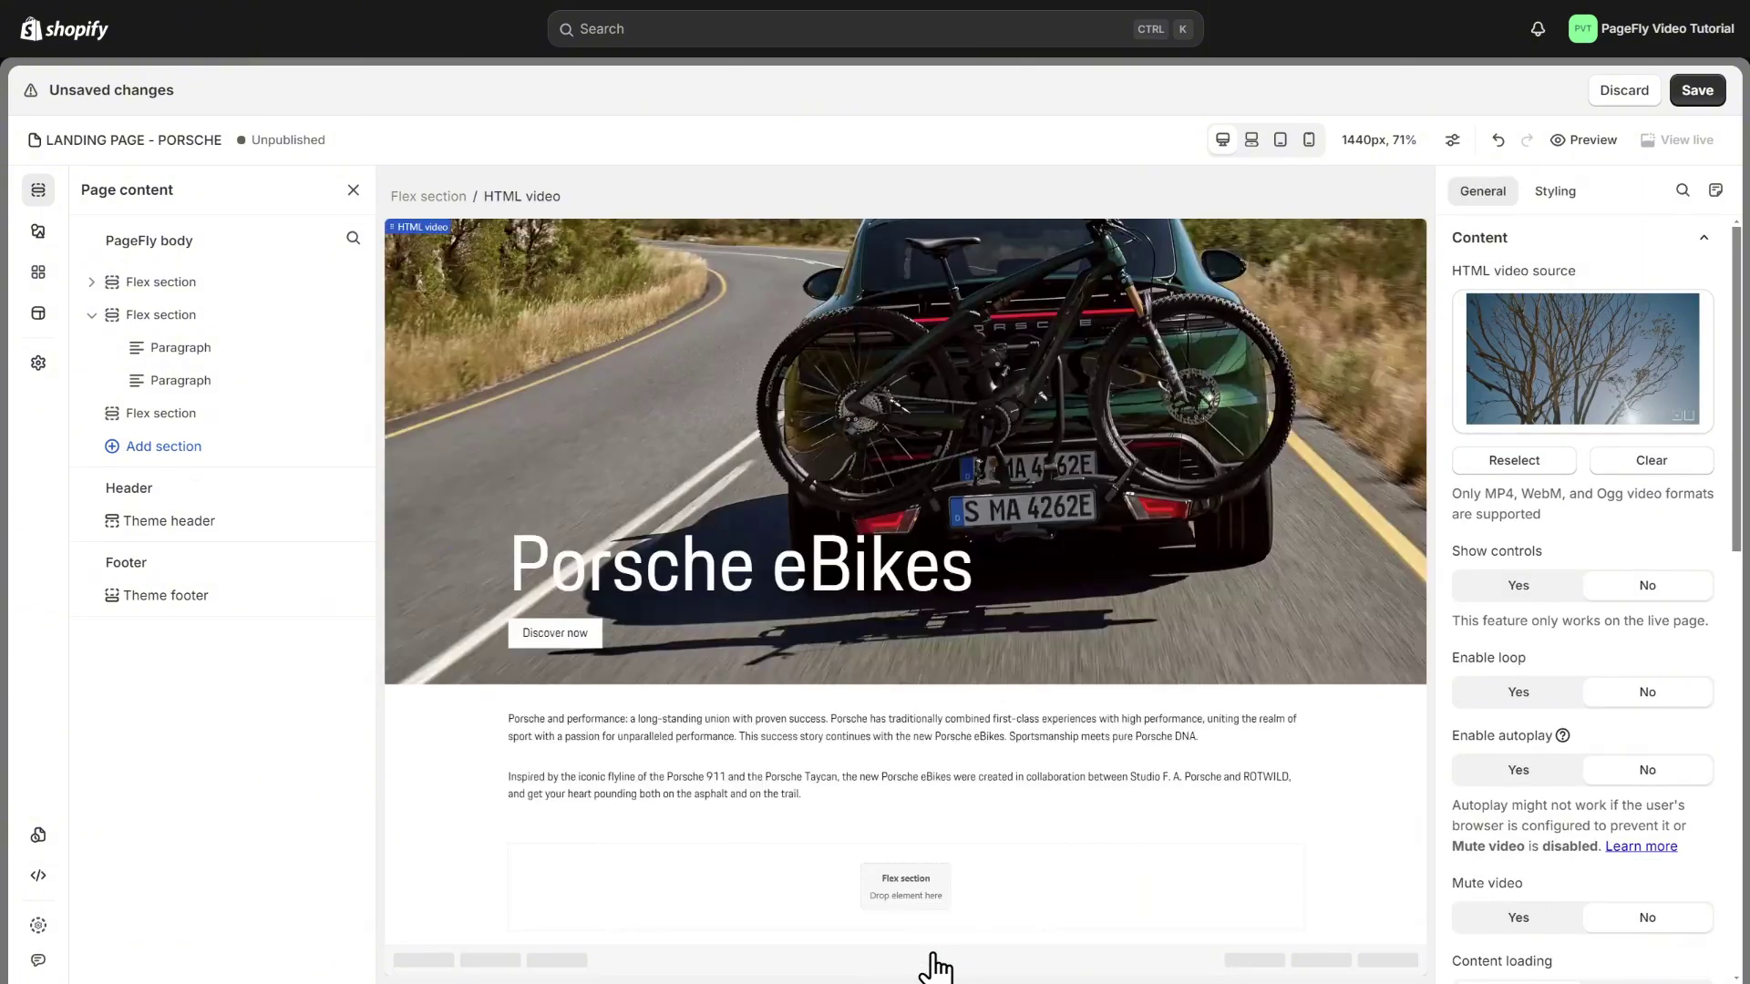
Add a YouTube video element and paste the Porsche eBikes introduction video link.
{"action": "left_click", "coordinate": [39, 230]}
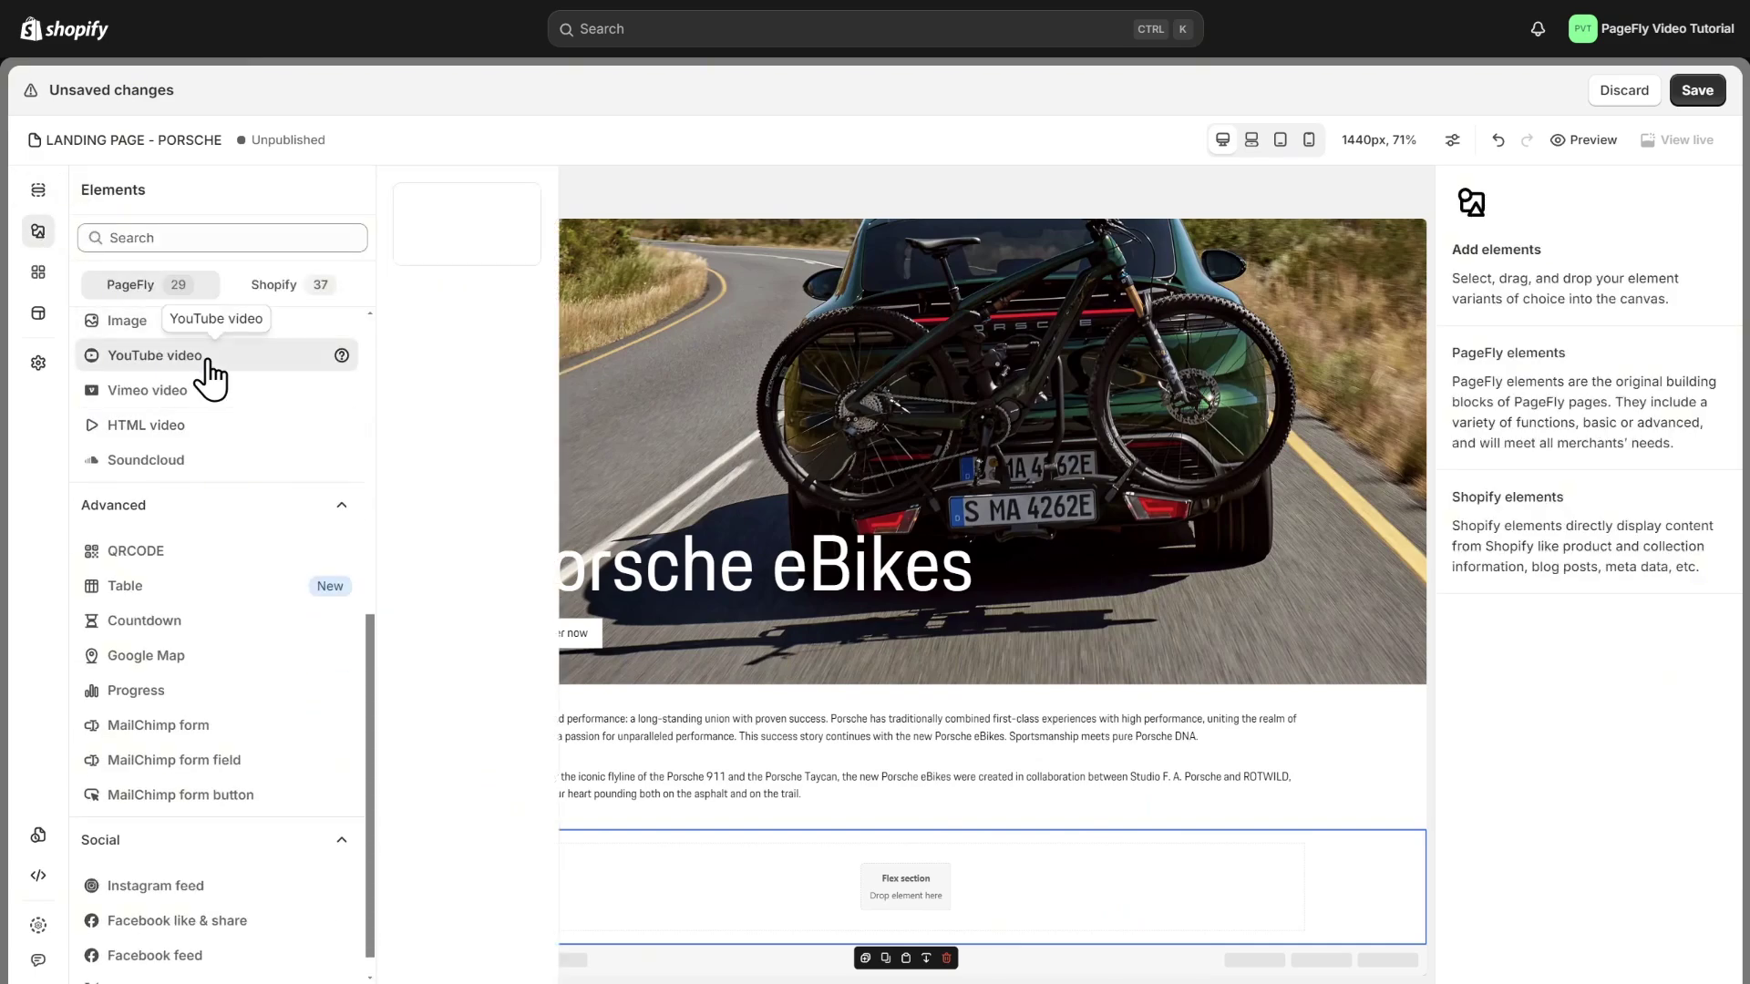
{"action": "left_click_drag", "start_coordinate": [212, 374], "coordinate": [851, 890]}
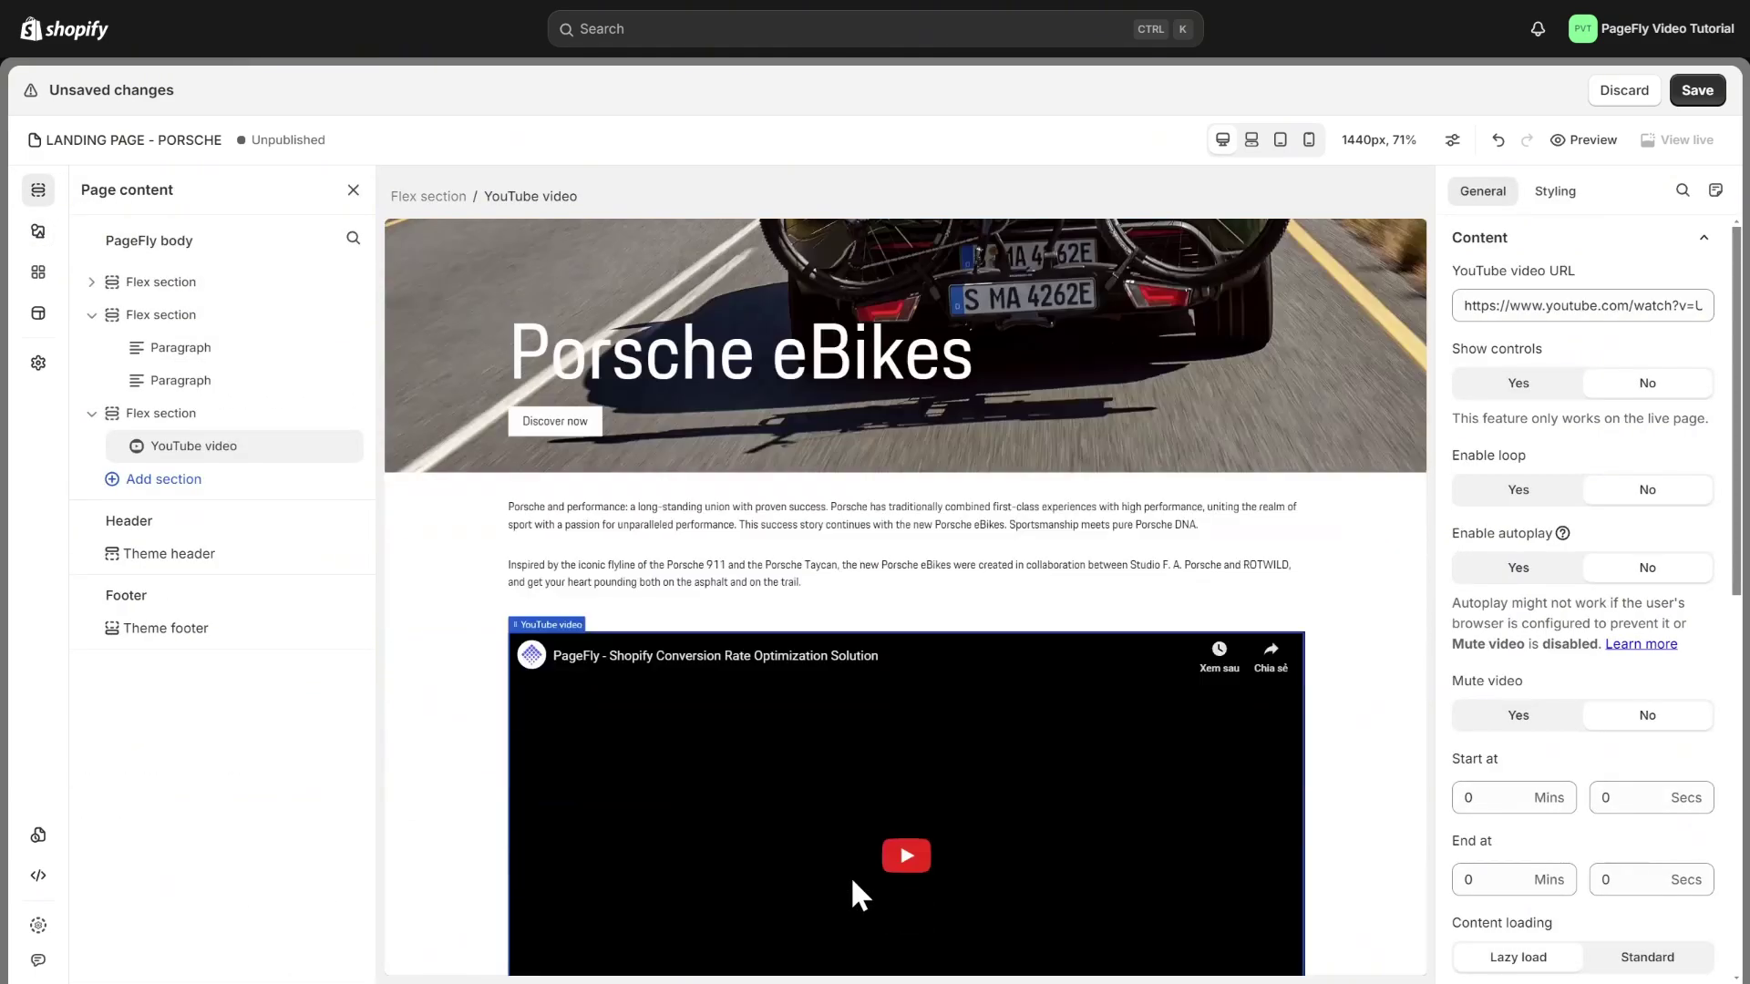
{"action": "scroll", "coordinate": [853, 880], "scroll_direction": "down", "scroll_amount": 2}
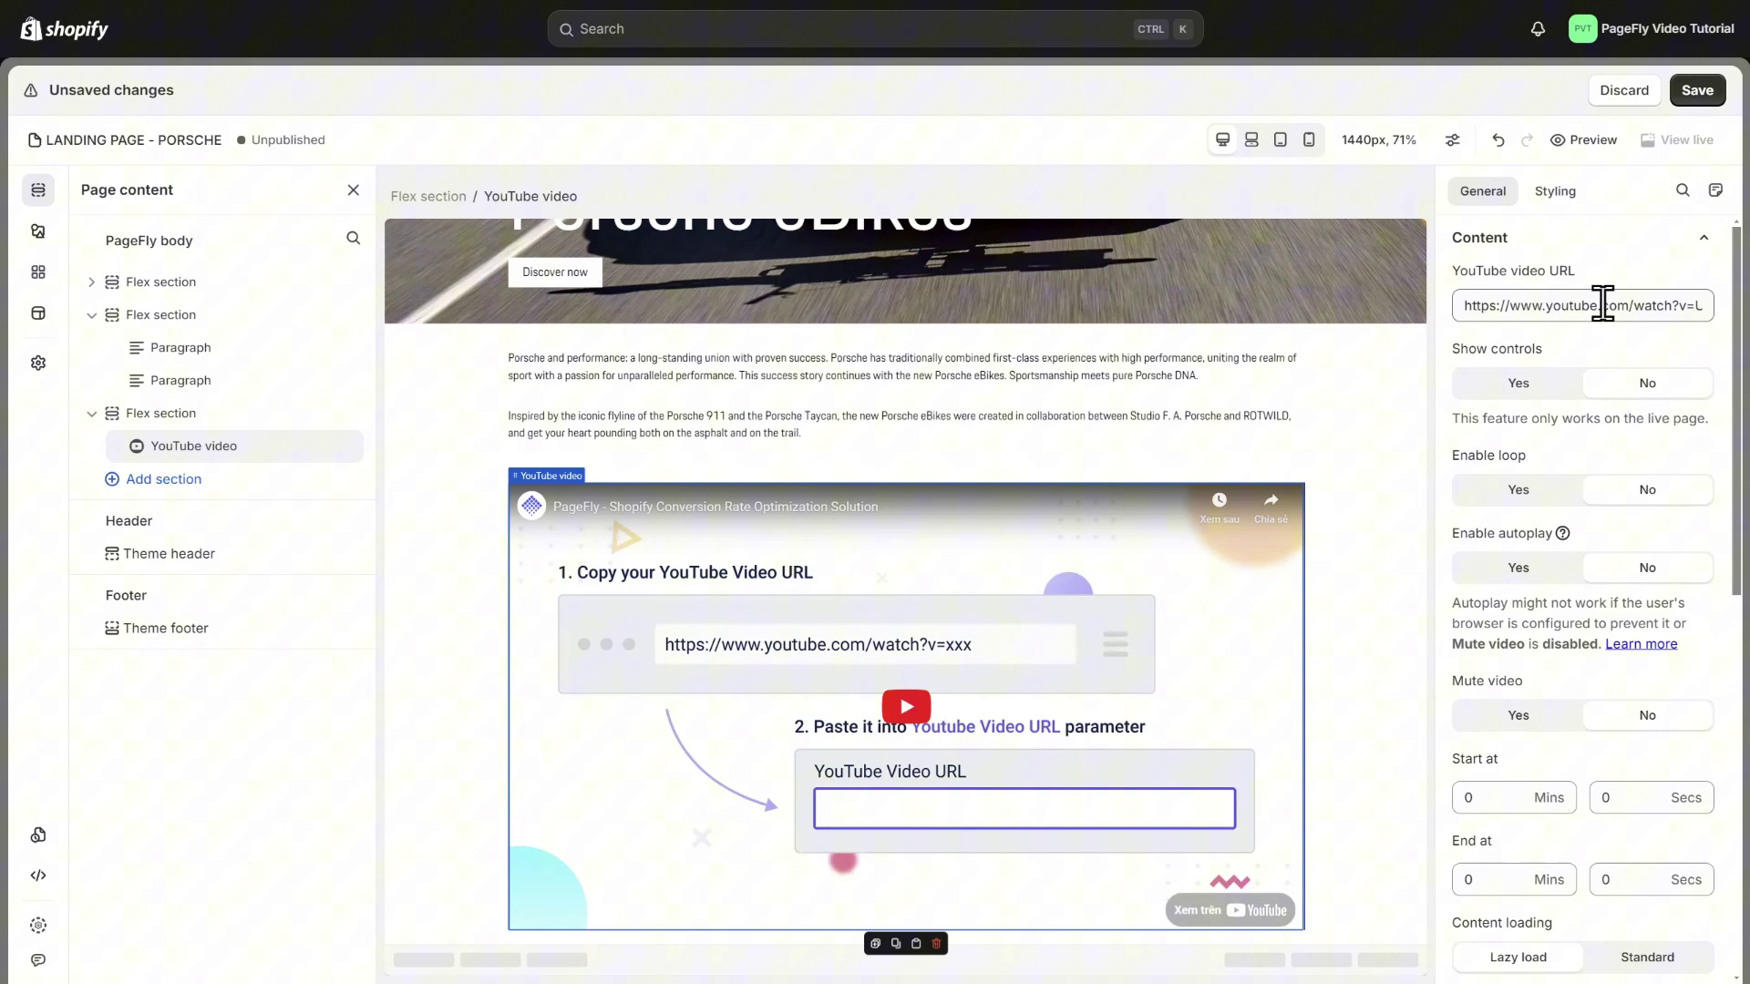
{"action": "key", "text": "ctrl+a"}
{"action": "key", "text": "ctrl+v"}
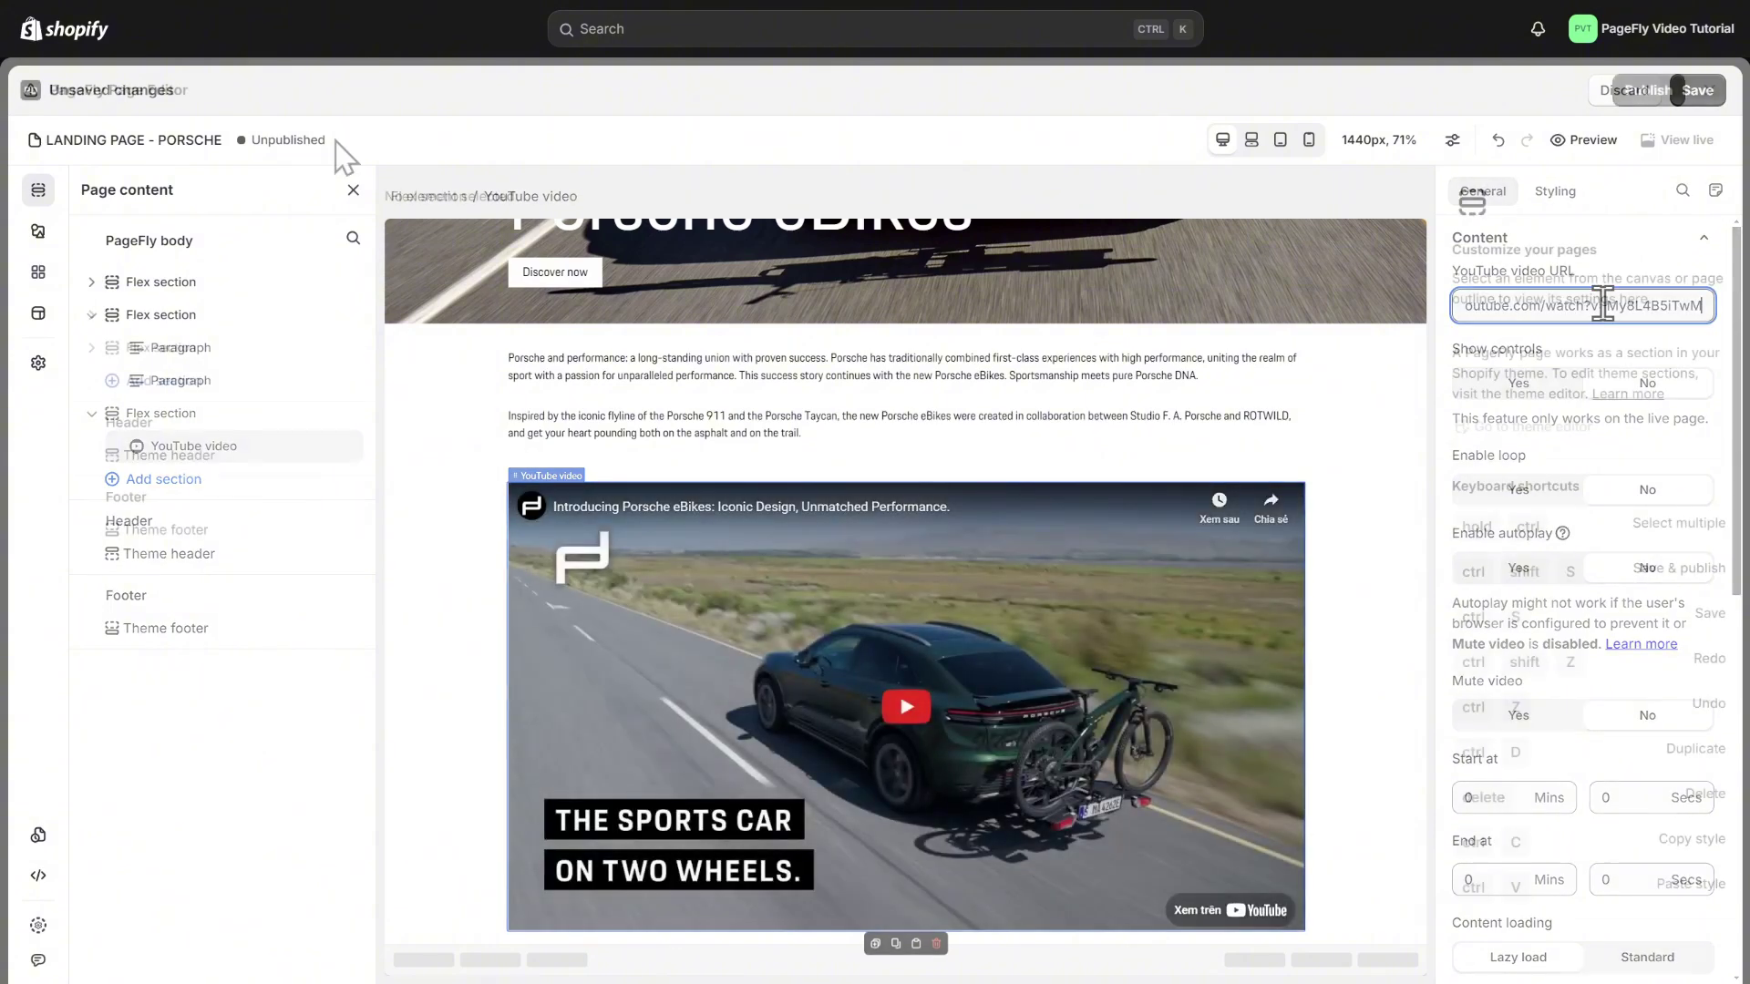
Add a two-column section below the video with an image element in each block.
{"action": "left_click", "coordinate": [38, 231]}
{"action": "left_click_drag", "start_coordinate": [449, 545], "coordinate": [500, 945]}
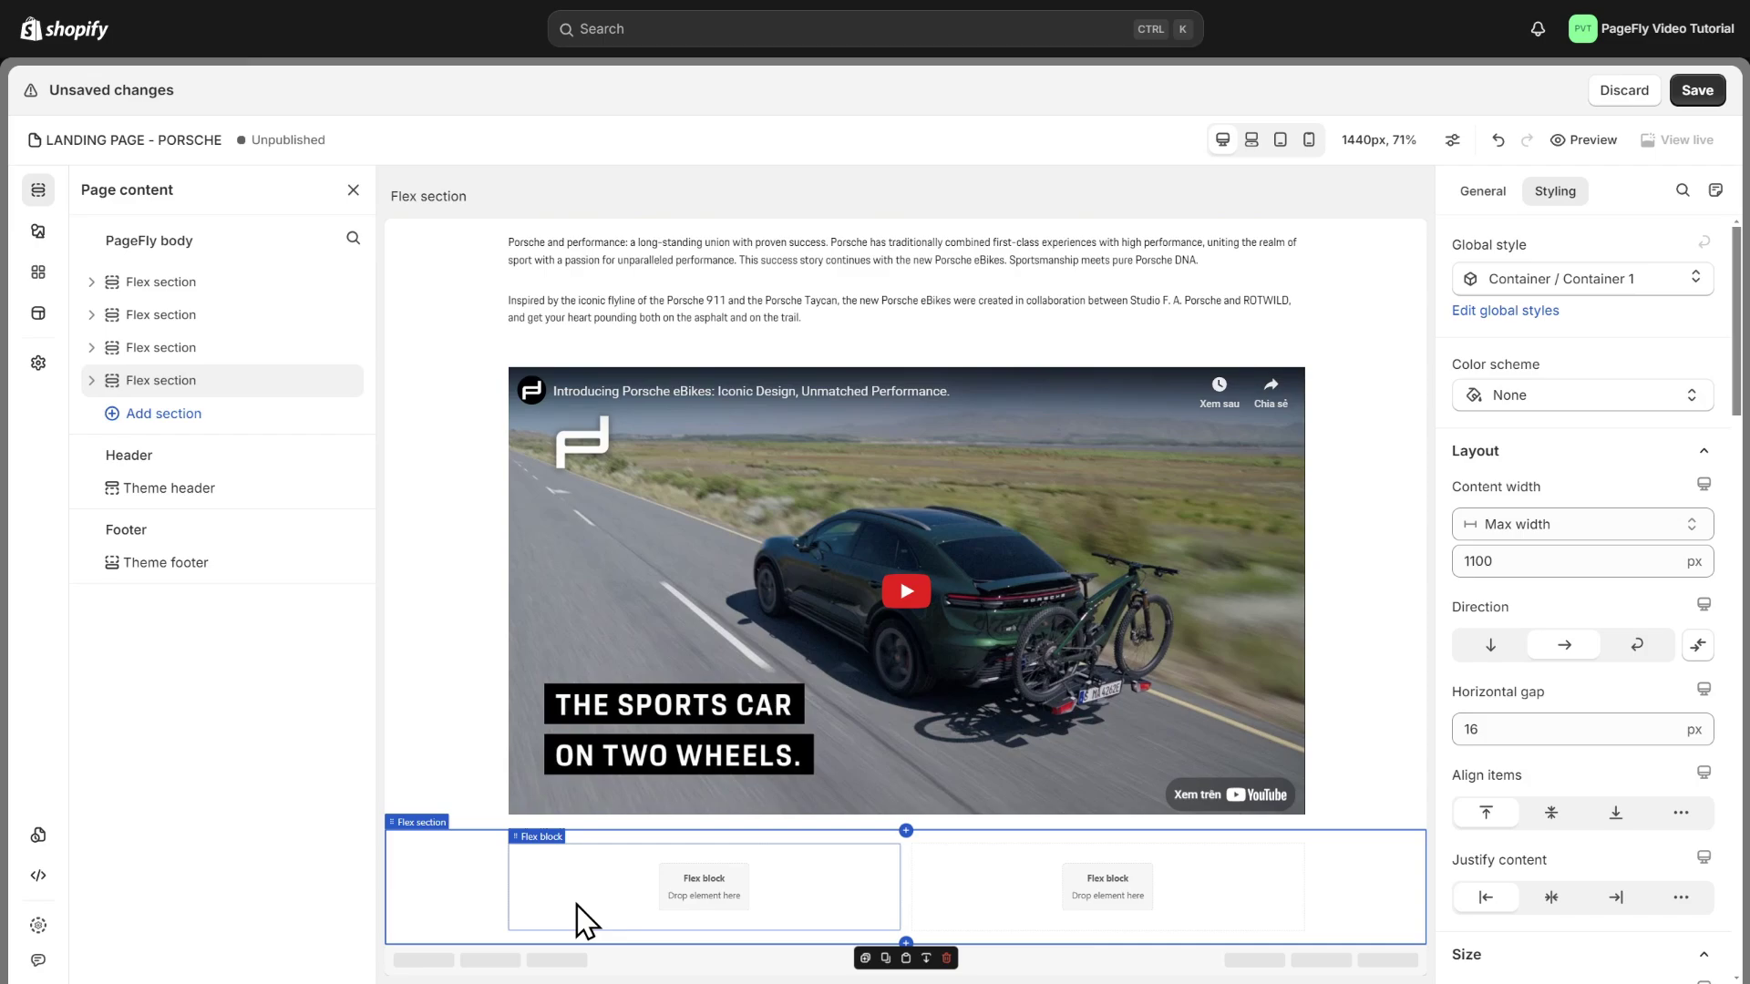
{"action": "left_click", "coordinate": [578, 921]}
{"action": "left_click", "coordinate": [40, 233]}
{"action": "left_click", "coordinate": [173, 847]}
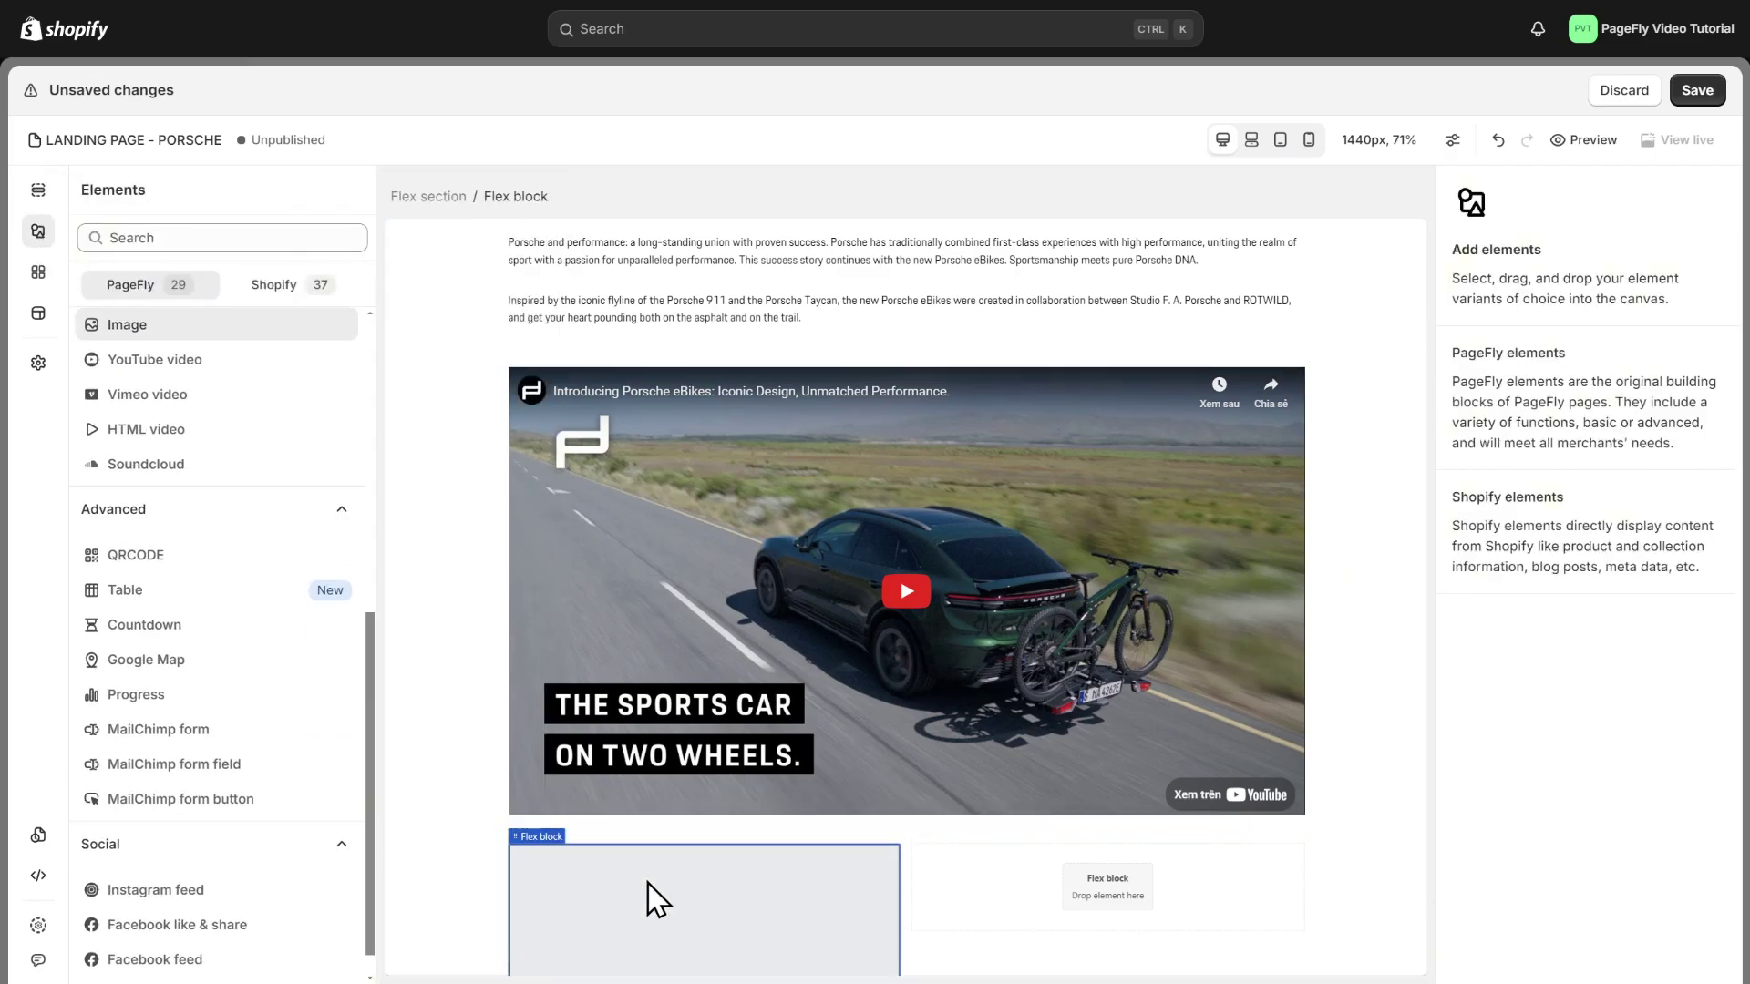
{"action": "left_click_drag", "start_coordinate": [658, 901], "coordinate": [648, 894]}
{"action": "left_click", "coordinate": [37, 231]}
{"action": "left_click_drag", "start_coordinate": [126, 325], "coordinate": [1025, 612]}
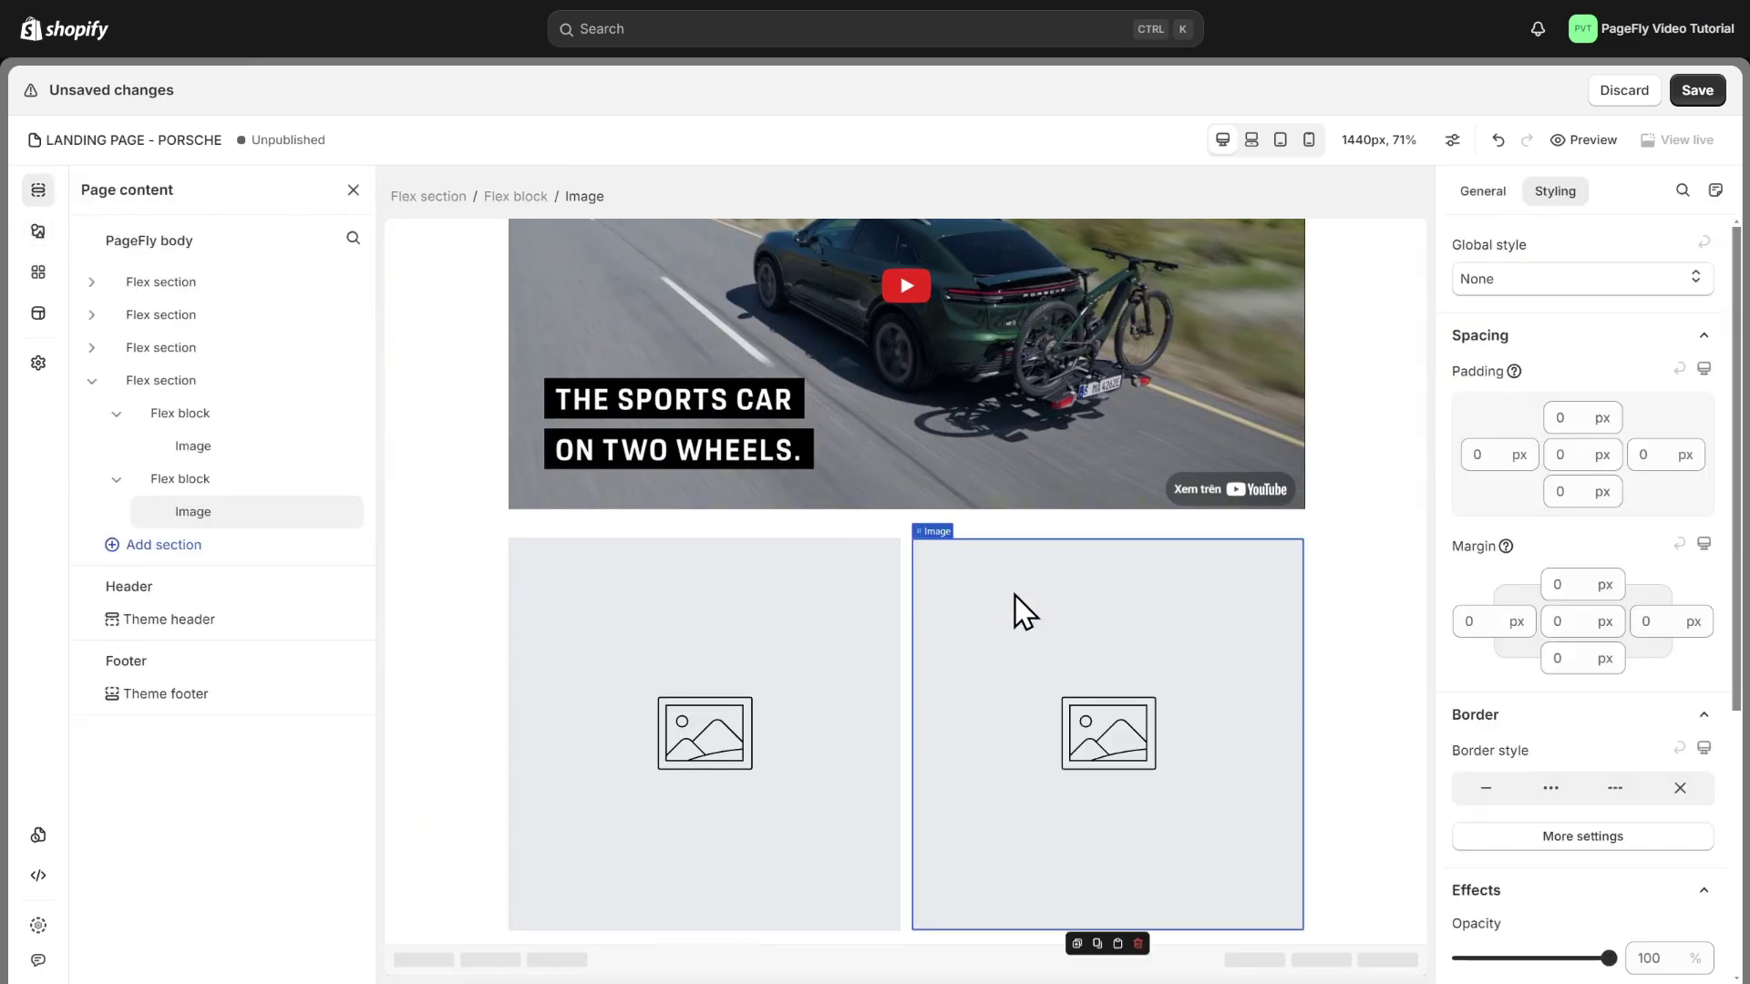
Set the left image to the P3.1 photo and the right image to P3.2.
{"action": "left_click", "coordinate": [823, 631]}
{"action": "left_click", "coordinate": [1487, 193]}
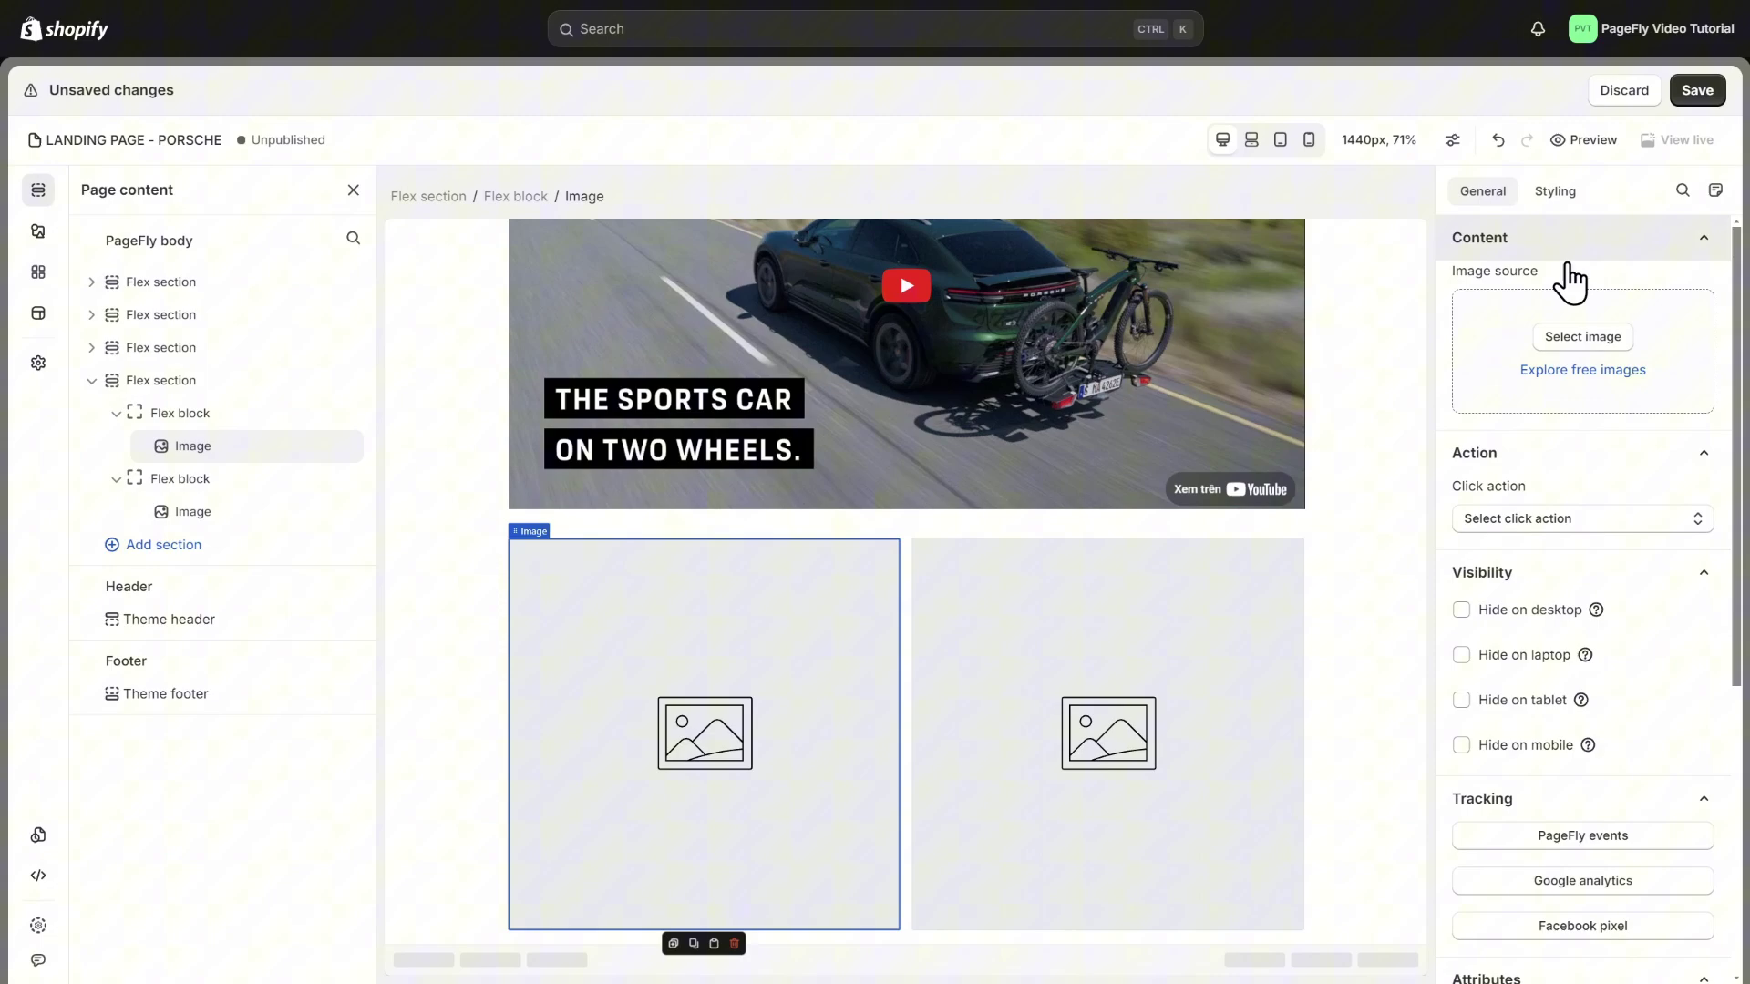
{"action": "left_click", "coordinate": [1574, 340]}
{"action": "scroll", "coordinate": [1604, 658], "scroll_direction": "down", "scroll_amount": 10}
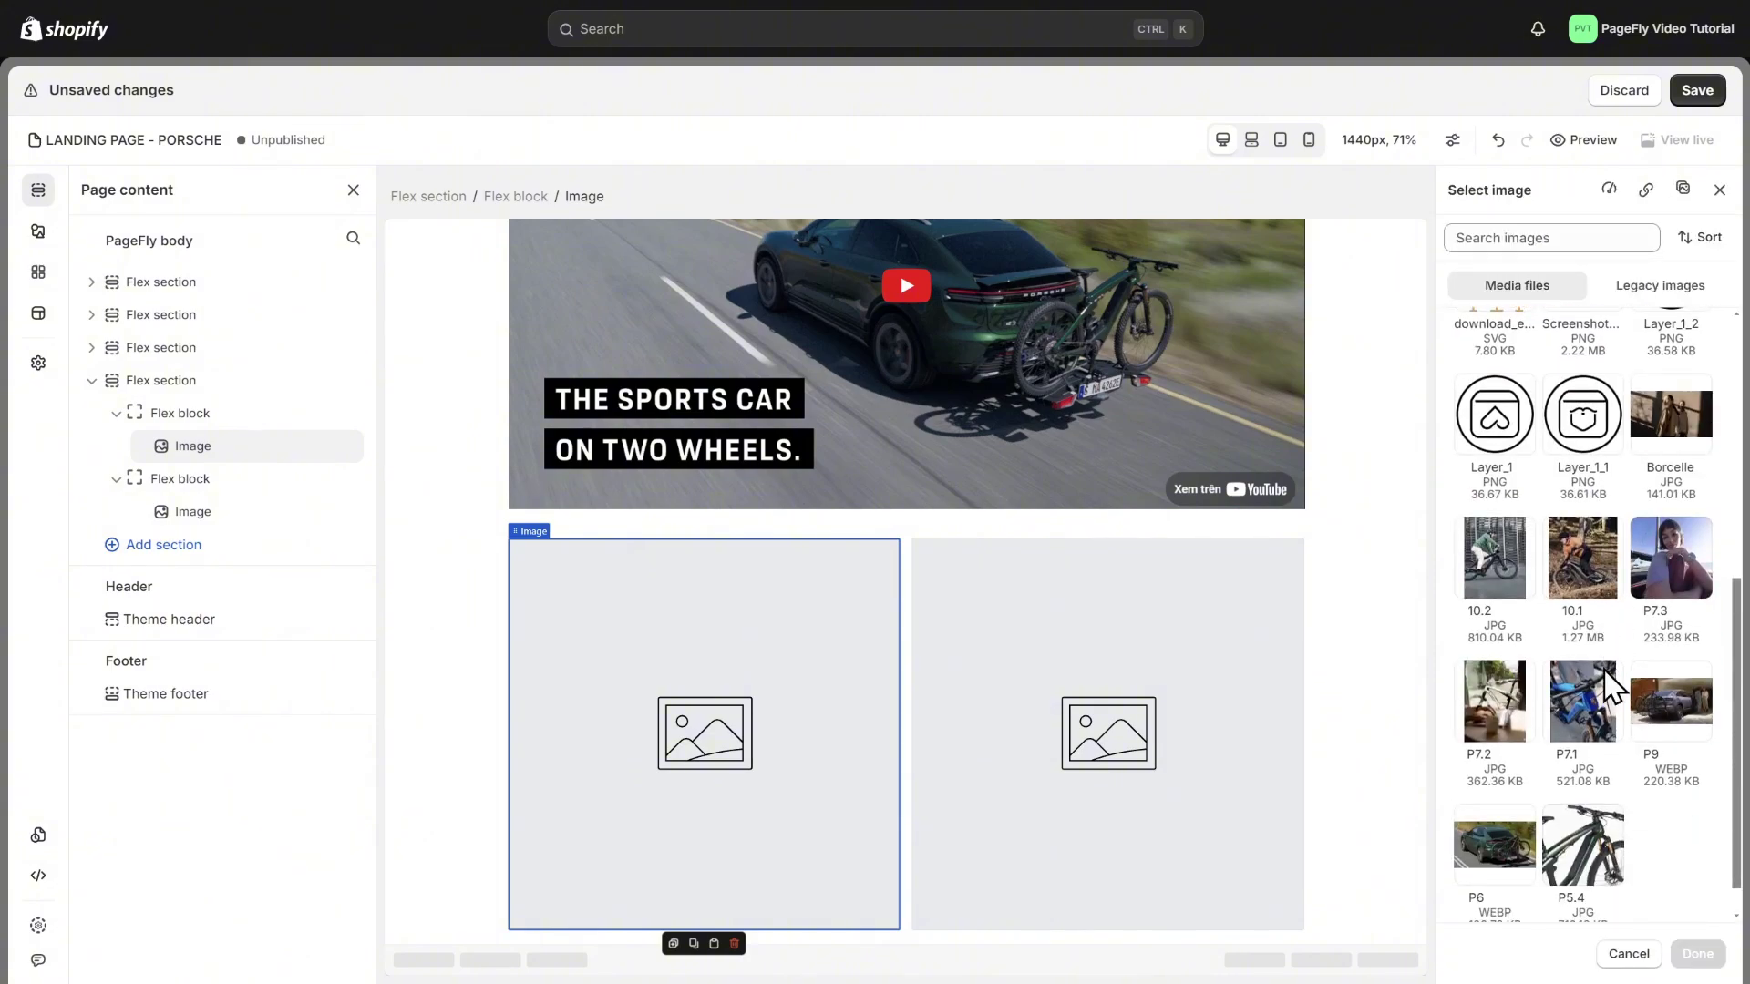
{"action": "left_click", "coordinate": [1494, 732]}
{"action": "left_click", "coordinate": [1697, 954]}
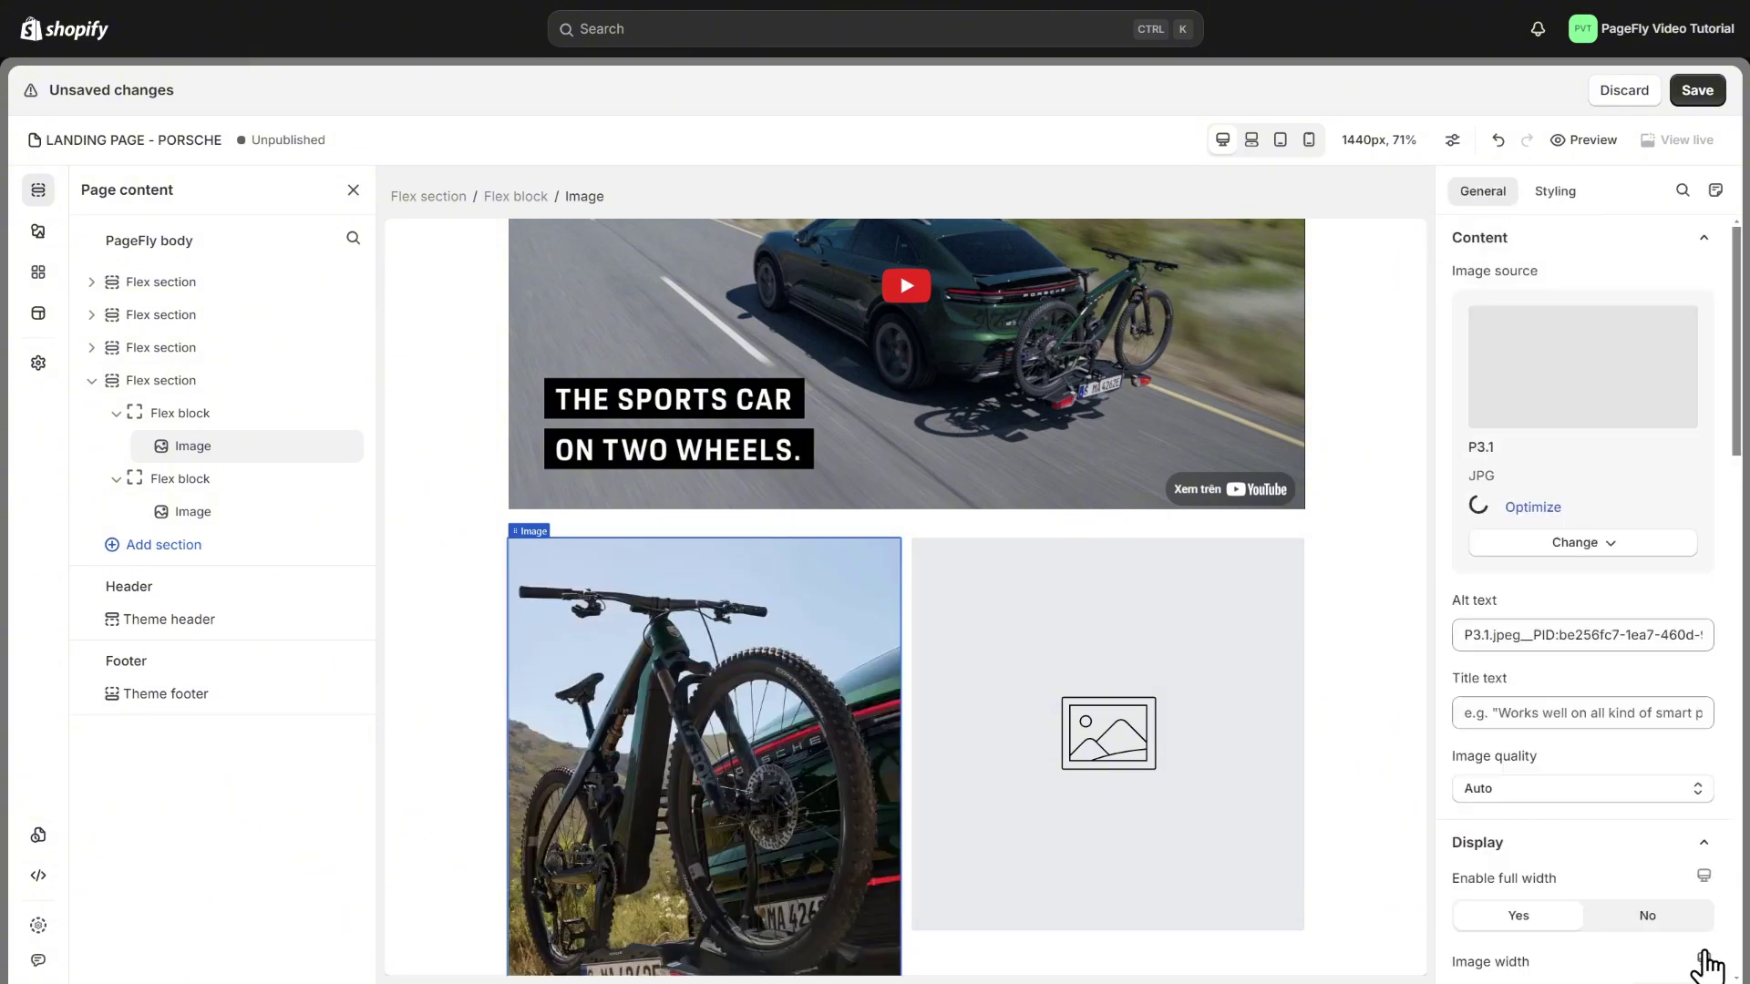
{"action": "left_click", "coordinate": [1221, 789]}
{"action": "left_click", "coordinate": [1575, 348]}
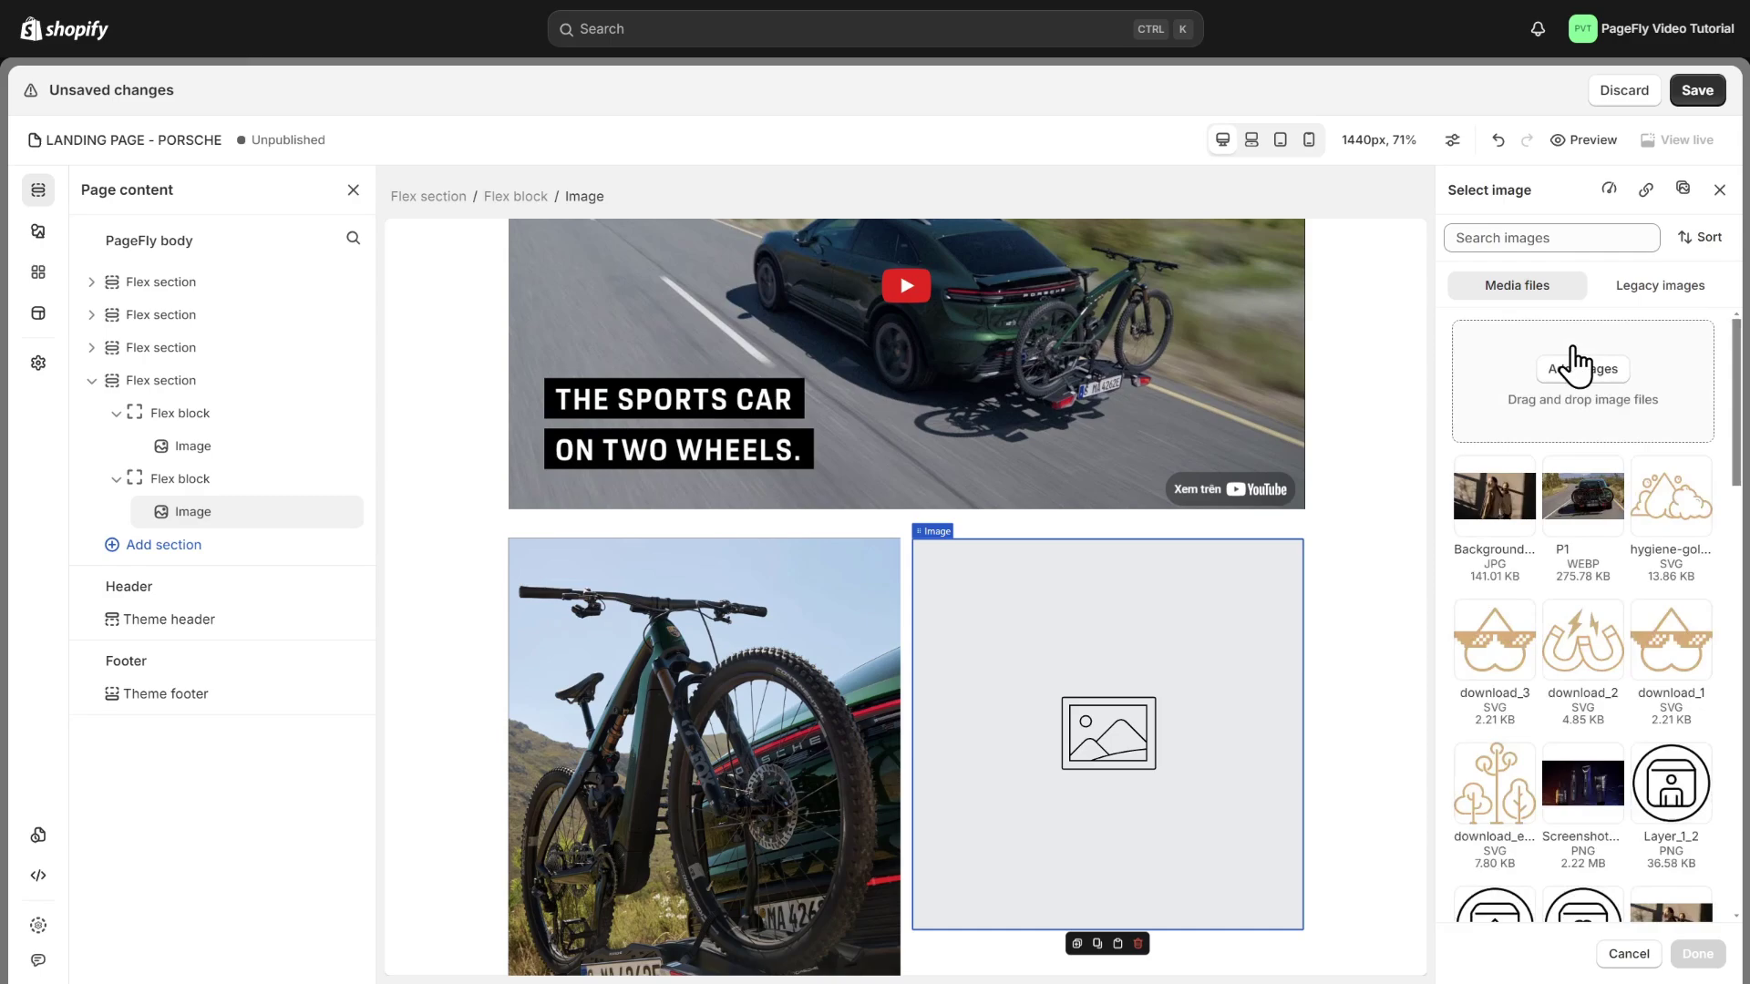
{"action": "scroll", "coordinate": [1621, 578], "scroll_direction": "down", "scroll_amount": 10}
{"action": "left_click", "coordinate": [1661, 693]}
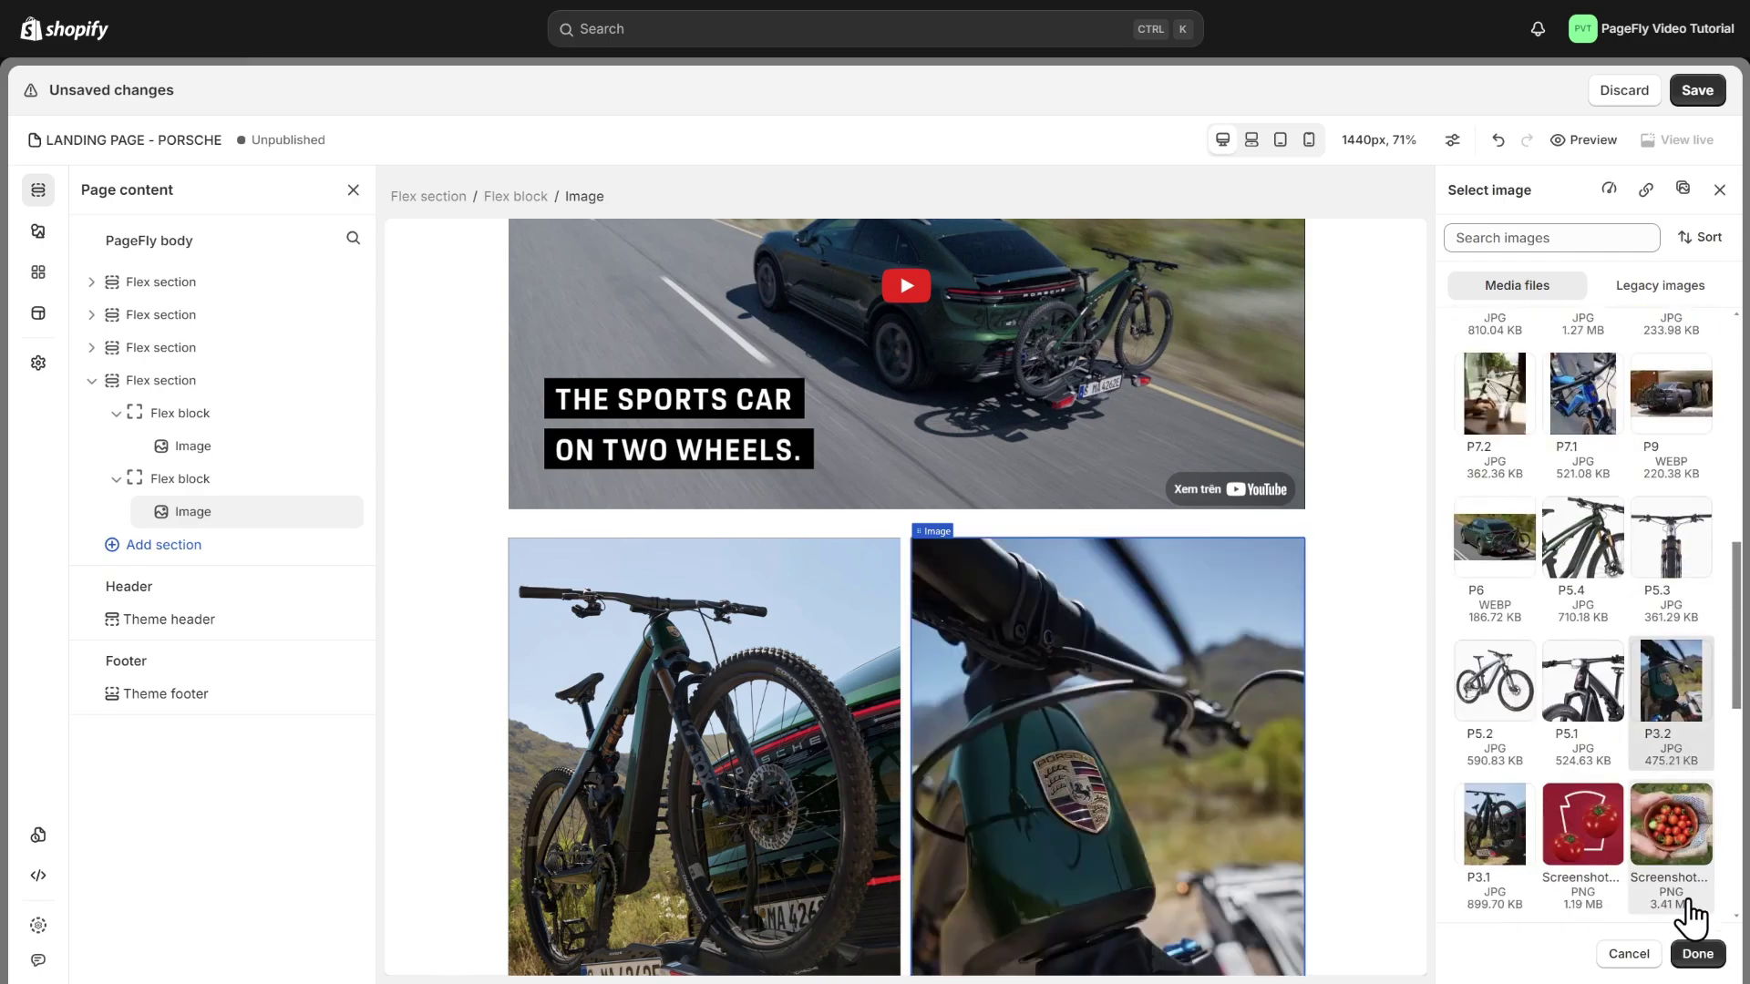
{"action": "left_click", "coordinate": [1697, 955]}
Give the right image 15 px rounded corners and copy its style toward the left image.
{"action": "left_click", "coordinate": [1554, 191]}
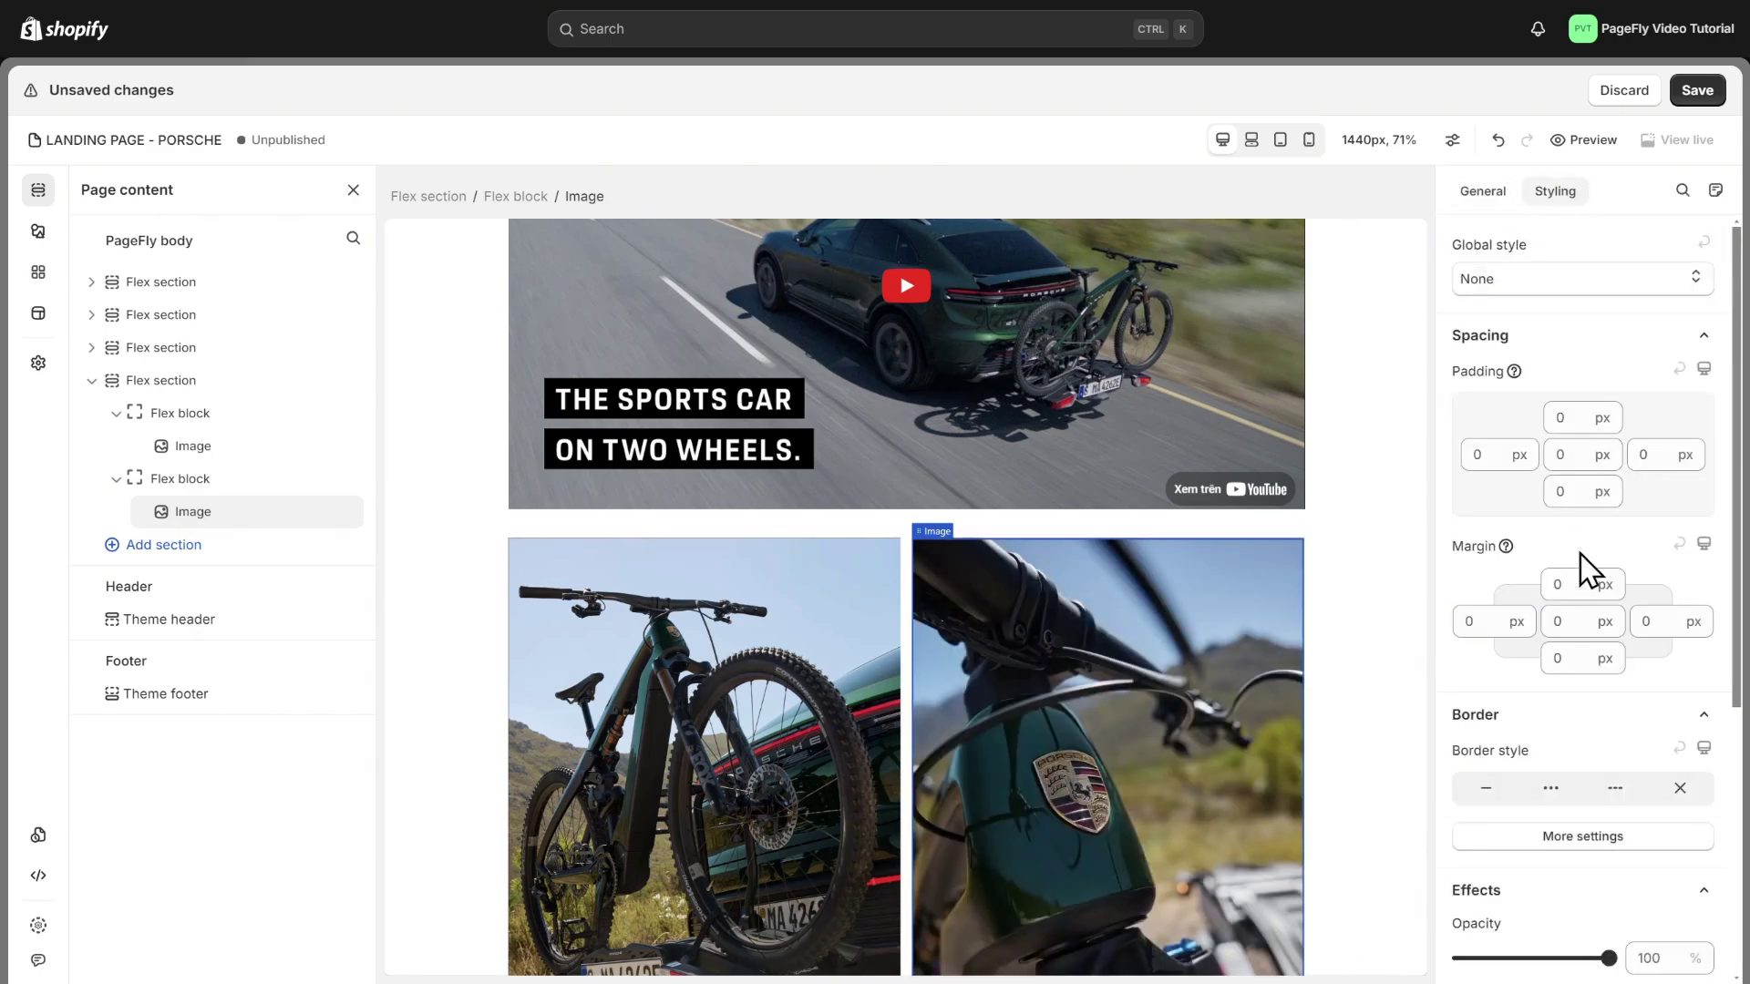
{"action": "scroll", "coordinate": [1582, 583], "scroll_direction": "down", "scroll_amount": 3}
{"action": "left_click", "coordinate": [1584, 734]}
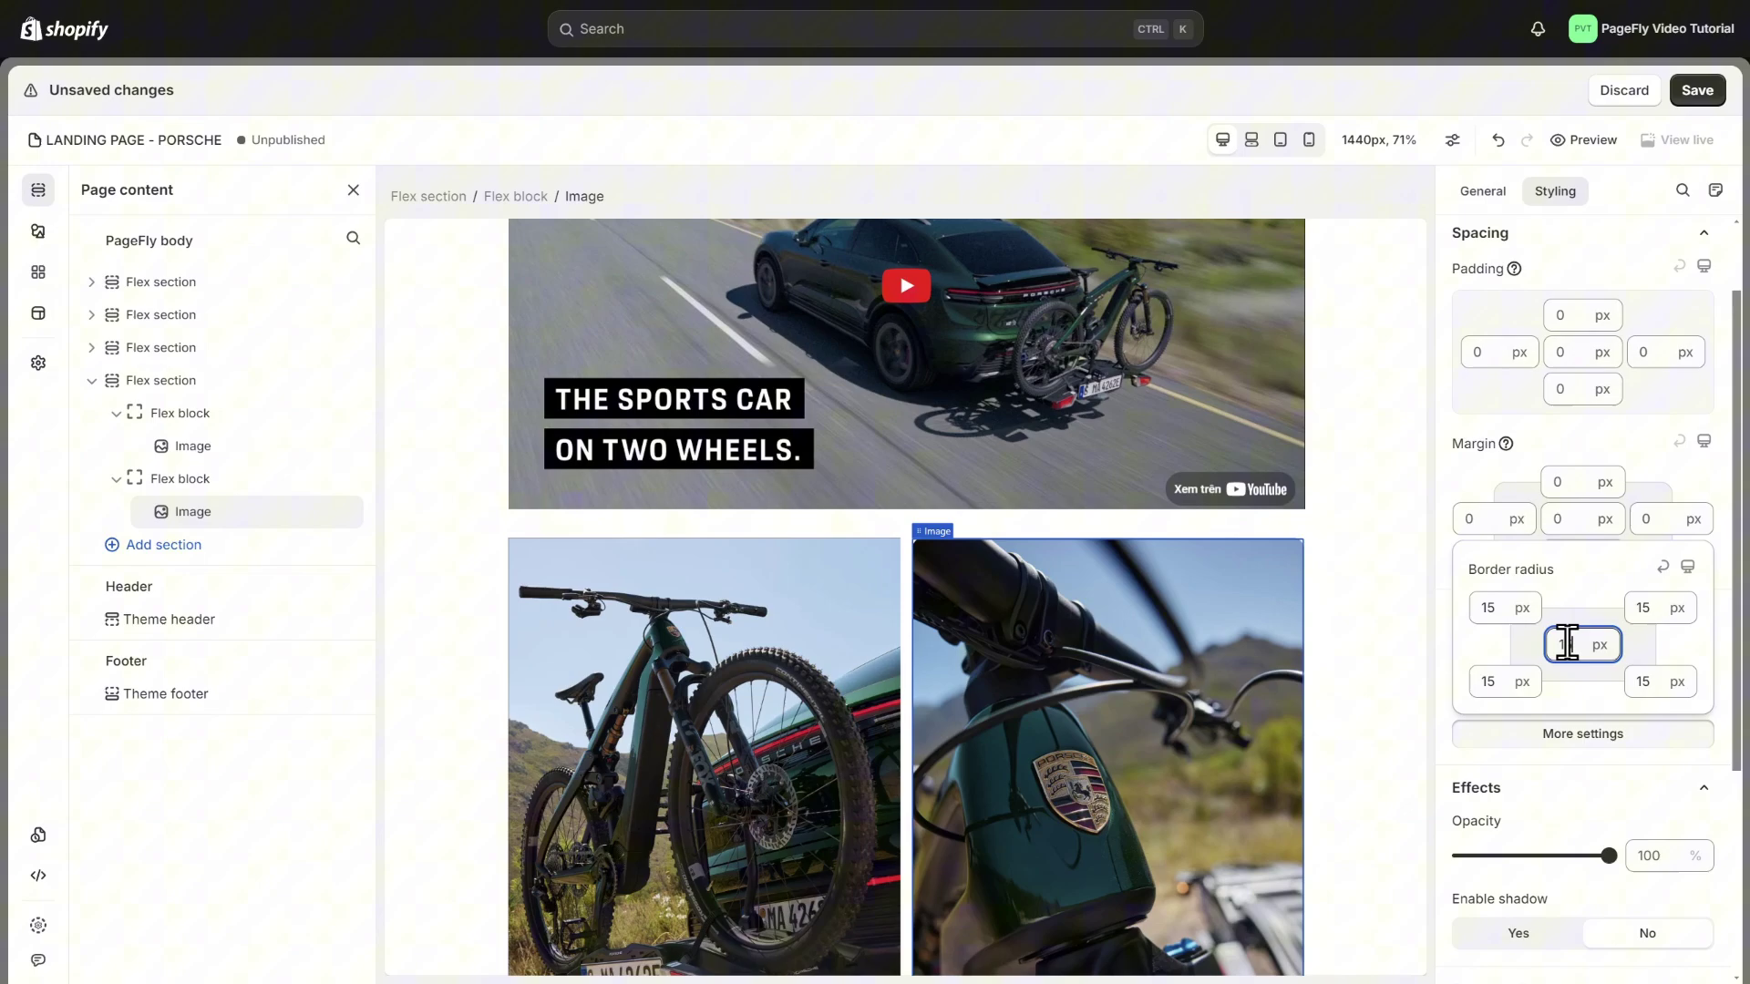
{"action": "left_click", "coordinate": [1657, 493]}
{"action": "scroll", "coordinate": [1192, 627], "scroll_direction": "down", "scroll_amount": 2}
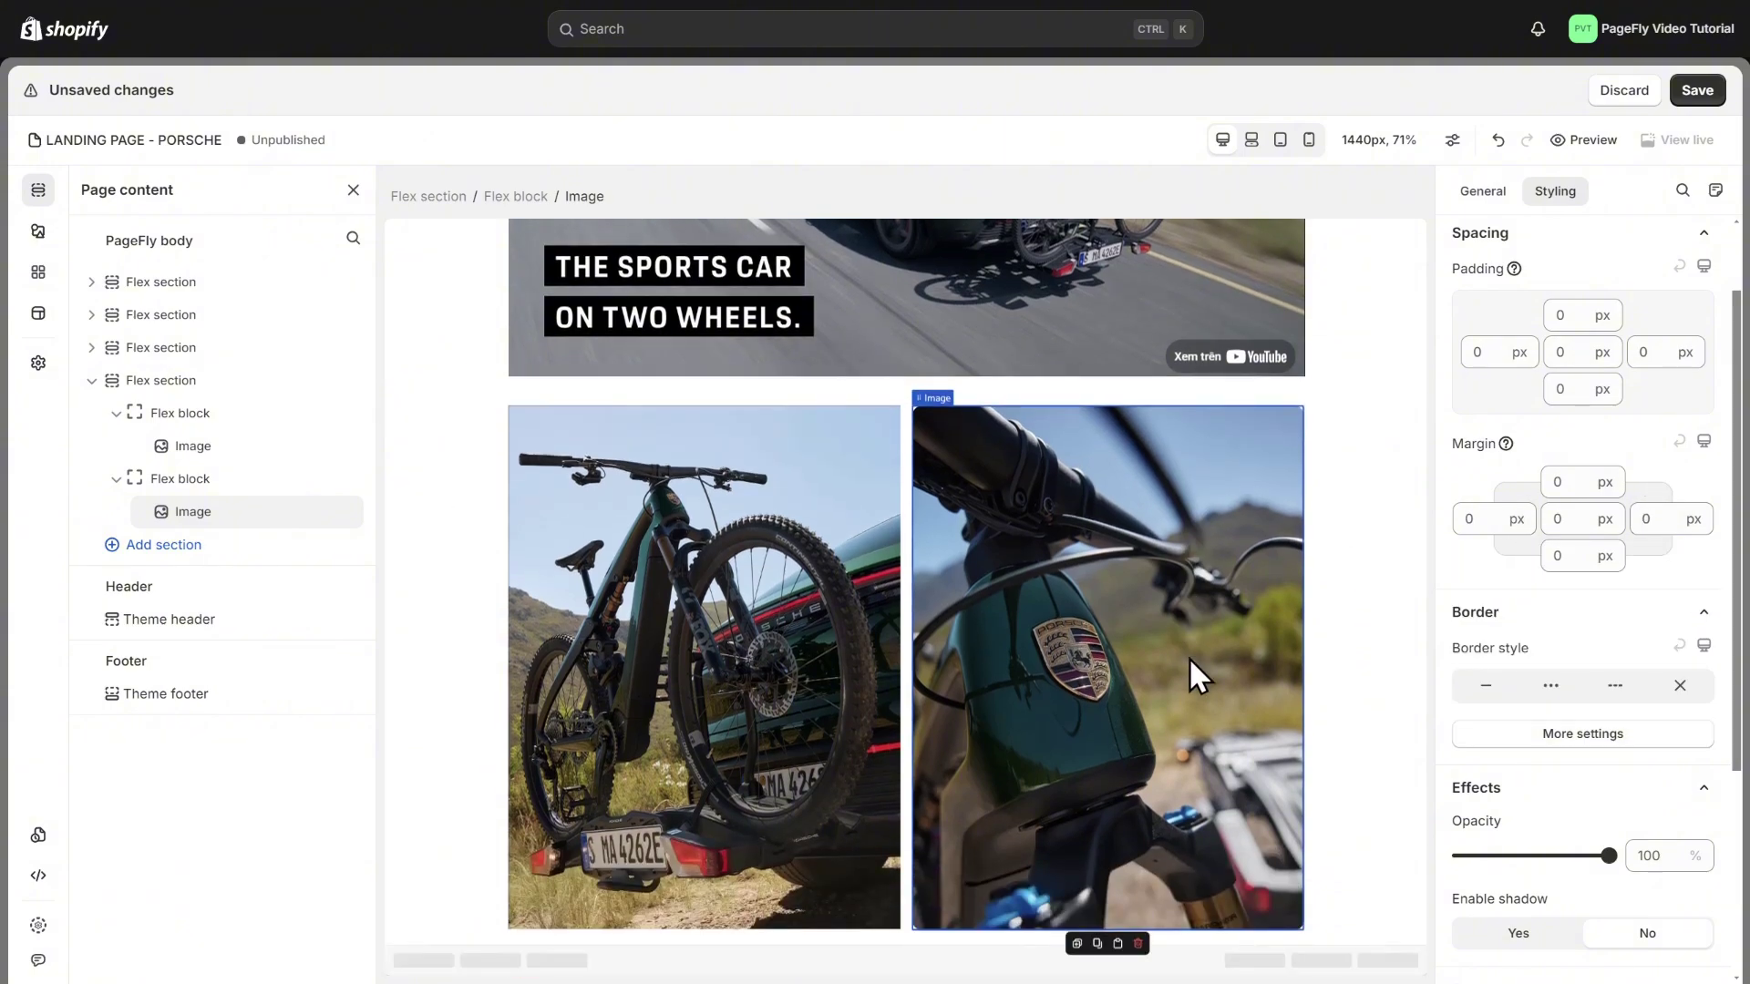
{"action": "left_click", "coordinate": [1103, 944]}
{"action": "left_click", "coordinate": [811, 697]}
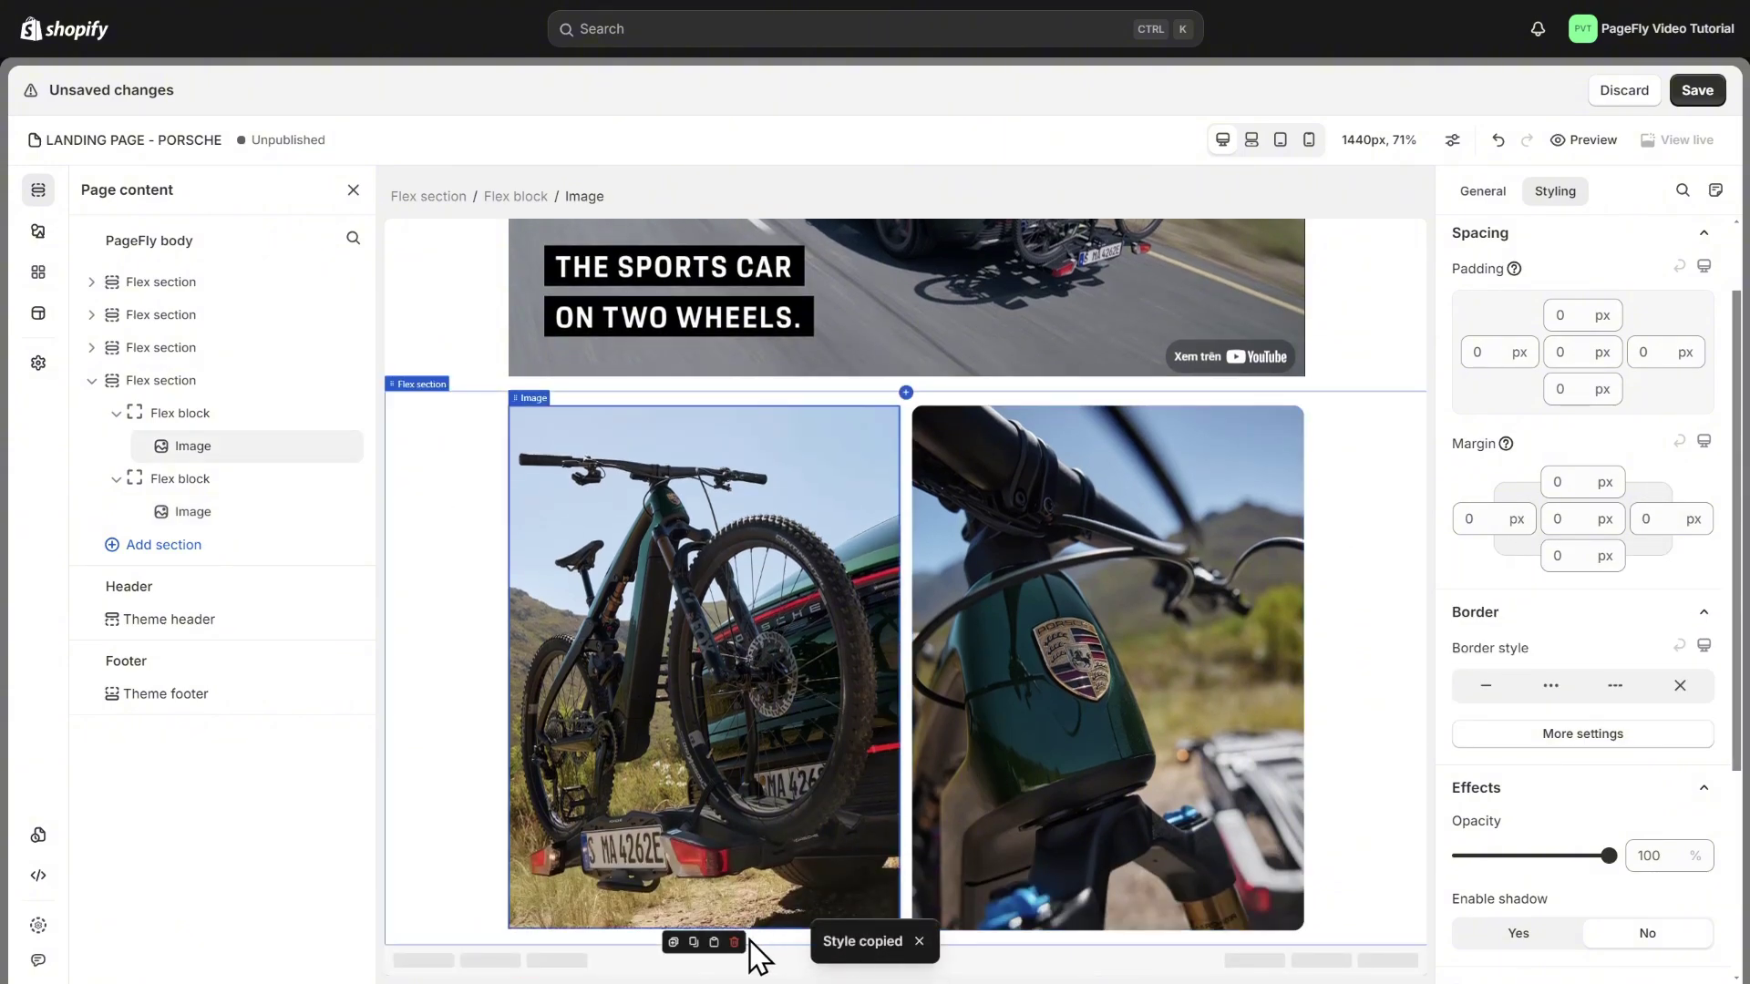
Add a Heading, a Paragraph and a Button to the section below the two photos.
{"action": "left_click", "coordinate": [1347, 821]}
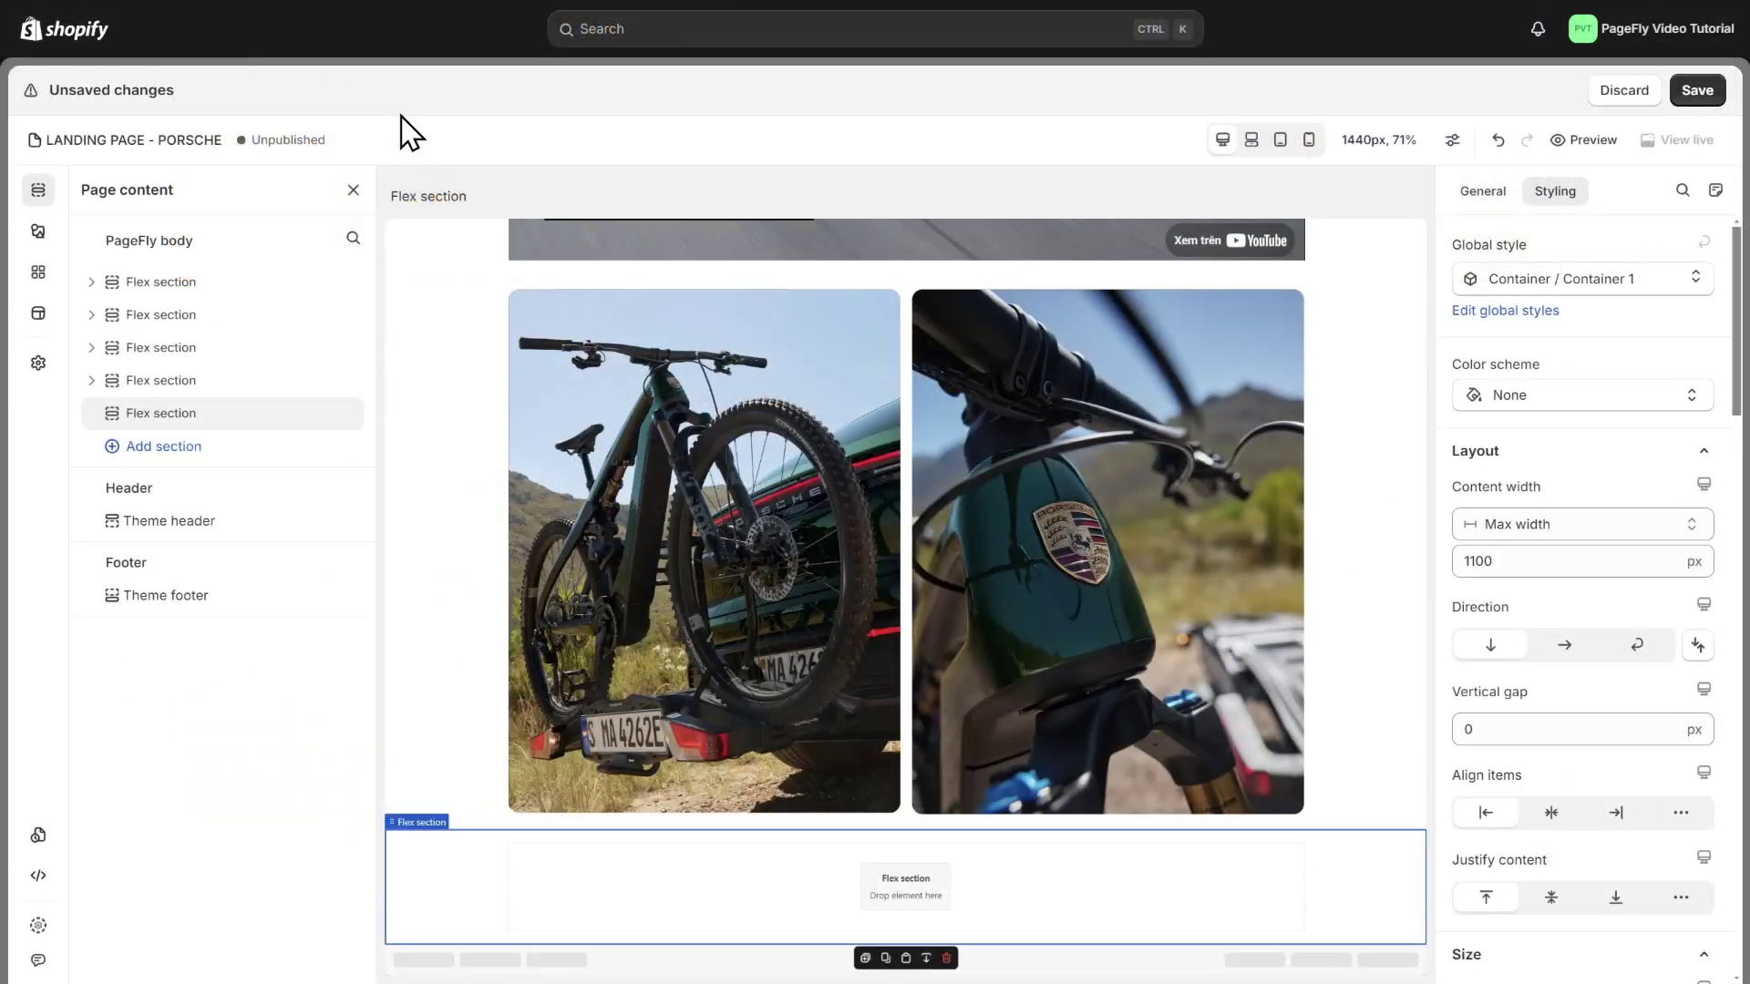
{"action": "left_click", "coordinate": [38, 231]}
{"action": "scroll", "coordinate": [182, 537], "scroll_direction": "down", "scroll_amount": 3}
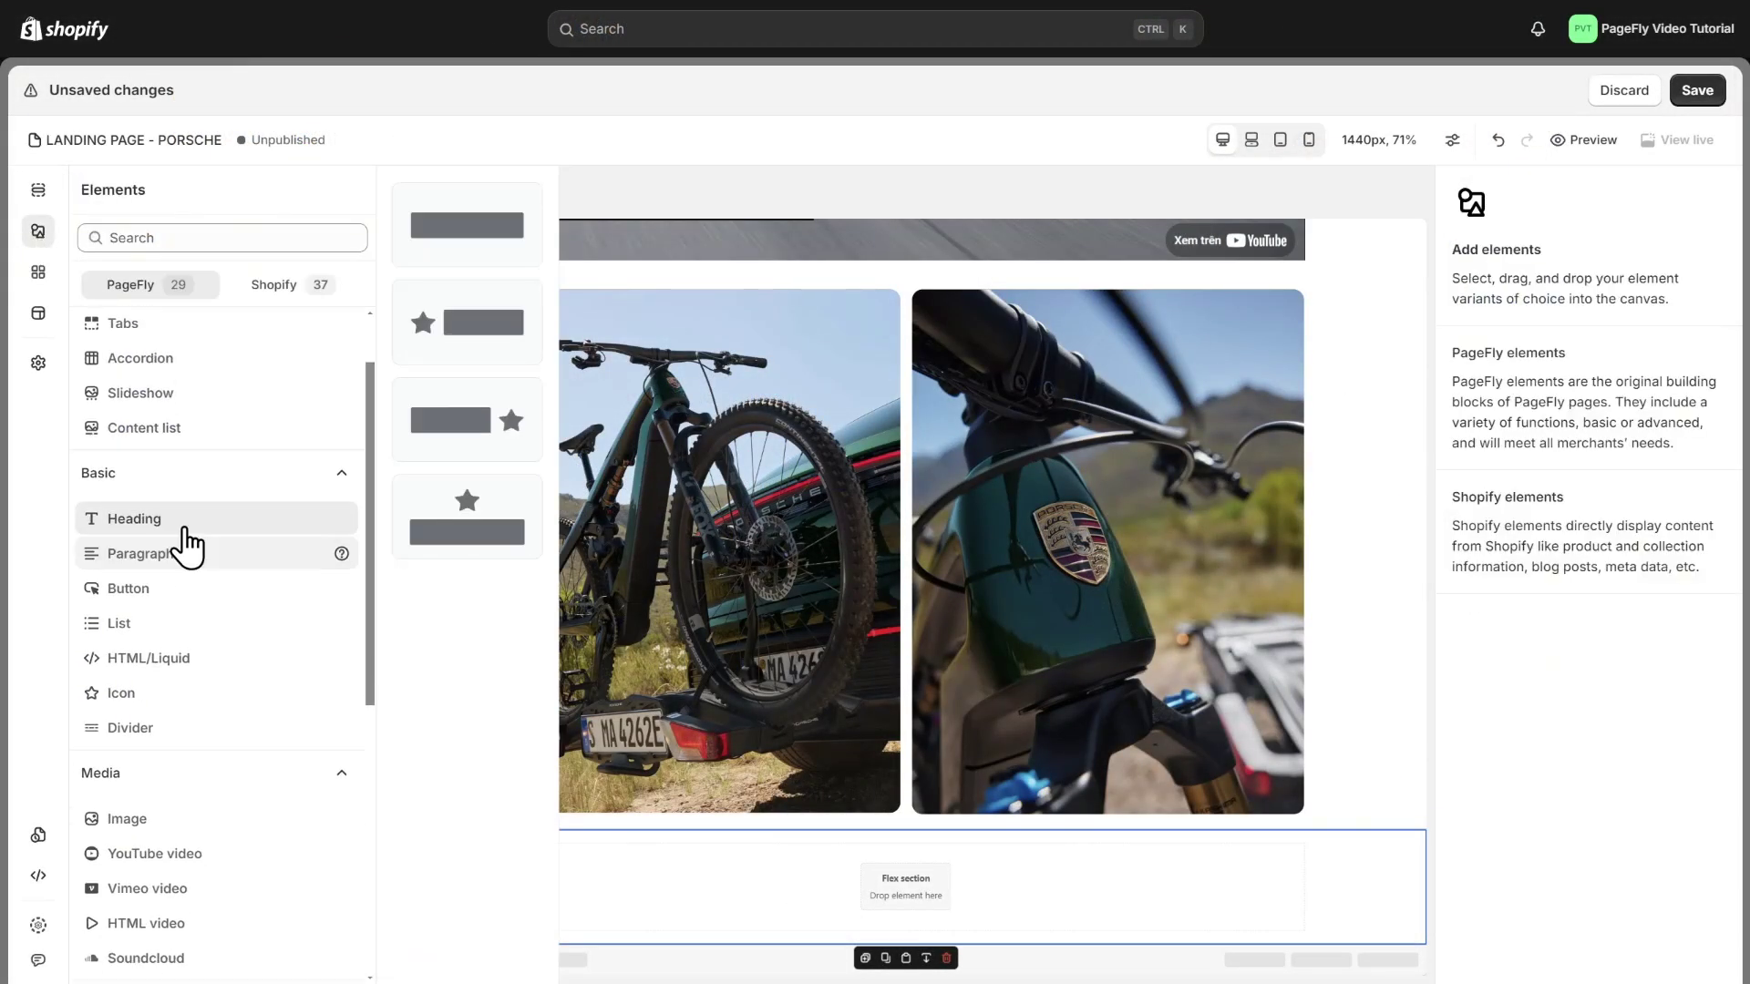
{"action": "left_click_drag", "start_coordinate": [183, 536], "coordinate": [612, 875]}
{"action": "left_click", "coordinate": [37, 231]}
{"action": "scroll", "coordinate": [182, 365], "scroll_direction": "down", "scroll_amount": 1}
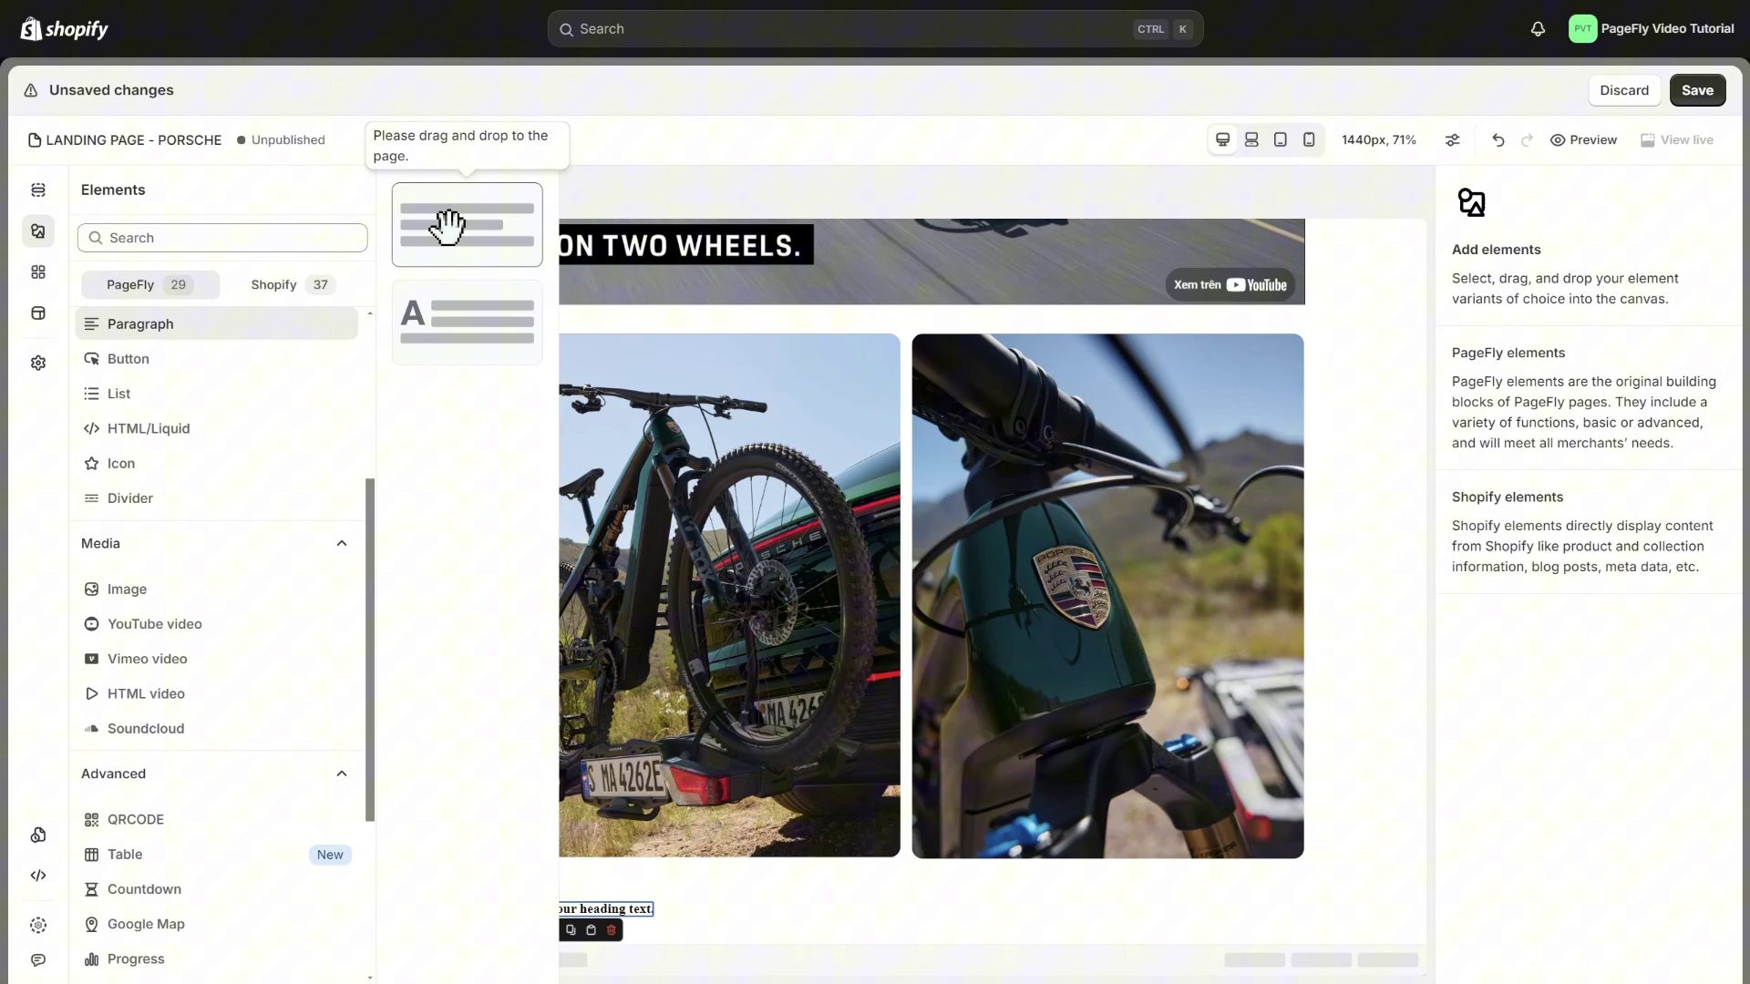
{"action": "left_click_drag", "start_coordinate": [450, 223], "coordinate": [620, 924]}
{"action": "left_click", "coordinate": [37, 230]}
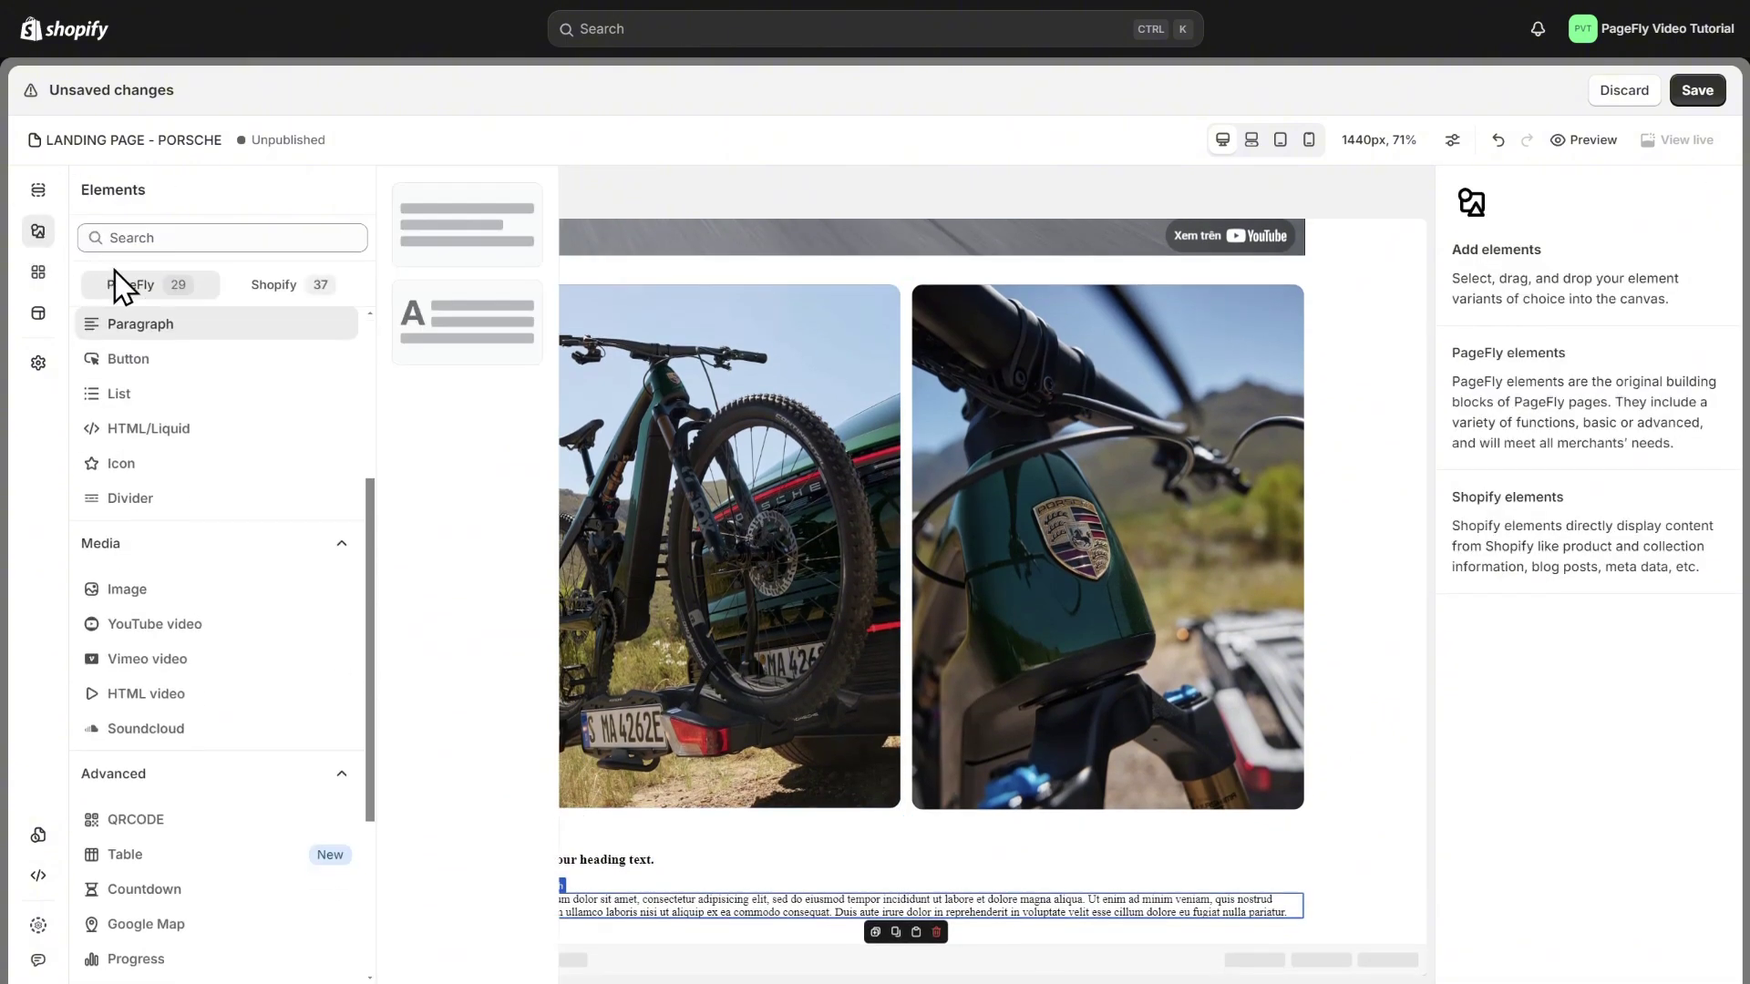
{"action": "scroll", "coordinate": [145, 347], "scroll_direction": "down", "scroll_amount": 1}
{"action": "left_click_drag", "start_coordinate": [429, 392], "coordinate": [579, 920]}
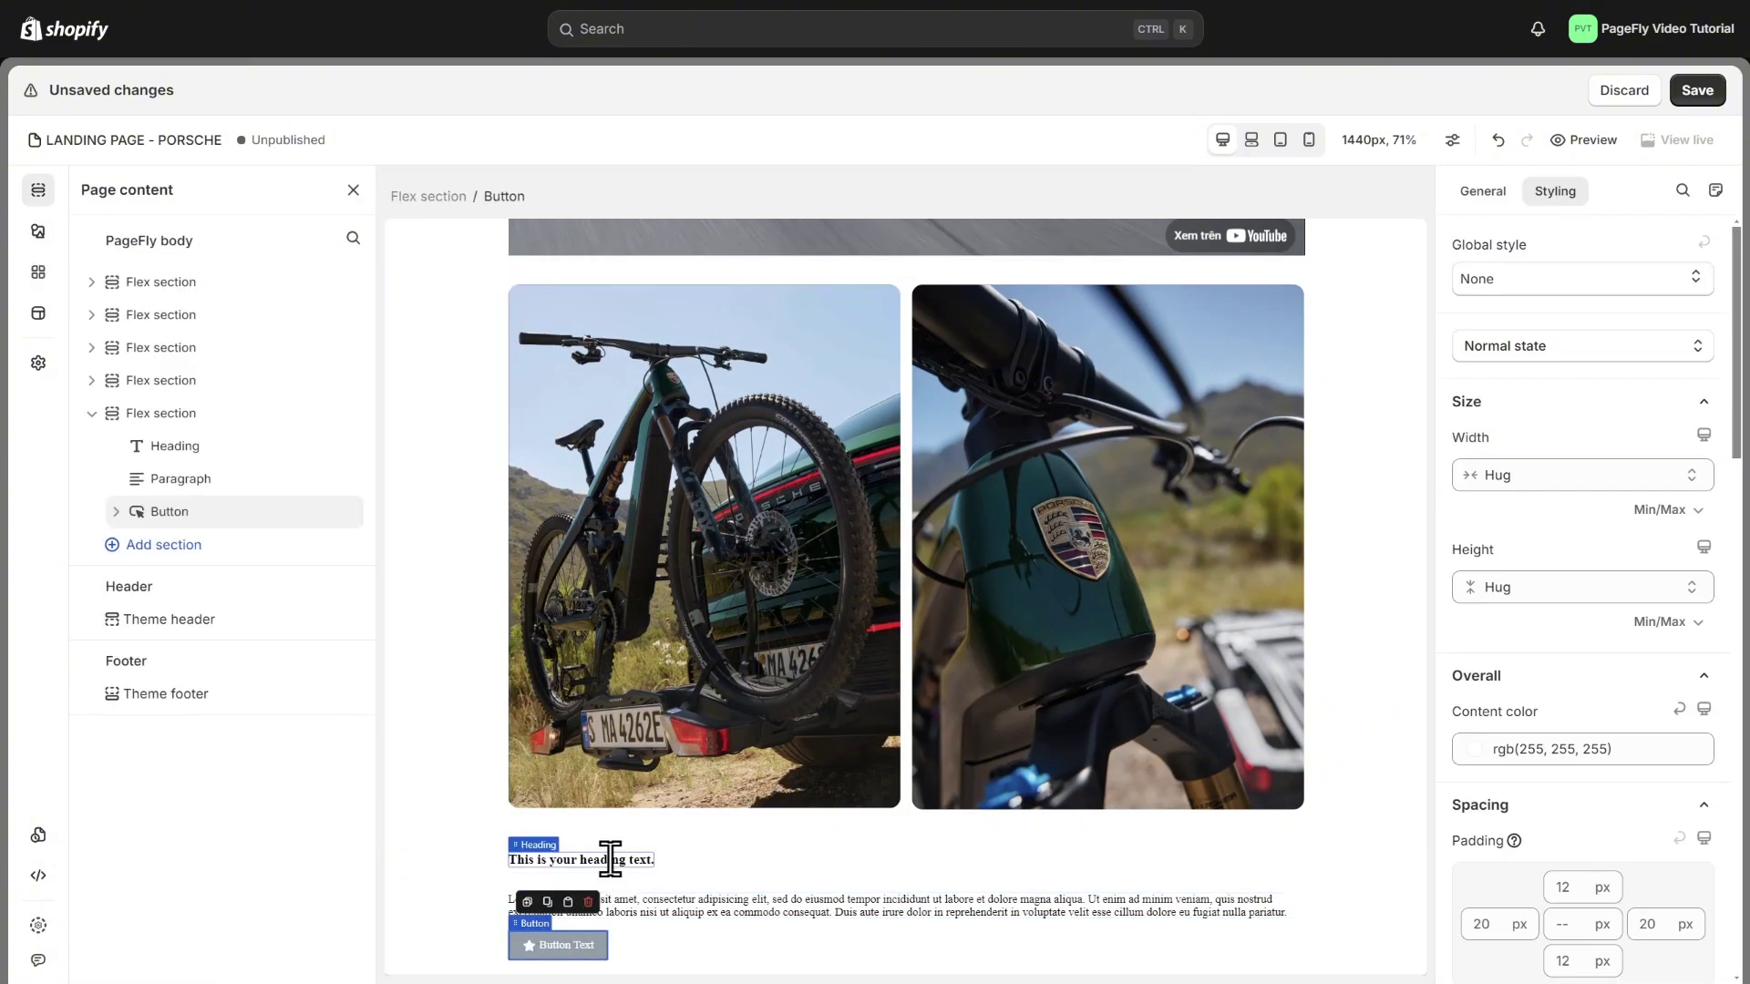
Paste the eBike headline and the Porsche eBike description over the placeholder texts.
{"action": "left_click", "coordinate": [612, 861]}
{"action": "key", "text": "ctrl+a"}
{"action": "type", "text": "The Porsche eBikes. The sports car on two wheels."}
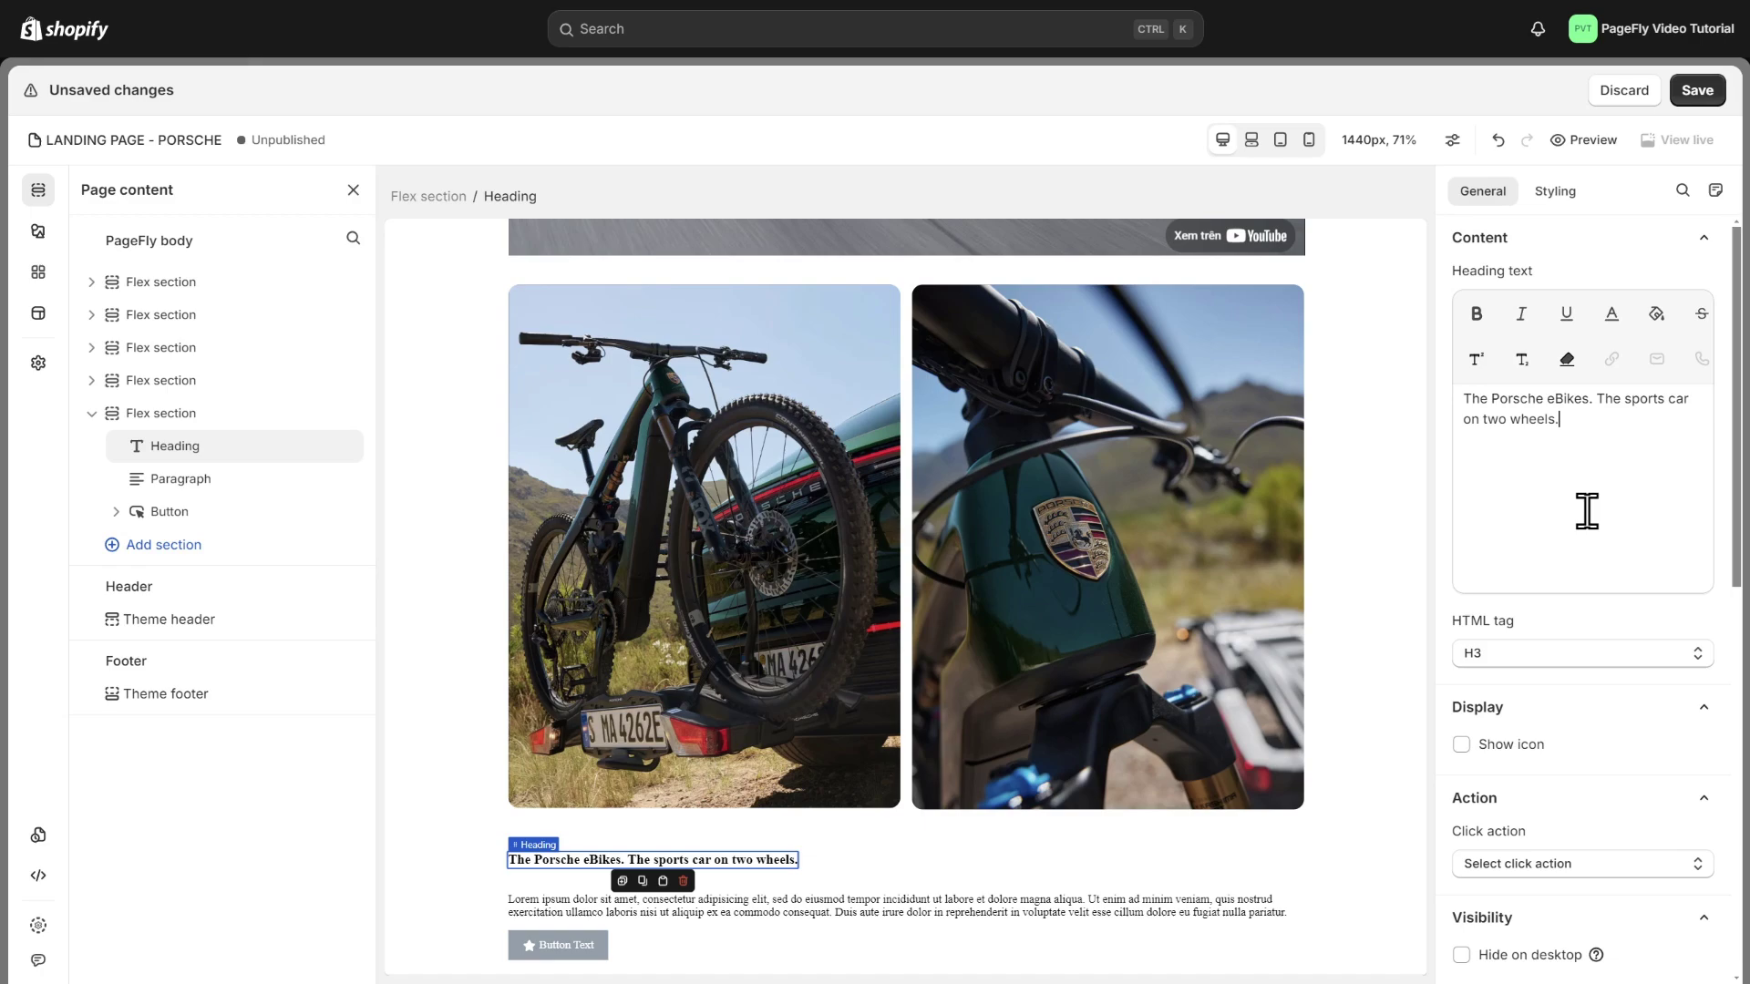
{"action": "left_click", "coordinate": [1224, 896]}
{"action": "key", "text": "ctrl+a"}
{"action": "type", "text": "The Porsche eBikes are heading straight into the fast lane in 2024: following the introduction of the Porsche eBike Sport as a true everyday all-rounder and the powerful Porsche eBike Cross, we already saw the debut of the adrenaline-pumping Porsche eBike Cross Performance in 2023, as well as the Porsche eBike Cross Performance EXC, available in selected original Porsche vehicle paint finishes."}
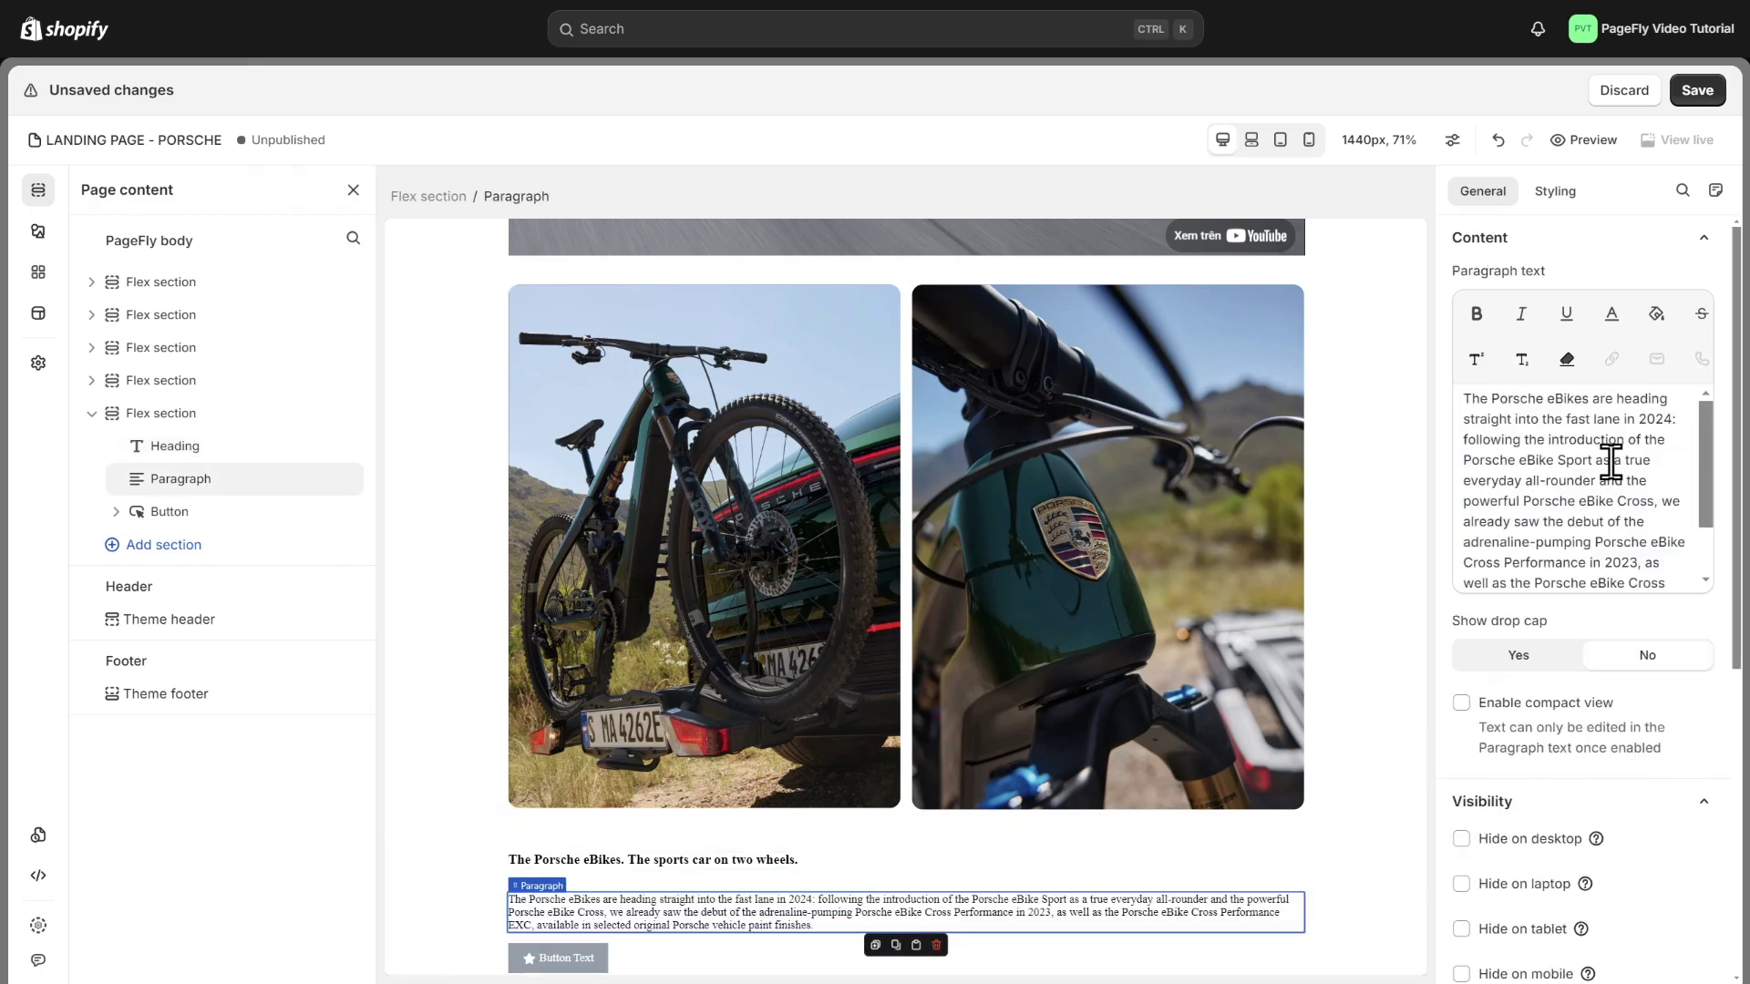
Give the button the long right arrow (Arrow-right-long) icon from the icon library.
{"action": "left_click", "coordinate": [530, 914]}
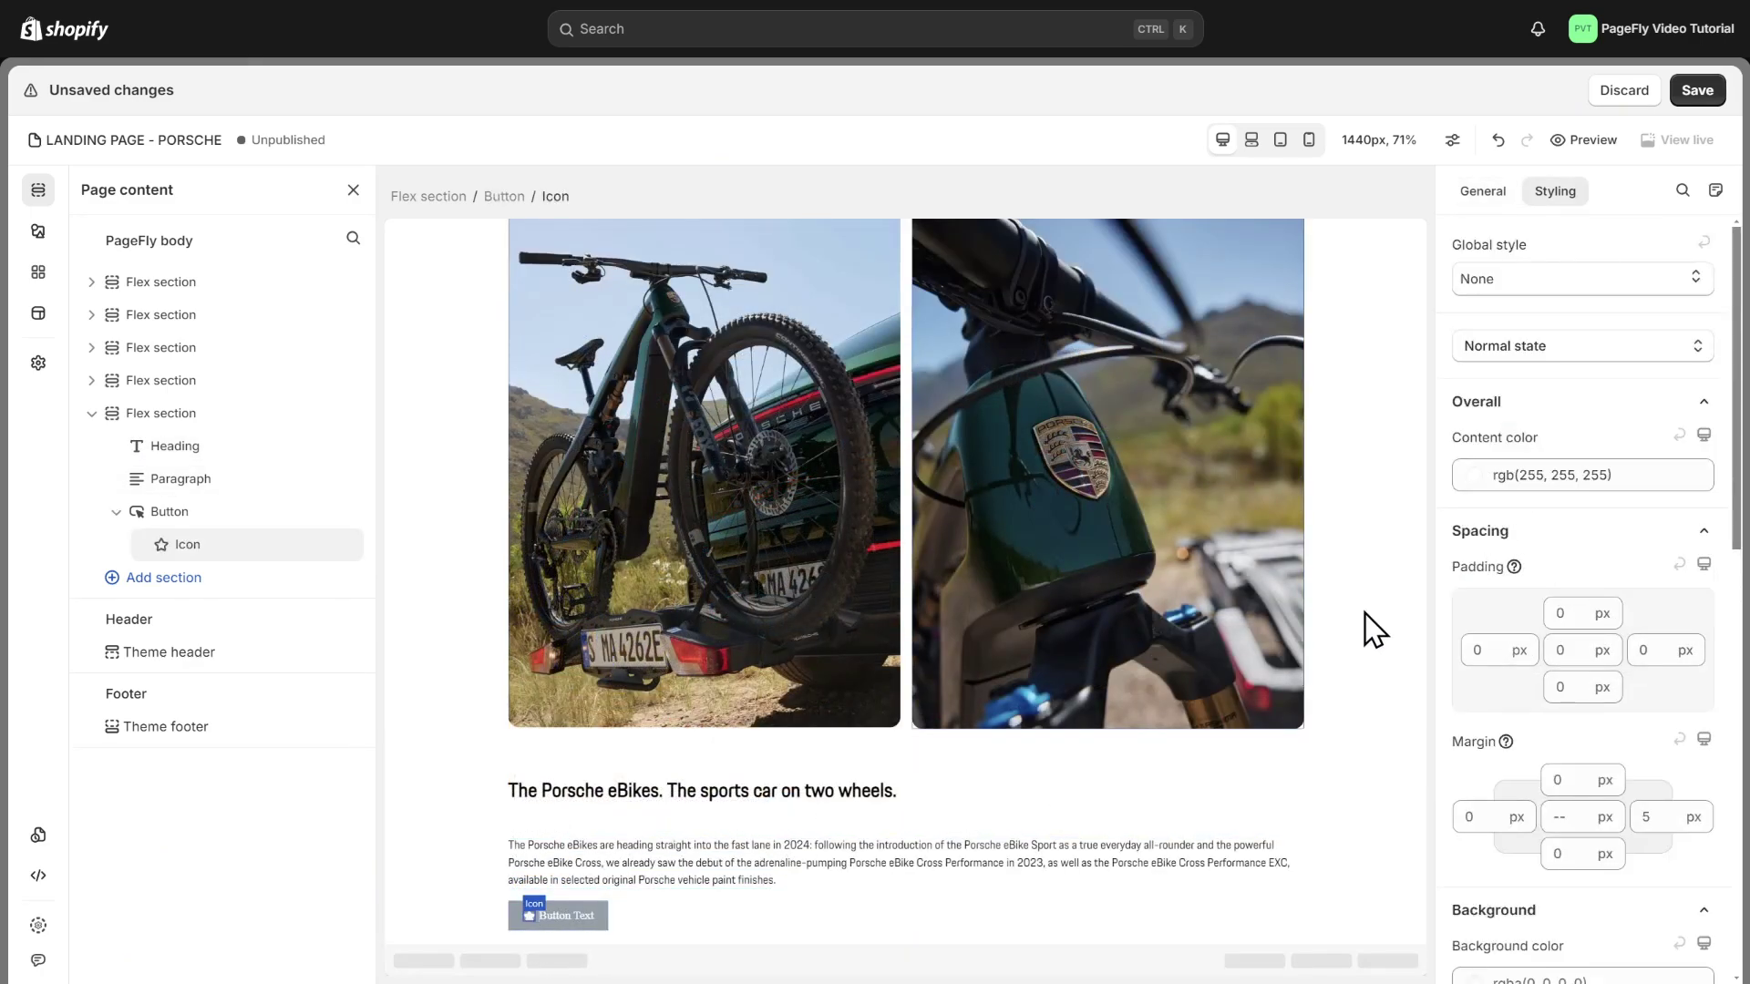
{"action": "left_click", "coordinate": [1485, 192]}
{"action": "left_click", "coordinate": [1593, 350]}
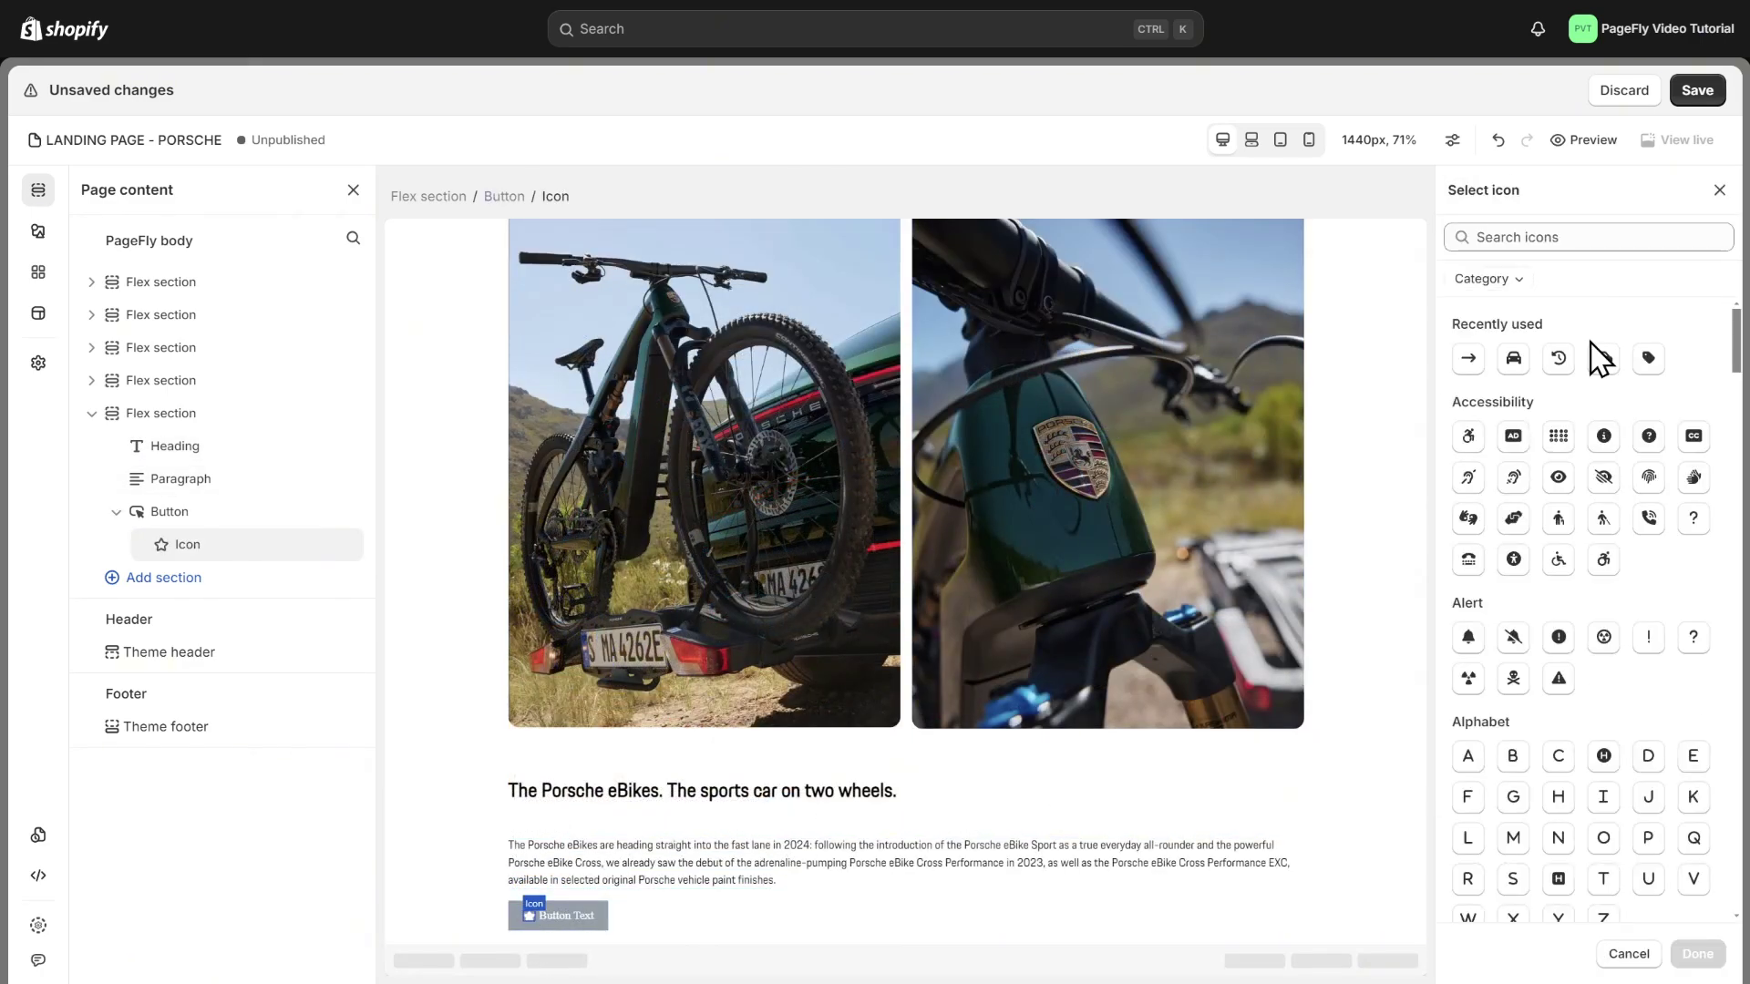
{"action": "left_click", "coordinate": [1561, 236]}
{"action": "type", "text": "arrow"}
{"action": "left_click", "coordinate": [1652, 512]}
{"action": "left_click", "coordinate": [1697, 953]}
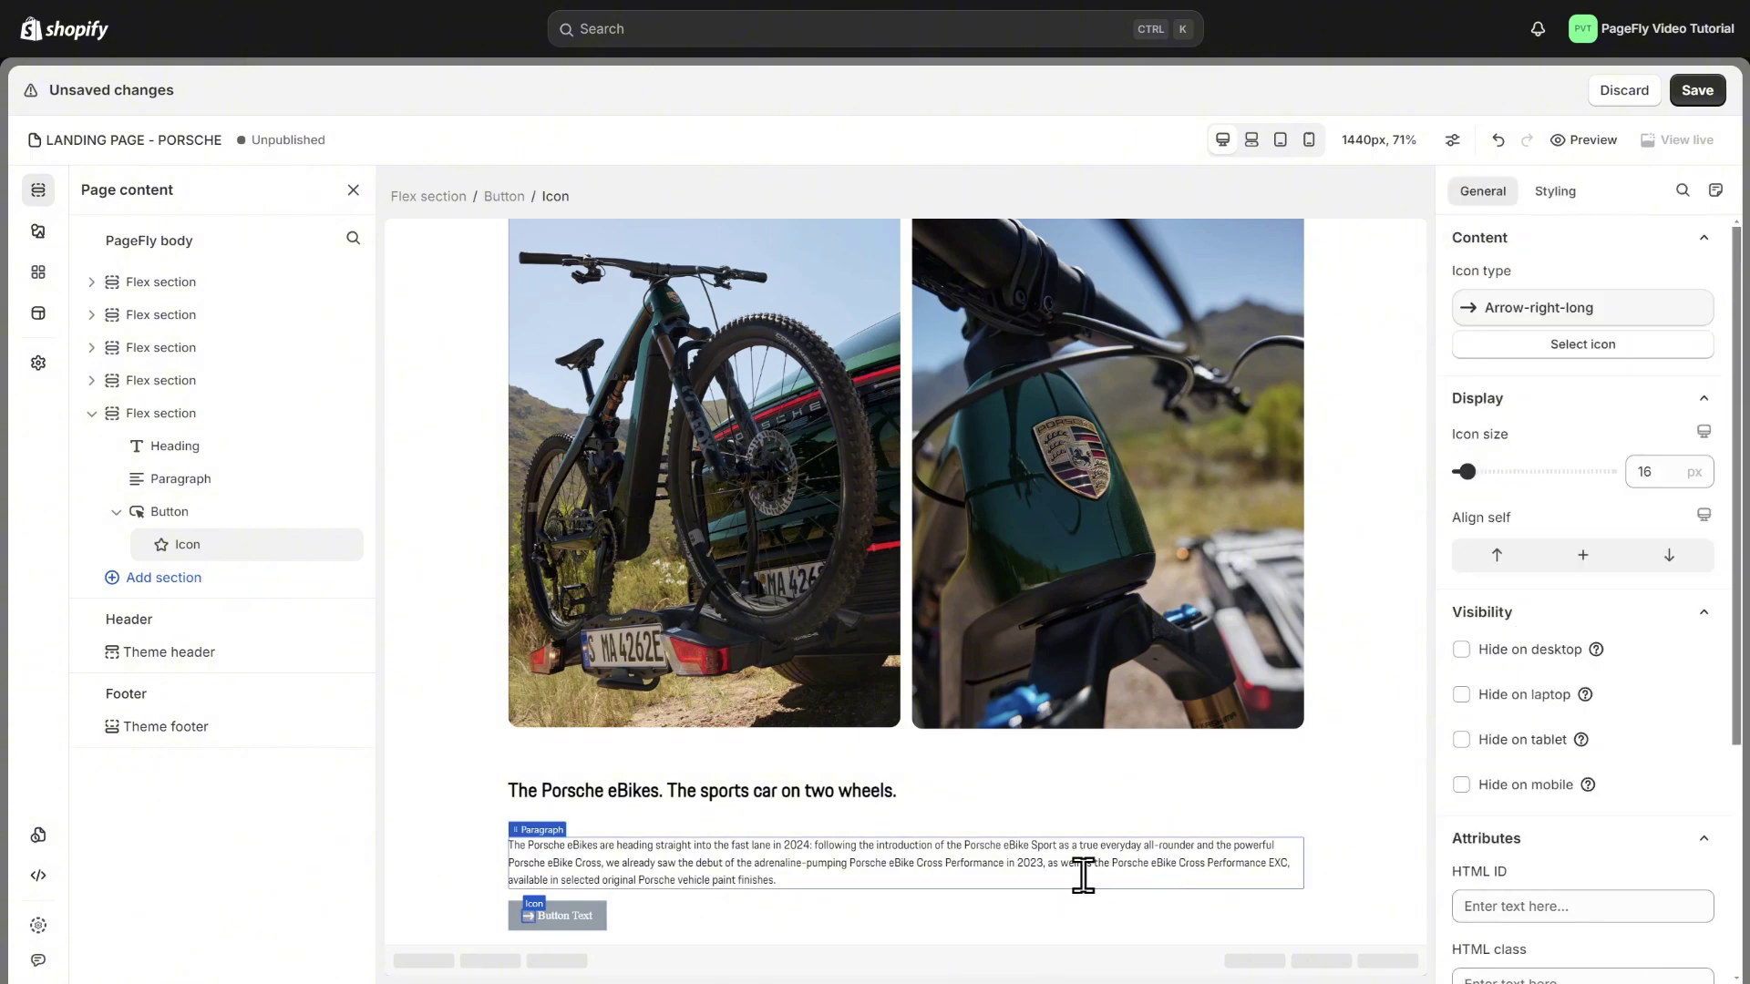
Style the button with black text, white background and the porsche next font.
{"action": "left_click", "coordinate": [591, 921]}
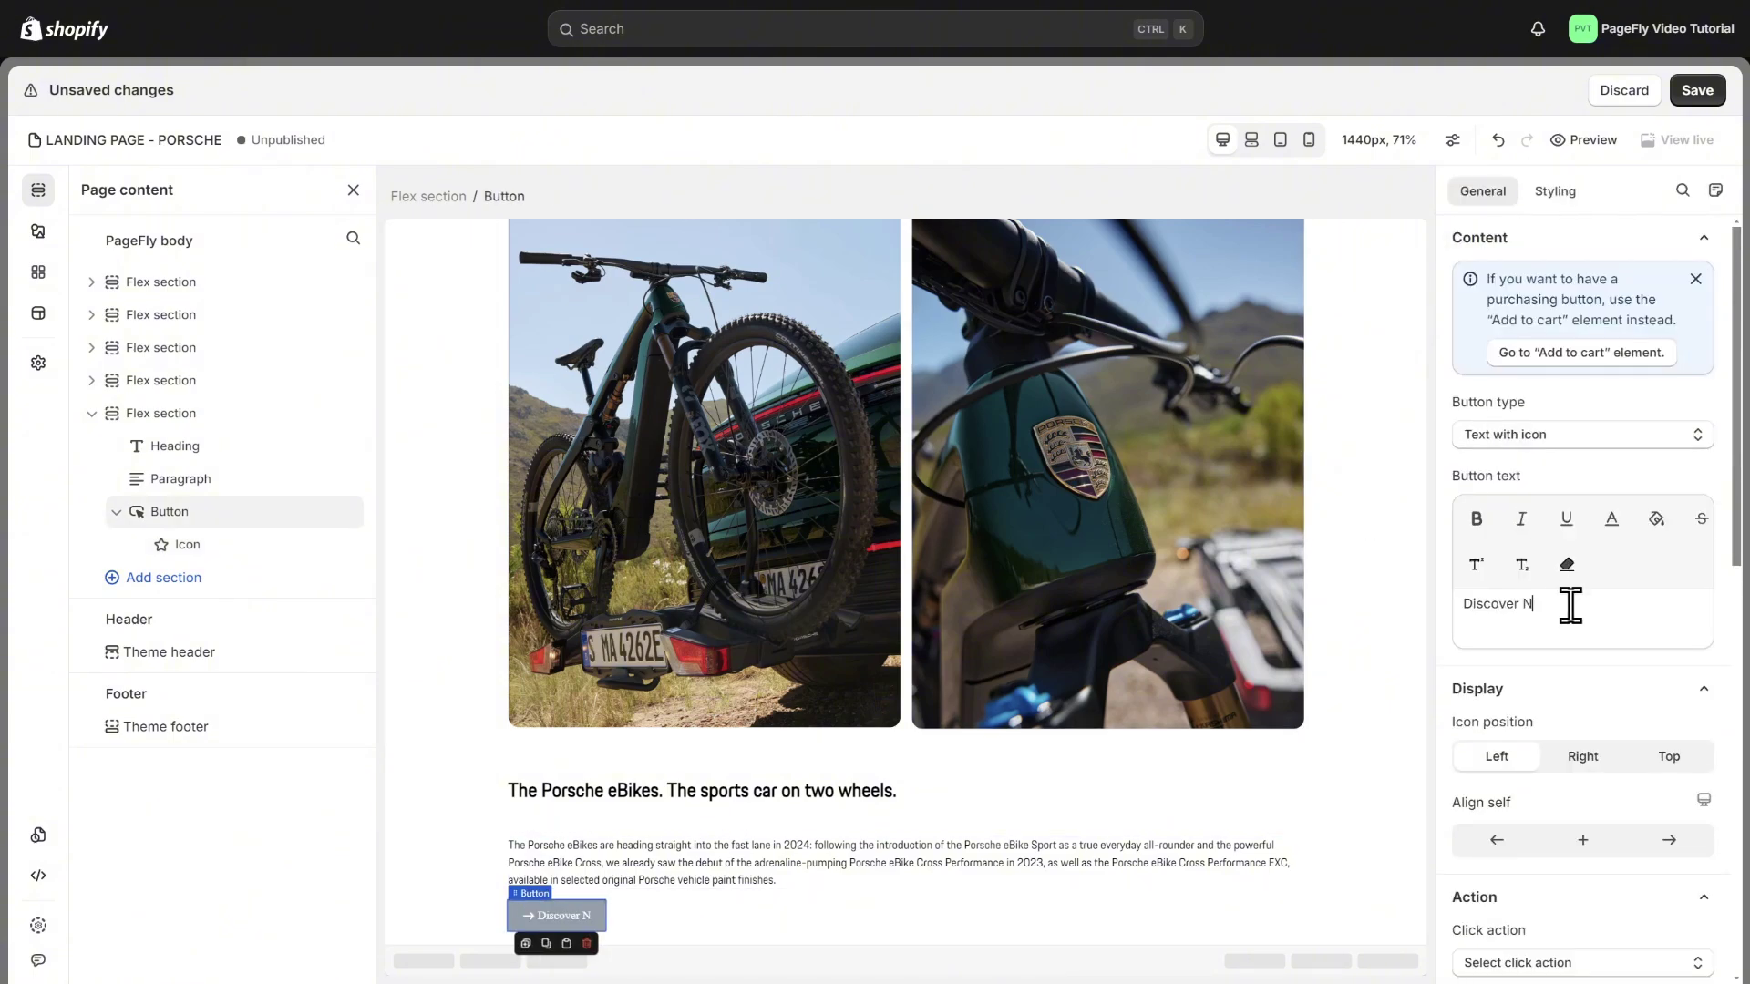
{"action": "left_click", "coordinate": [1555, 193]}
{"action": "left_click", "coordinate": [1579, 744]}
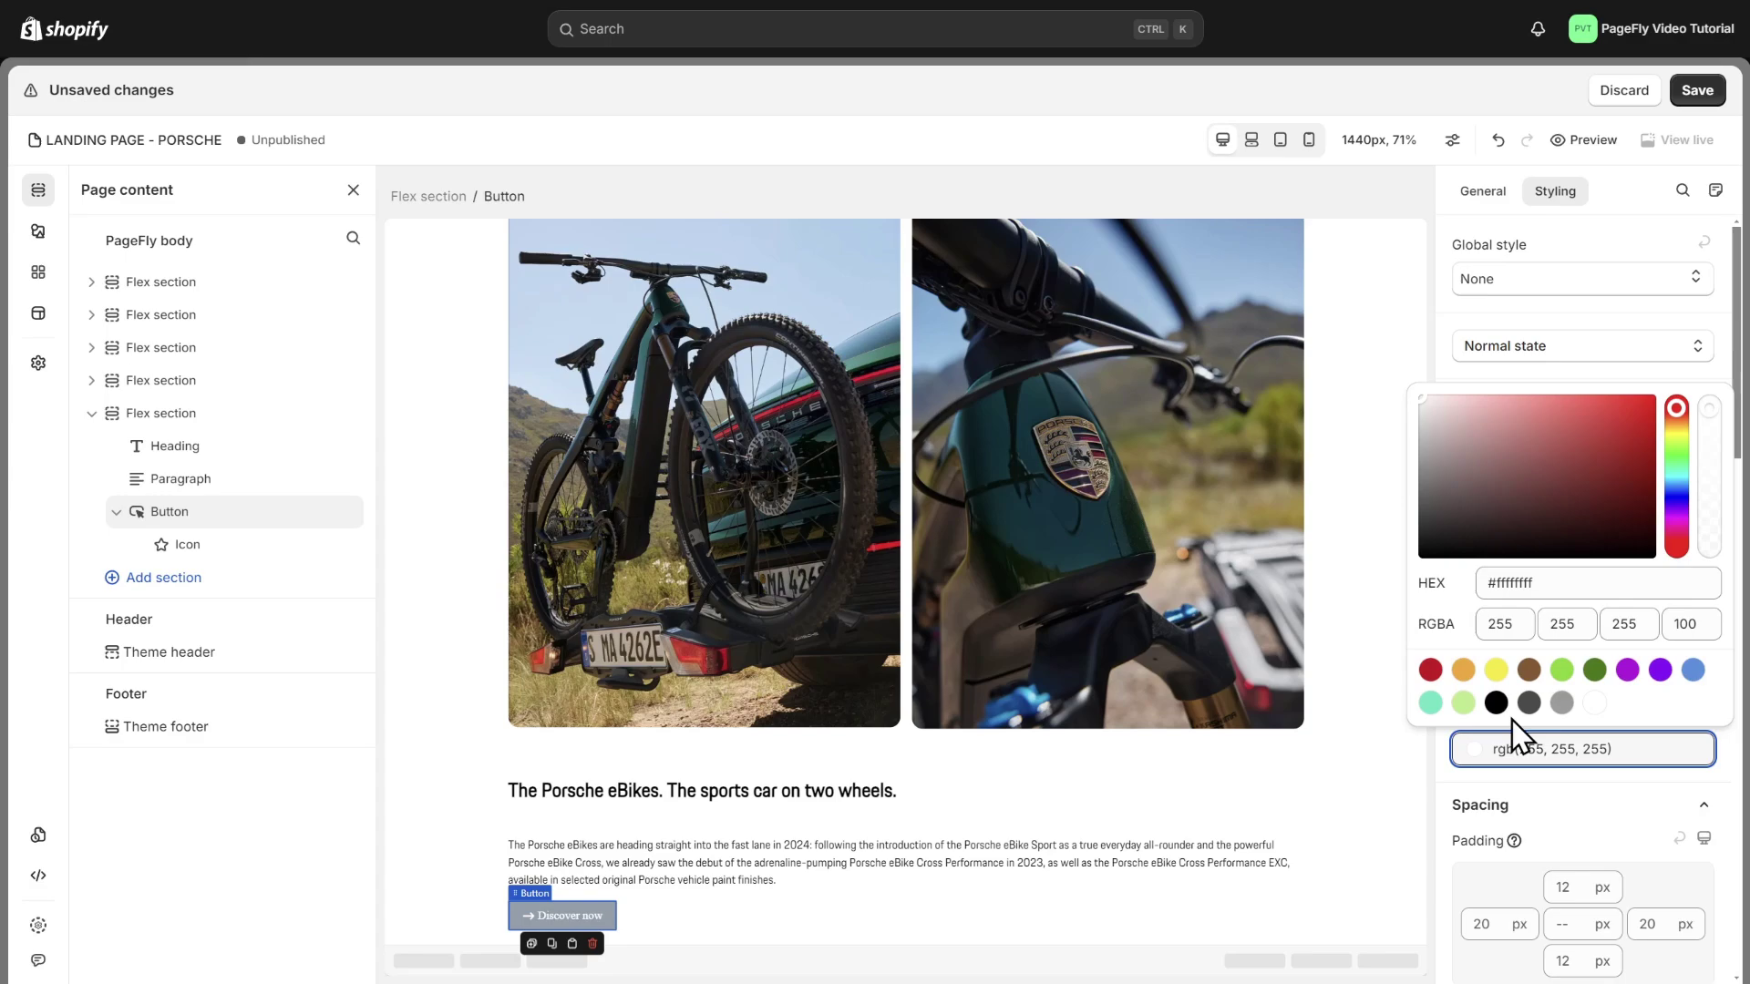
{"action": "left_click", "coordinate": [1515, 704]}
{"action": "scroll", "coordinate": [1578, 801], "scroll_direction": "down", "scroll_amount": 10}
{"action": "left_click", "coordinate": [1568, 658]}
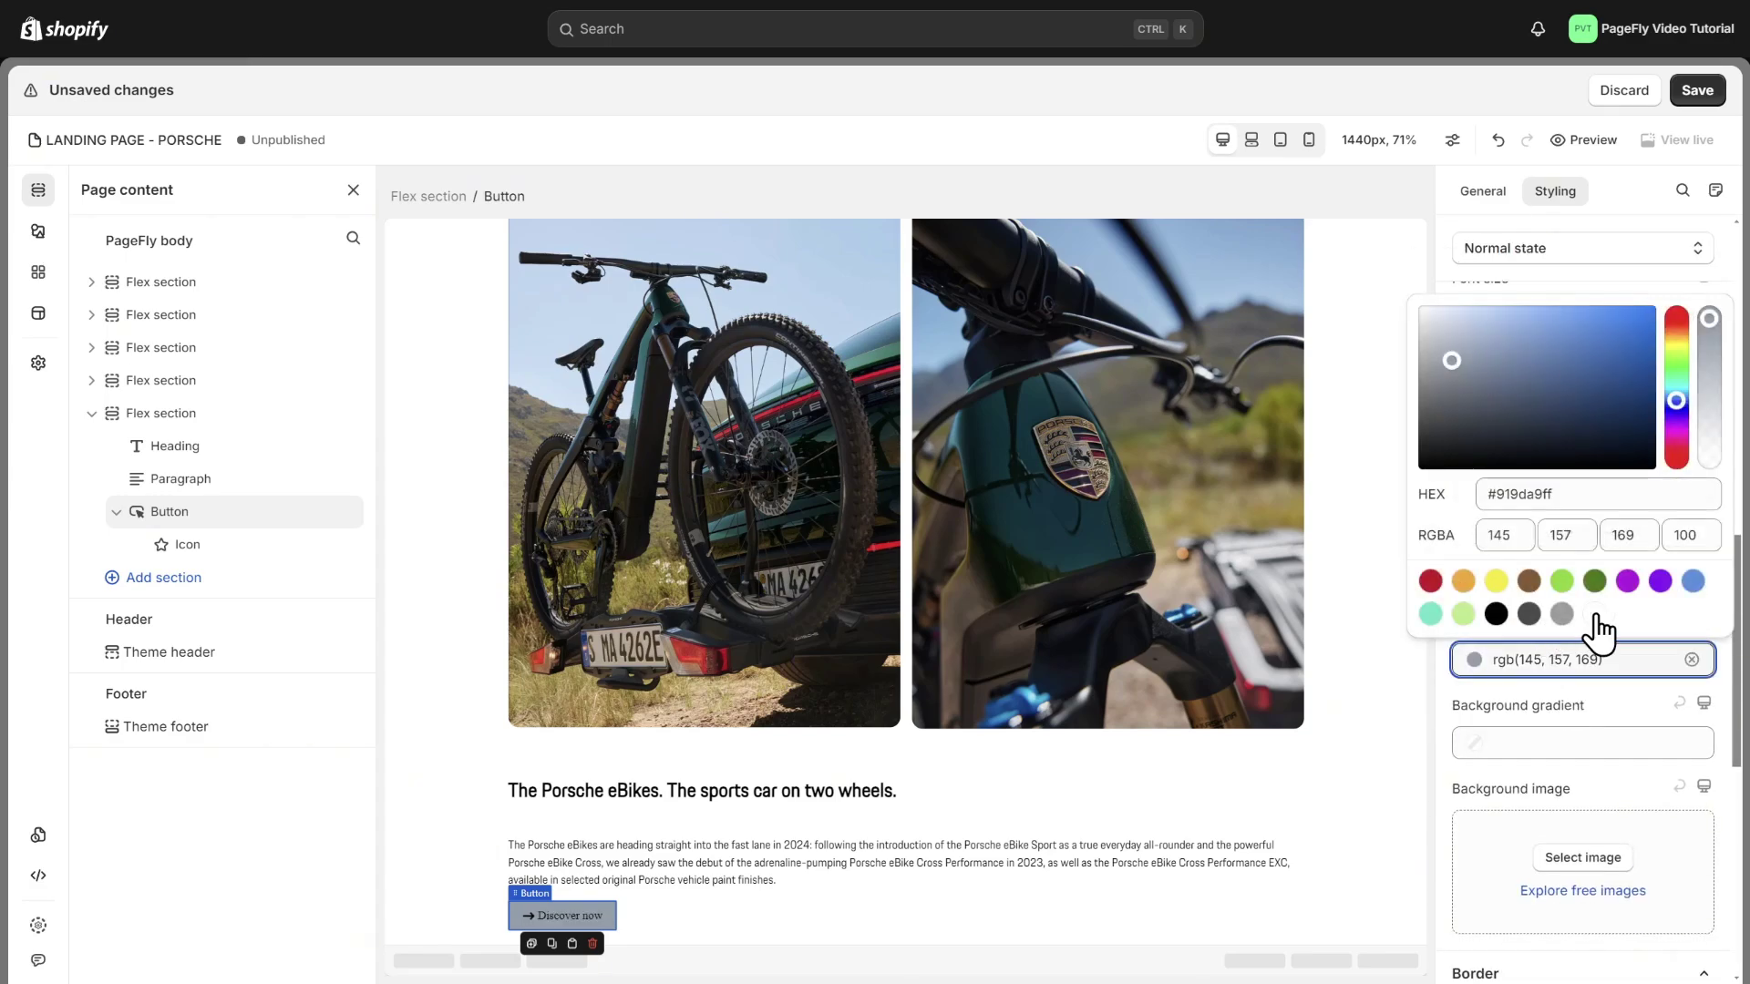
{"action": "left_click", "coordinate": [1596, 613]}
{"action": "scroll", "coordinate": [1629, 707], "scroll_direction": "up", "scroll_amount": 3}
{"action": "left_click", "coordinate": [1563, 434]}
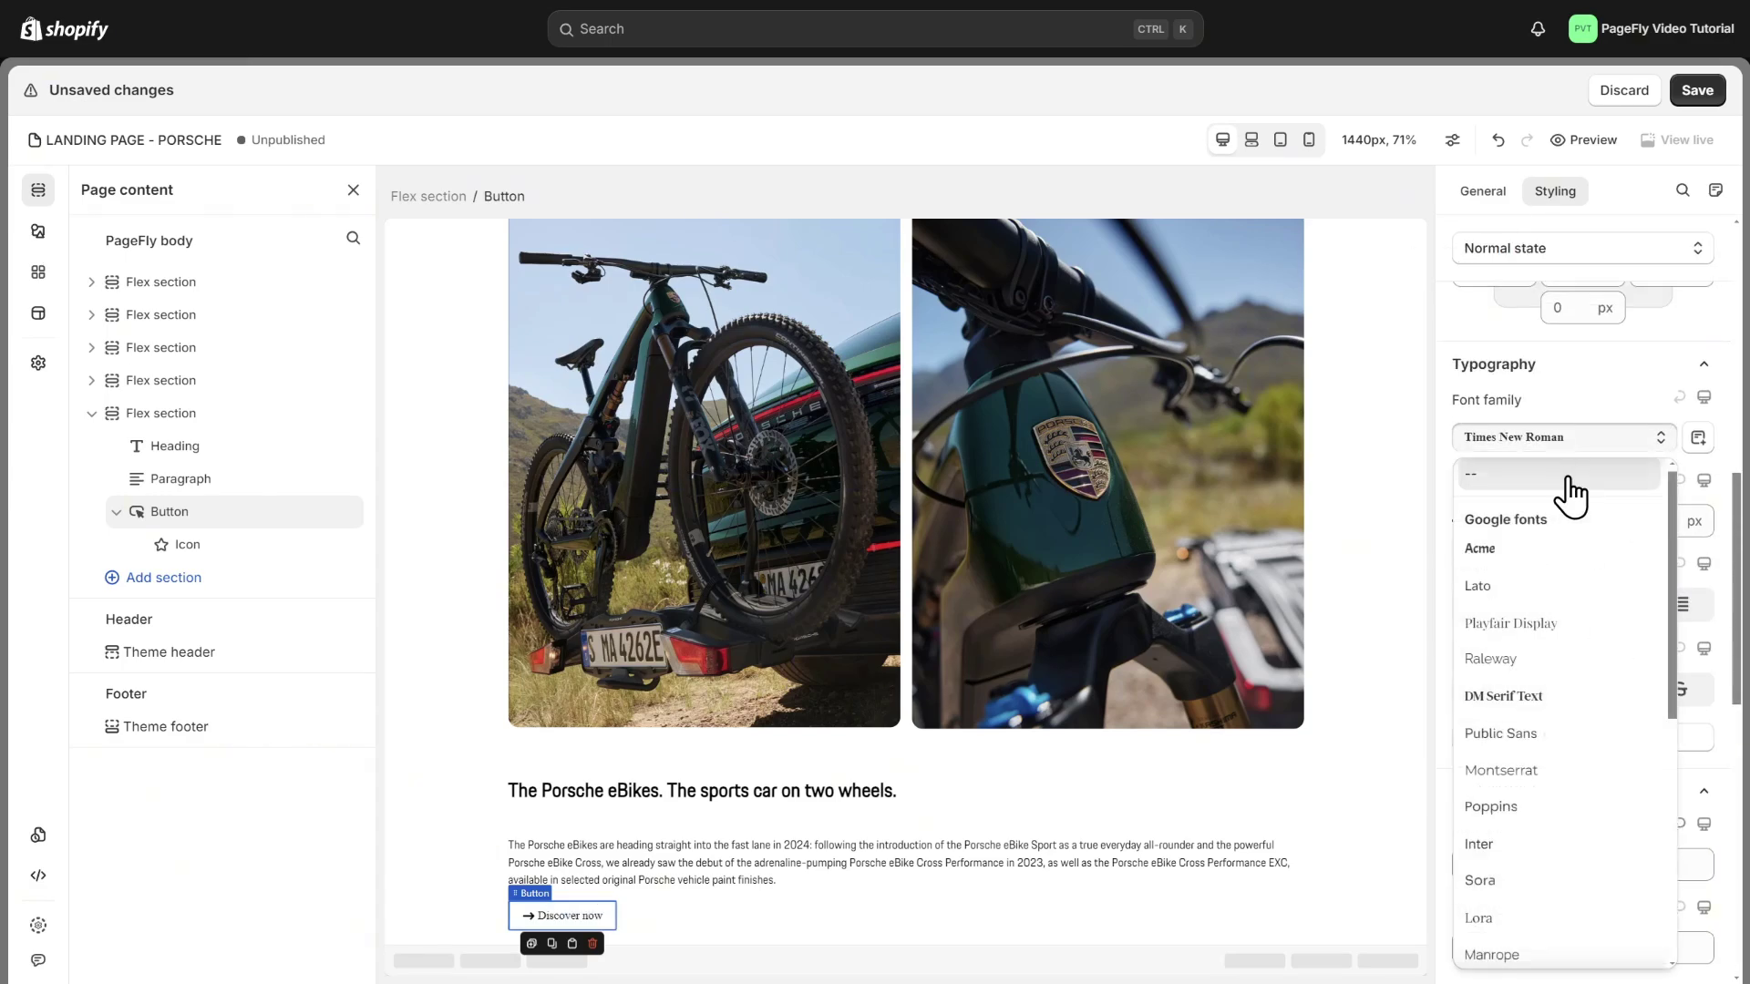
{"action": "scroll", "coordinate": [1560, 729], "scroll_direction": "down", "scroll_amount": 5}
{"action": "left_click", "coordinate": [1502, 795]}
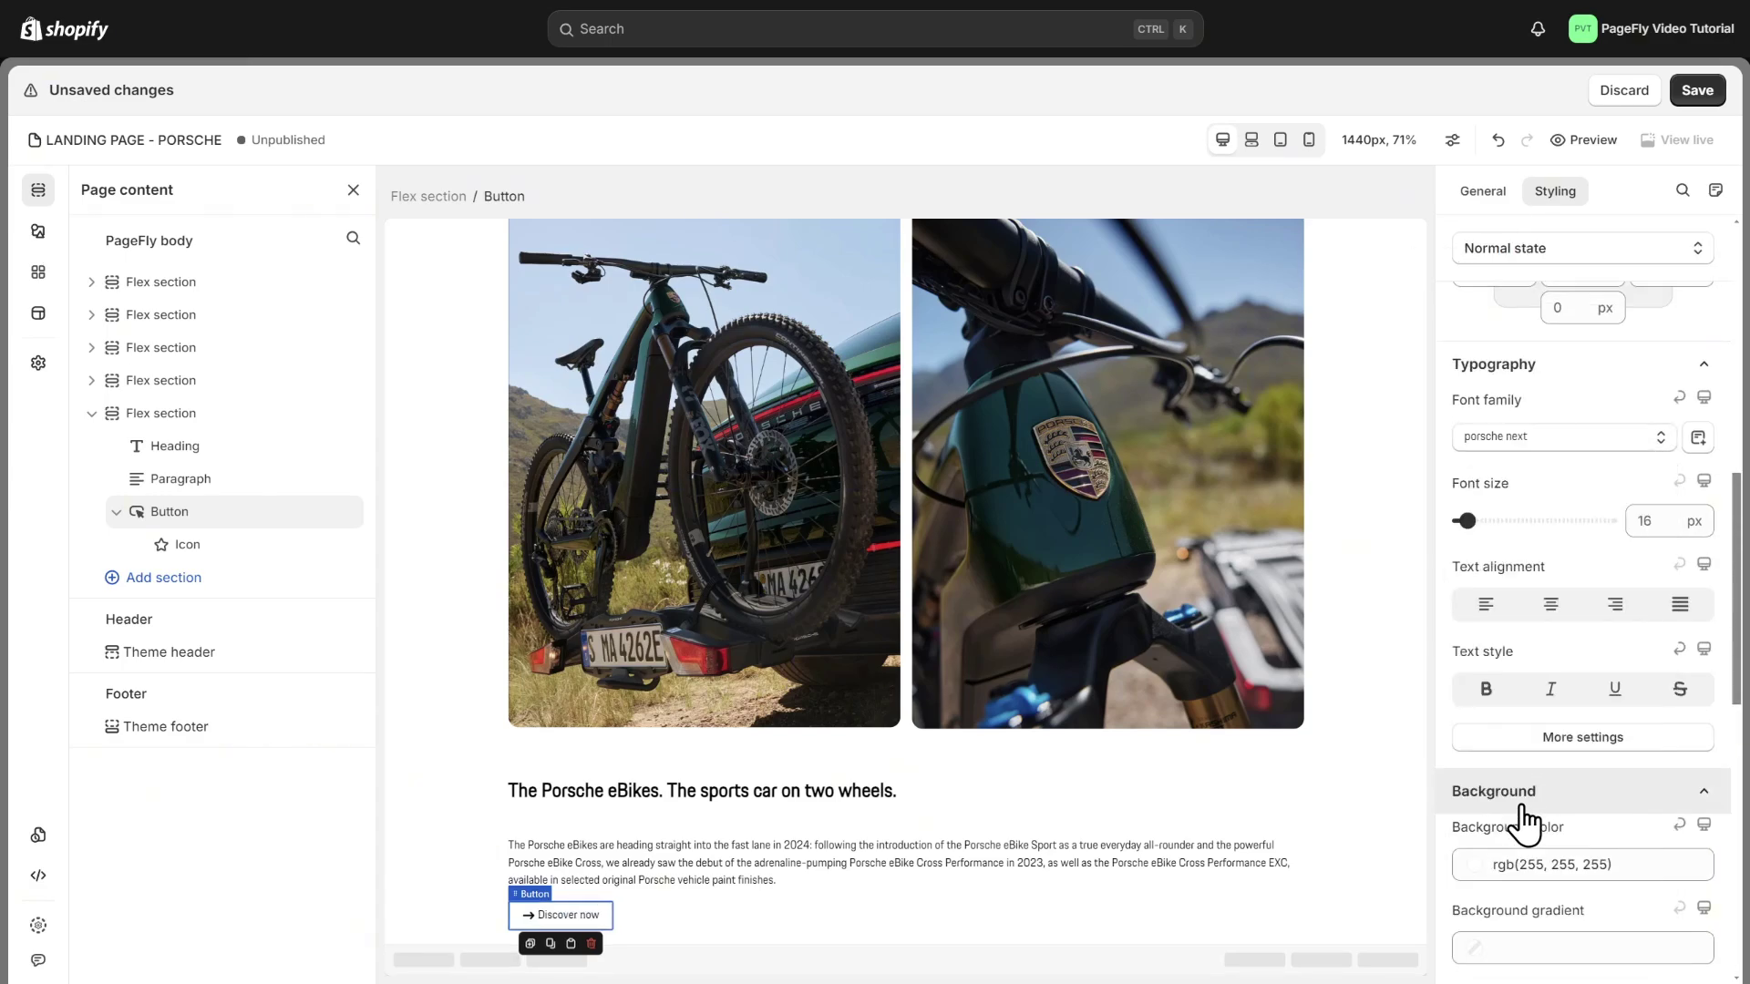
Give the button's mouse-over state a faint grey background.
{"action": "left_click", "coordinate": [1574, 250]}
{"action": "left_click", "coordinate": [1550, 329]}
{"action": "scroll", "coordinate": [1608, 847], "scroll_direction": "down", "scroll_amount": 2}
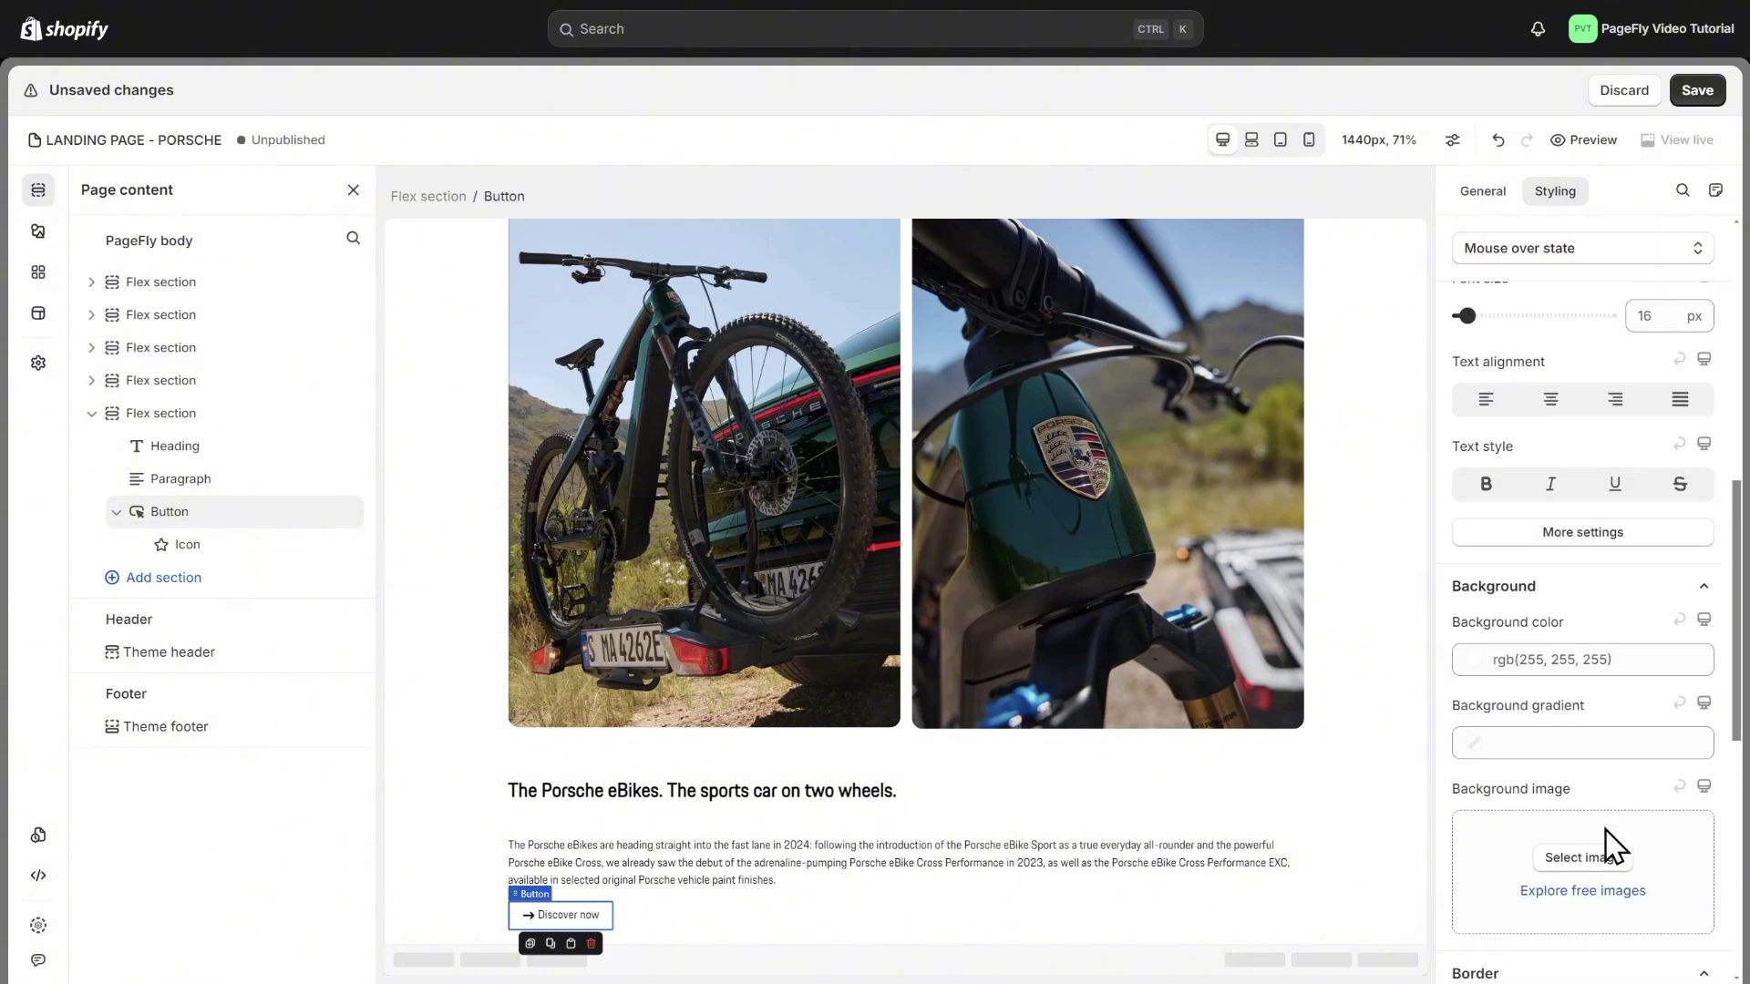
{"action": "left_click", "coordinate": [1629, 660]}
{"action": "left_click", "coordinate": [1645, 715]}
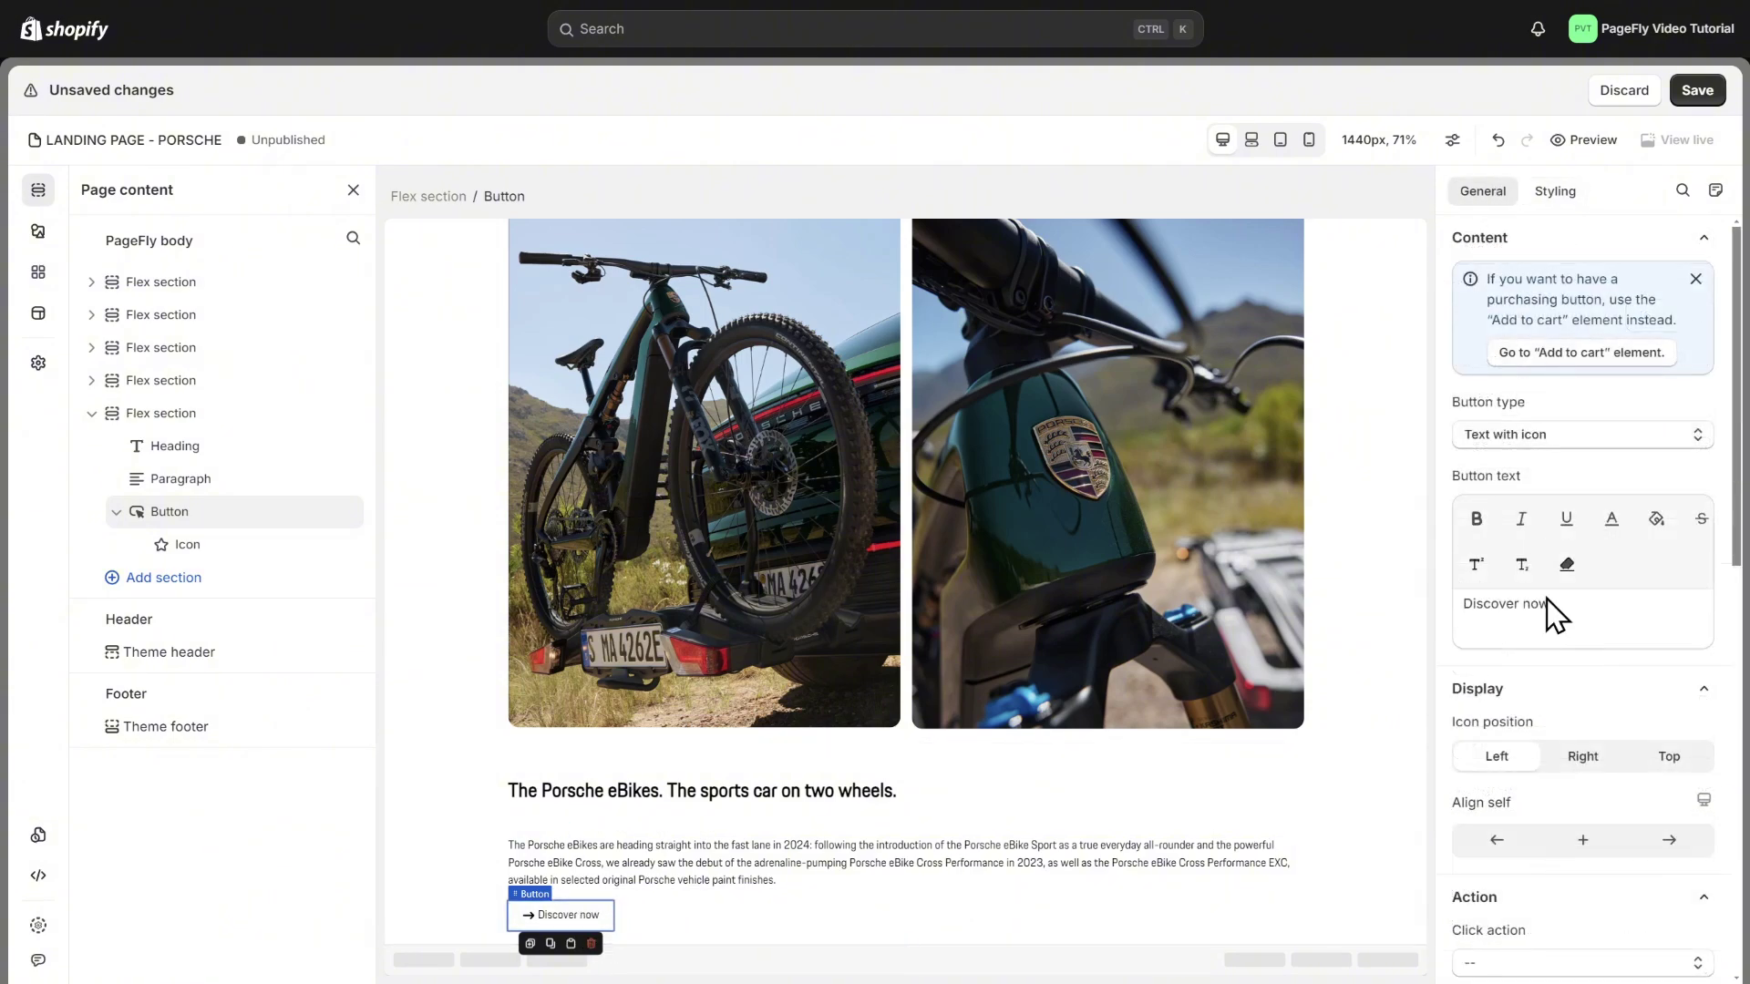
Make the button Go to URL, linking to the Porsche e-bikes shop page.
{"action": "scroll", "coordinate": [1553, 638], "scroll_direction": "down", "scroll_amount": 4}
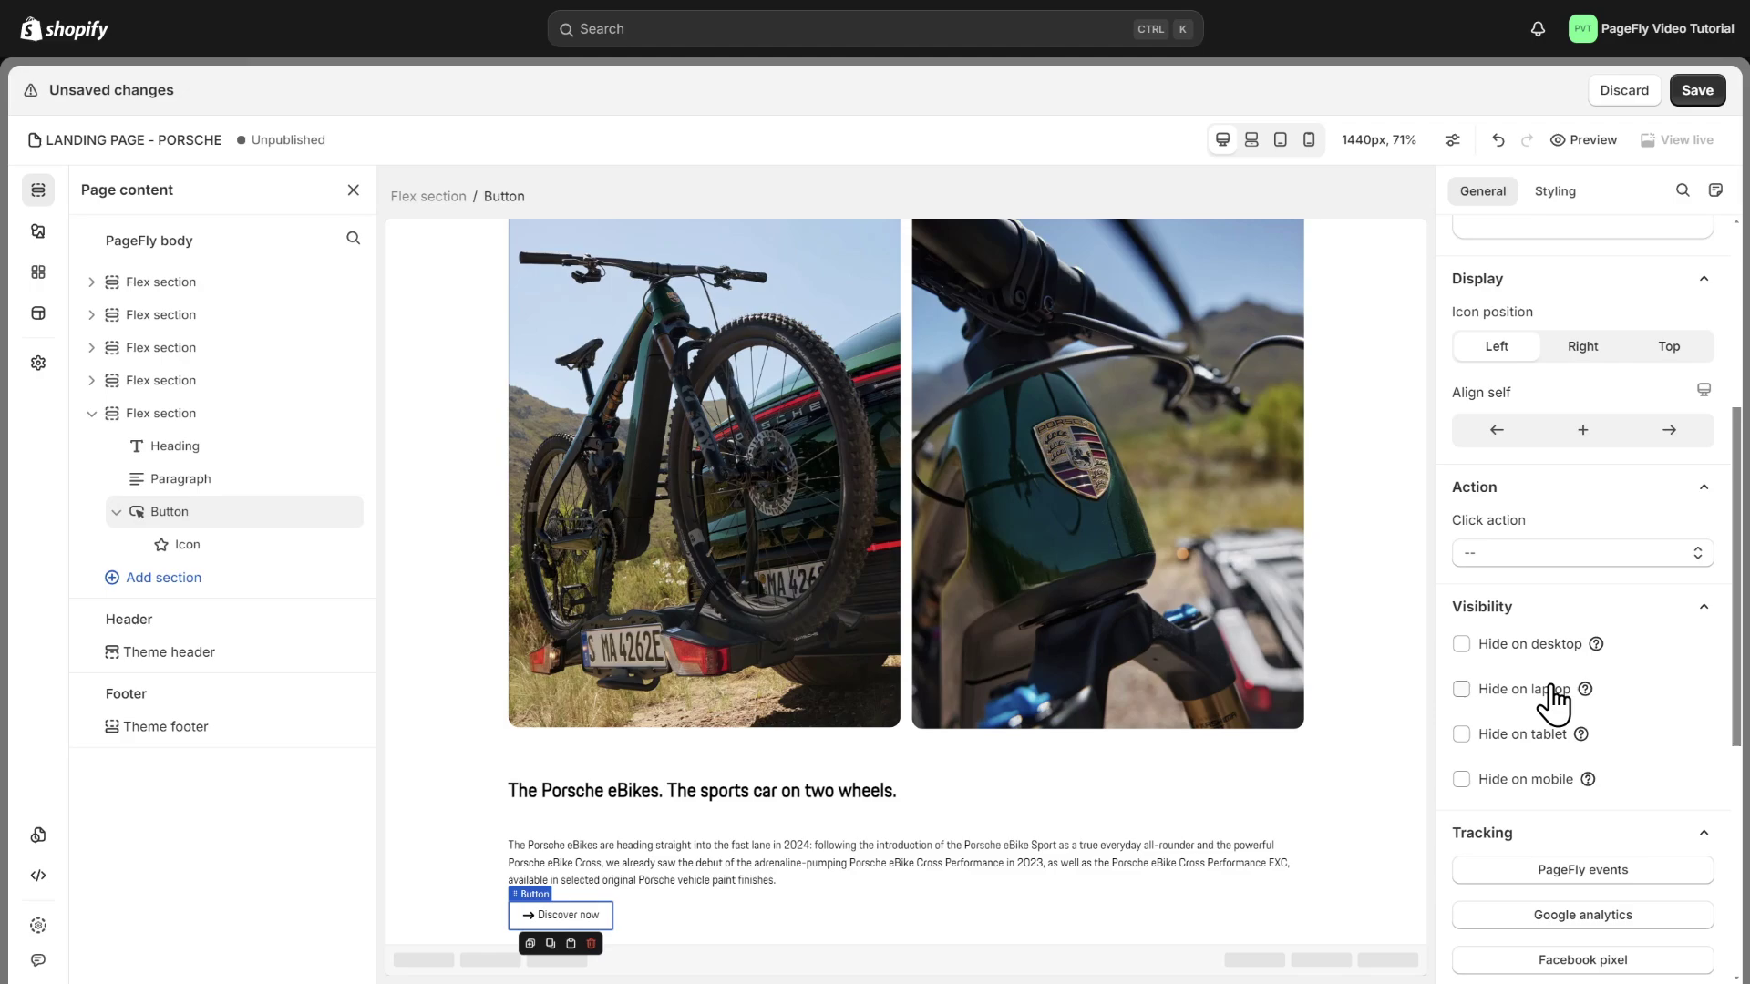
{"action": "left_click", "coordinate": [1551, 556]}
{"action": "left_click", "coordinate": [1505, 622]}
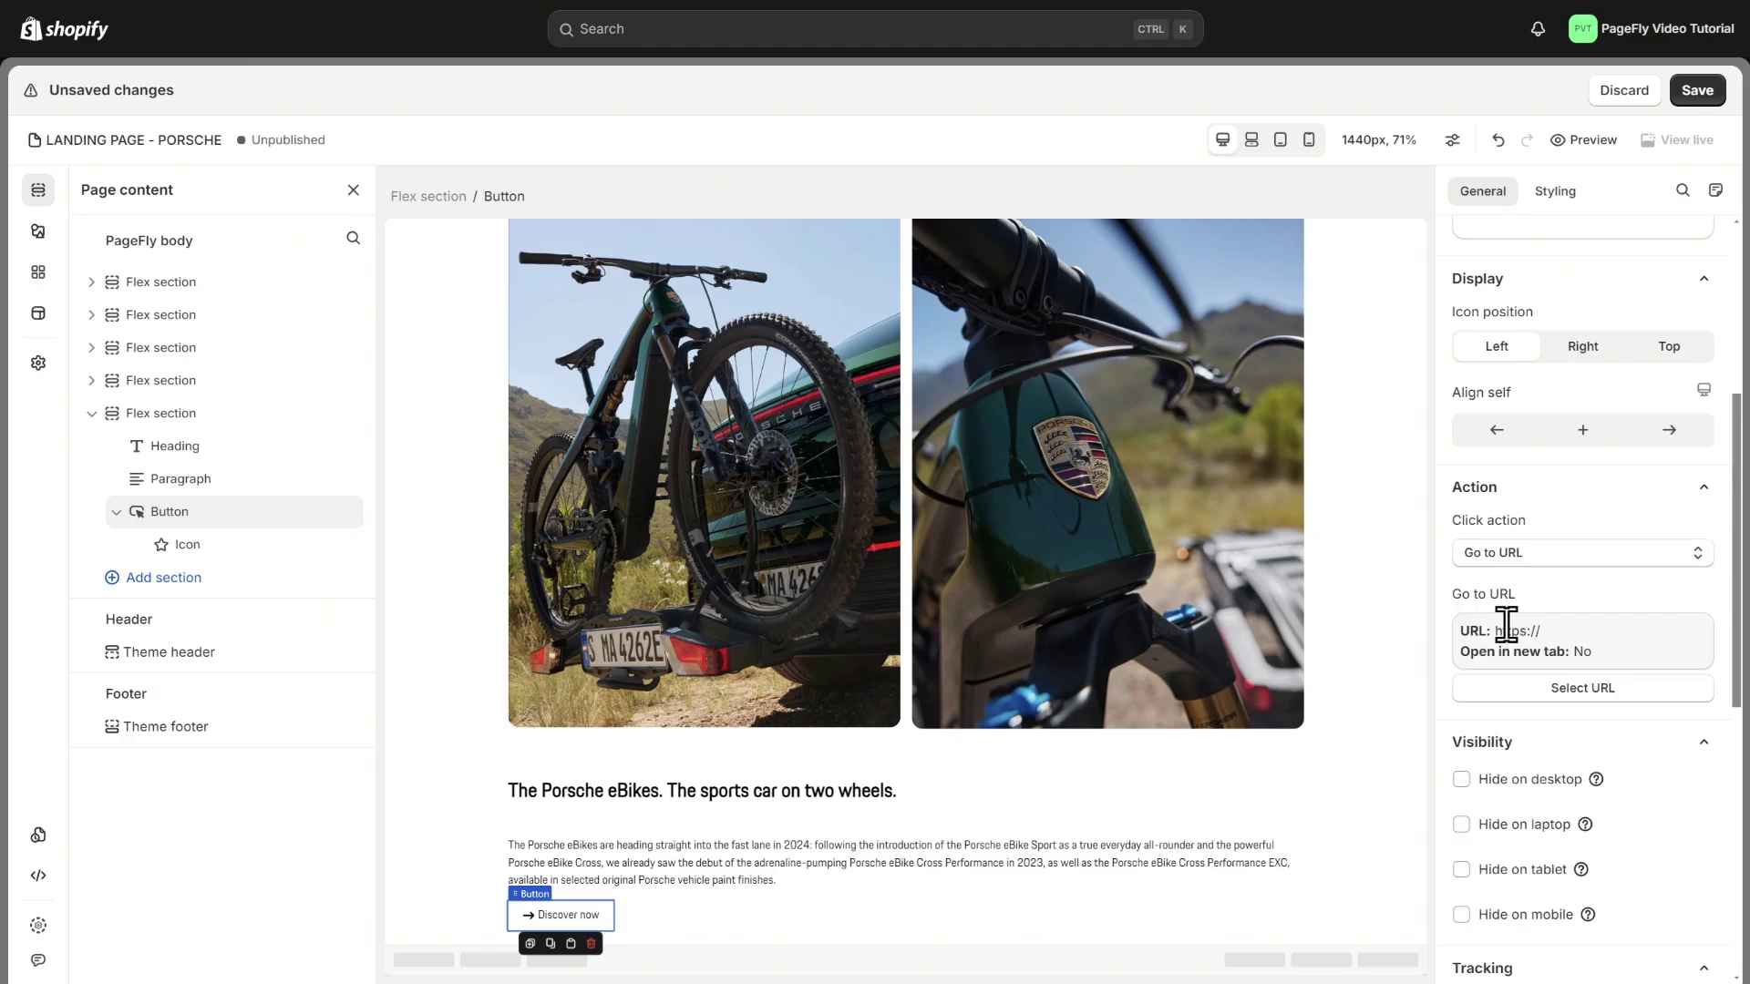
{"action": "left_click", "coordinate": [1575, 690]}
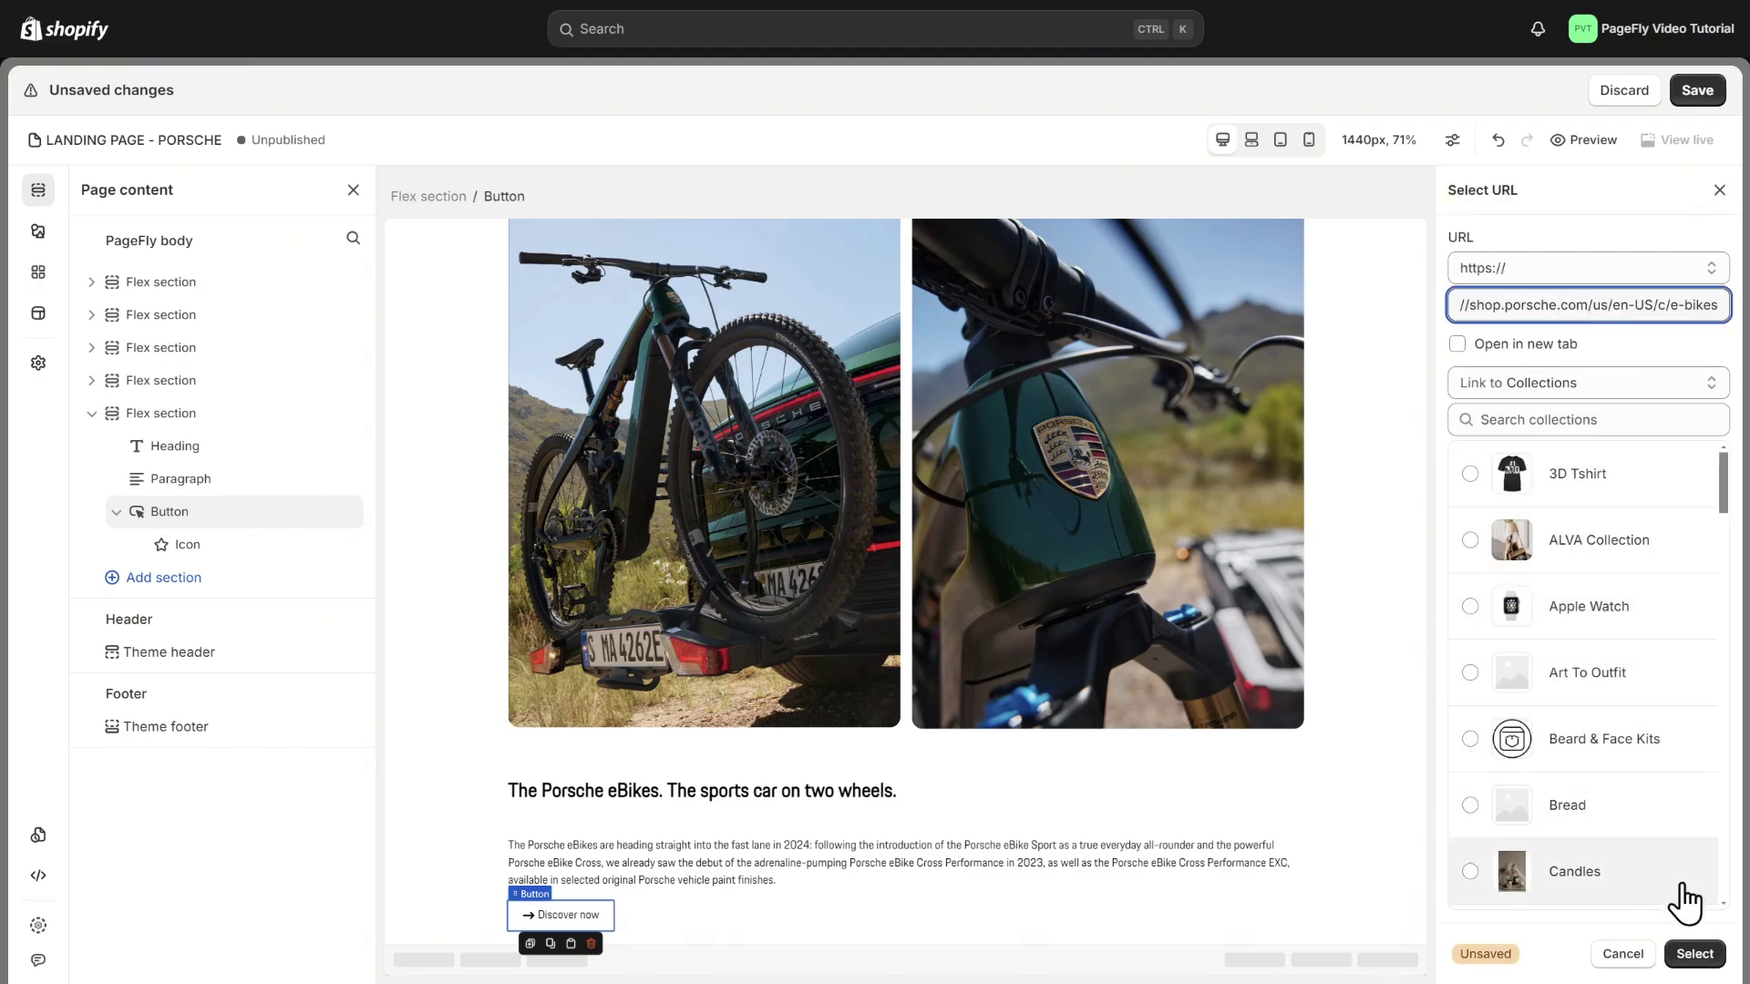
{"action": "left_click", "coordinate": [1694, 954]}
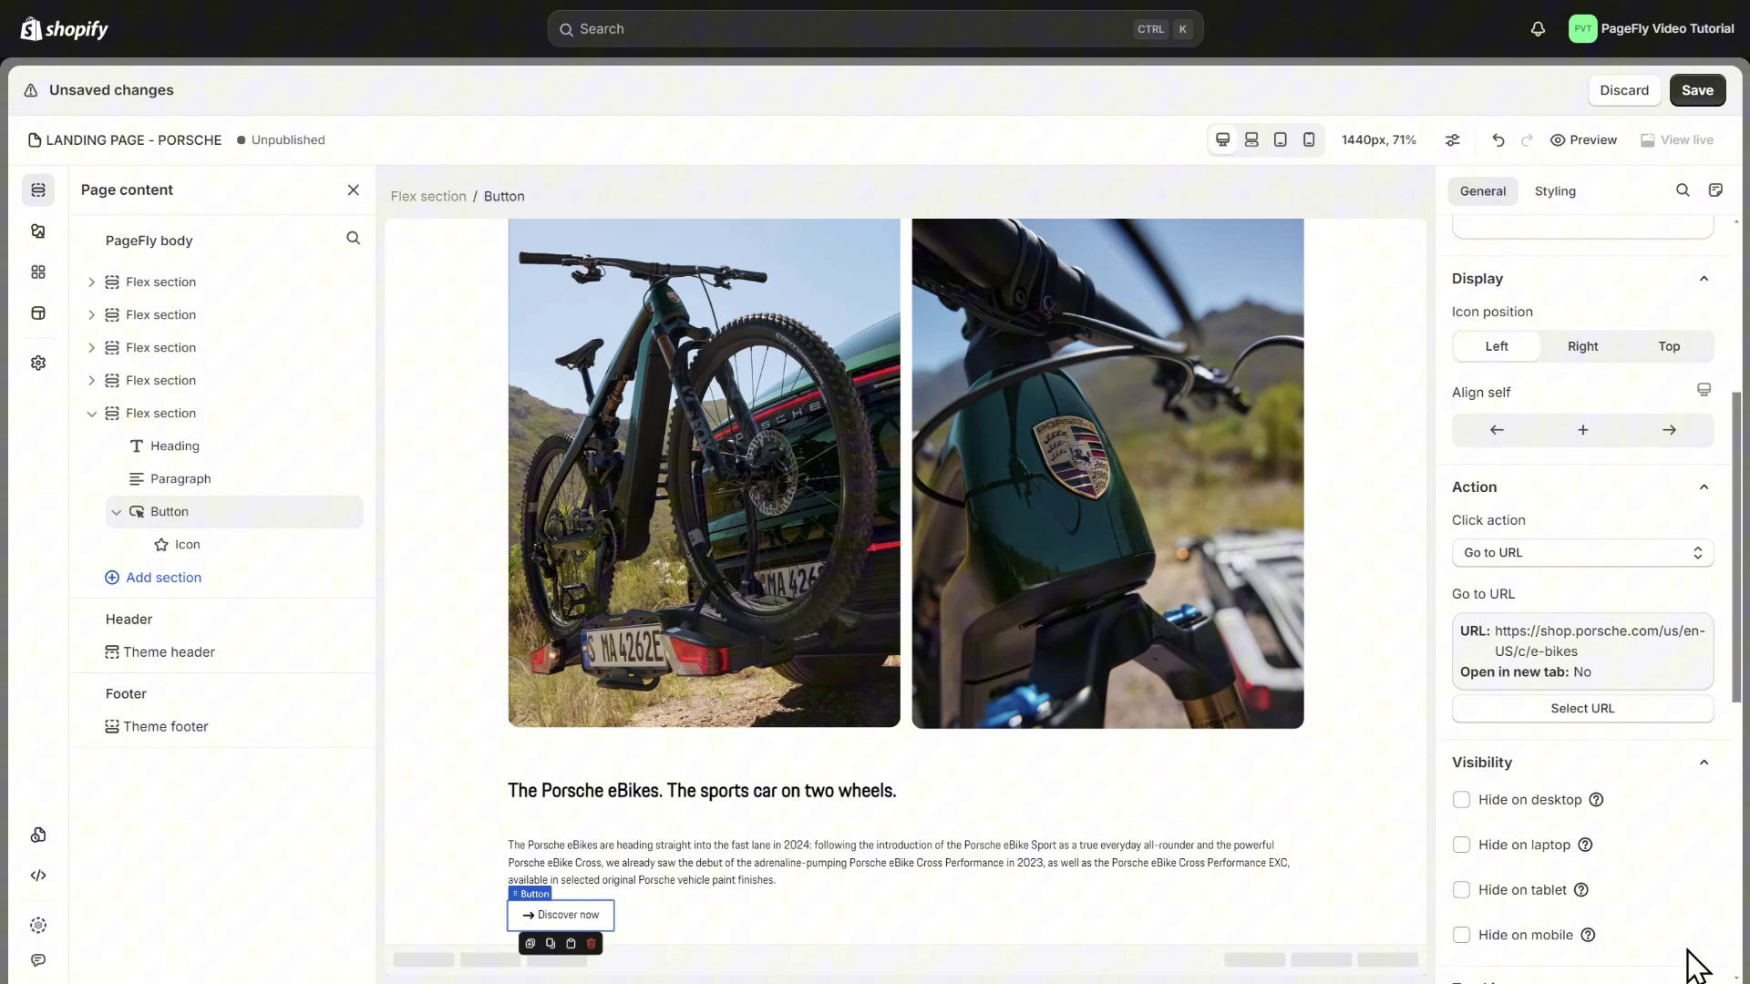
{"action": "left_click", "coordinate": [1393, 863]}
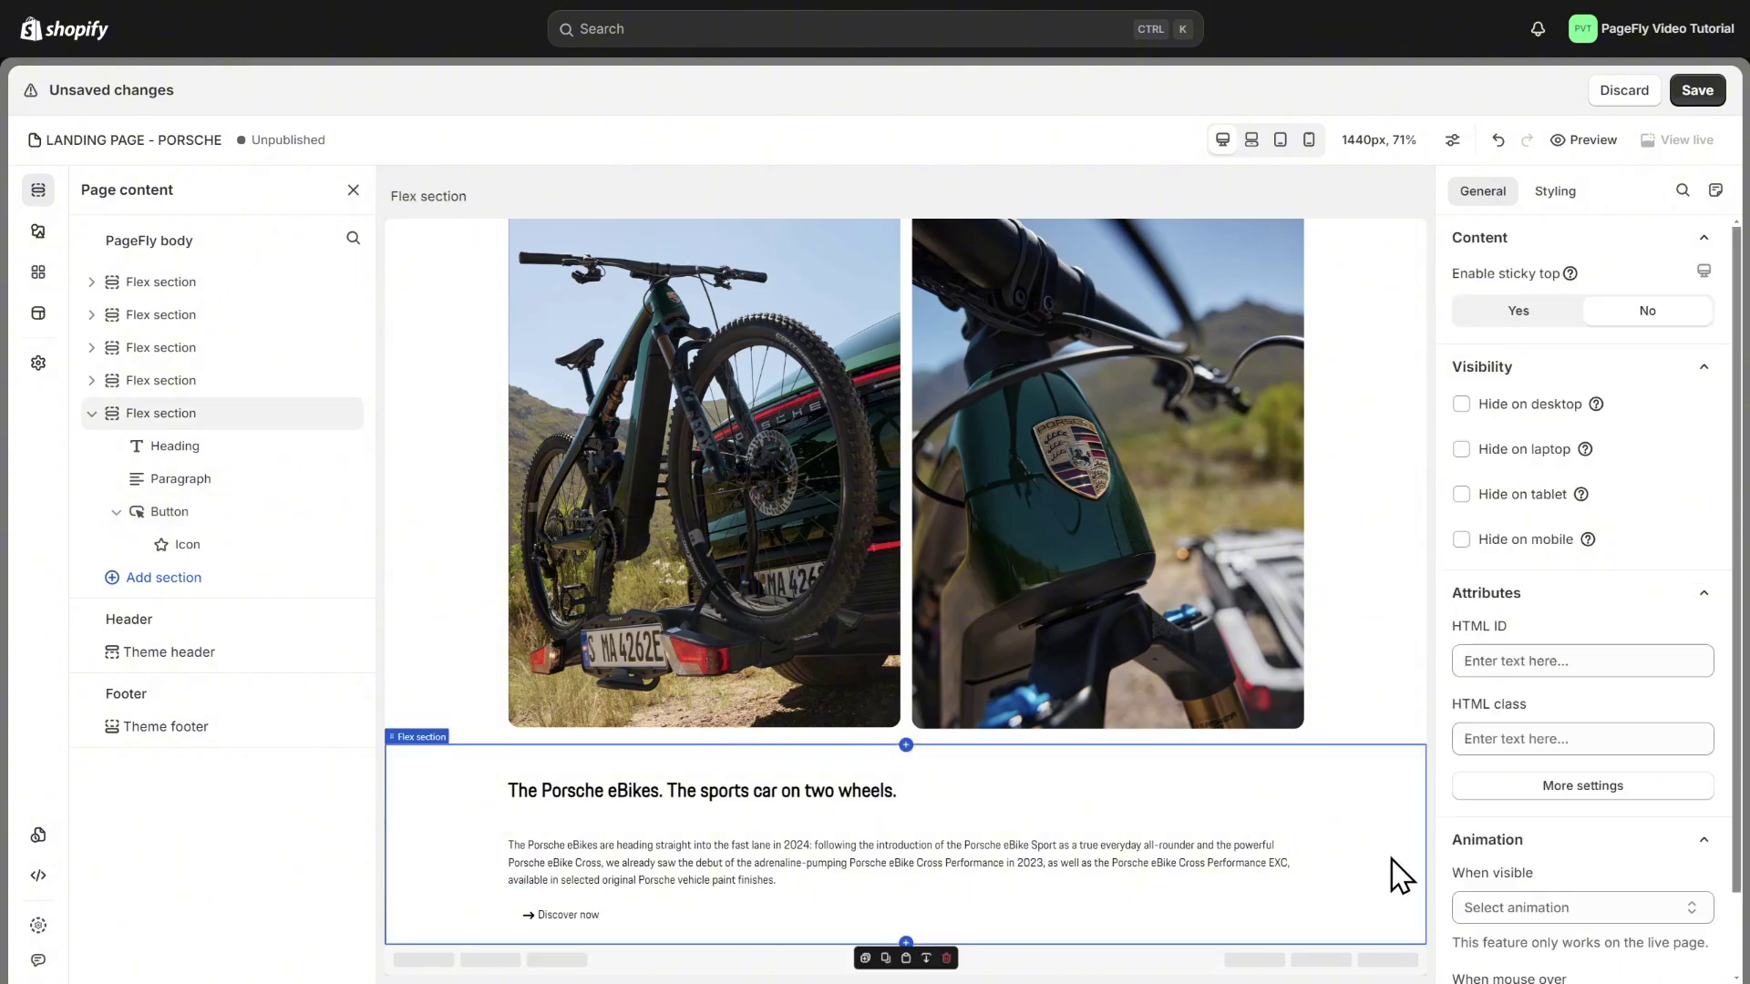
Set the intro section's Align items to center.
{"action": "left_click", "coordinate": [1558, 194]}
{"action": "scroll", "coordinate": [1543, 605], "scroll_direction": "up", "scroll_amount": 5}
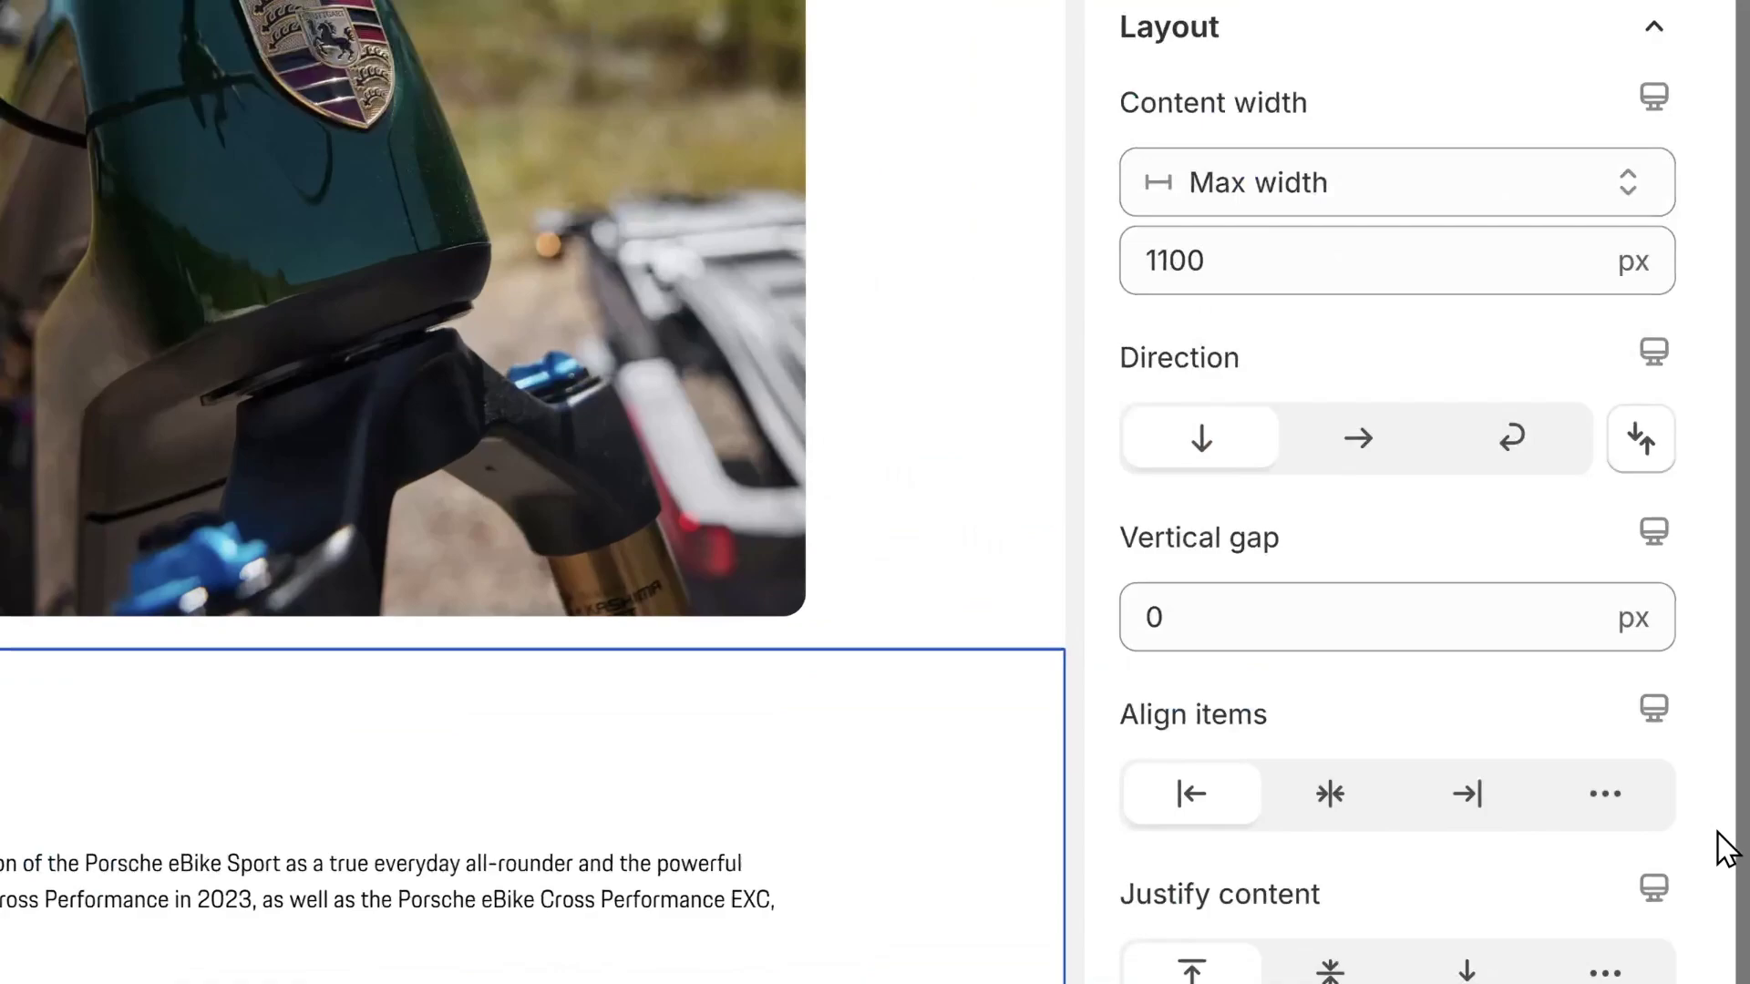
{"action": "left_click", "coordinate": [1351, 797]}
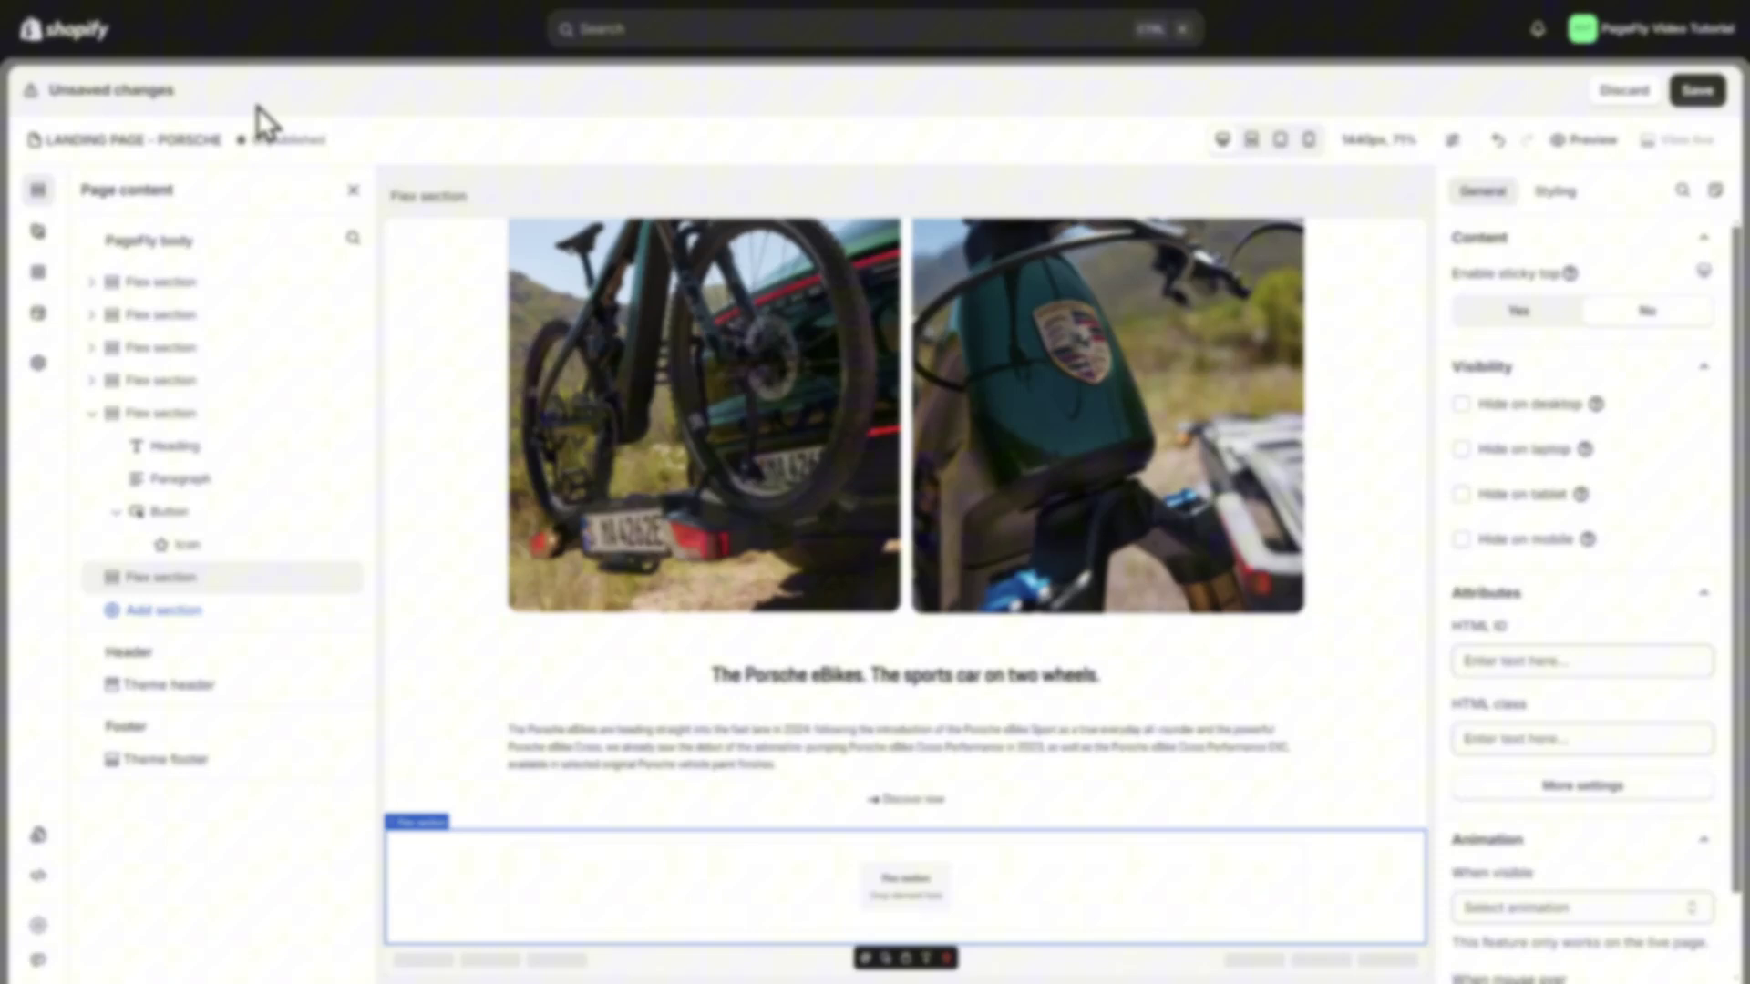
Add an HTML video playing the Carmine Red 1201.mp4 clip, then a 1/2 two-column section below.
{"action": "left_click", "coordinate": [60, 239]}
{"action": "left_click_drag", "start_coordinate": [447, 248], "coordinate": [916, 865]}
{"action": "scroll", "coordinate": [902, 802], "scroll_direction": "down", "scroll_amount": 3}
{"action": "left_click", "coordinate": [1514, 461]}
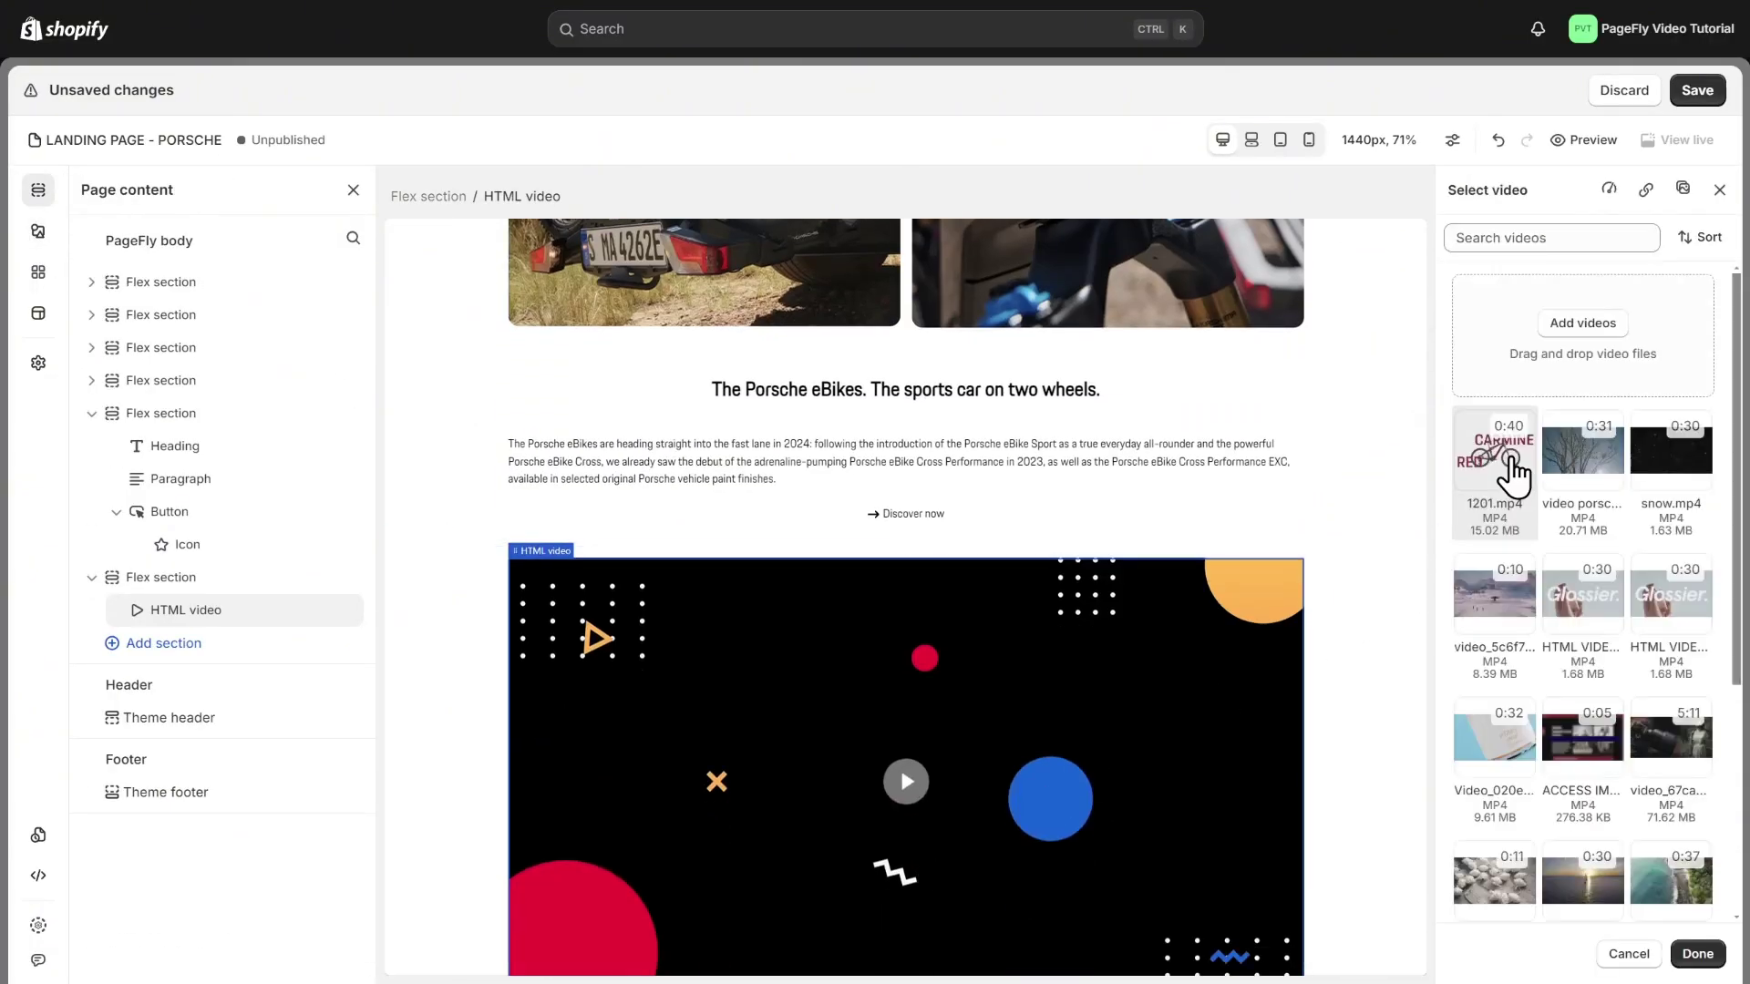
{"action": "left_click", "coordinate": [1497, 470]}
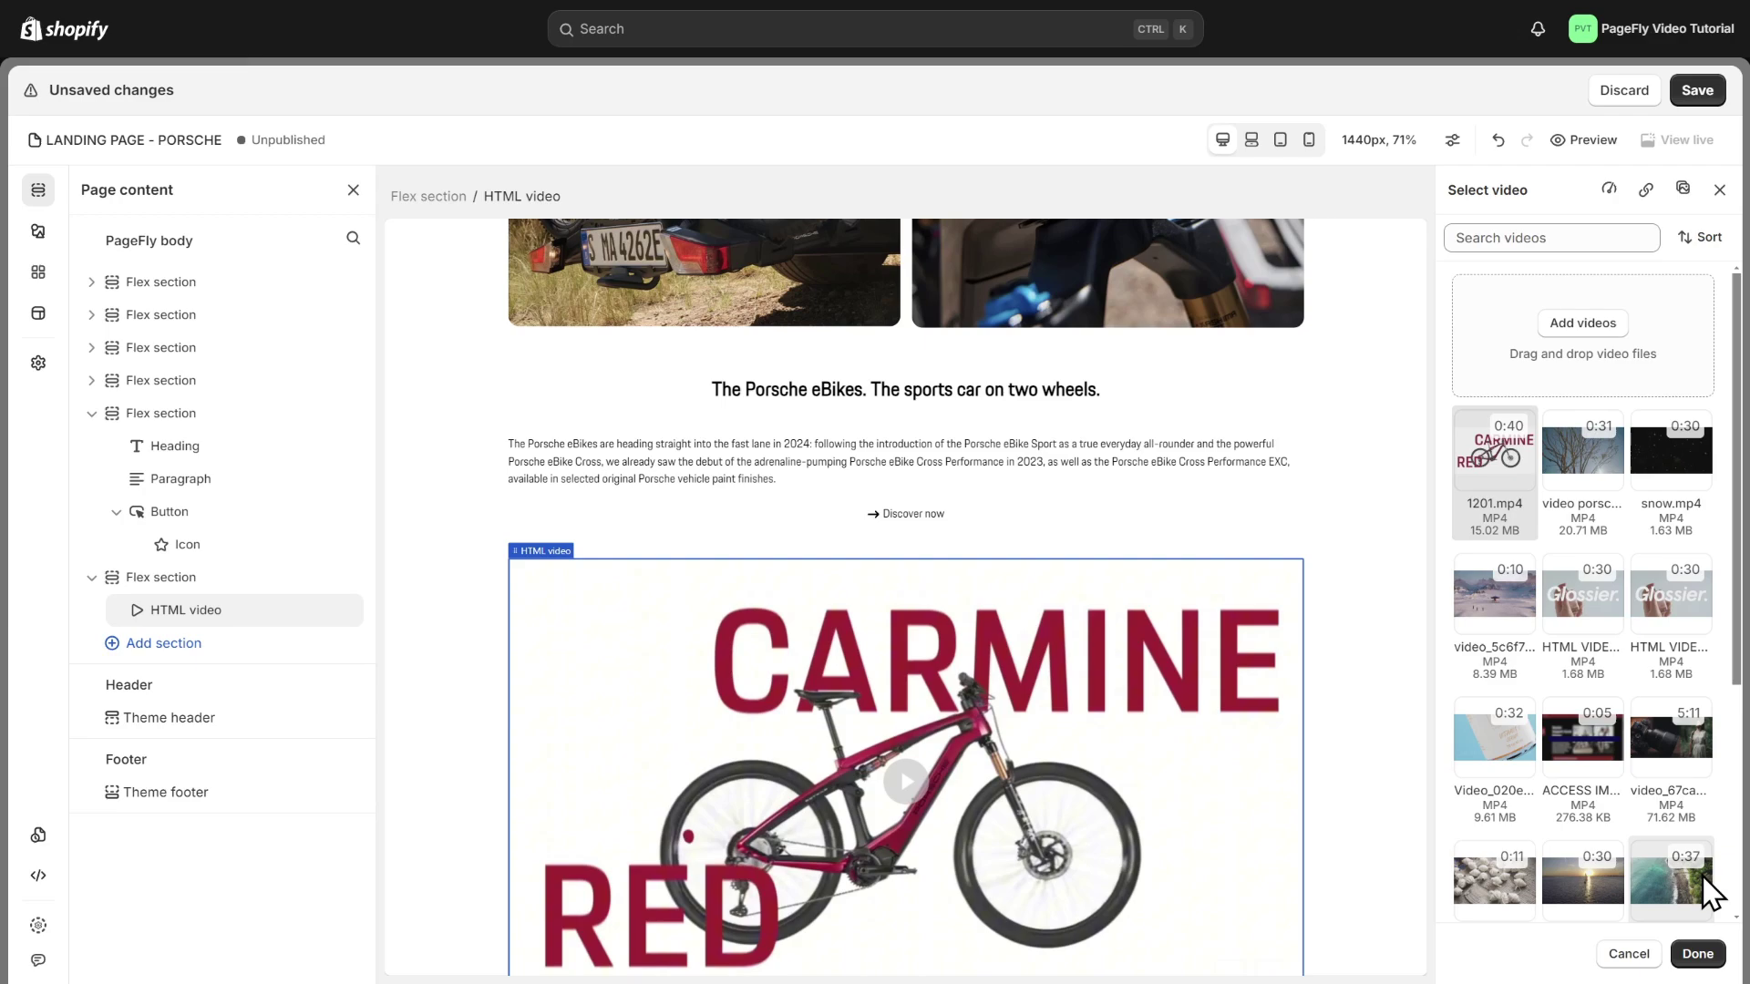
{"action": "left_click", "coordinate": [1696, 953]}
{"action": "scroll", "coordinate": [1355, 793], "scroll_direction": "down", "scroll_amount": 1}
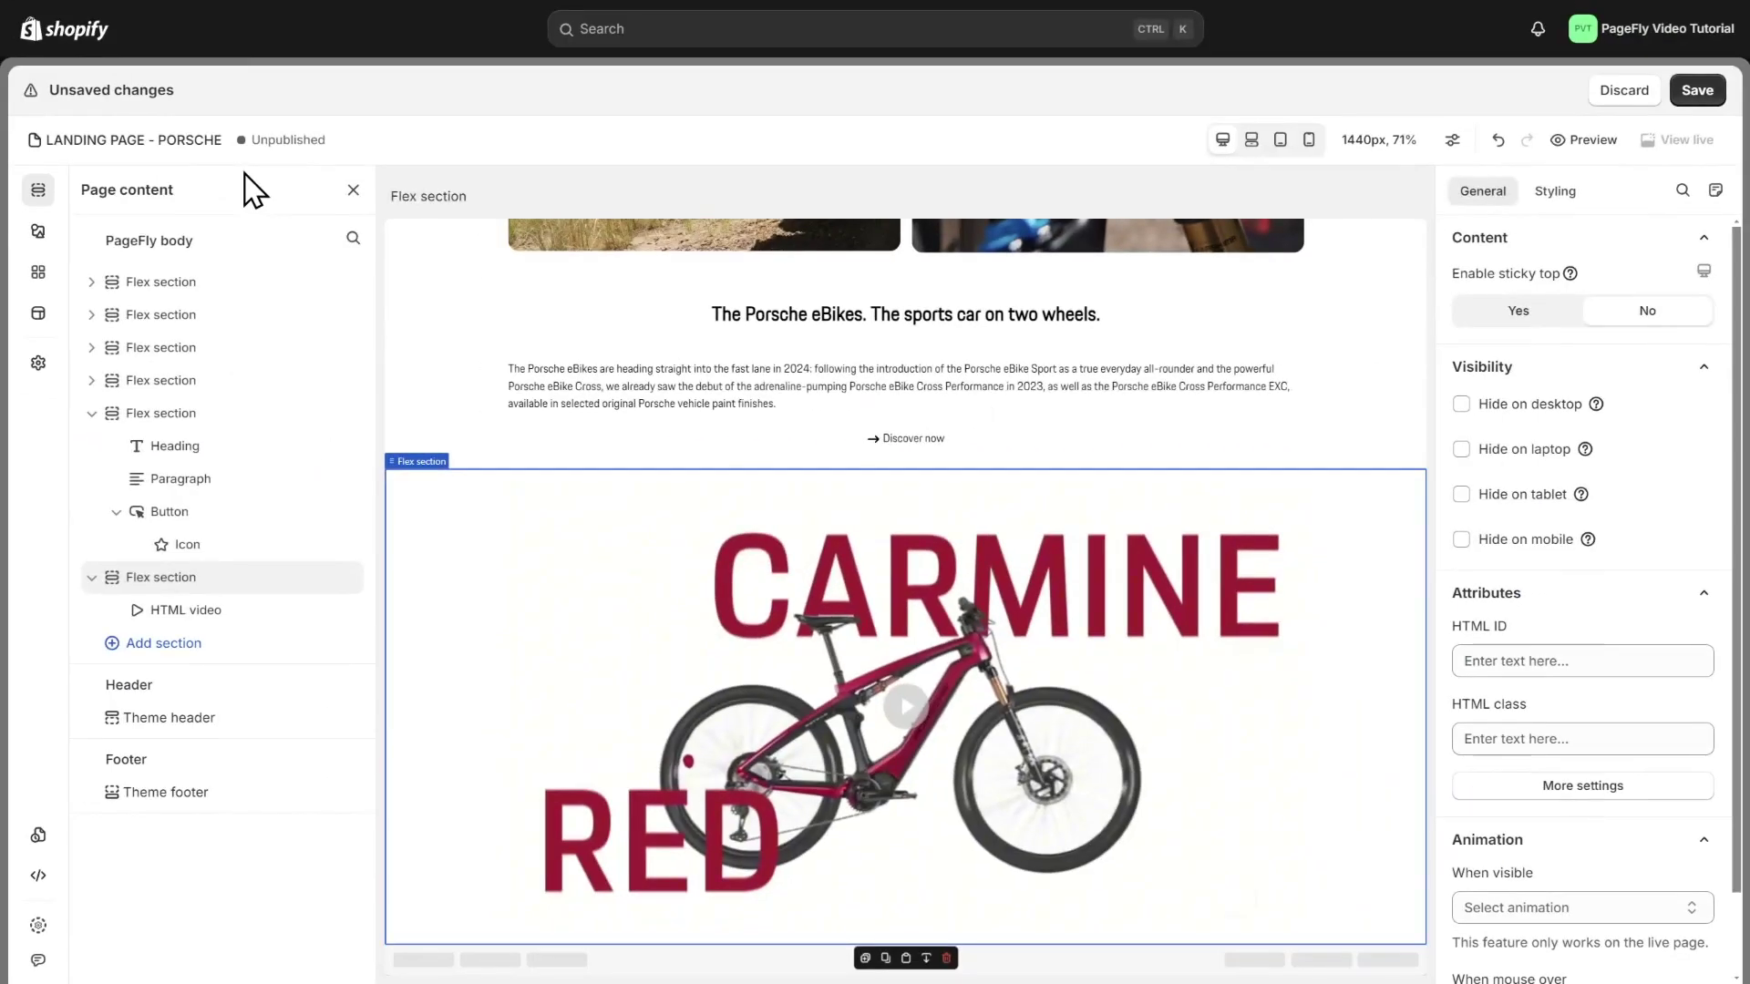
{"action": "left_click", "coordinate": [38, 232]}
{"action": "left_click_drag", "start_coordinate": [490, 397], "coordinate": [437, 957]}
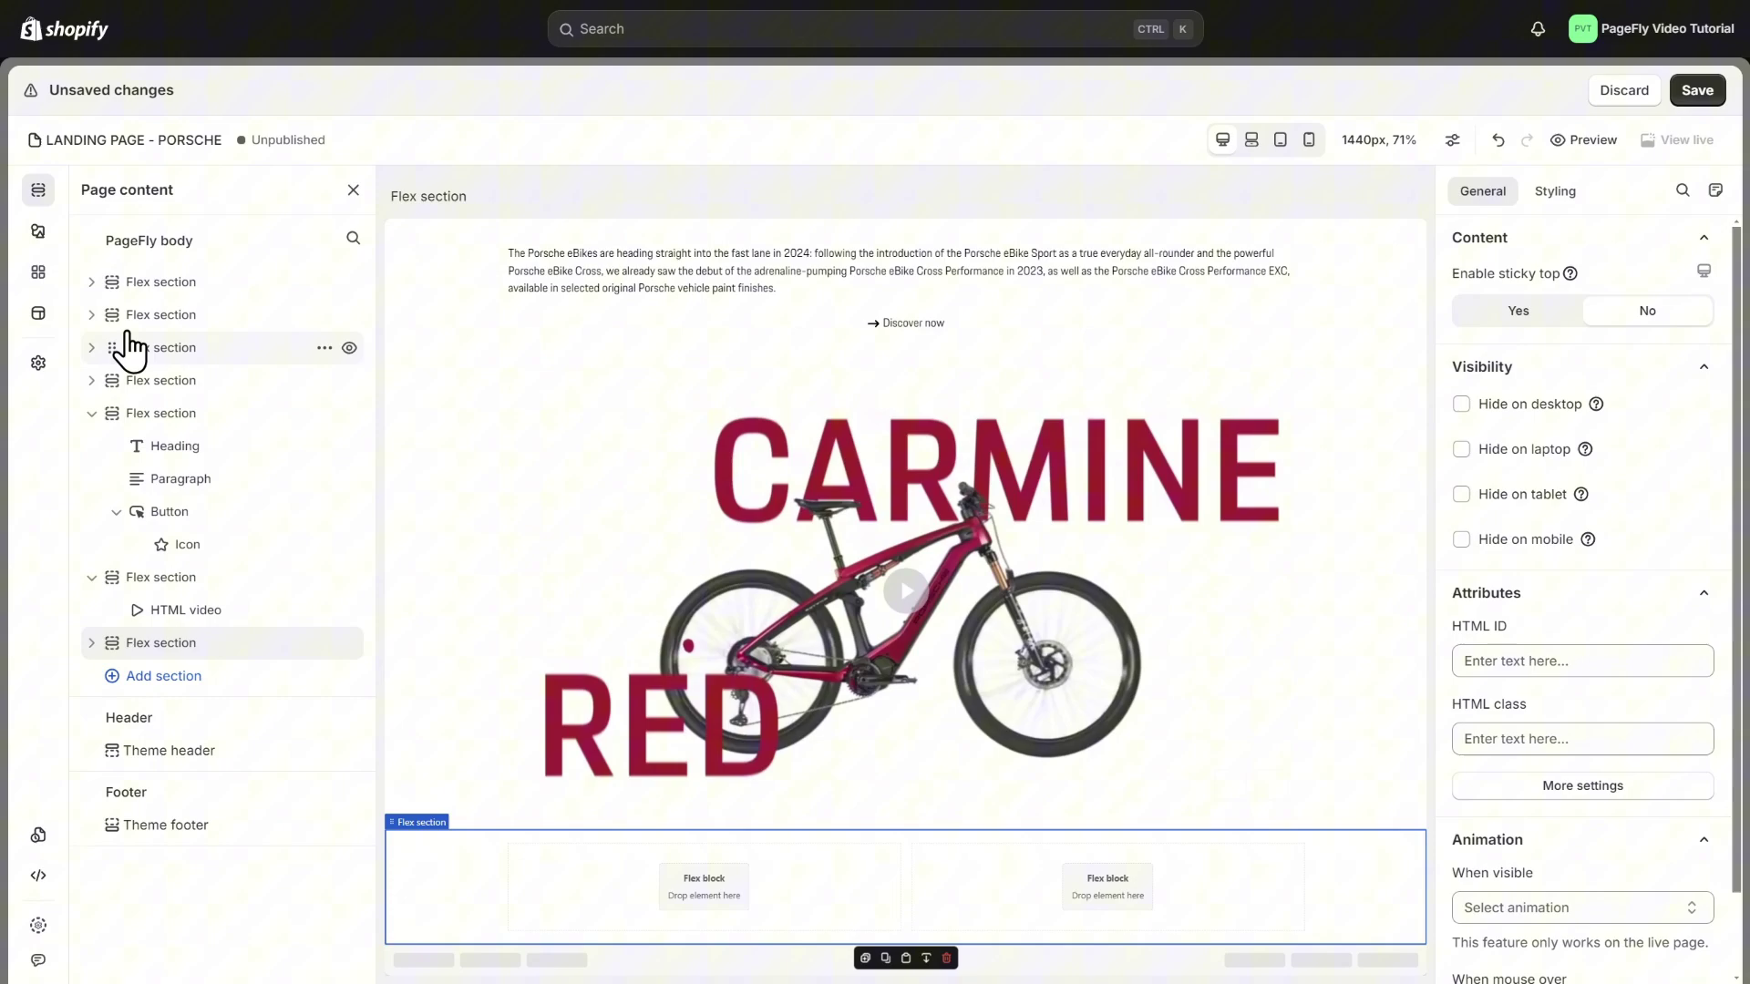
Place an image element in the left column.
{"action": "left_click", "coordinate": [39, 232]}
{"action": "scroll", "coordinate": [219, 802], "scroll_direction": "down", "scroll_amount": 3}
{"action": "left_click", "coordinate": [217, 803]}
{"action": "left_click_drag", "start_coordinate": [464, 316], "coordinate": [671, 886]}
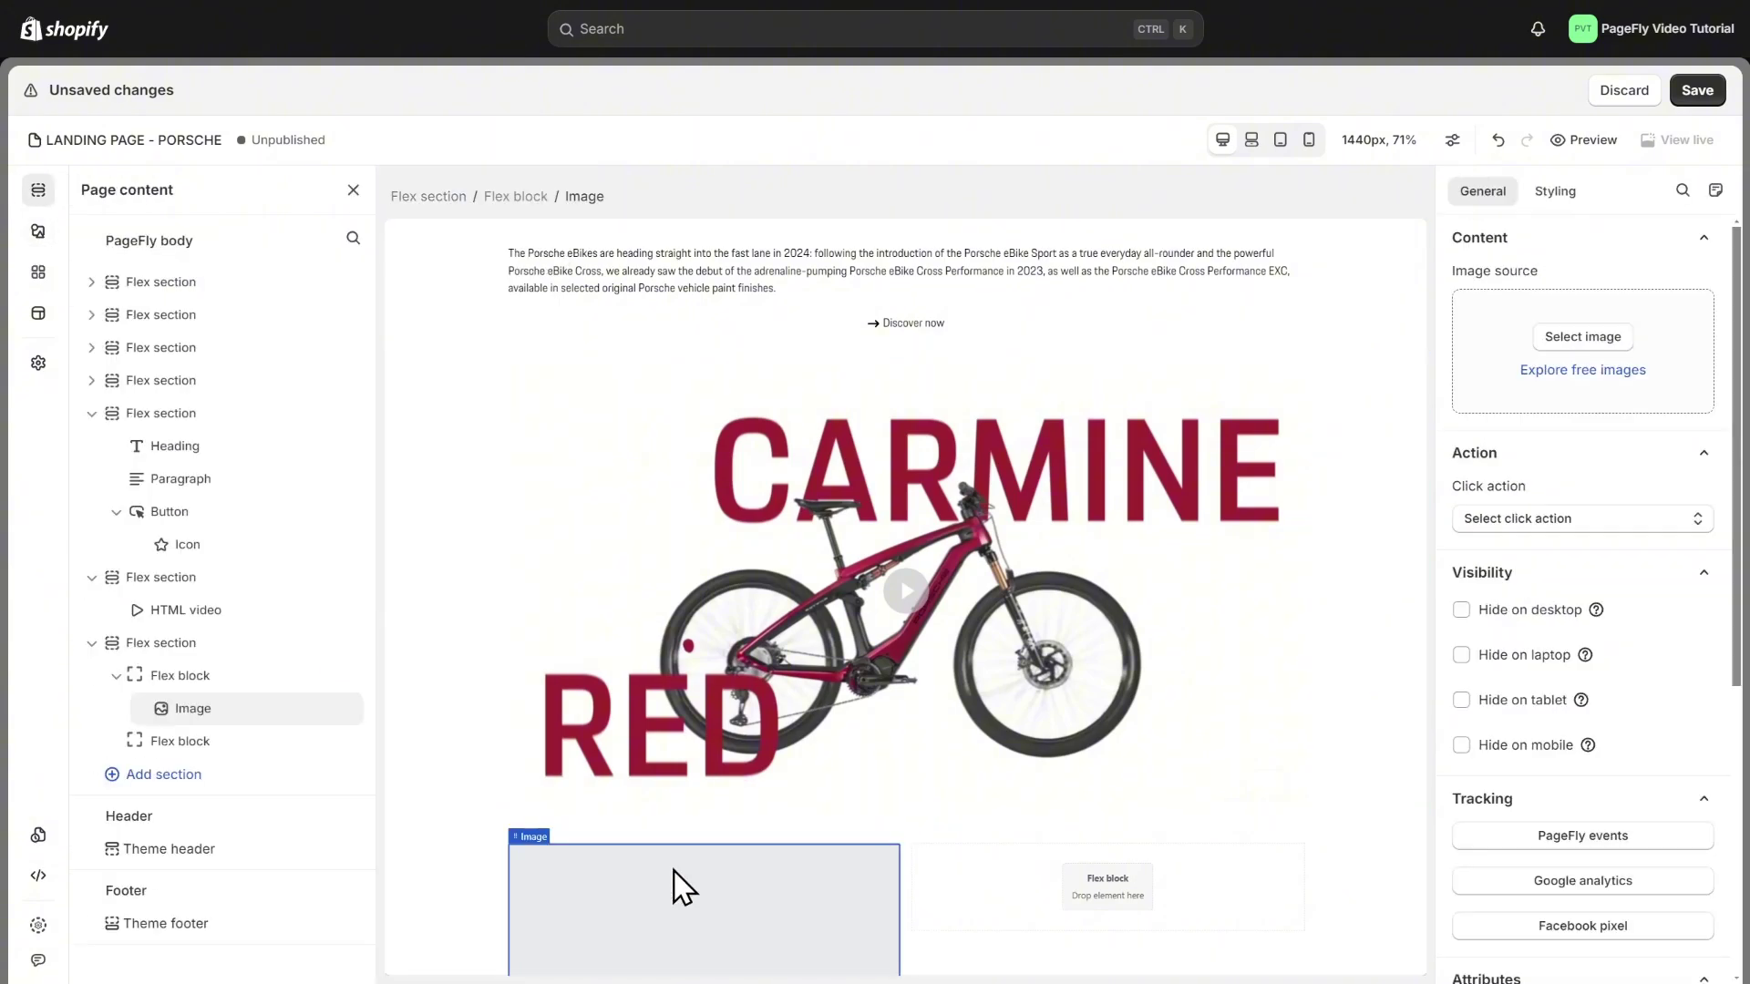
Add a heading, a paragraph and a button to the right column.
{"action": "left_click", "coordinate": [1002, 601]}
{"action": "left_click", "coordinate": [39, 232]}
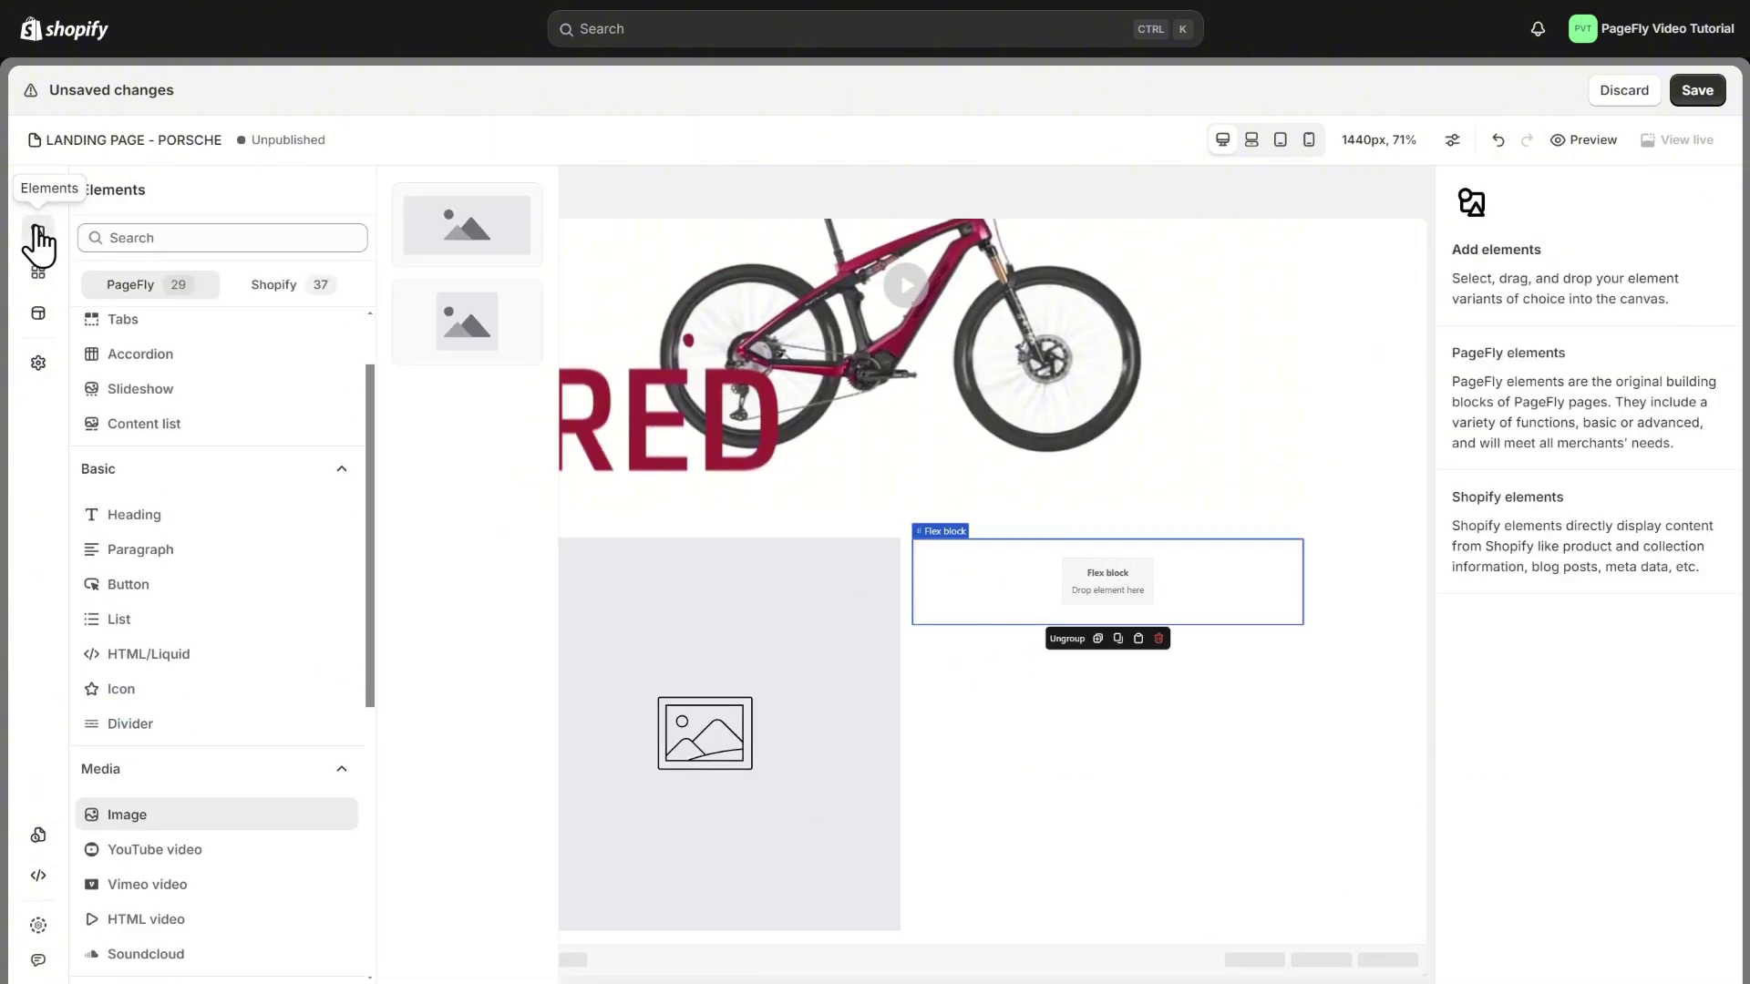
{"action": "scroll", "coordinate": [203, 593], "scroll_direction": "down", "scroll_amount": 5}
{"action": "scroll", "coordinate": [204, 781], "scroll_direction": "up", "scroll_amount": 4}
{"action": "left_click", "coordinate": [216, 406]}
{"action": "left_click_drag", "start_coordinate": [466, 225], "coordinate": [965, 625]}
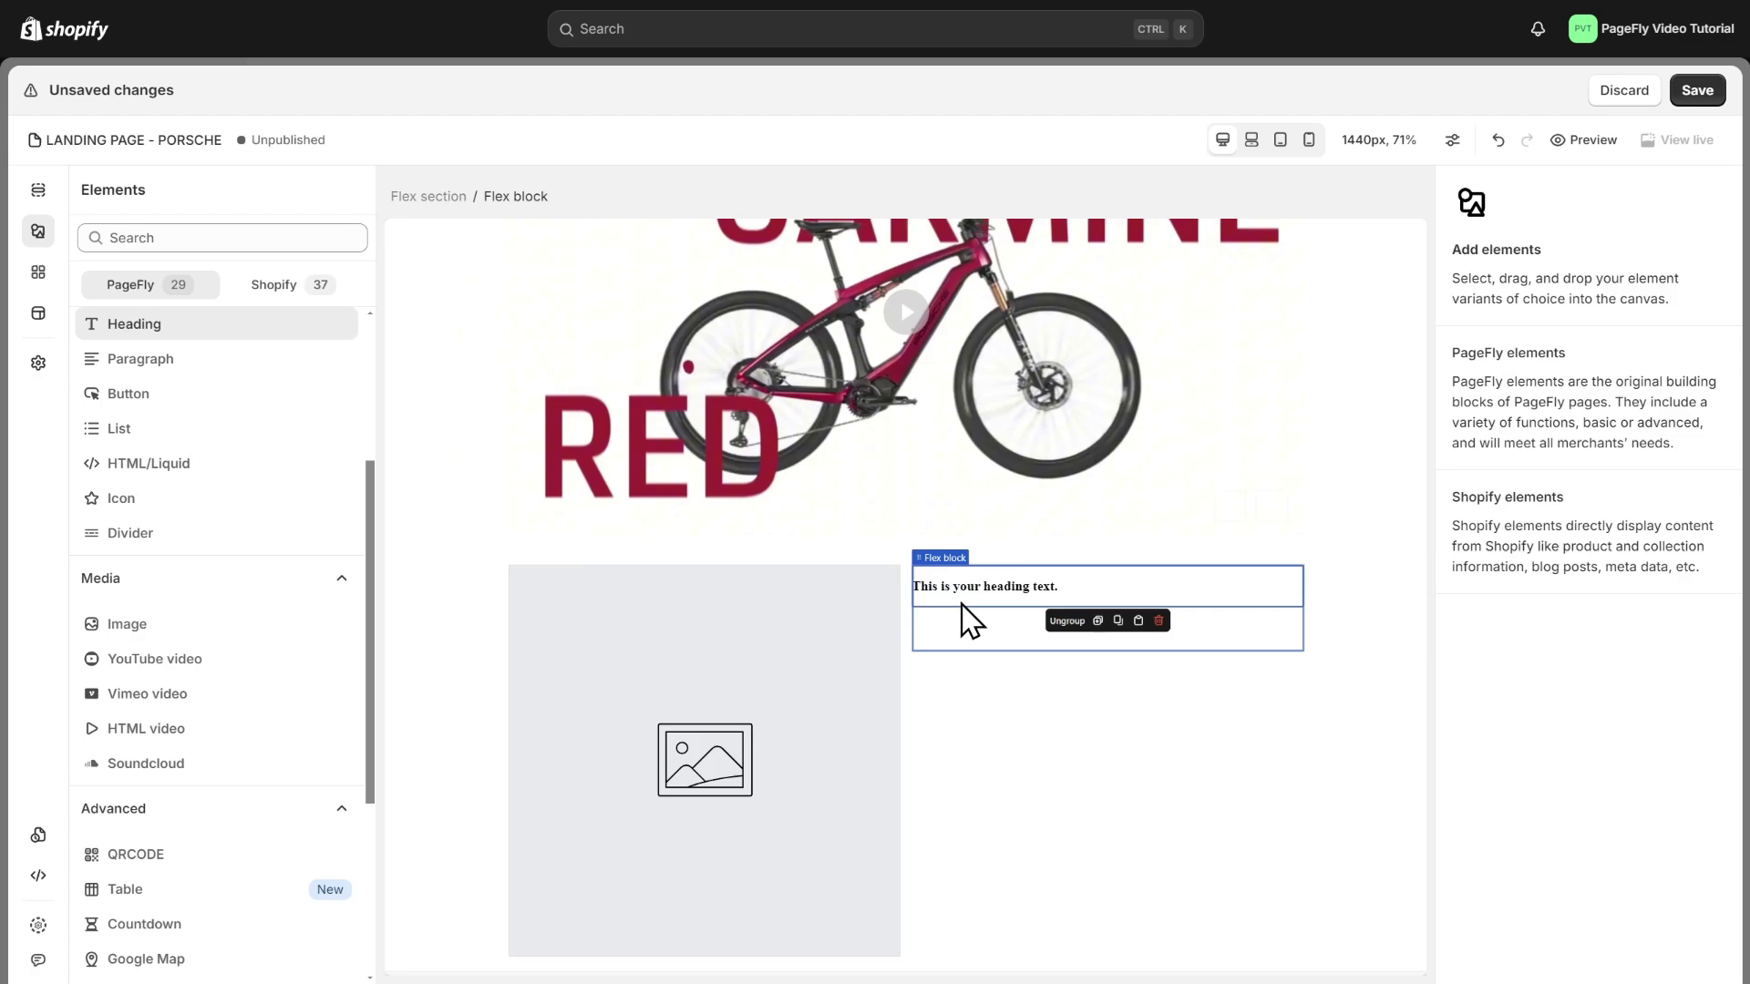
{"action": "left_click", "coordinate": [38, 232]}
{"action": "left_click", "coordinate": [161, 354]}
{"action": "left_click_drag", "start_coordinate": [467, 225], "coordinate": [1030, 602]}
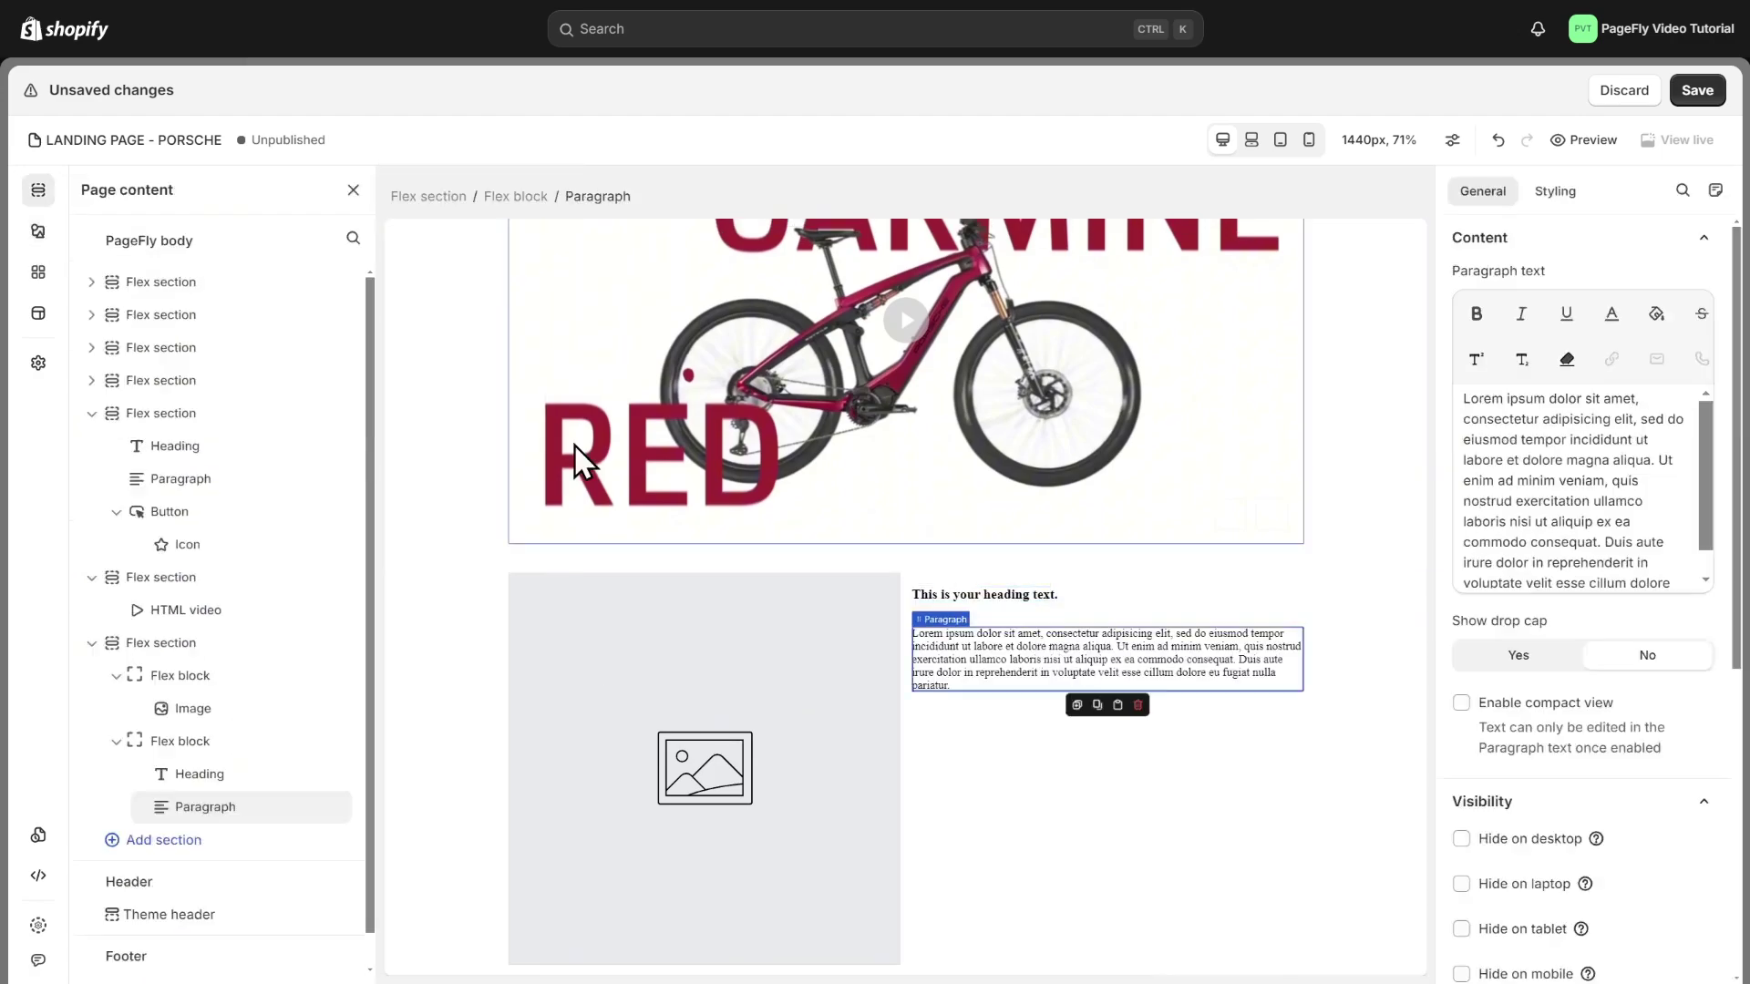
{"action": "left_click", "coordinate": [38, 233]}
{"action": "left_click", "coordinate": [128, 393]}
{"action": "left_click_drag", "start_coordinate": [450, 379], "coordinate": [1018, 697]}
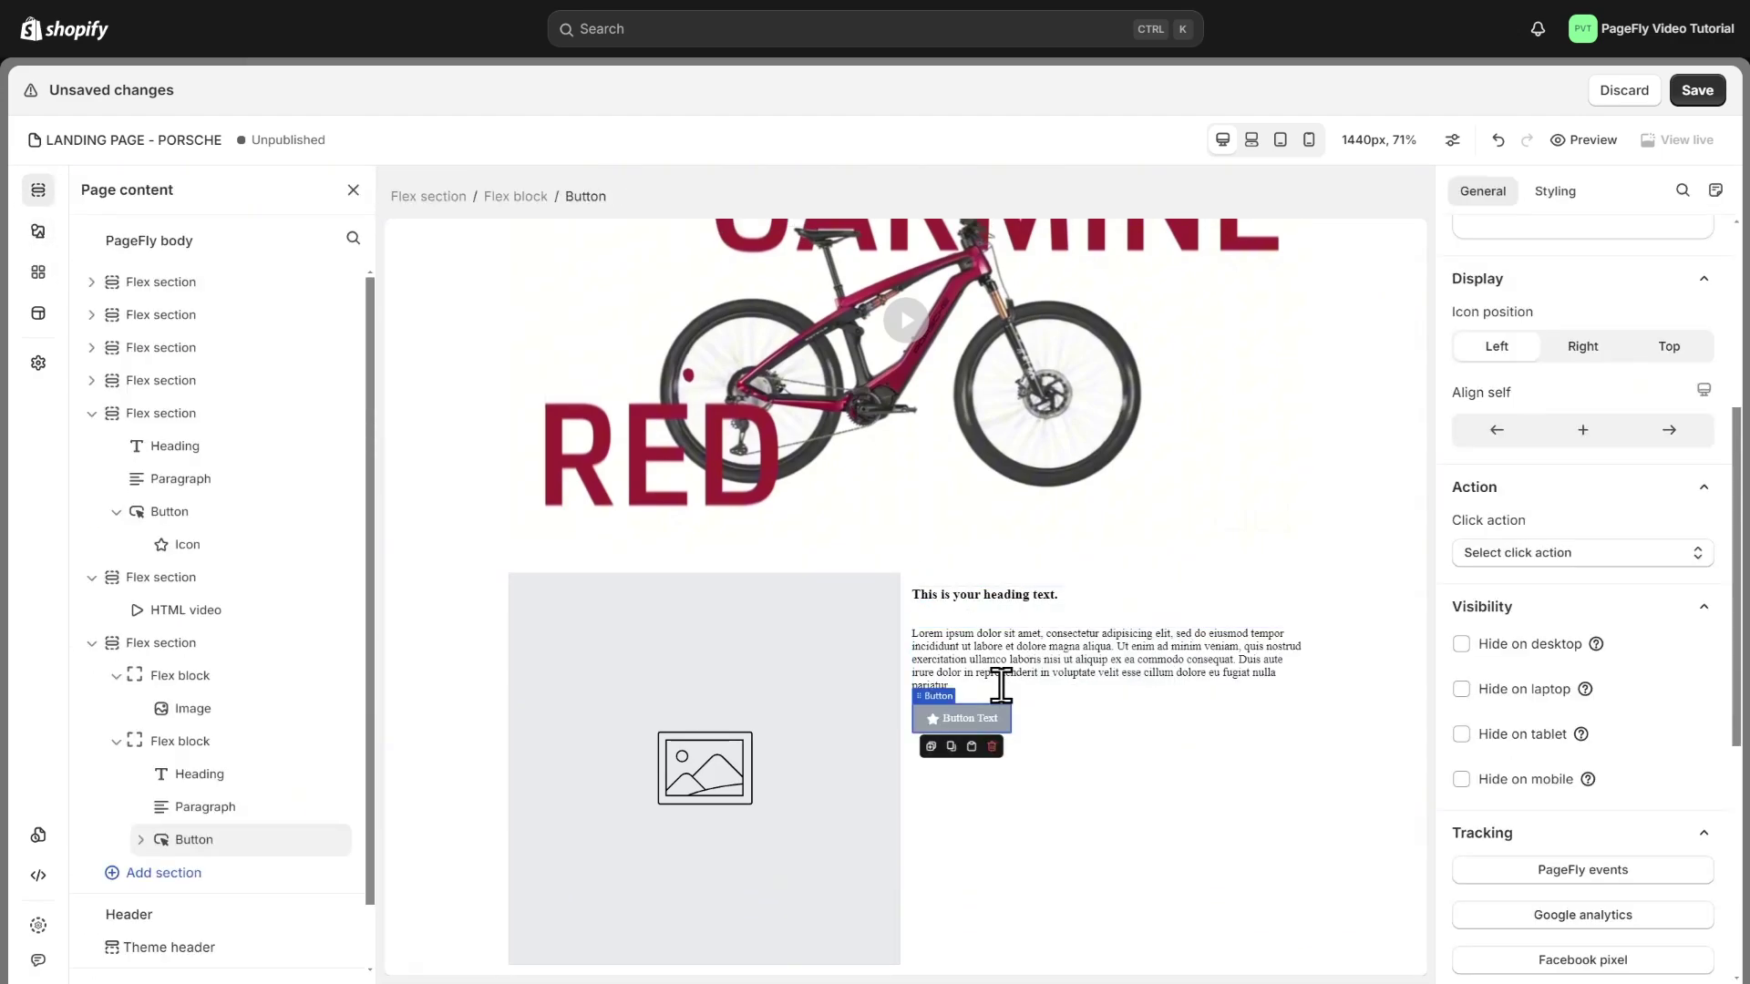
Paste the Porsche eBike Sport headline and description into the new heading and paragraph.
{"action": "left_click", "coordinate": [1030, 597]}
{"action": "key", "text": "ctrl+a"}
{"action": "type", "text": "THE IDEAL BALANCE BETWEEN PERFORMANCE AND ELEGANCE. PORSCHE EBIKE SPORT"}
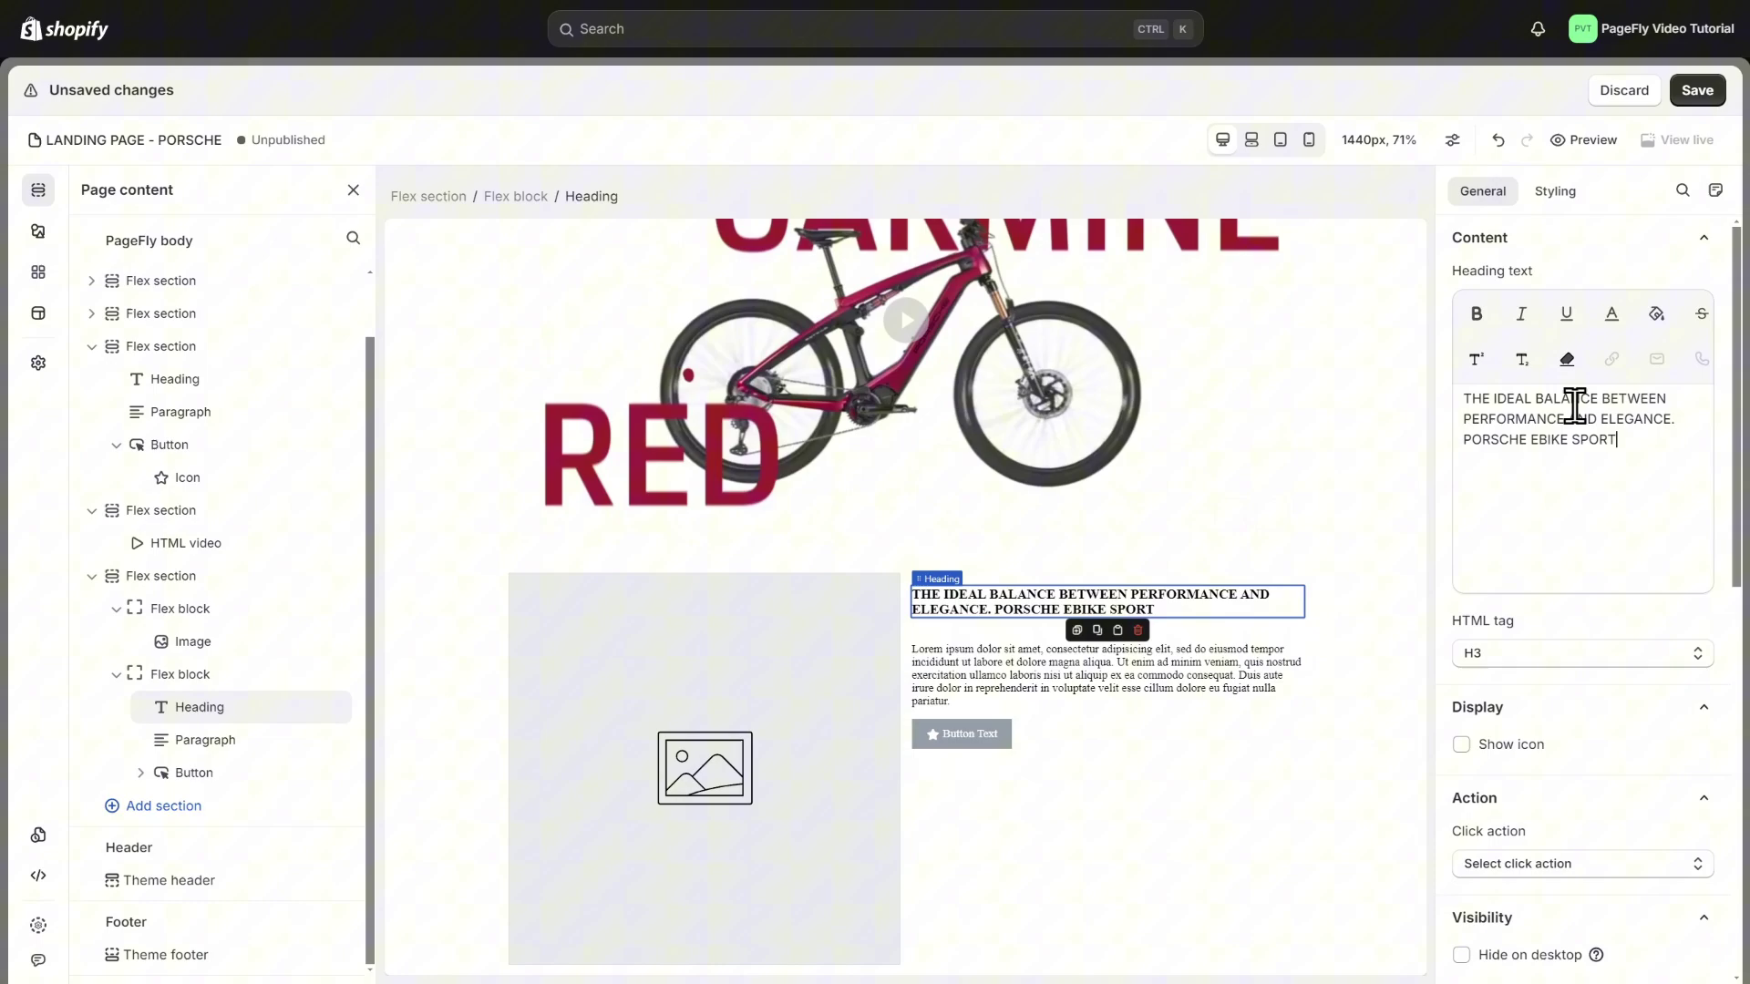
{"action": "left_click", "coordinate": [1195, 673]}
{"action": "key", "text": "ctrl+a"}
{"action": "type", "text": "Performance on two wheels: the Porsche eBike Sport combines sporty, elegant design with powerful drive performance: the latest generation of the powerful Shimano drive unit consisting of motor, battery and electronic gears ensures effortless acceleration. You can expect sporty action and maximum comfort from the Porsche eBike Sport, with its full-suspension carbon frame ensuring unbridled riding pleasure on light terrain."}
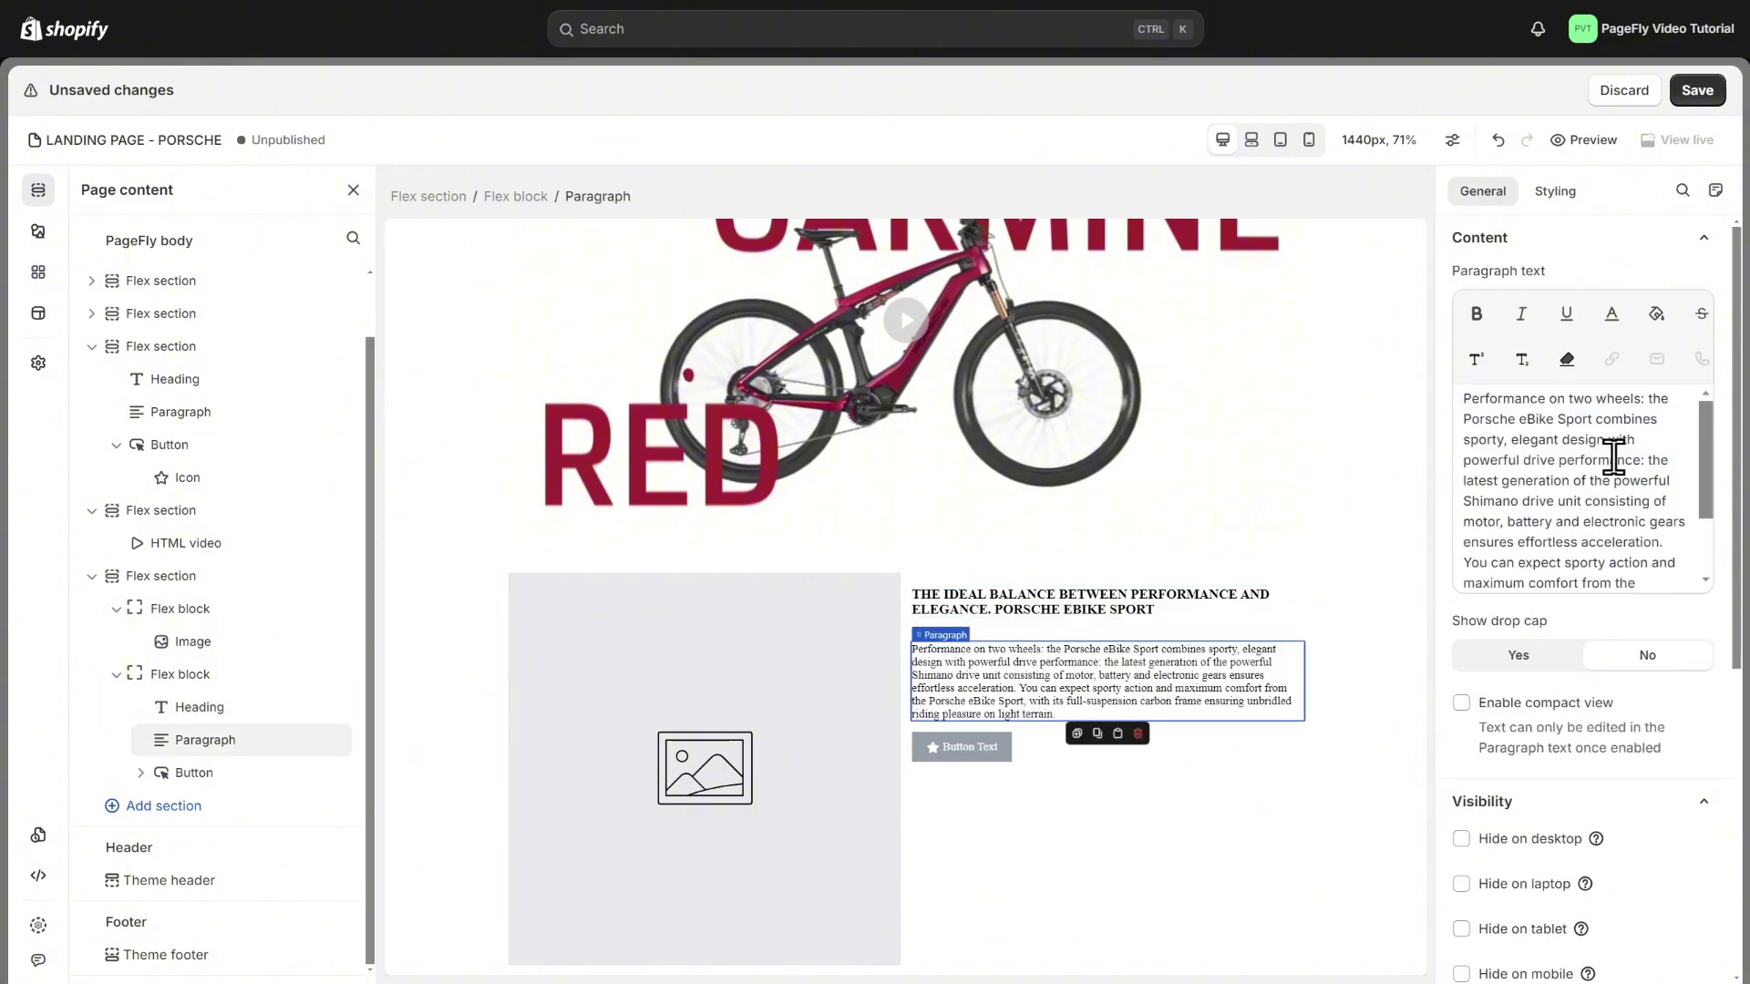
Set the new button's type to Text only.
{"action": "left_click", "coordinate": [965, 748]}
{"action": "scroll", "coordinate": [1496, 521], "scroll_direction": "up", "scroll_amount": 5}
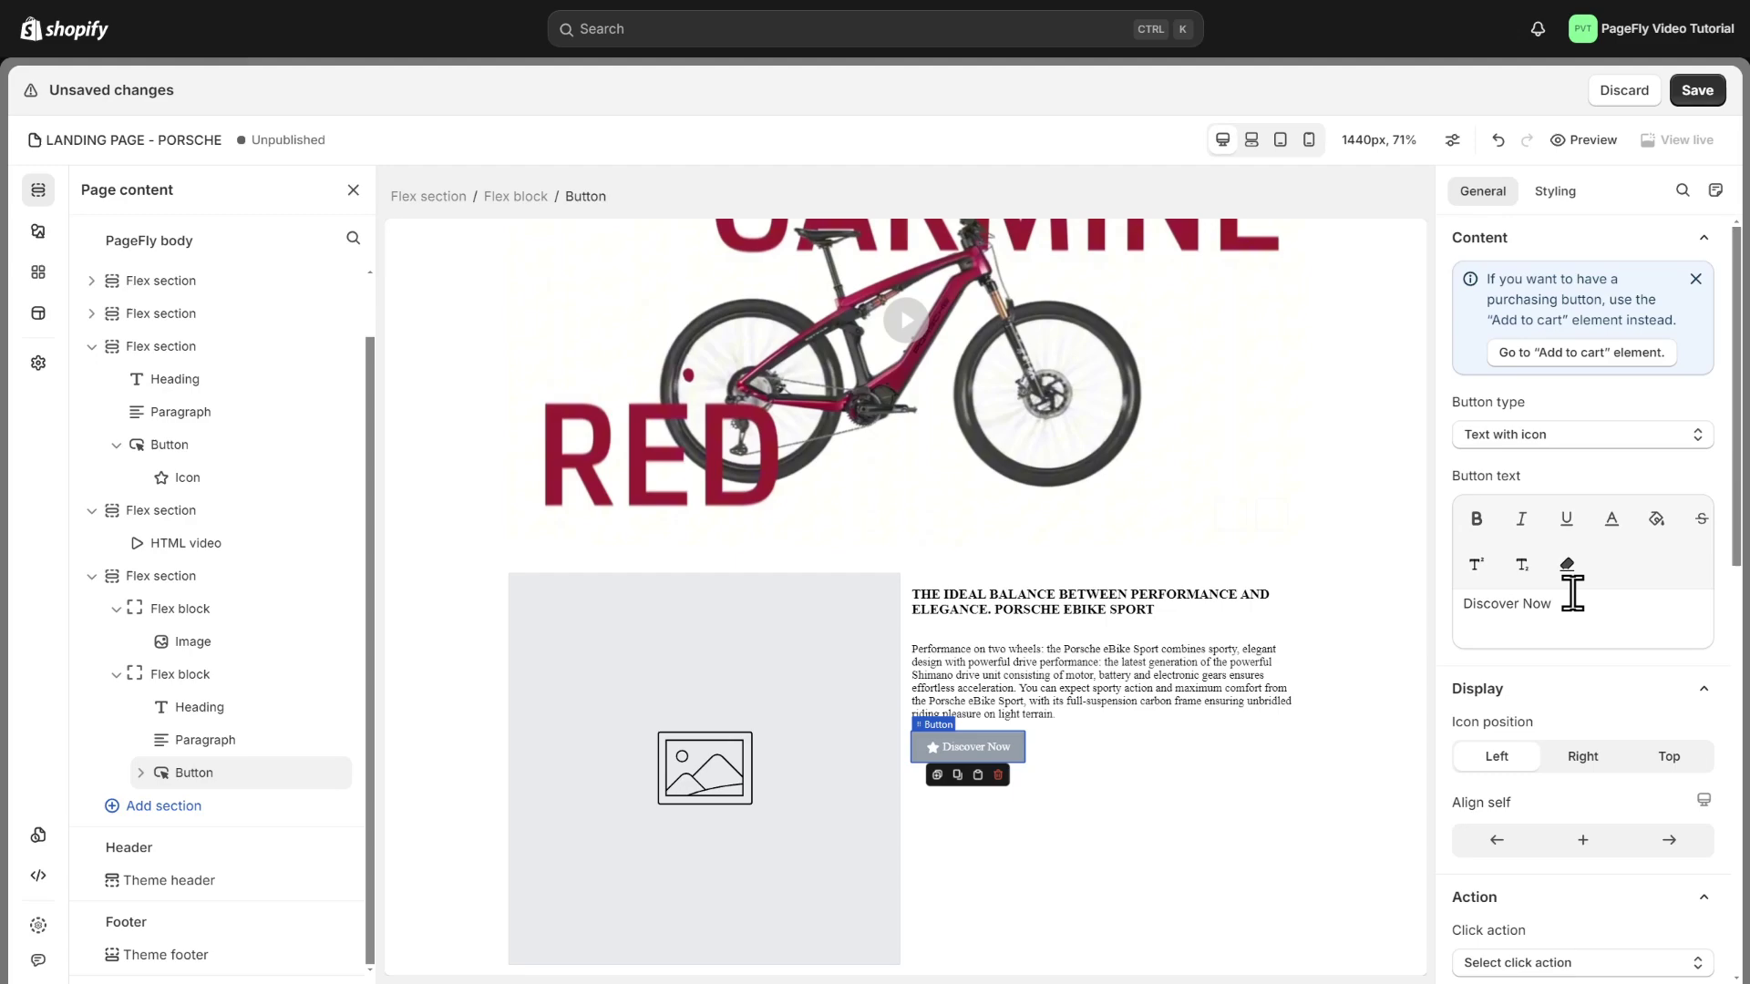
{"action": "left_click", "coordinate": [1570, 435]}
{"action": "left_click", "coordinate": [1565, 474]}
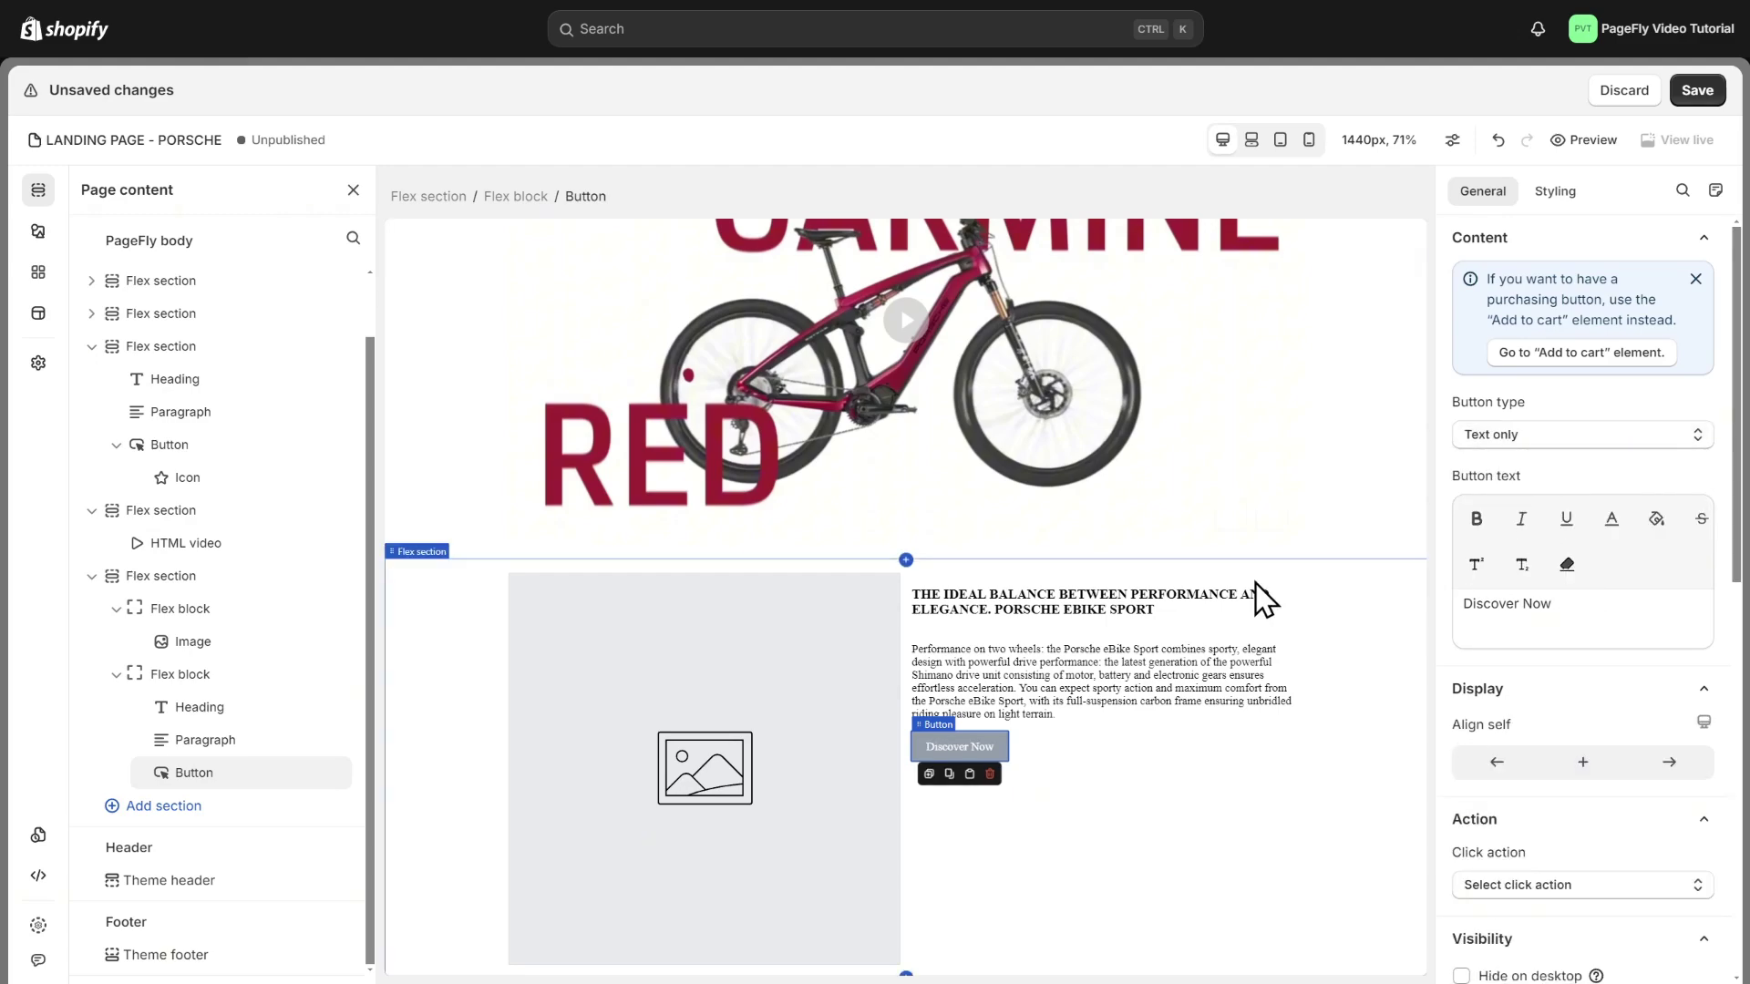
Copy the intro heading and paragraph styles onto the Porsche eBike Sport heading and paragraph.
{"action": "scroll", "coordinate": [1184, 597], "scroll_direction": "up", "scroll_amount": 4}
{"action": "left_click", "coordinate": [1074, 290]}
{"action": "left_click", "coordinate": [906, 314]}
{"action": "scroll", "coordinate": [1080, 669], "scroll_direction": "down", "scroll_amount": 3}
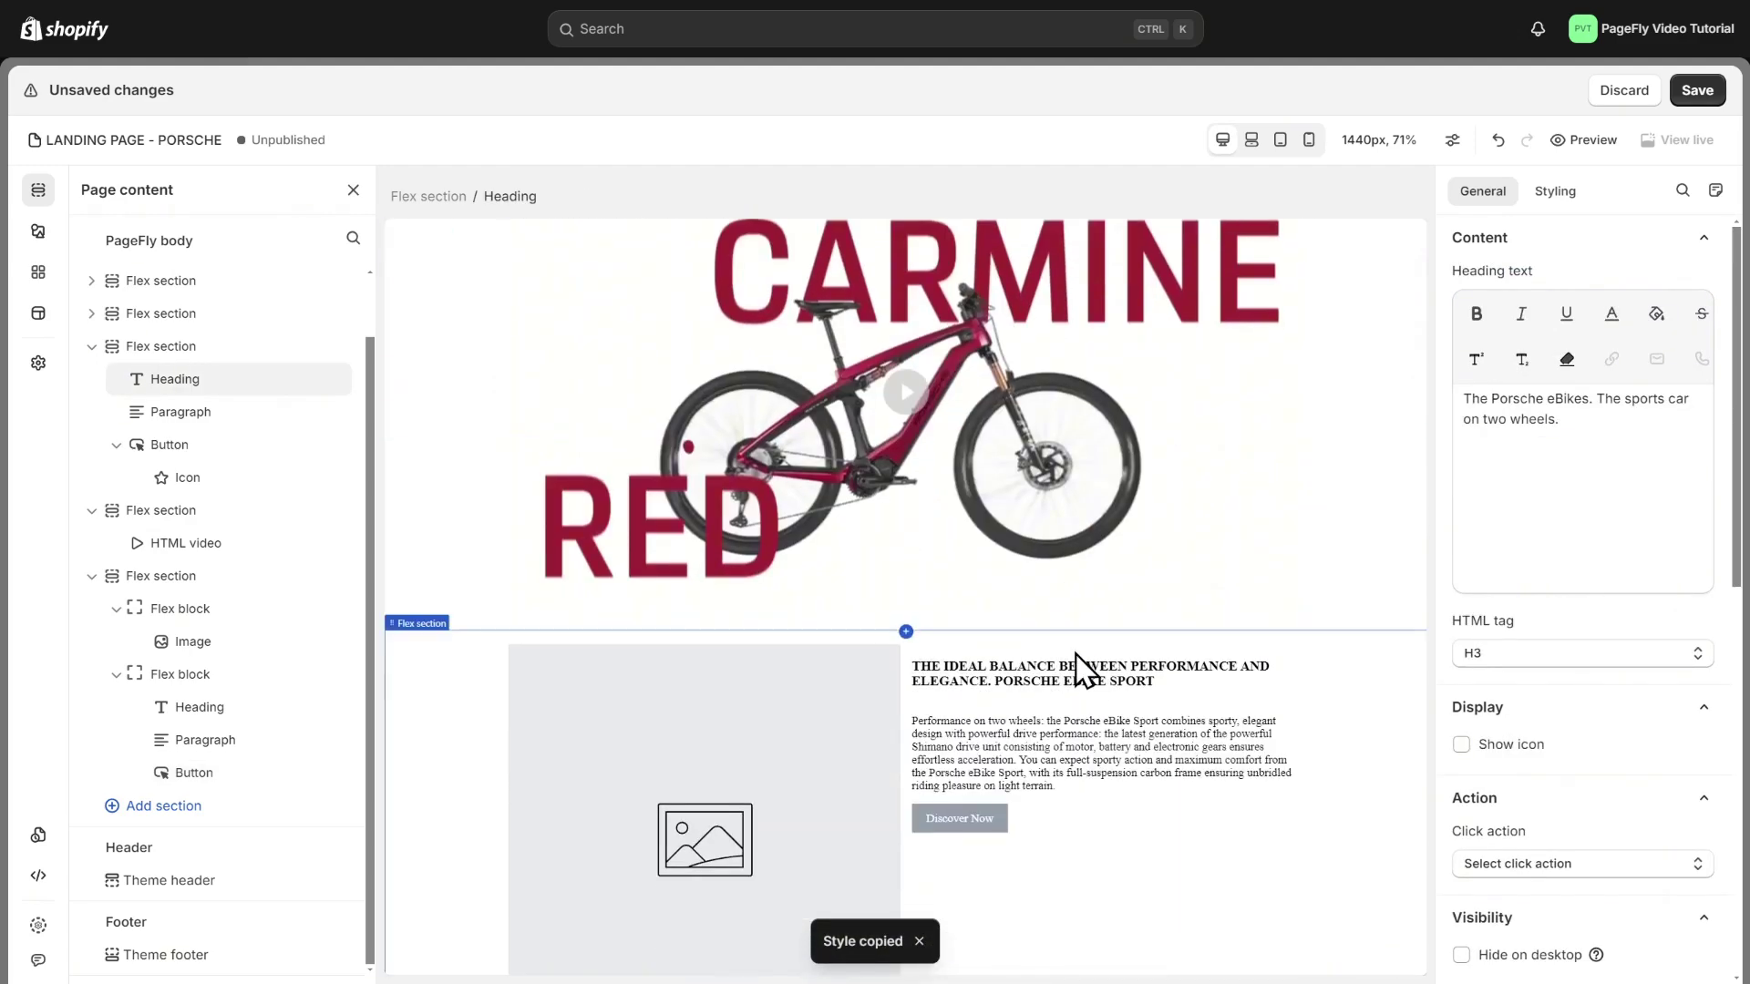
{"action": "left_click", "coordinate": [1076, 670]}
{"action": "left_click", "coordinate": [1117, 728]}
{"action": "scroll", "coordinate": [1003, 592], "scroll_direction": "up", "scroll_amount": 4}
{"action": "left_click", "coordinate": [894, 429]}
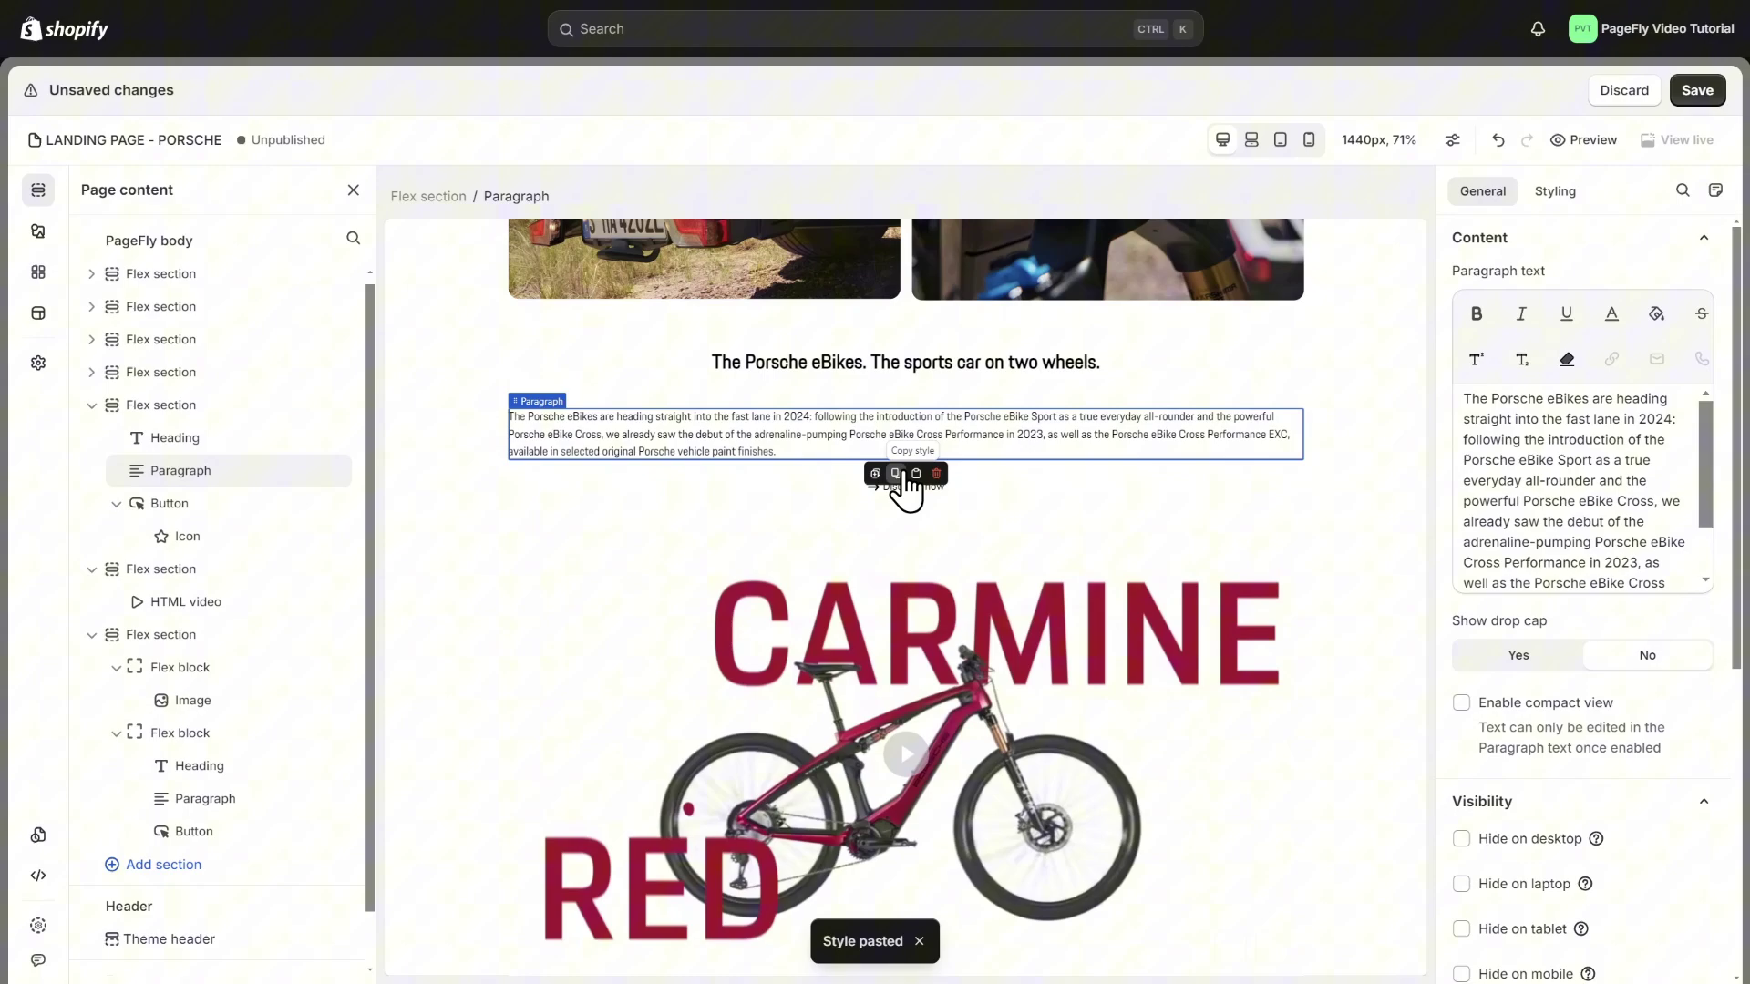
{"action": "scroll", "coordinate": [1002, 593], "scroll_direction": "down", "scroll_amount": 4}
{"action": "left_click", "coordinate": [1148, 729]}
{"action": "left_click", "coordinate": [1117, 791]}
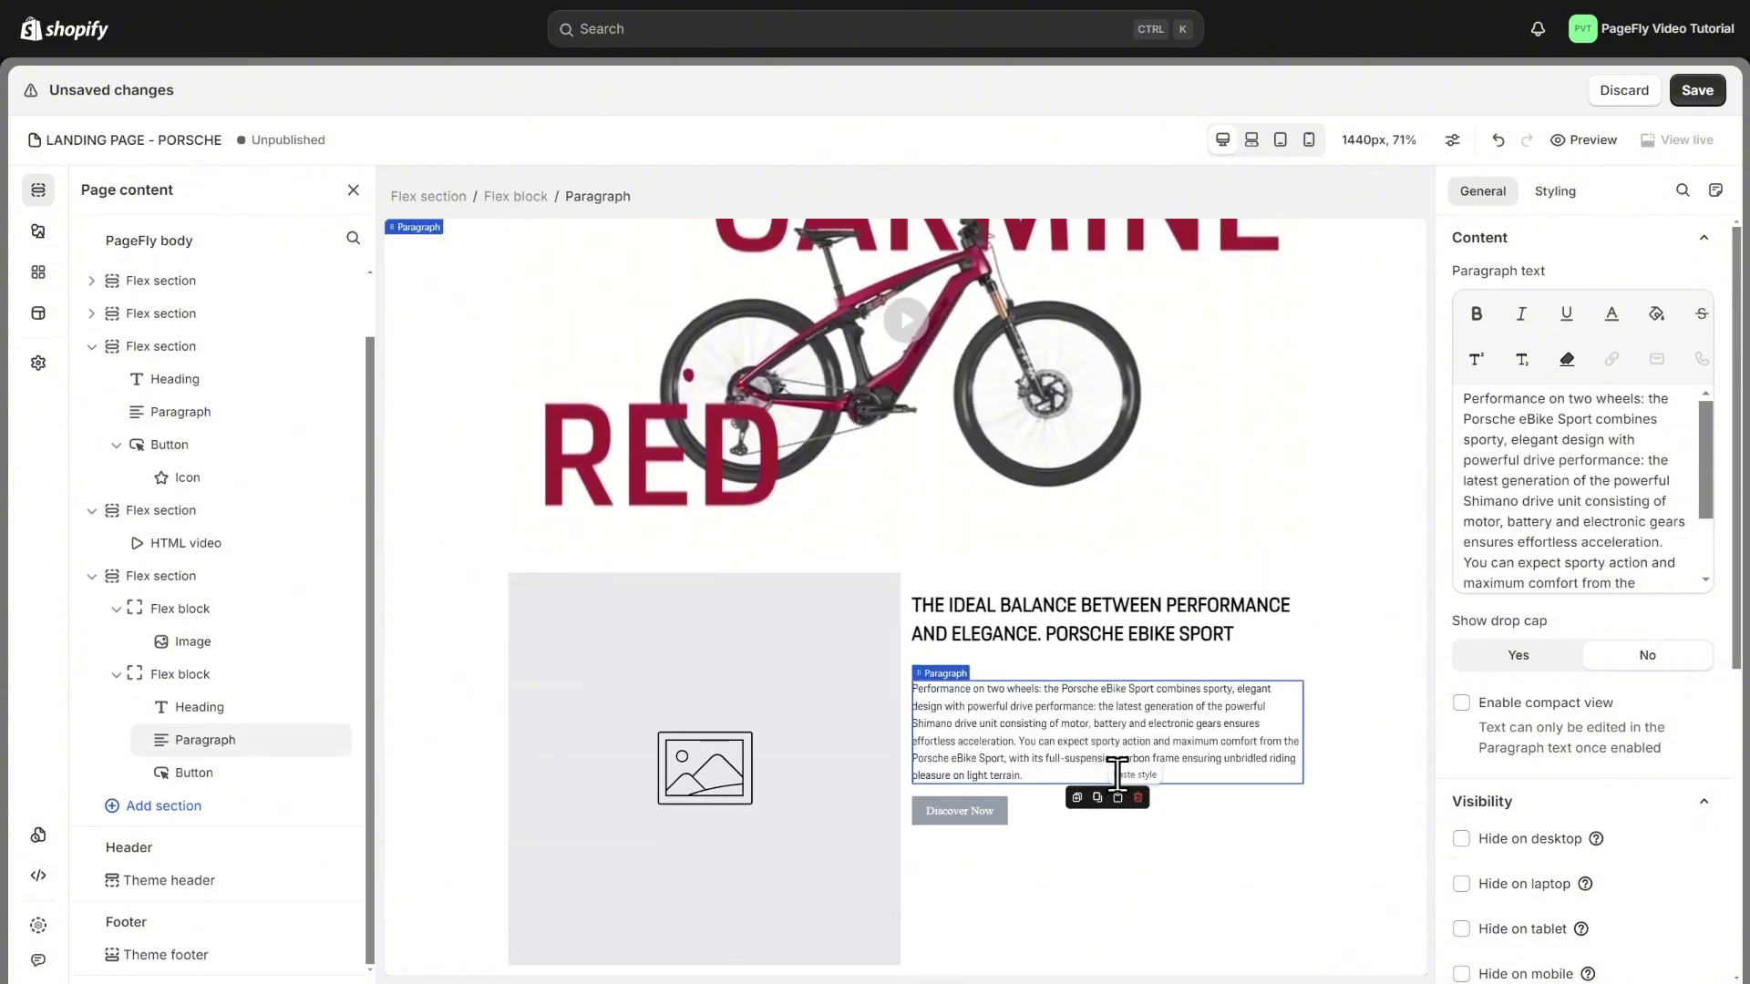
Give the Discover Now button the porsche next font and a black background.
{"action": "left_click", "coordinate": [959, 810]}
{"action": "left_click", "coordinate": [1554, 191]}
{"action": "scroll", "coordinate": [1590, 437], "scroll_direction": "down", "scroll_amount": 5}
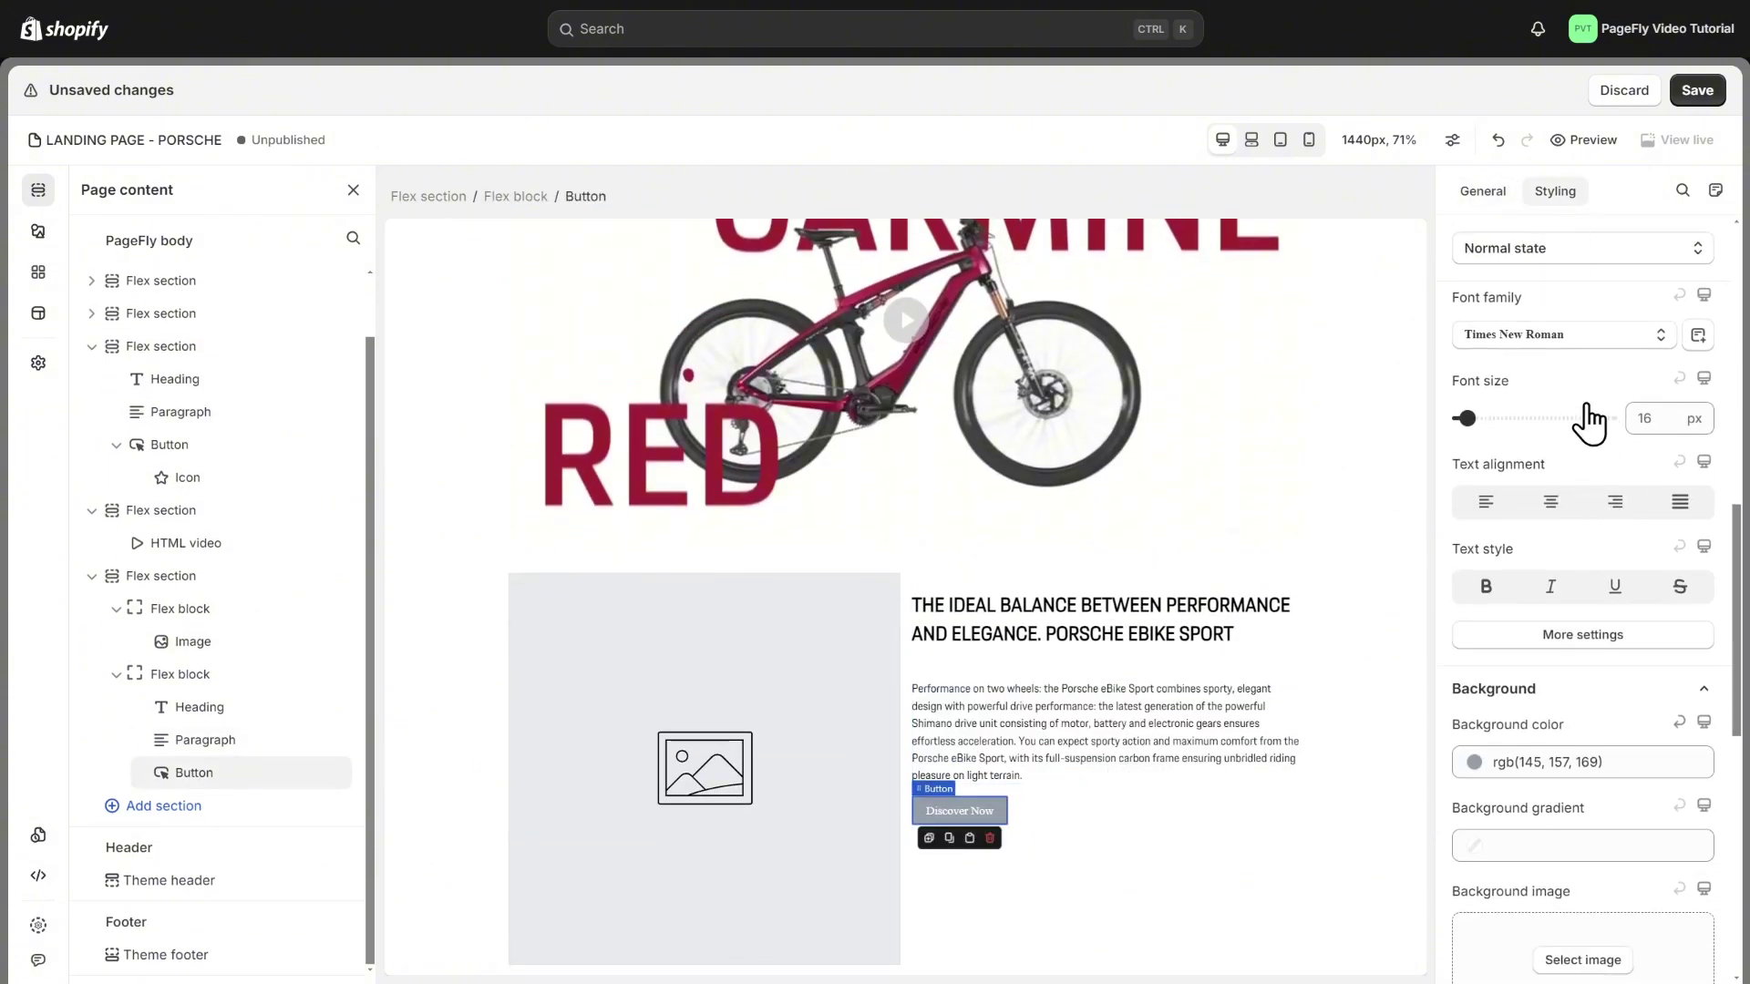
{"action": "left_click", "coordinate": [1564, 335]}
{"action": "scroll", "coordinate": [1586, 647], "scroll_direction": "down", "scroll_amount": 3}
{"action": "left_click", "coordinate": [1559, 700]}
{"action": "left_click", "coordinate": [1578, 762]}
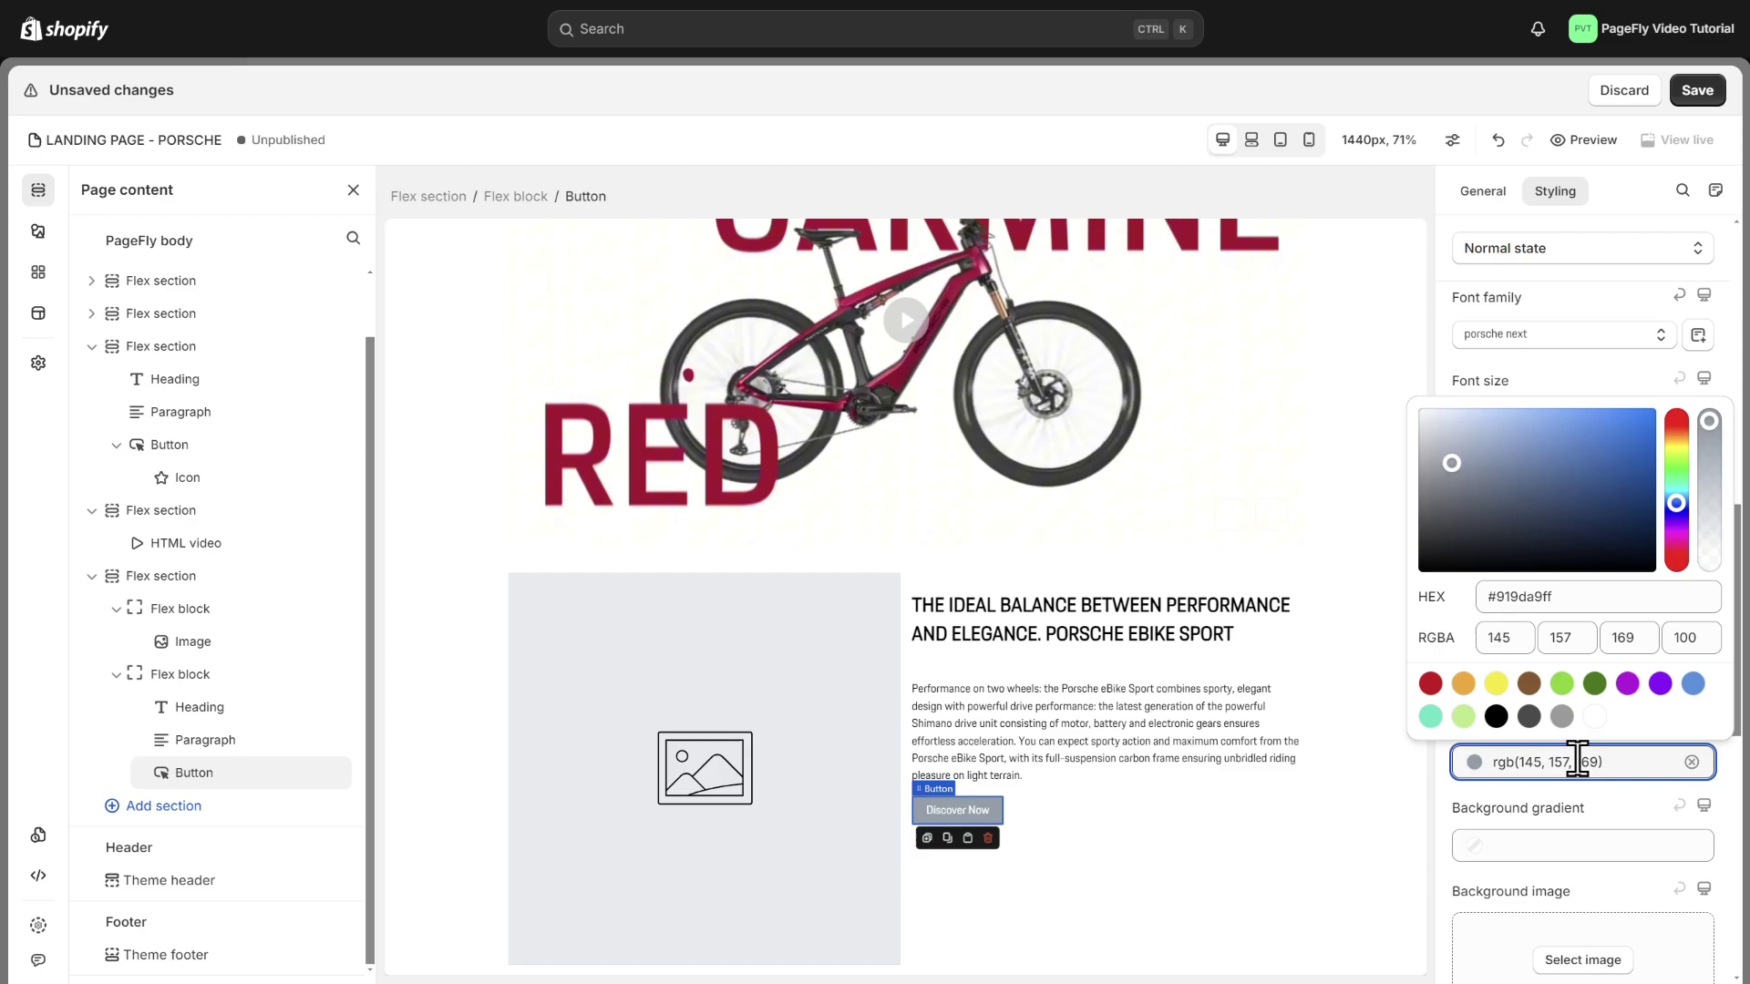
{"action": "left_click", "coordinate": [1496, 718]}
{"action": "left_click", "coordinate": [1626, 825]}
Set the button's mouse-over state to black text on a grey background.
{"action": "left_click", "coordinate": [1594, 260]}
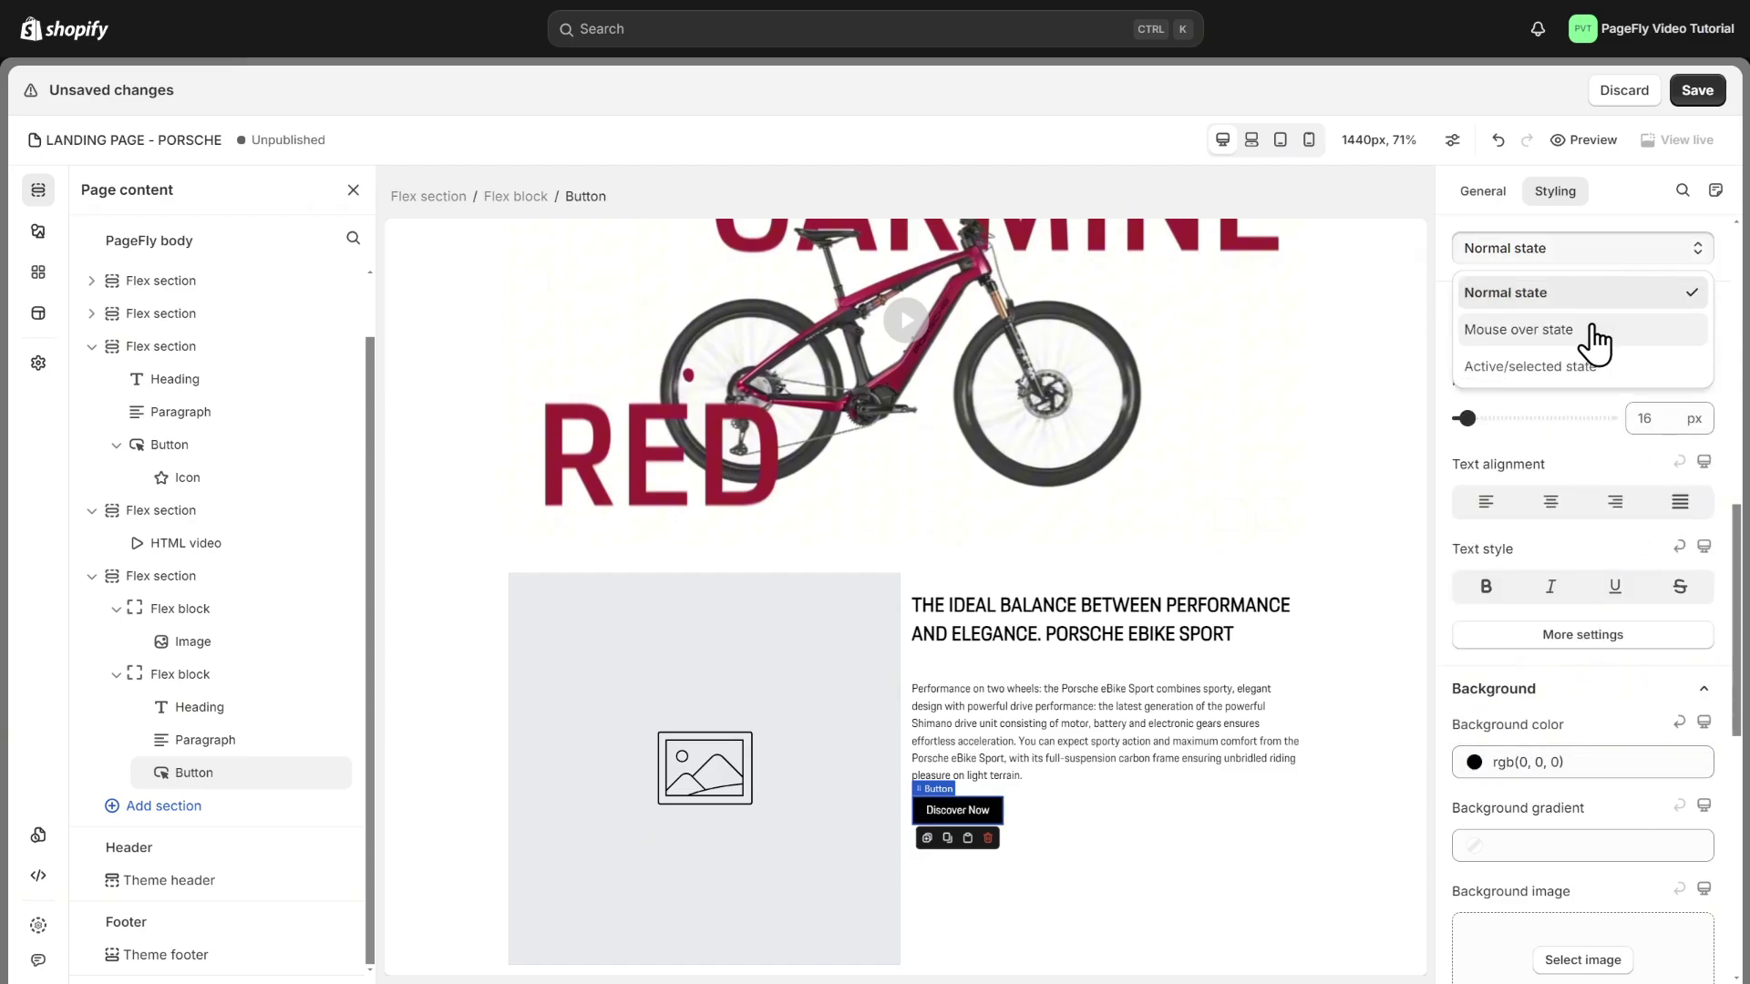
{"action": "left_click", "coordinate": [1594, 340]}
{"action": "scroll", "coordinate": [1604, 410], "scroll_direction": "up", "scroll_amount": 2}
{"action": "left_click", "coordinate": [1608, 477]}
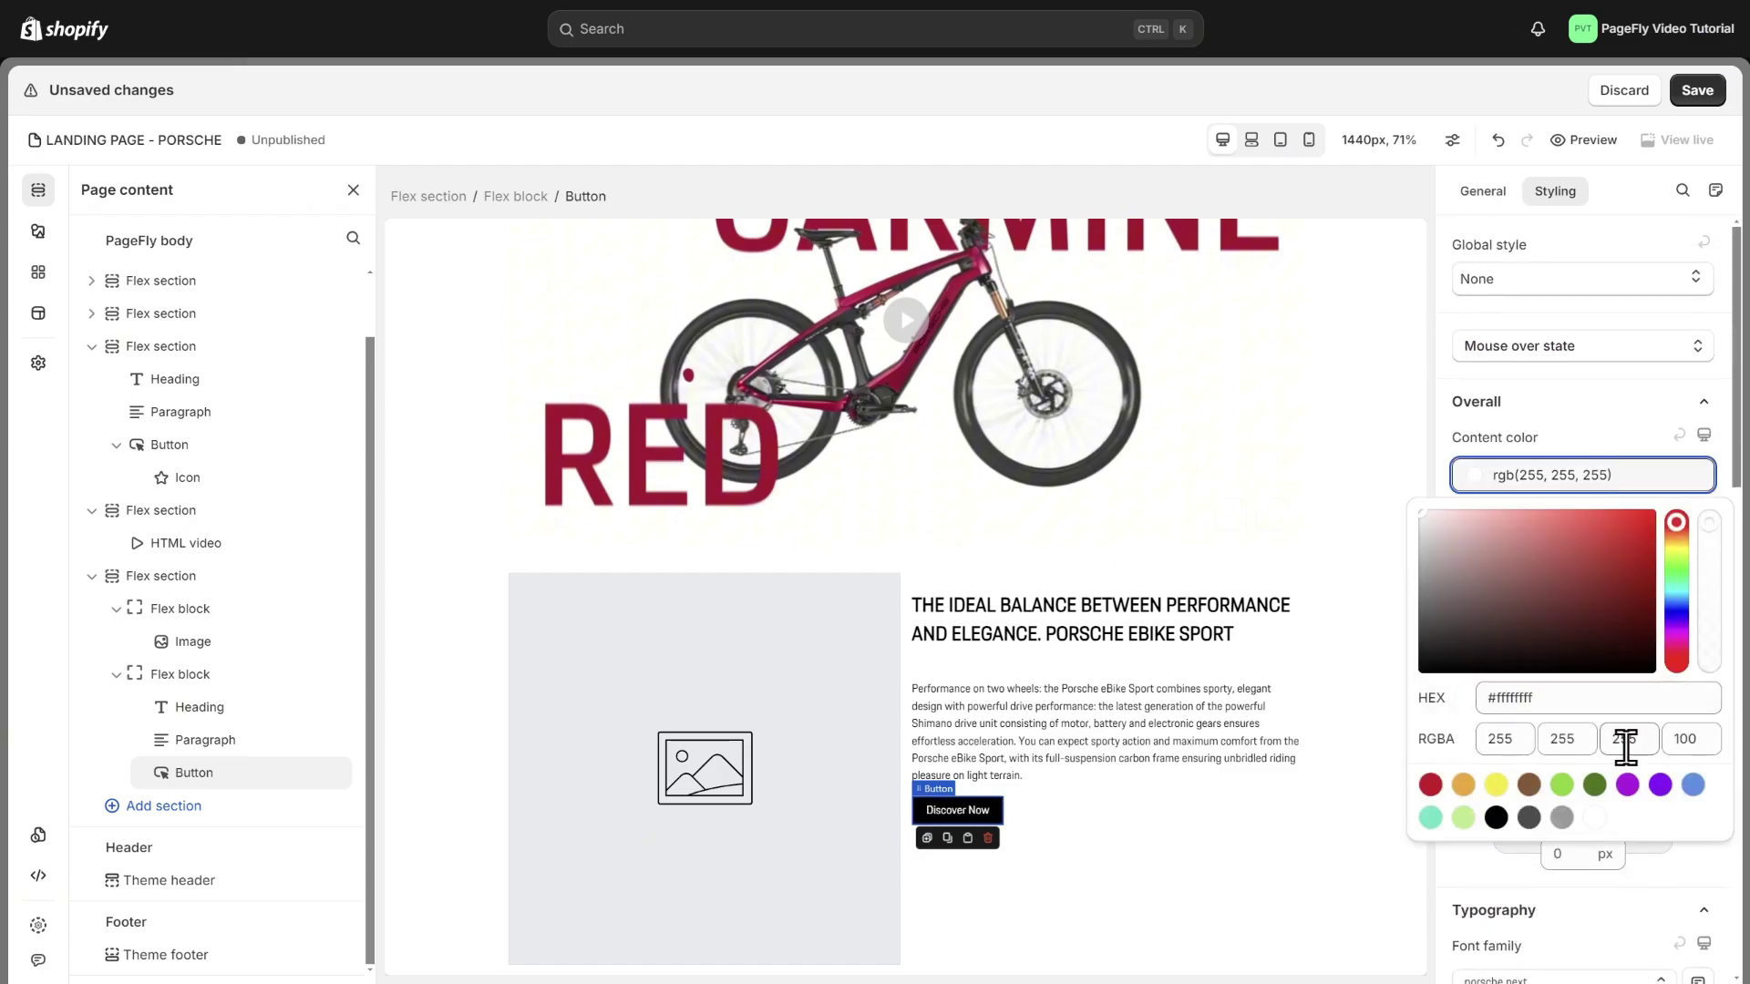
{"action": "left_click", "coordinate": [1531, 819]}
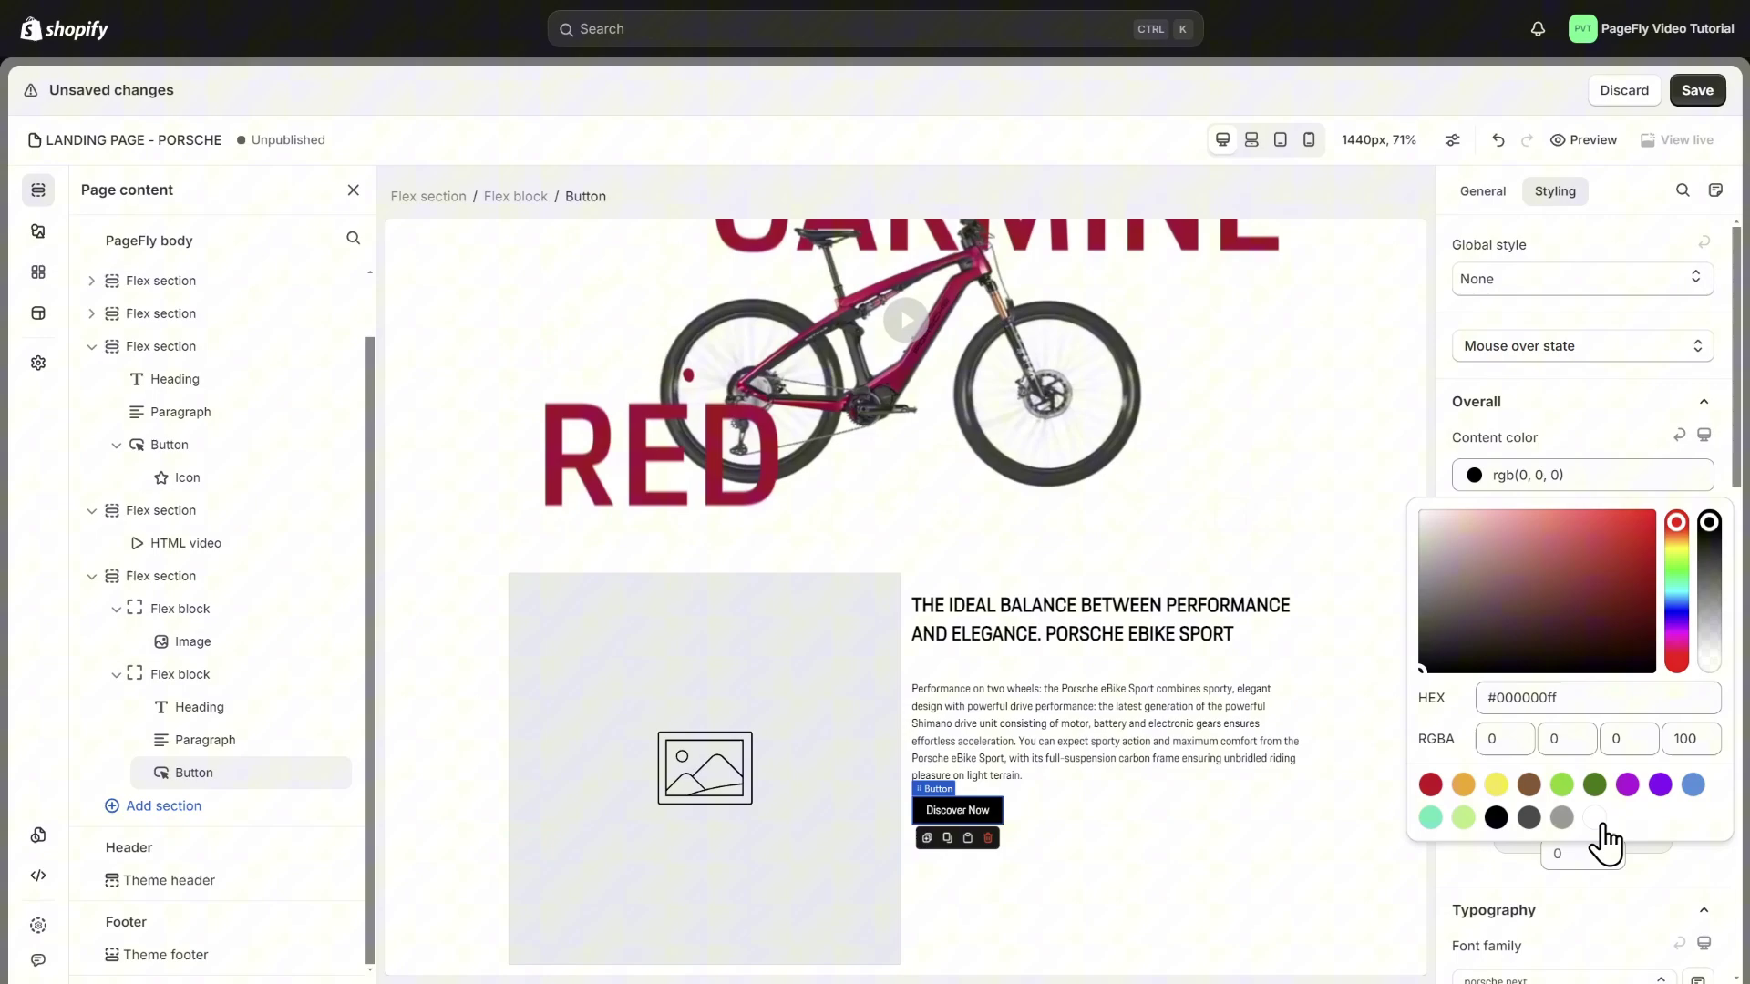
{"action": "scroll", "coordinate": [1696, 888], "scroll_direction": "down", "scroll_amount": 6}
{"action": "left_click", "coordinate": [1617, 795]}
{"action": "left_click", "coordinate": [1561, 749]}
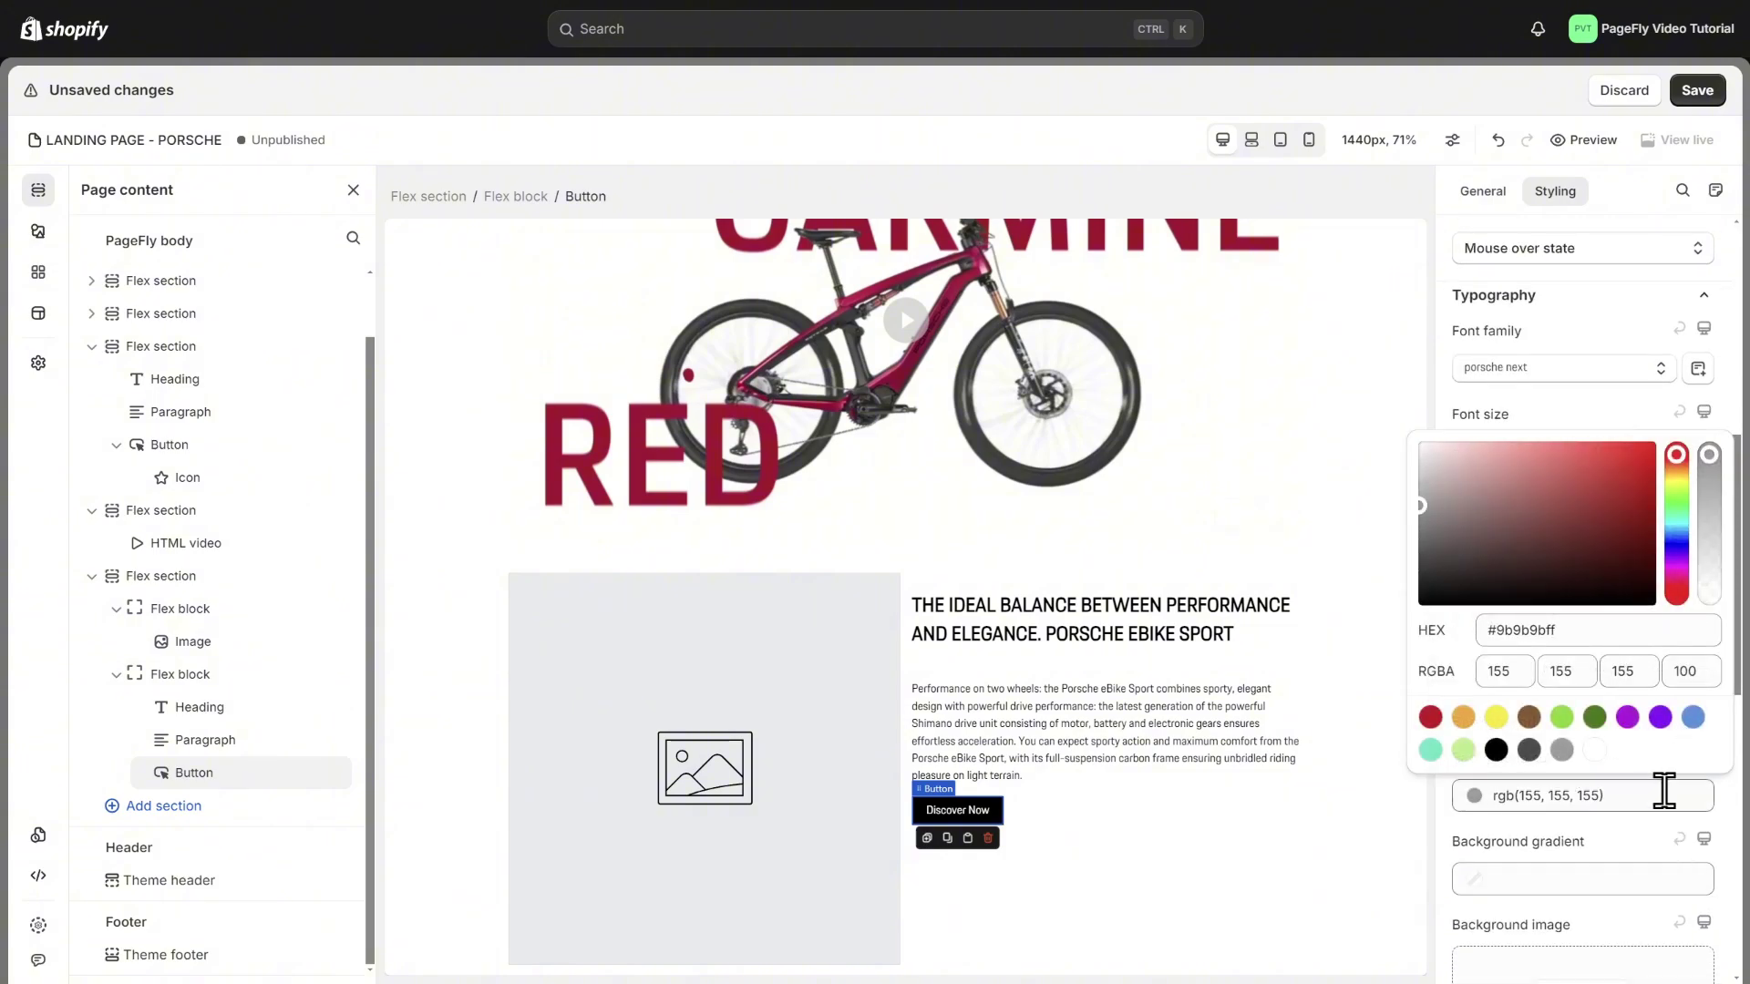
{"action": "left_click", "coordinate": [1649, 843]}
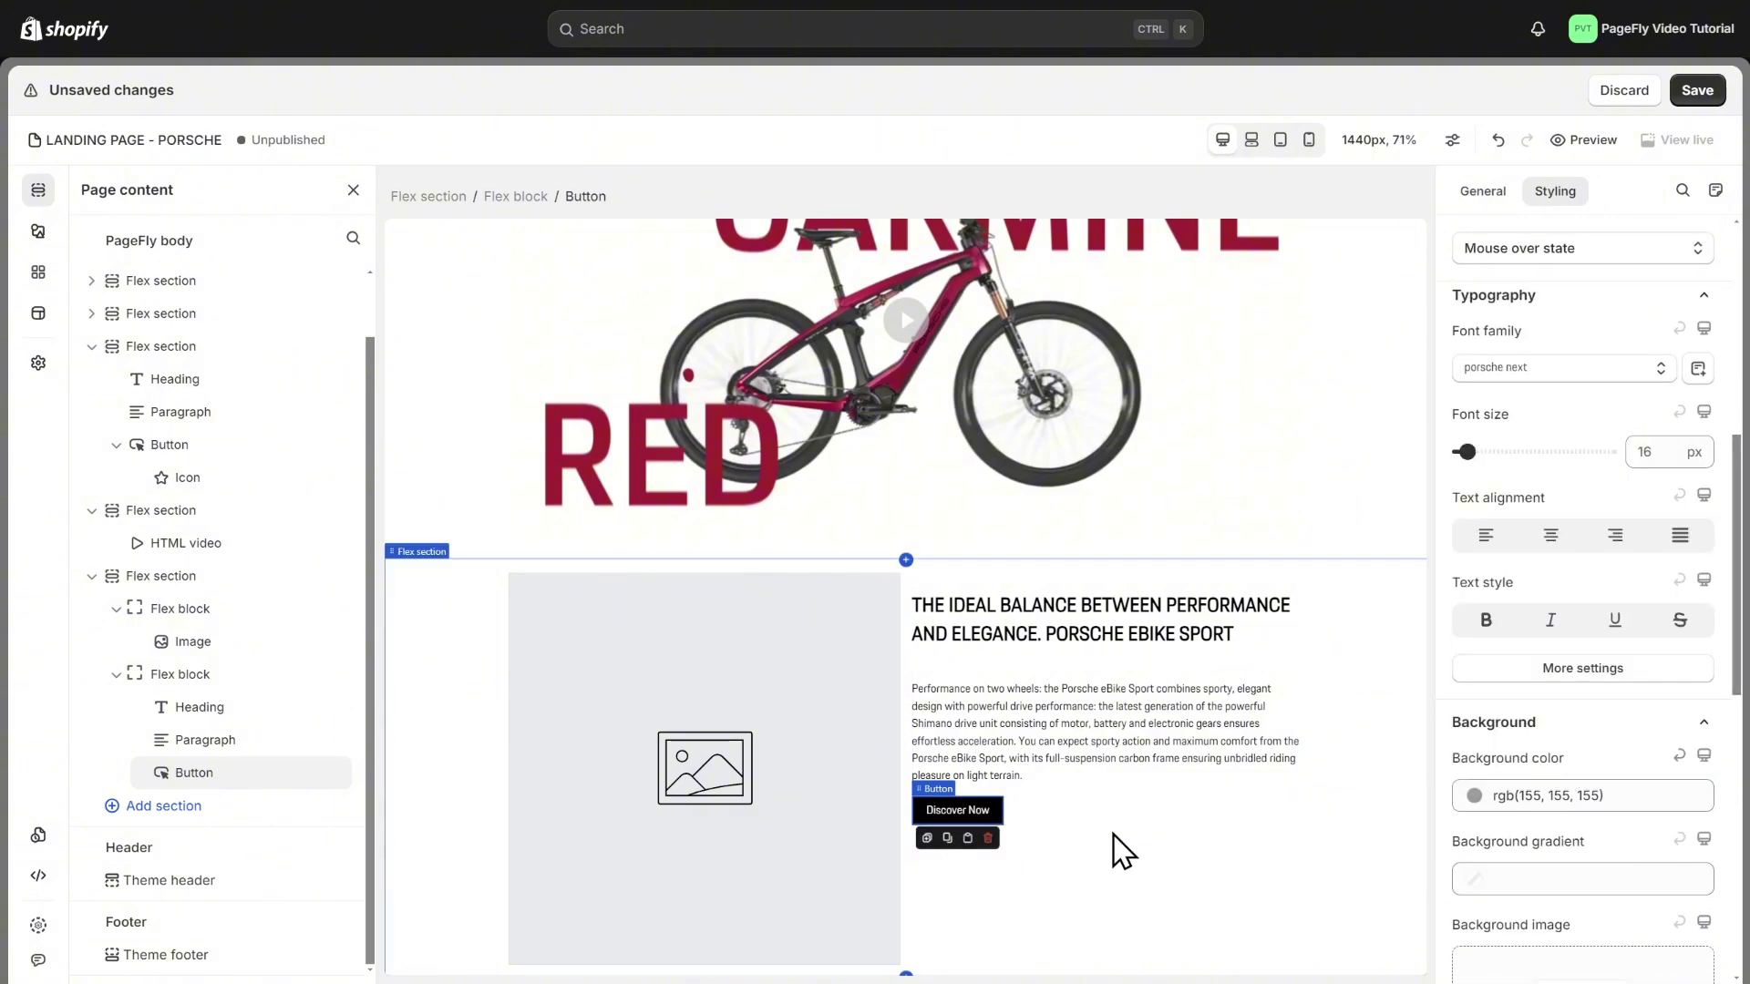
Set the text column's vertical gap to 24 and the section's horizontal gap to 109.
{"action": "left_click", "coordinate": [1288, 671]}
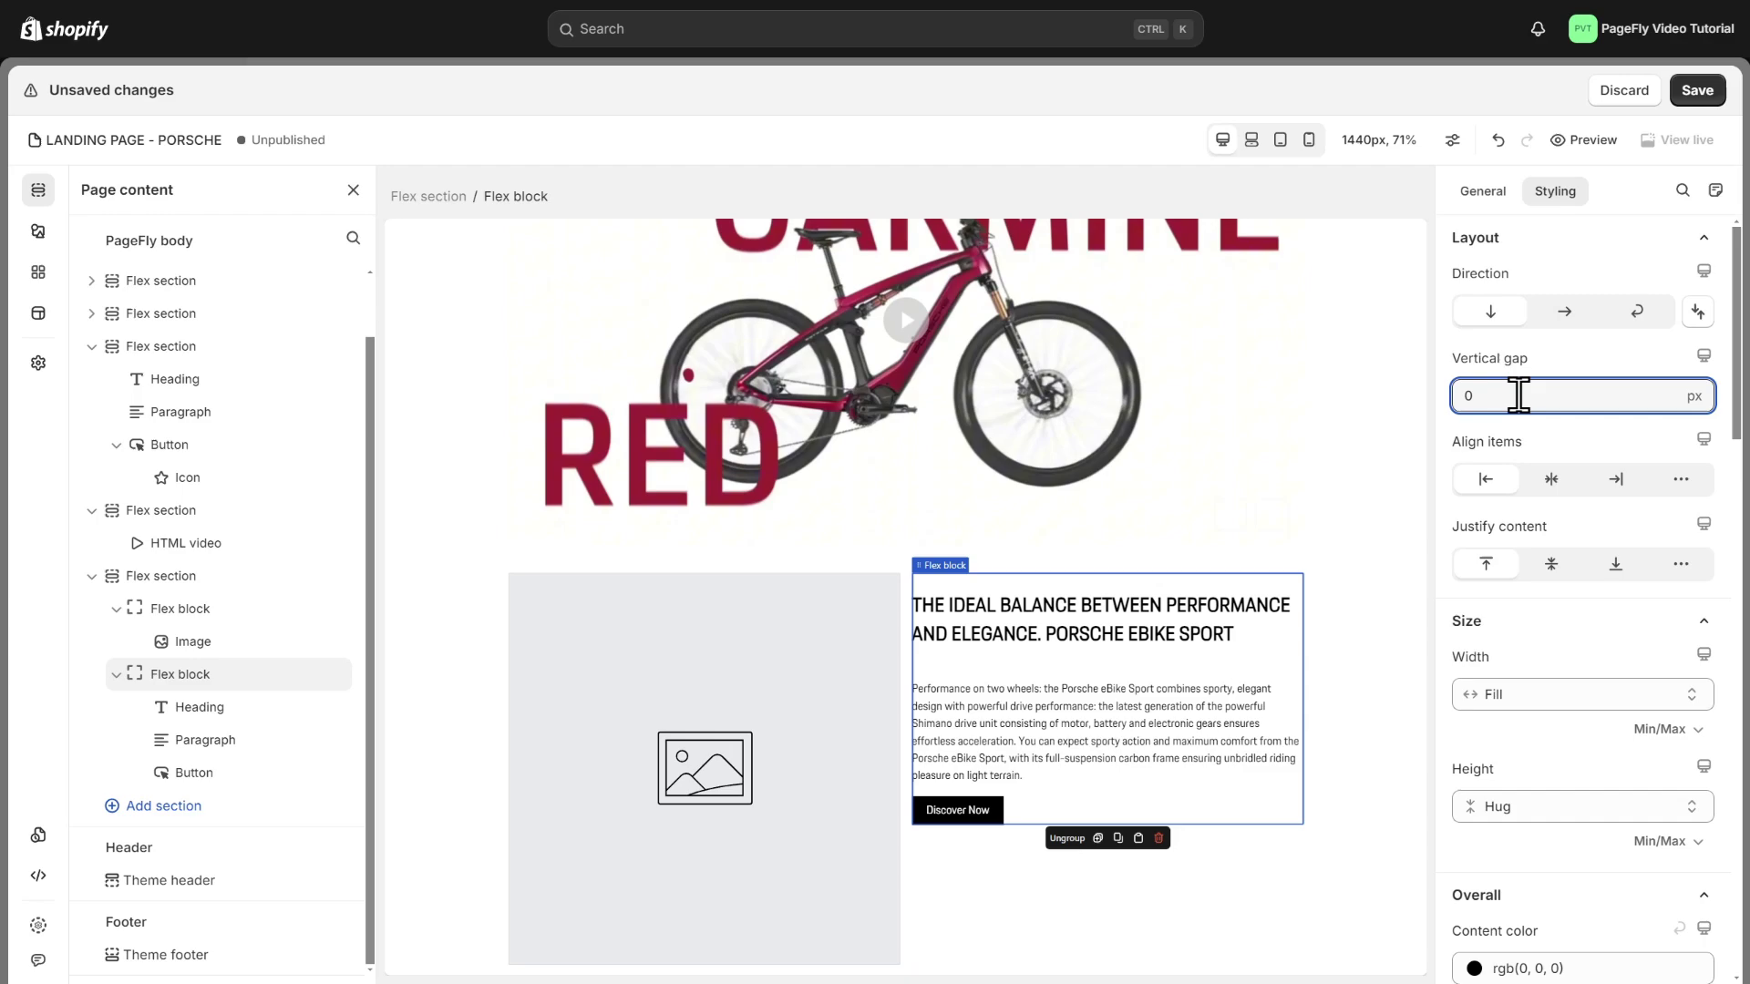
{"action": "type", "text": "24"}
{"action": "left_click", "coordinate": [1391, 705]}
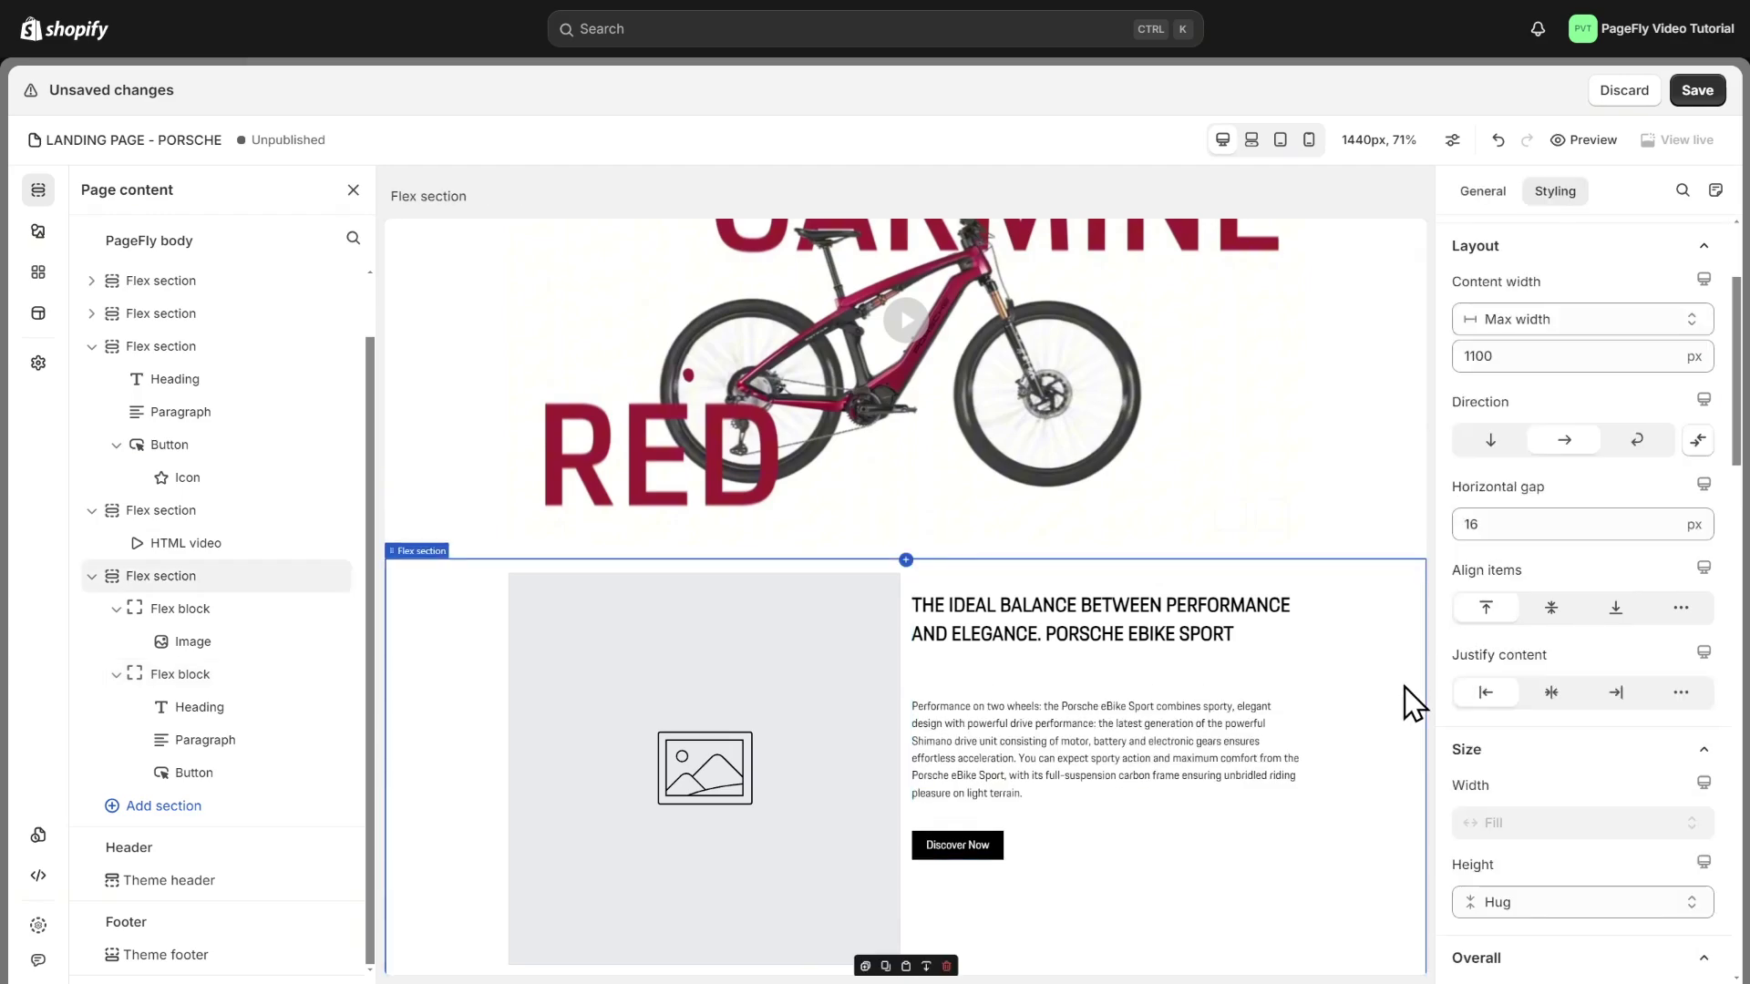
{"action": "double_click", "coordinate": [1519, 529]}
{"action": "type", "text": "109"}
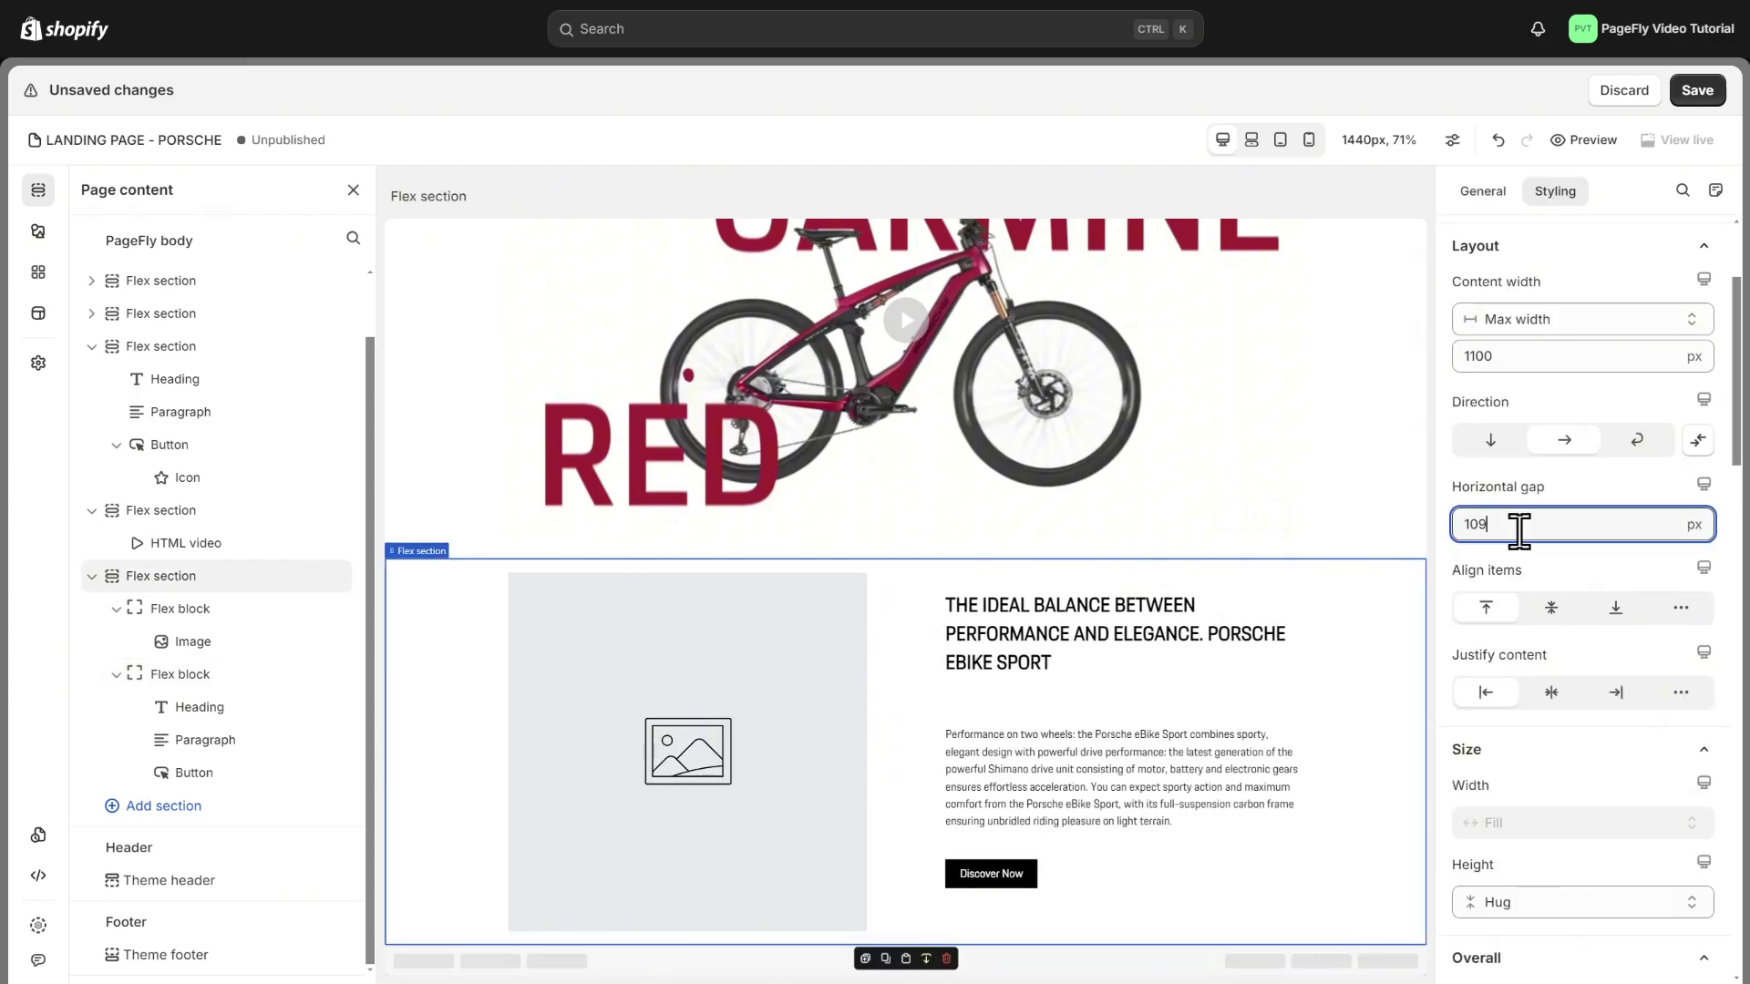
{"action": "left_click", "coordinate": [688, 734]}
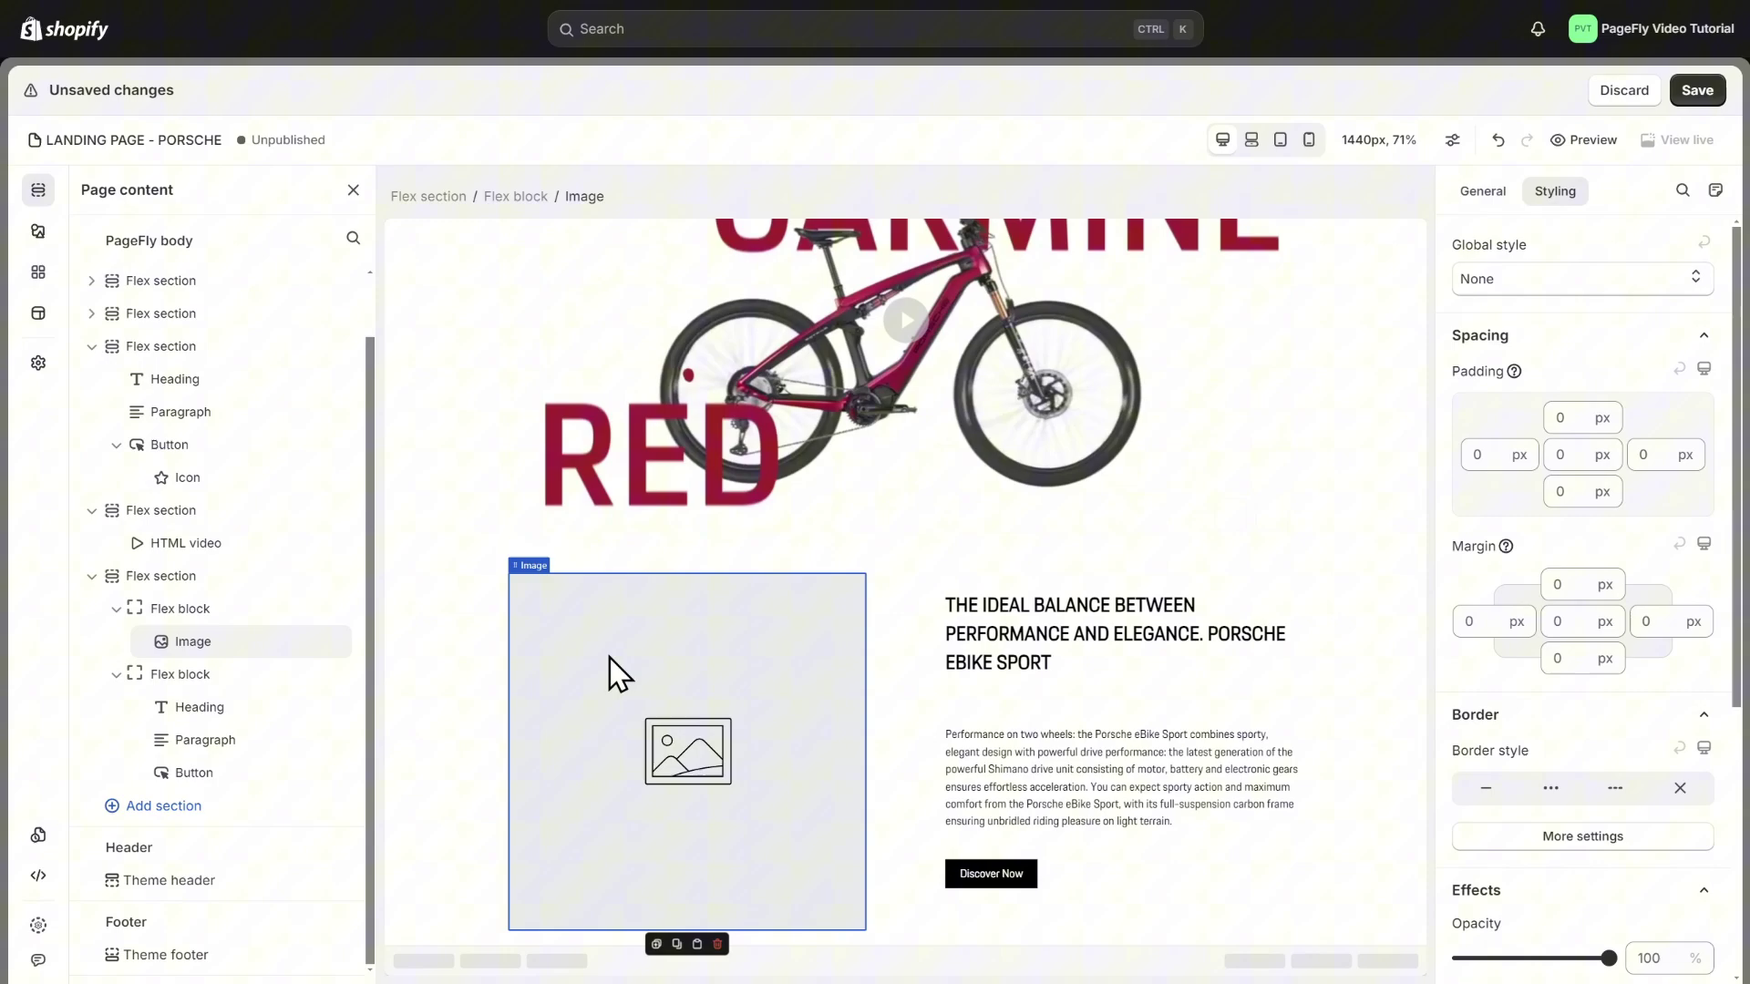
Fill the image block with the close-up bike photo and reverse direction to put the text on the left.
{"action": "left_click", "coordinate": [1474, 196]}
{"action": "left_click", "coordinate": [1583, 342]}
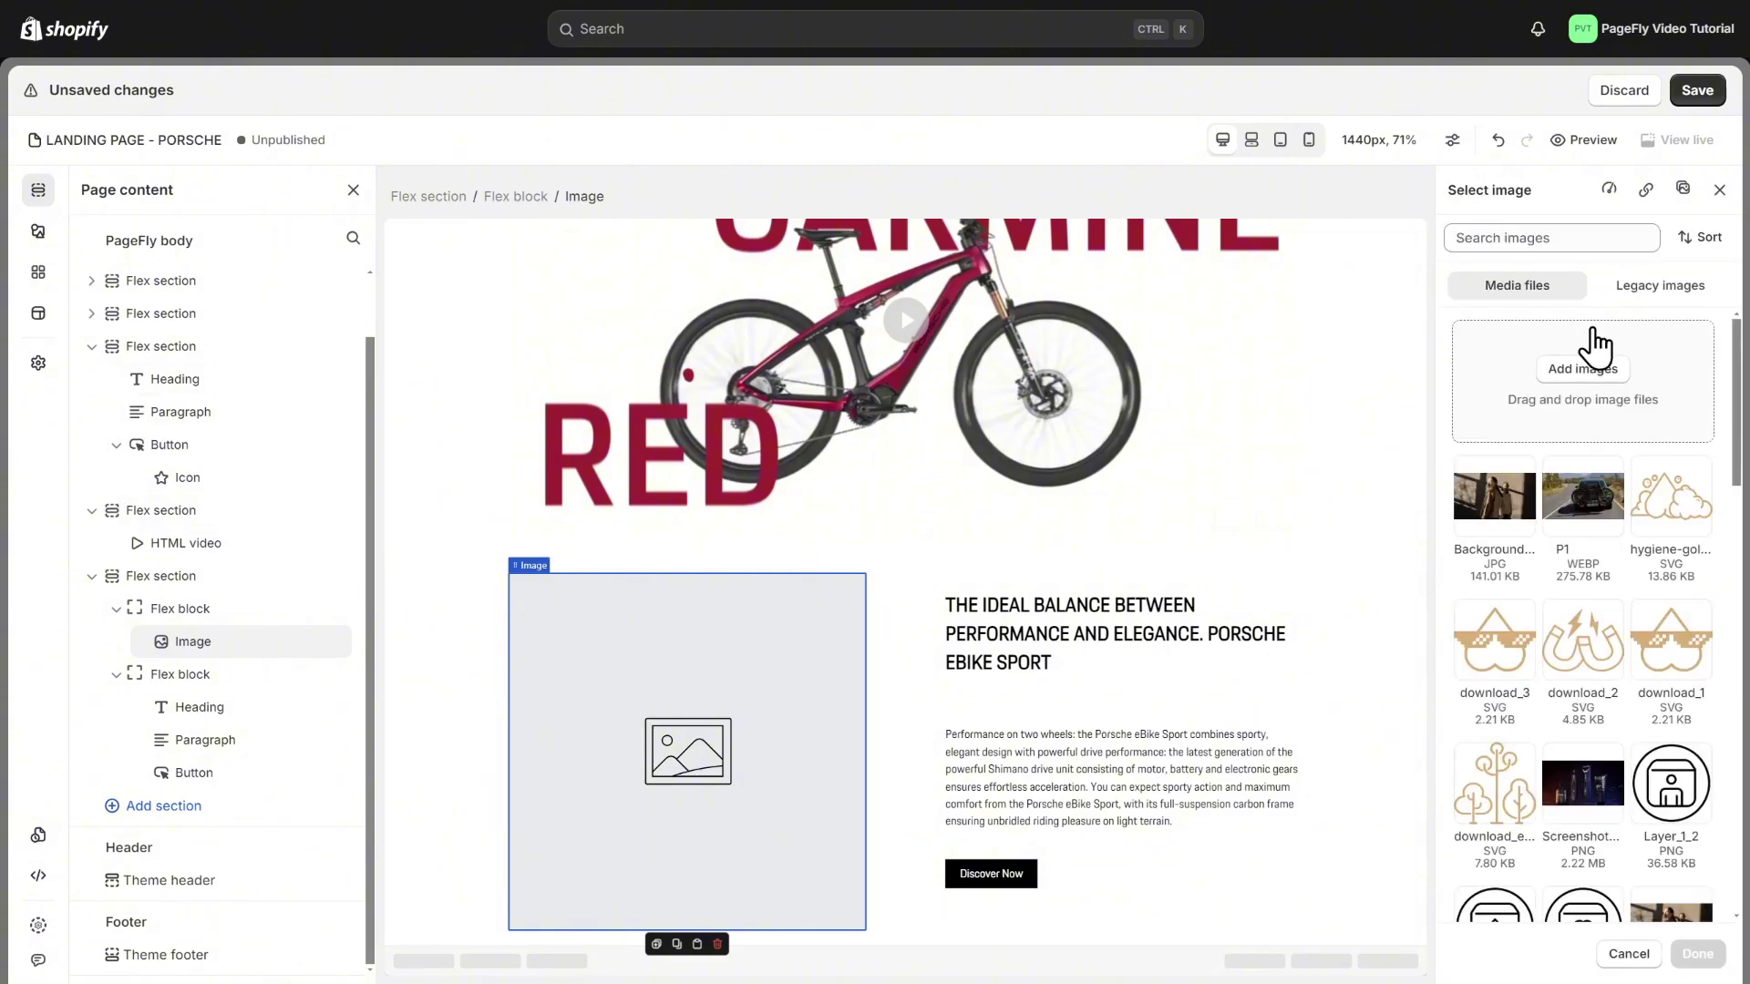
{"action": "scroll", "coordinate": [1595, 510], "scroll_direction": "down", "scroll_amount": 5}
{"action": "scroll", "coordinate": [1684, 766], "scroll_direction": "down", "scroll_amount": 2}
{"action": "left_click", "coordinate": [1677, 743]}
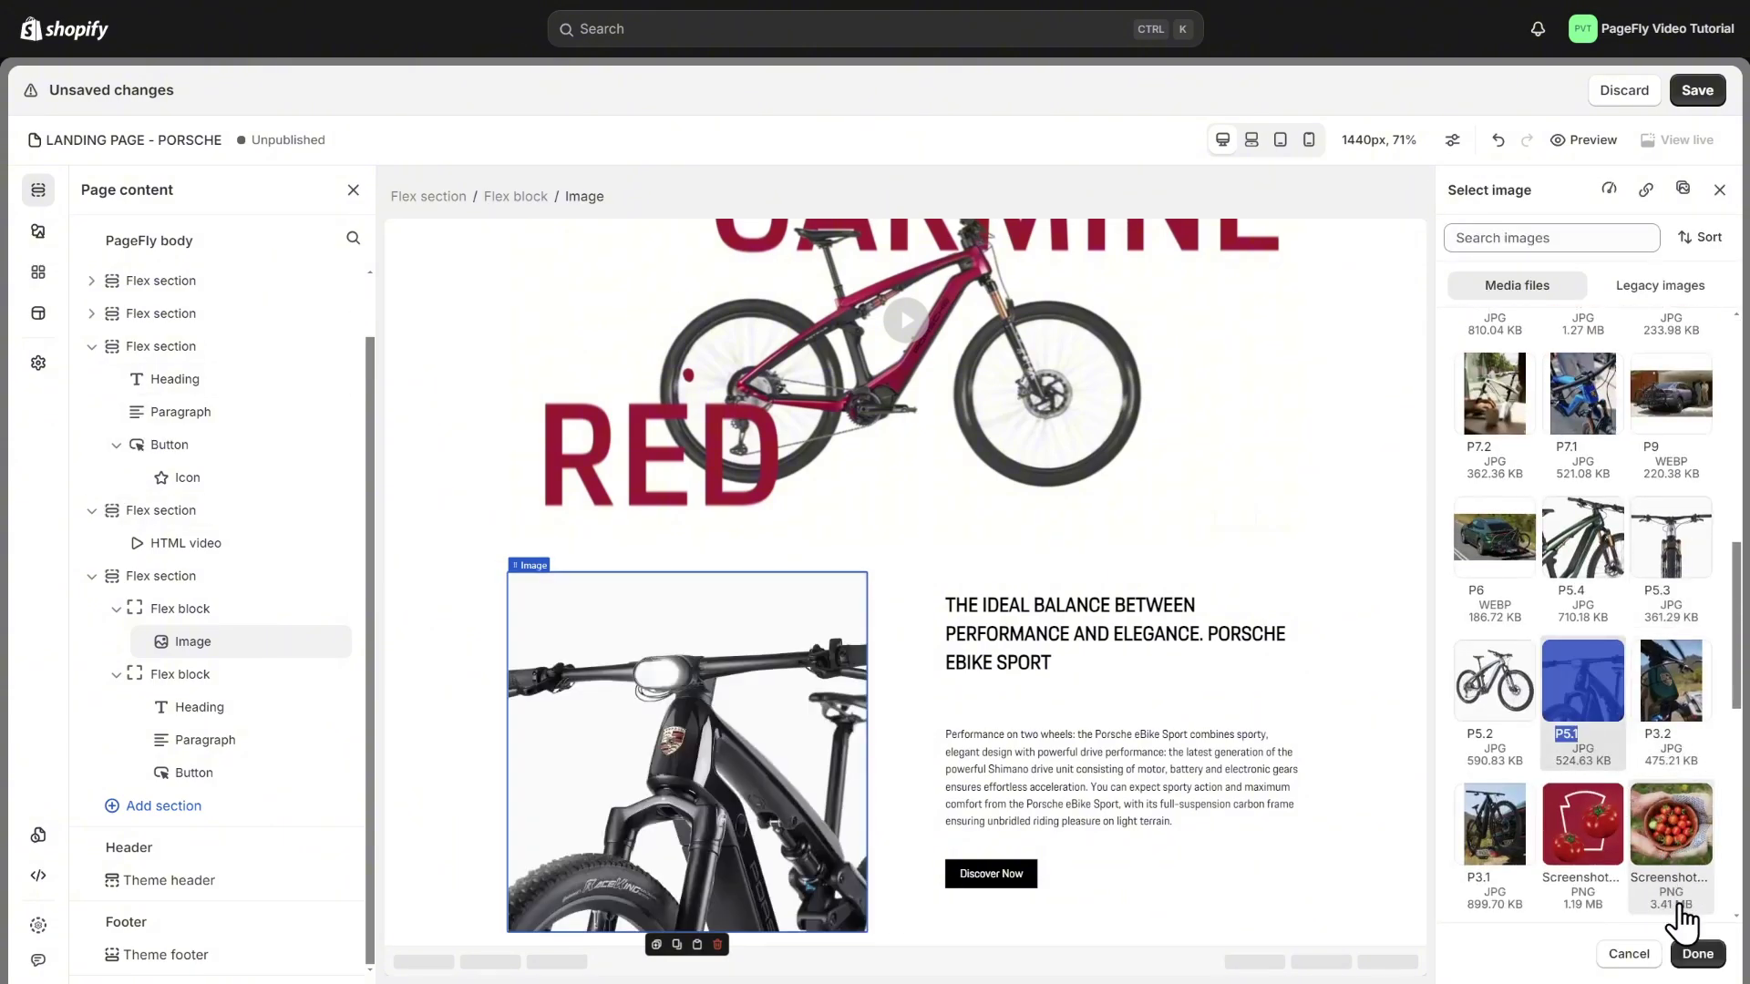
{"action": "left_click", "coordinate": [1695, 954]}
{"action": "left_click", "coordinate": [1360, 631]}
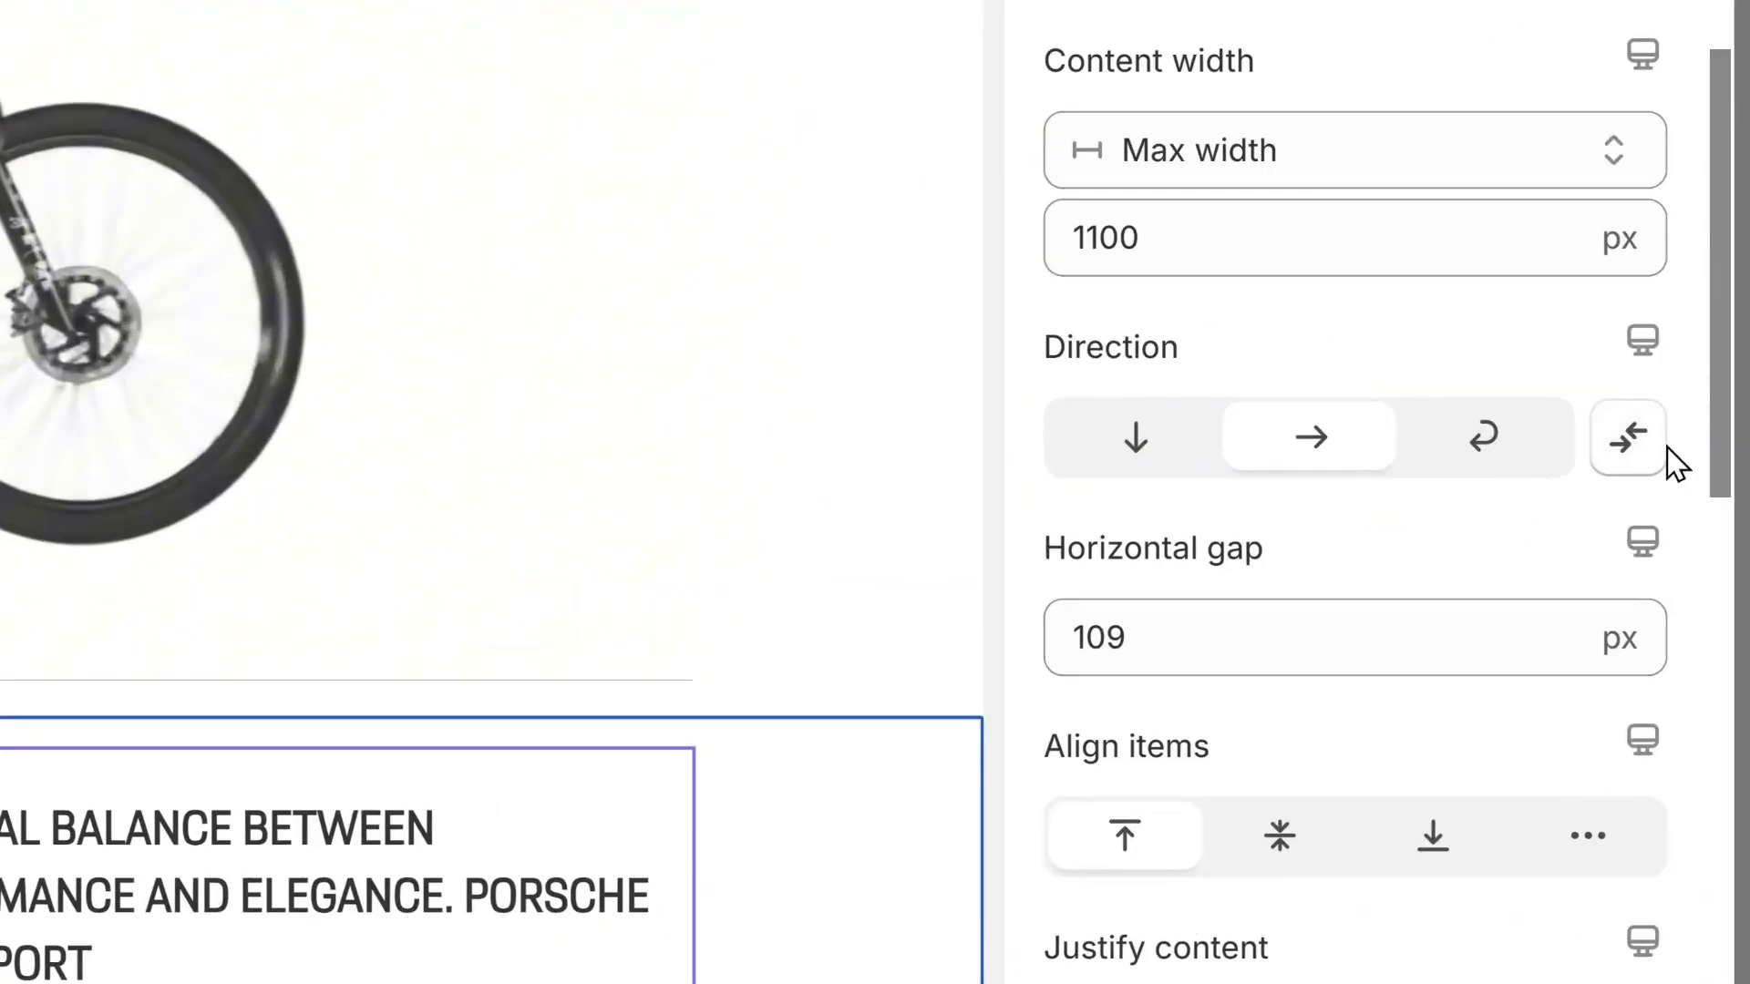
{"action": "left_click", "coordinate": [1698, 442]}
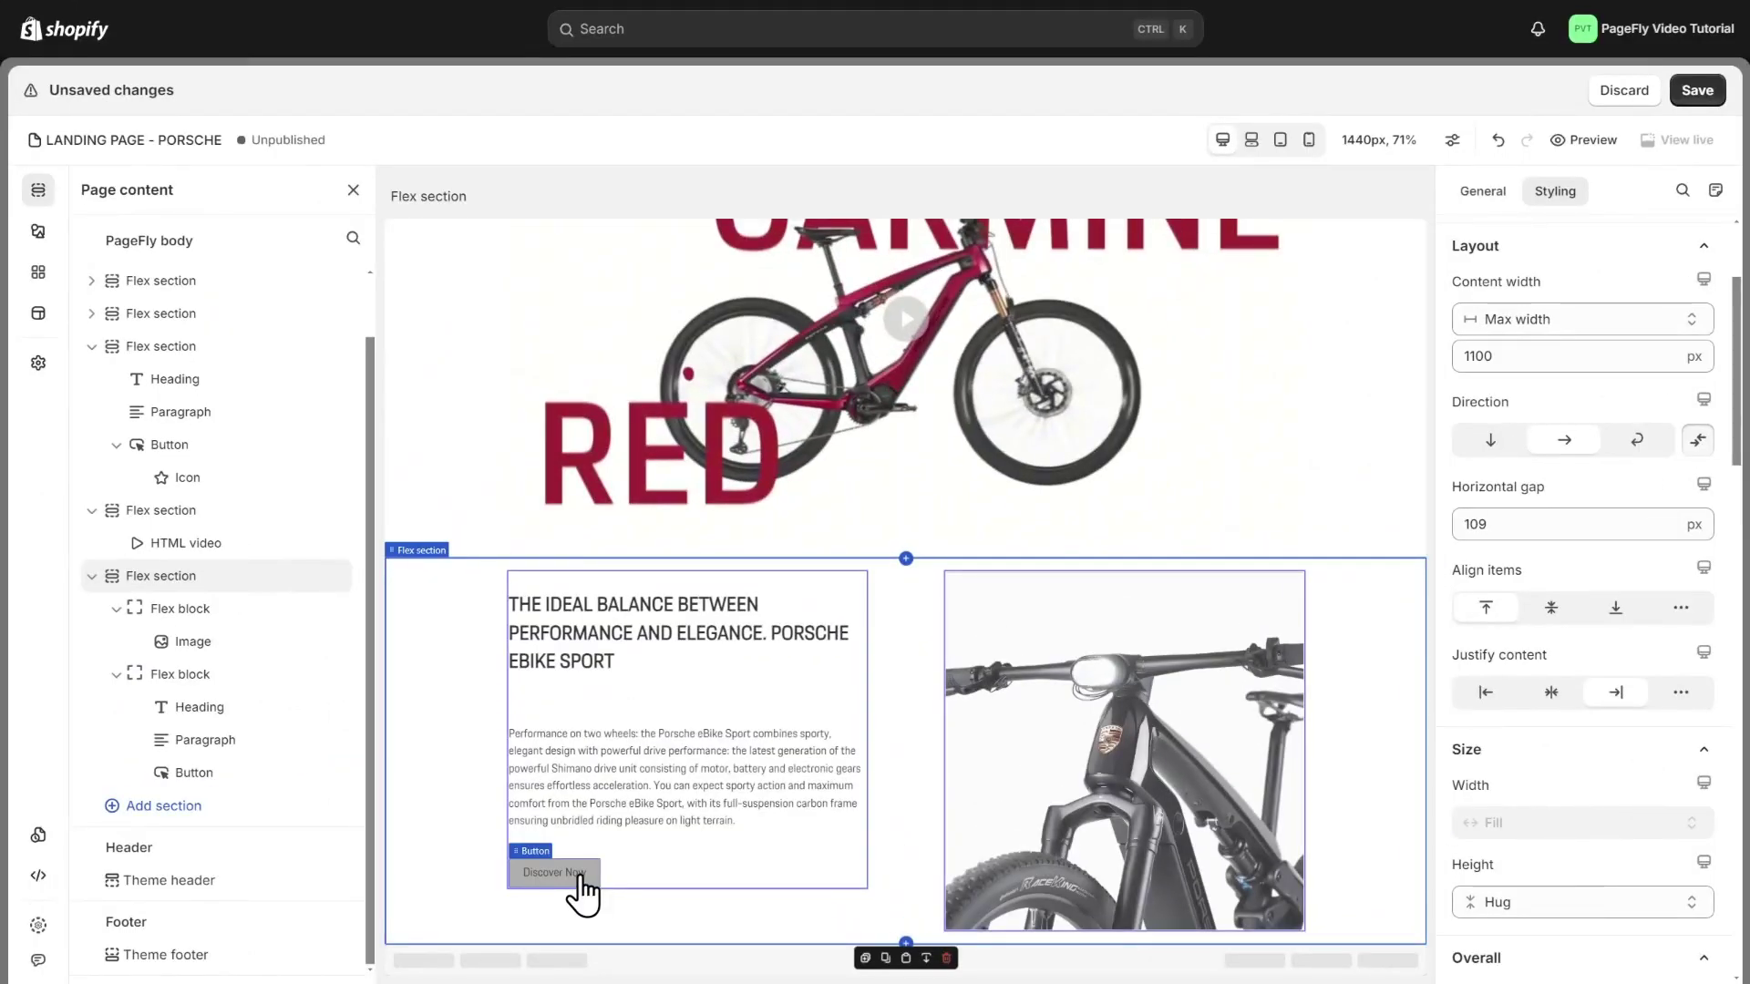
Set the Discover Now button's click action to Go to URL.
{"action": "left_click", "coordinate": [569, 879]}
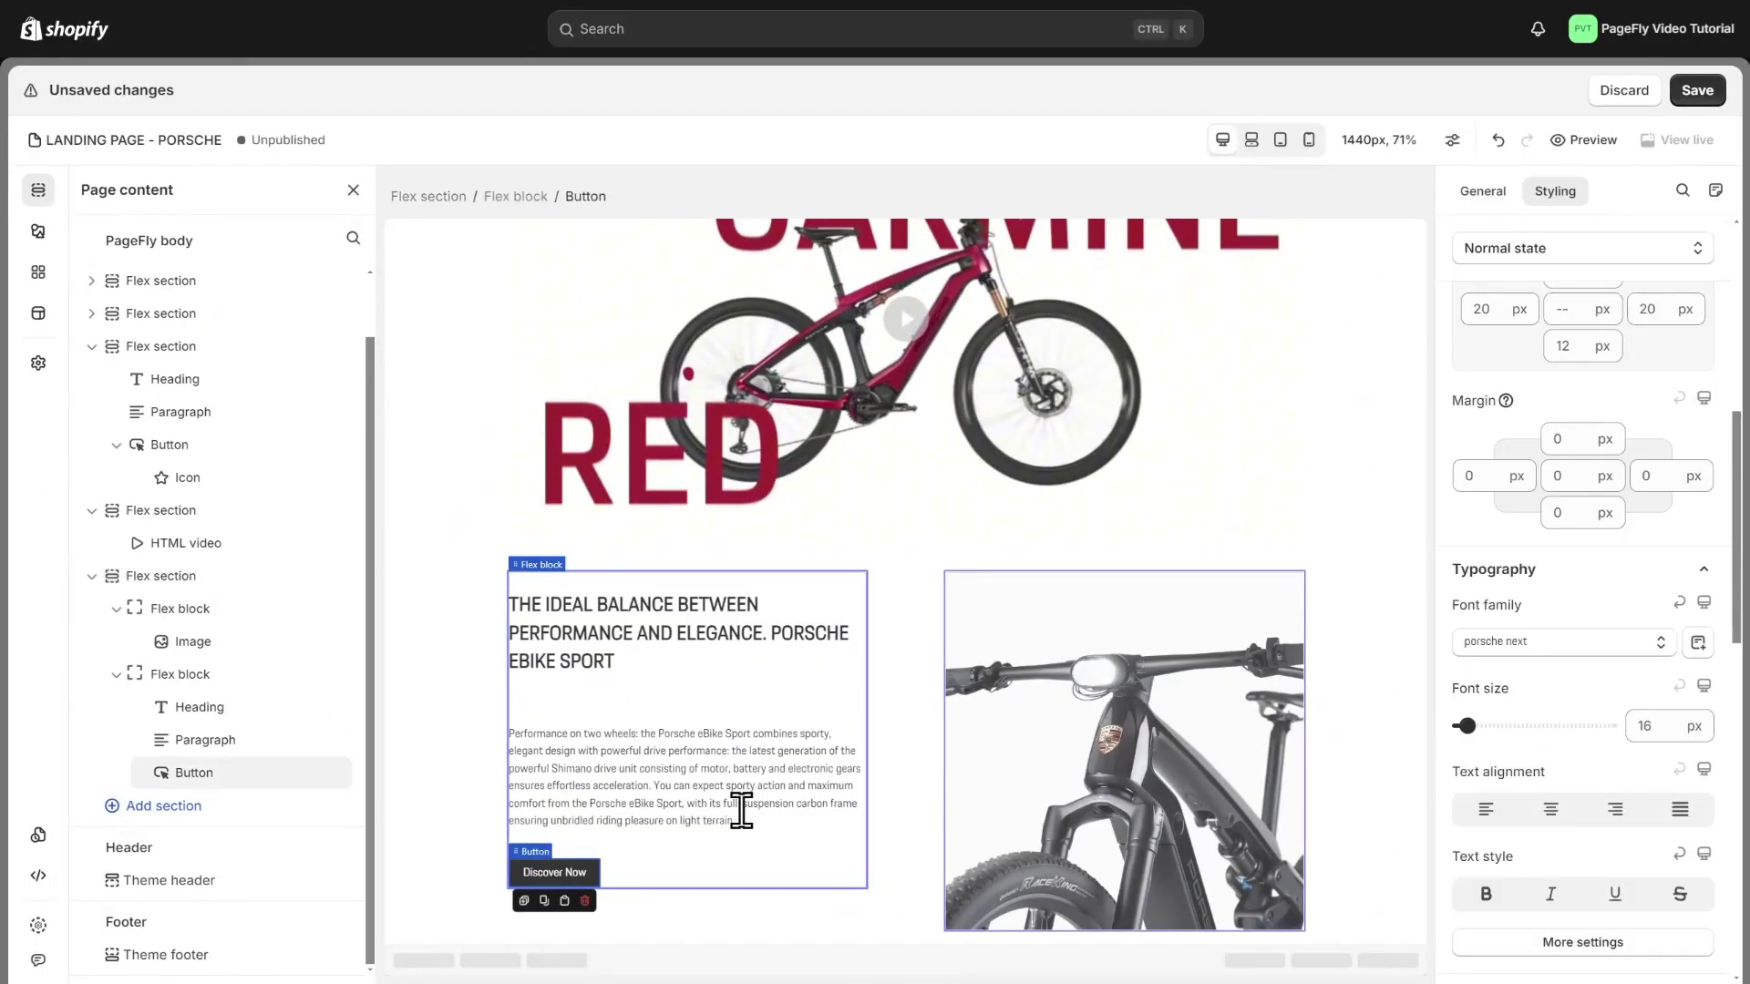
{"action": "left_click", "coordinate": [1508, 196]}
{"action": "scroll", "coordinate": [1494, 410], "scroll_direction": "down", "scroll_amount": 4}
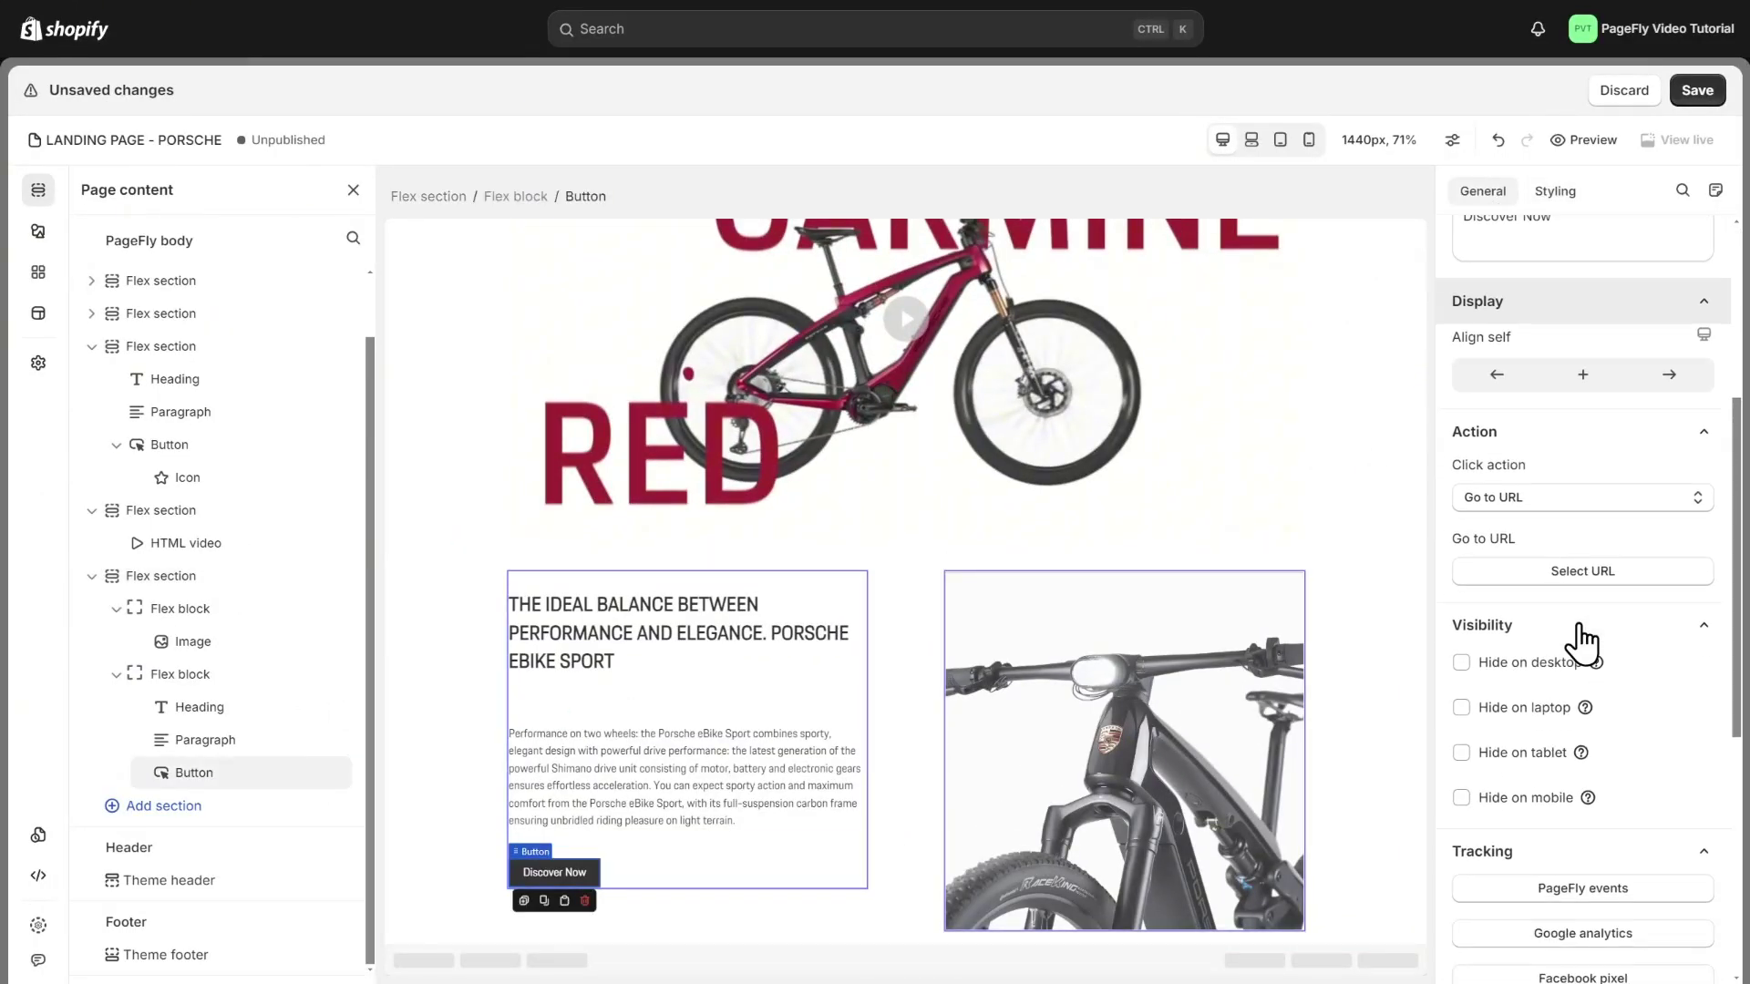
{"action": "left_click", "coordinate": [1487, 550]}
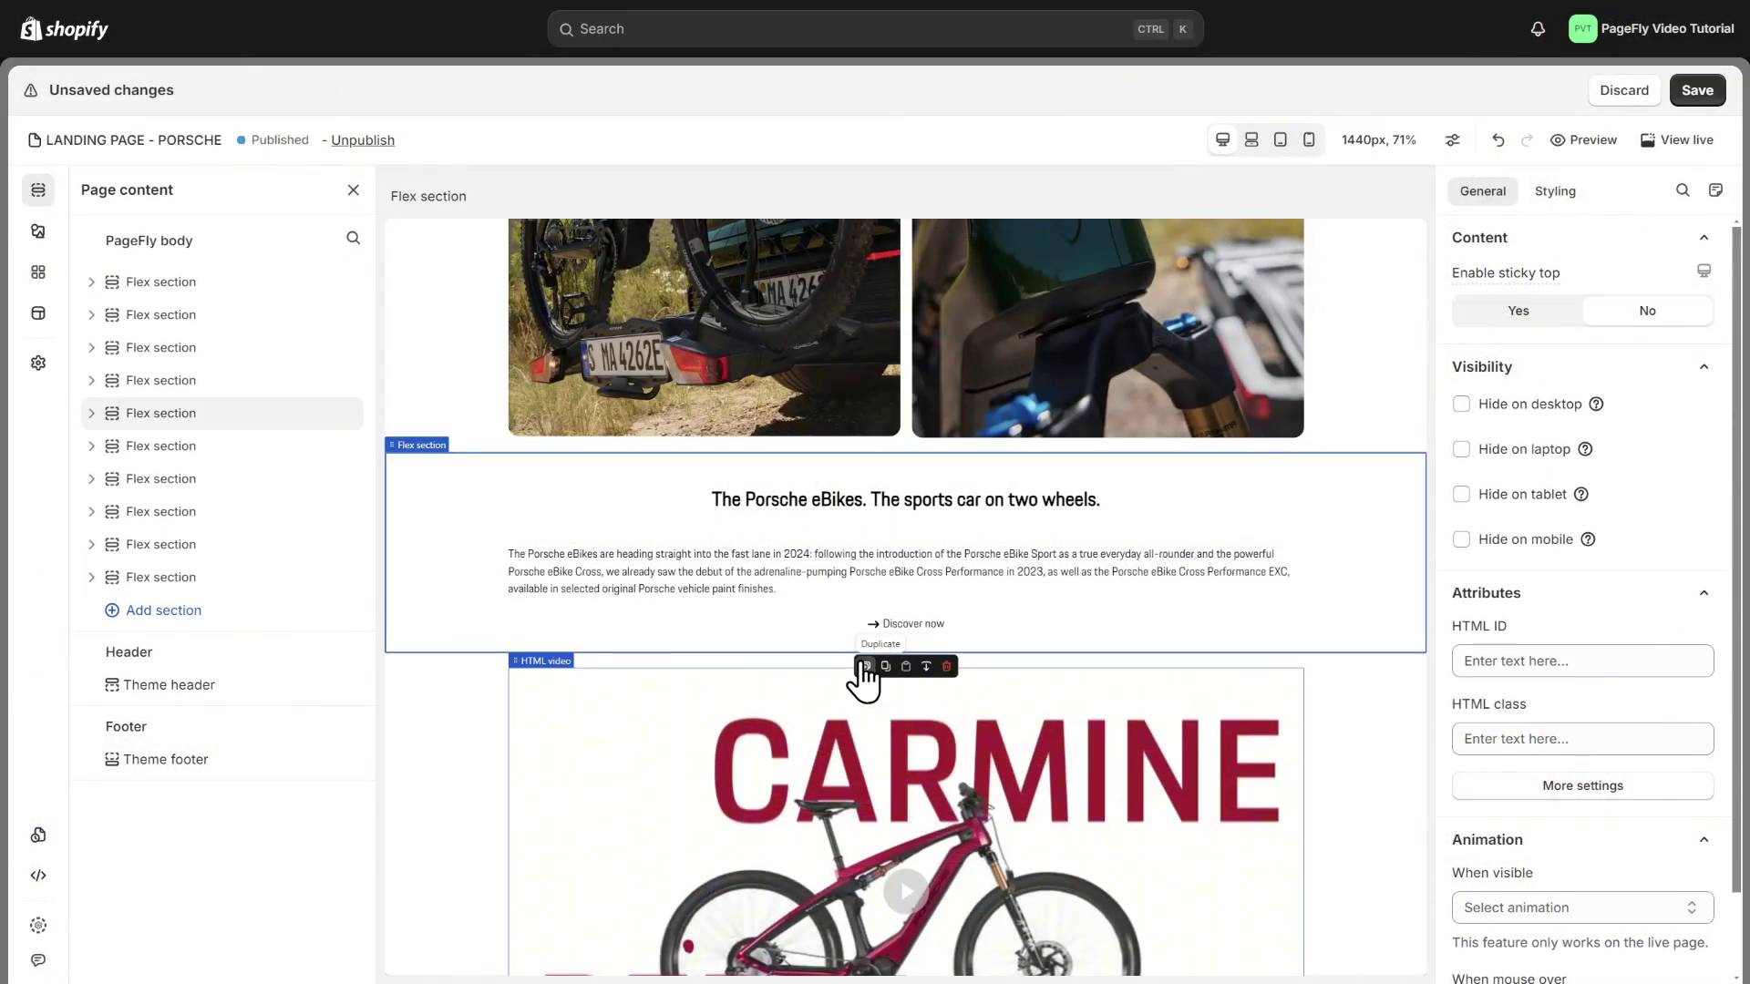
Duplicate the centred eBikes text section to the bottom, delete its heading, and paste the eBike Cross Performance EXC paragraph.
{"action": "left_click", "coordinate": [866, 670]}
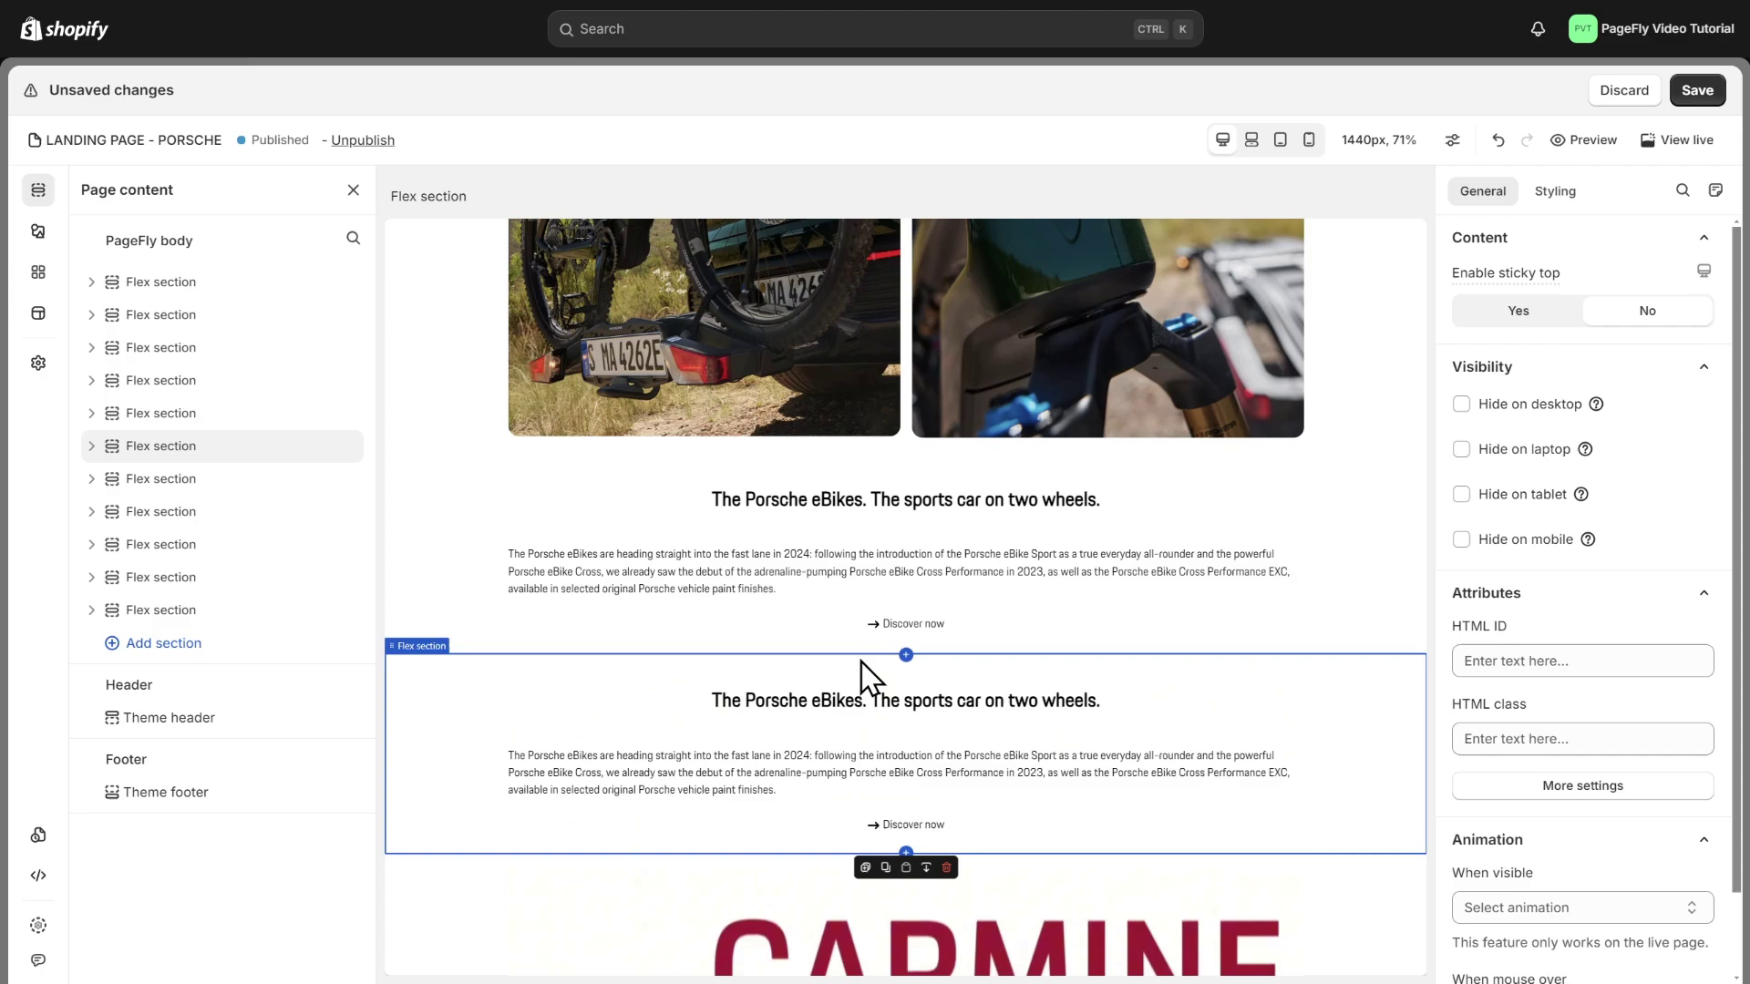
{"action": "left_click_drag", "start_coordinate": [399, 643], "coordinate": [401, 948]}
{"action": "left_click", "coordinate": [846, 798]}
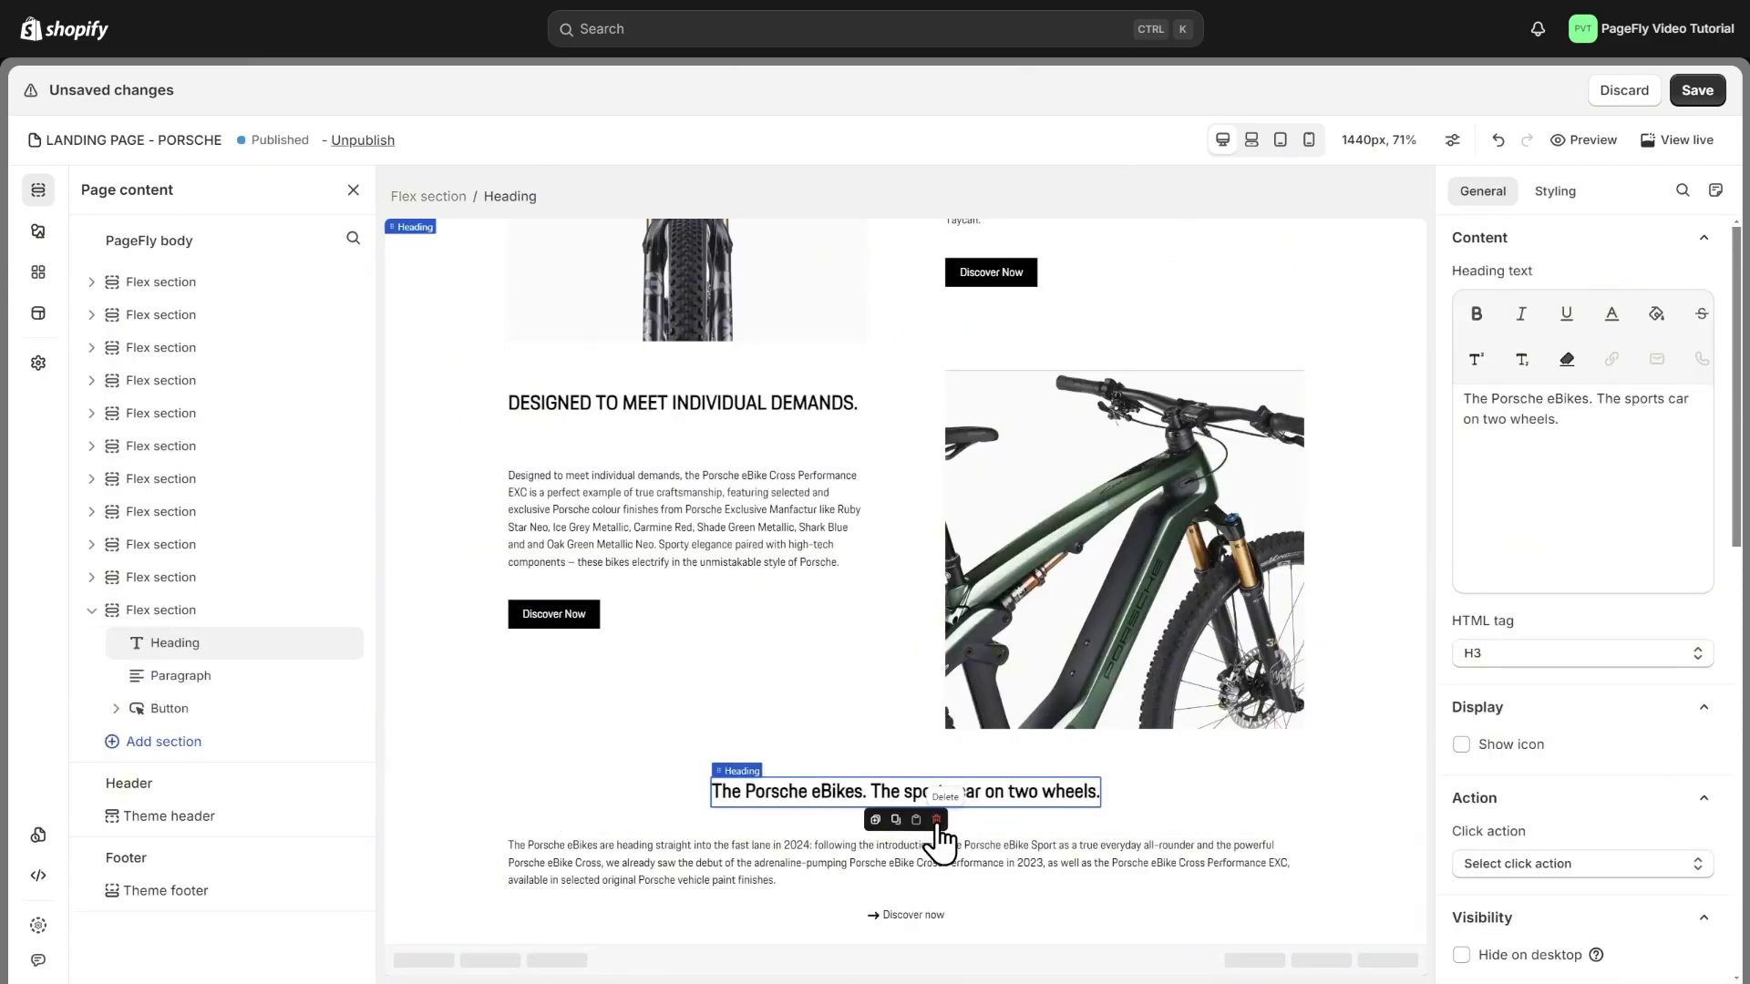
{"action": "left_click", "coordinate": [937, 819]}
{"action": "triple_click", "coordinate": [1624, 460]}
{"action": "type", "text": "Designed to meet individual demands, the Porsche eBike Cross Performance EXC is a perfect example of true craftsmanship, featuring selected and exclusive Porsche colour finishes from Porsche Exclusive Manfactur like Ruby Star Neo, Ice Grey Metallic, Carmine Red, Shade Green Metallic, Shark Blue and and Oak Green Metallic Neo. Sporty elegance paired with high-tech components – these bikes electrify in the unmistakable style of Porsche."}
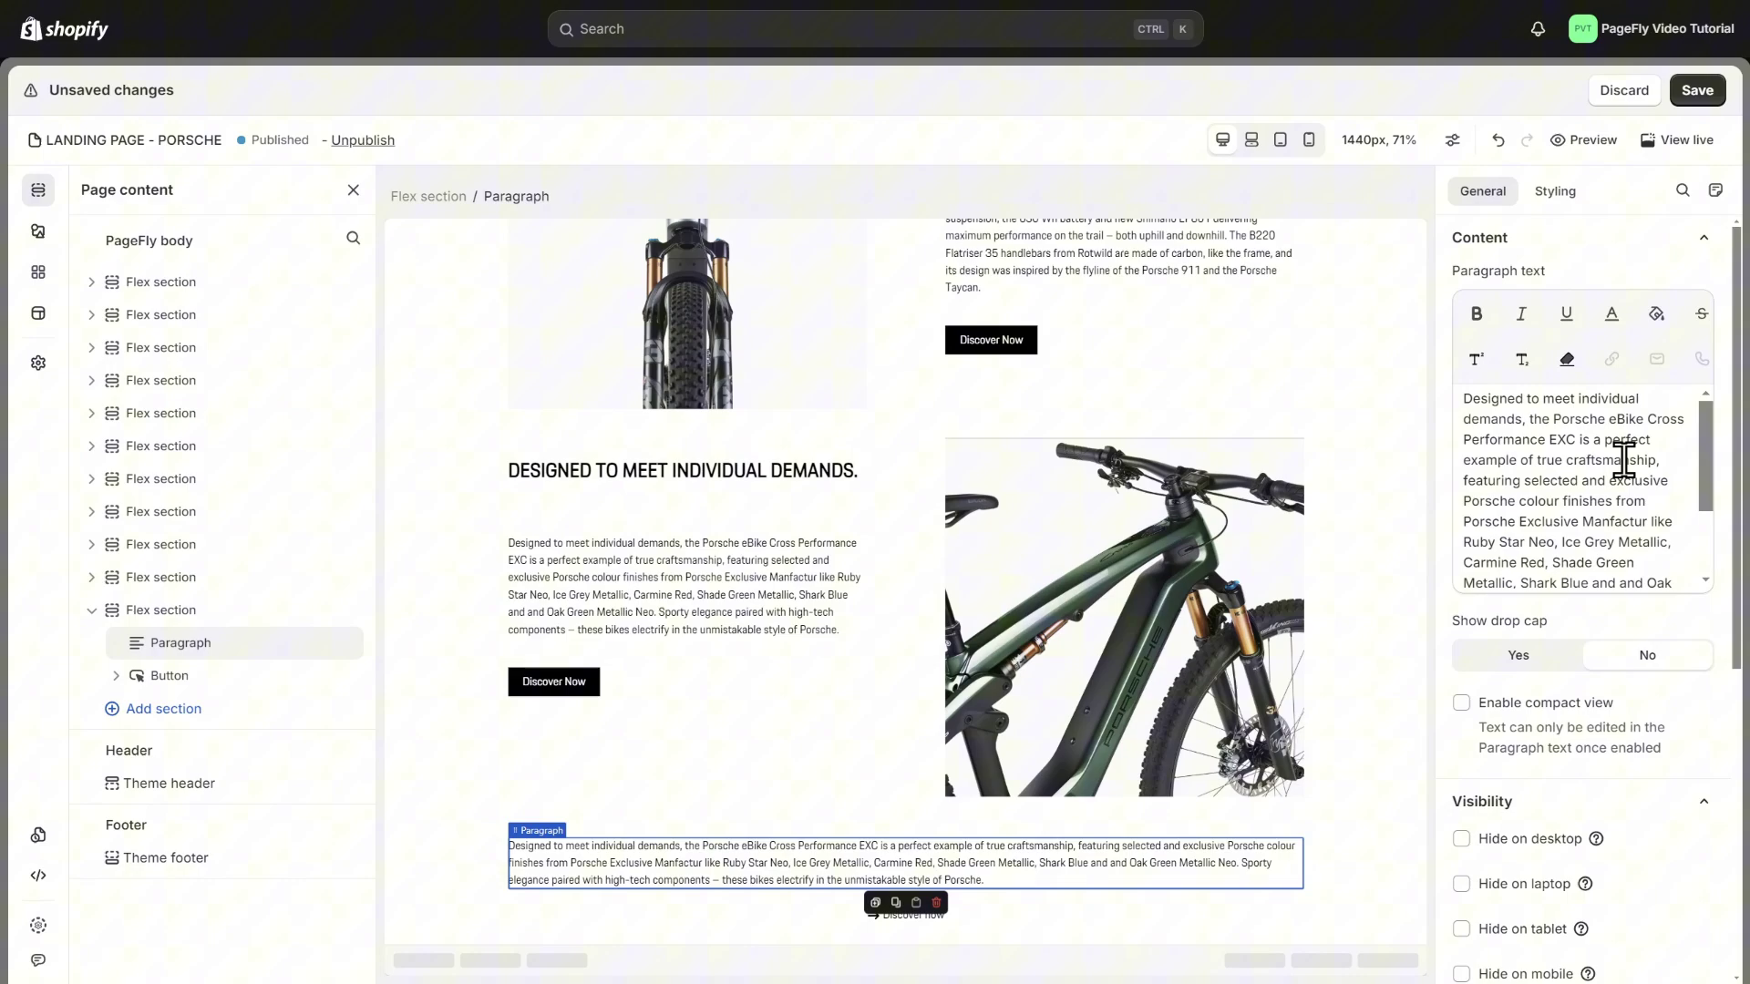
{"action": "left_click", "coordinate": [935, 914]}
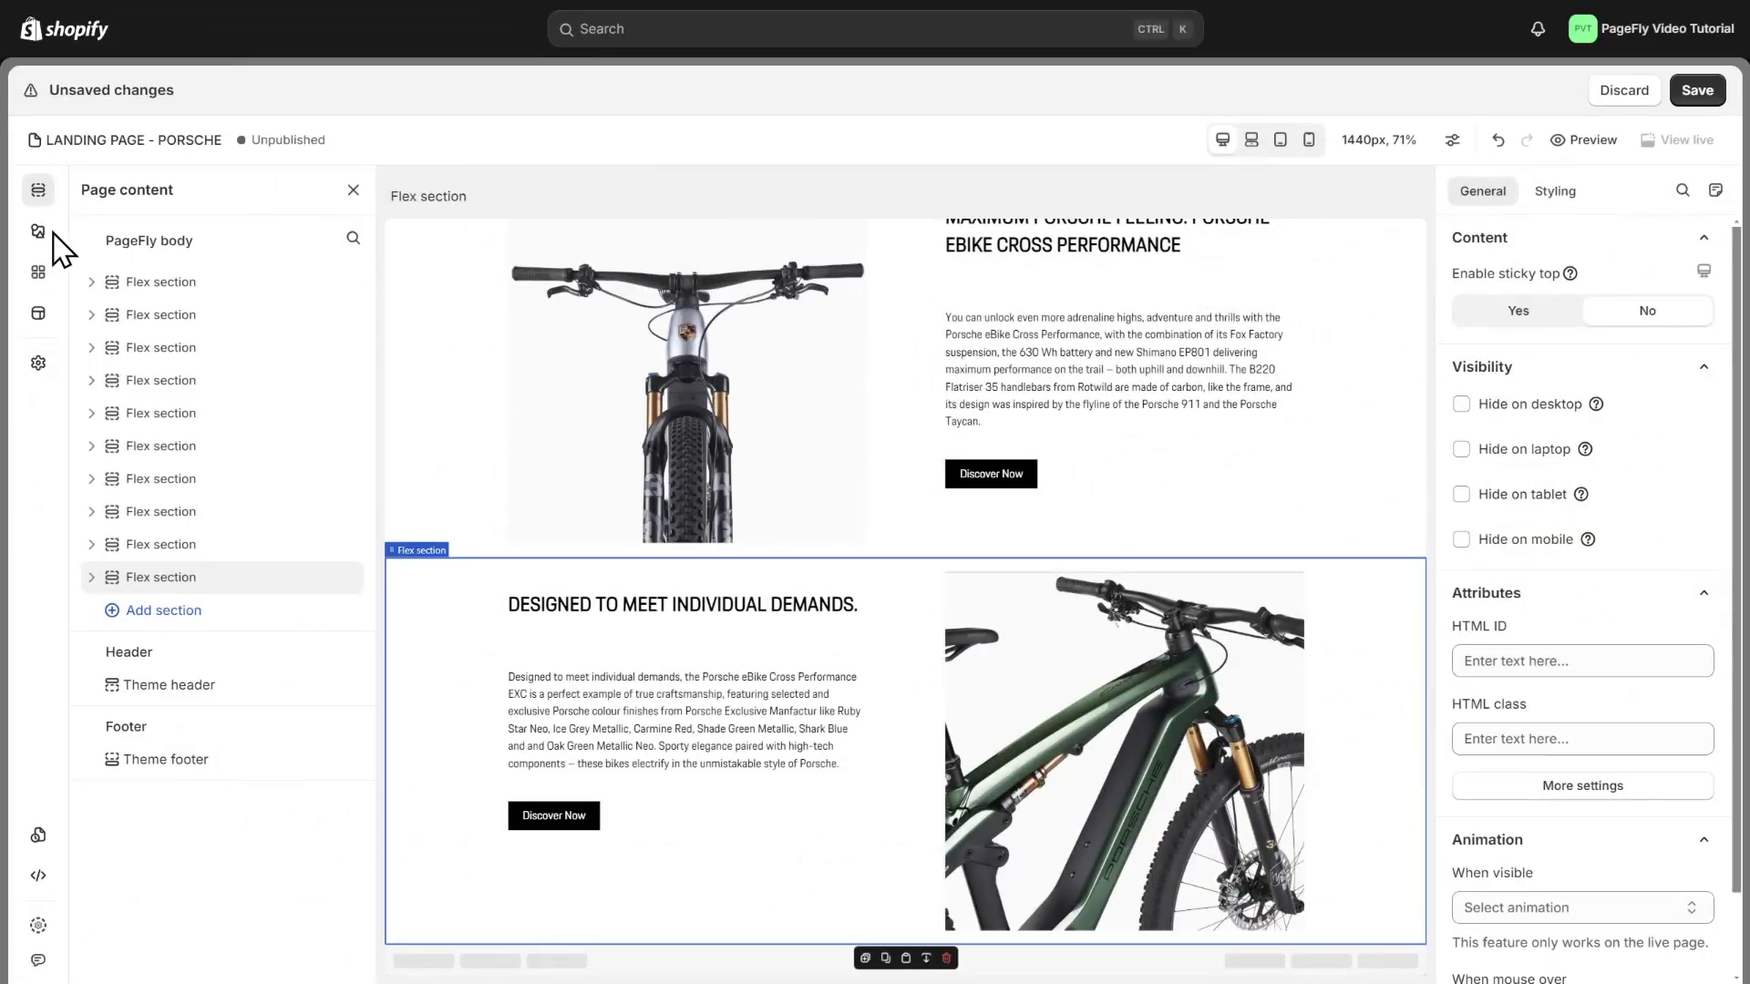
Give the empty Flex section the P6 car-and-bike photo as a background that fills it.
{"action": "left_click", "coordinate": [40, 234]}
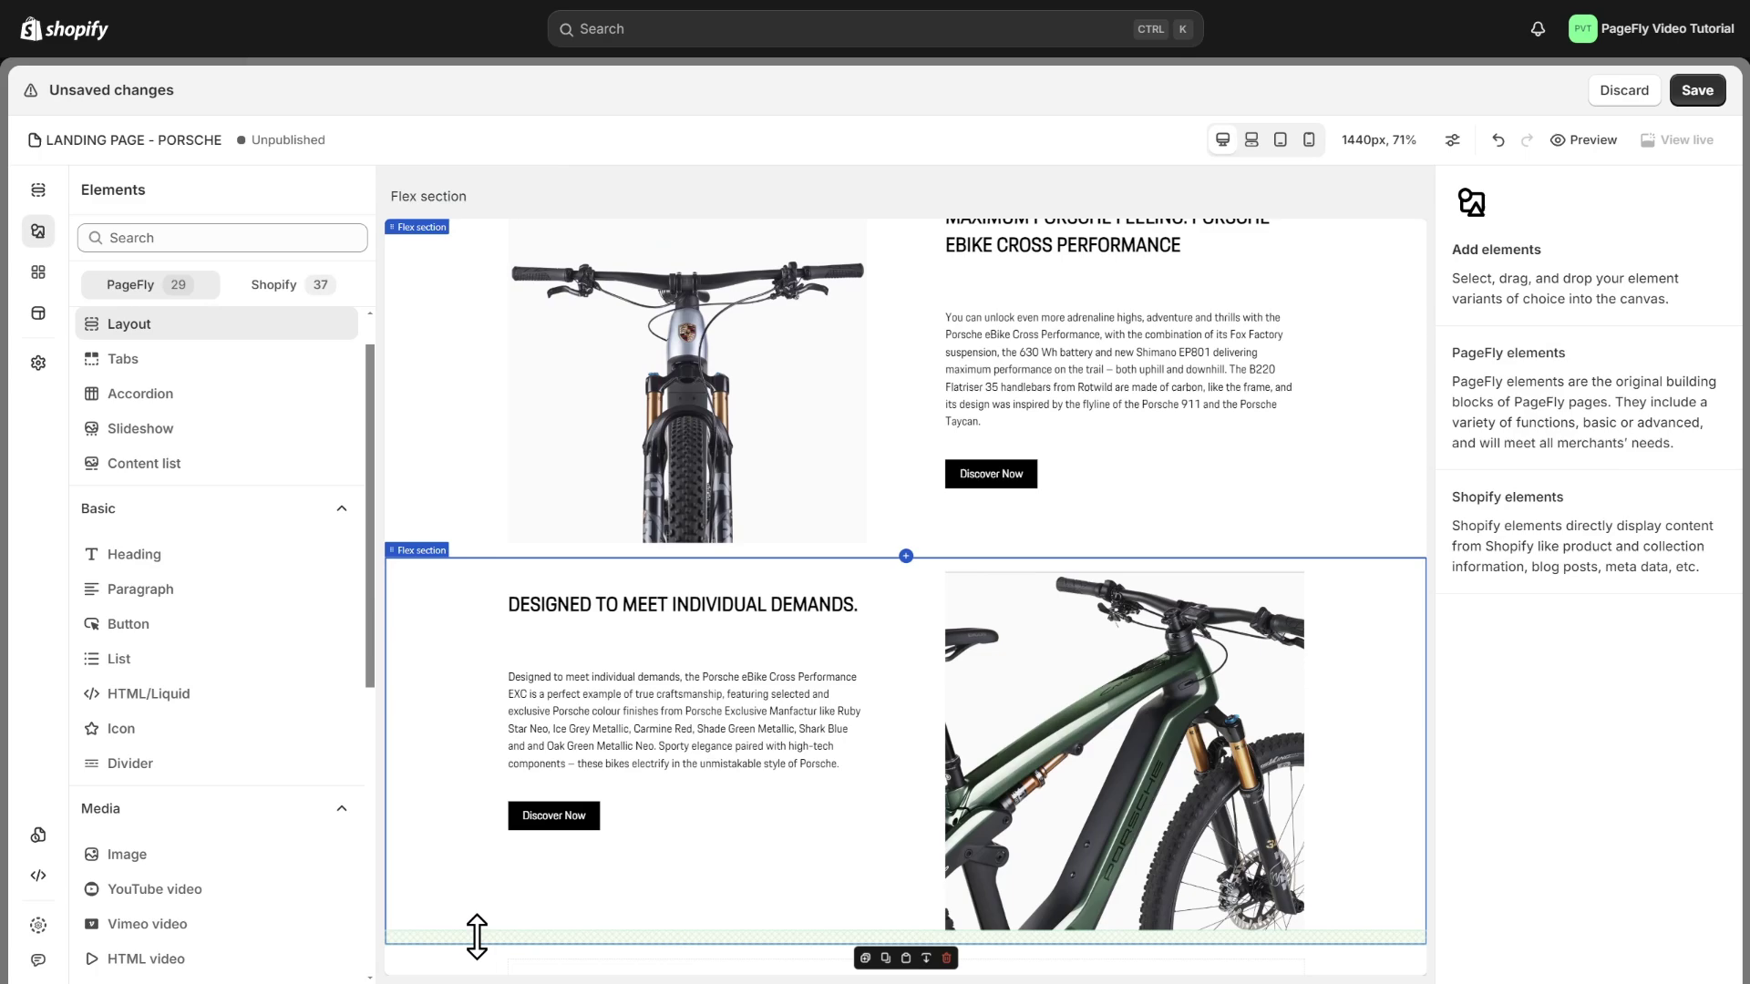
{"action": "left_click", "coordinate": [503, 914]}
{"action": "scroll", "coordinate": [503, 914], "scroll_direction": "down", "scroll_amount": 2}
{"action": "left_click", "coordinate": [1555, 190]}
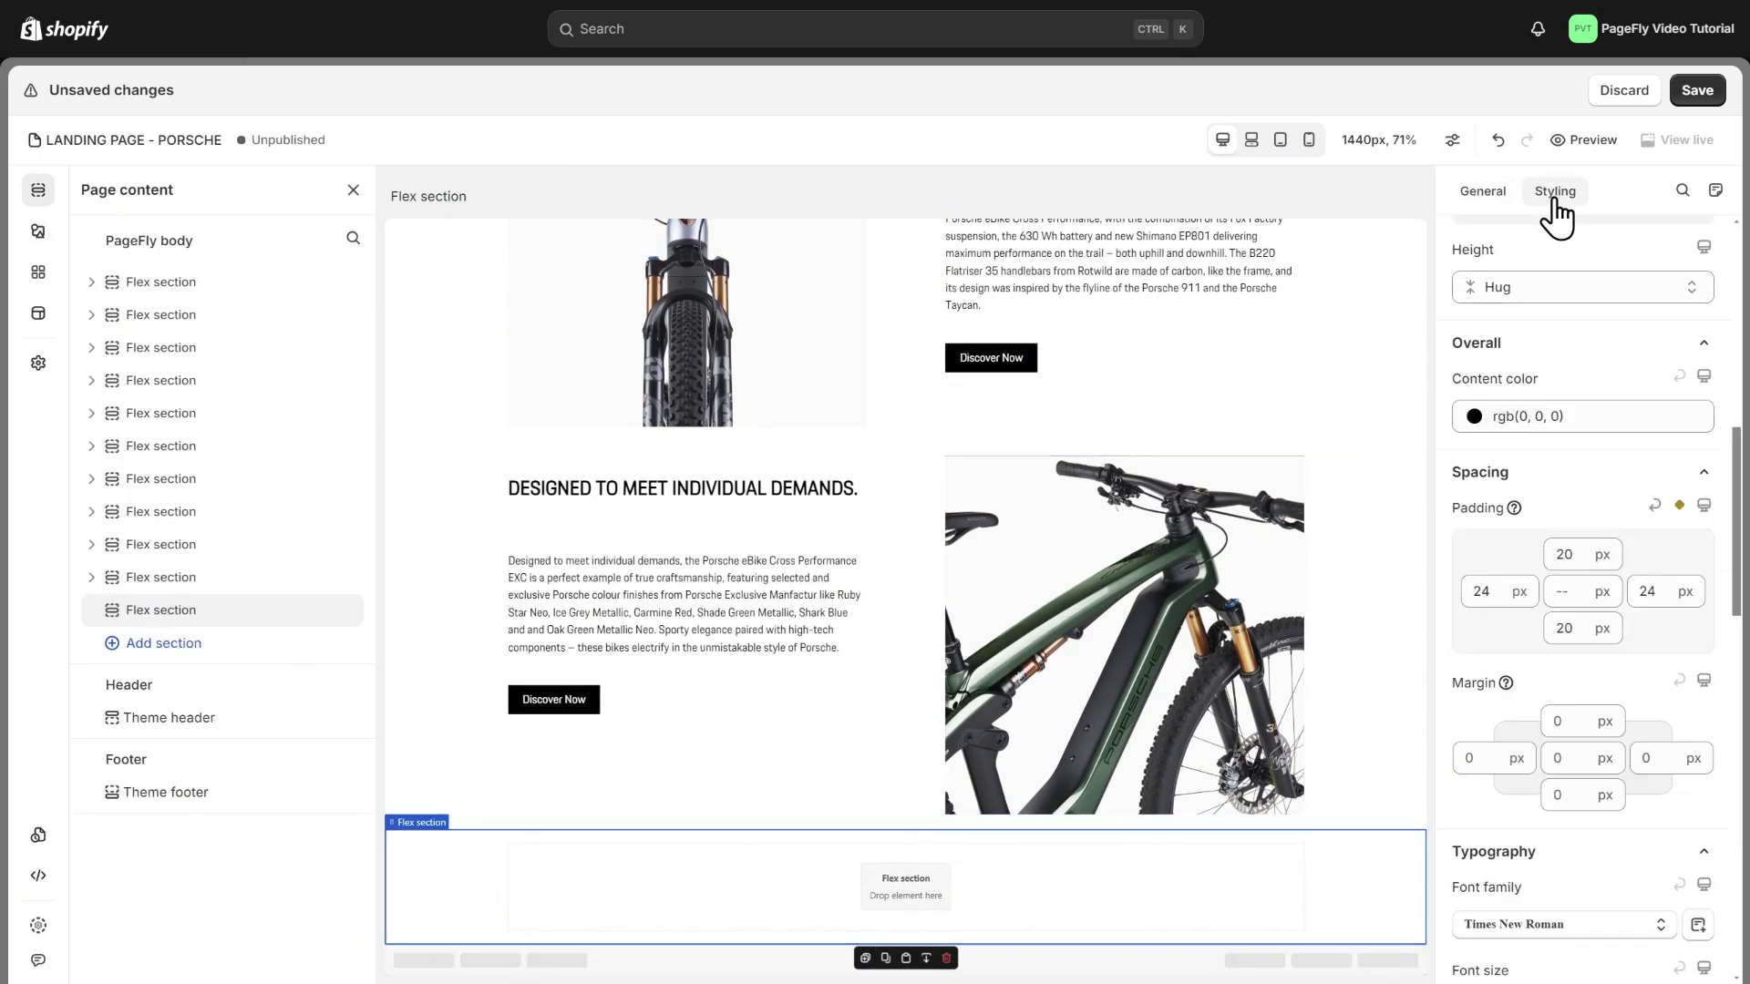
{"action": "scroll", "coordinate": [1617, 572], "scroll_direction": "down", "scroll_amount": 5}
{"action": "scroll", "coordinate": [1617, 572], "scroll_direction": "down", "scroll_amount": 5}
{"action": "left_click", "coordinate": [1590, 597]}
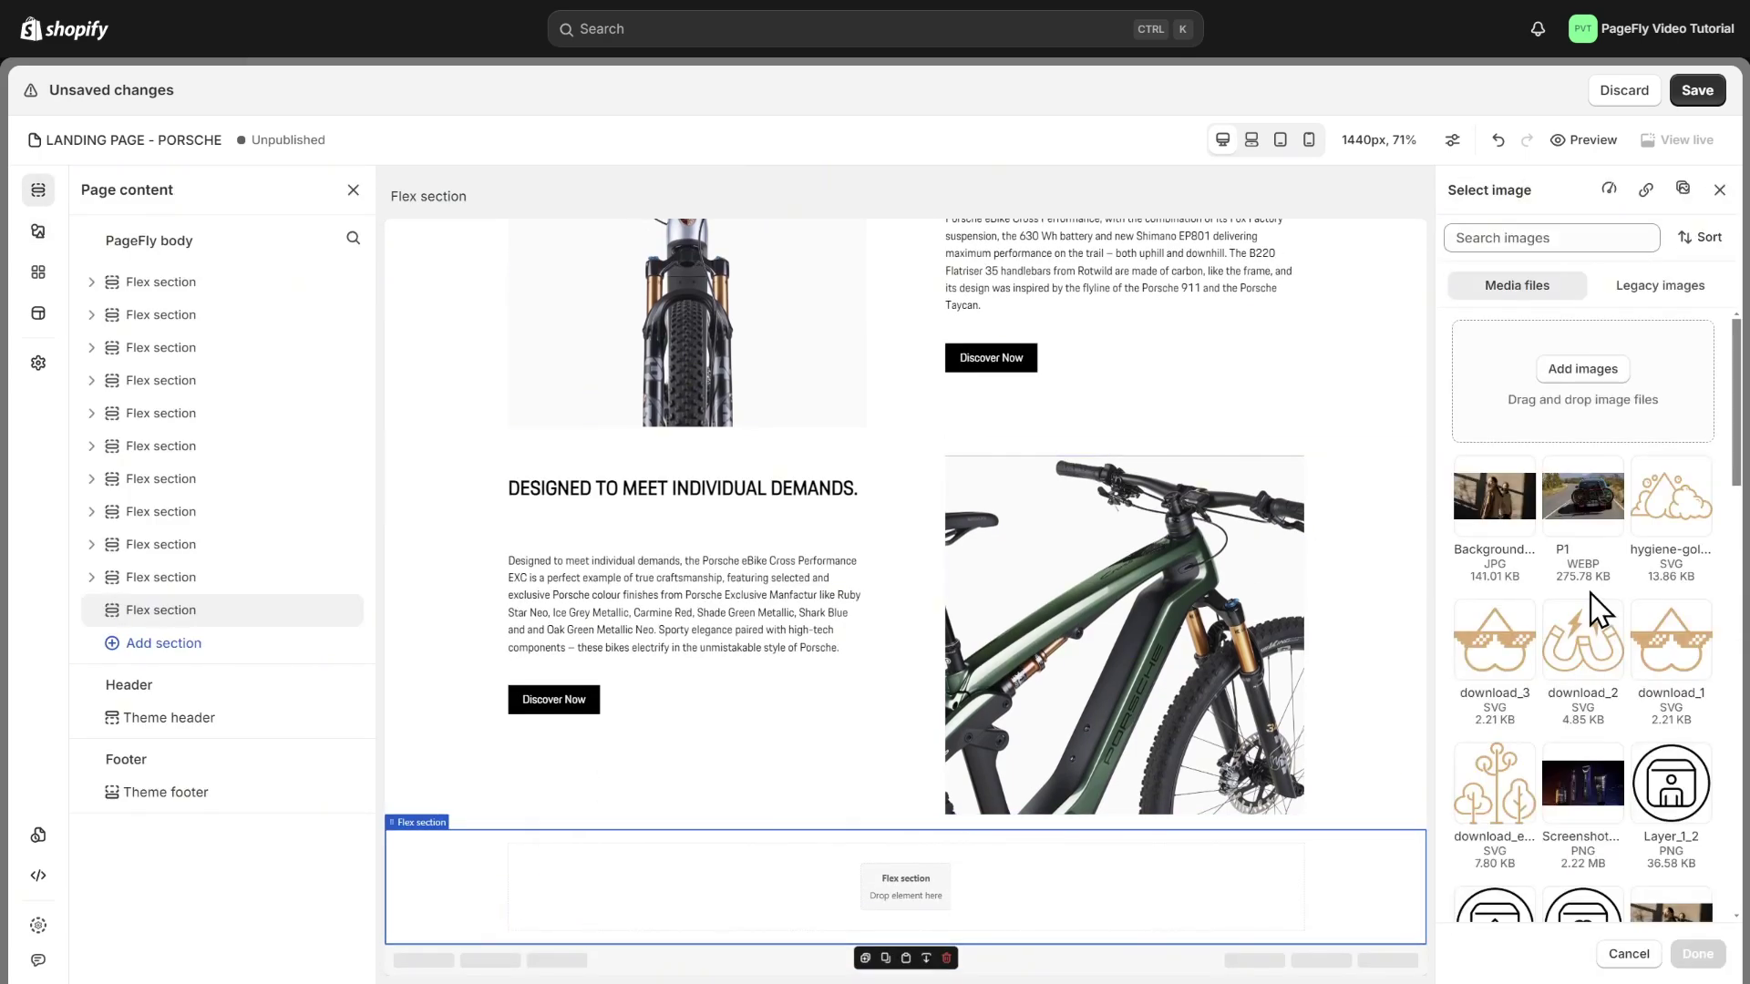
{"action": "scroll", "coordinate": [1594, 609], "scroll_direction": "down", "scroll_amount": 2}
{"action": "left_click", "coordinate": [1531, 665]}
{"action": "left_click", "coordinate": [1696, 955]}
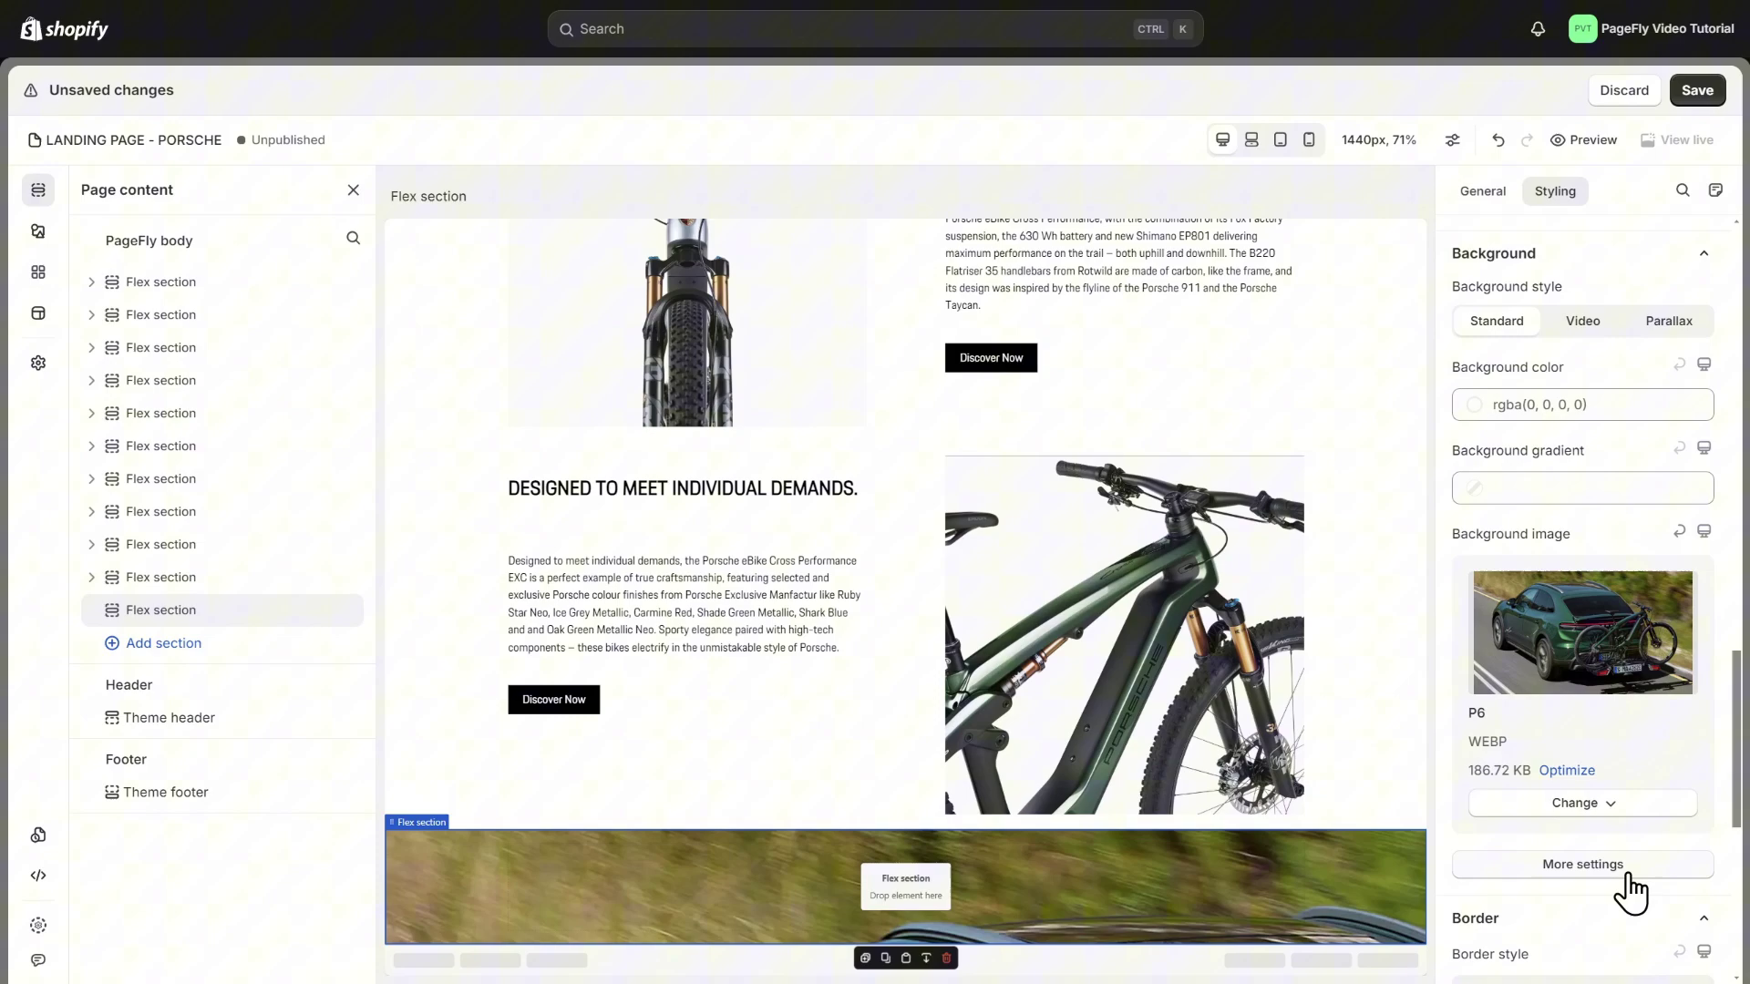
{"action": "left_click", "coordinate": [1628, 864]}
{"action": "left_click", "coordinate": [1583, 456]}
{"action": "left_click", "coordinate": [1544, 655]}
{"action": "left_click", "coordinate": [1695, 864]}
Pad the section 700 px at the top, 50 px at the bottom and 0 on the left.
{"action": "scroll", "coordinate": [1668, 799], "scroll_direction": "up", "scroll_amount": 5}
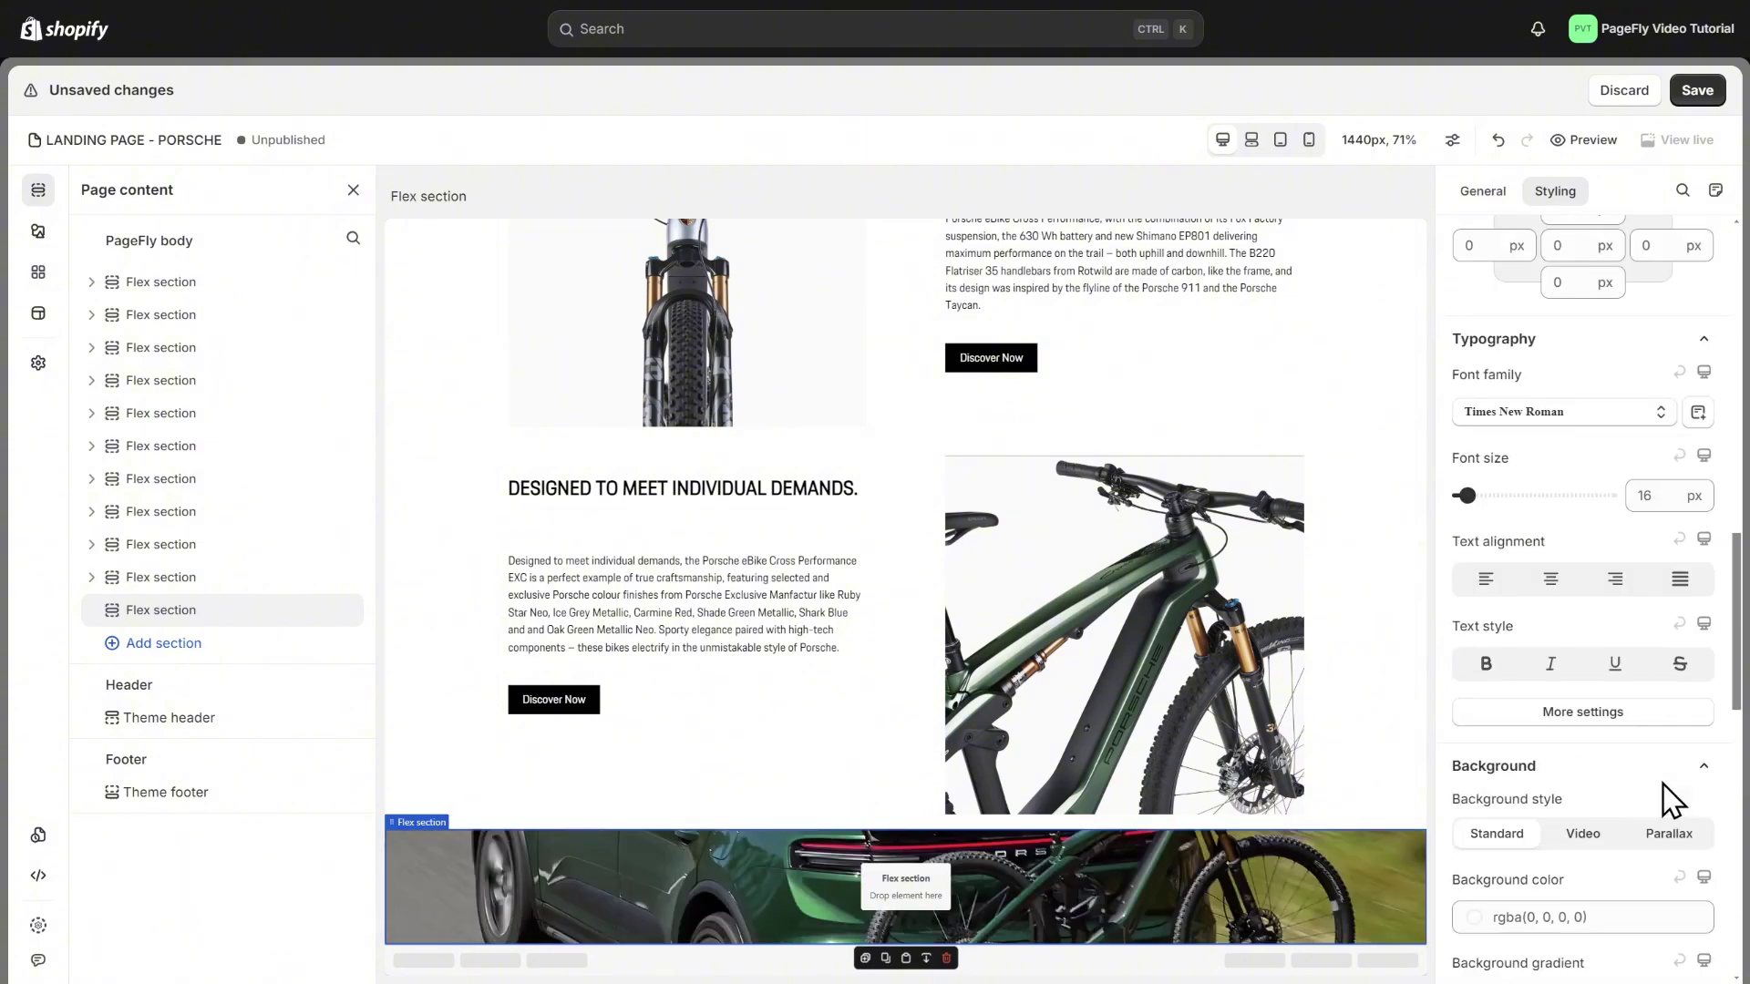
{"action": "scroll", "coordinate": [1640, 638], "scroll_direction": "up", "scroll_amount": 4}
{"action": "type", "text": "700"}
{"action": "left_click", "coordinate": [1567, 423]}
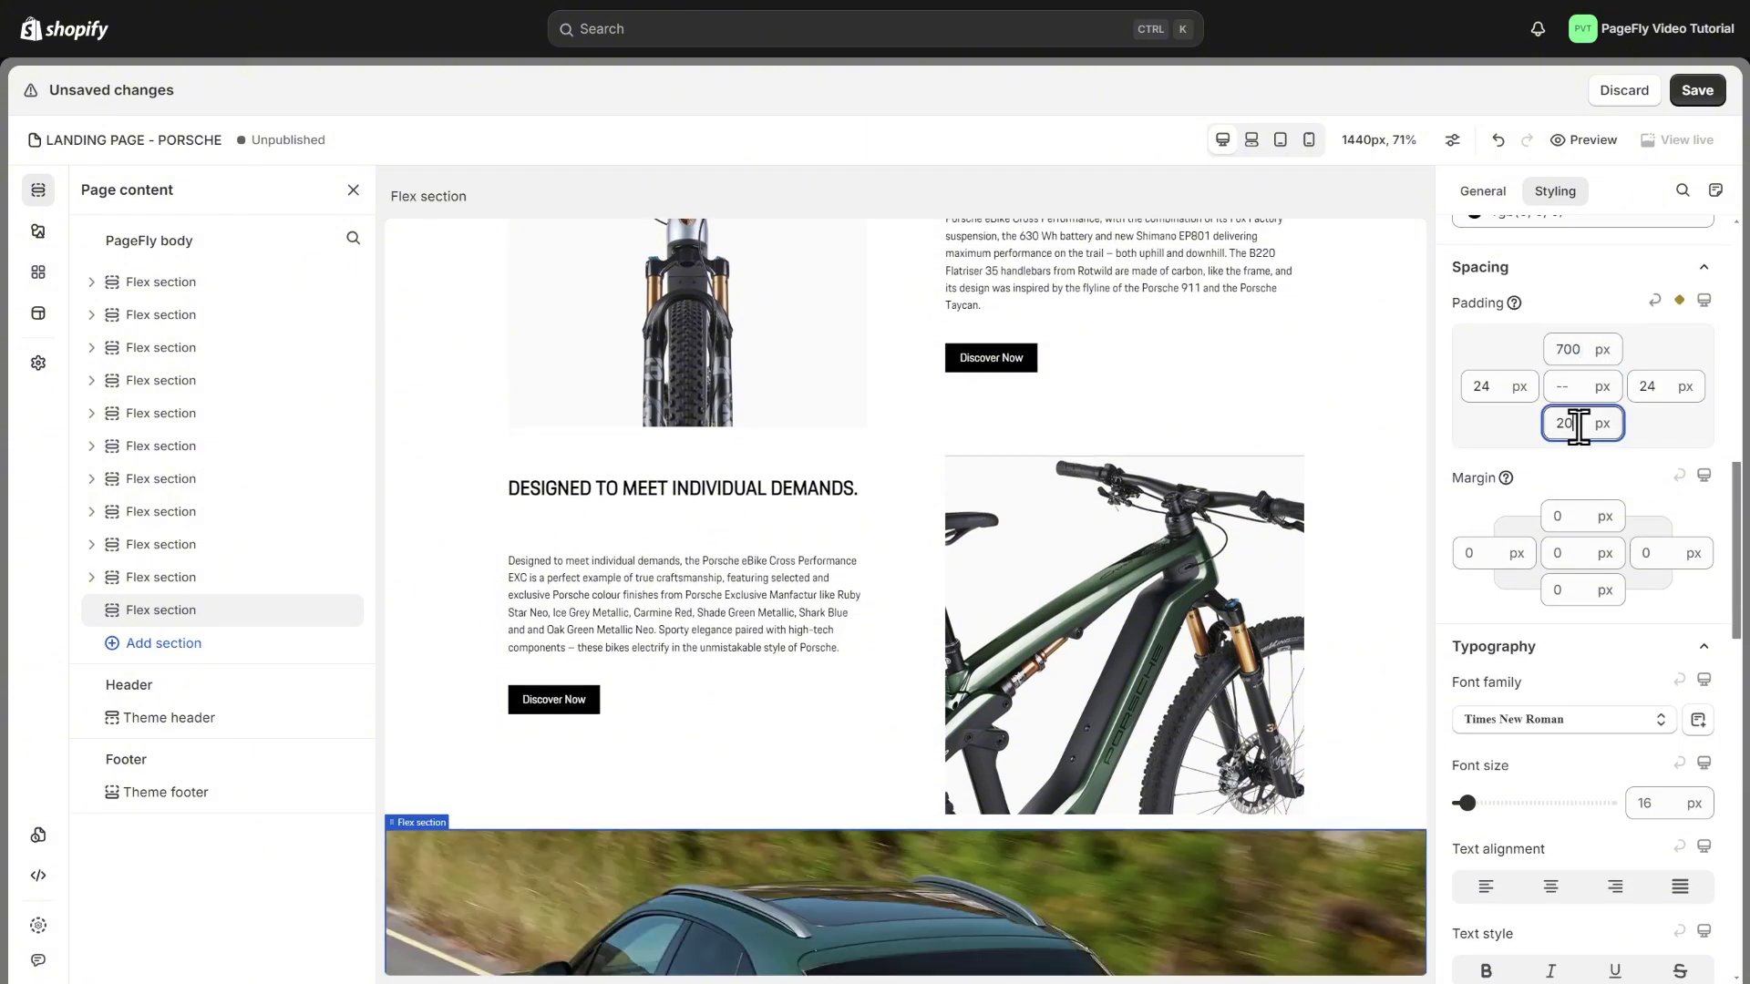
{"action": "type", "text": "50"}
{"action": "left_click", "coordinate": [1495, 385]}
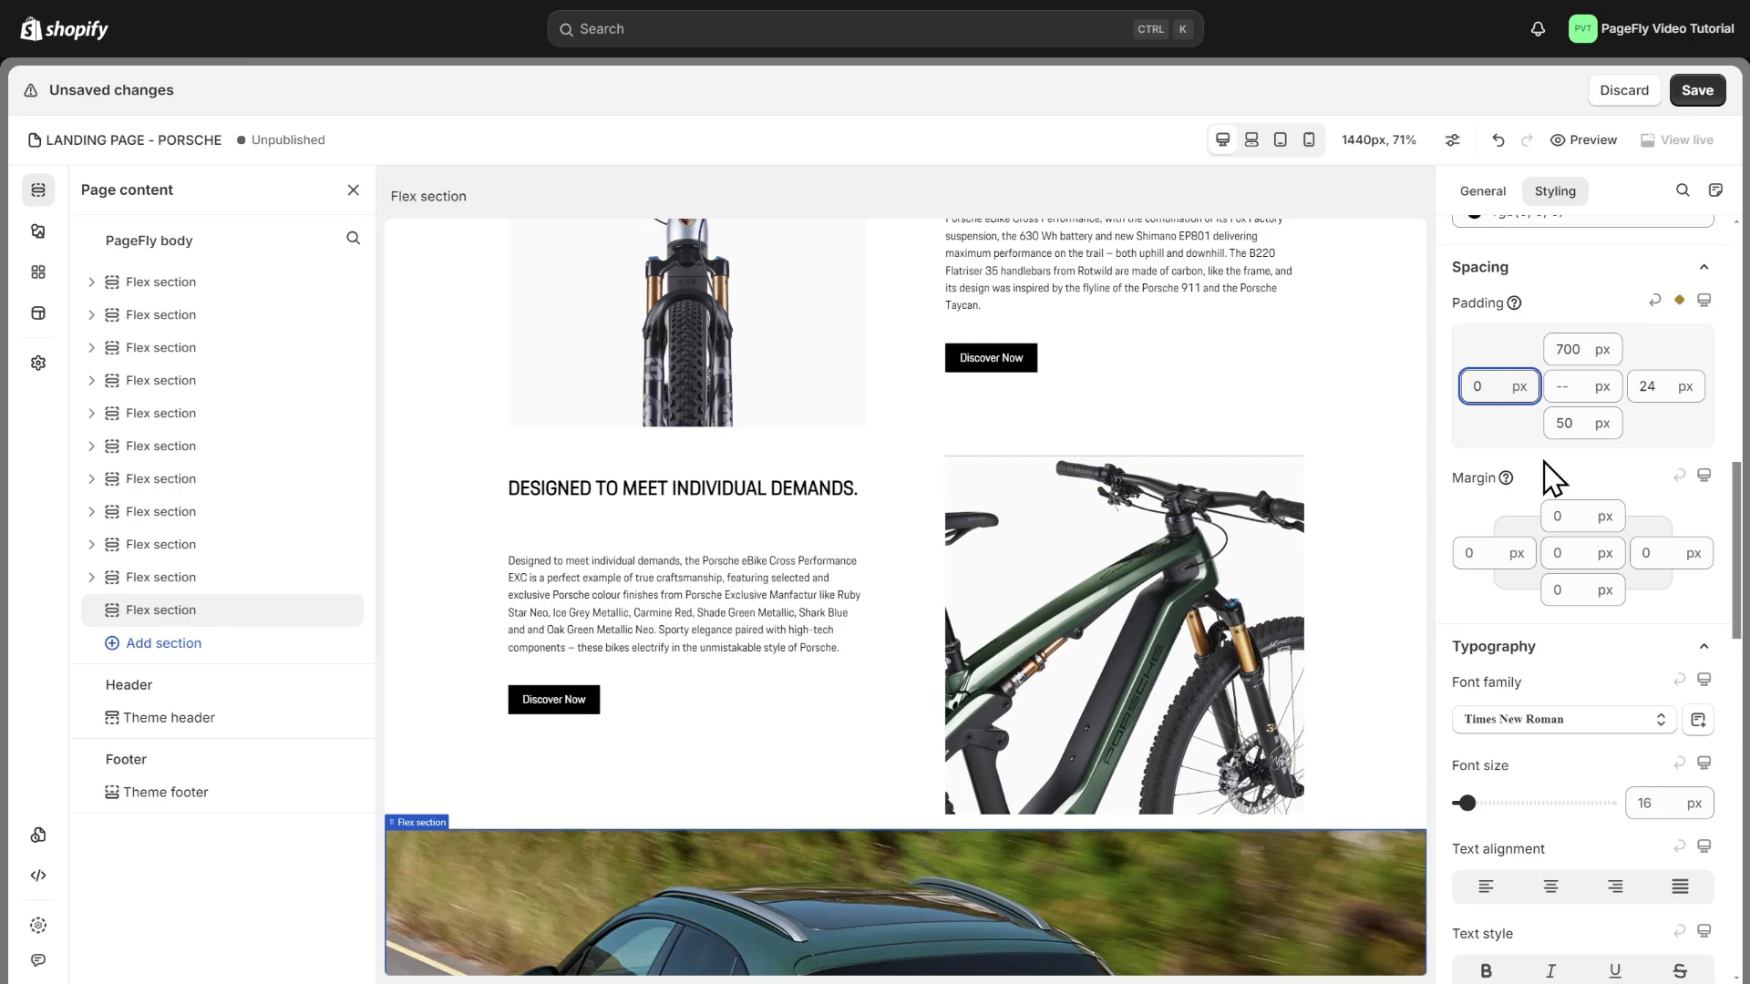
{"action": "scroll", "coordinate": [875, 683], "scroll_direction": "down", "scroll_amount": 5}
Add a 'Discover all eBikes' button with a tag icon onto the car photo section.
{"action": "left_click", "coordinate": [38, 230]}
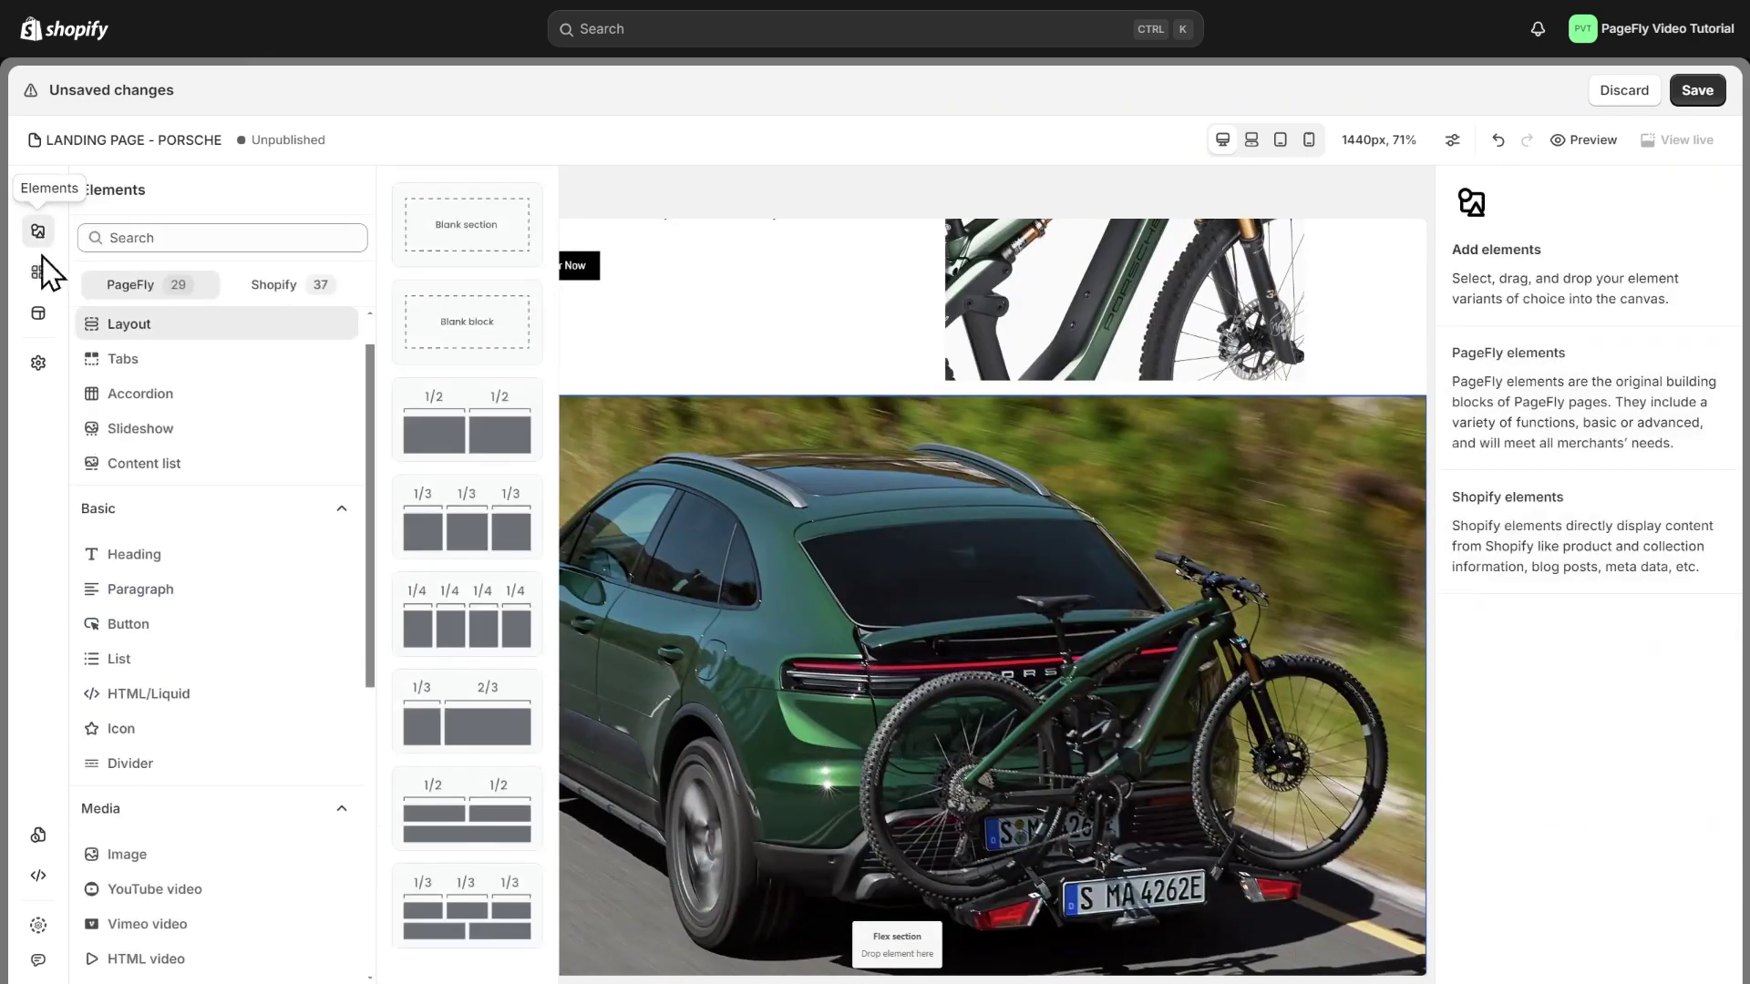
{"action": "left_click_drag", "start_coordinate": [164, 642], "coordinate": [921, 802]}
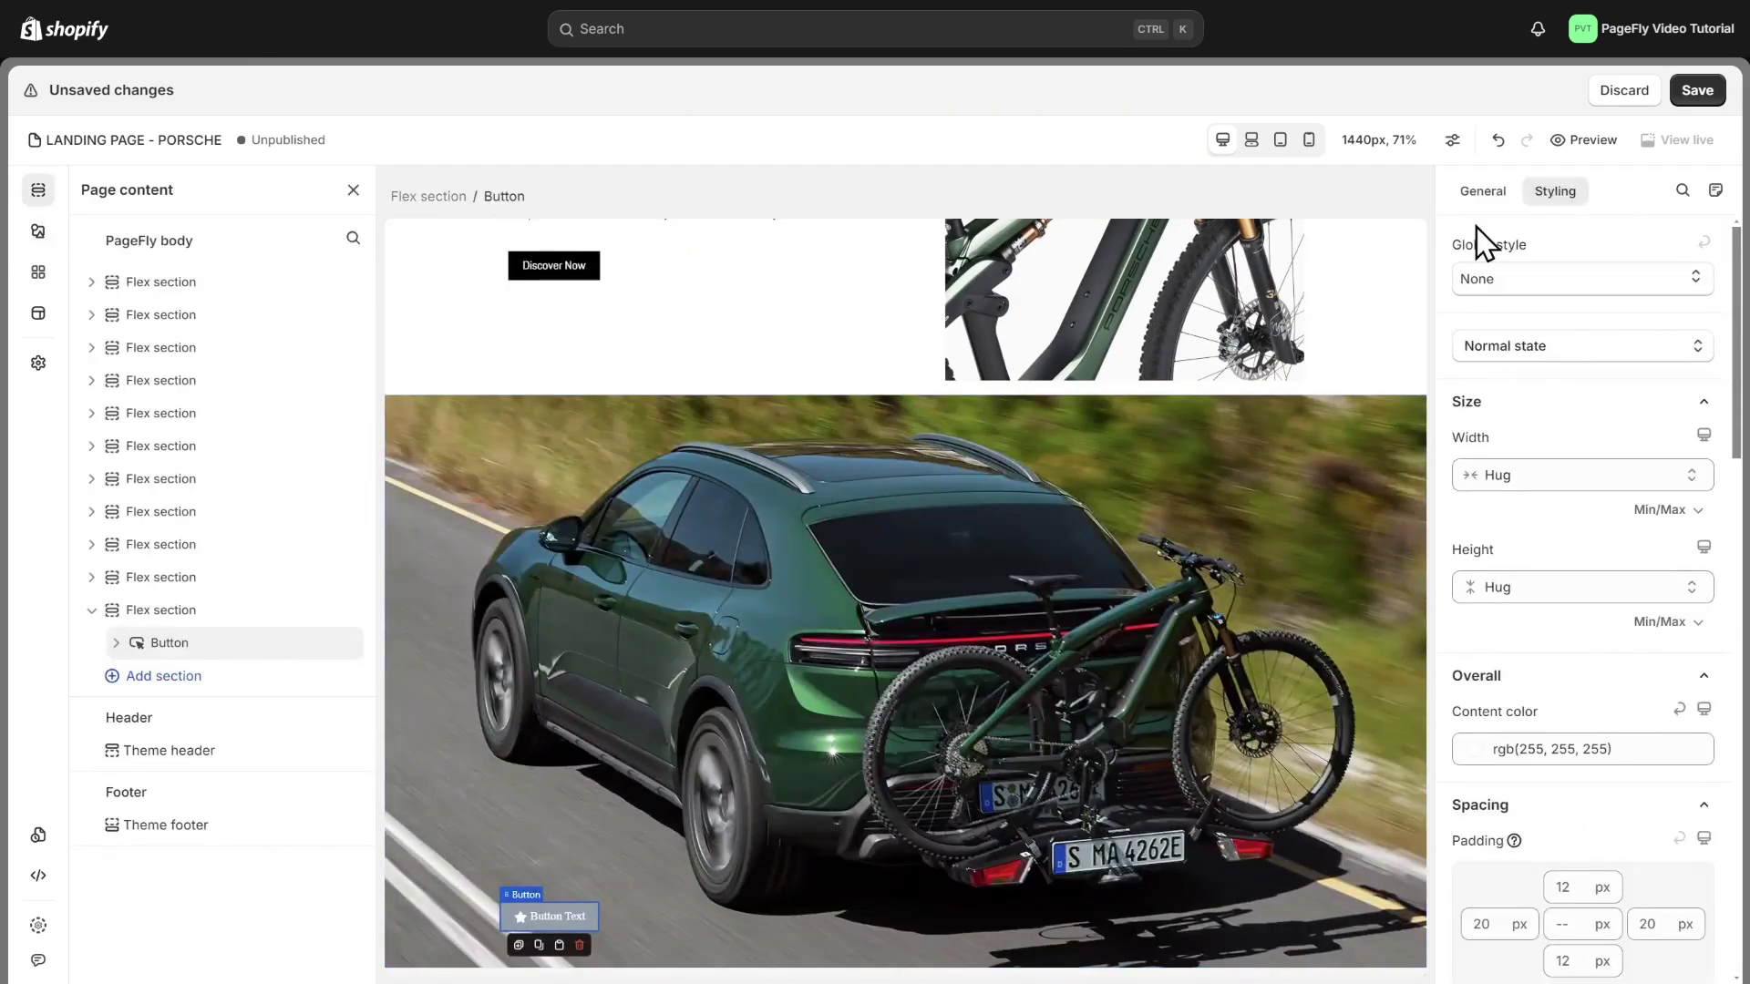
{"action": "left_click", "coordinate": [1483, 191]}
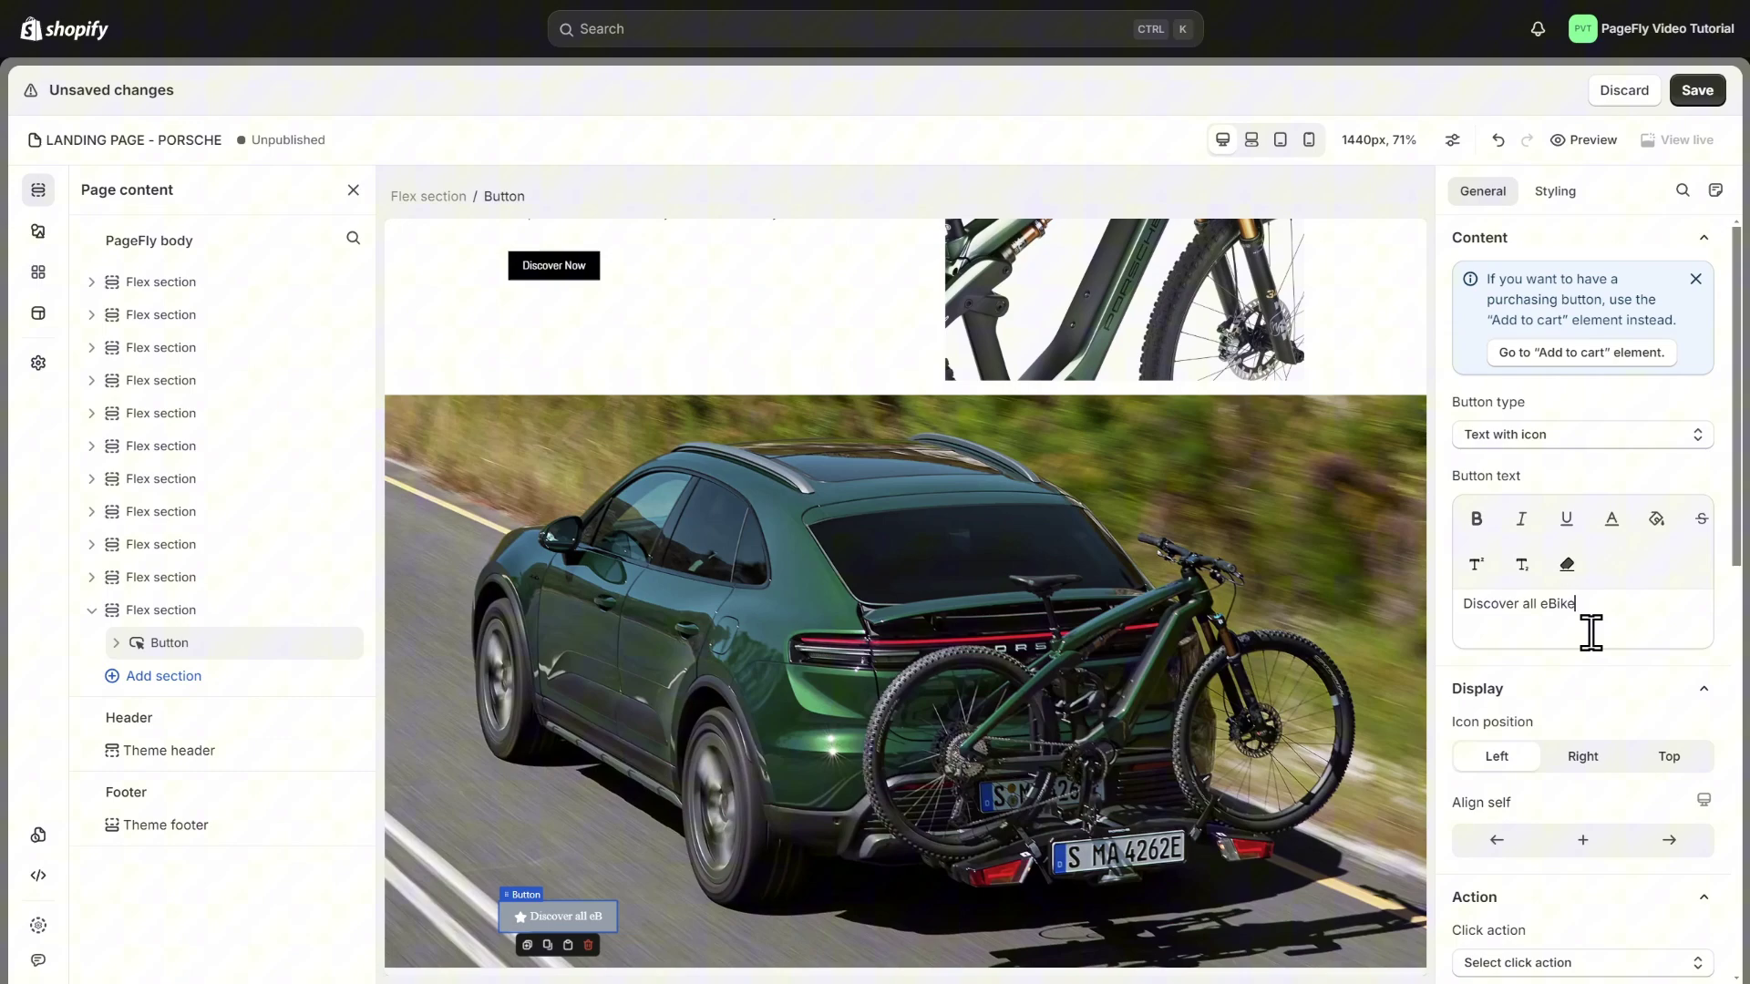
{"action": "left_click", "coordinate": [520, 916]}
{"action": "left_click", "coordinate": [1535, 347]}
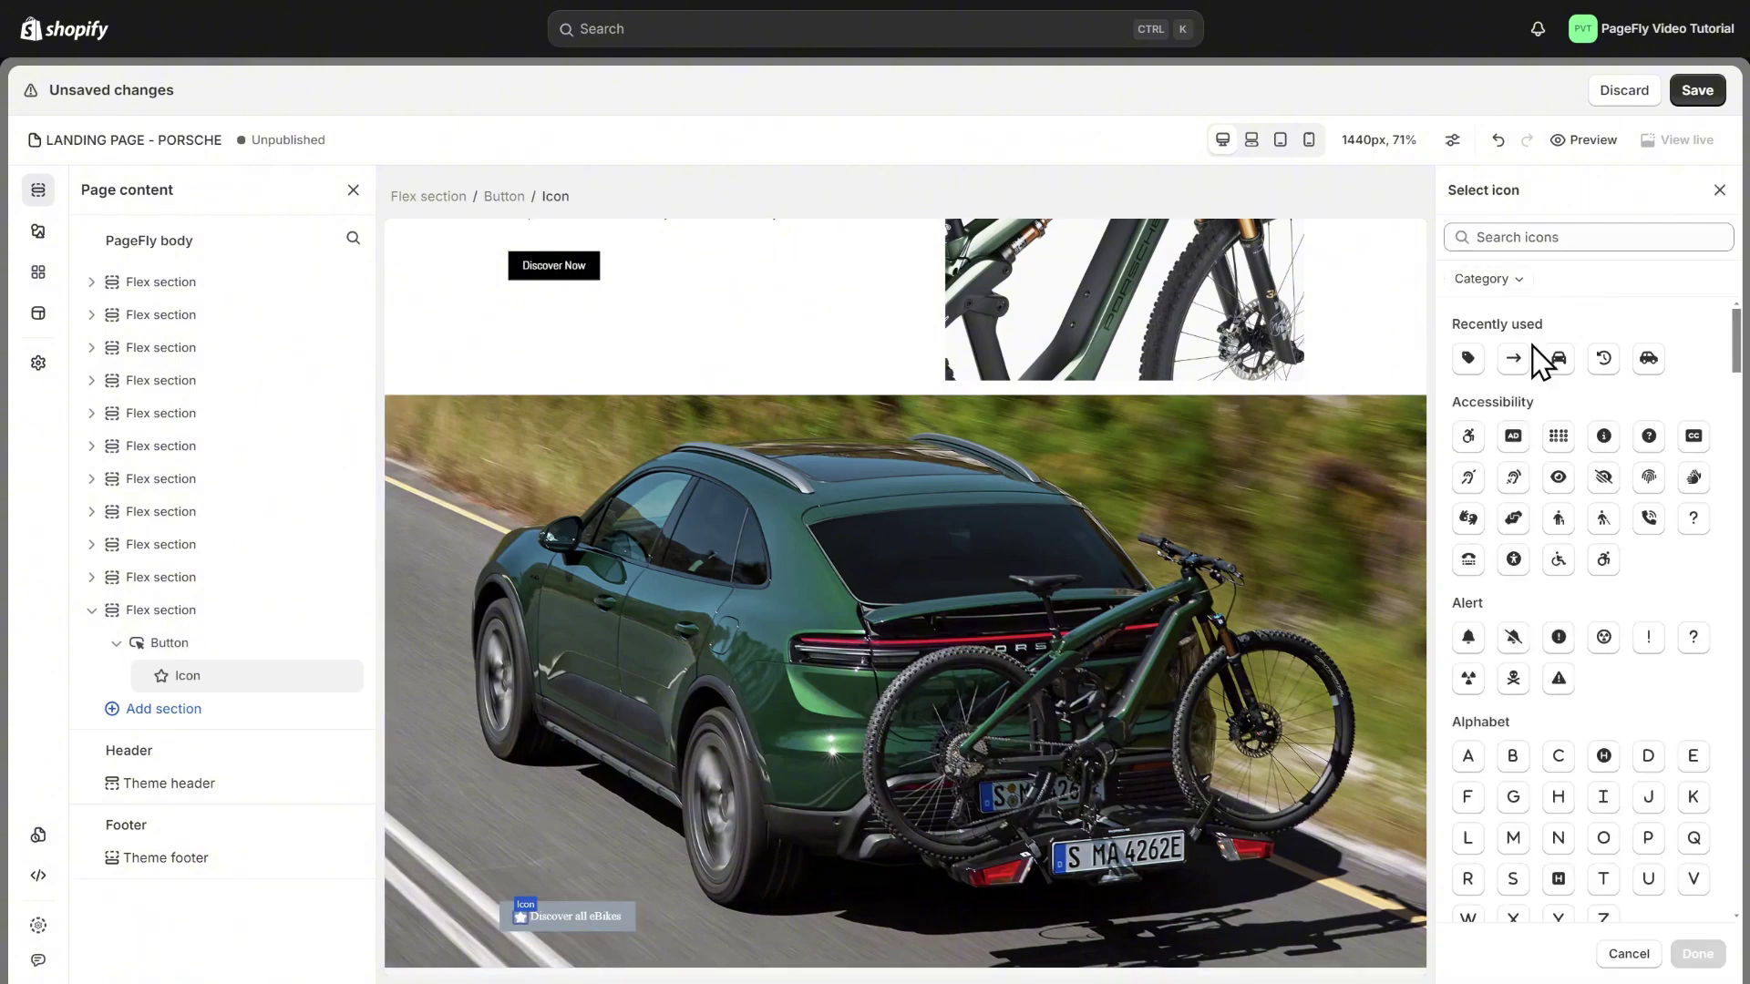
{"action": "left_click", "coordinate": [1695, 953]}
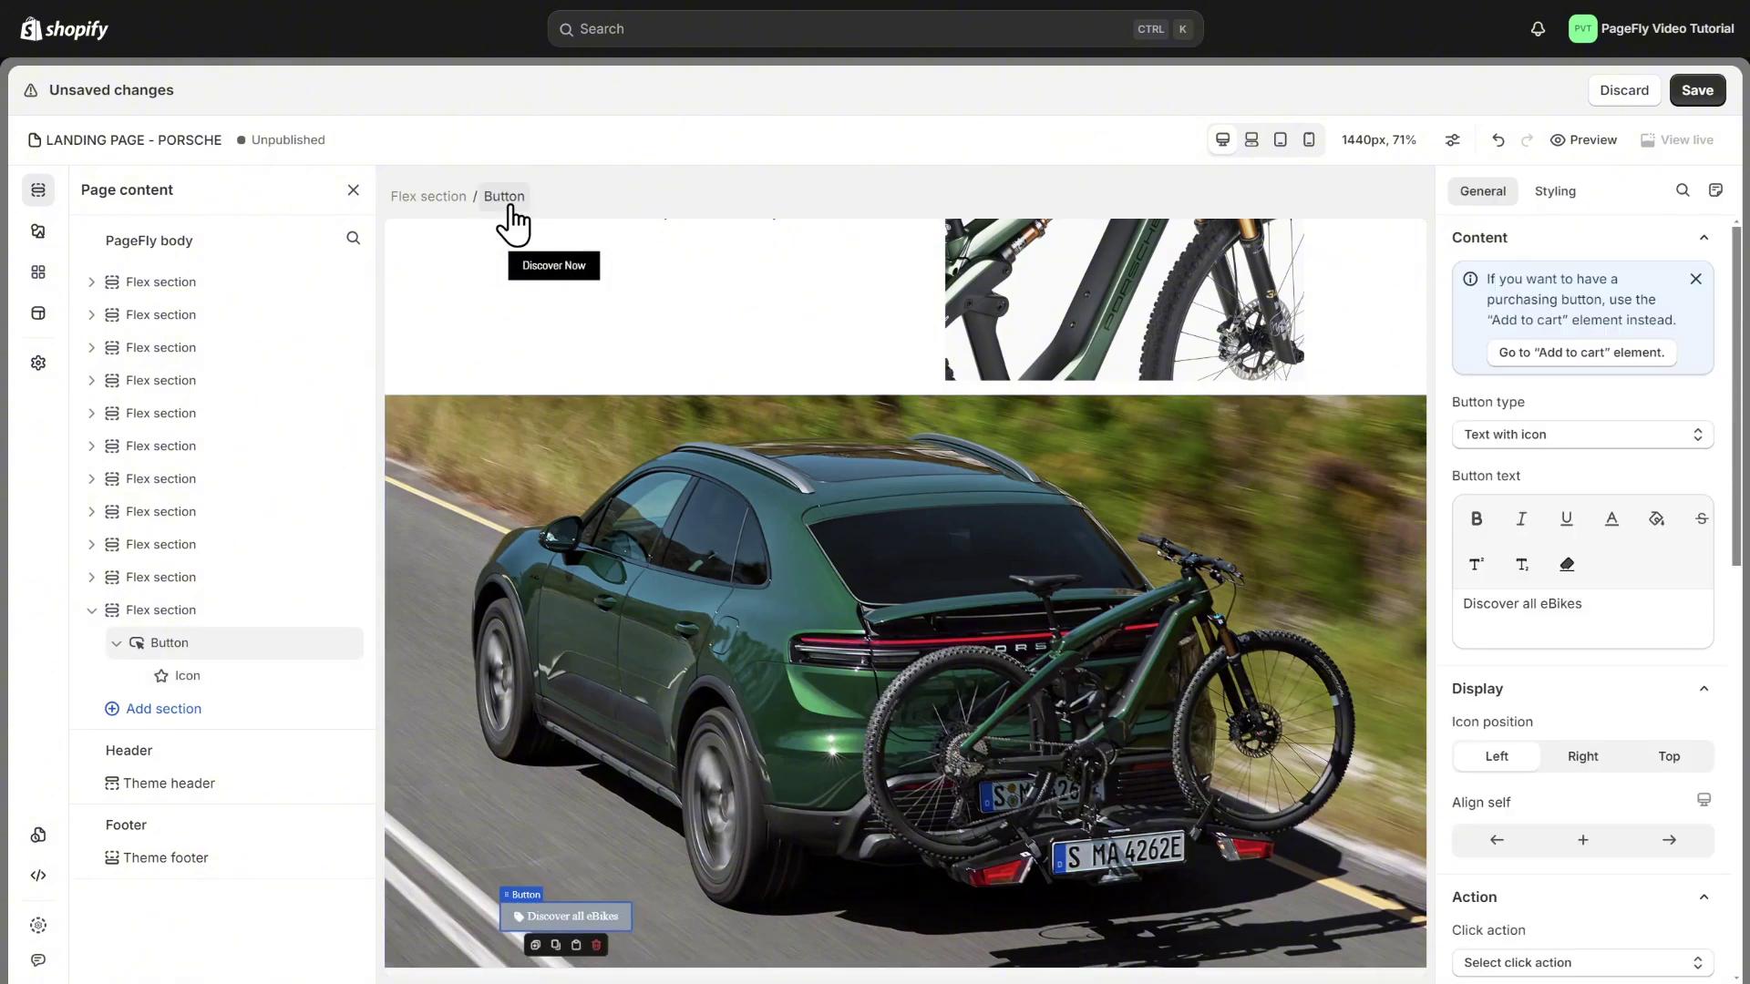
Make the button text black in the porsche next font.
{"action": "left_click", "coordinate": [1550, 194]}
{"action": "scroll", "coordinate": [1613, 383], "scroll_direction": "down", "scroll_amount": 3}
{"action": "left_click", "coordinate": [1607, 442]}
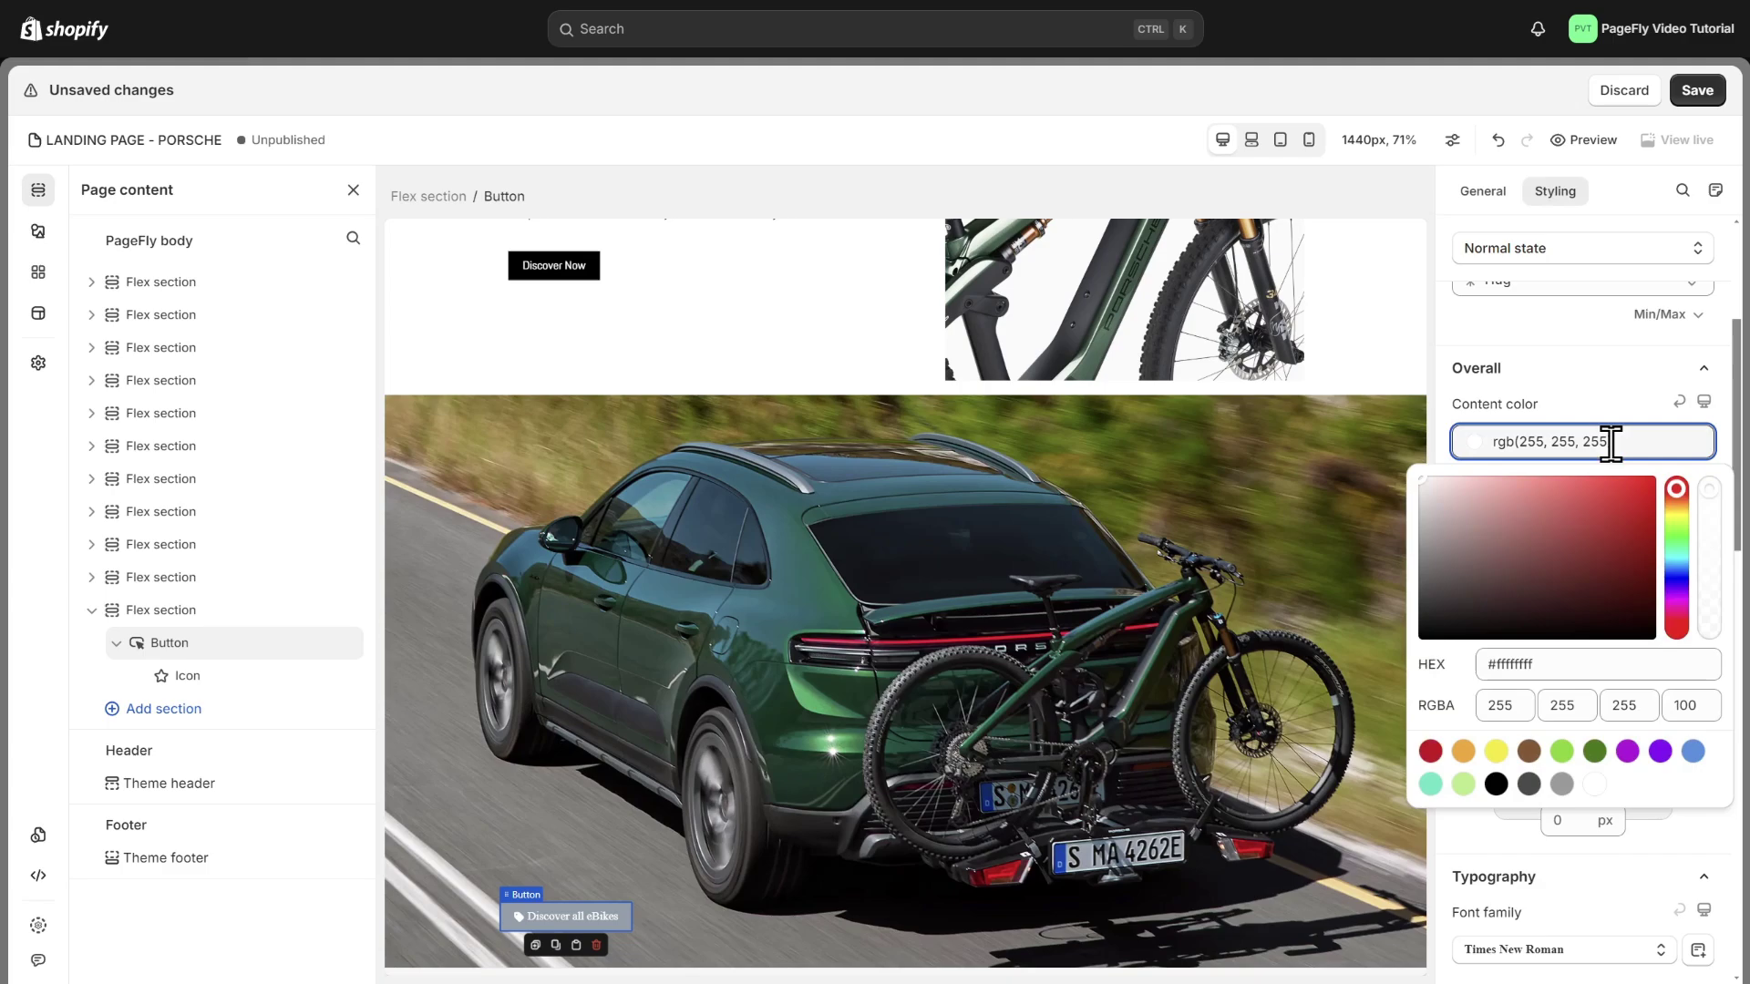
{"action": "left_click", "coordinate": [1495, 784]}
{"action": "left_click", "coordinate": [1606, 488]}
{"action": "scroll", "coordinate": [1604, 492], "scroll_direction": "down", "scroll_amount": 4}
{"action": "left_click", "coordinate": [1574, 541]}
{"action": "scroll", "coordinate": [1554, 729], "scroll_direction": "down", "scroll_amount": 5}
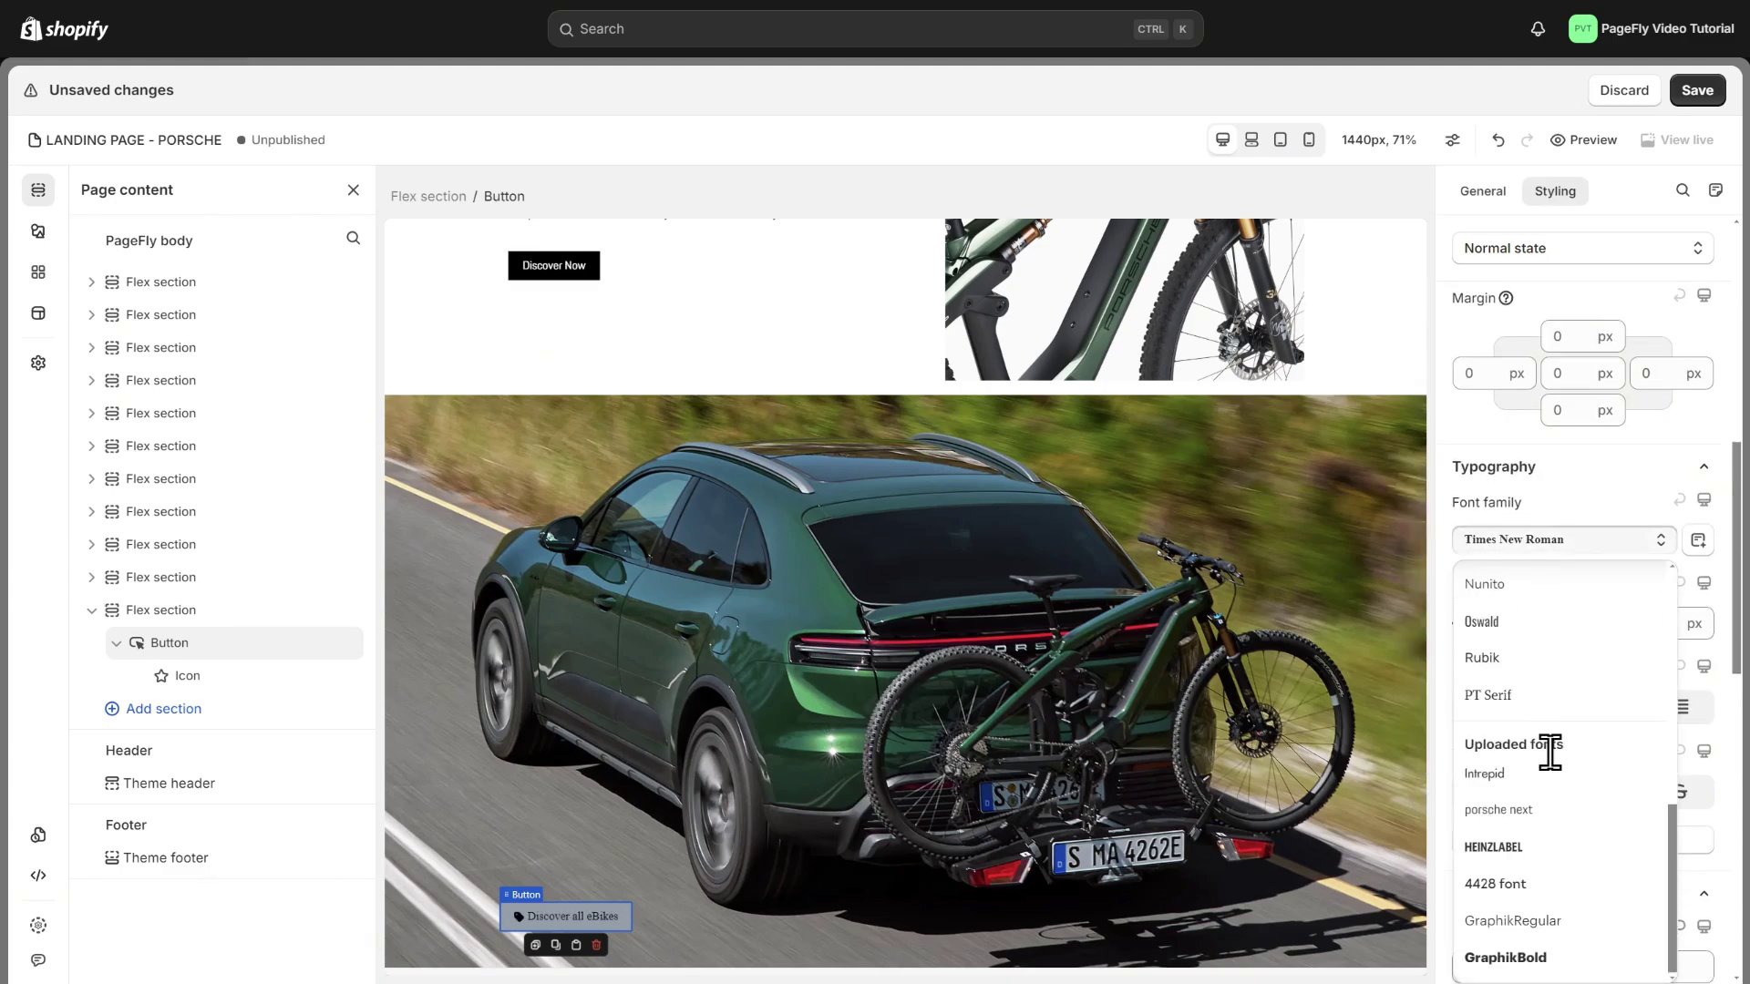
{"action": "left_click", "coordinate": [1554, 820]}
Give the button a white background that turns grey on mouse over.
{"action": "scroll", "coordinate": [1613, 515], "scroll_direction": "down", "scroll_amount": 5}
{"action": "left_click", "coordinate": [1586, 557]}
{"action": "left_click", "coordinate": [1597, 511]}
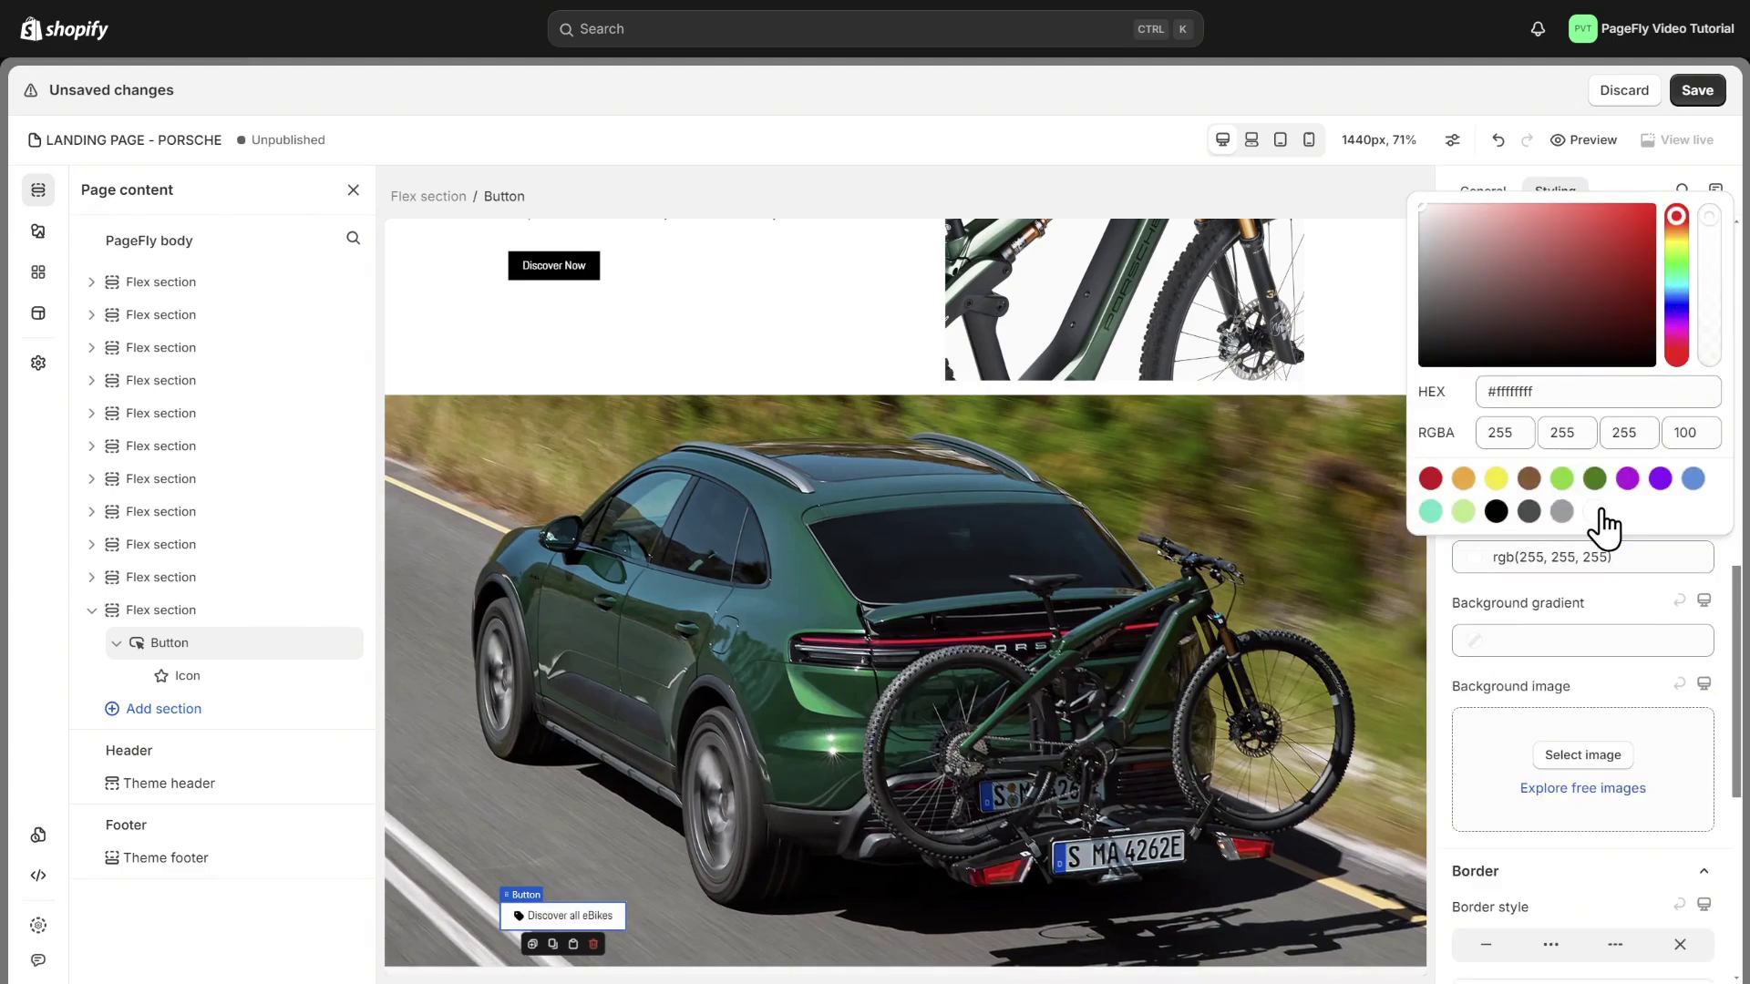
{"action": "left_click", "coordinate": [1633, 604]}
{"action": "left_click", "coordinate": [1594, 255]}
{"action": "left_click", "coordinate": [1513, 328]}
{"action": "left_click", "coordinate": [1594, 557]}
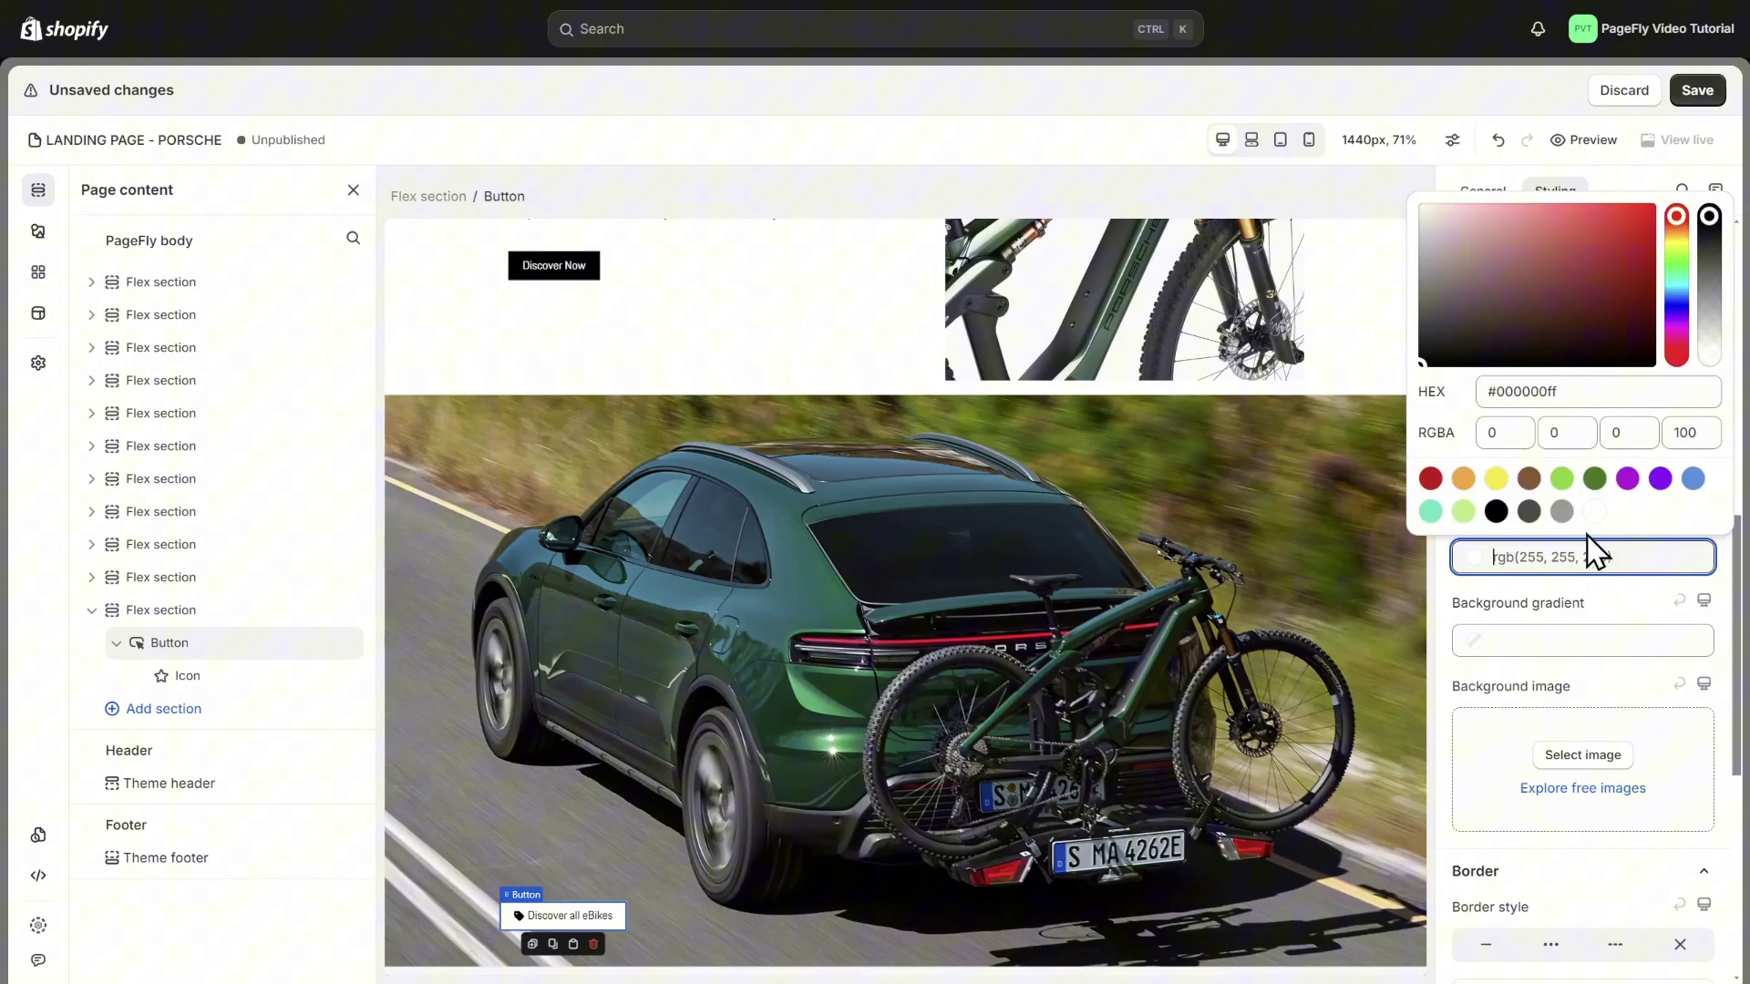
{"action": "left_click", "coordinate": [1561, 511]}
{"action": "left_click", "coordinate": [1622, 588]}
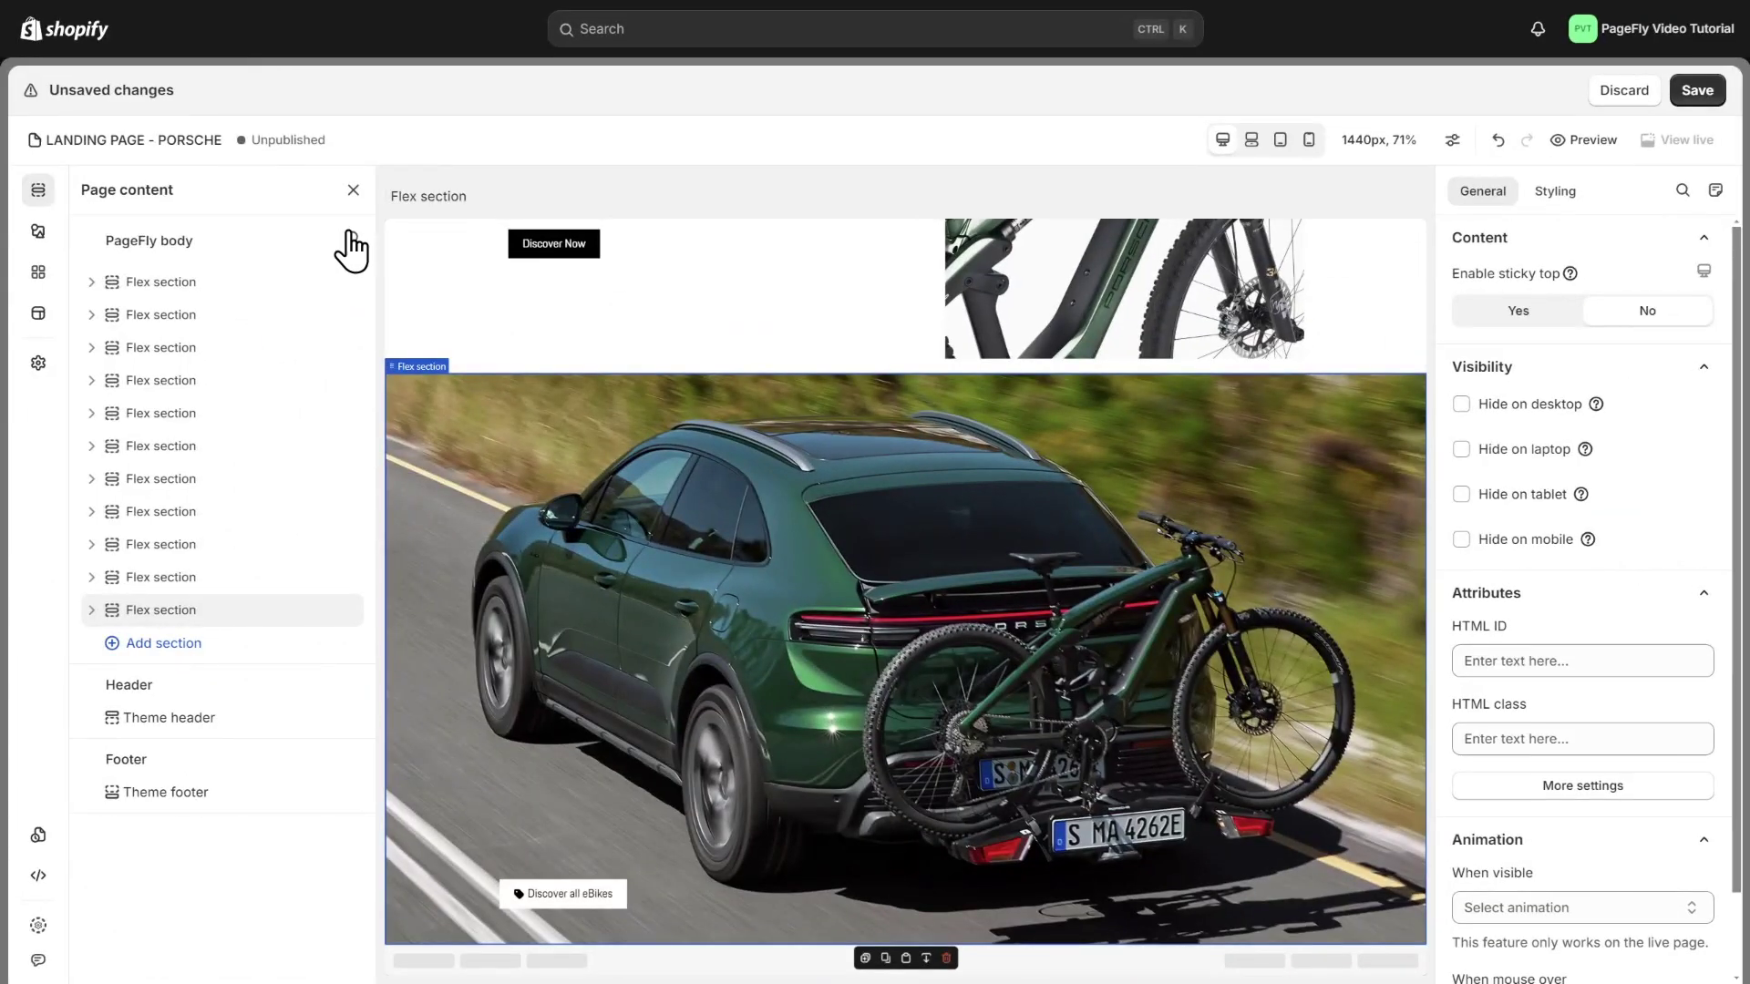
Add a three-column row below the car section, giving the first block the P7.1 bike photo covering from the top.
{"action": "left_click", "coordinate": [37, 230]}
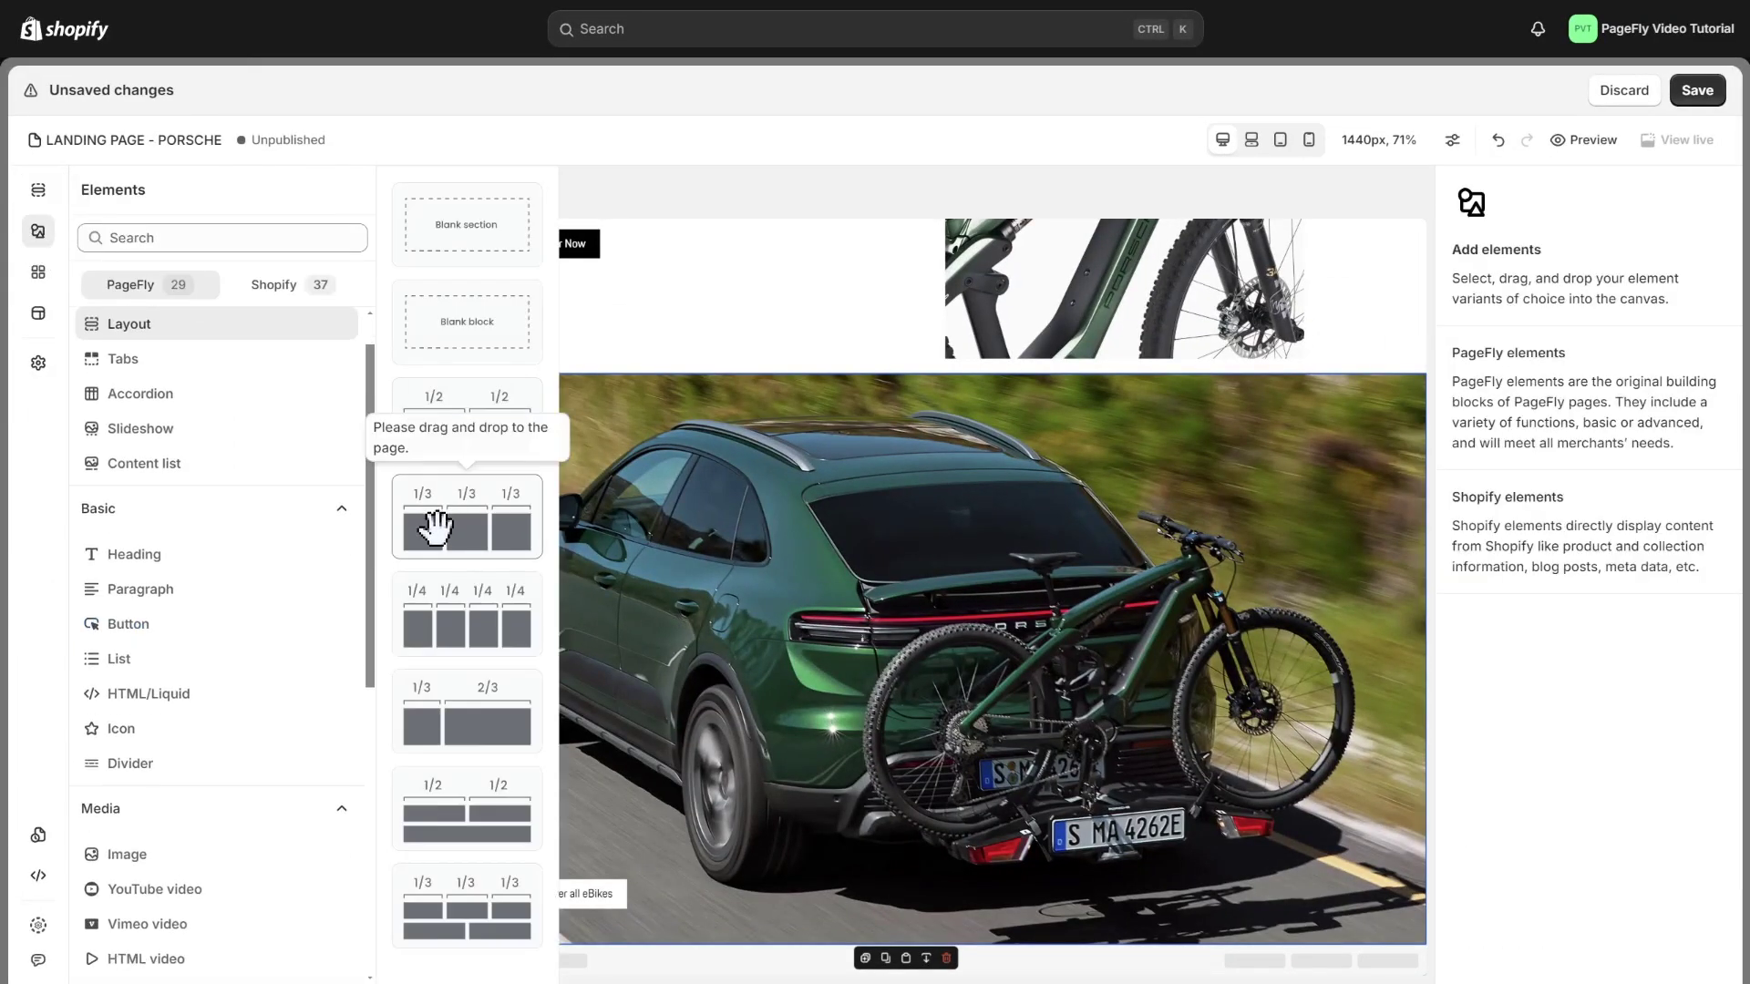
{"action": "left_click_drag", "start_coordinate": [436, 529], "coordinate": [477, 957]}
{"action": "left_click", "coordinate": [638, 898]}
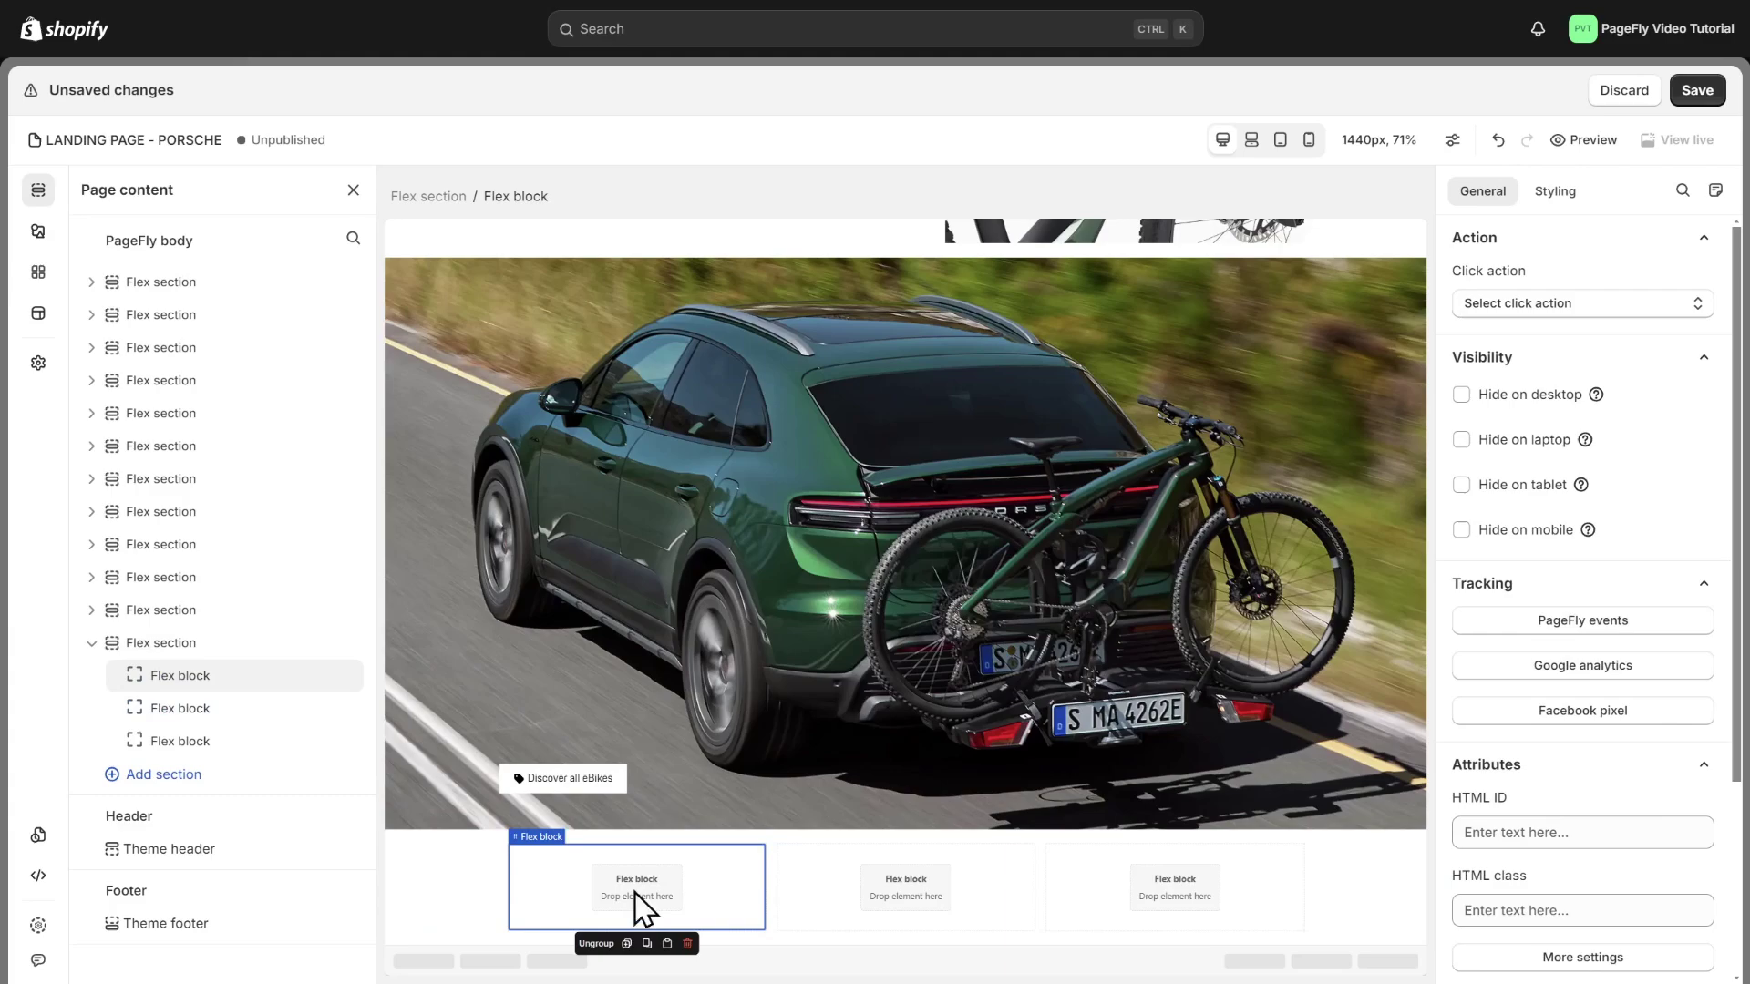
{"action": "left_click", "coordinate": [1554, 192]}
{"action": "left_click", "coordinate": [1583, 462]}
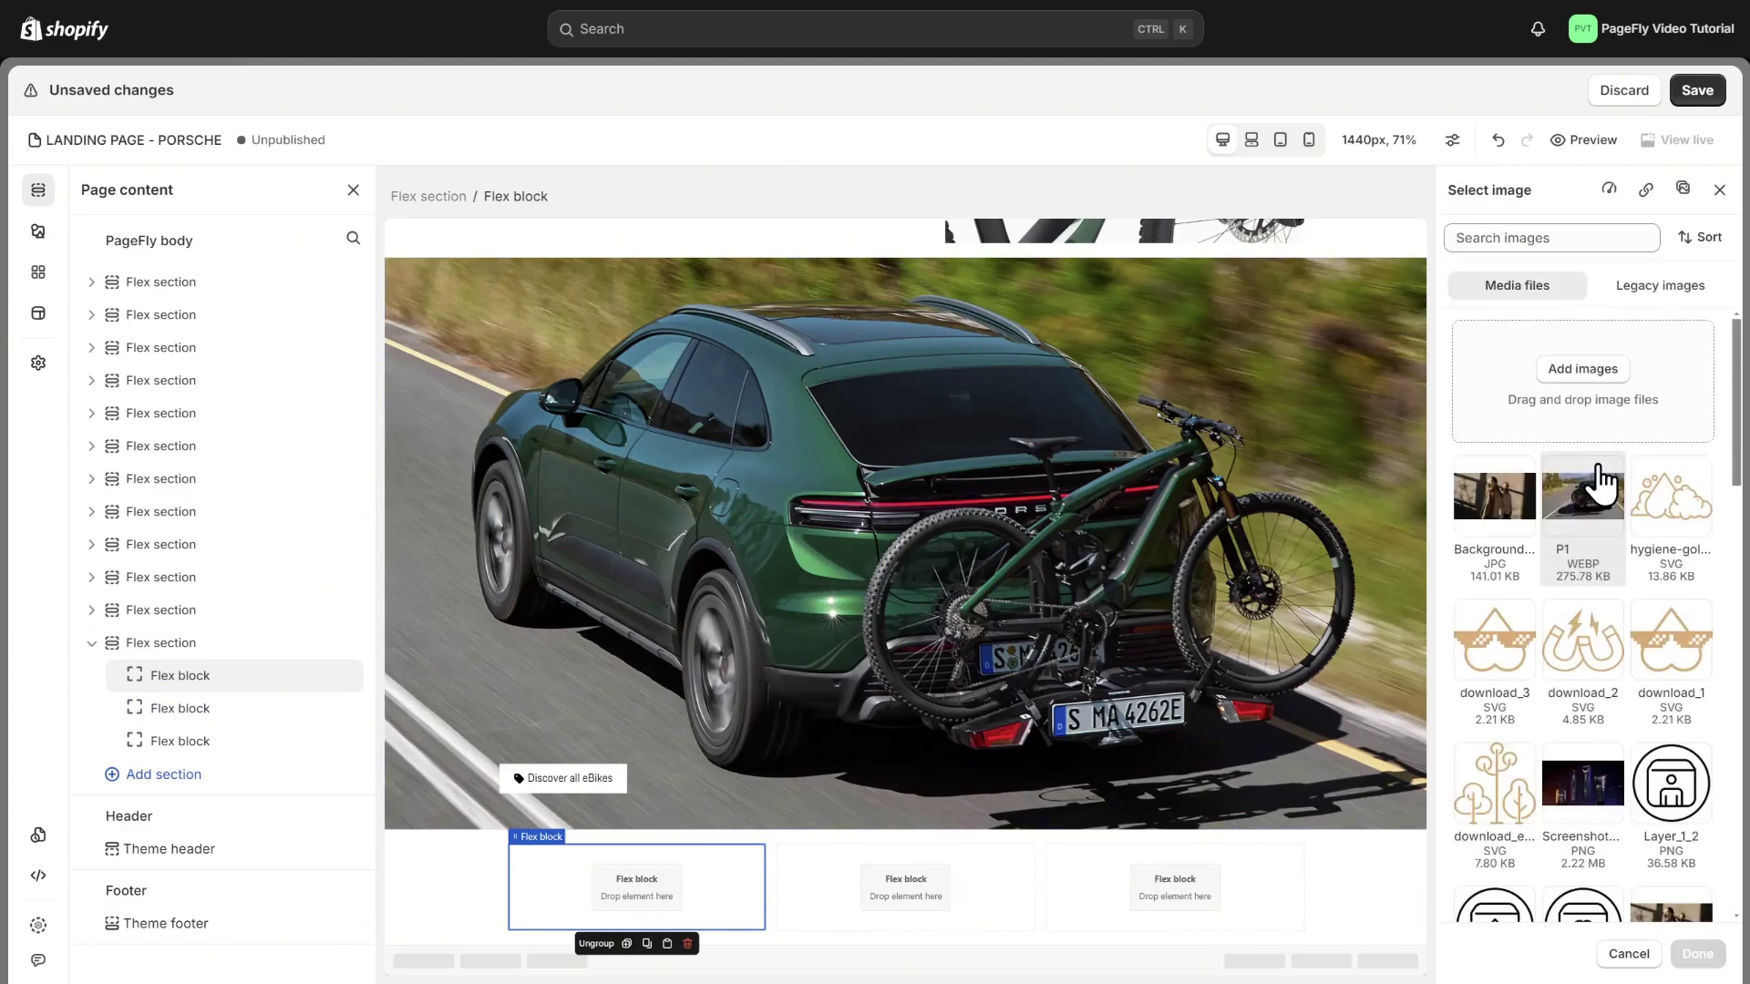
{"action": "scroll", "coordinate": [1582, 492], "scroll_direction": "down", "scroll_amount": 5}
{"action": "left_click", "coordinate": [1669, 880]}
{"action": "left_click", "coordinate": [1688, 948]}
{"action": "left_click", "coordinate": [1631, 729]}
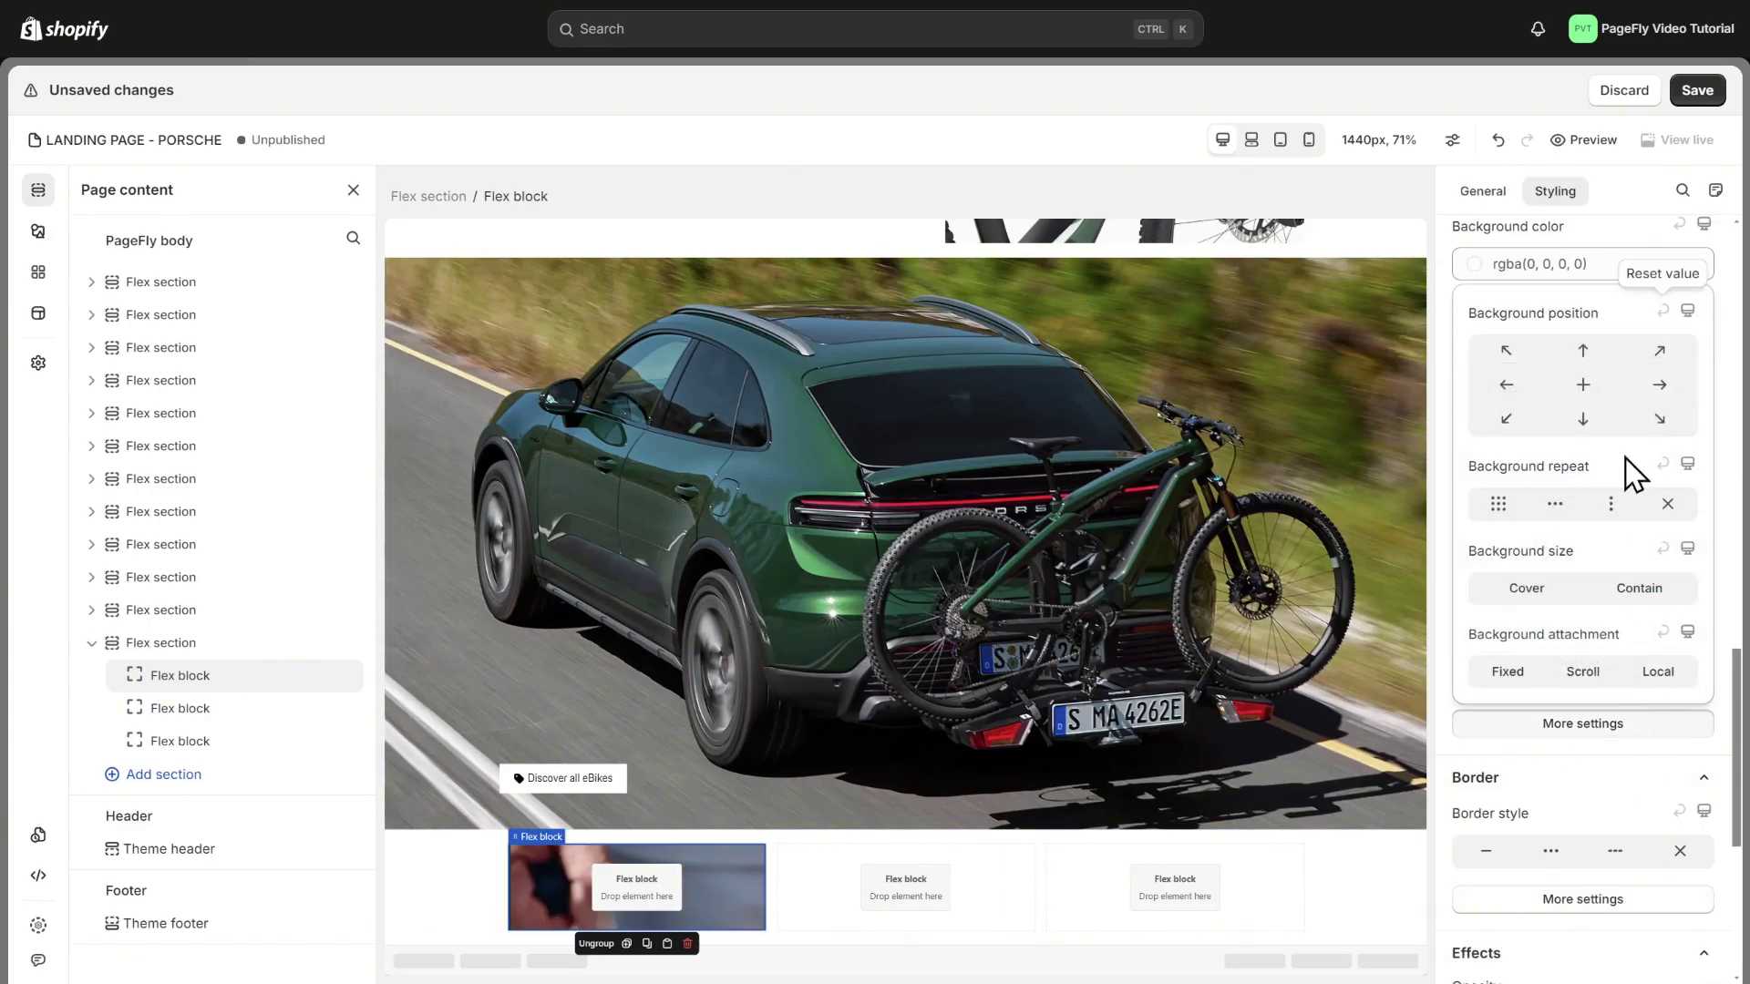
{"action": "left_click", "coordinate": [1583, 356]}
{"action": "left_click", "coordinate": [1544, 597]}
{"action": "left_click", "coordinate": [1731, 610]}
Pad the bike image block 200 px at top and bottom.
{"action": "scroll", "coordinate": [1641, 578], "scroll_direction": "down", "scroll_amount": 5}
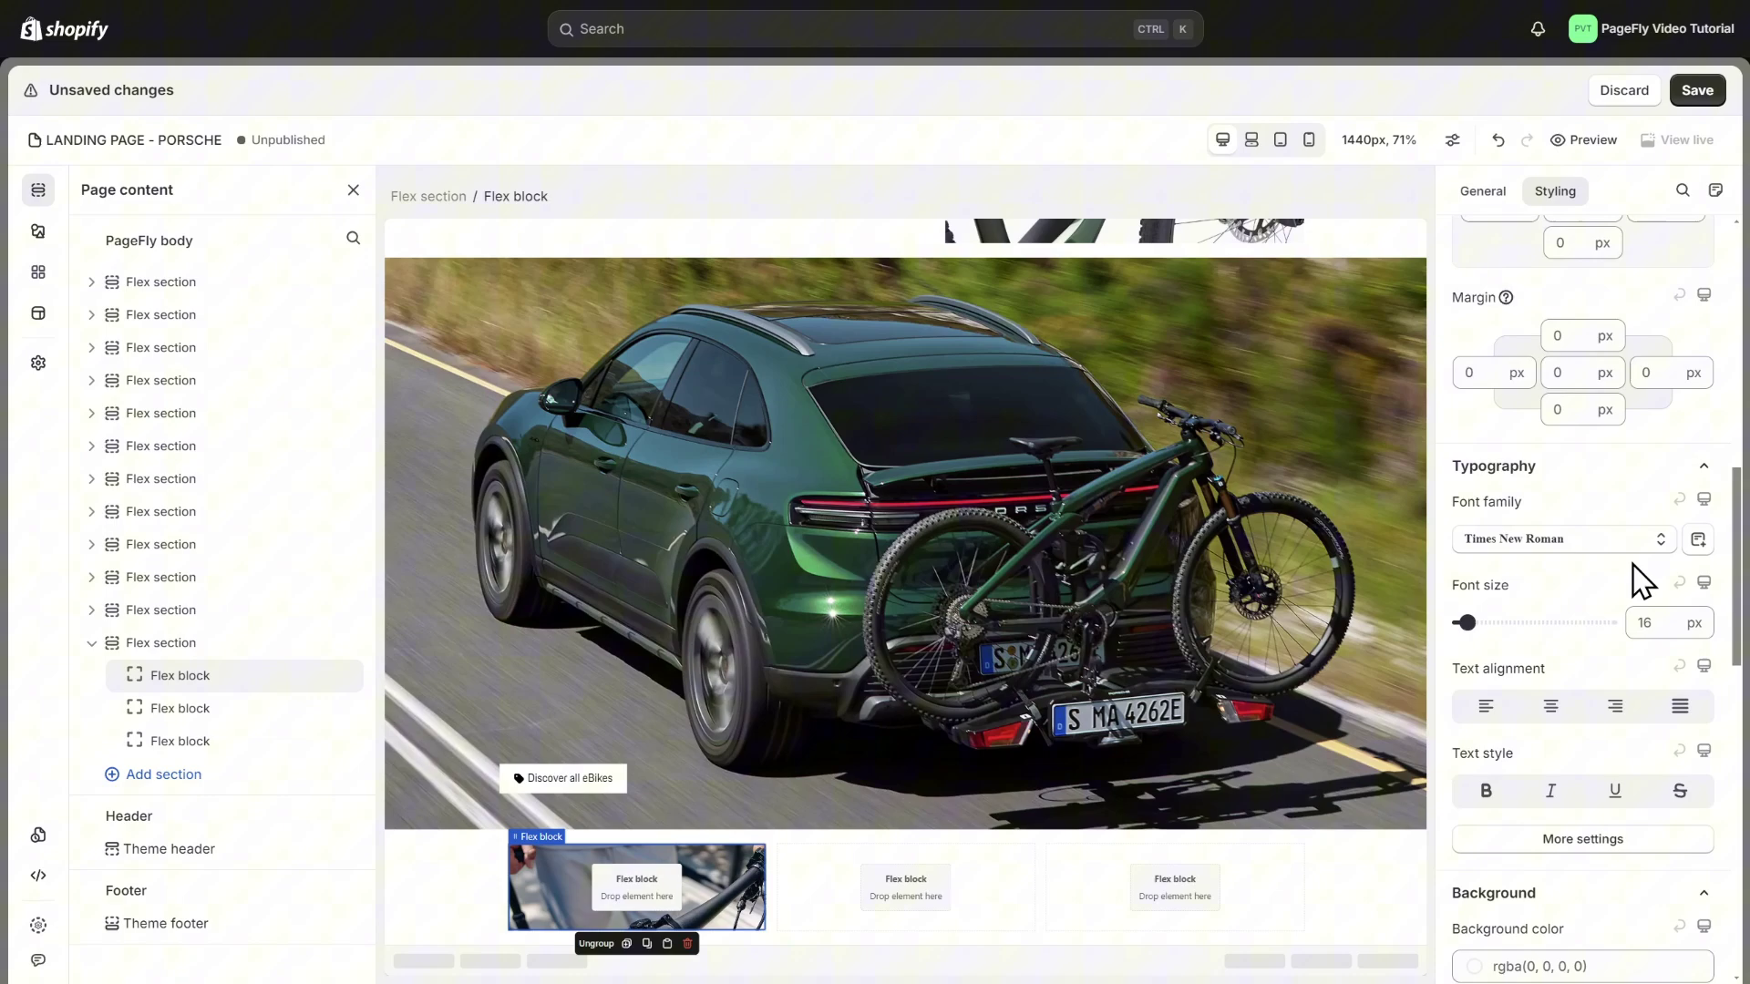
{"action": "scroll", "coordinate": [1595, 501], "scroll_direction": "up", "scroll_amount": 2}
{"action": "left_click", "coordinate": [1568, 388]}
{"action": "type", "text": "200"}
{"action": "left_click", "coordinate": [1562, 462]}
{"action": "type", "text": "200"}
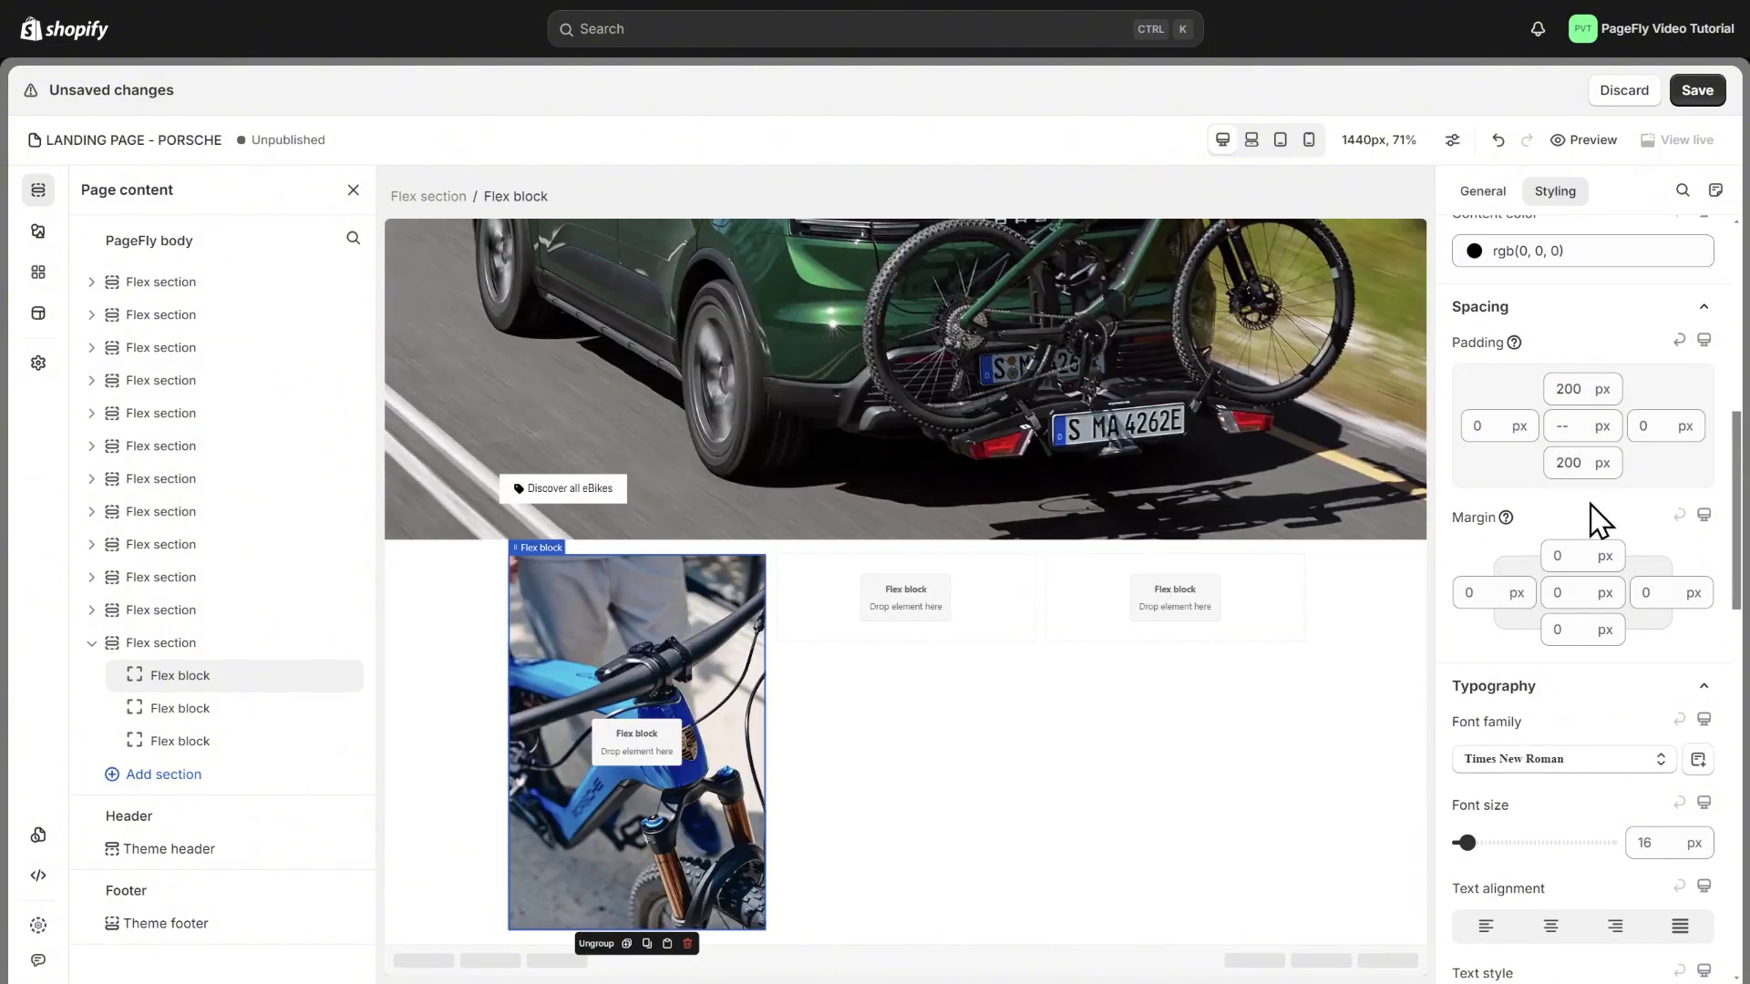
Add a paragraph reading 'How to find the right eBike' and an icon to the bike block.
{"action": "left_click", "coordinate": [39, 271]}
{"action": "left_click_drag", "start_coordinate": [203, 597], "coordinate": [582, 724]}
{"action": "left_click", "coordinate": [38, 271]}
{"action": "scroll", "coordinate": [137, 456], "scroll_direction": "down", "scroll_amount": 5}
{"action": "left_click_drag", "start_coordinate": [117, 456], "coordinate": [609, 818]}
{"action": "left_click", "coordinate": [633, 777]}
{"action": "left_click", "coordinate": [1483, 191]}
{"action": "left_click", "coordinate": [1610, 438]}
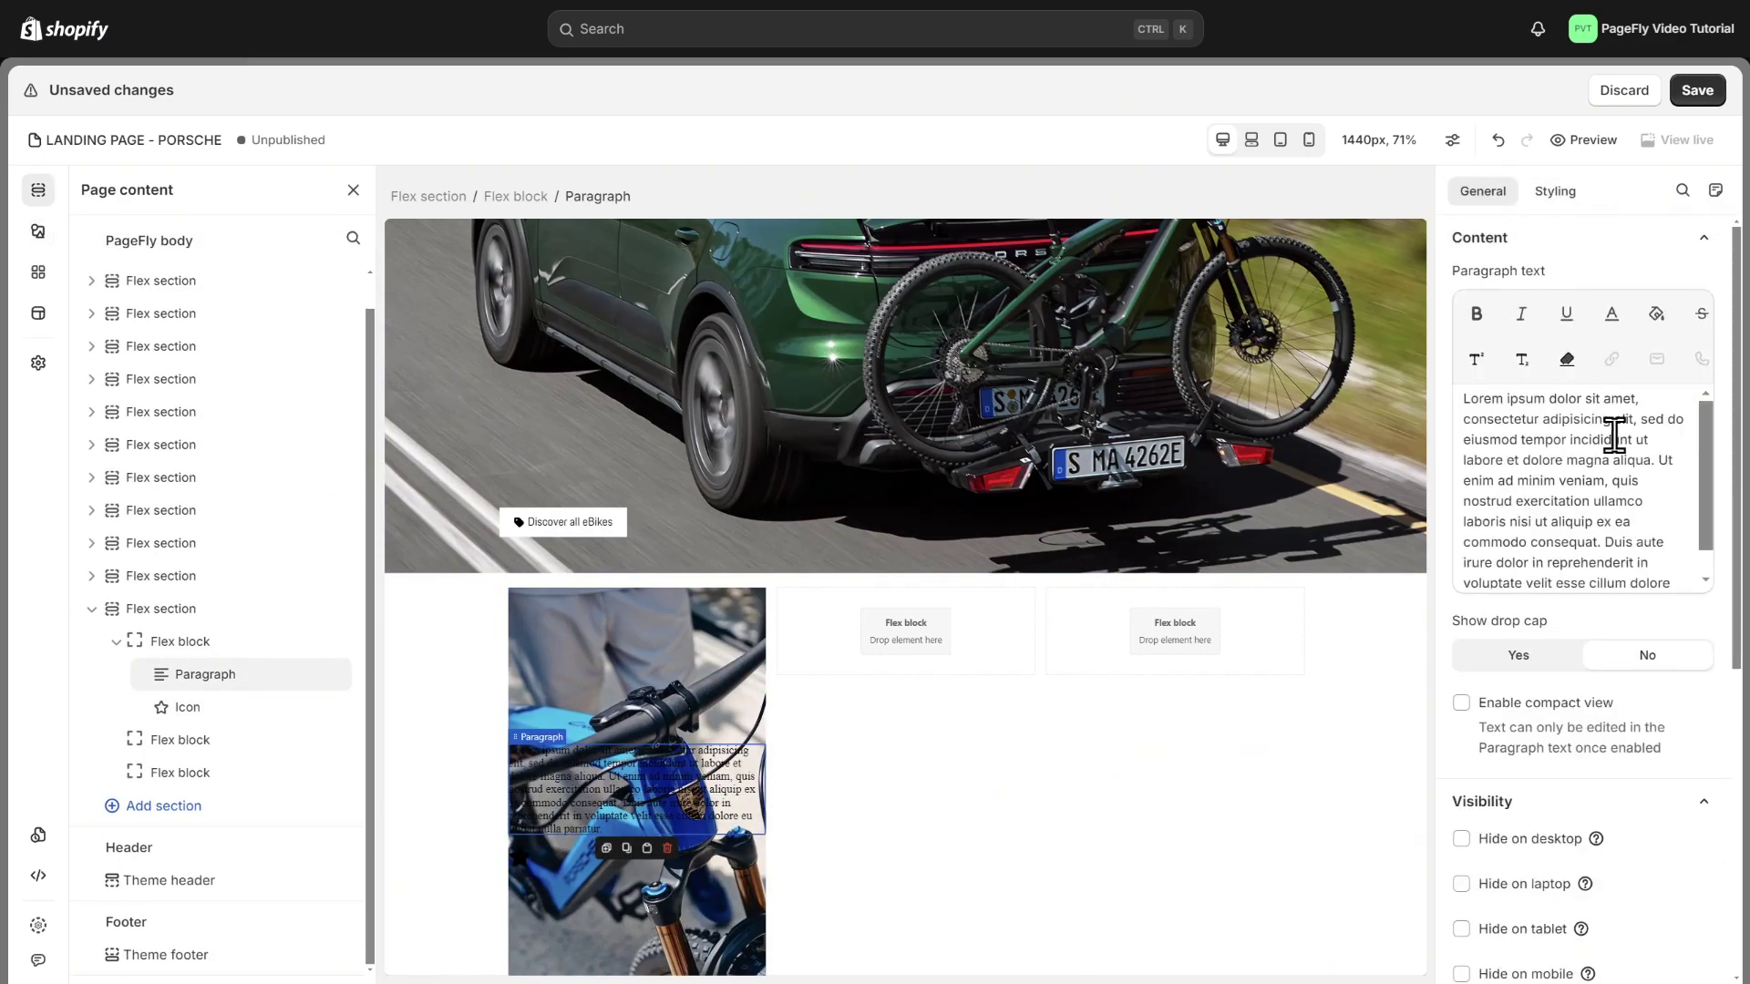
{"action": "key", "text": "ctrl+a"}
{"action": "type", "text": "How to find the right eBike"}
Use an arrow icon and group it beside the text horizontally with a 30 px gap.
{"action": "left_click", "coordinate": [518, 779]}
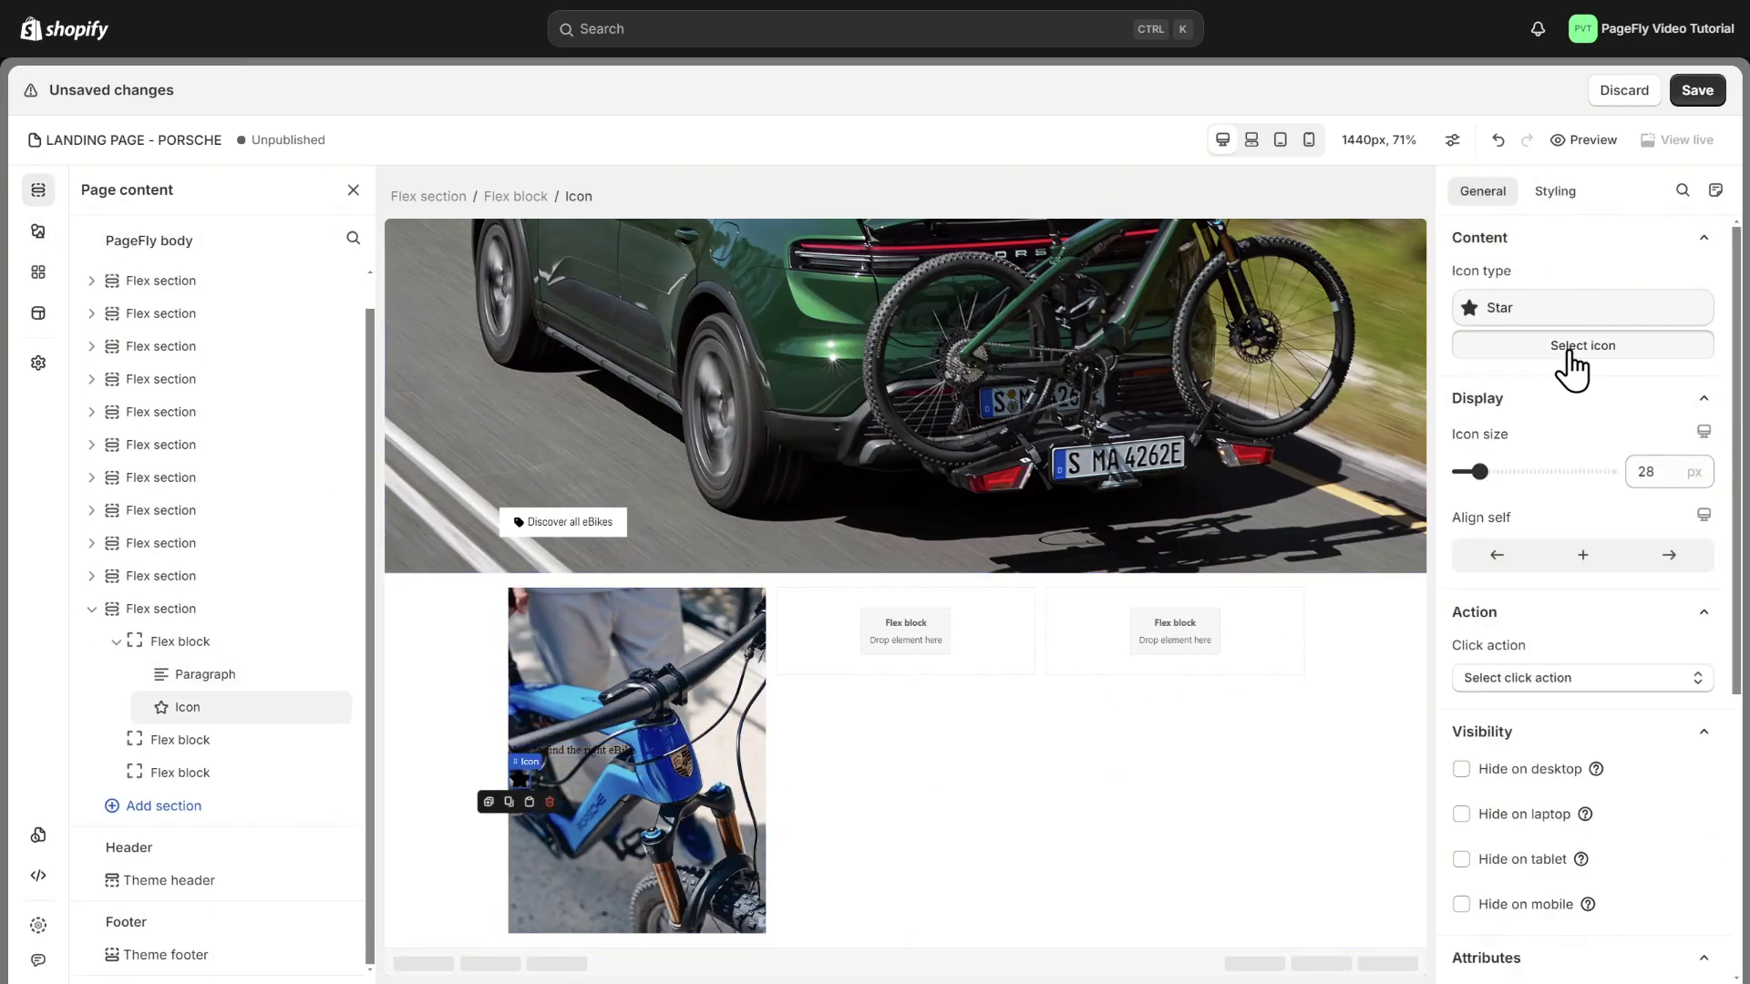
{"action": "left_click", "coordinate": [1469, 346]}
{"action": "left_click", "coordinate": [1697, 954]}
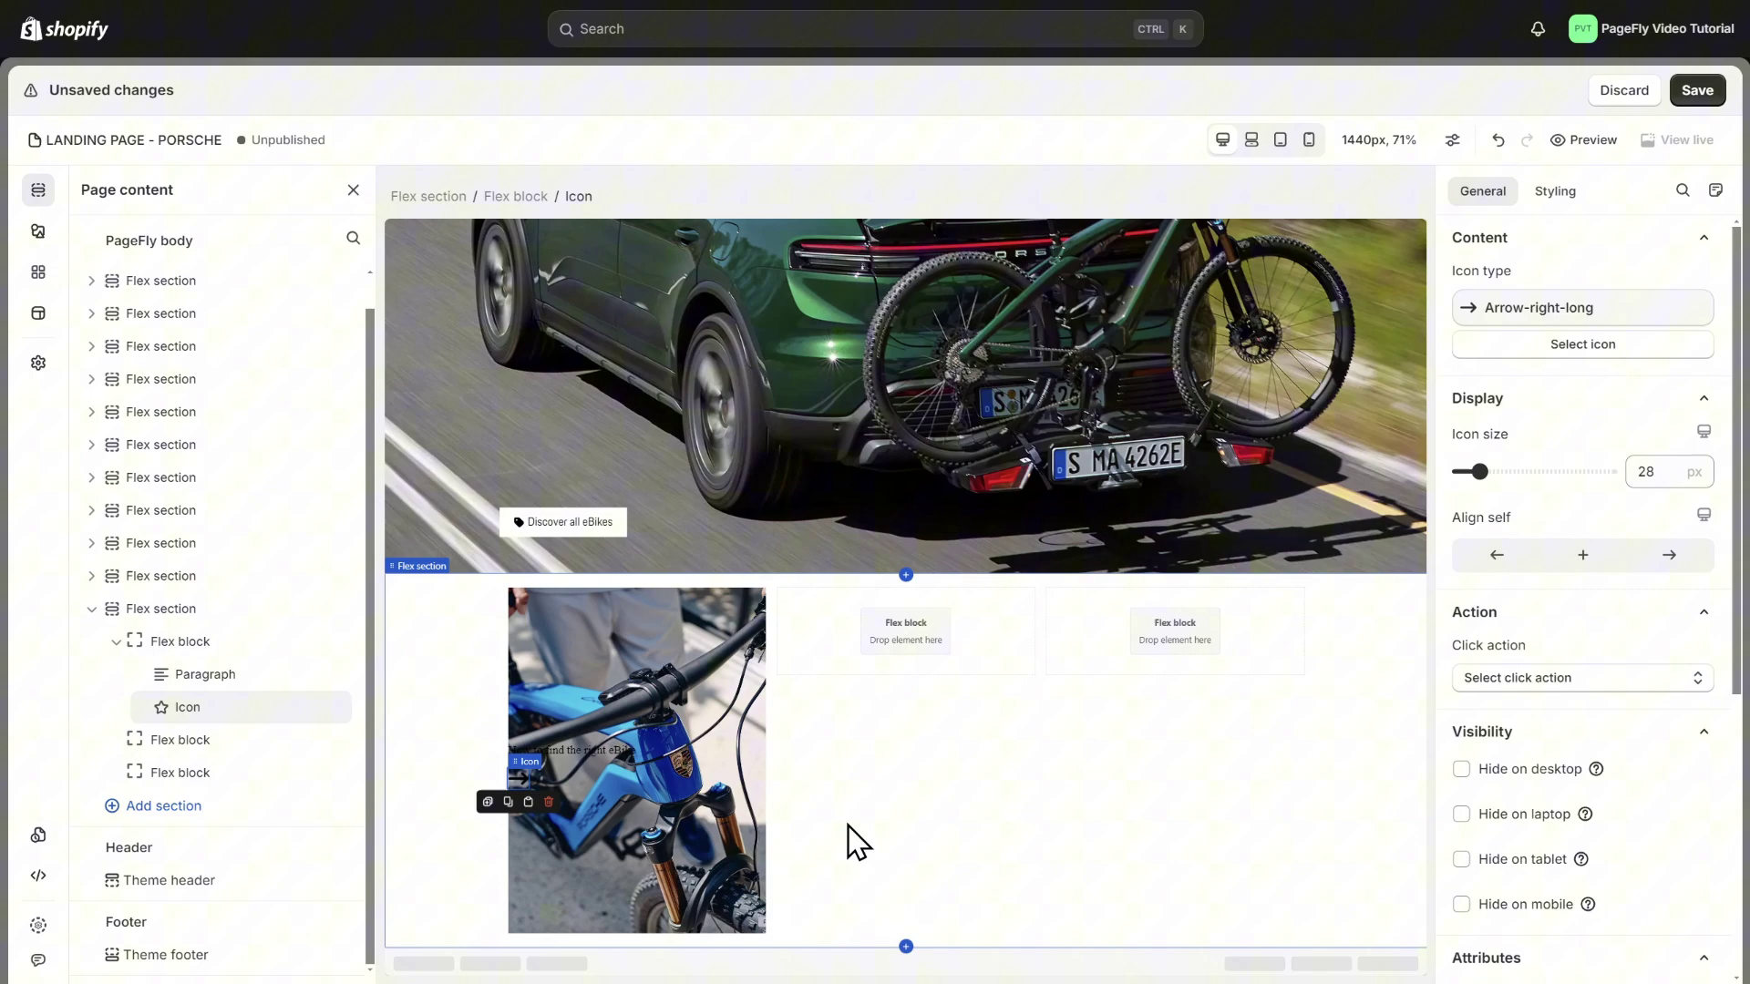
{"action": "left_click", "coordinate": [574, 749], "text": "shift"}
{"action": "left_click", "coordinate": [1626, 267]}
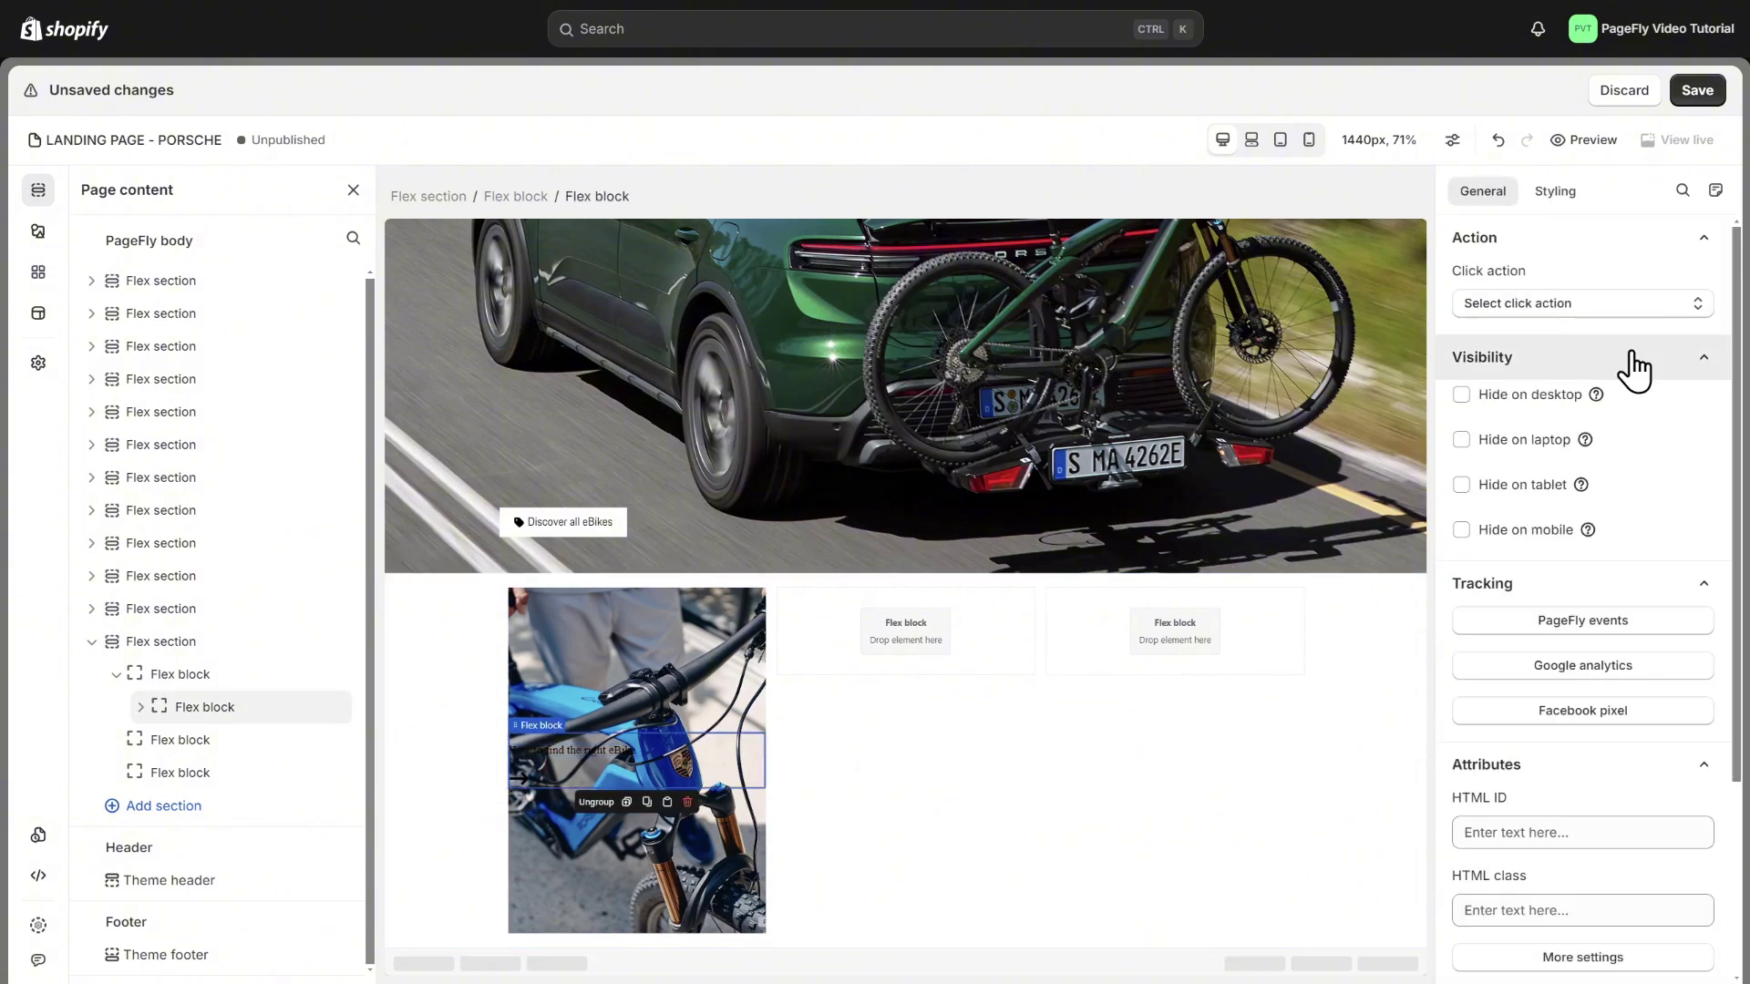
{"action": "left_click", "coordinate": [1555, 191]}
{"action": "scroll", "coordinate": [1582, 325], "scroll_direction": "up", "scroll_amount": 8}
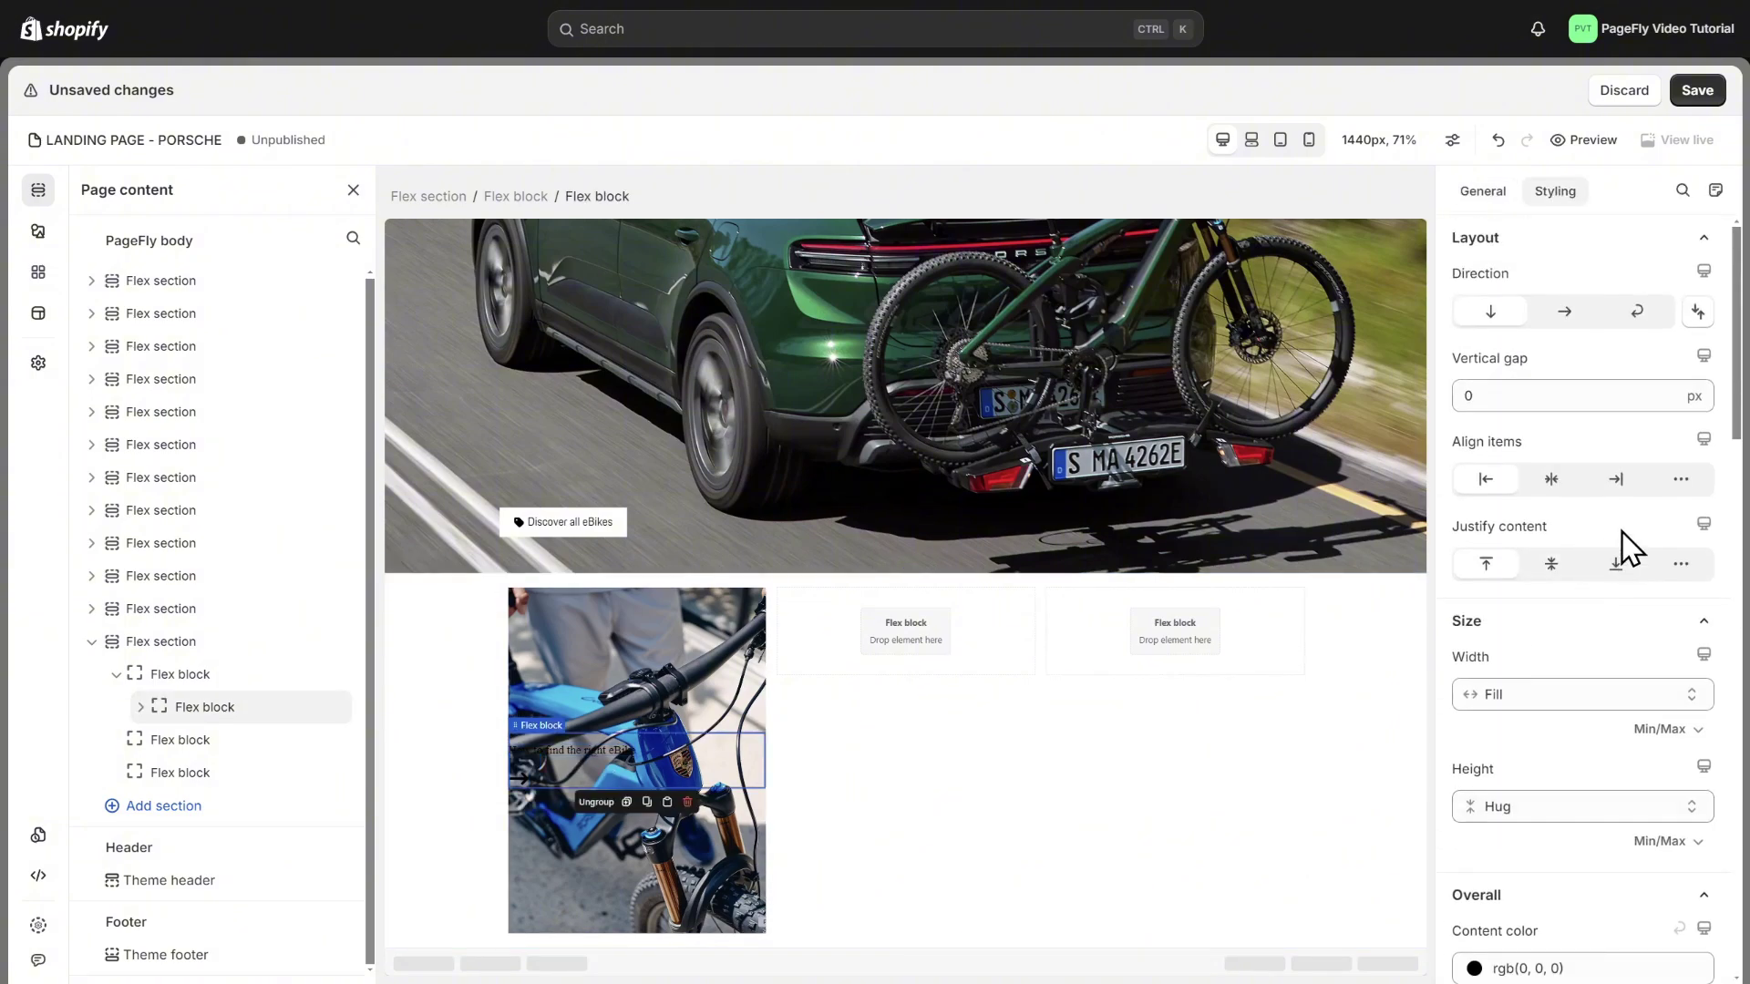
{"action": "left_click", "coordinate": [1565, 313]}
{"action": "key", "text": "BackSpace"}
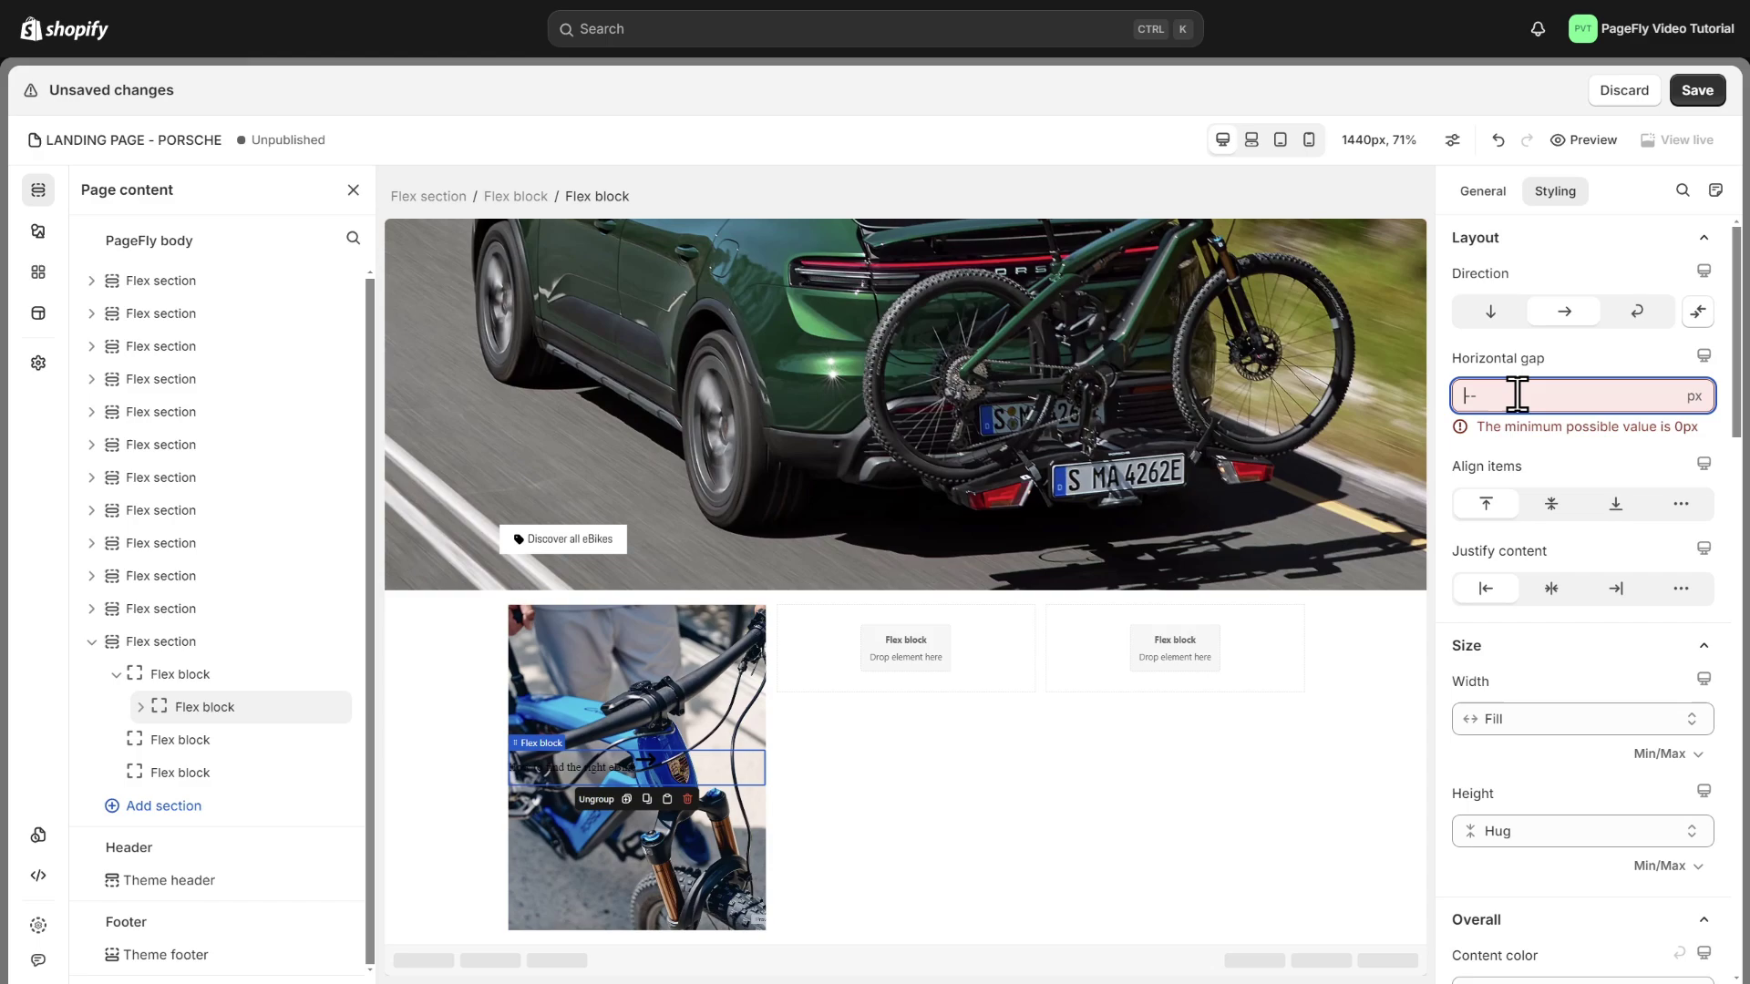
{"action": "type", "text": "30"}
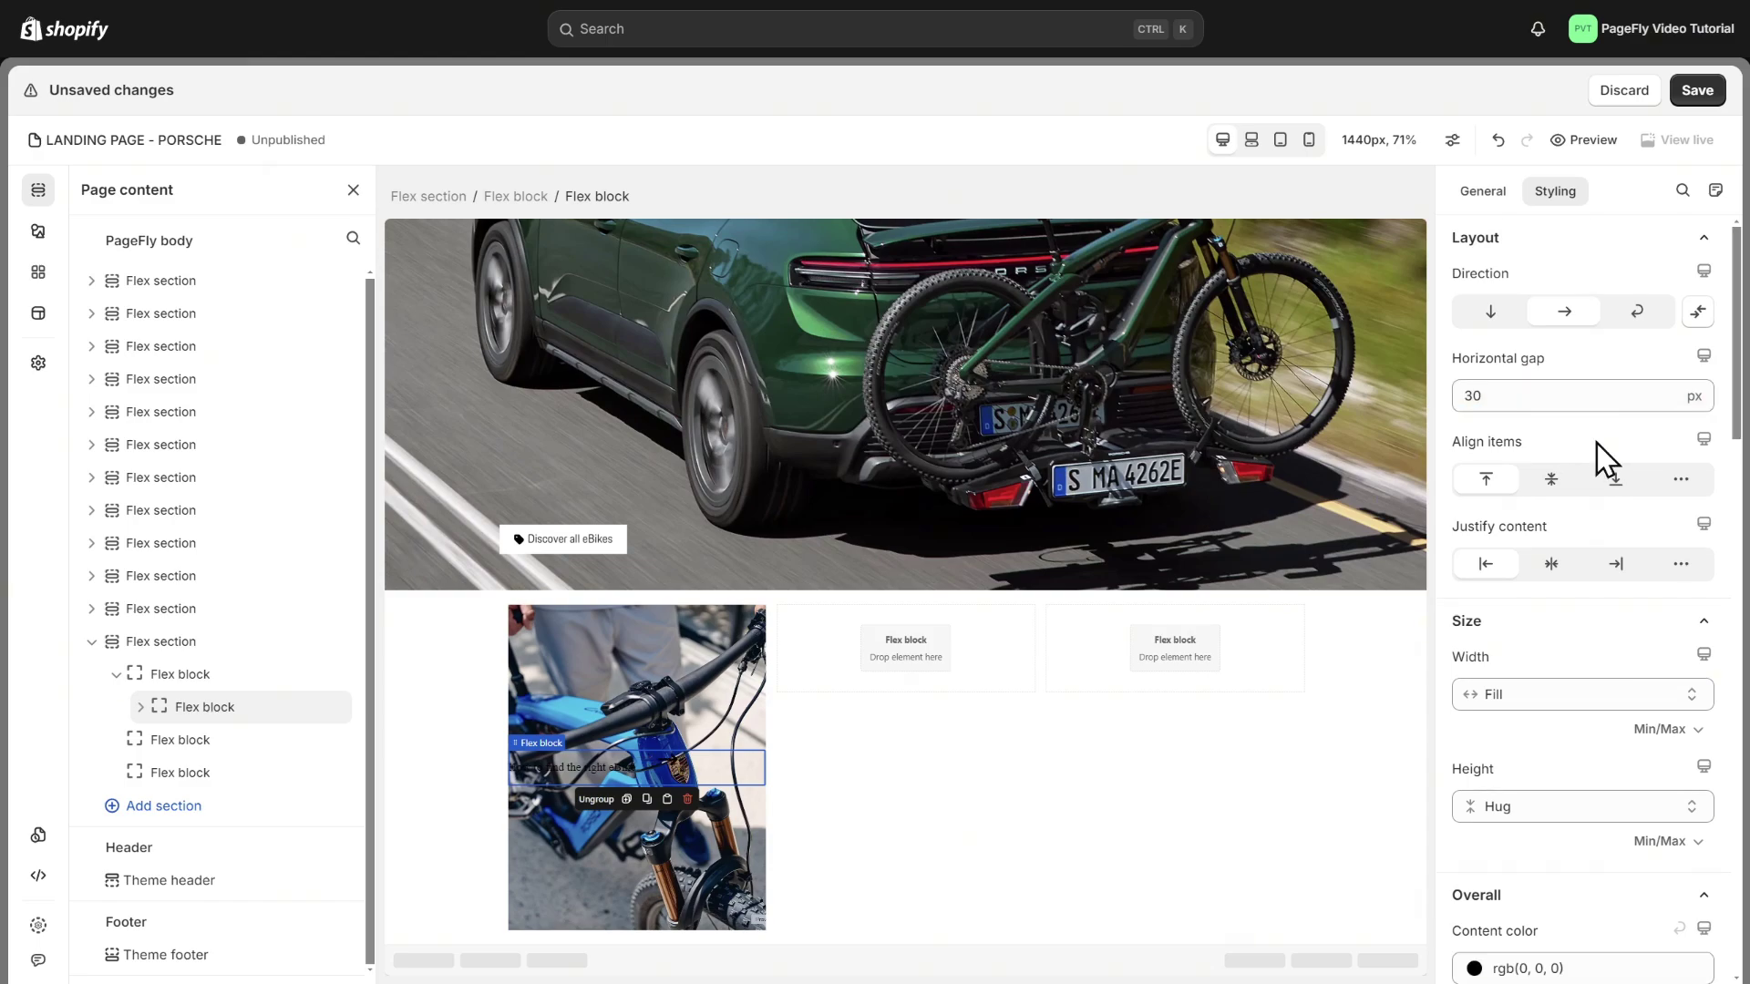
Link the card to Porsche's eBike page with a Go to URL action.
{"action": "left_click", "coordinate": [727, 675]}
{"action": "left_click", "coordinate": [1488, 199]}
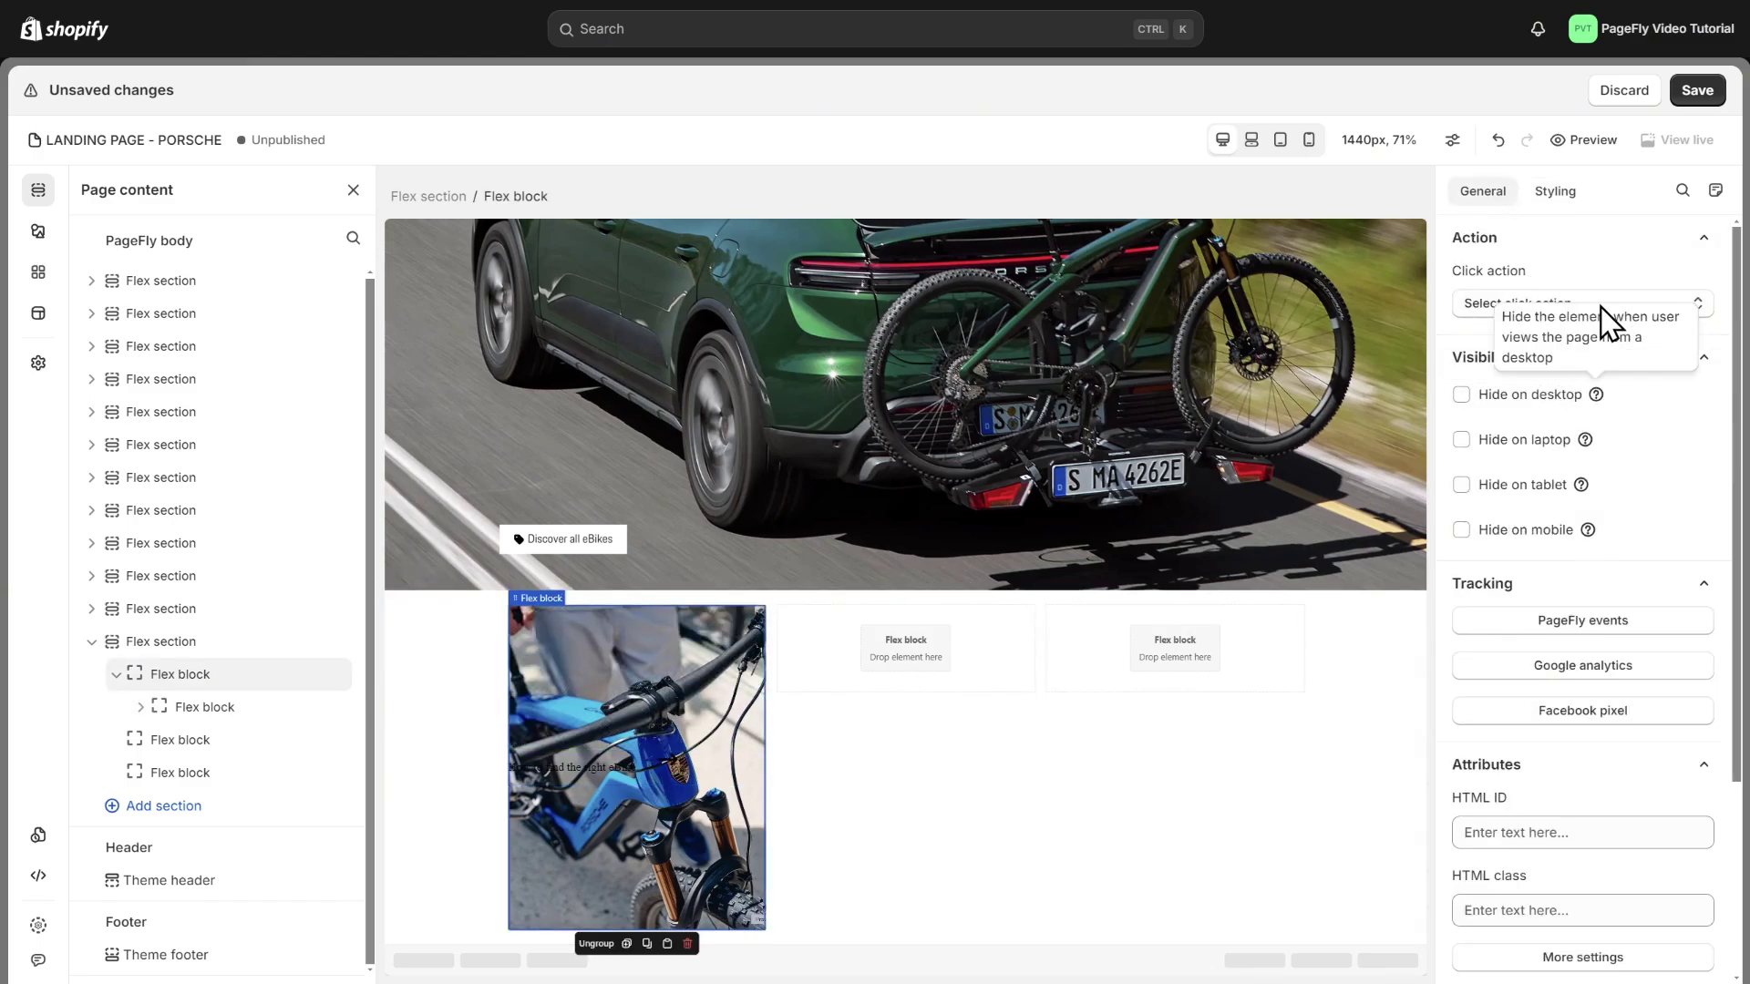
{"action": "left_click", "coordinate": [1572, 303]}
{"action": "left_click", "coordinate": [1566, 387]}
{"action": "left_click", "coordinate": [1594, 304]}
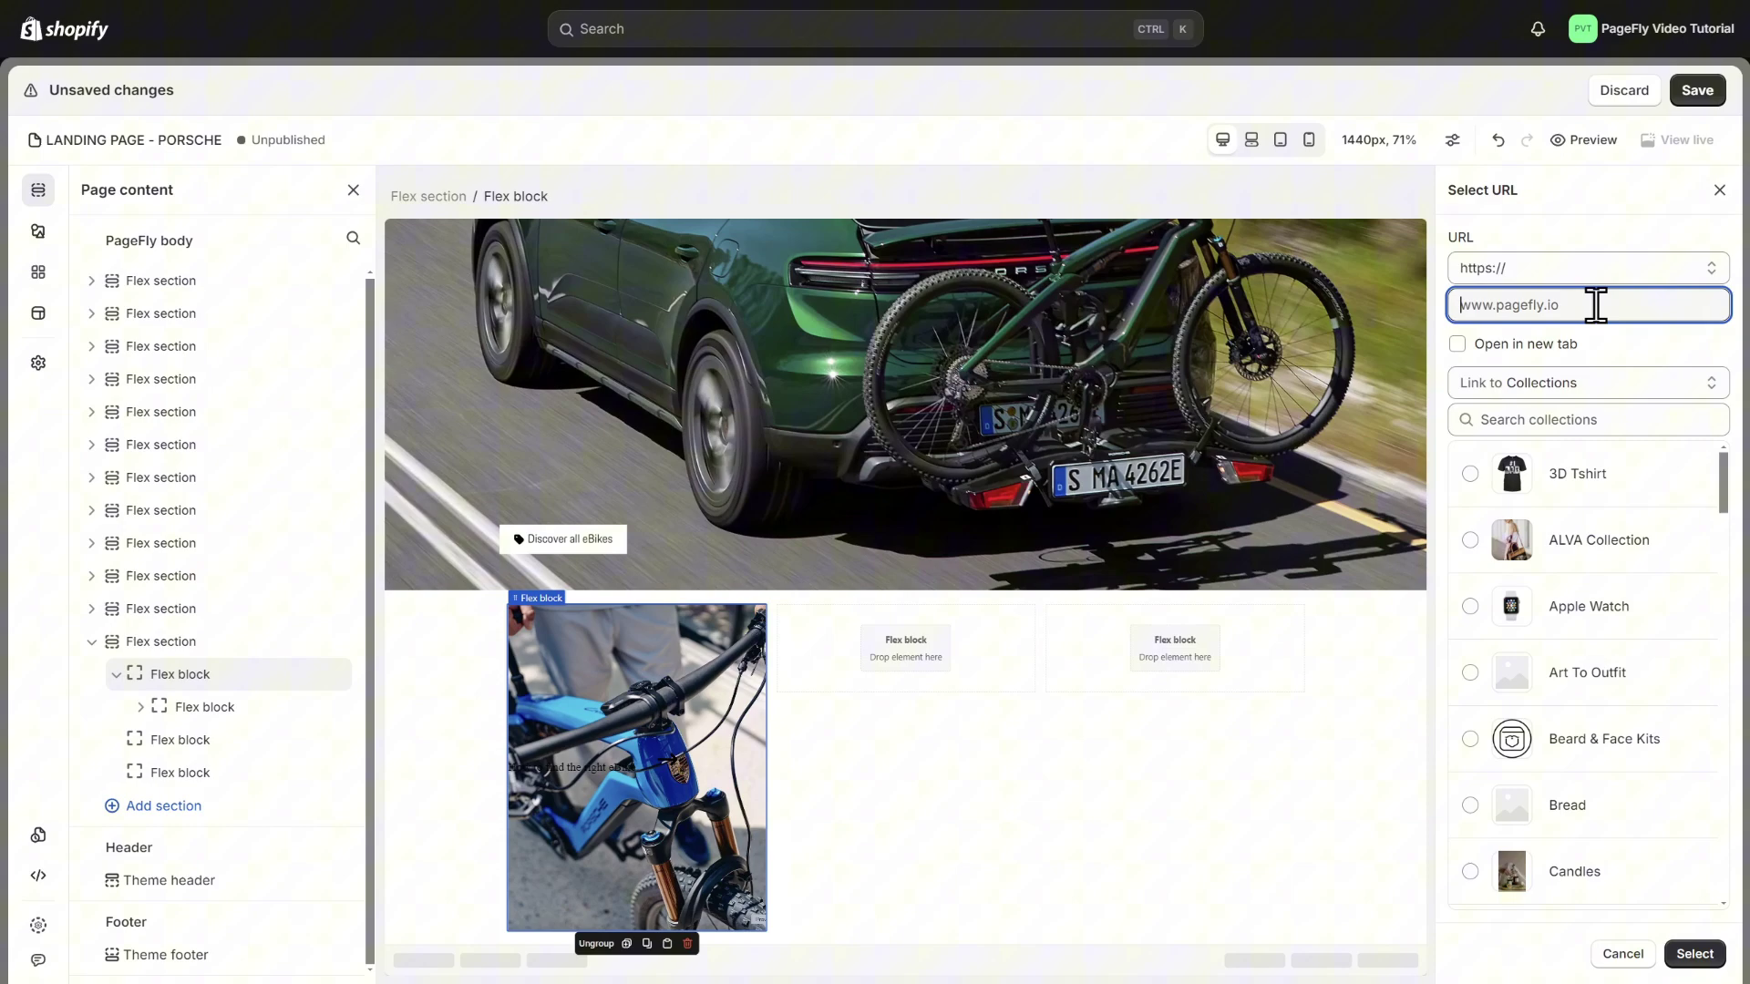
{"action": "type", "text": "//shop.porsche.com/us/en-US/c/e-bikes"}
{"action": "left_click", "coordinate": [1697, 953]}
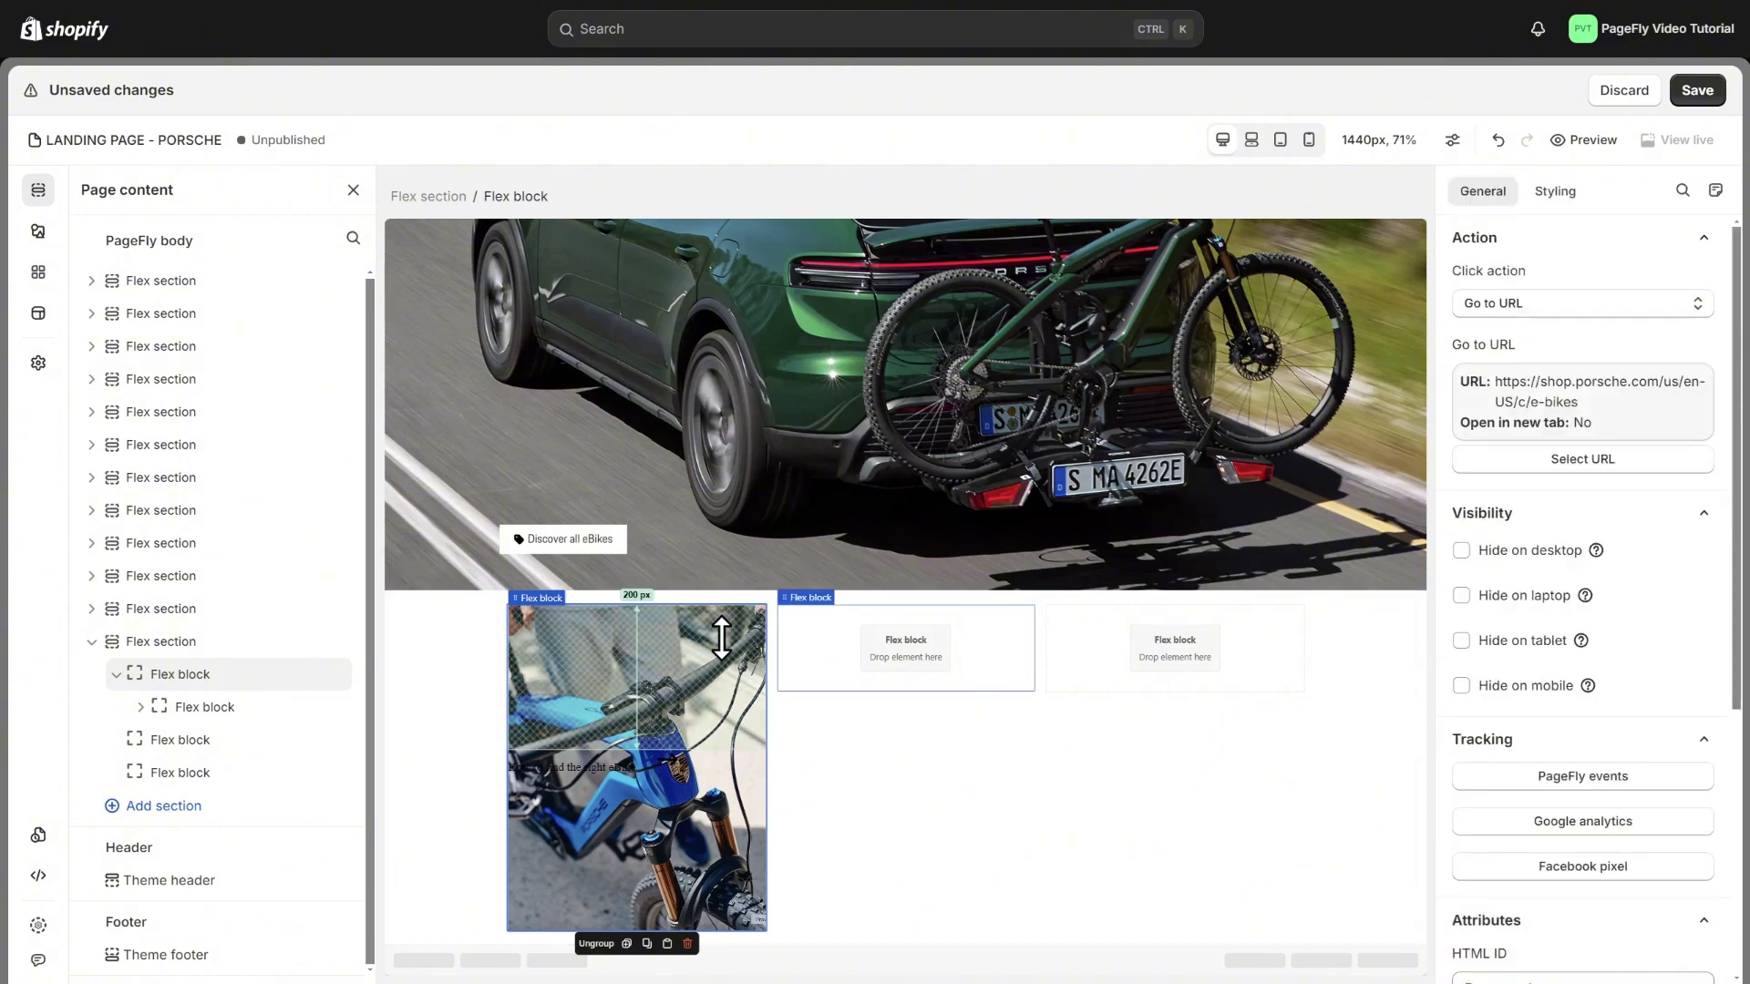
Adjust the card's top and left padding.
{"action": "left_click", "coordinate": [1540, 193]}
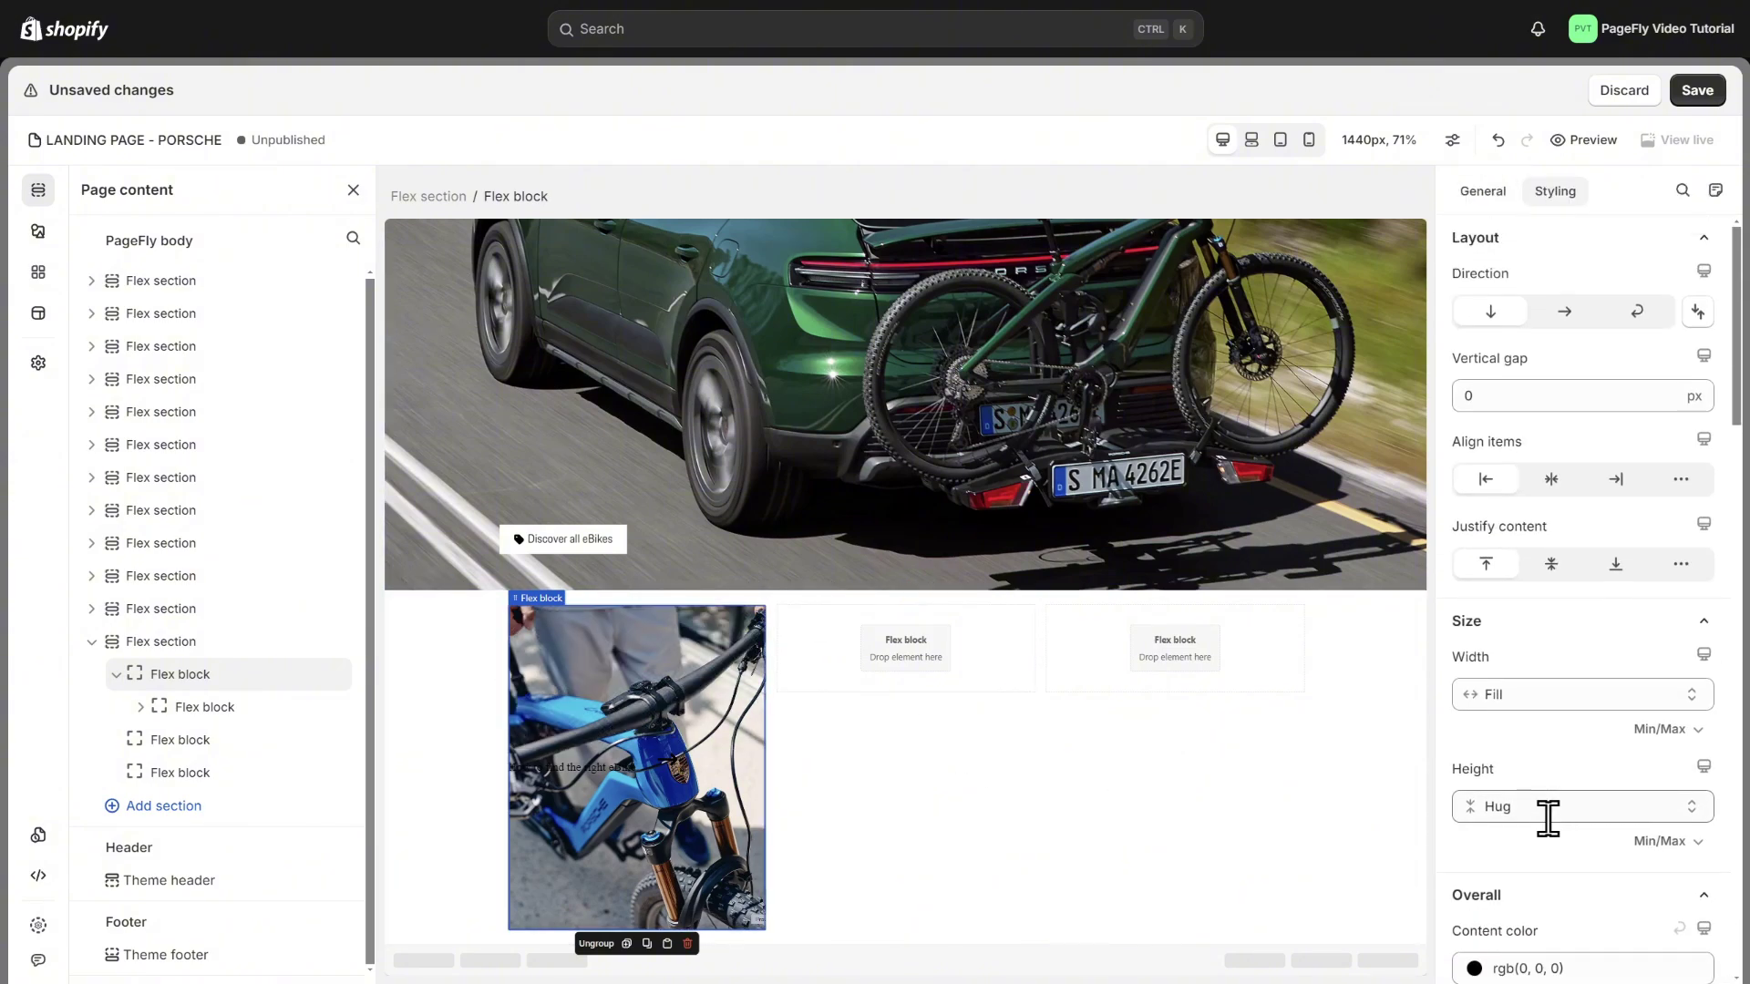
{"action": "scroll", "coordinate": [1547, 817], "scroll_direction": "down", "scroll_amount": 7}
{"action": "key", "text": "BackSpace"}
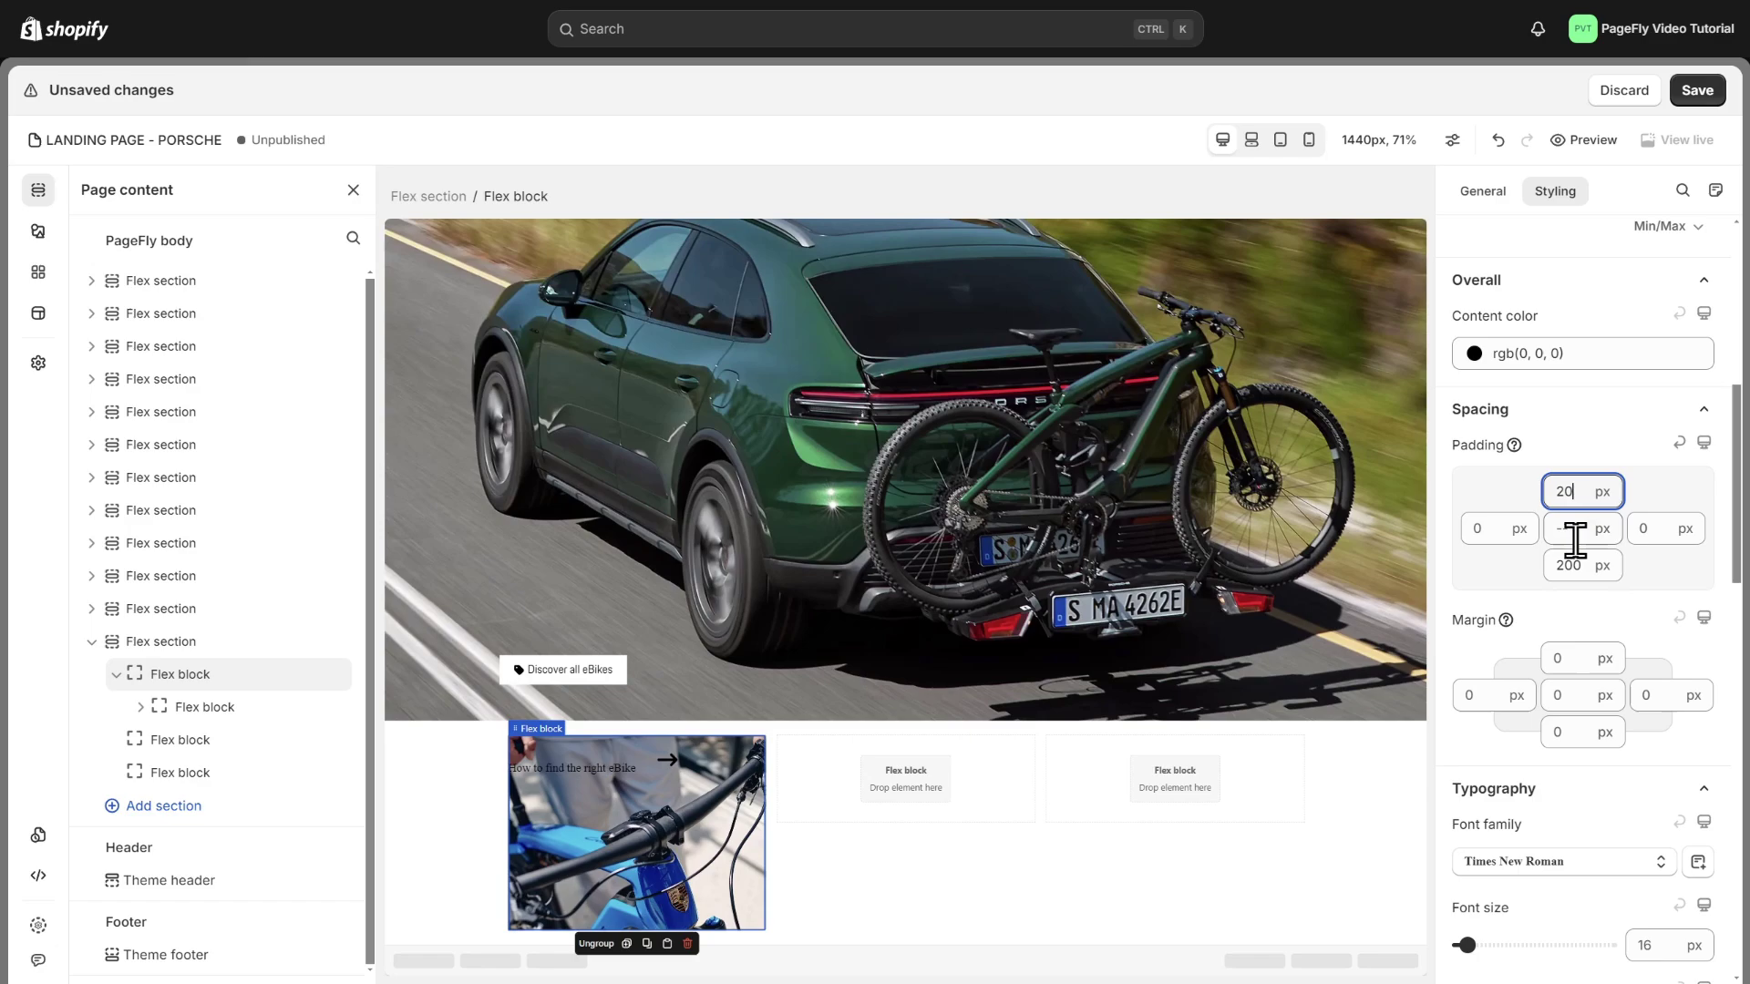
{"action": "type", "text": "400"}
{"action": "left_click", "coordinate": [1485, 528]}
{"action": "type", "text": "20"}
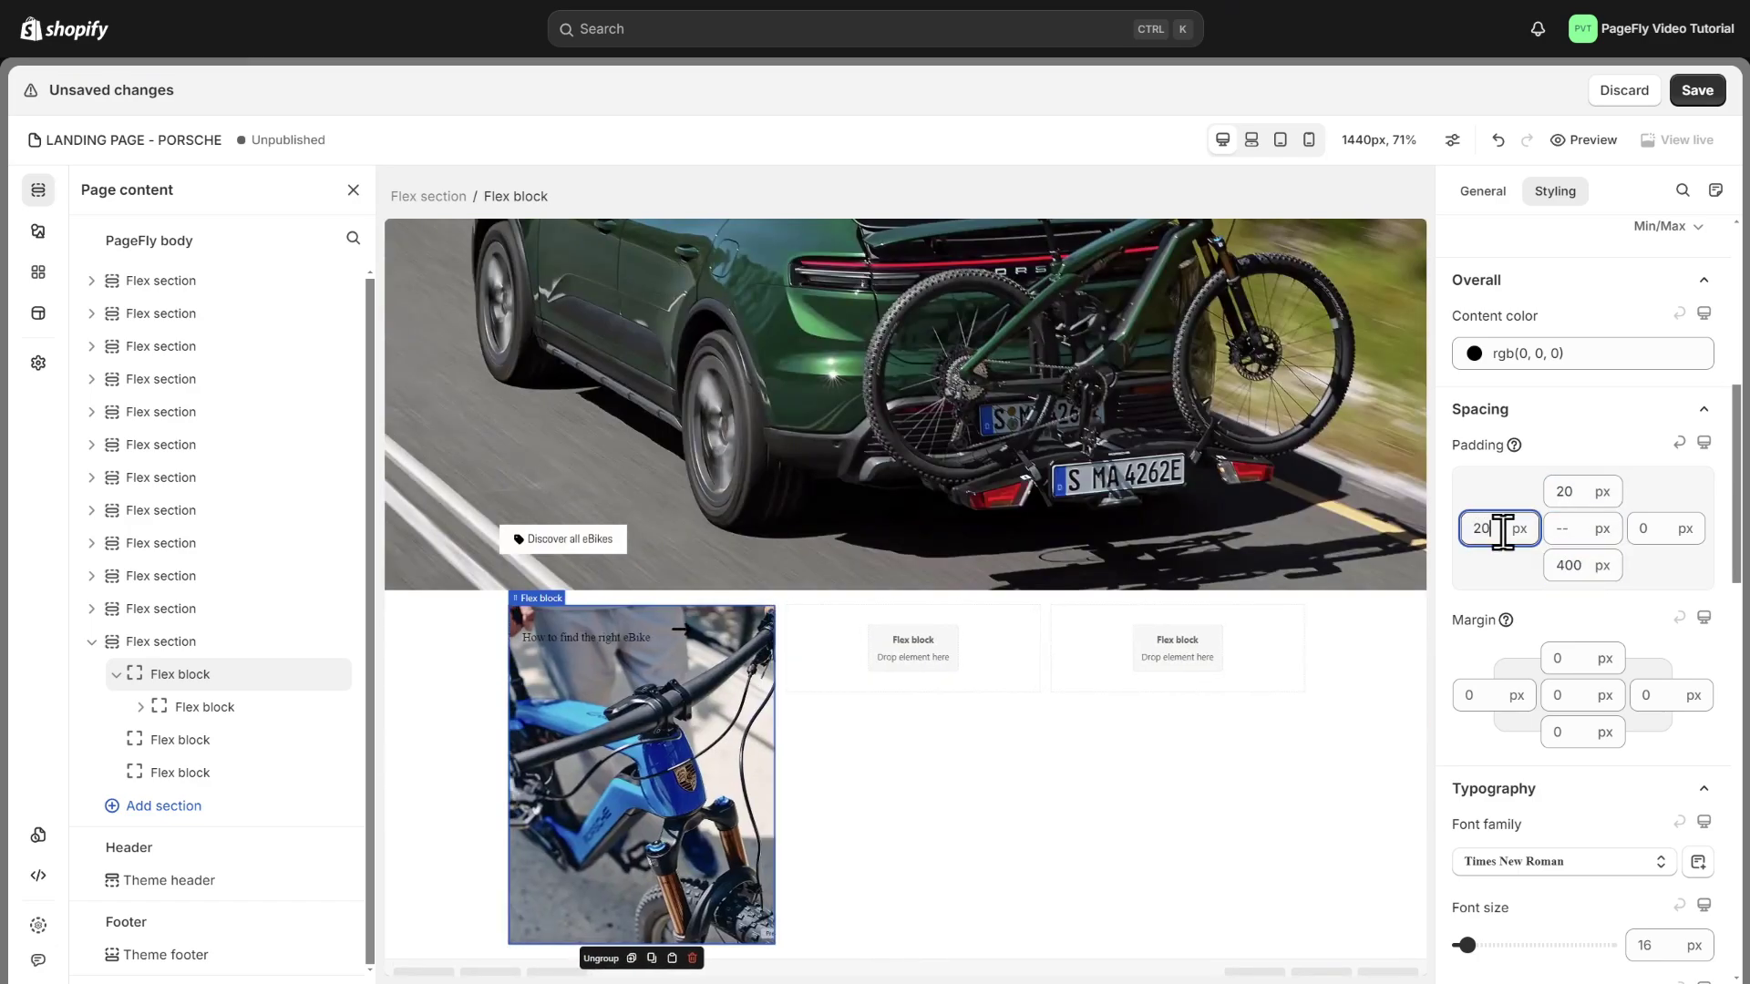
{"action": "type", "text": "20"}
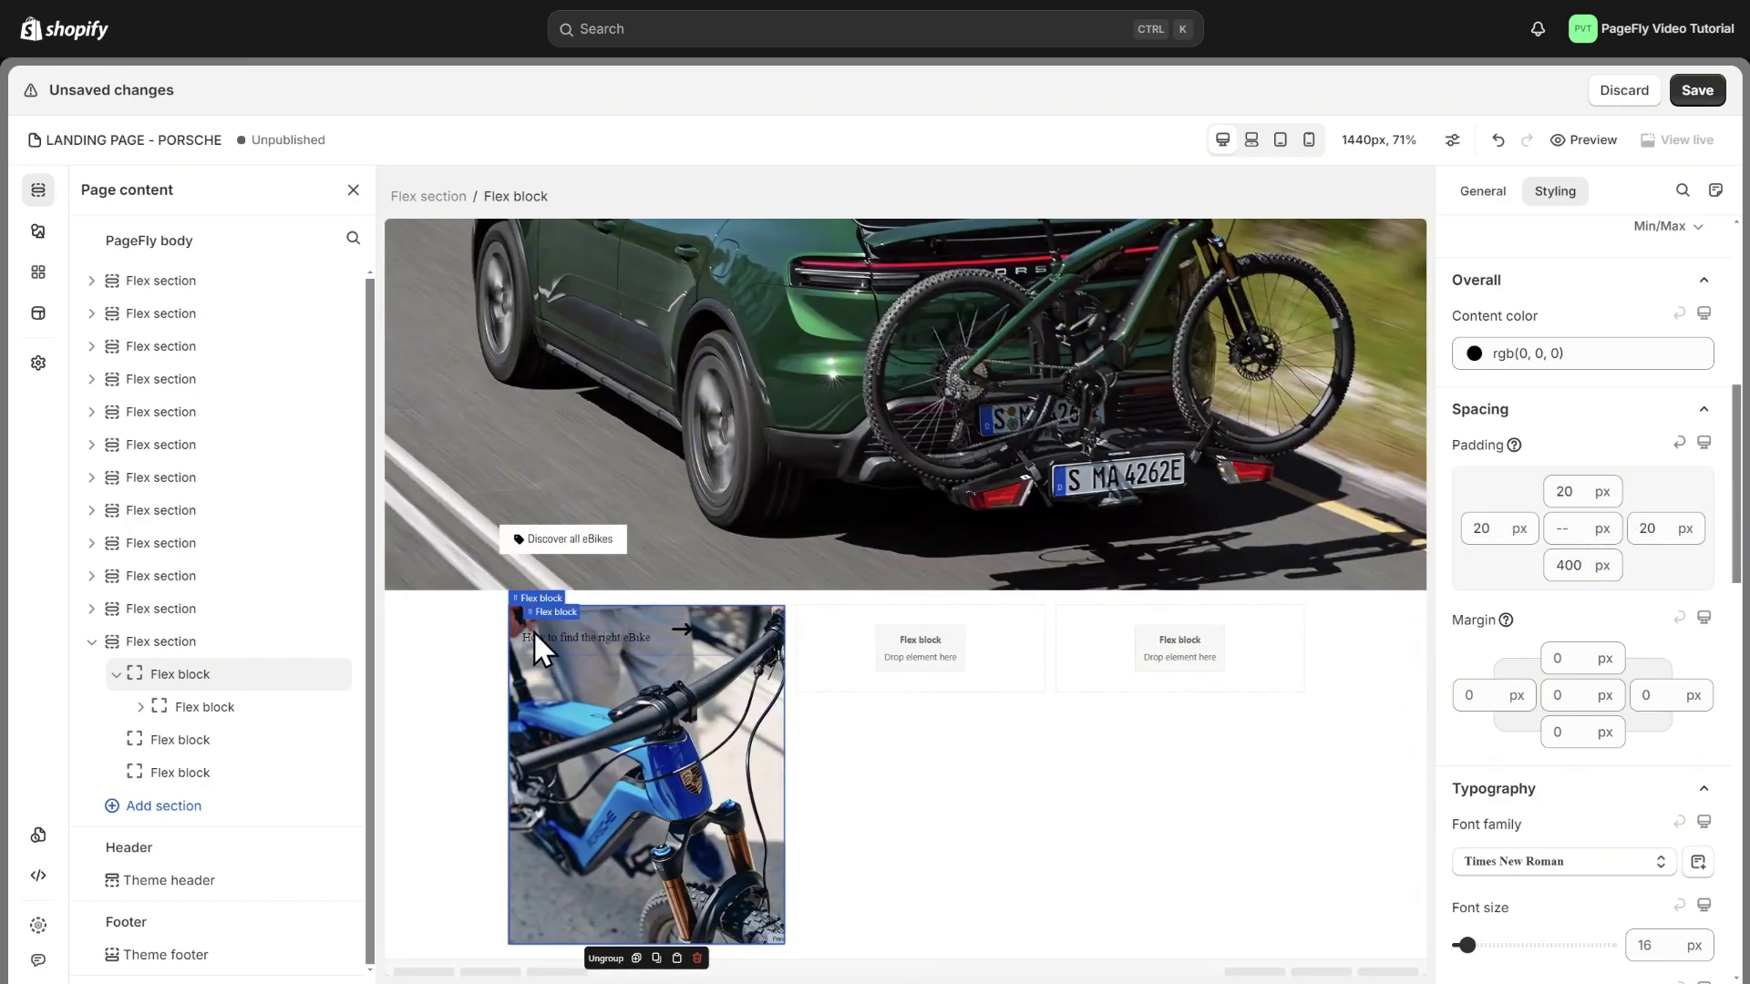
{"action": "left_click", "coordinate": [808, 750]}
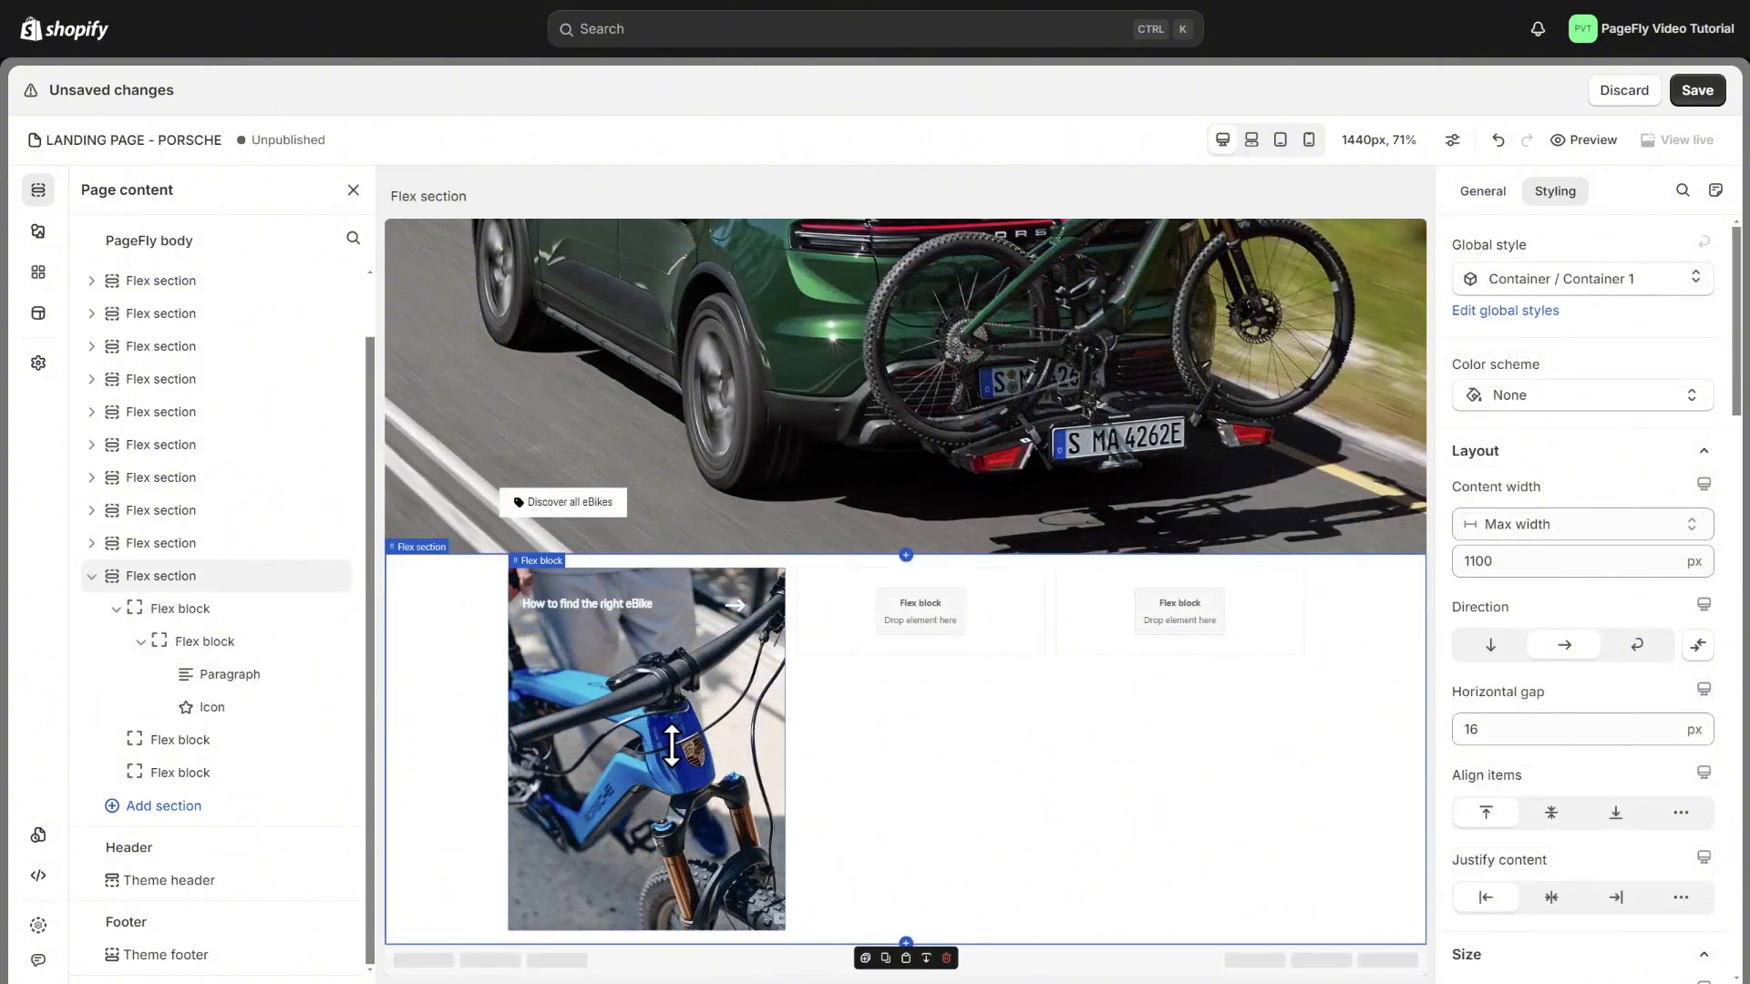
Duplicate the first card twice and delete the two empty Flex blocks from the row.
{"action": "left_click", "coordinate": [552, 575]}
{"action": "left_click", "coordinate": [658, 961]}
{"action": "left_click", "coordinate": [817, 960]}
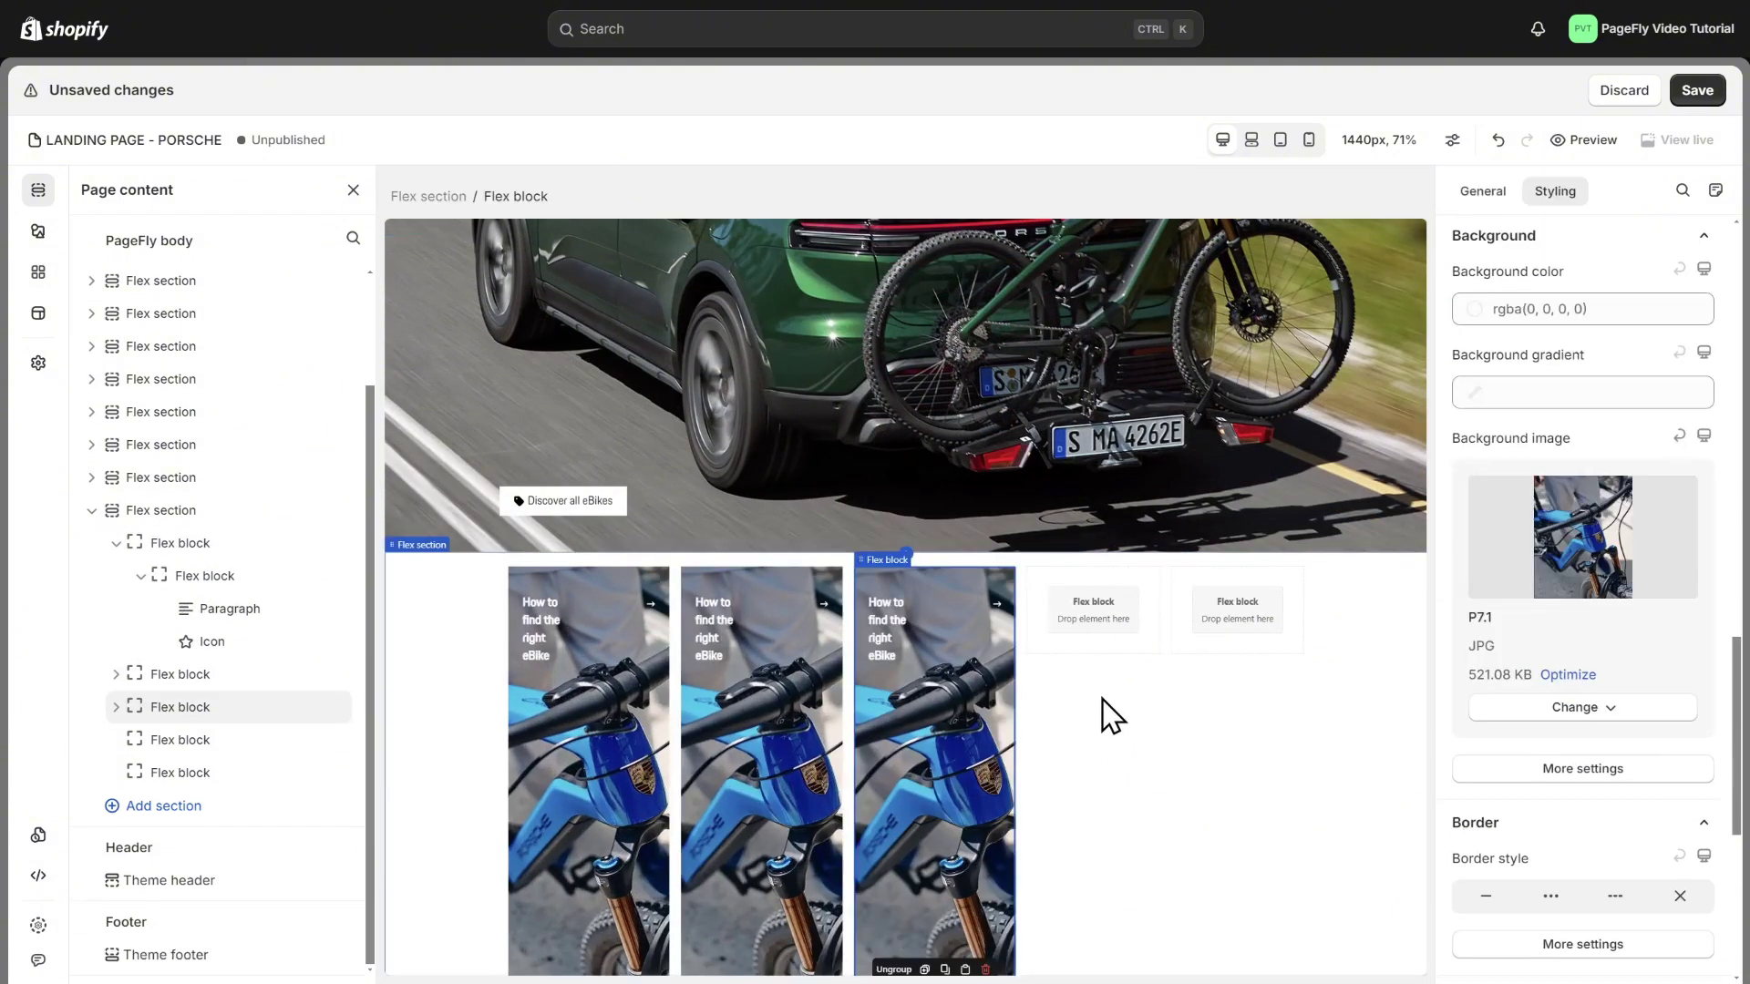
{"action": "left_click", "coordinate": [1093, 609]}
{"action": "left_click", "coordinate": [1163, 667]}
{"action": "left_click", "coordinate": [1191, 628]}
{"action": "left_click", "coordinate": [1272, 666]}
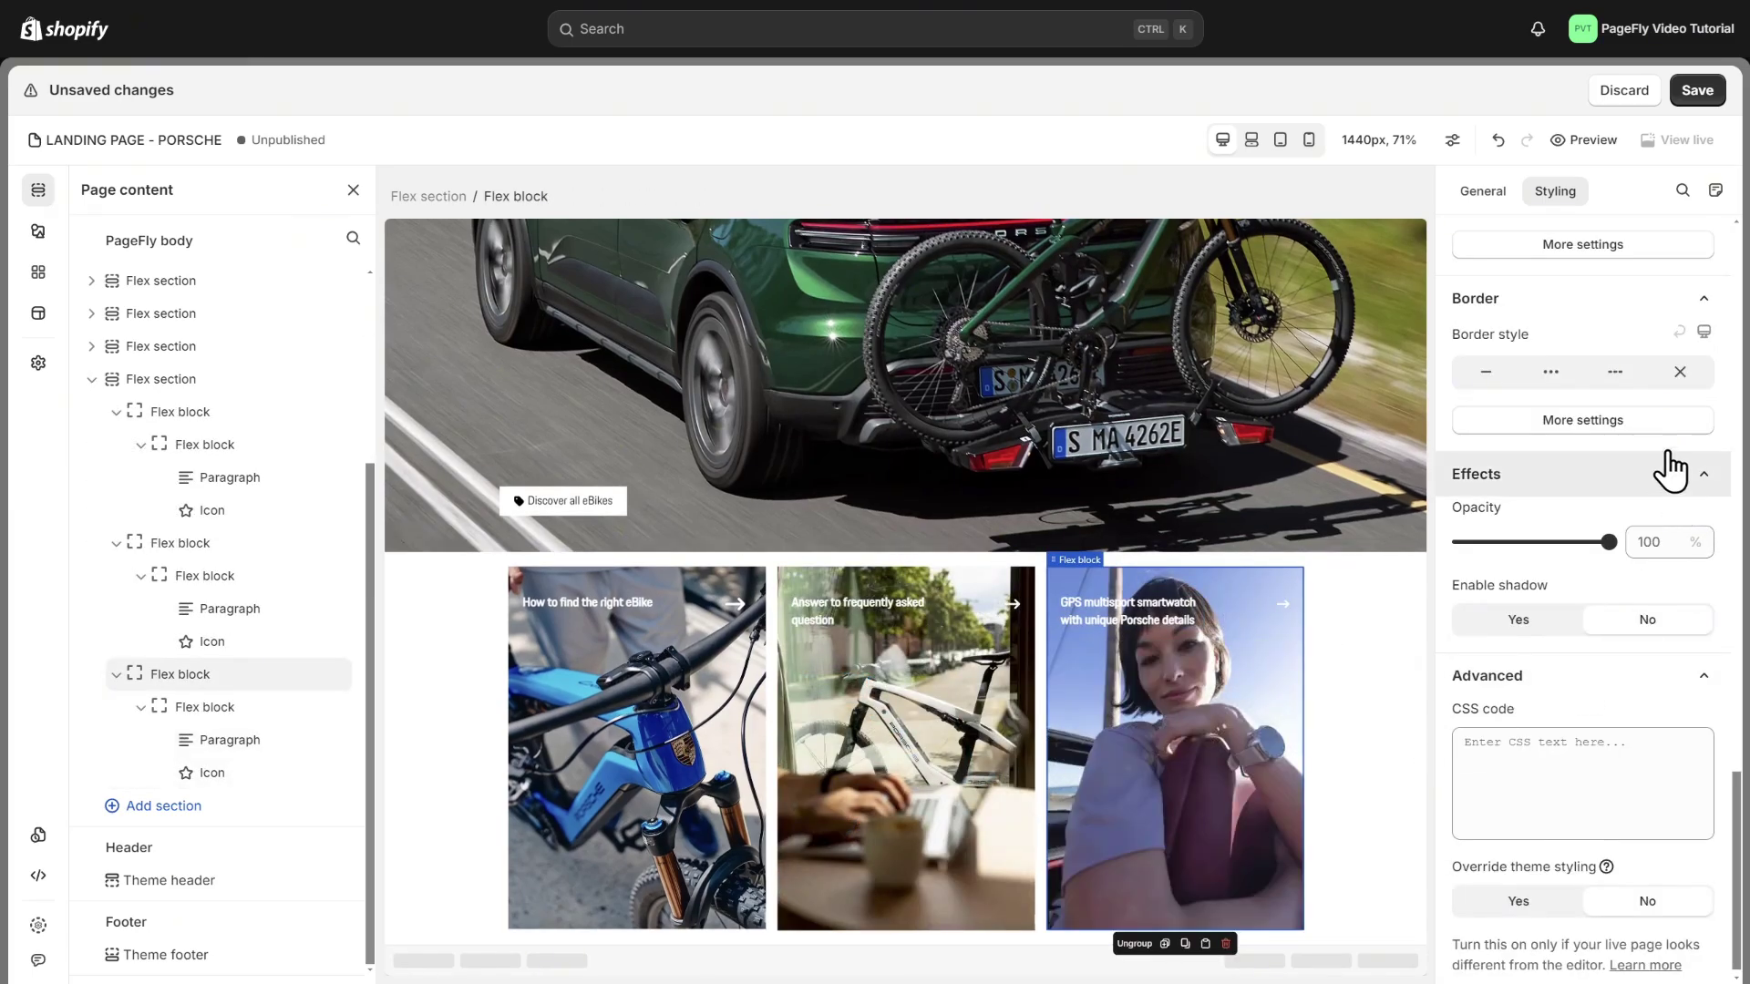
{"action": "left_click", "coordinate": [1640, 421]}
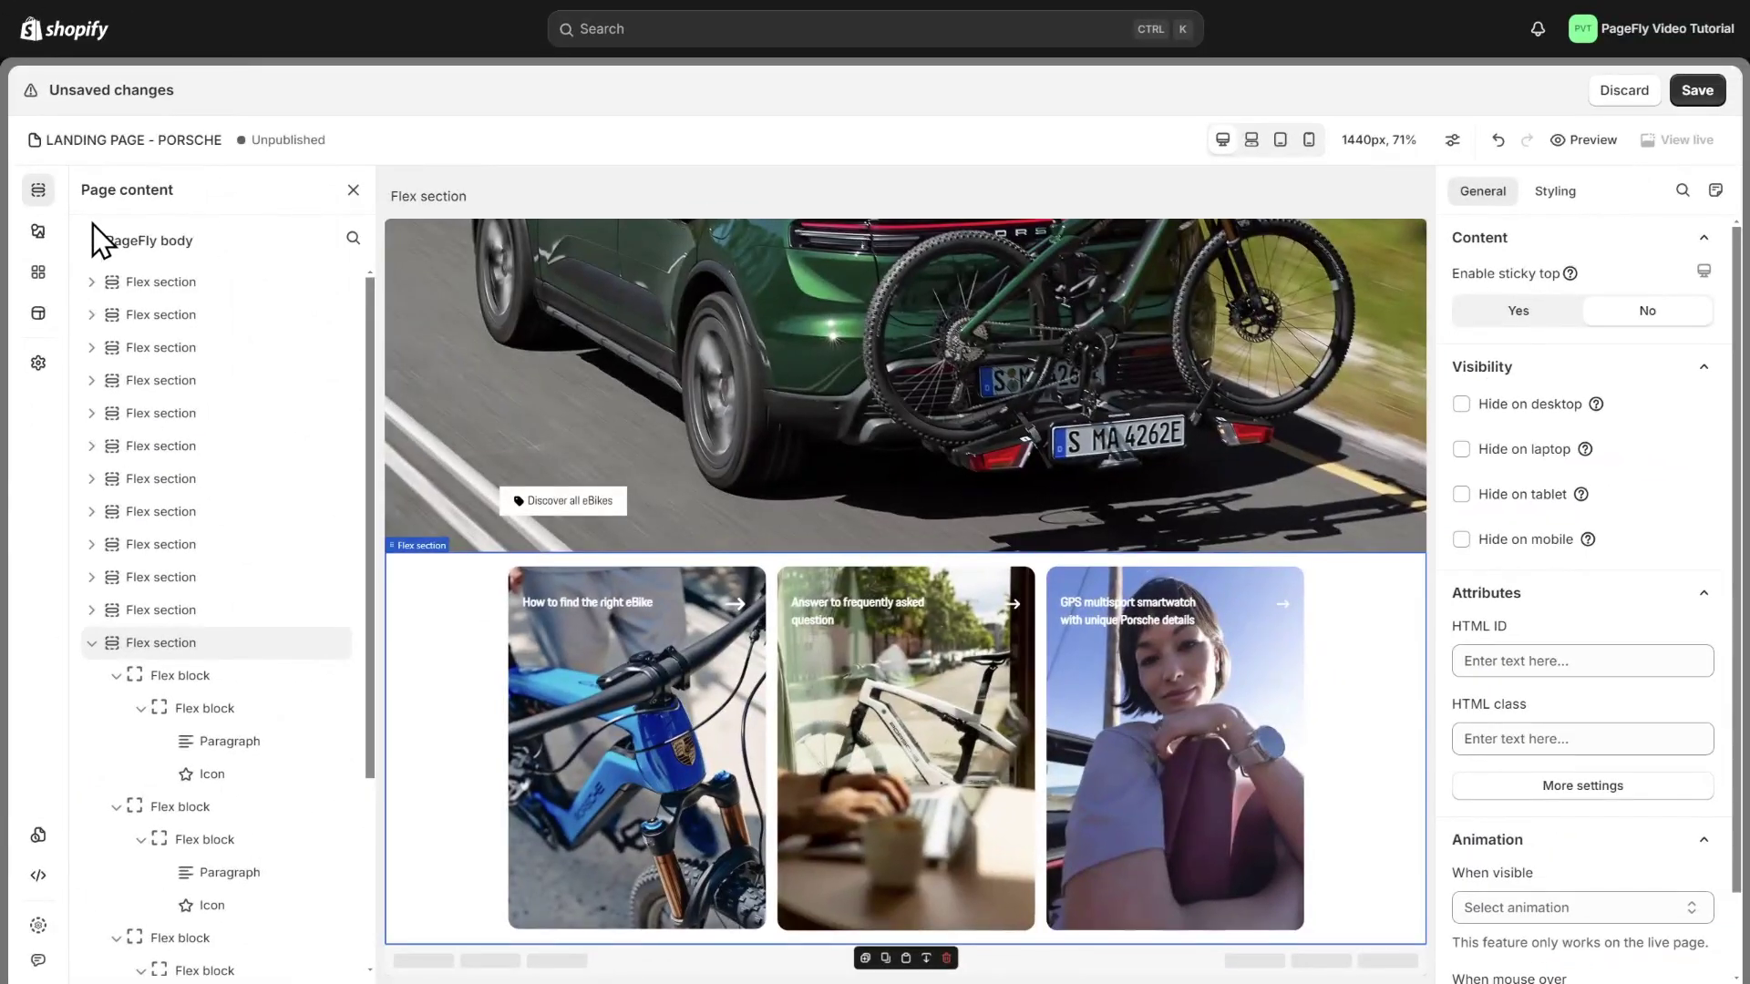
Add a Shopify Product list below the cards, sourced from the custom 'Porsche eBike' collection.
{"action": "left_click", "coordinate": [37, 231]}
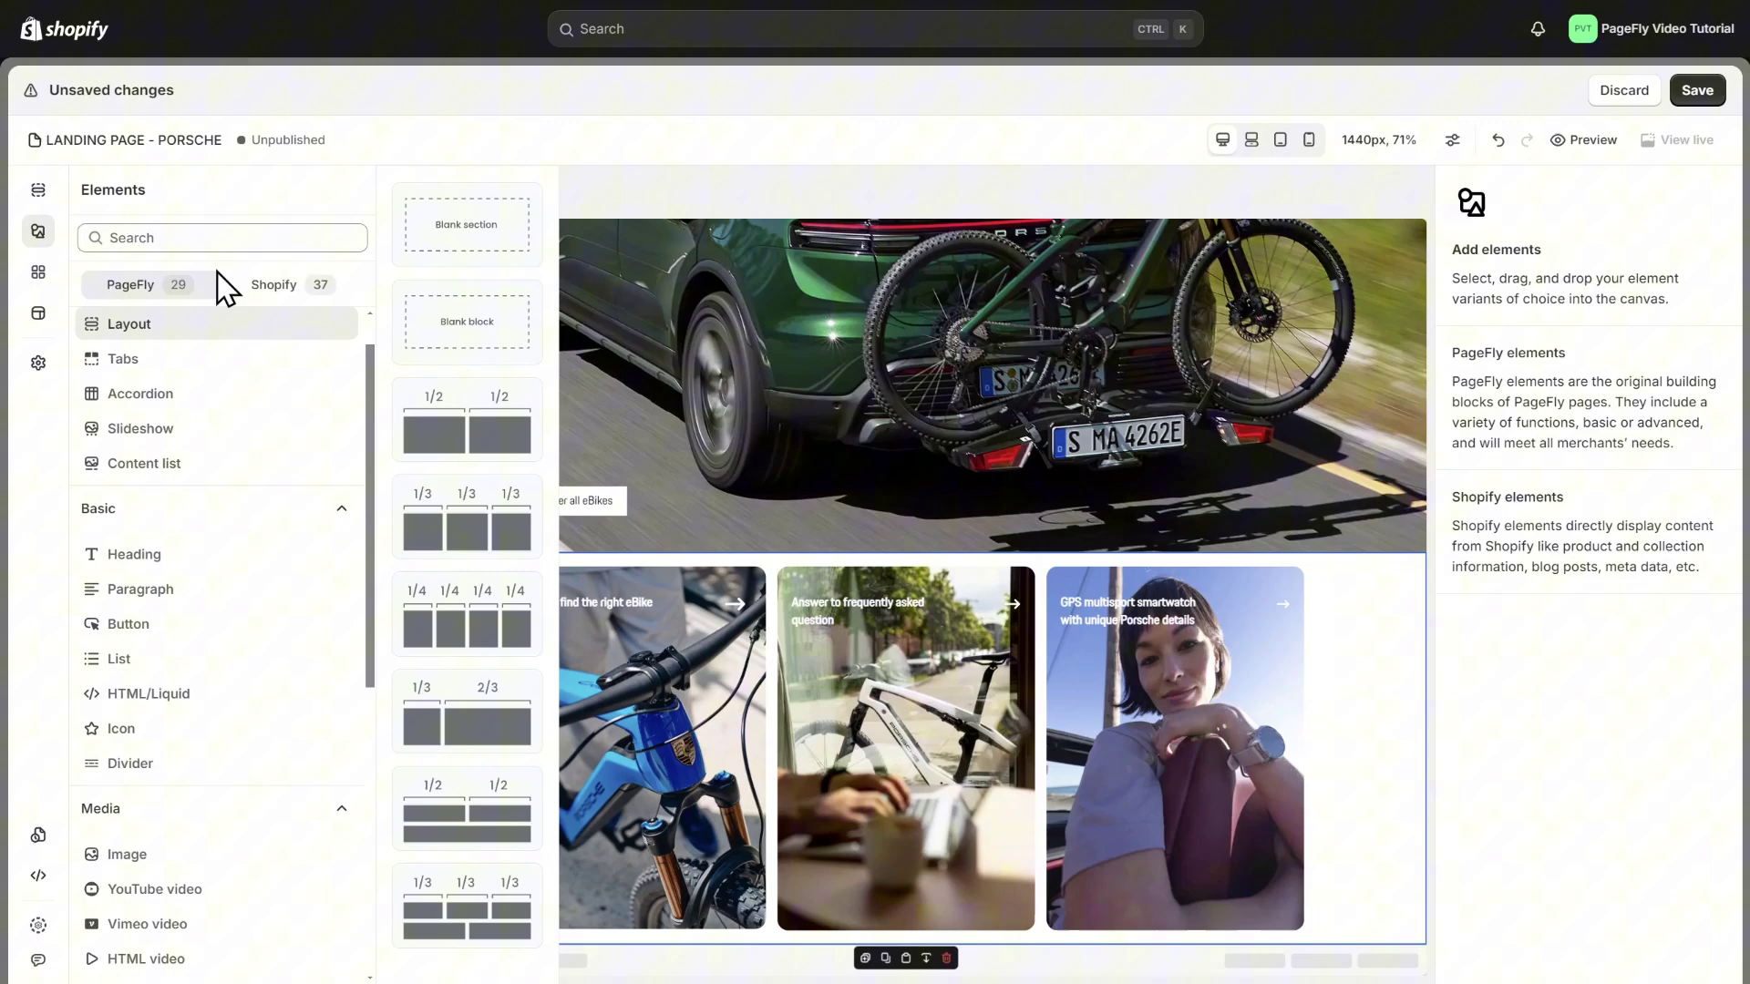
{"action": "left_click", "coordinate": [274, 284]}
{"action": "left_click_drag", "start_coordinate": [505, 315], "coordinate": [547, 937]}
{"action": "left_click", "coordinate": [1504, 305]}
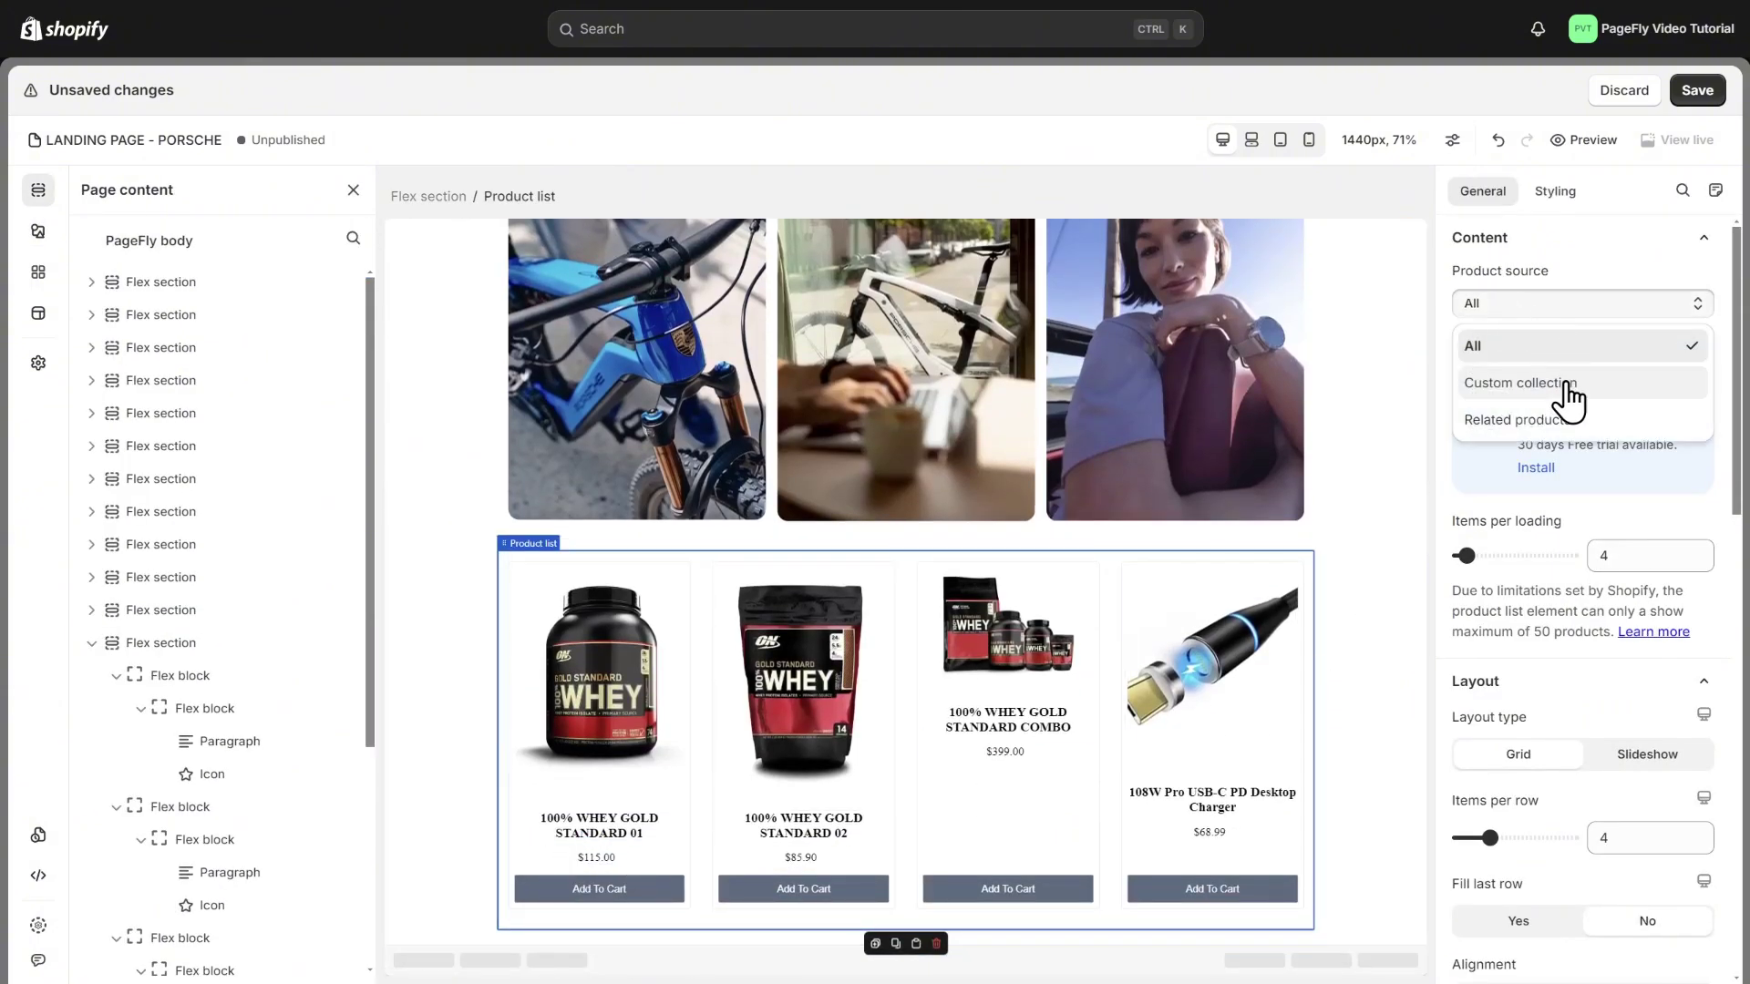
{"action": "left_click", "coordinate": [1569, 383]}
{"action": "left_click", "coordinate": [1618, 556]}
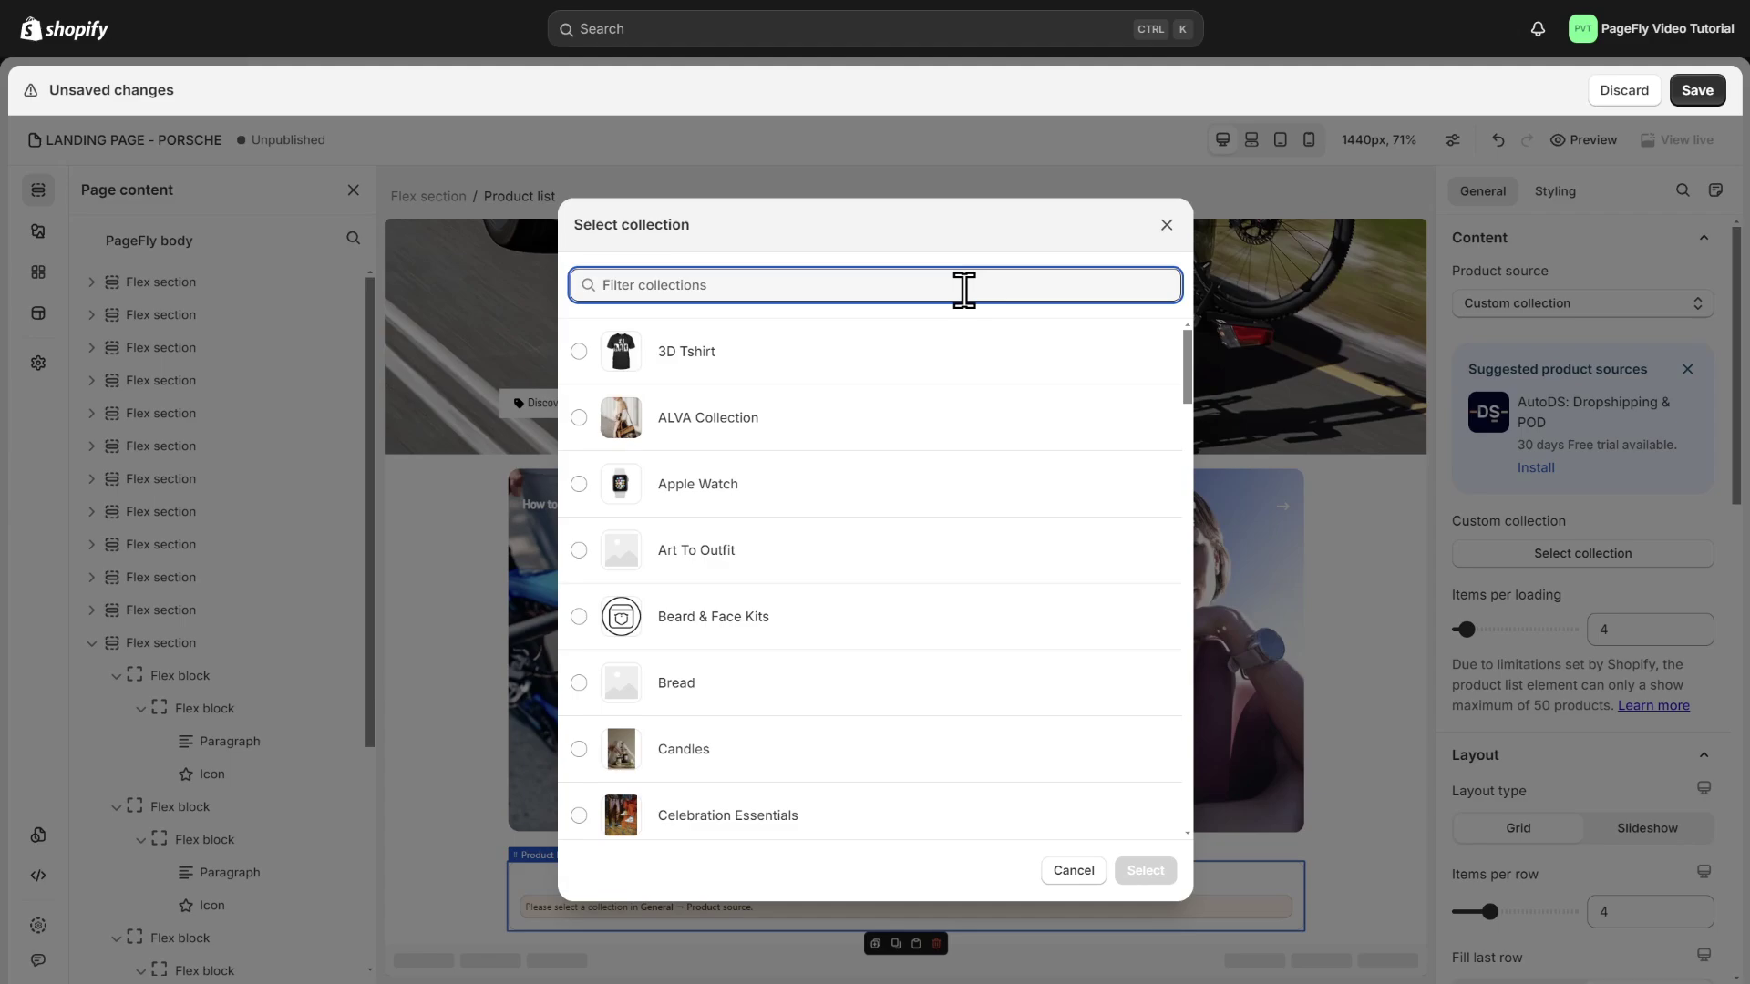
{"action": "type", "text": "porsche"}
{"action": "left_click", "coordinate": [966, 350]}
{"action": "left_click", "coordinate": [1146, 870]}
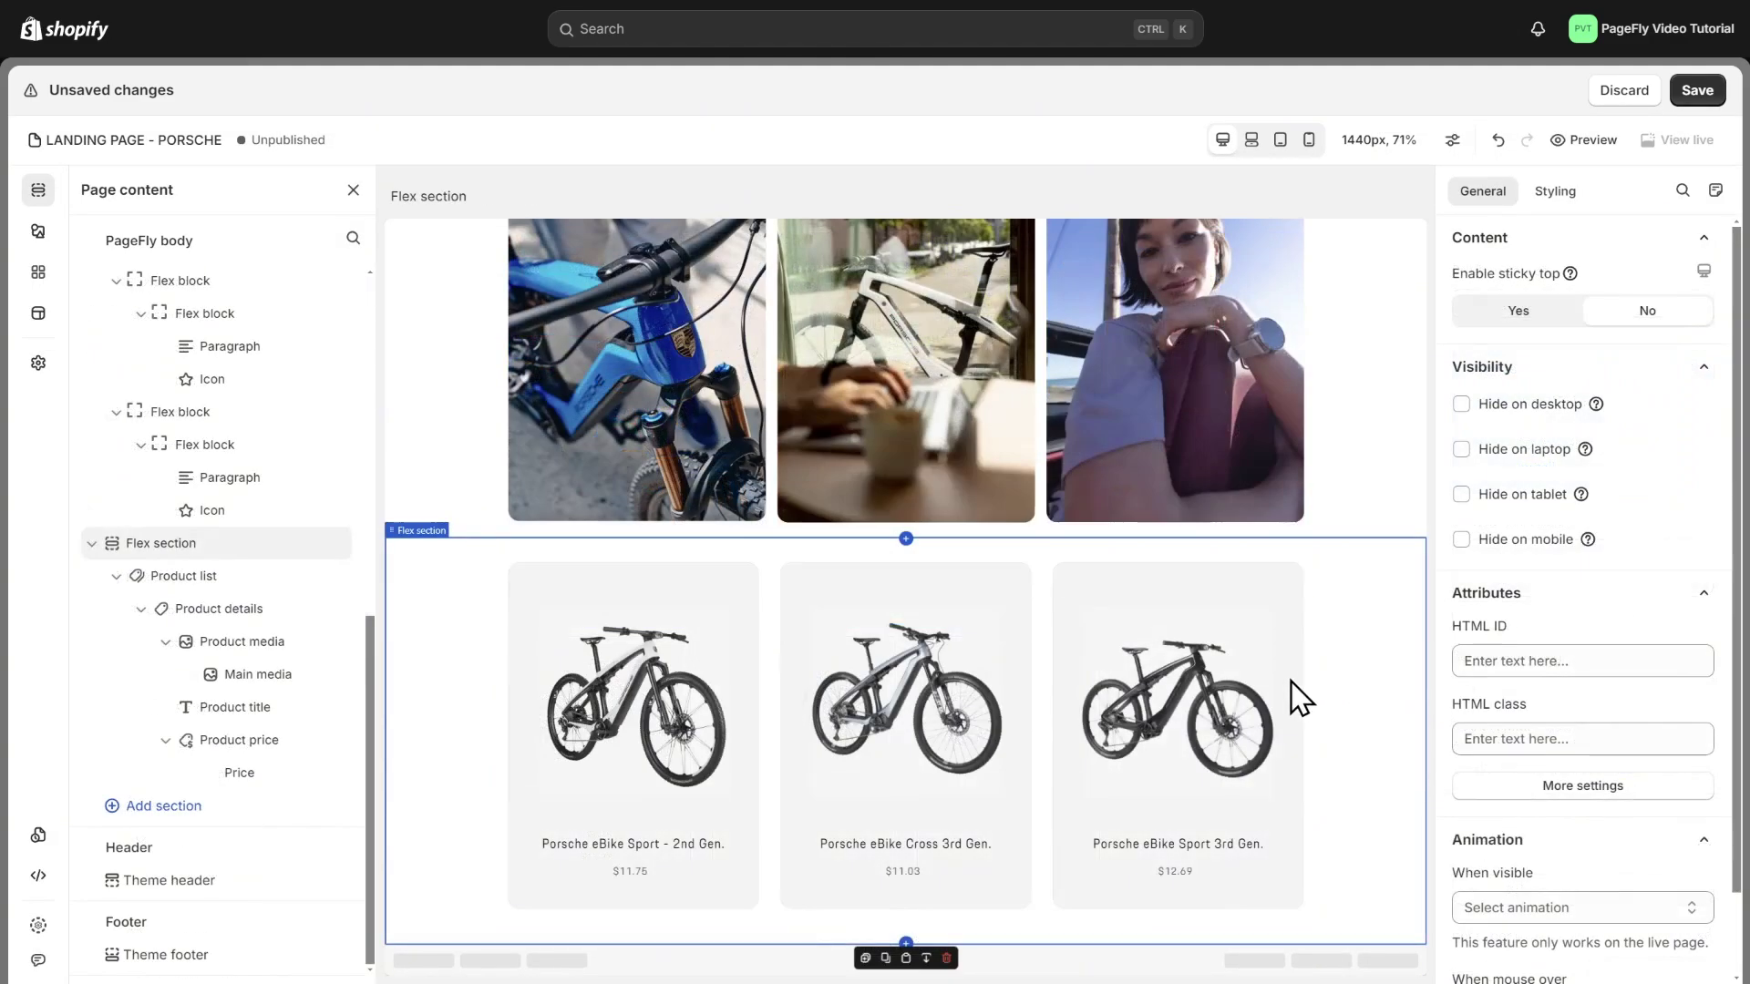
{"action": "scroll", "coordinate": [1348, 720], "scroll_direction": "up", "scroll_amount": 8}
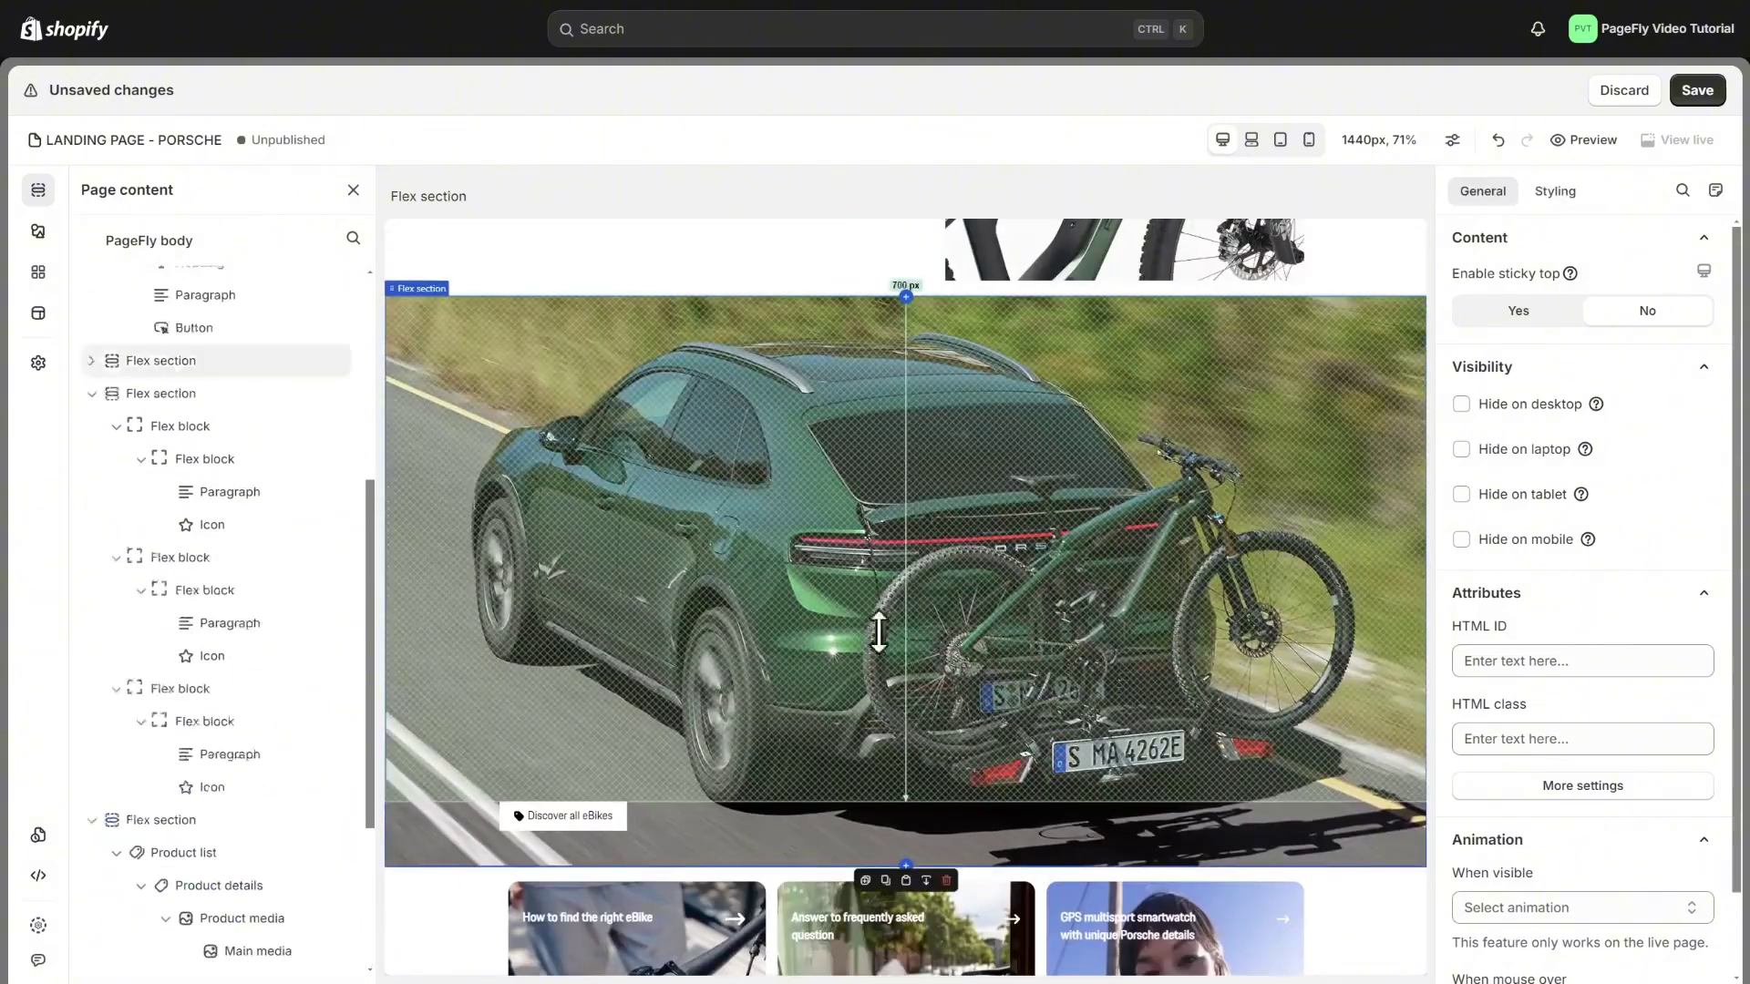
Duplicate the car hero section and remove the 'Discover all eBikes' button from the copy.
{"action": "left_click", "coordinate": [885, 881]}
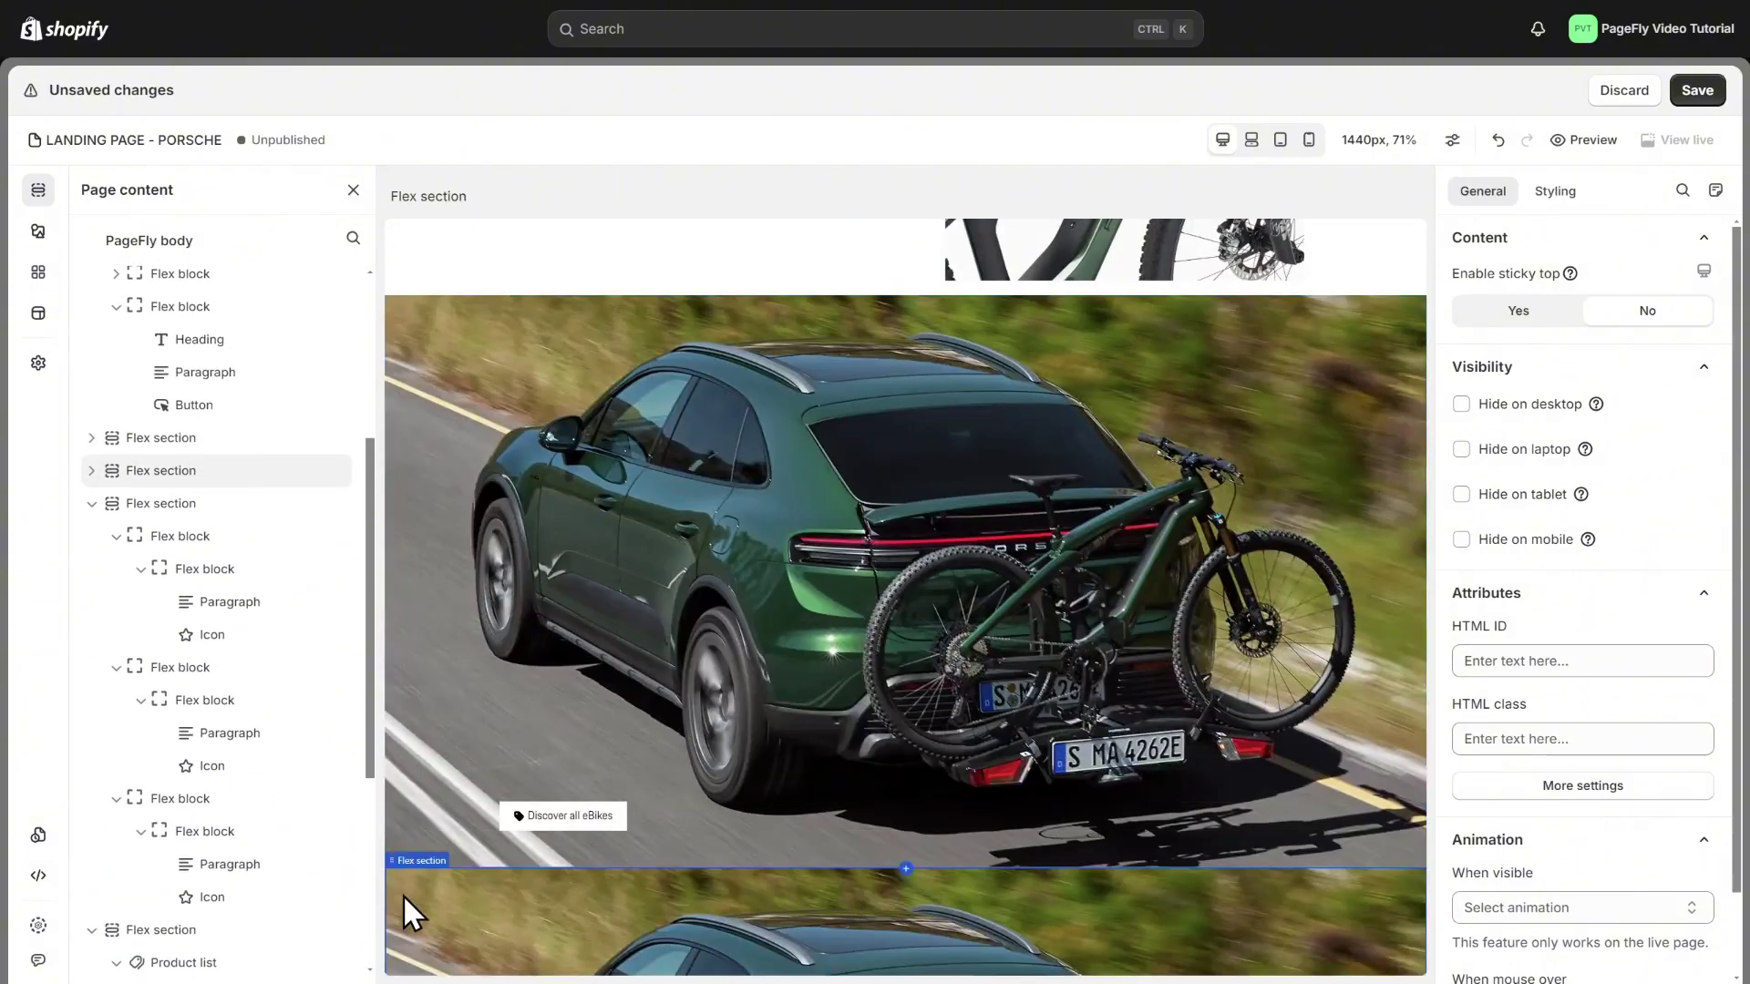
{"action": "scroll", "coordinate": [403, 953], "scroll_direction": "down", "scroll_amount": 10}
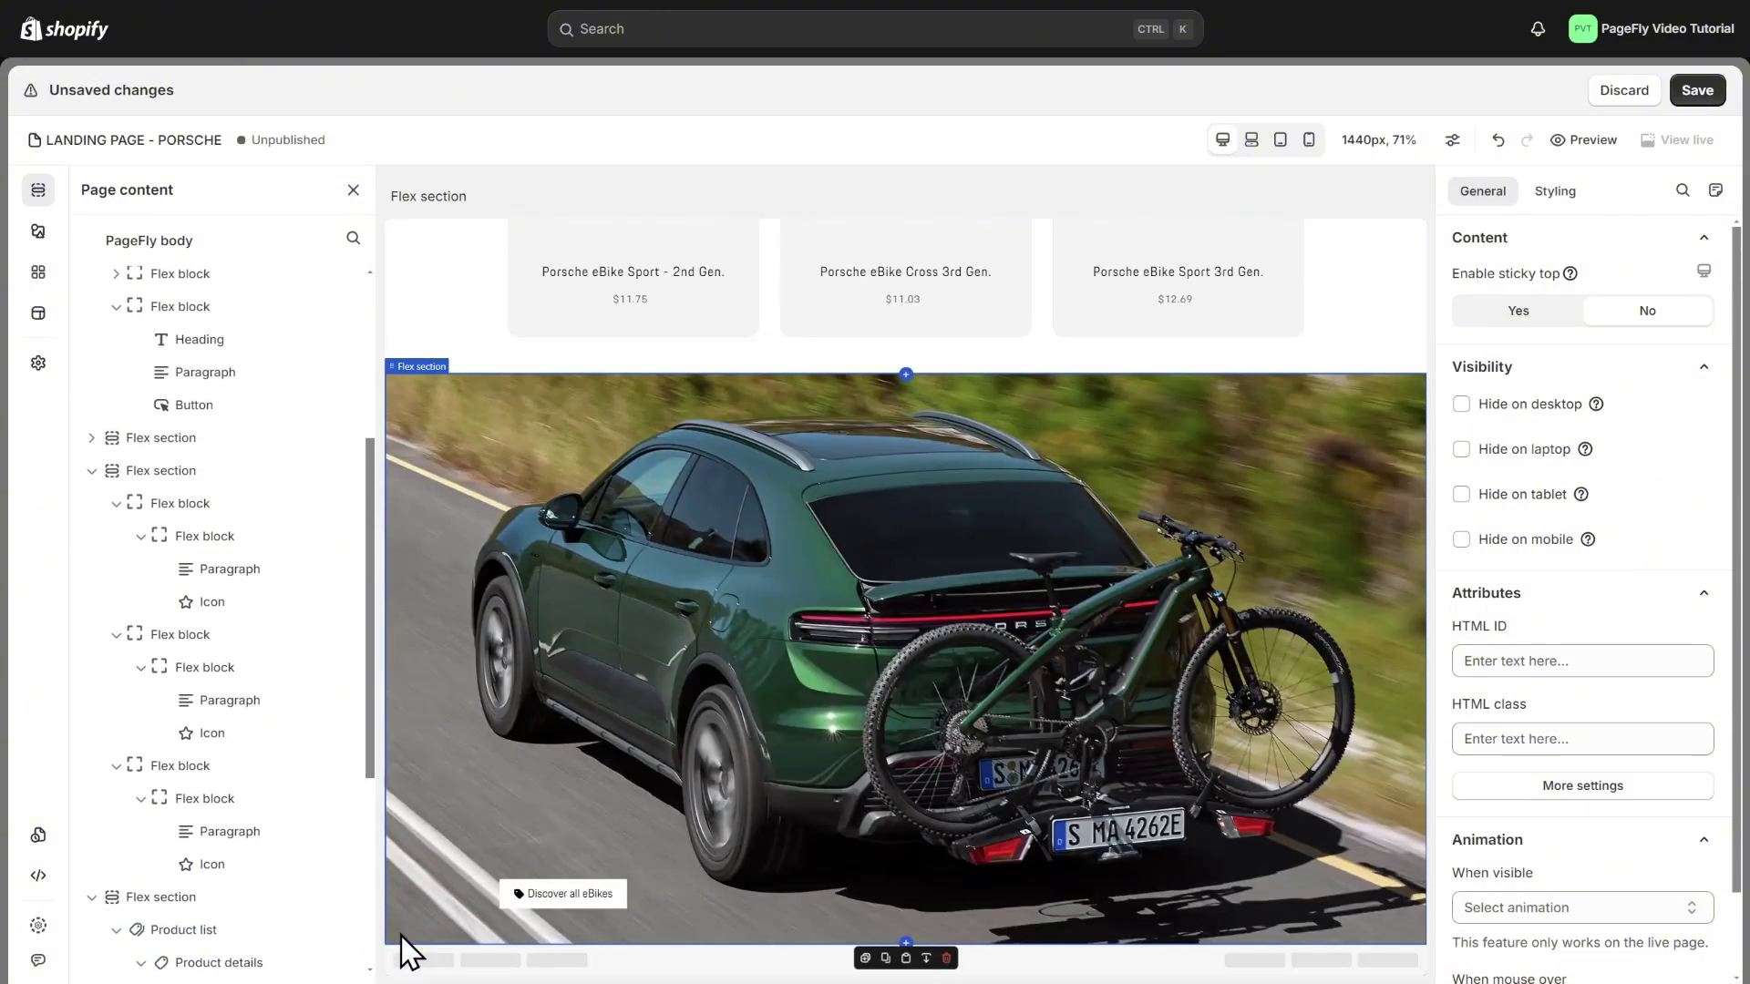
{"action": "left_click", "coordinate": [508, 902]}
{"action": "left_click", "coordinate": [593, 921]}
Replace the copied section's background image with the purple car photo P9.
{"action": "left_click", "coordinate": [1010, 648]}
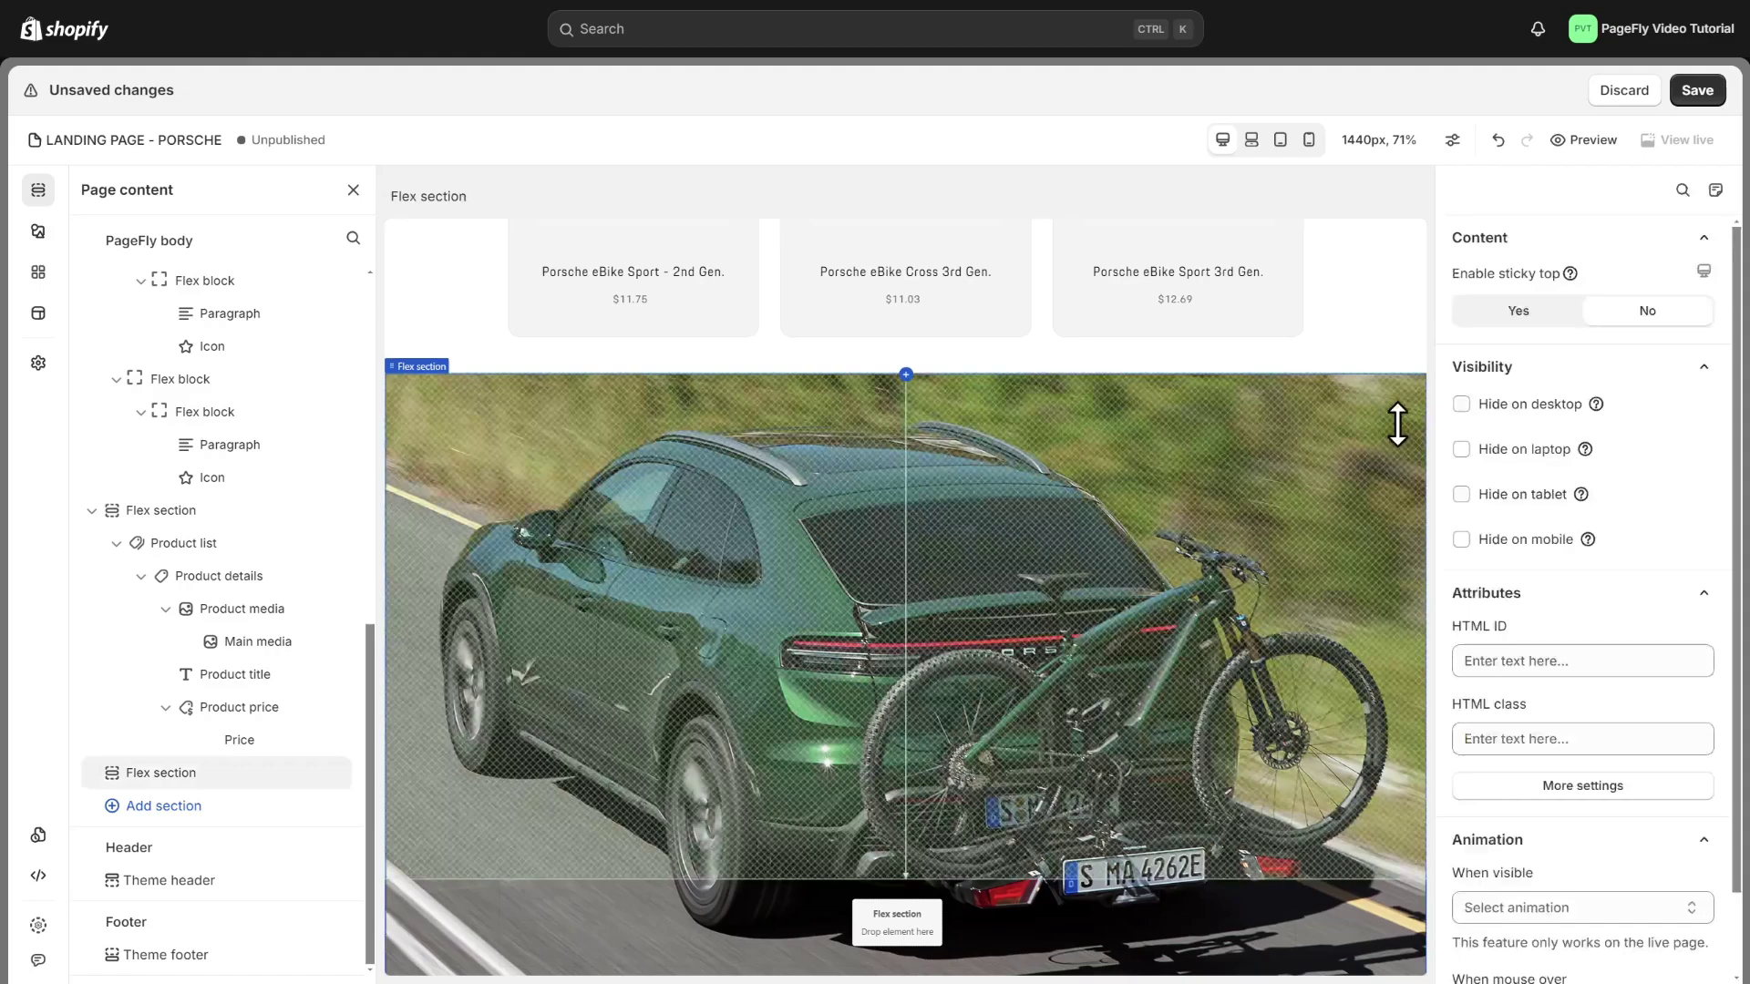
{"action": "left_click", "coordinate": [1554, 191]}
{"action": "scroll", "coordinate": [1601, 562], "scroll_direction": "down", "scroll_amount": 10}
{"action": "left_click", "coordinate": [1602, 881]}
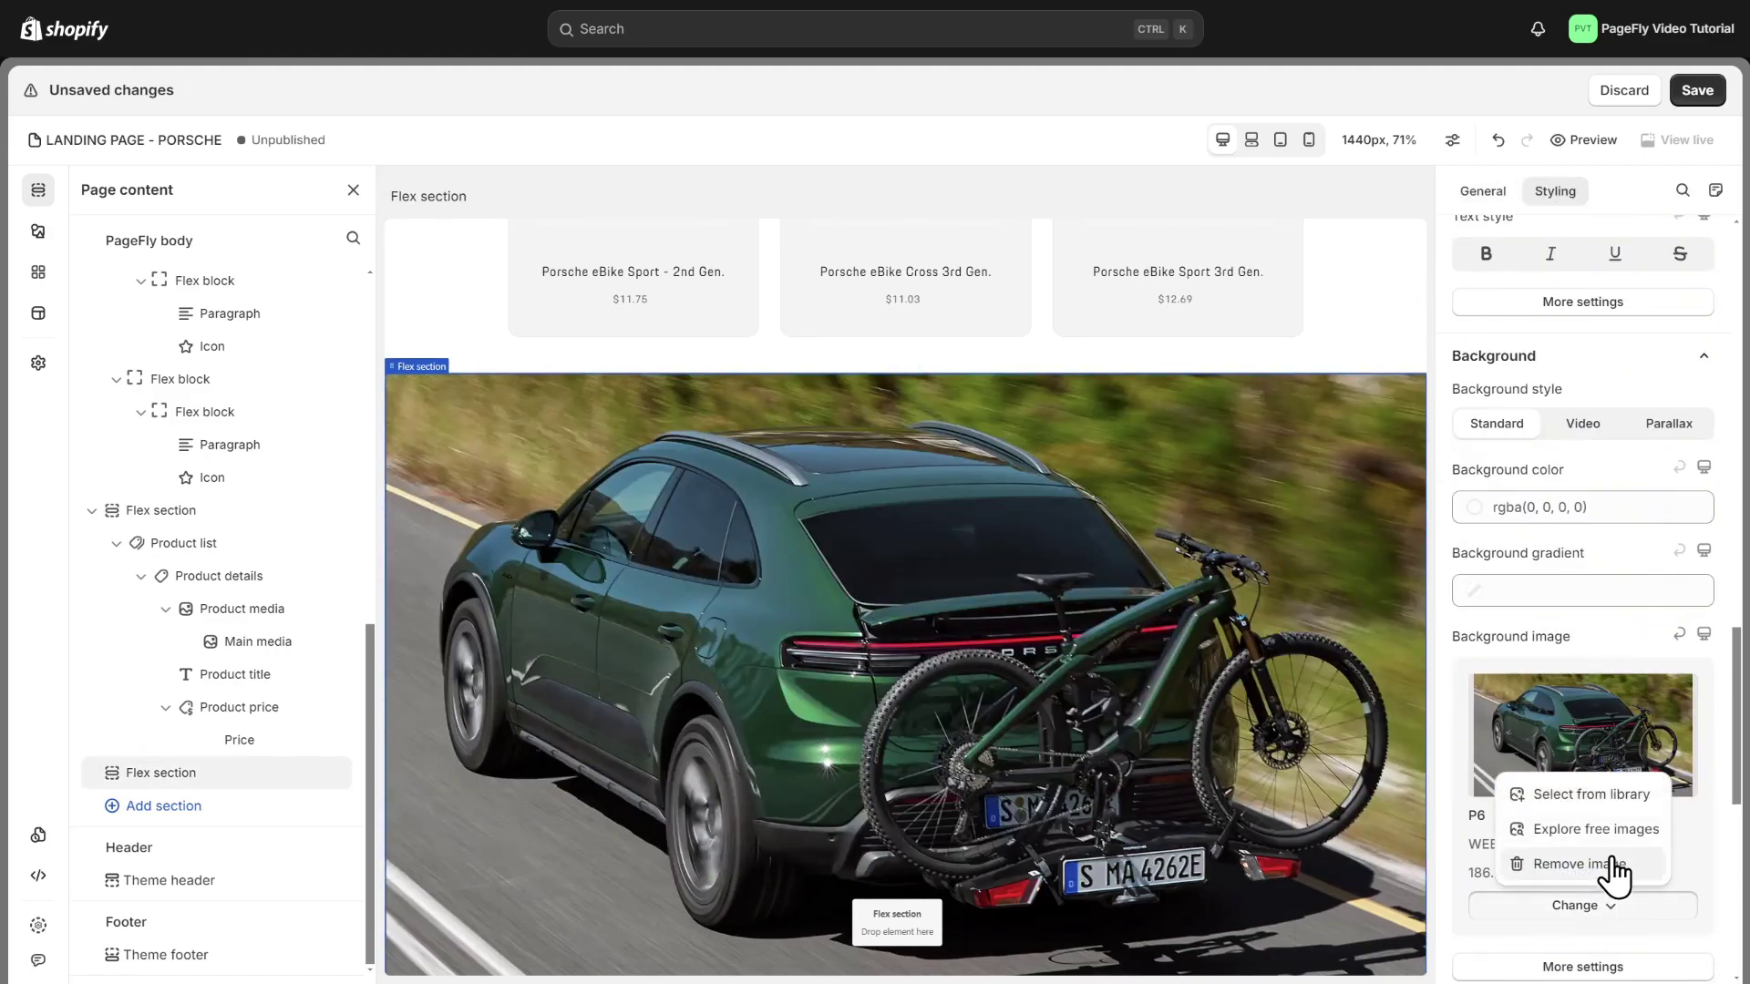
{"action": "left_click", "coordinate": [1613, 791]}
{"action": "scroll", "coordinate": [1604, 814], "scroll_direction": "down", "scroll_amount": 5}
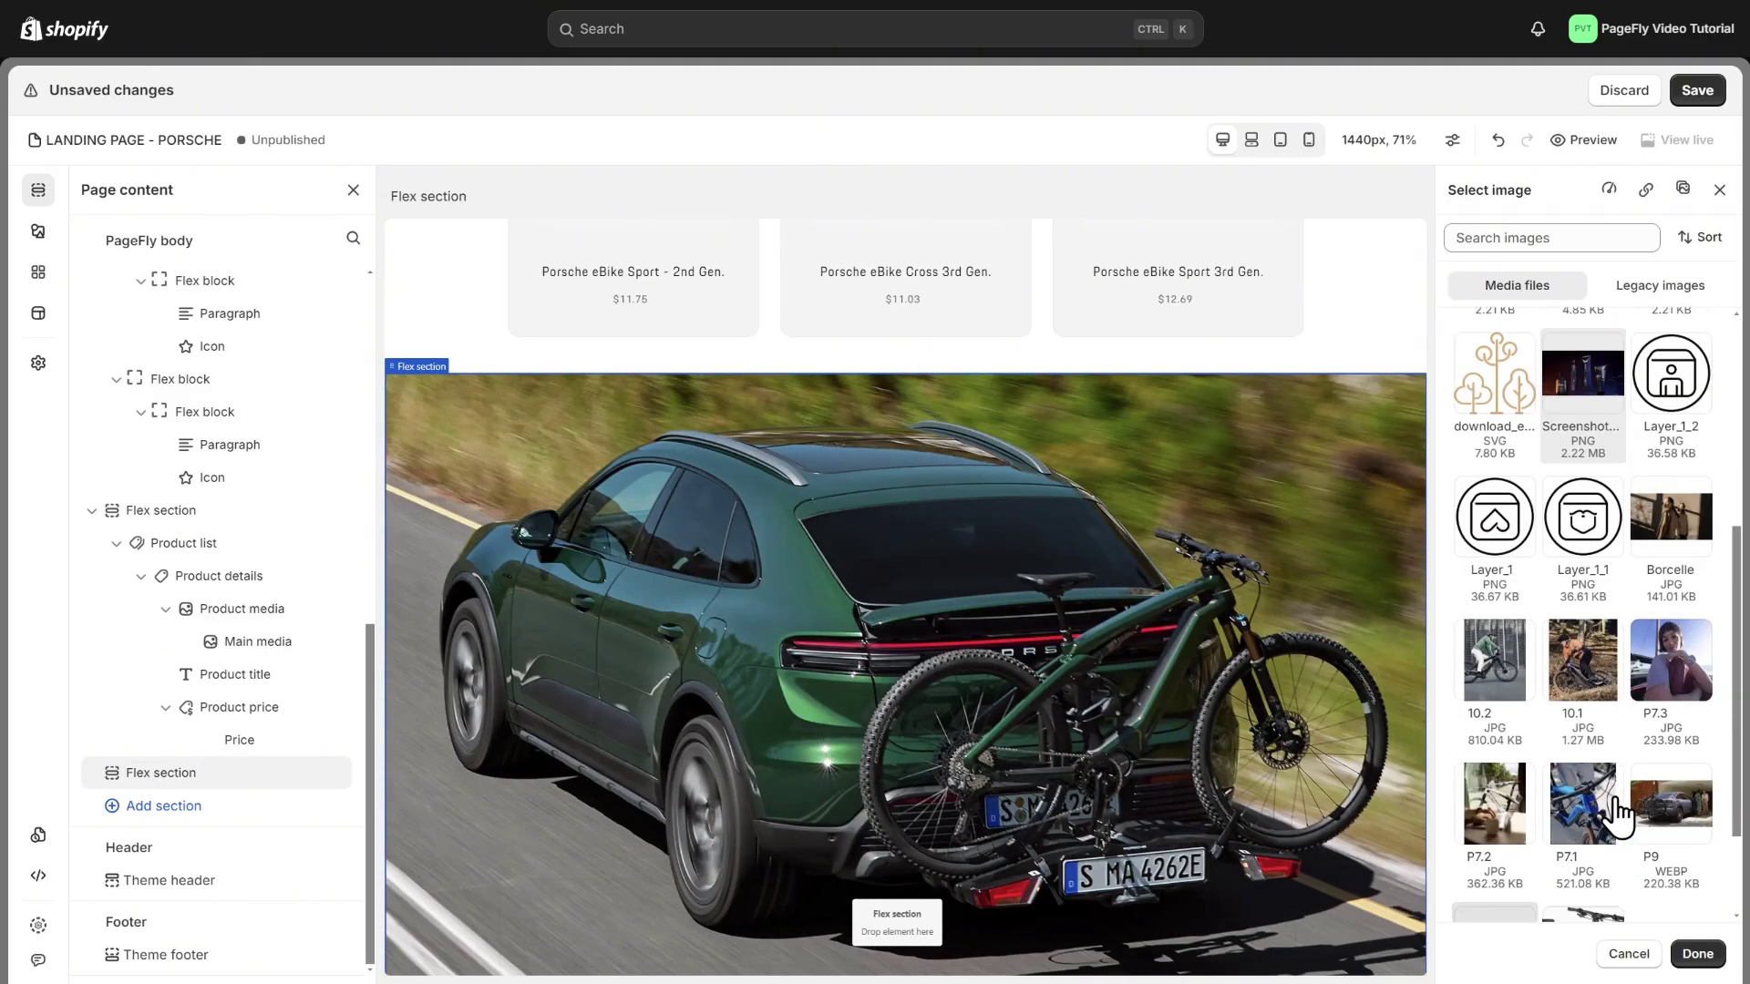
{"action": "left_click", "coordinate": [1661, 802]}
{"action": "left_click", "coordinate": [1698, 956]}
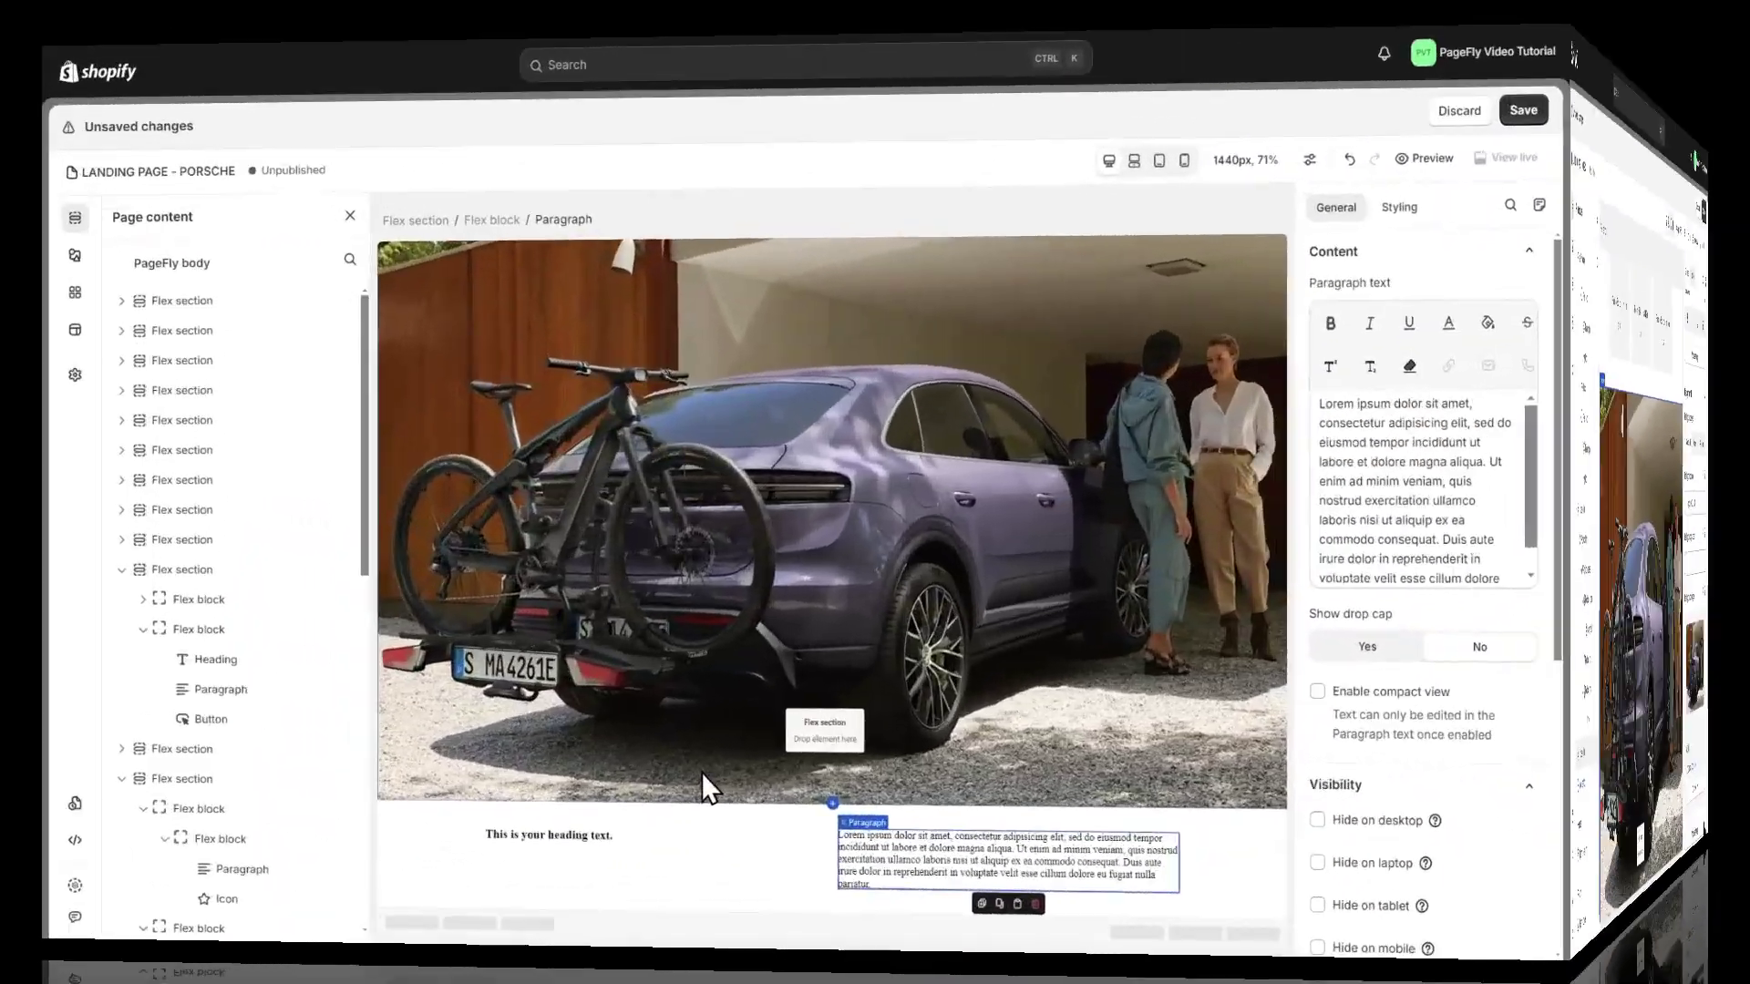
Set the paragraph beside the new heading to the porsche next font.
{"action": "left_click", "coordinate": [581, 863]}
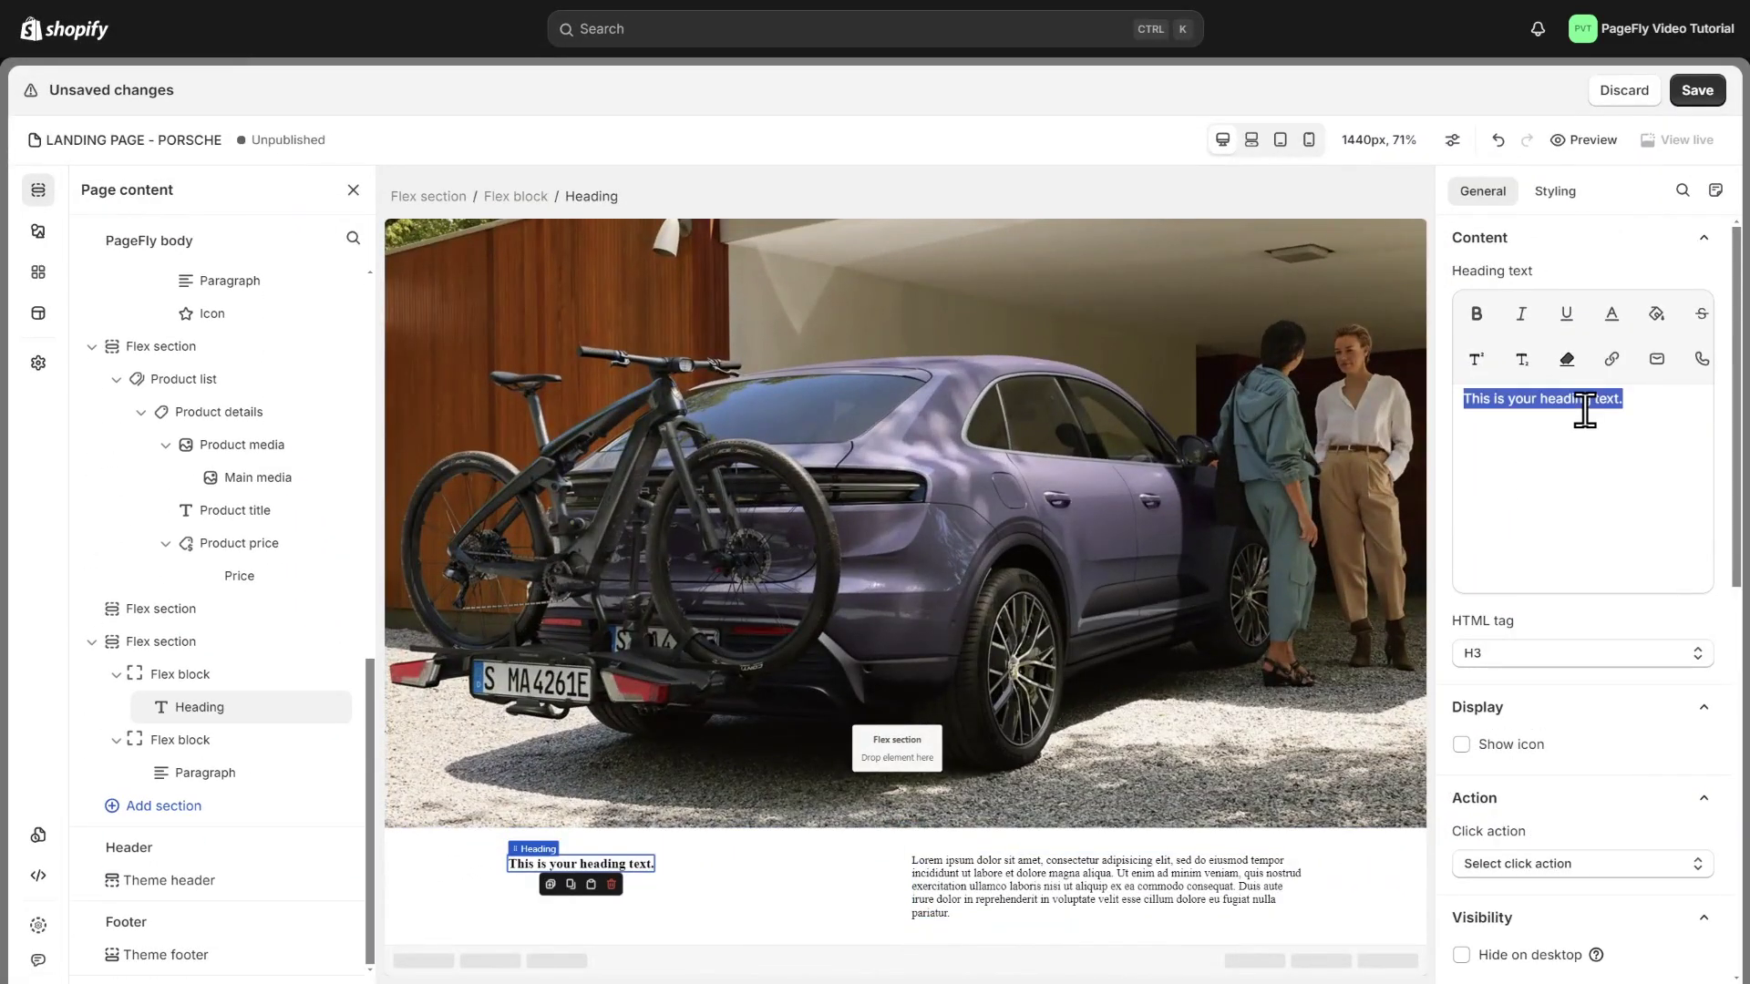
{"action": "left_click", "coordinate": [1258, 870]}
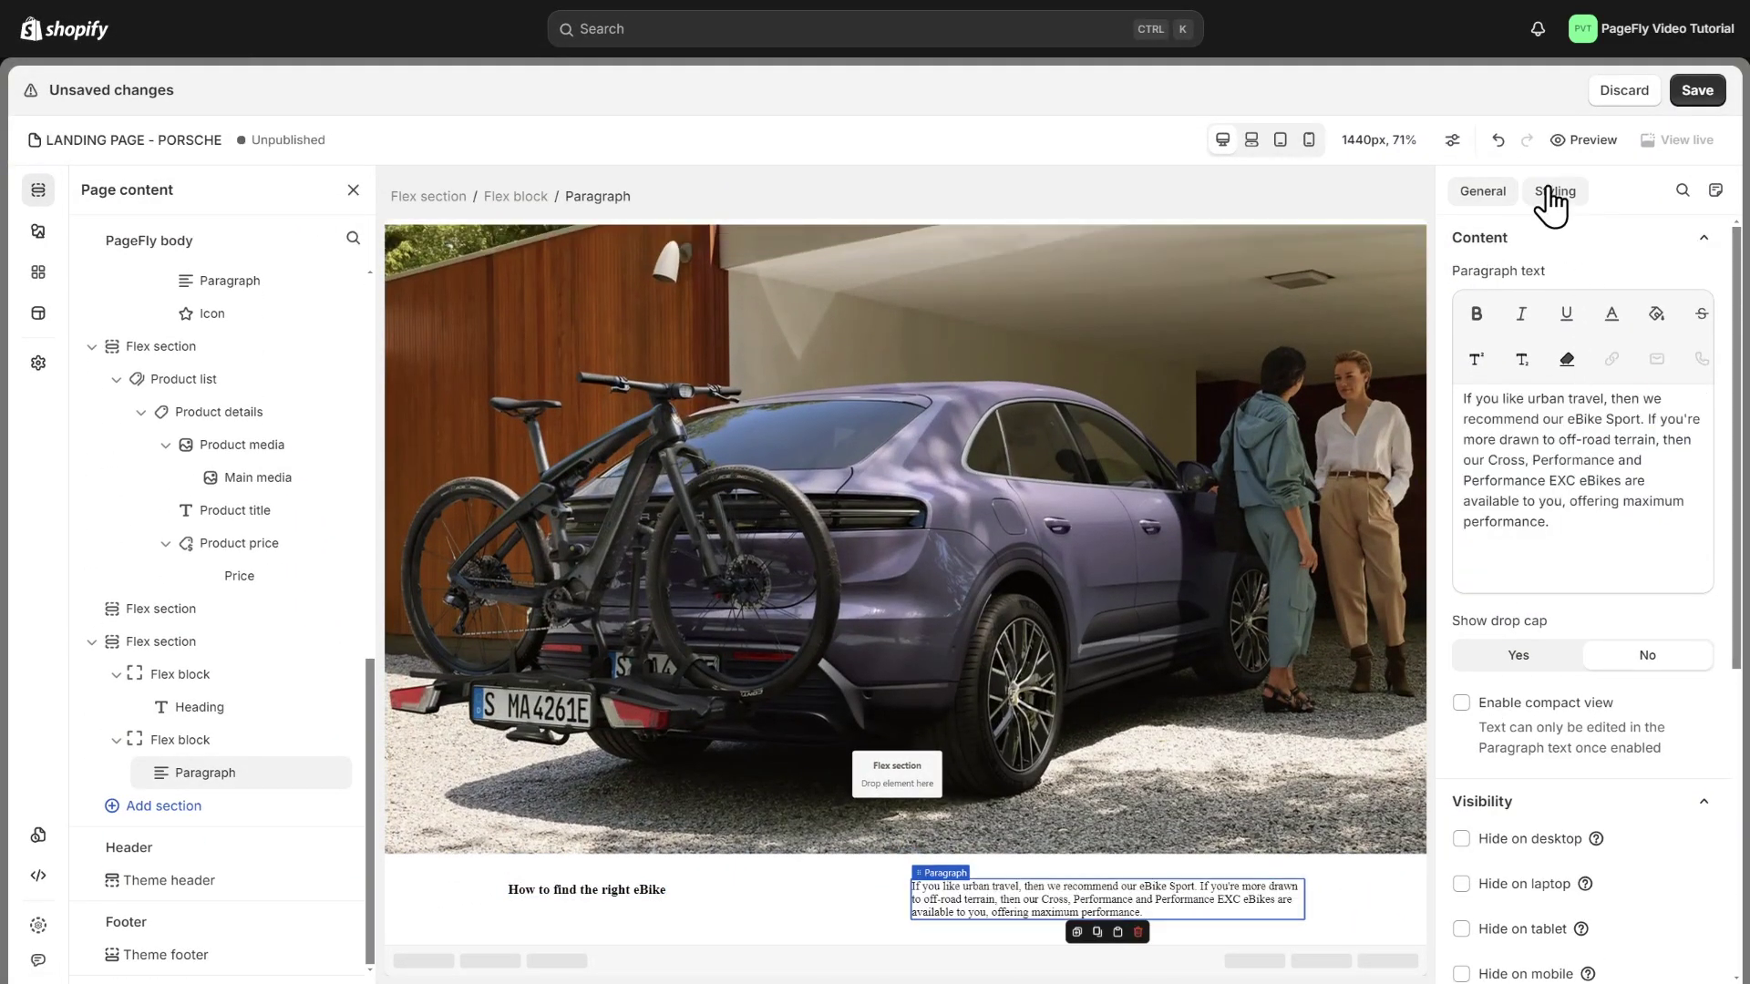
{"action": "left_click", "coordinate": [1552, 193]}
{"action": "left_click", "coordinate": [1558, 677]}
{"action": "scroll", "coordinate": [1555, 610], "scroll_direction": "down", "scroll_amount": 5}
{"action": "left_click", "coordinate": [1547, 506]}
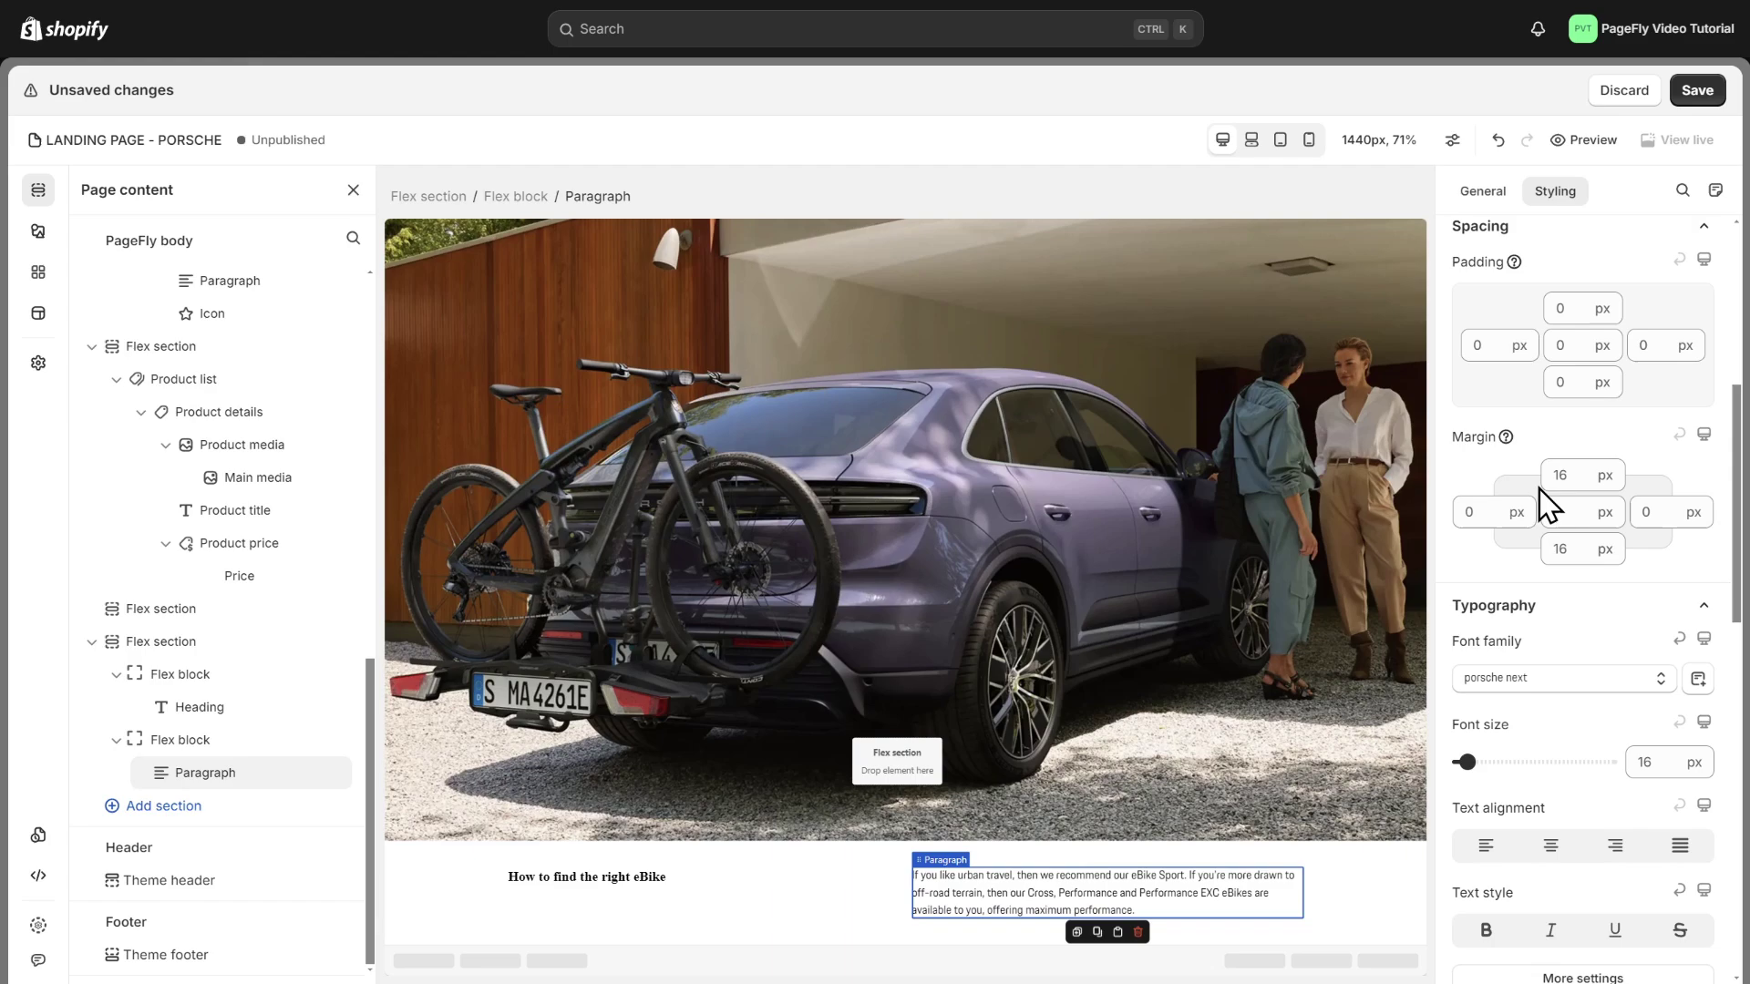
Give the 'How to find the right eBike' heading porsche next, font size 27, Semi Bold weight.
{"action": "left_click", "coordinate": [660, 880]}
{"action": "scroll", "coordinate": [1517, 544], "scroll_direction": "down", "scroll_amount": 5}
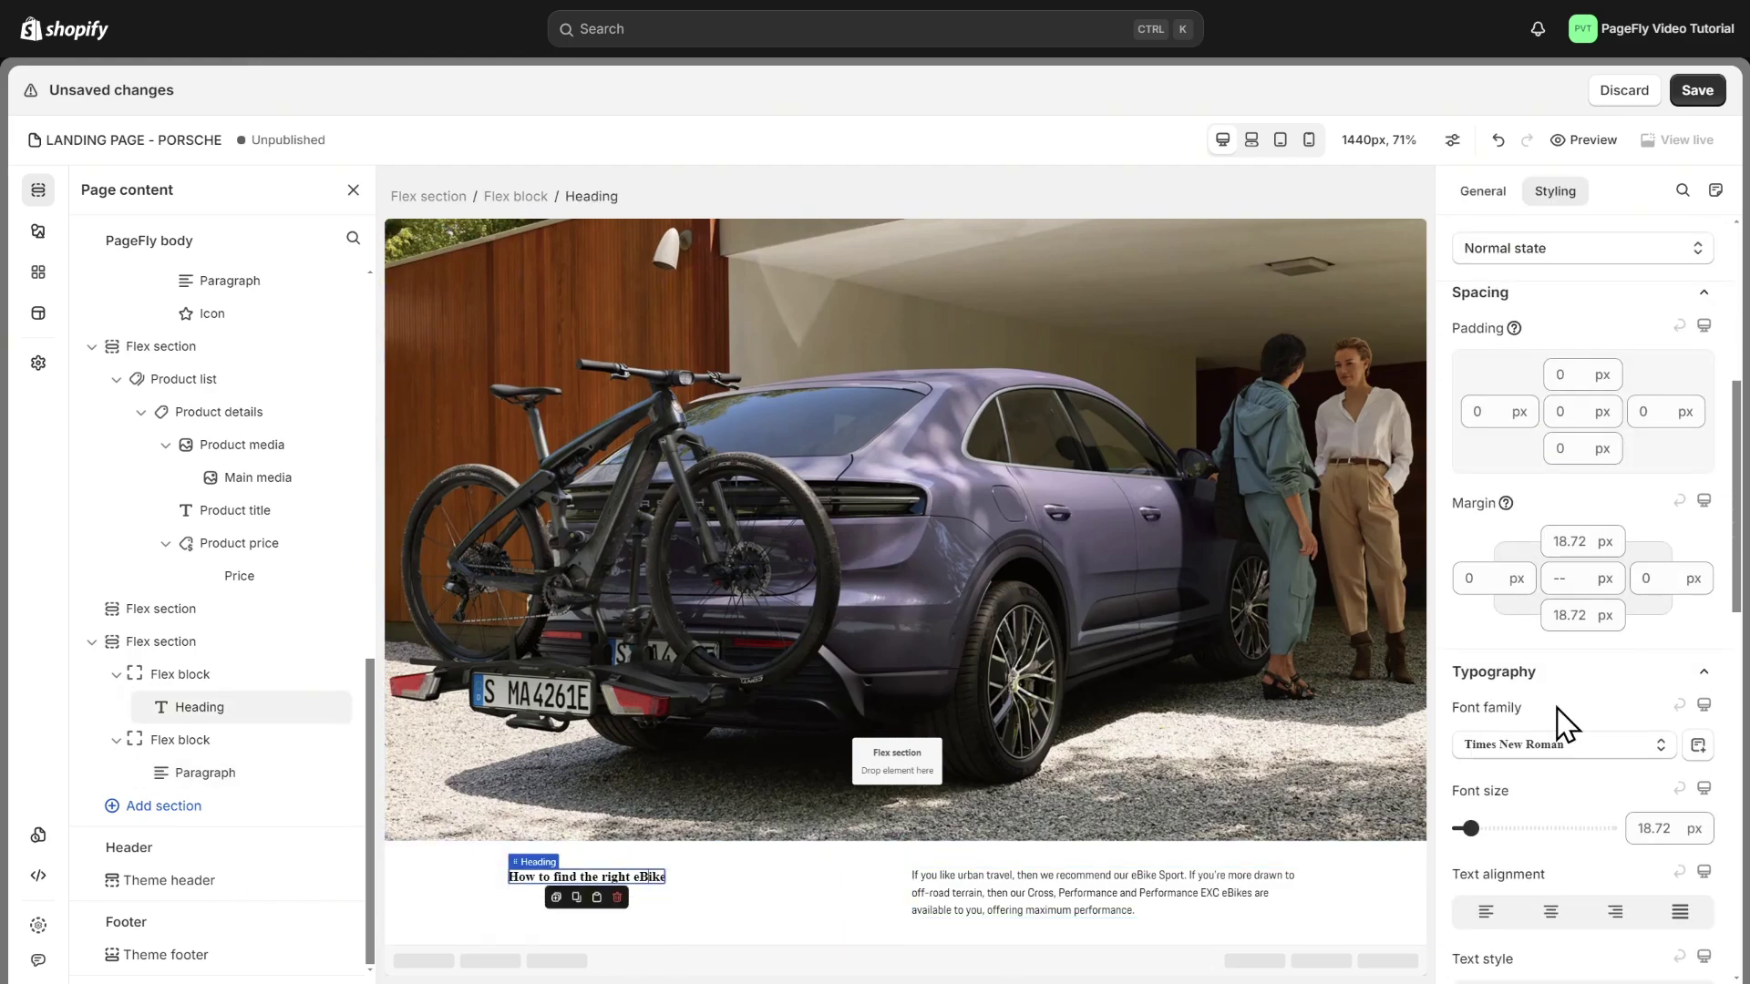
{"action": "left_click", "coordinate": [1561, 742]}
{"action": "left_click", "coordinate": [1540, 572]}
{"action": "type", "text": "27"}
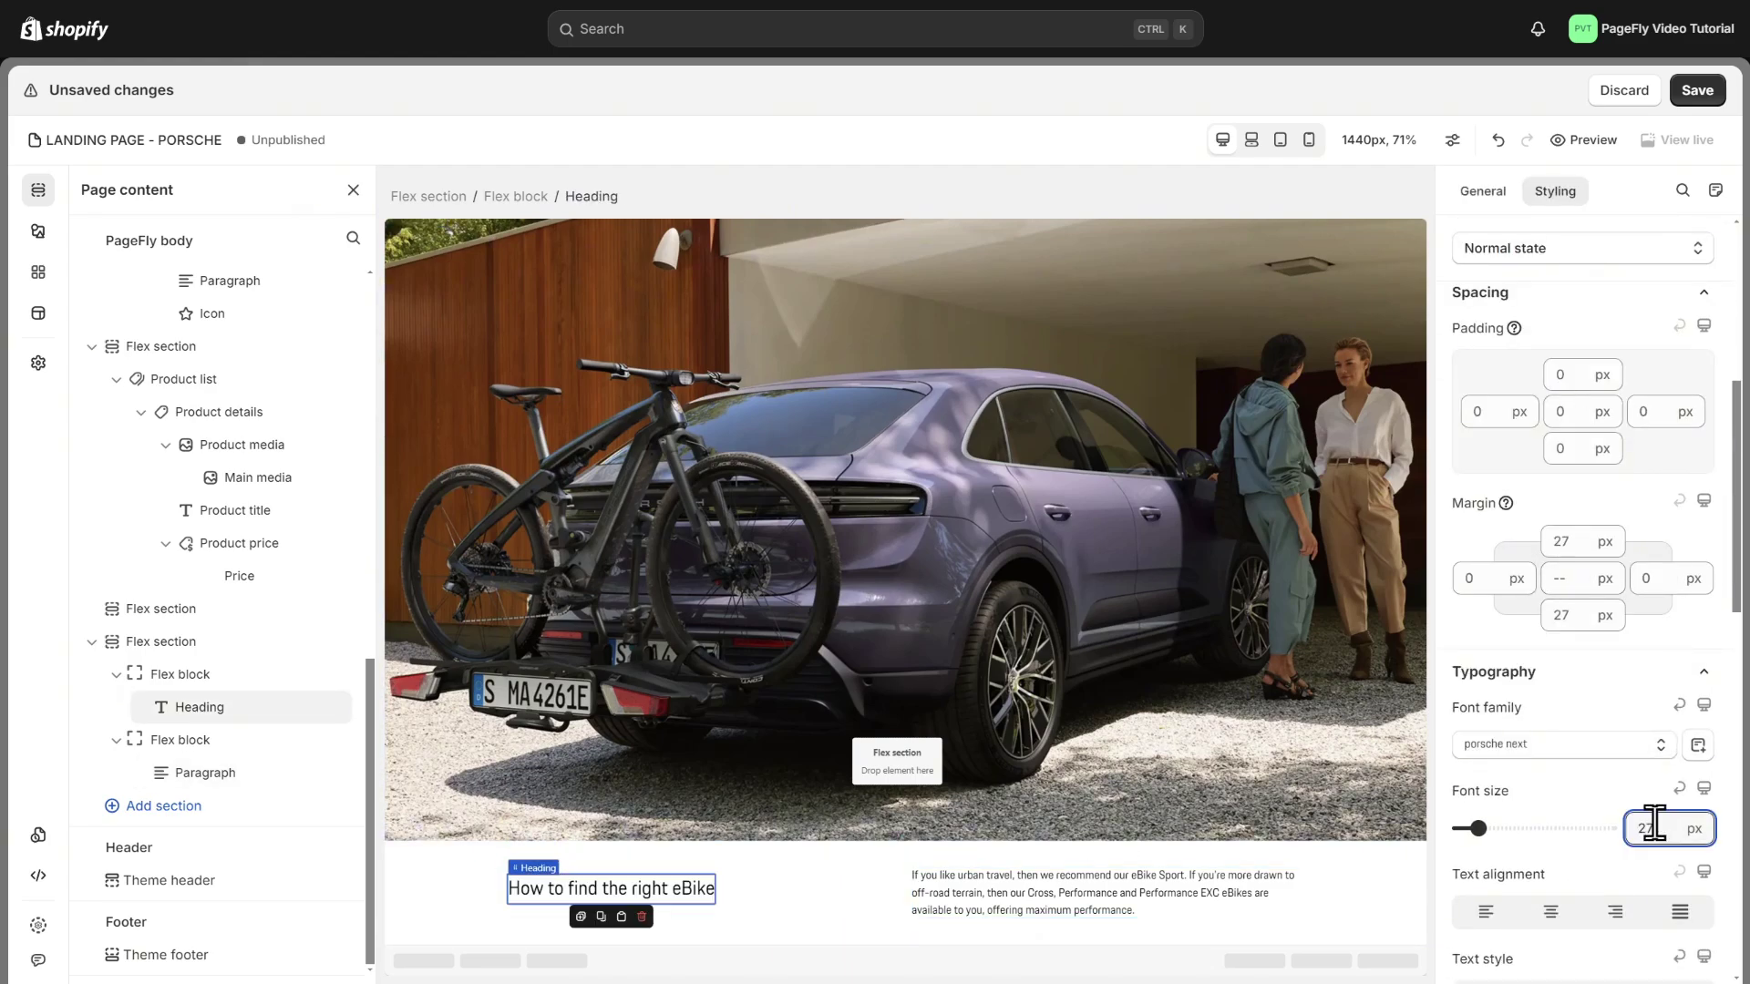
{"action": "scroll", "coordinate": [1630, 812], "scroll_direction": "down", "scroll_amount": 4}
{"action": "left_click", "coordinate": [1594, 735]}
{"action": "left_click", "coordinate": [1583, 439]}
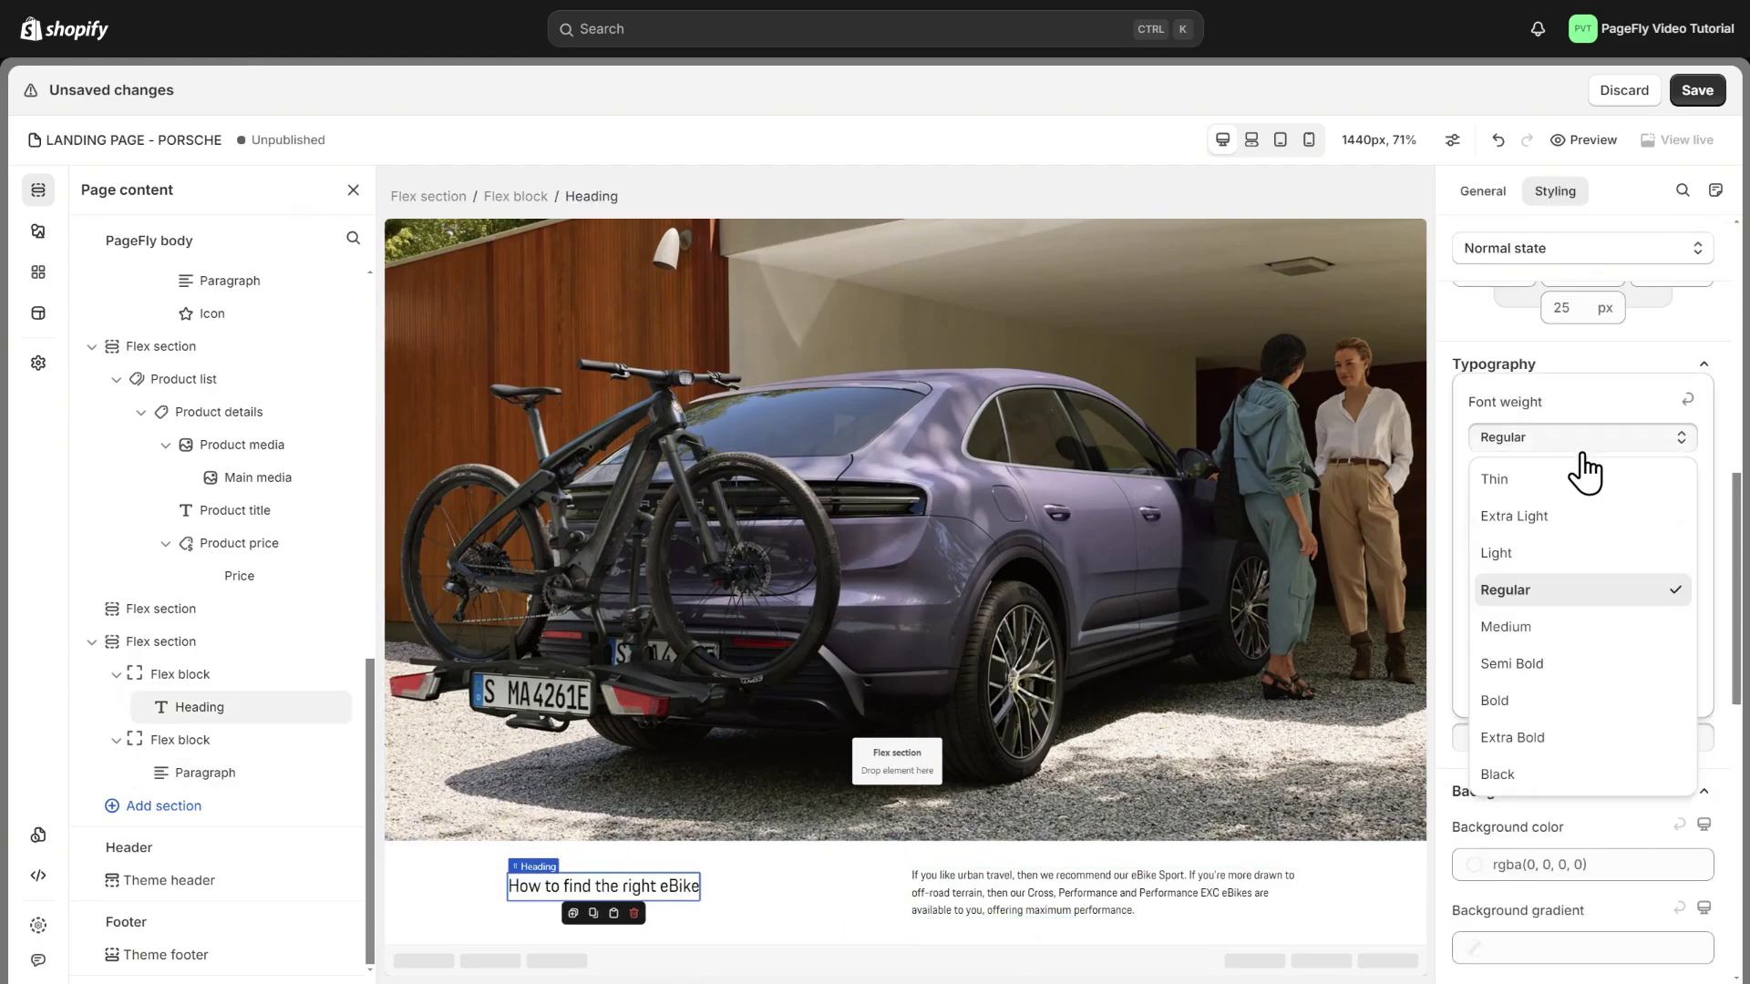
{"action": "left_click", "coordinate": [1574, 685]}
{"action": "left_click", "coordinate": [1707, 750]}
{"action": "left_click", "coordinate": [1375, 897]}
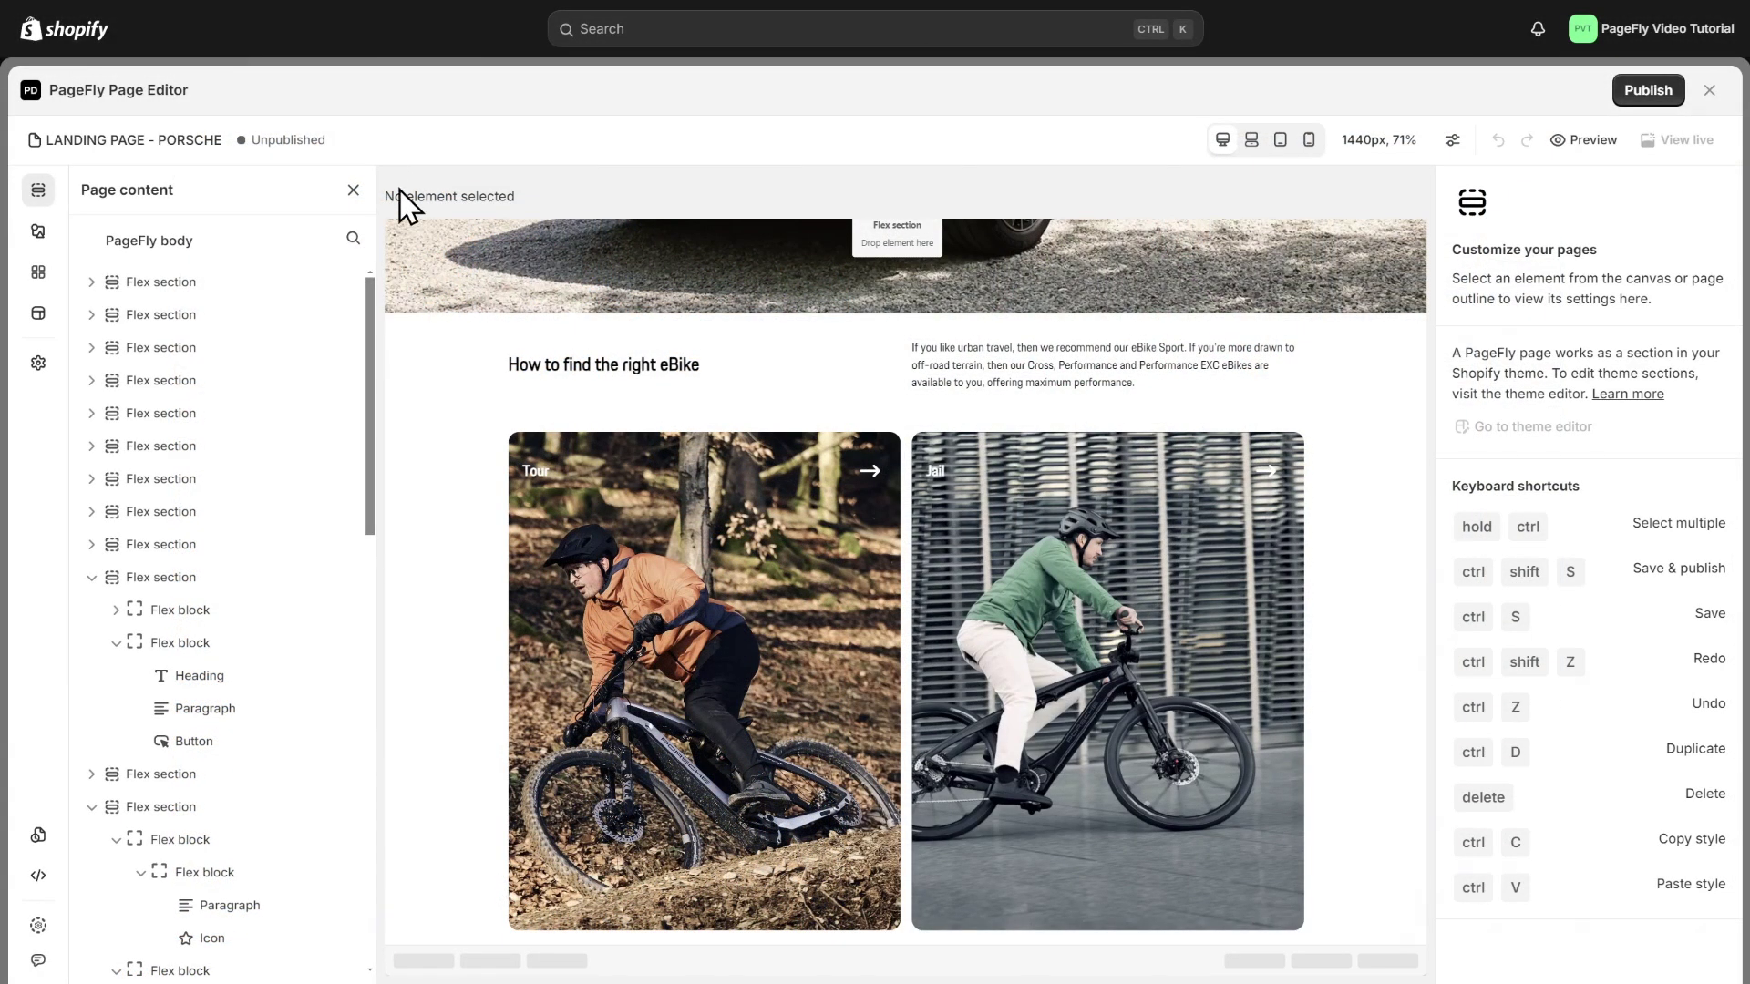
Add an accordion to the bottom section under the bike images.
{"action": "left_click", "coordinate": [38, 232]}
{"action": "scroll", "coordinate": [164, 359], "scroll_direction": "down", "scroll_amount": 2}
{"action": "left_click_drag", "start_coordinate": [450, 390], "coordinate": [476, 960]}
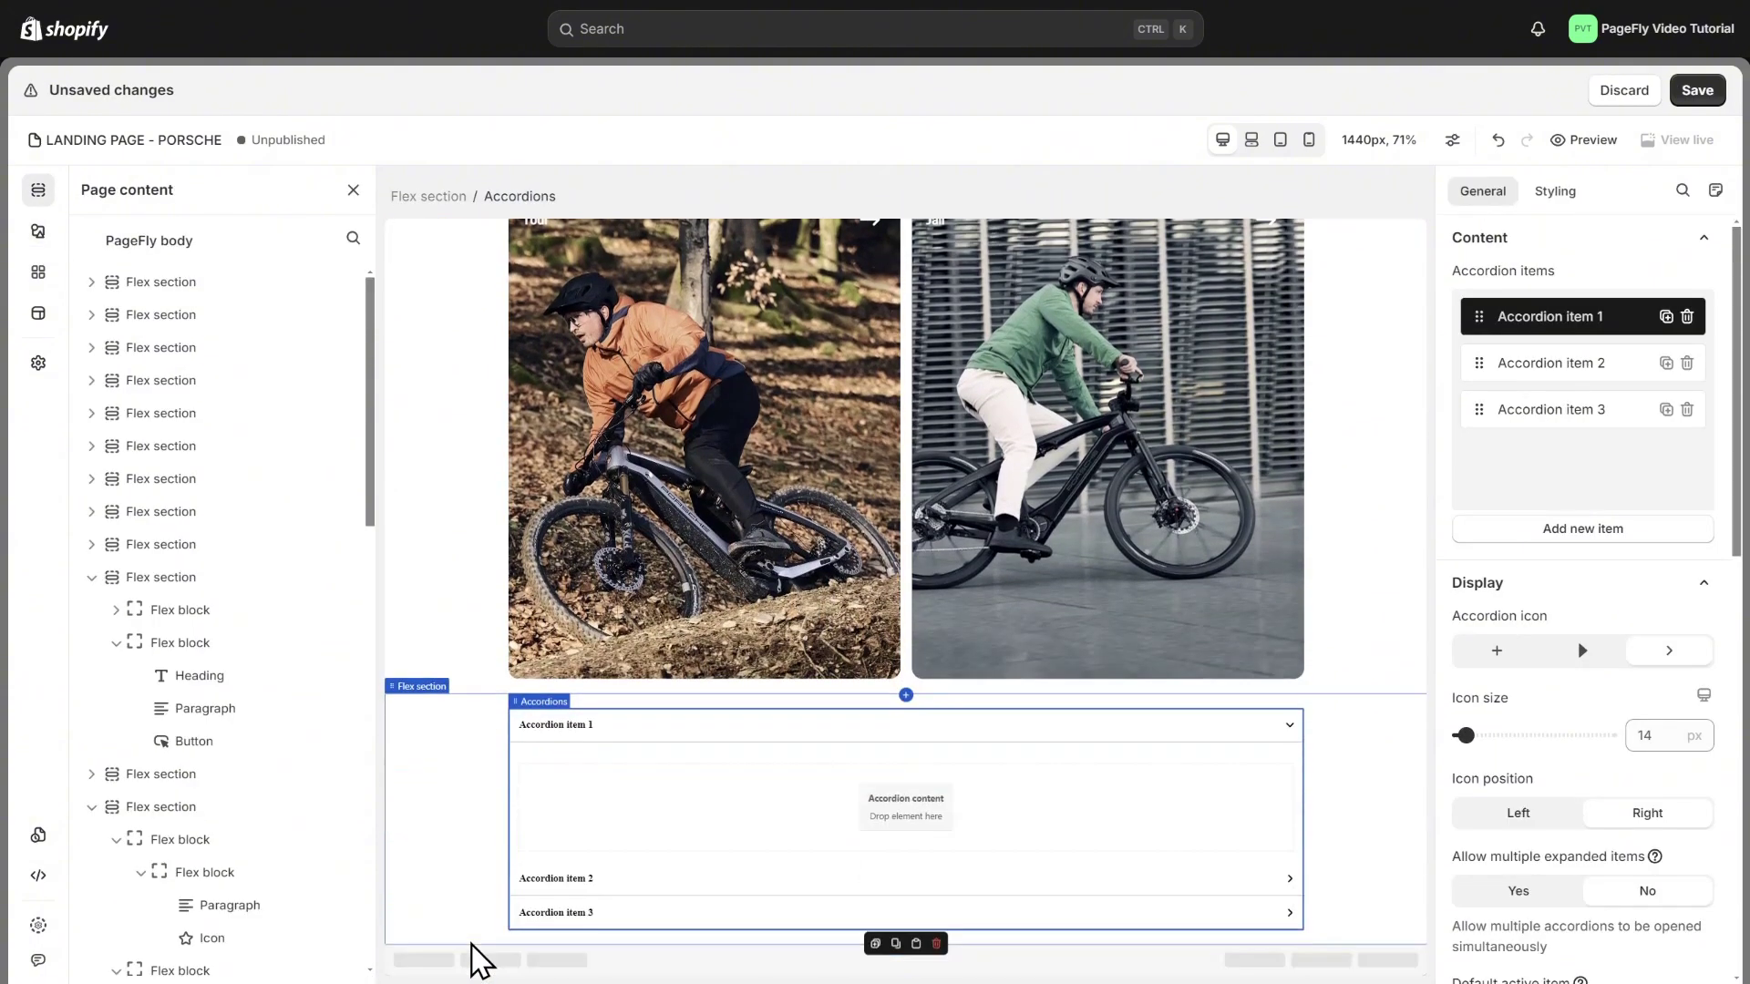
Place two headings above the accordion and rename the second one 'General'.
{"action": "left_click", "coordinate": [38, 231]}
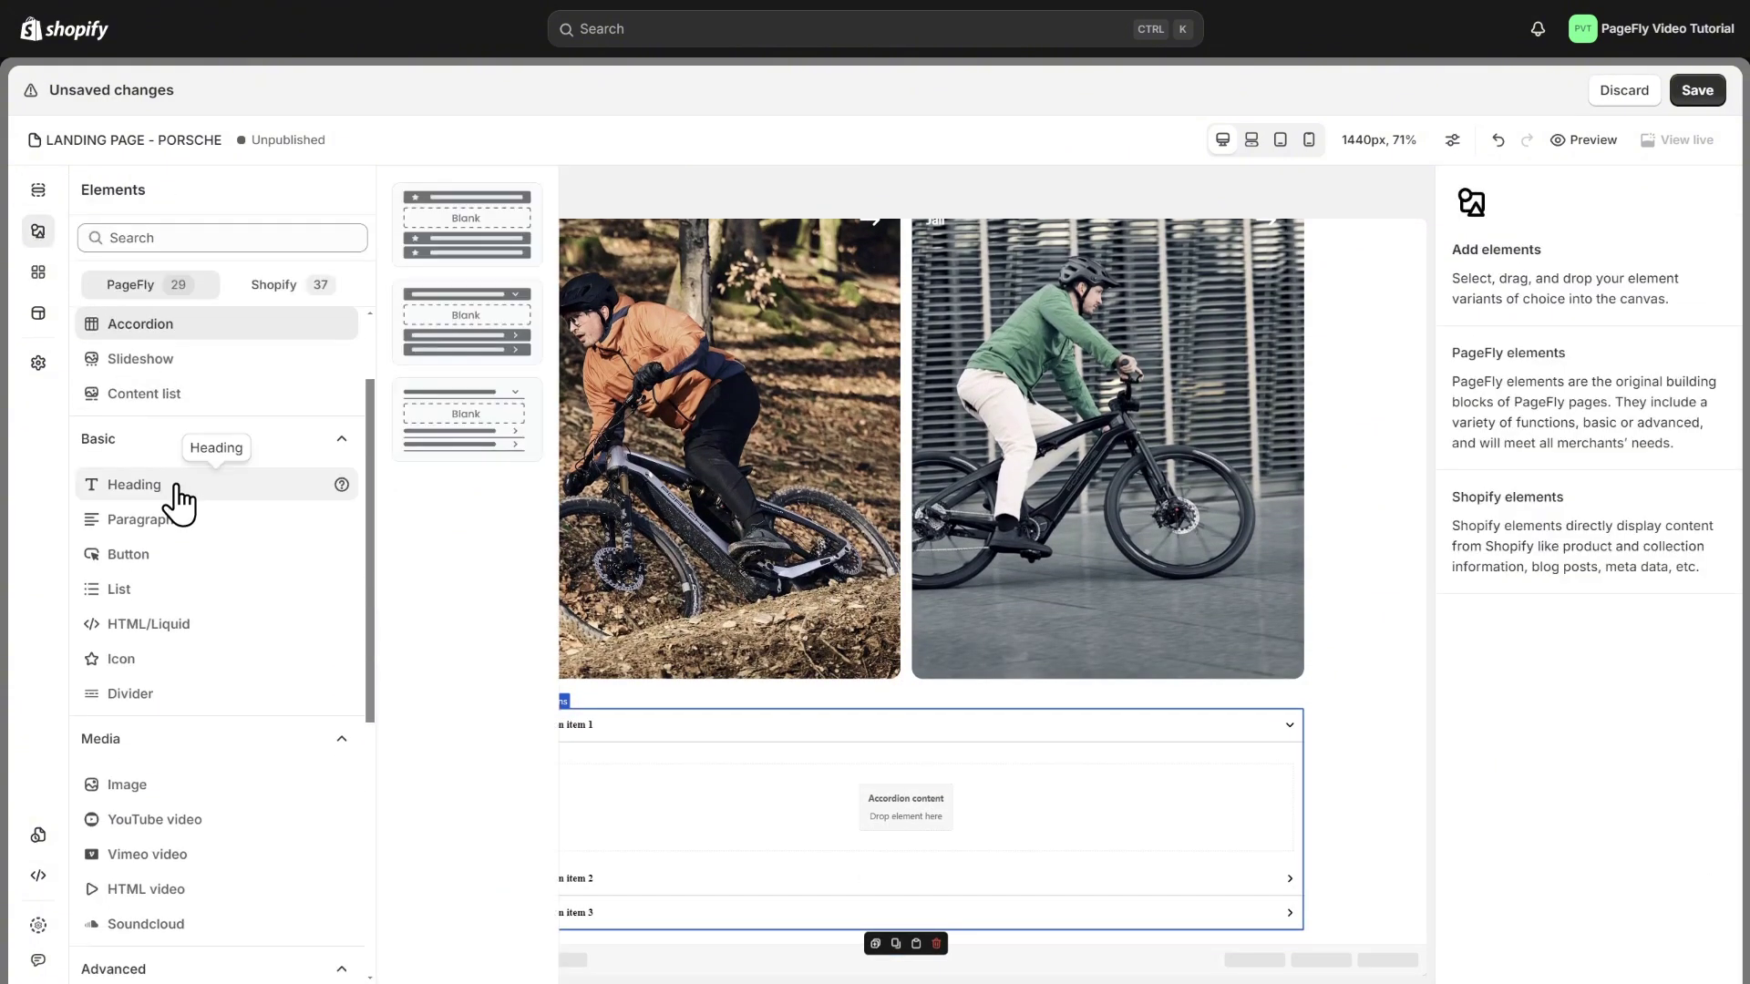
{"action": "left_click_drag", "start_coordinate": [174, 489], "coordinate": [586, 719]}
{"action": "left_click", "coordinate": [38, 231]}
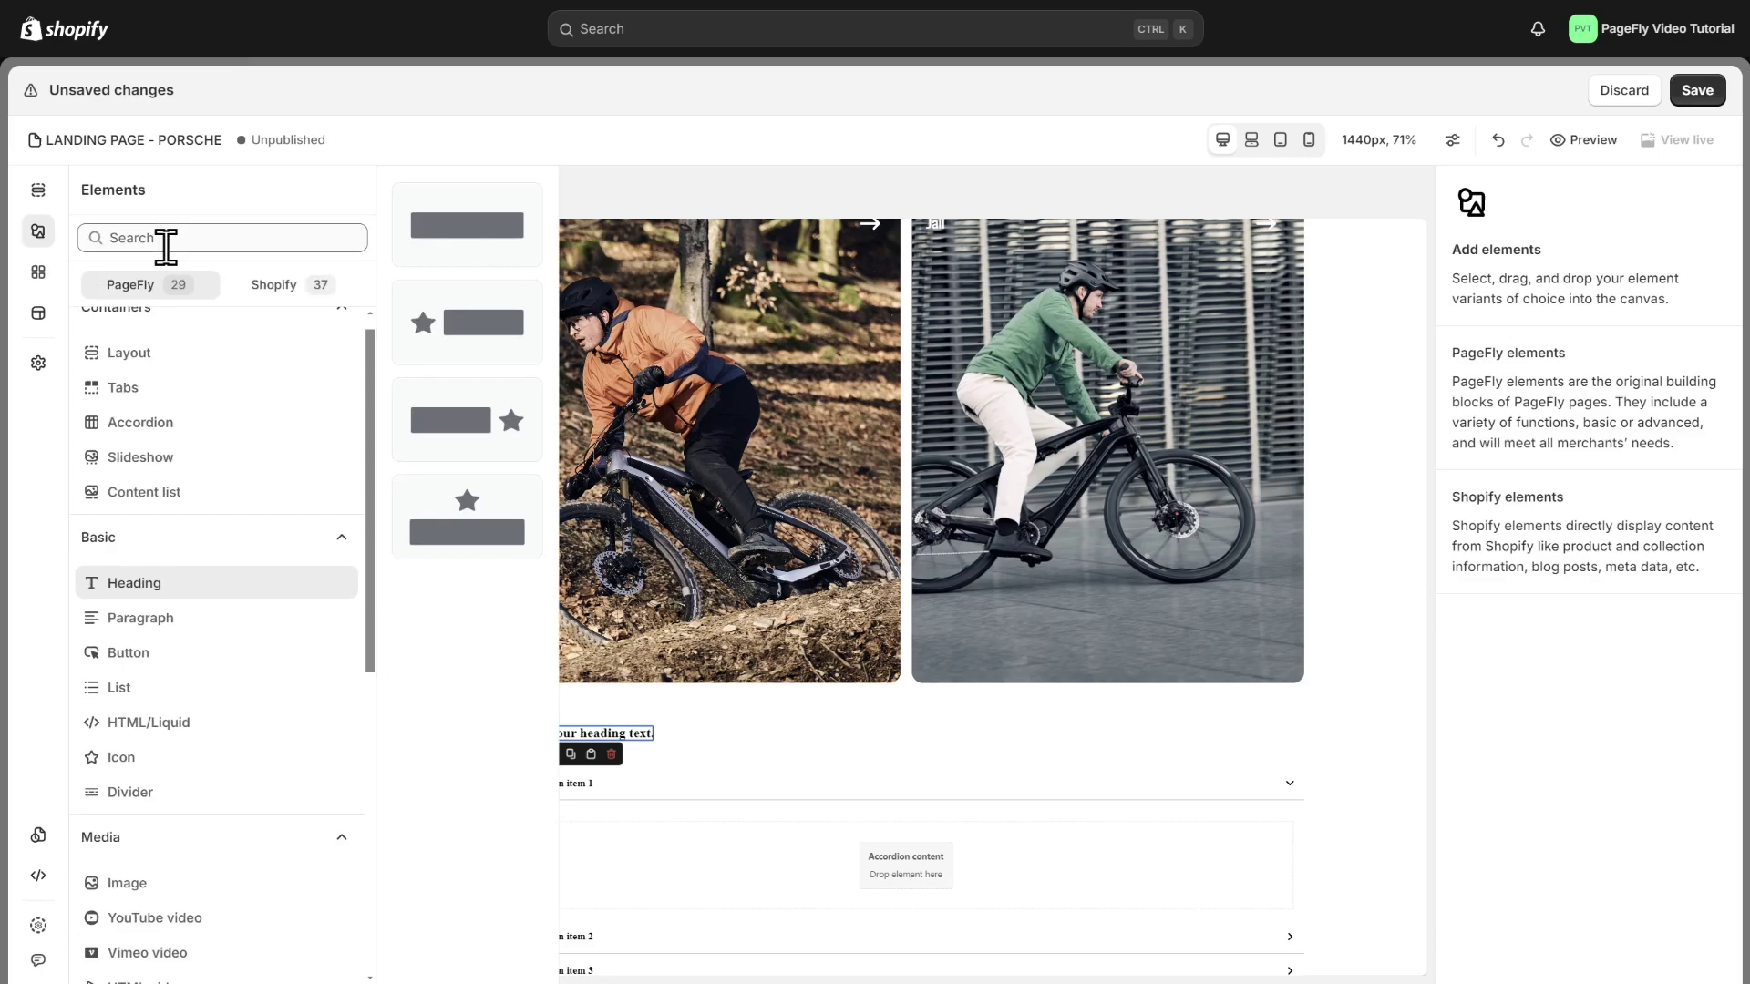
{"action": "left_click_drag", "start_coordinate": [468, 228], "coordinate": [642, 750]}
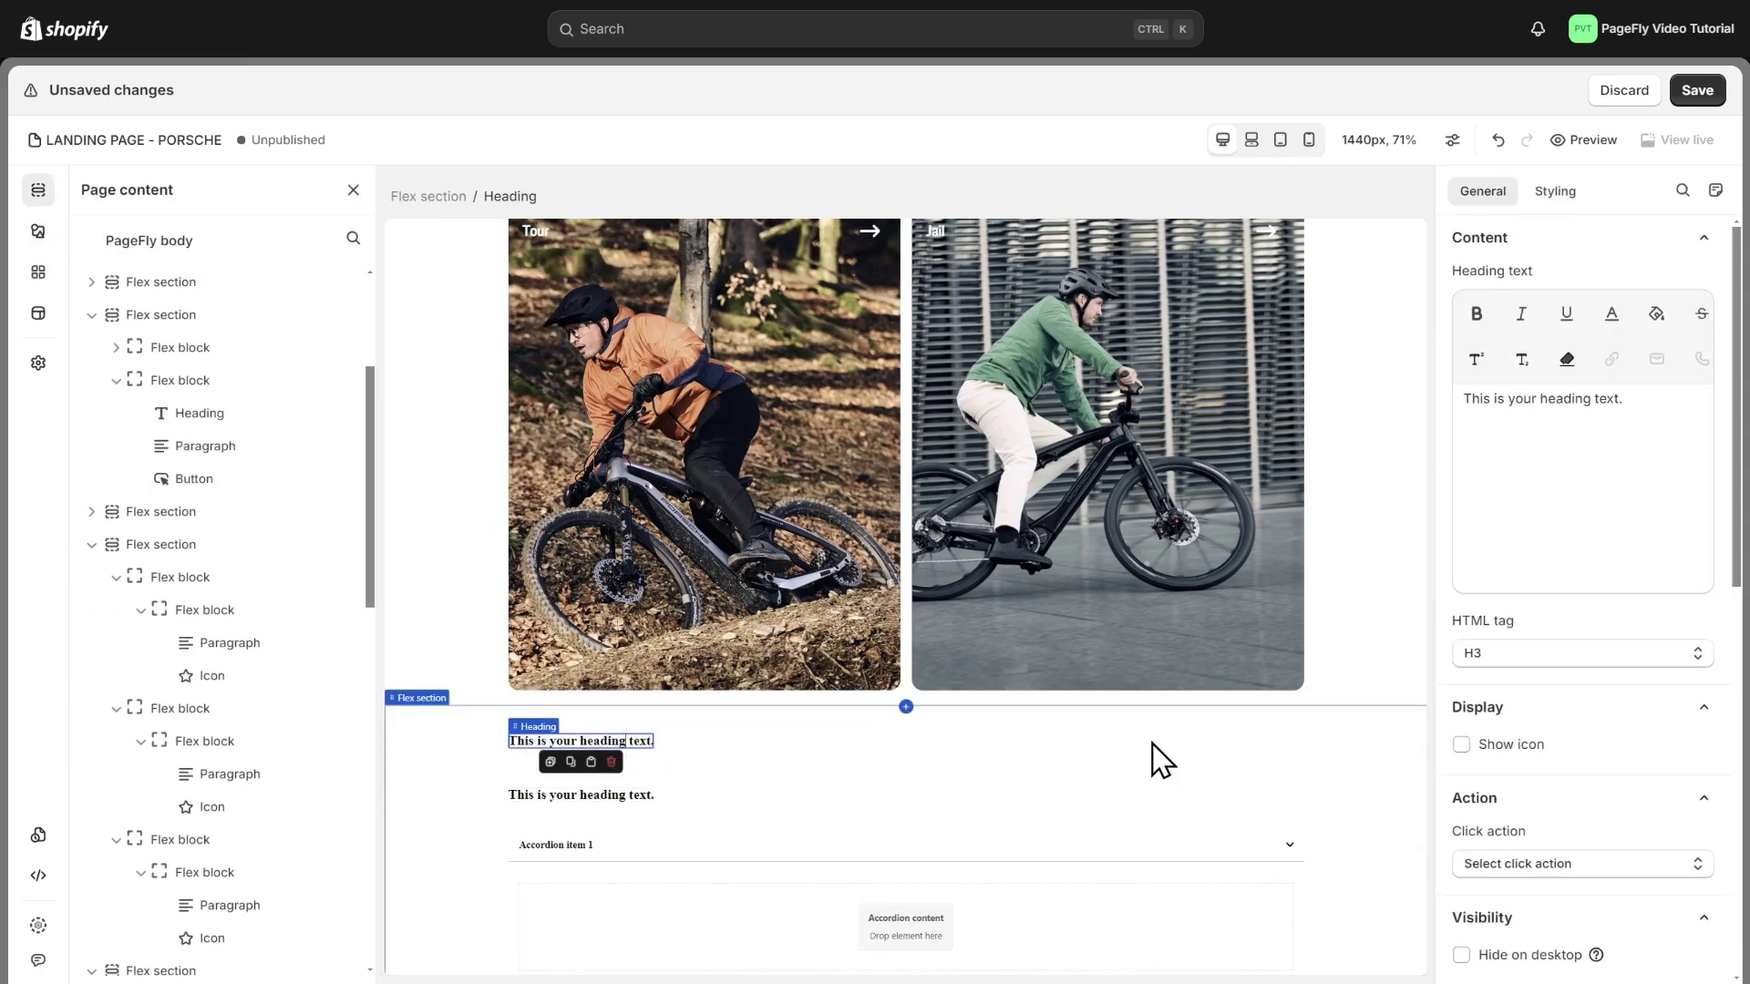
{"action": "left_click", "coordinate": [644, 794]}
{"action": "left_click", "coordinate": [1663, 397]}
{"action": "type", "text": "General"}
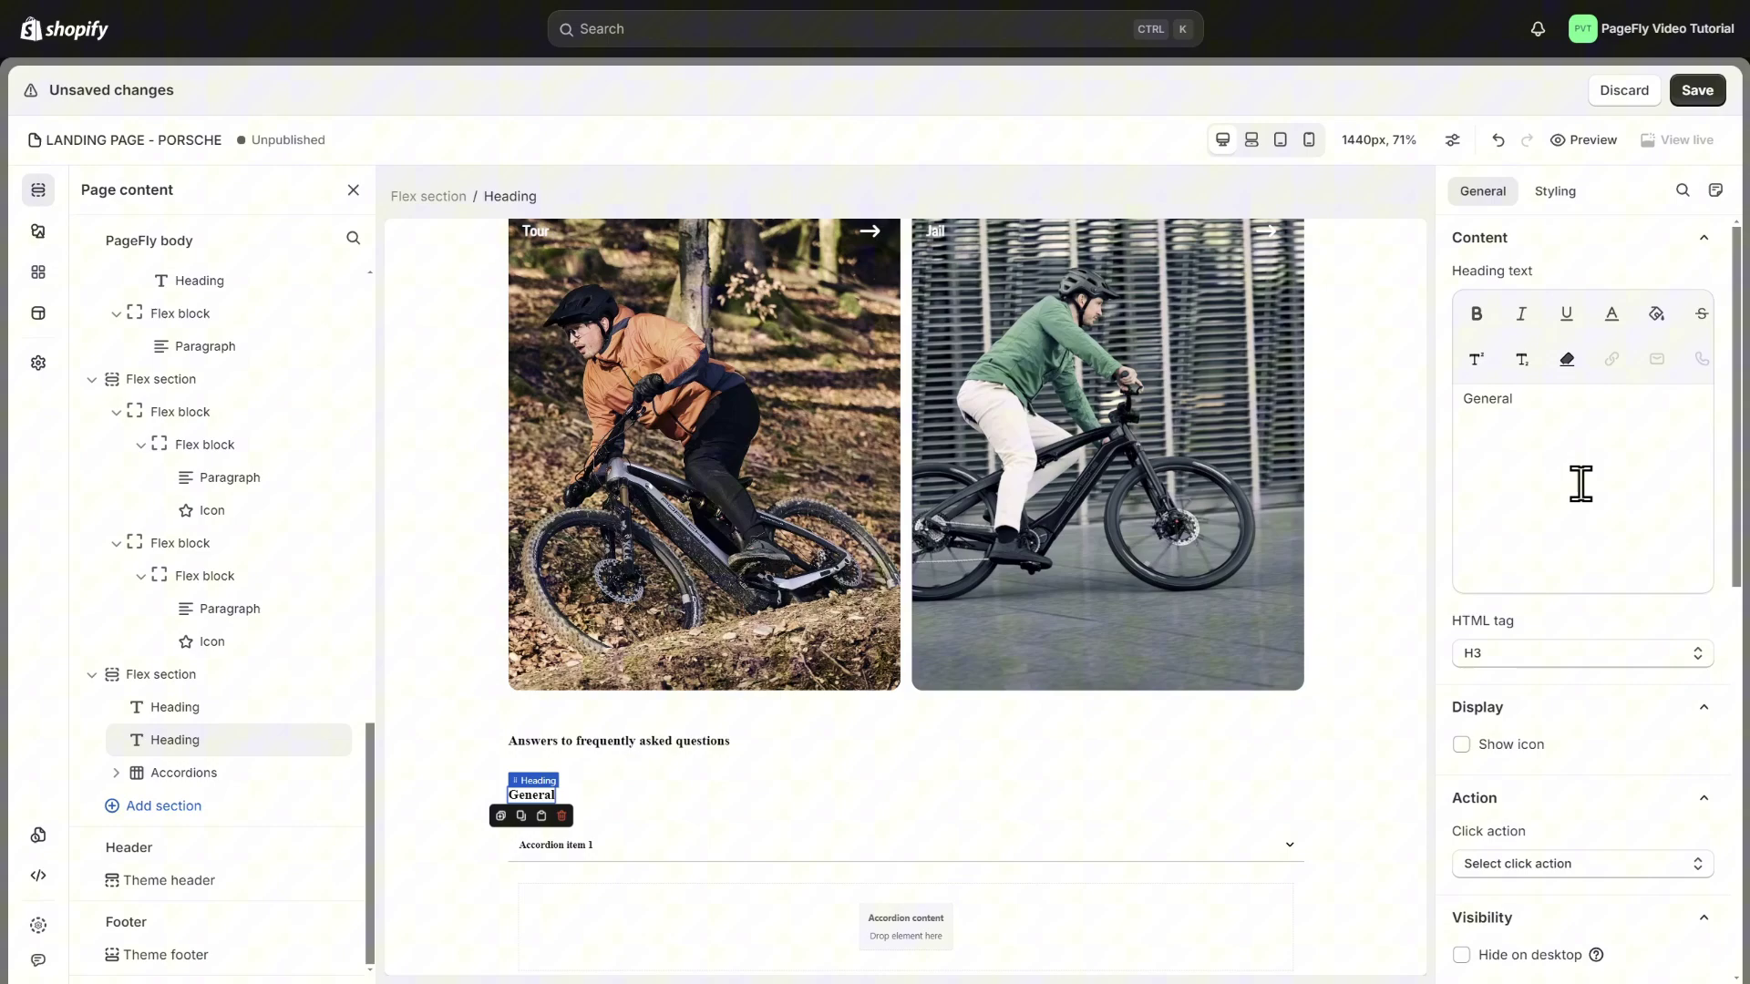
Put a paragraph in the first accordion item's answer and paste the FAQ answer text.
{"action": "left_click", "coordinate": [620, 733]}
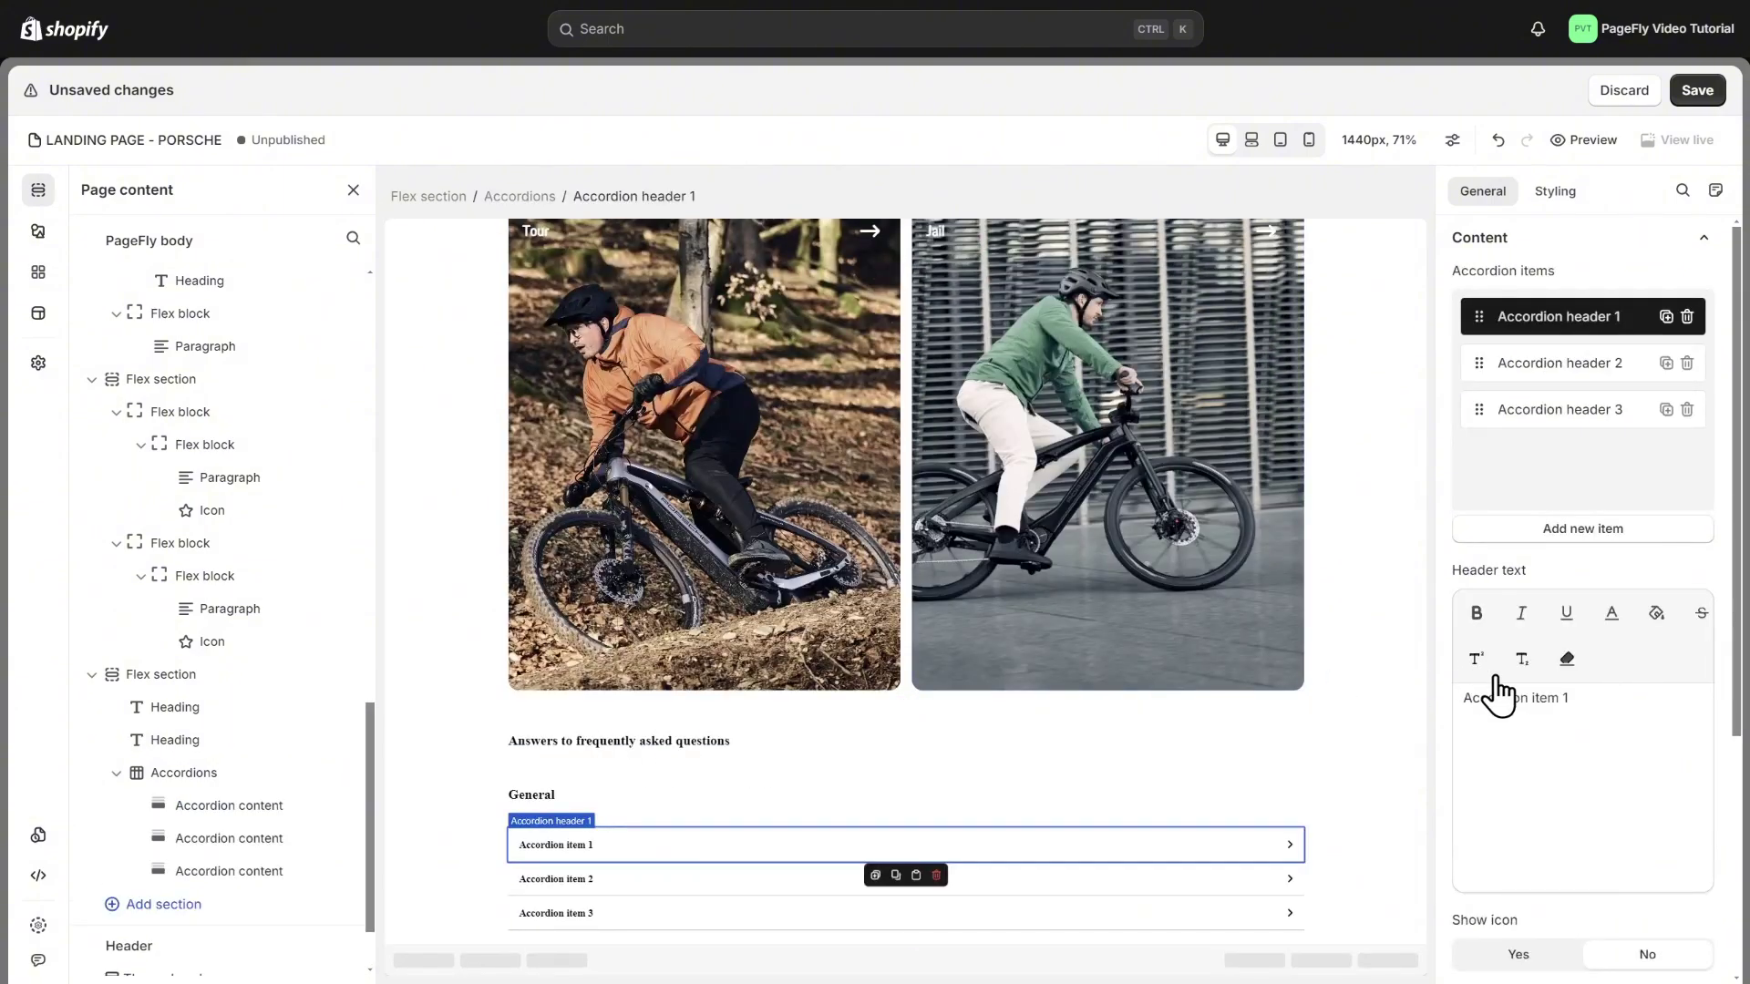
{"action": "left_click", "coordinate": [1287, 845]}
{"action": "left_click", "coordinate": [952, 809]}
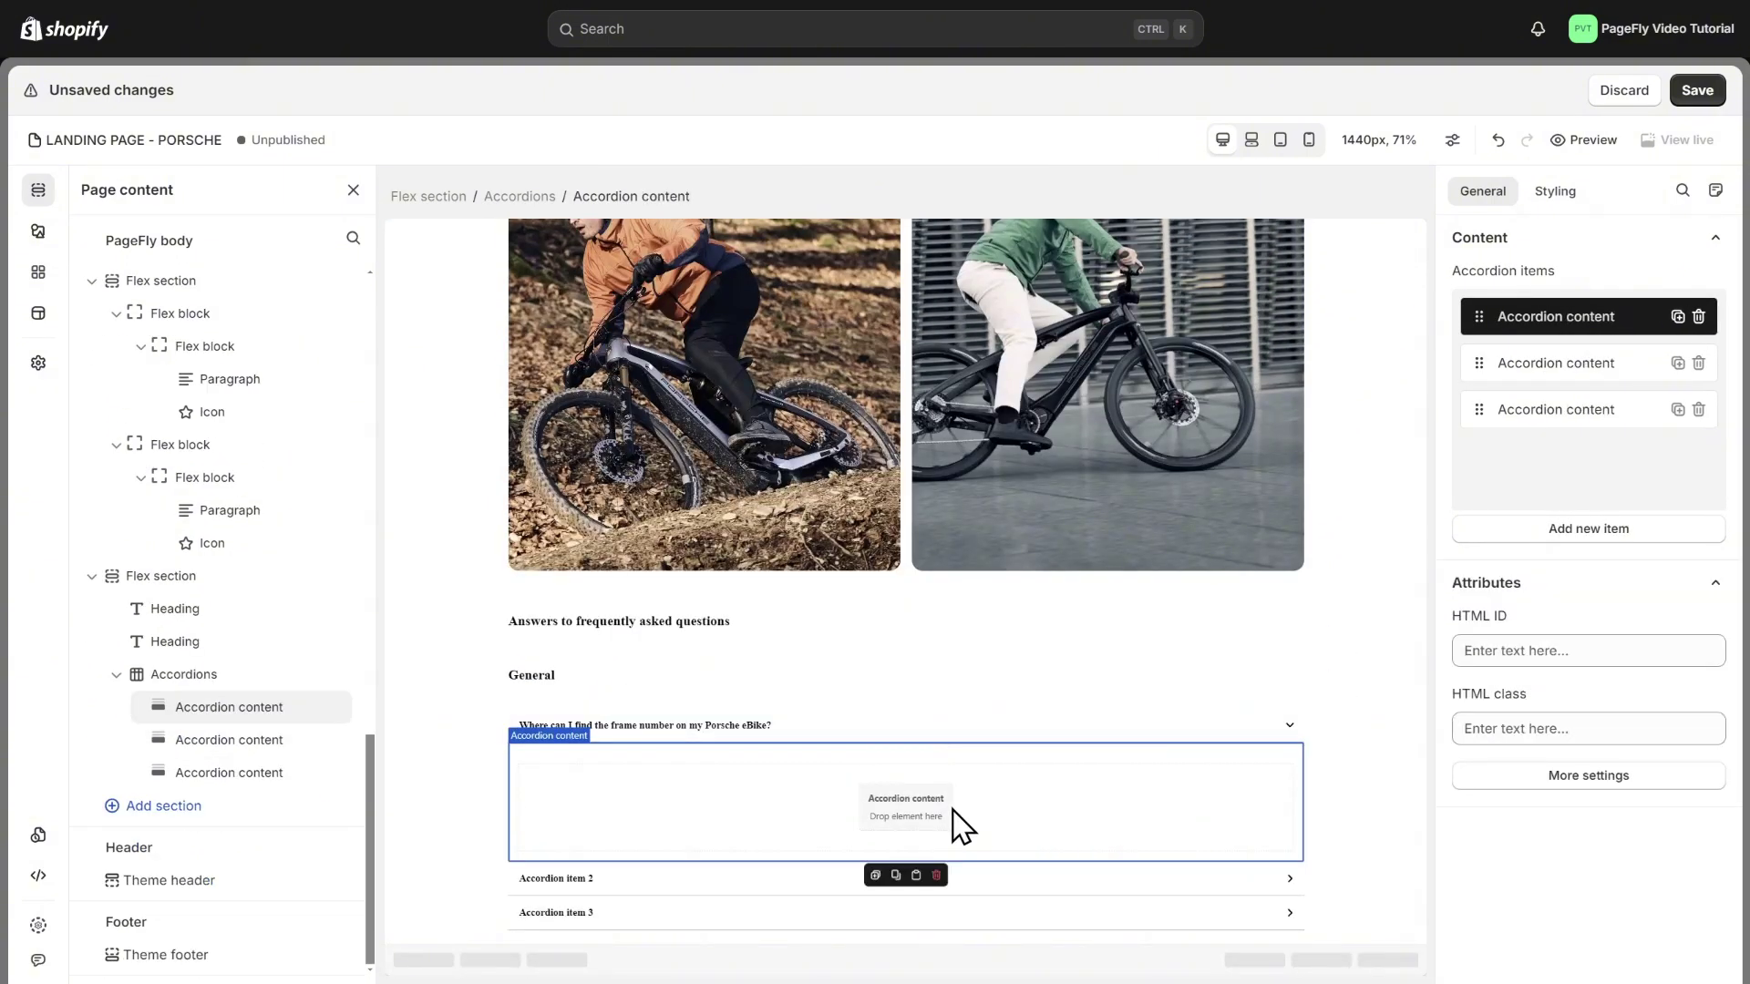
{"action": "left_click", "coordinate": [38, 233]}
{"action": "left_click_drag", "start_coordinate": [172, 364], "coordinate": [891, 793]}
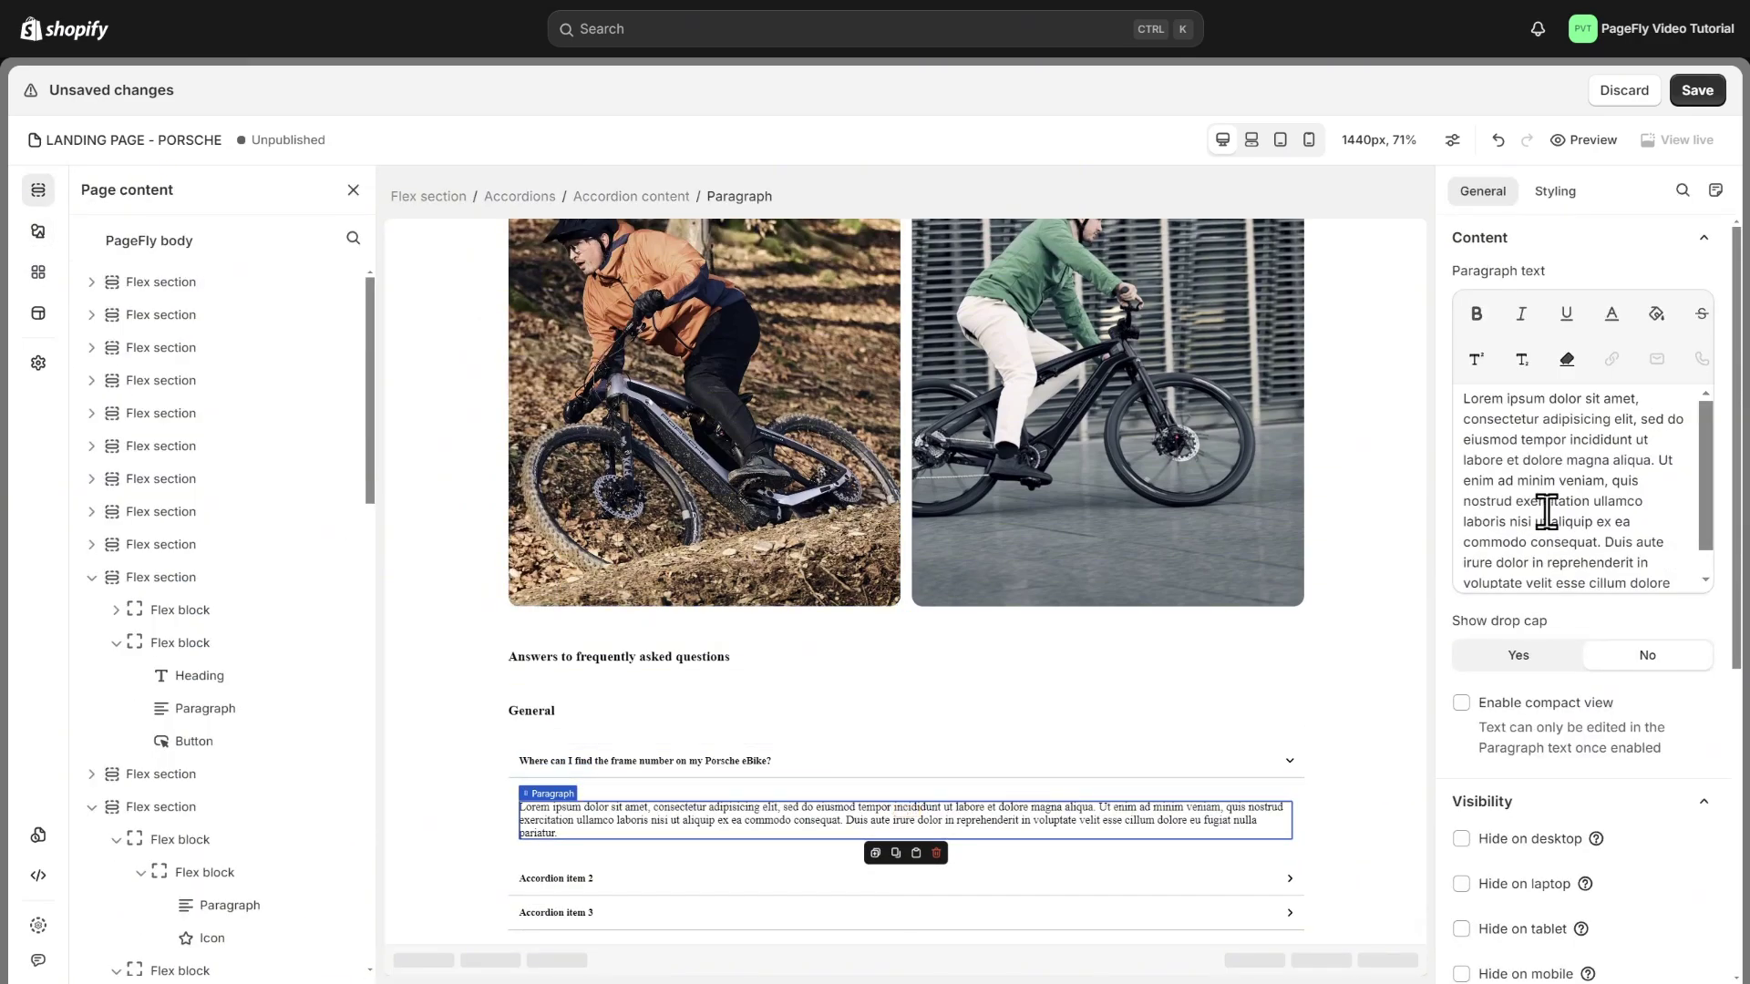
{"action": "key", "text": "ctrl+a"}
{"action": "type", "text": "The frame identification number is located between the chainstays and the rear on the bottom of the frame."}
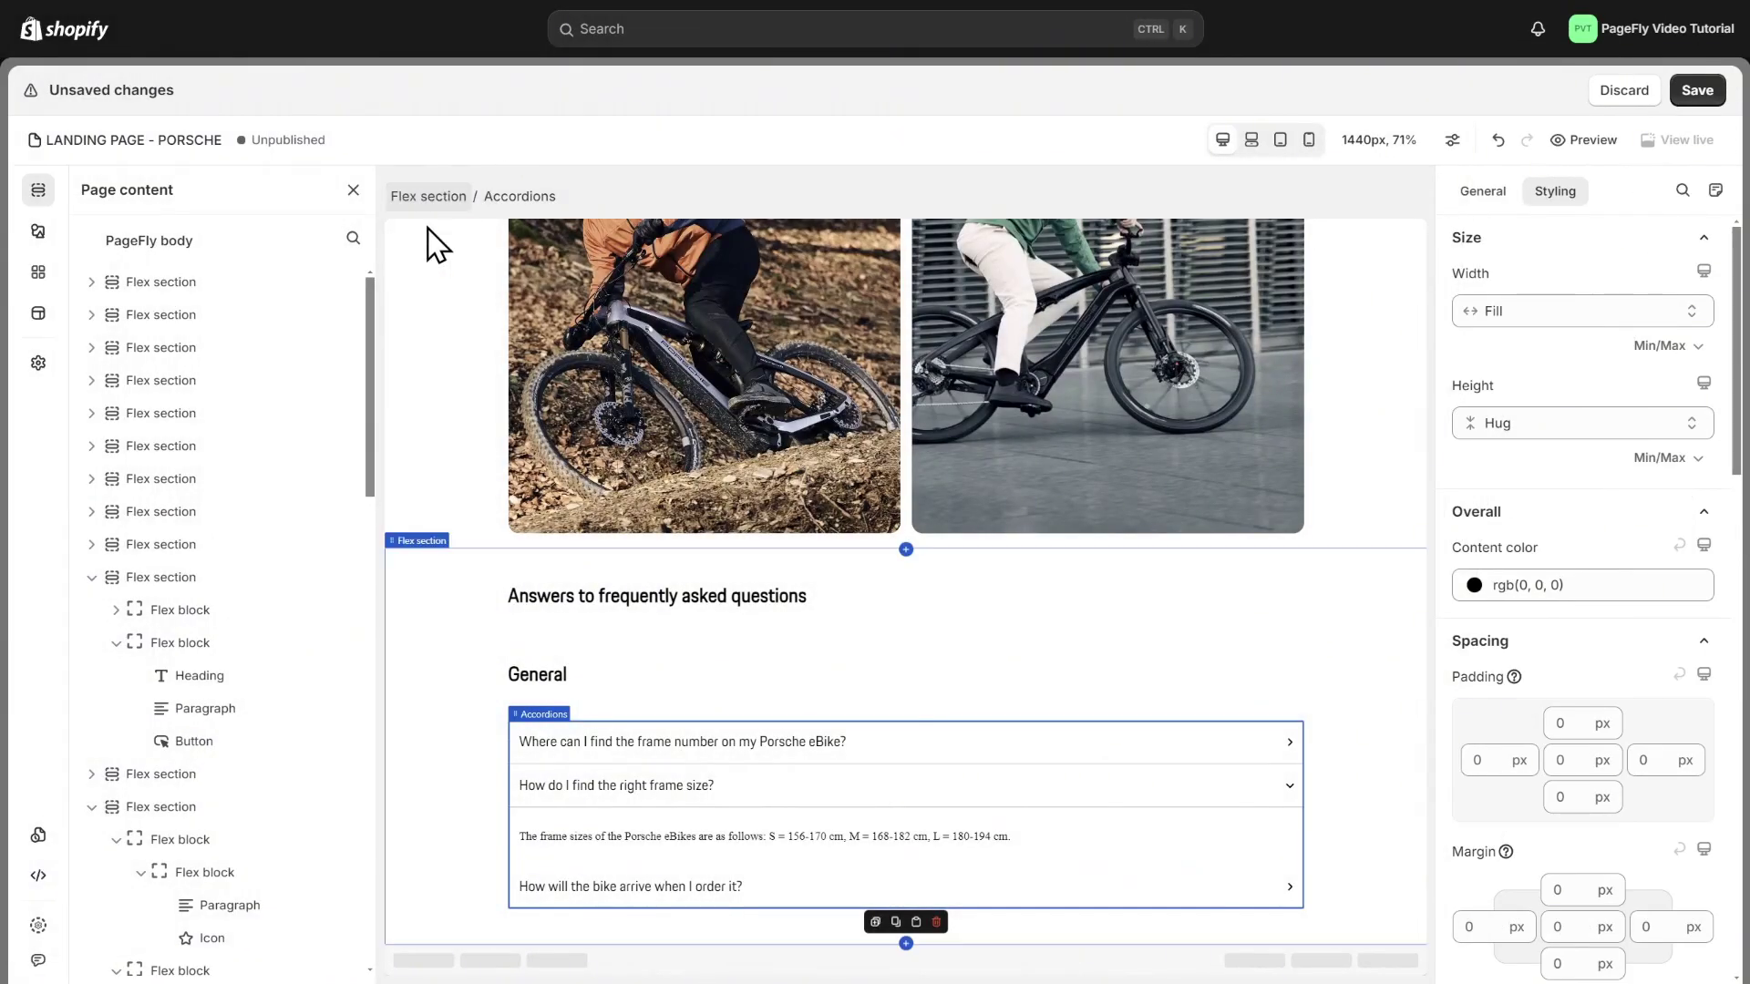
Add a content list below the FAQ, remove one card's paragraph, and switch to mobile preview.
{"action": "left_click", "coordinate": [38, 231]}
{"action": "scroll", "coordinate": [199, 476], "scroll_direction": "down", "scroll_amount": 2}
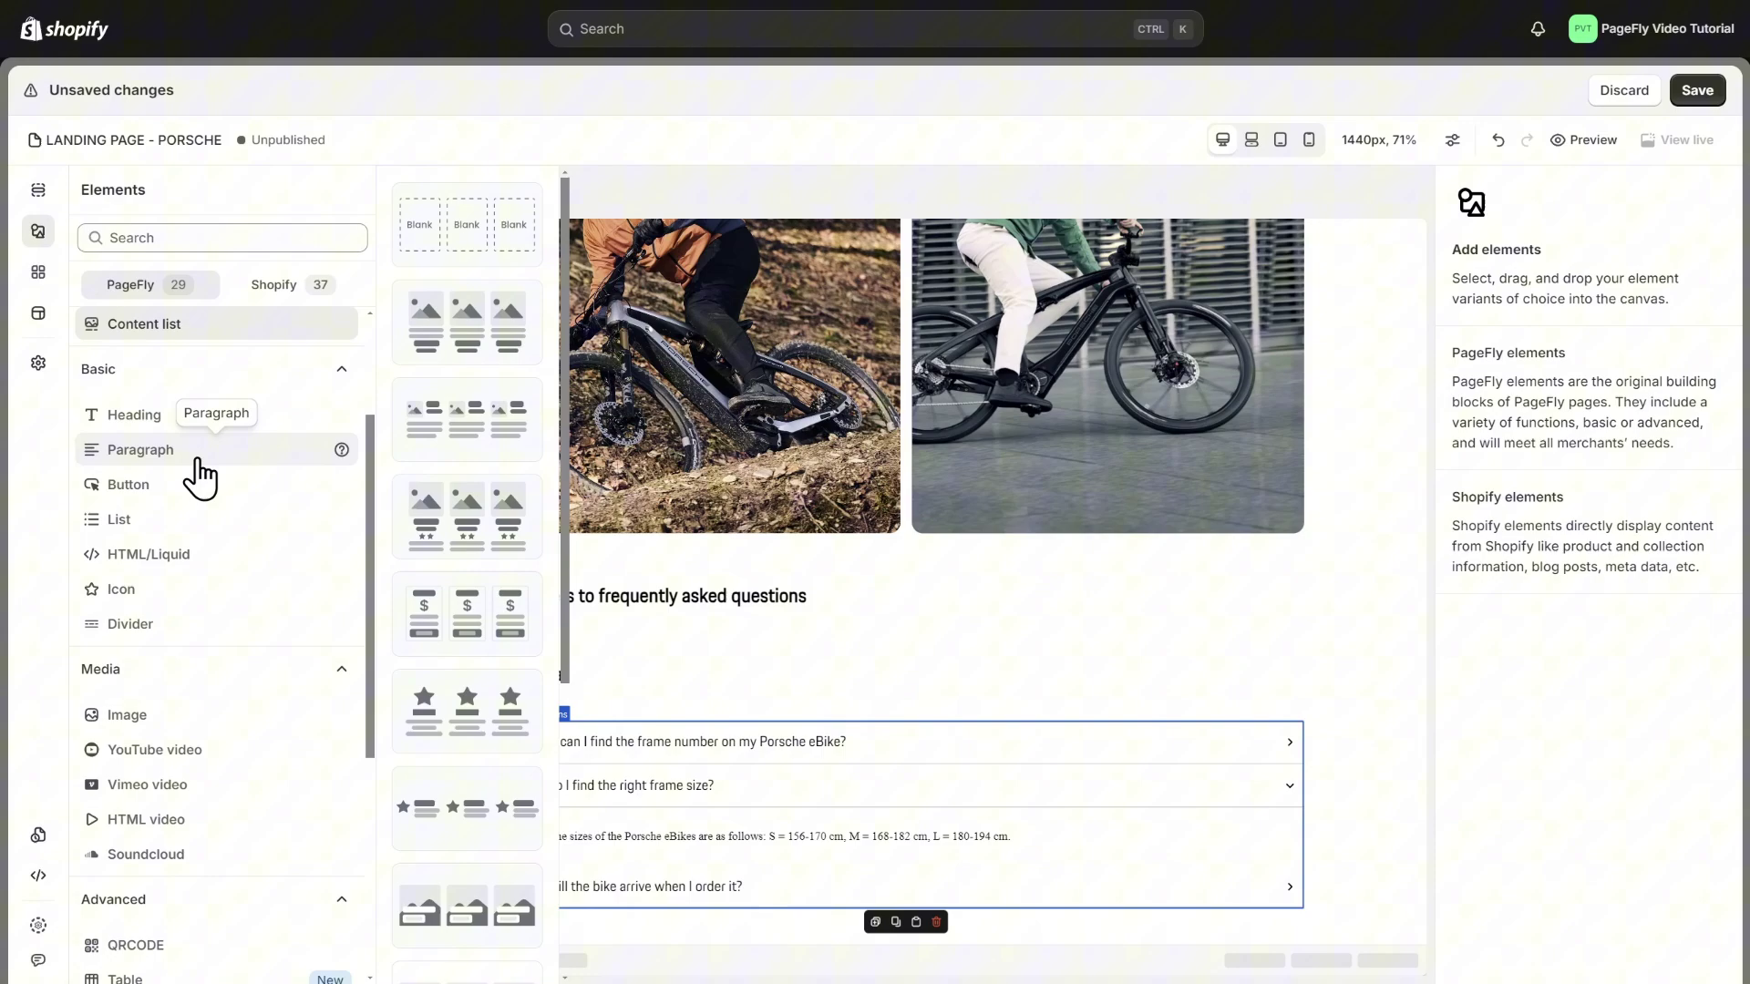
{"action": "left_click_drag", "start_coordinate": [428, 806], "coordinate": [516, 940]}
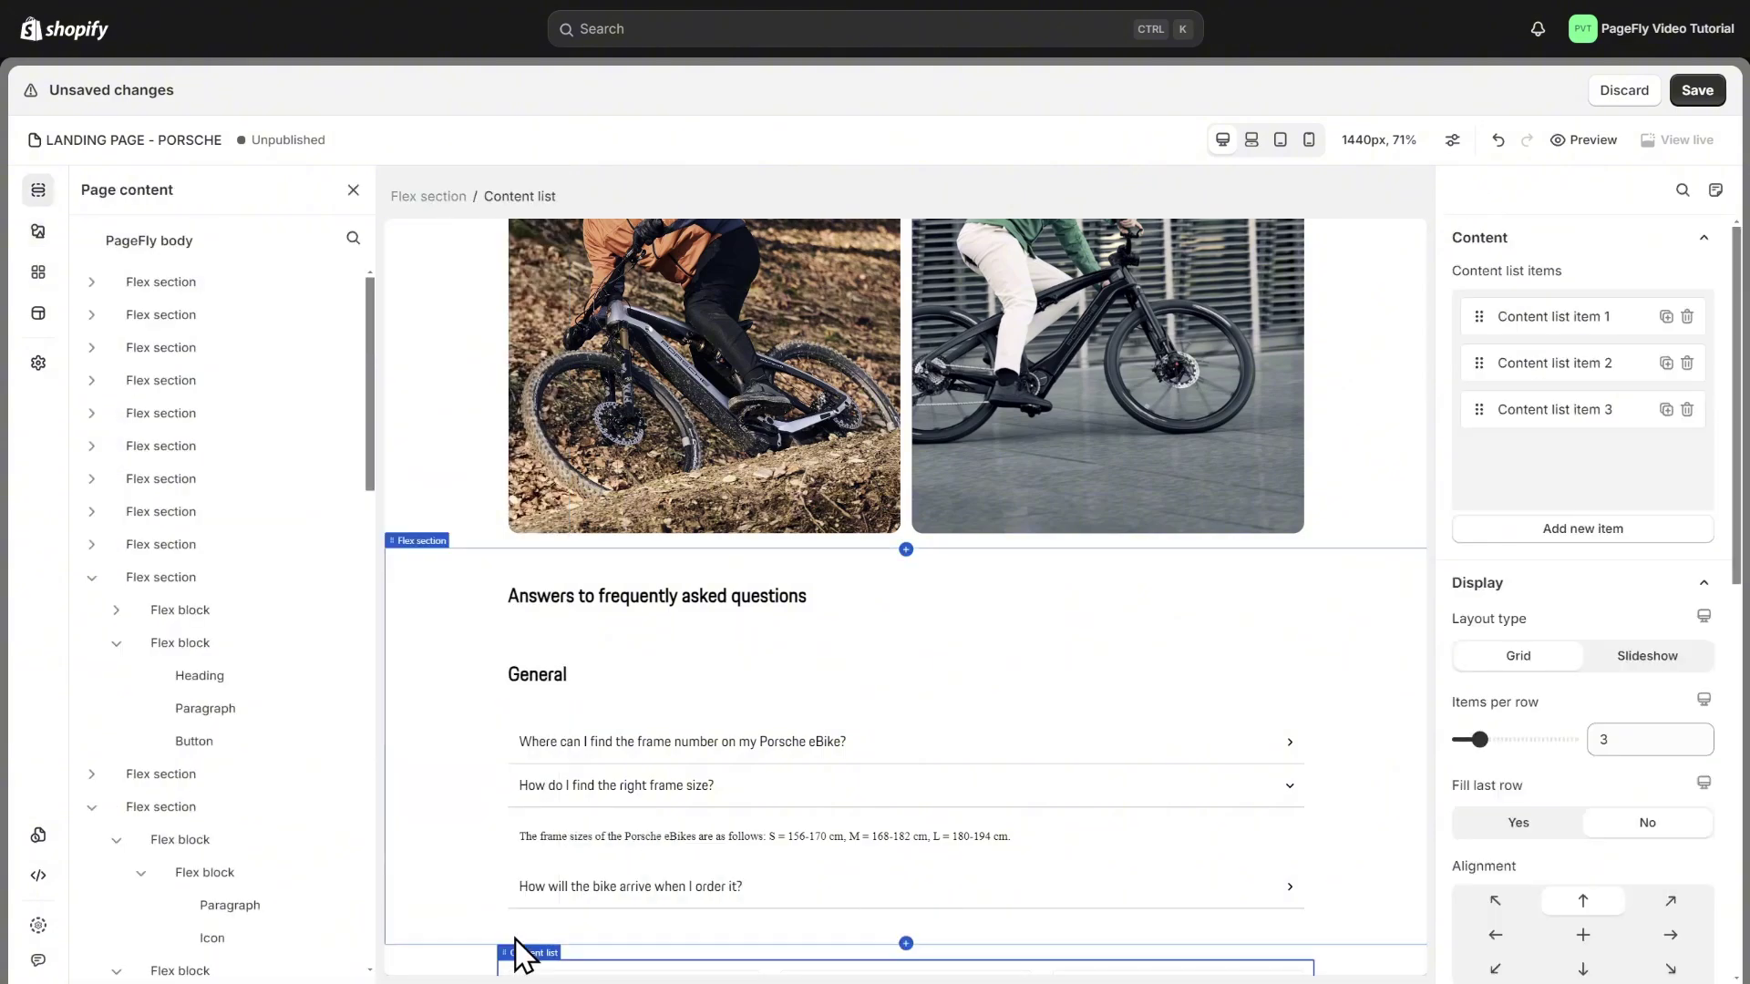
{"action": "left_click", "coordinate": [625, 832]}
{"action": "left_click", "coordinate": [683, 915]}
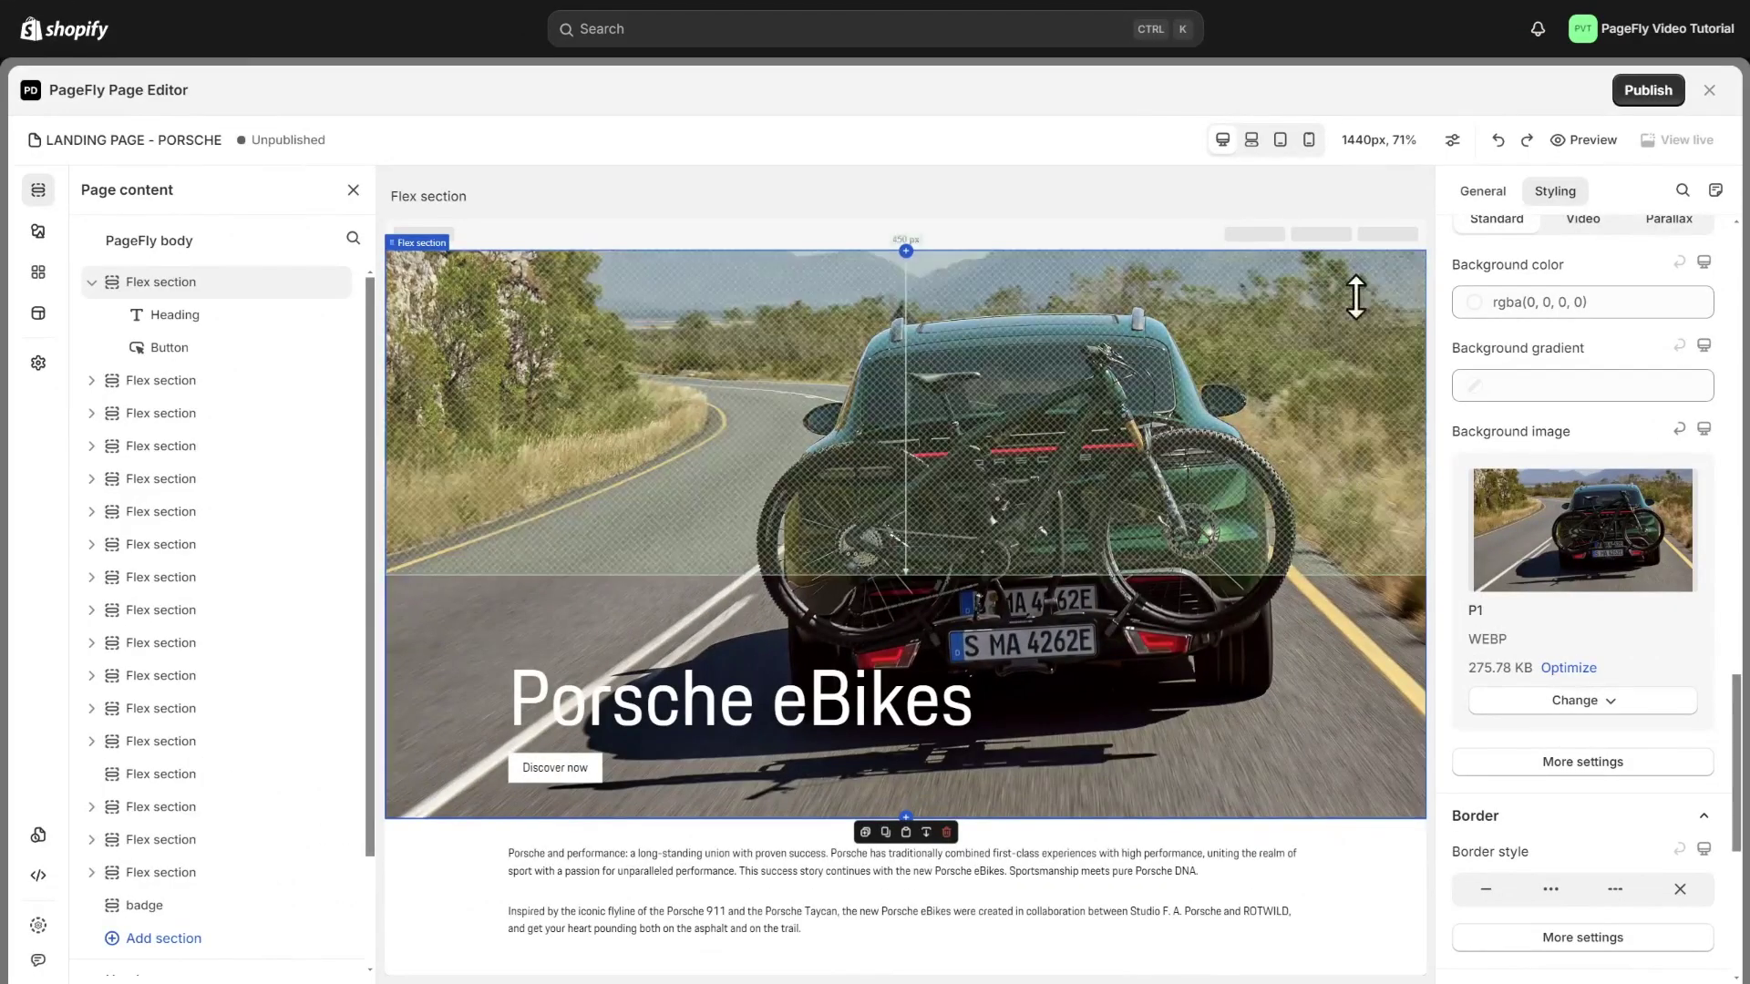
{"action": "left_click", "coordinate": [1308, 141]}
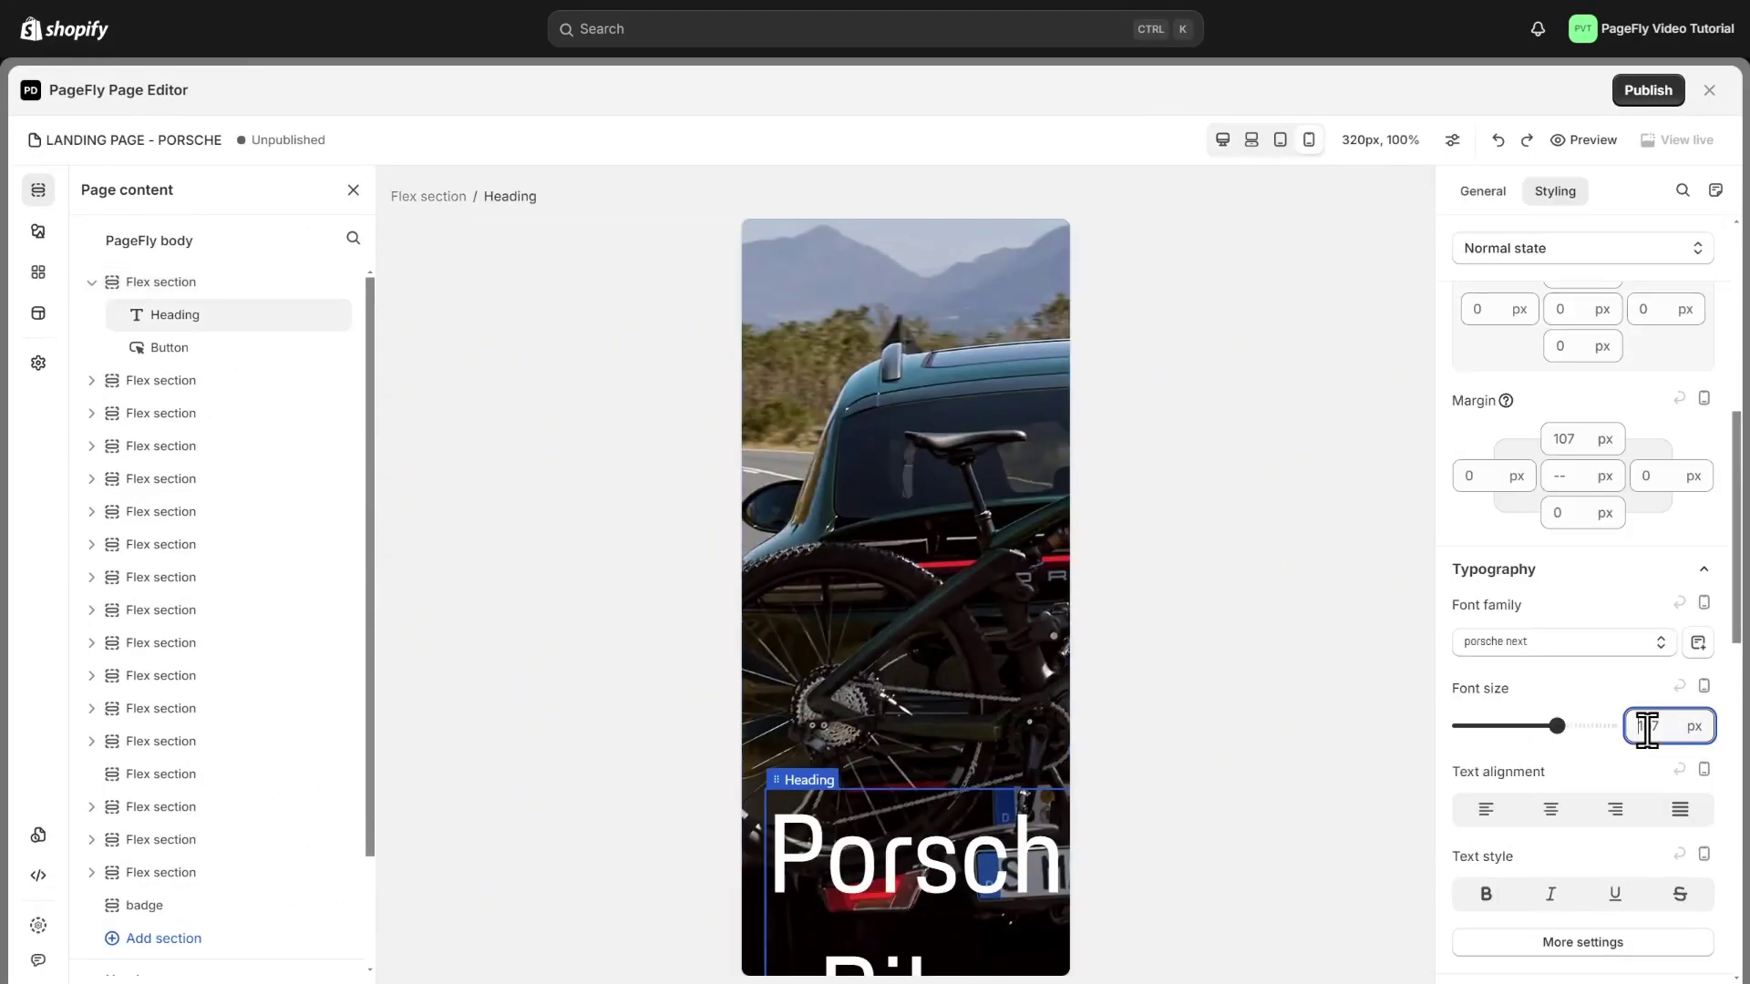
Shrink the mobile hero heading and set the intro paragraphs to font size 16.
{"action": "key", "text": "BackSpace"}
{"action": "left_click", "coordinate": [824, 885]}
{"action": "scroll", "coordinate": [1003, 638], "scroll_direction": "down", "scroll_amount": 6}
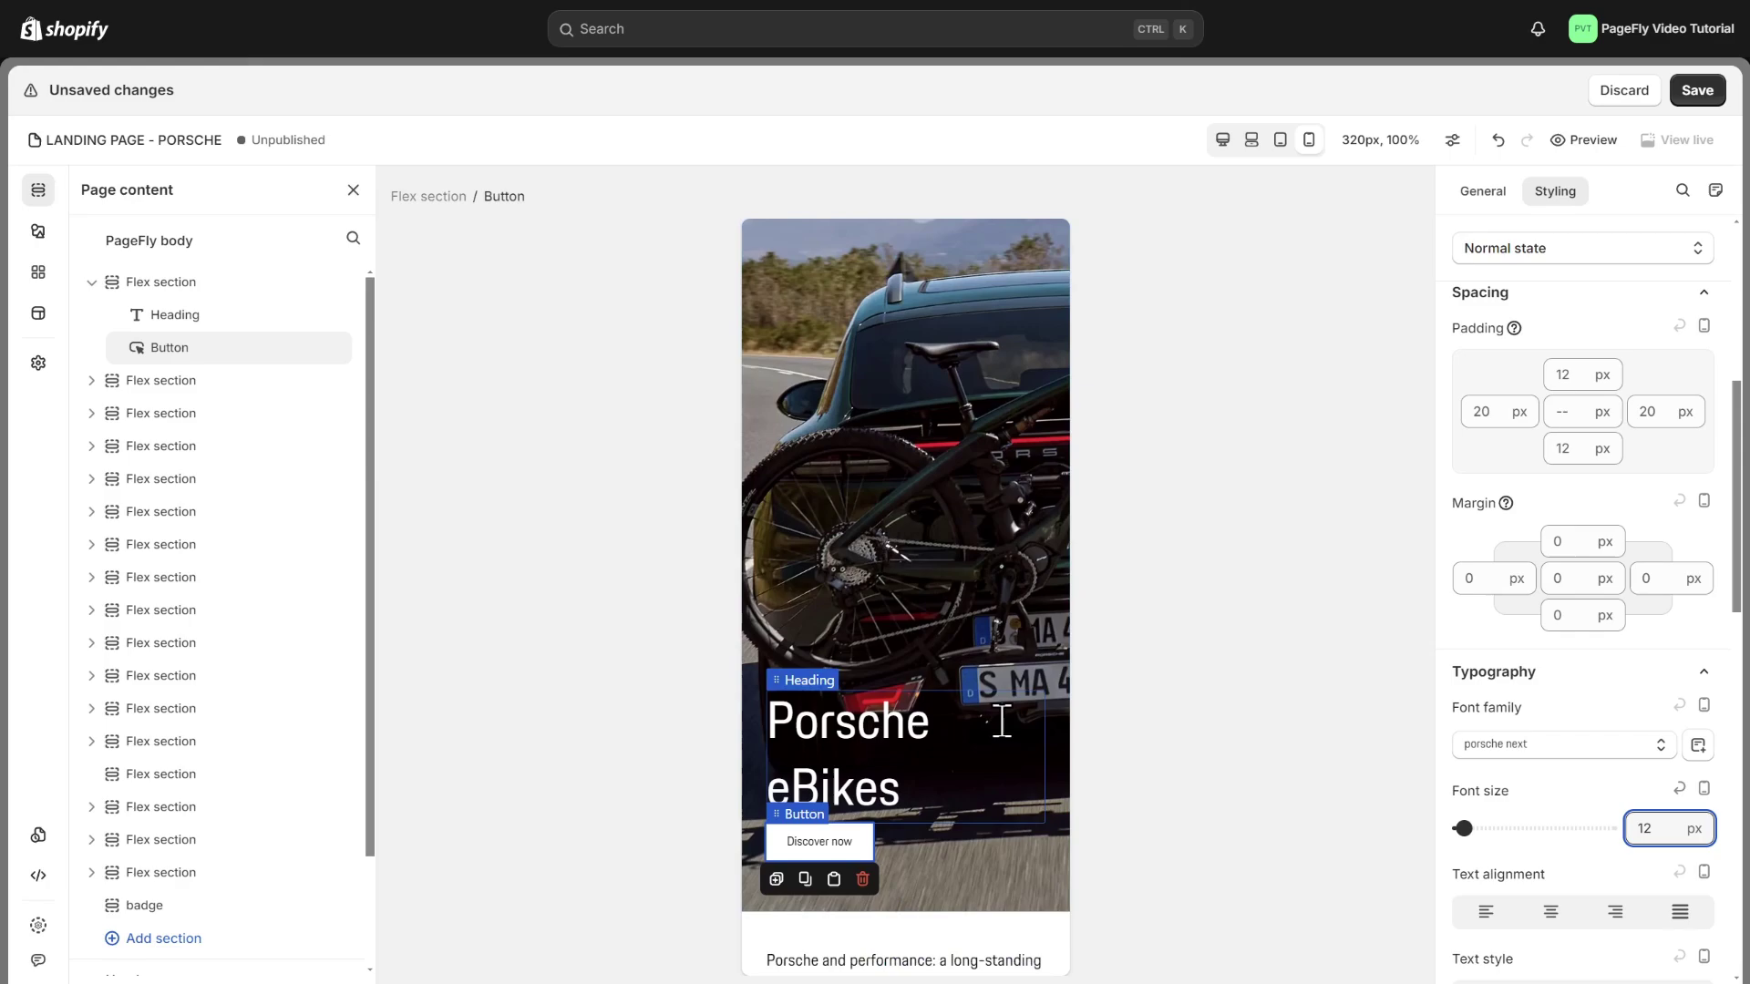
{"action": "left_click", "coordinate": [1013, 483]}
{"action": "scroll", "coordinate": [1604, 793], "scroll_direction": "down", "scroll_amount": 1}
{"action": "type", "text": "16"}
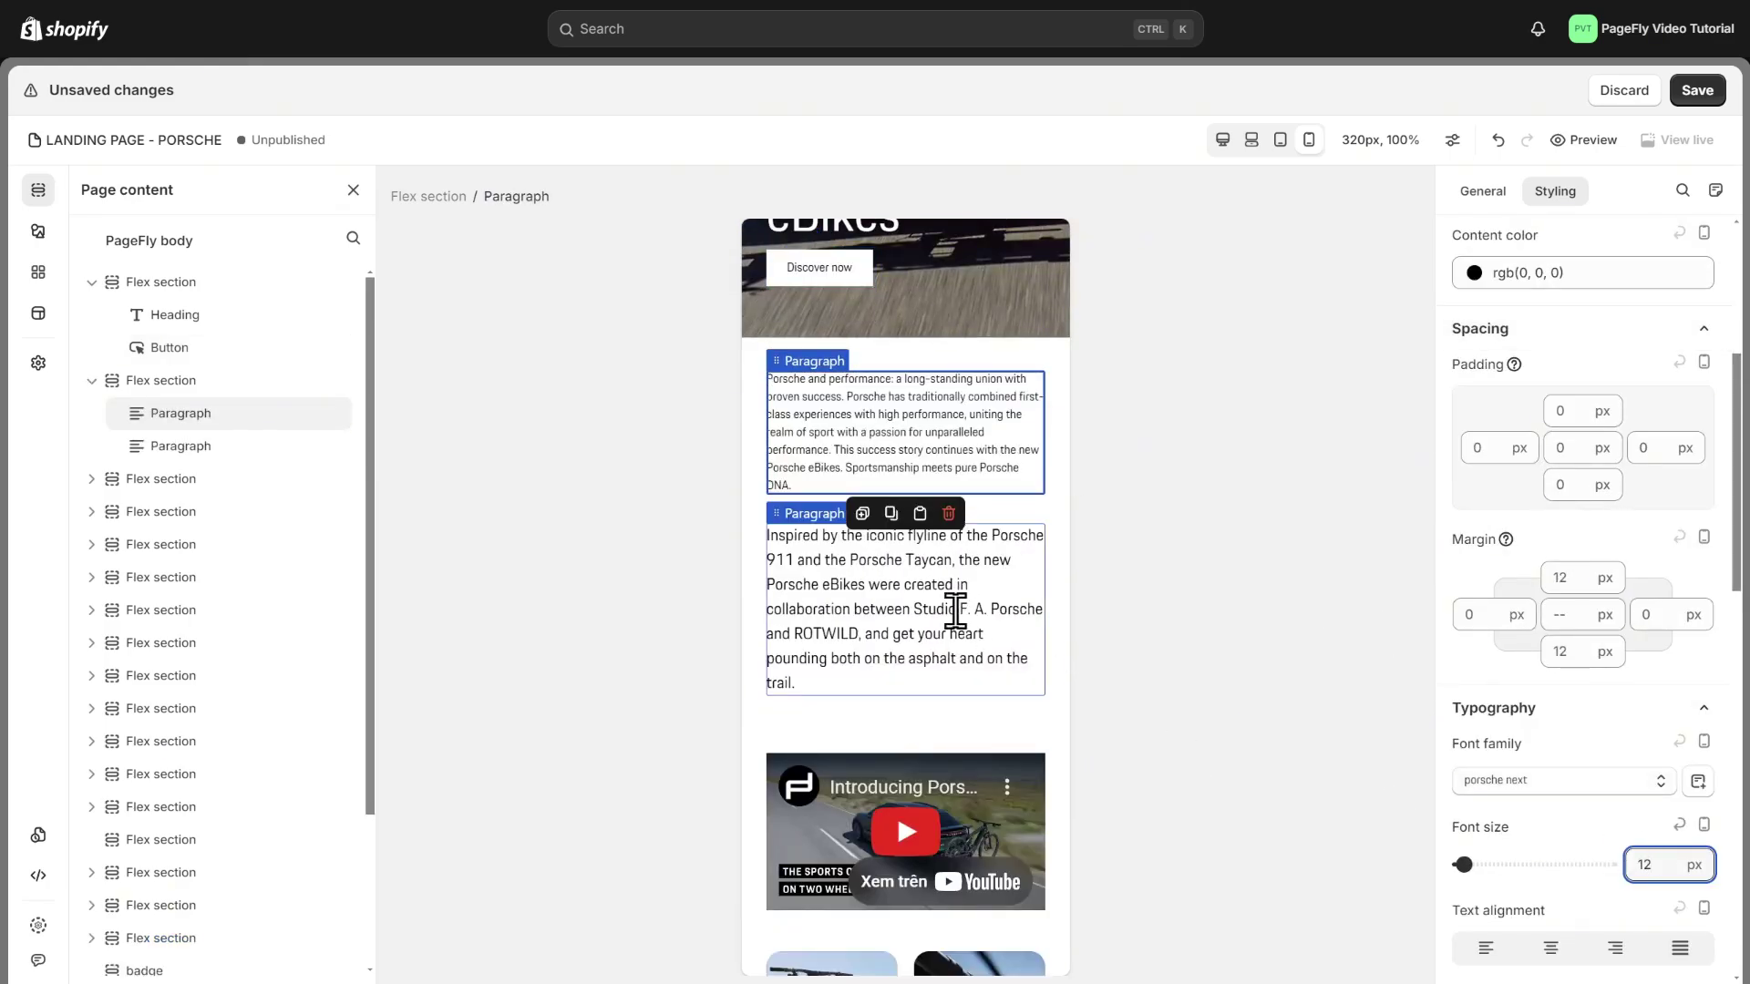
{"action": "left_click", "coordinate": [902, 593]}
{"action": "left_click", "coordinate": [1640, 864]}
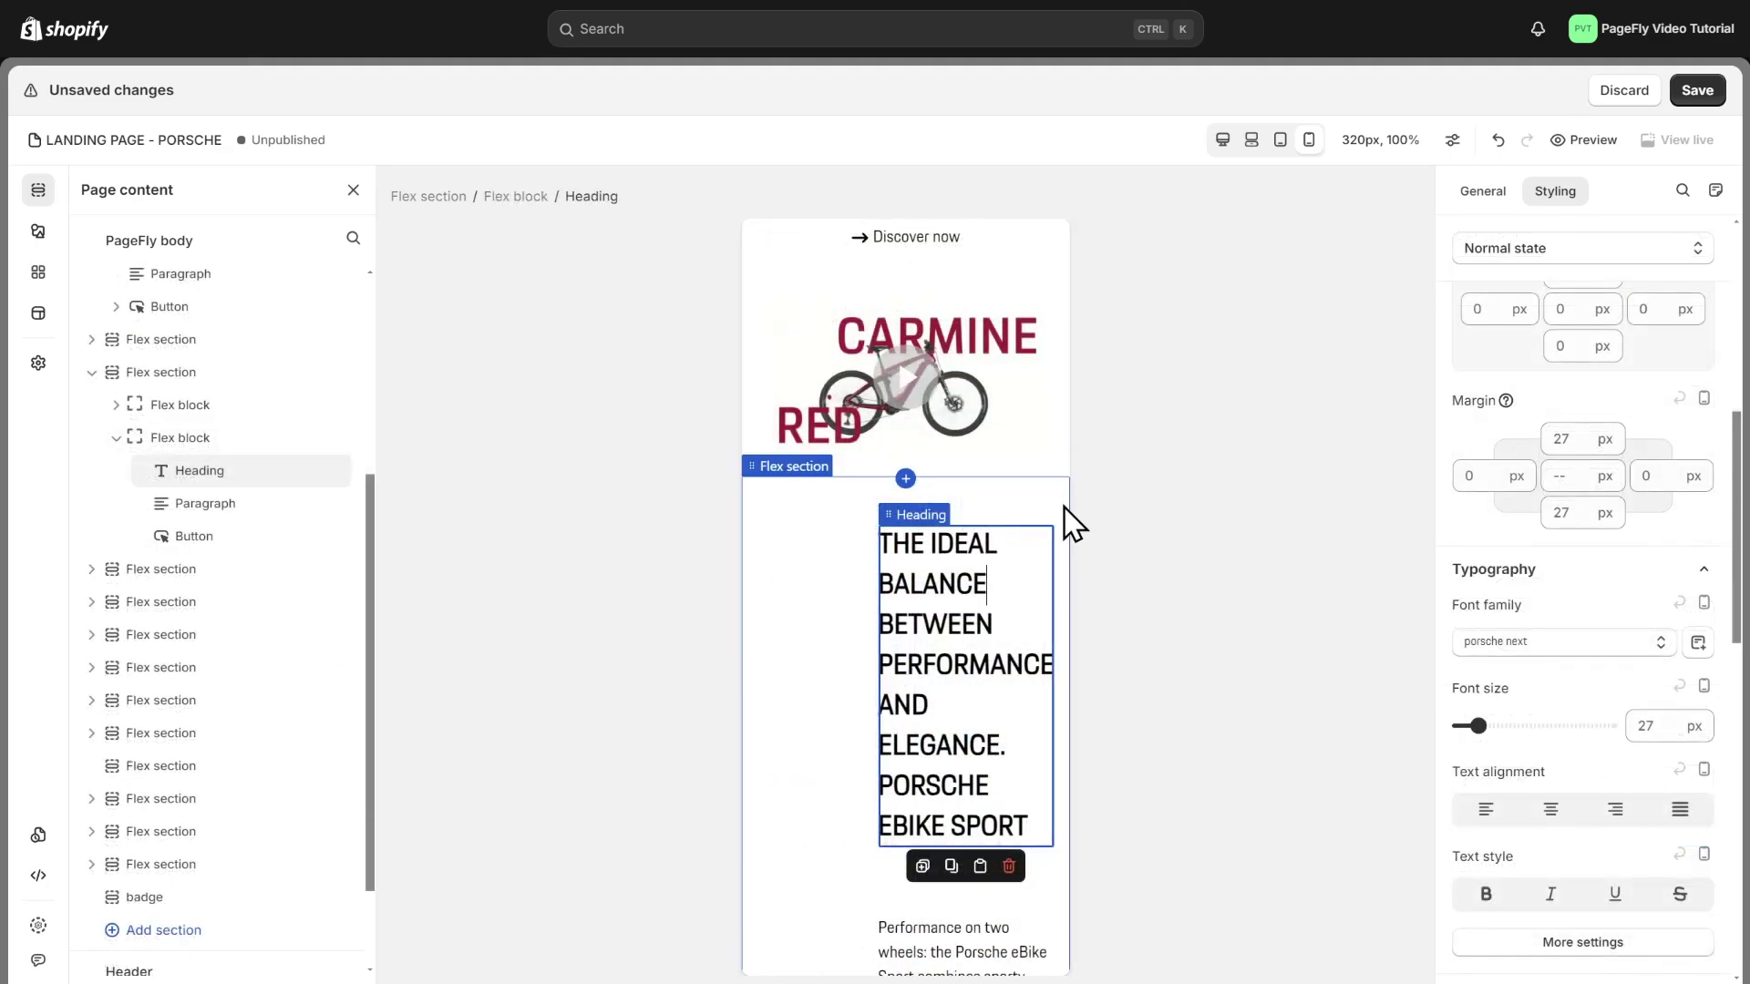
Stack the eBike Sport section in a column, with heading size 20 and paragraph size 14.
{"action": "left_click", "coordinate": [1065, 508]}
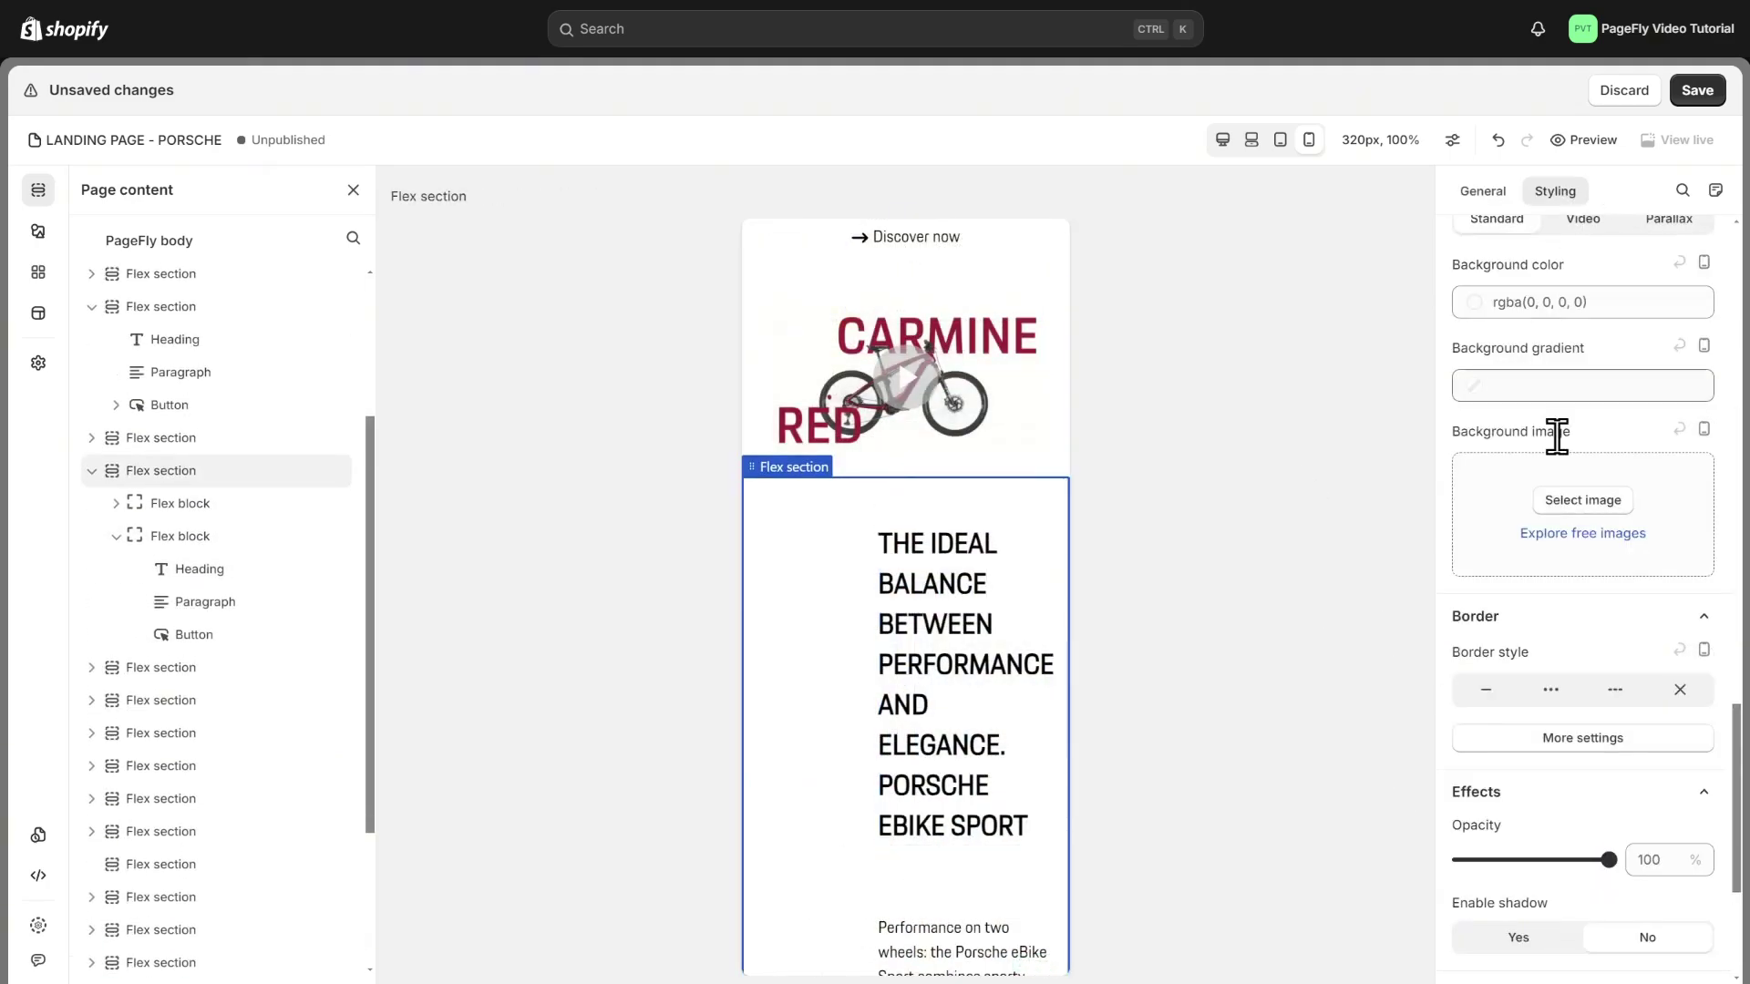
{"action": "scroll", "coordinate": [1559, 520], "scroll_direction": "up", "scroll_amount": 5}
{"action": "left_click", "coordinate": [1491, 542]}
{"action": "scroll", "coordinate": [944, 620], "scroll_direction": "down", "scroll_amount": 4}
{"action": "left_click", "coordinate": [1008, 555]}
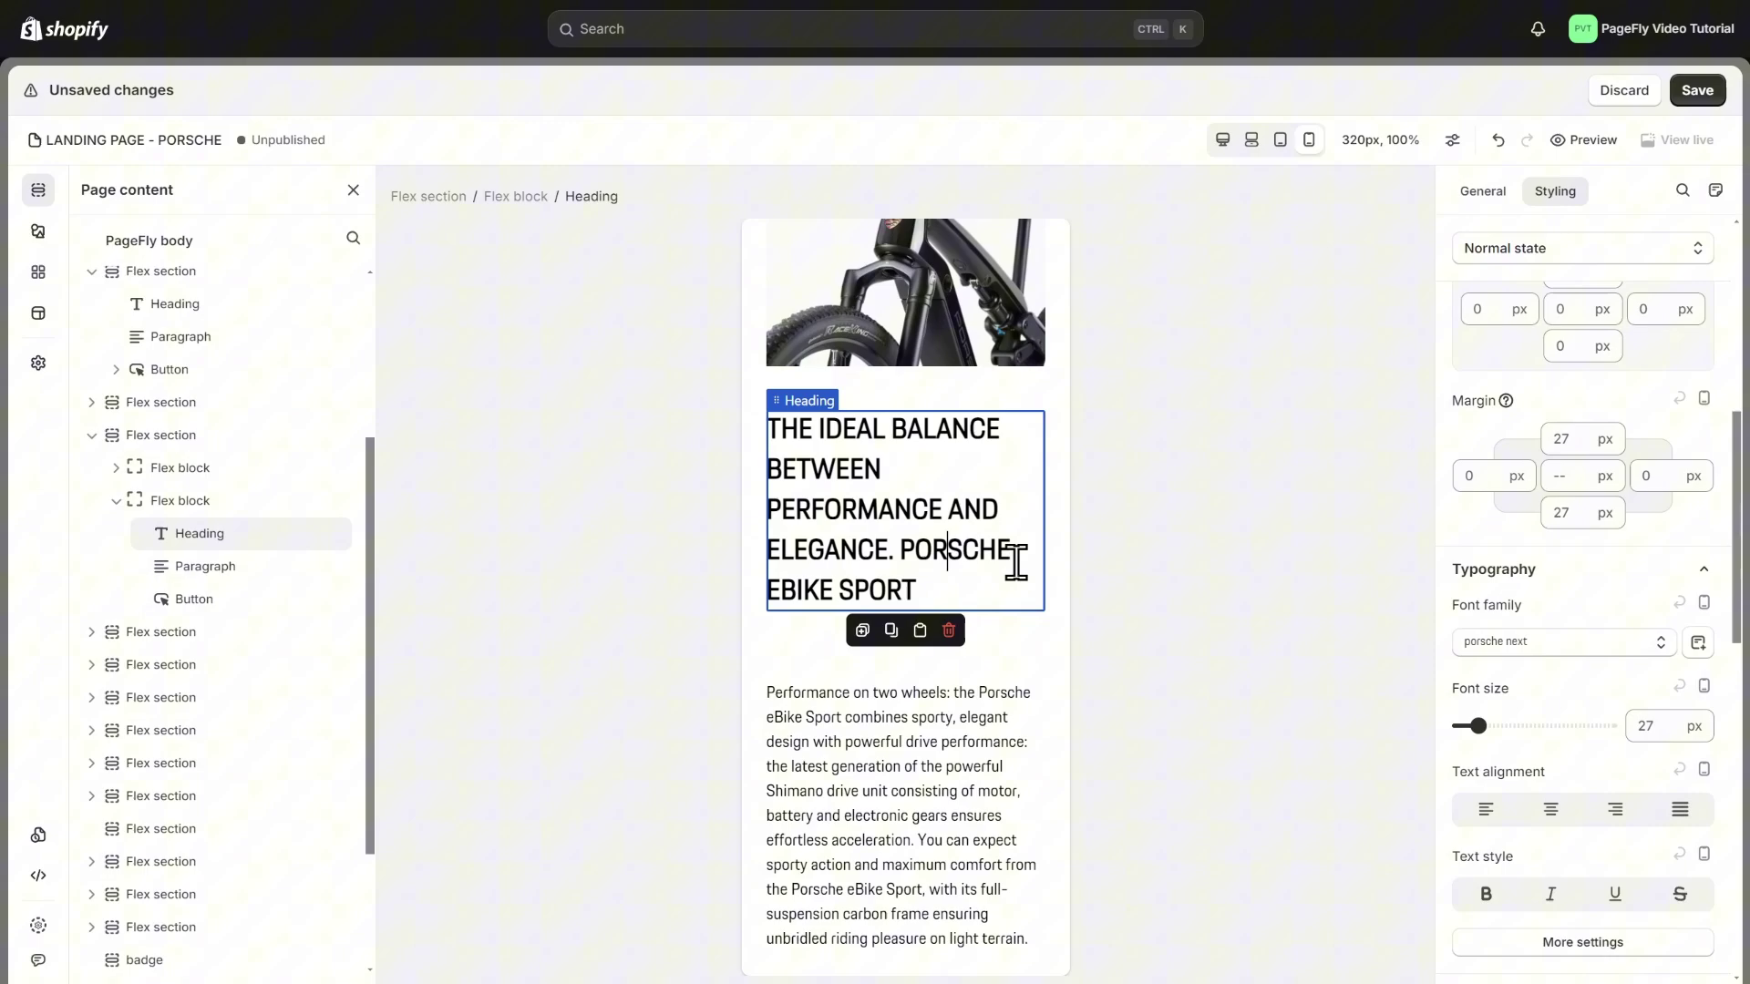
{"action": "left_click", "coordinate": [1655, 716]}
{"action": "type", "text": "20"}
{"action": "left_click", "coordinate": [955, 716]}
{"action": "left_click", "coordinate": [1652, 865]}
{"action": "type", "text": "14"}
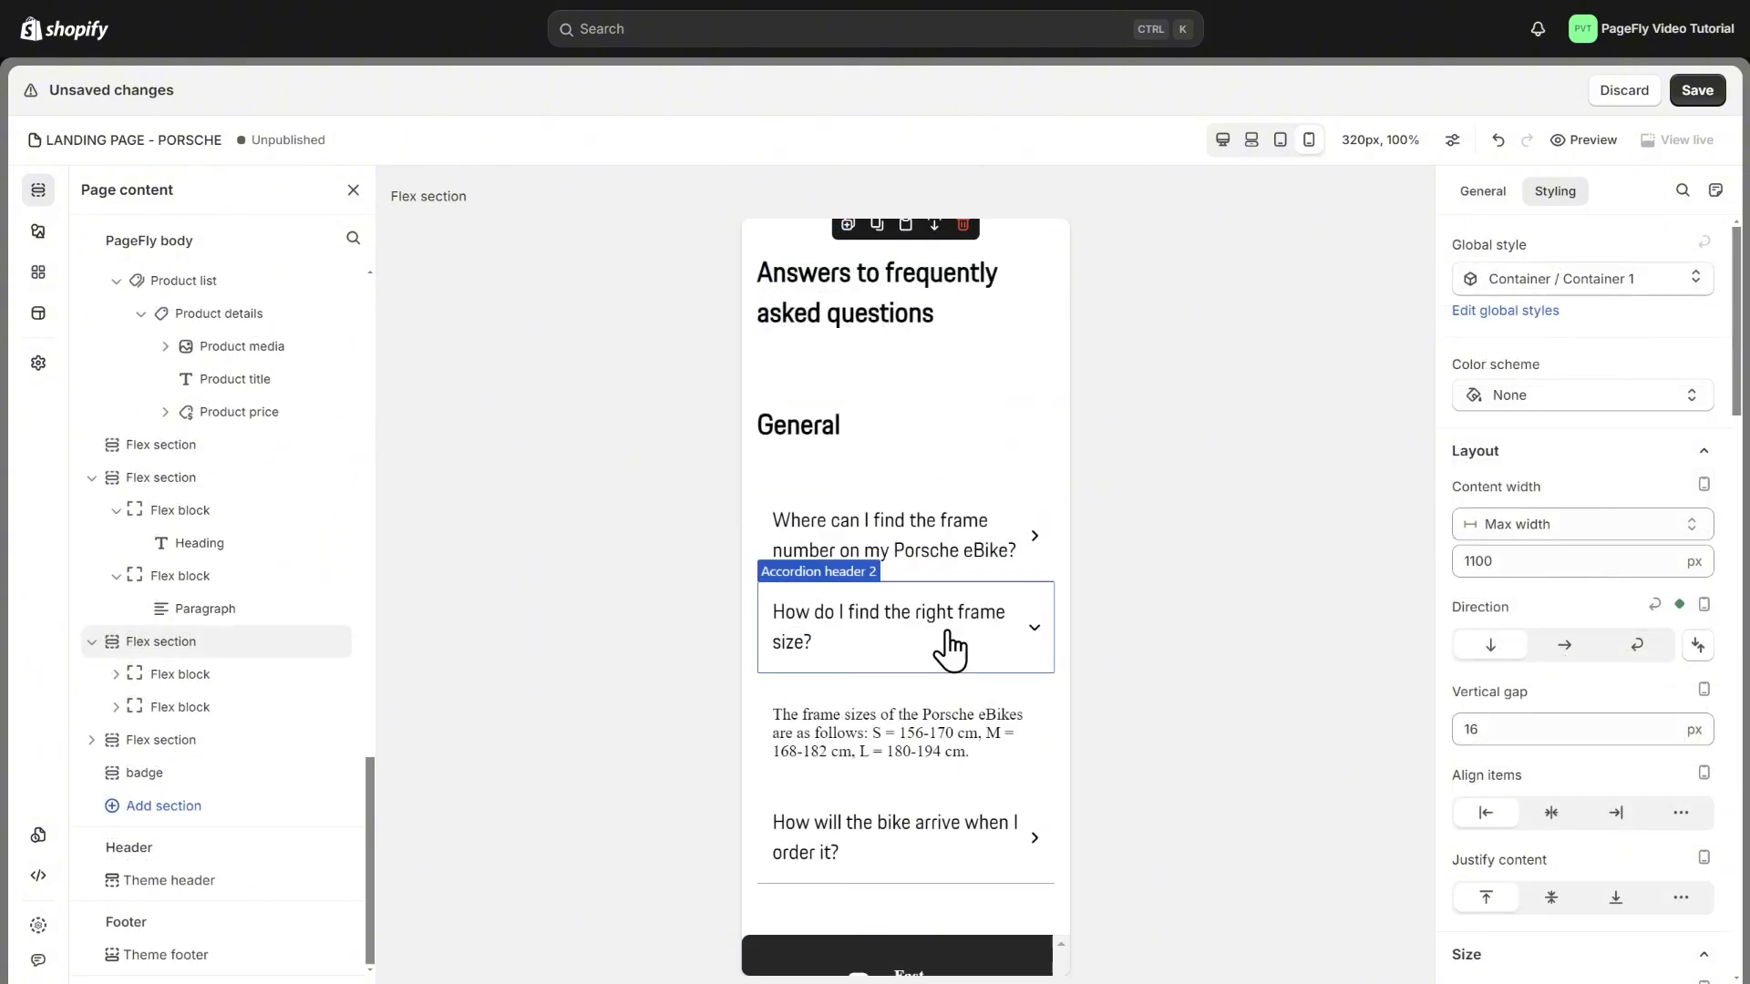
Set the FAQ and General headings to size 20 and the first accordion question and answer to 14.
{"action": "left_click", "coordinate": [1020, 315]}
{"action": "left_click", "coordinate": [1654, 520]}
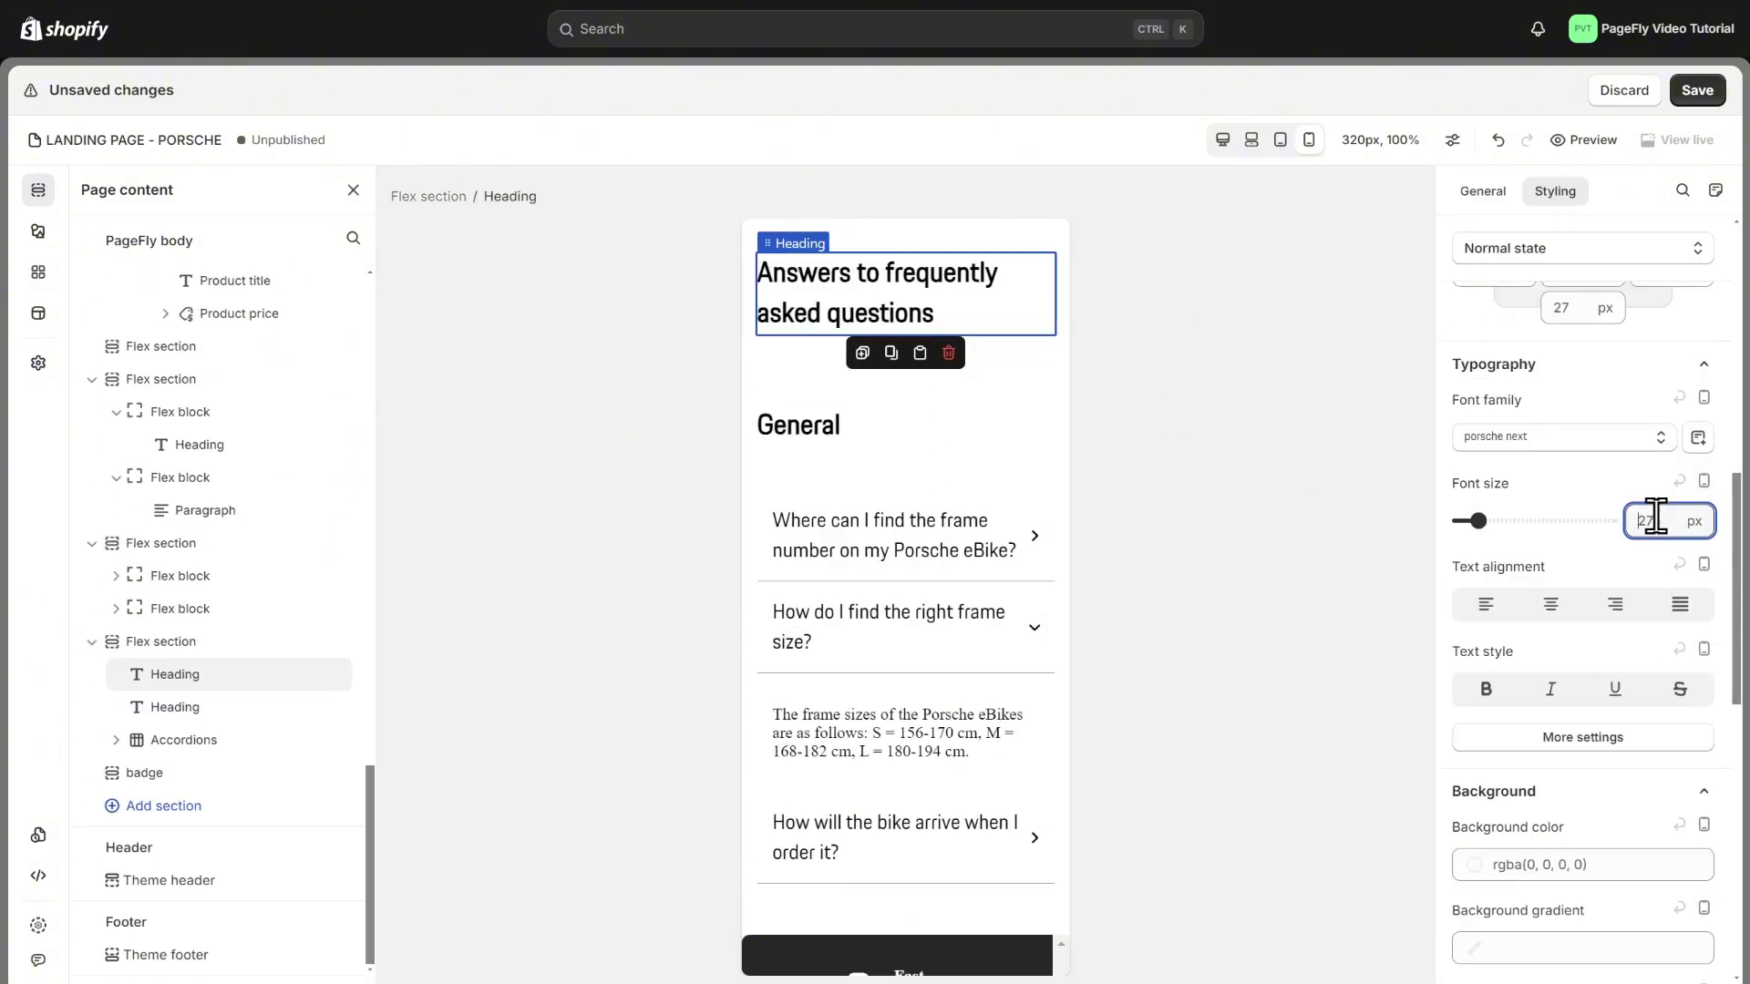
{"action": "type", "text": "20"}
{"action": "left_click", "coordinate": [848, 419]}
{"action": "left_click", "coordinate": [1646, 521]}
{"action": "type", "text": "20"}
{"action": "left_click", "coordinate": [932, 483]}
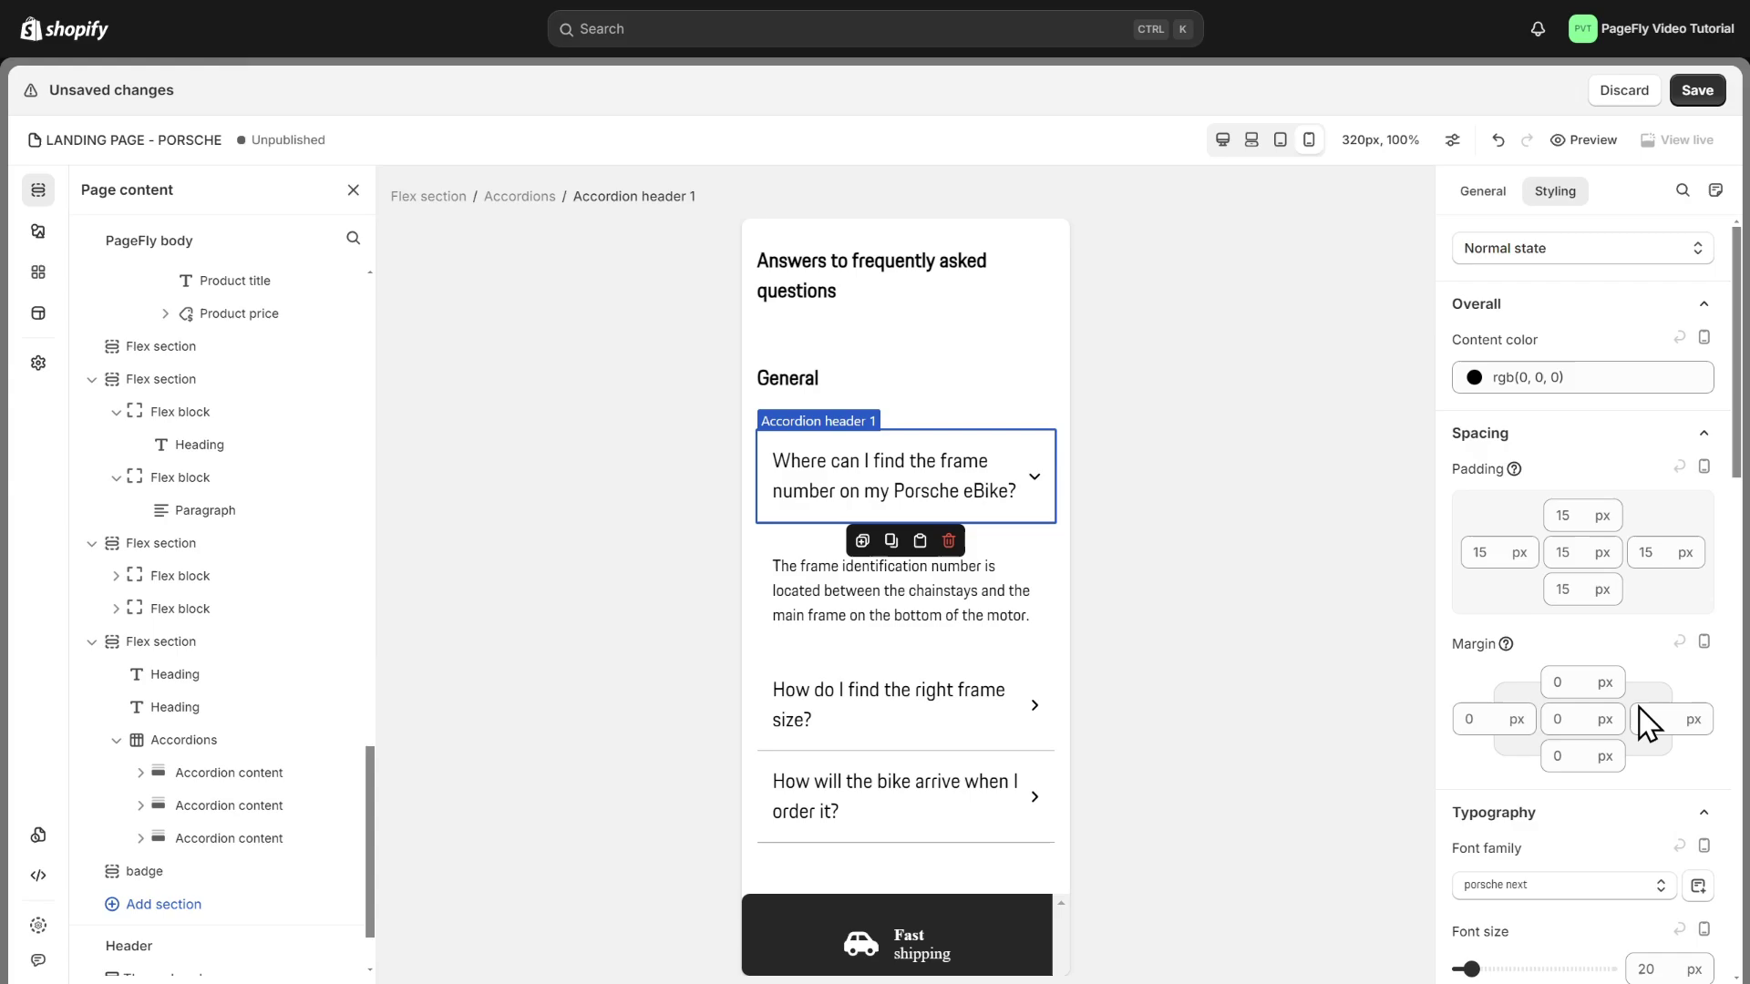
{"action": "scroll", "coordinate": [1640, 722], "scroll_direction": "down", "scroll_amount": 3}
{"action": "left_click", "coordinate": [1645, 764]}
{"action": "type", "text": "14"}
{"action": "left_click", "coordinate": [903, 572]}
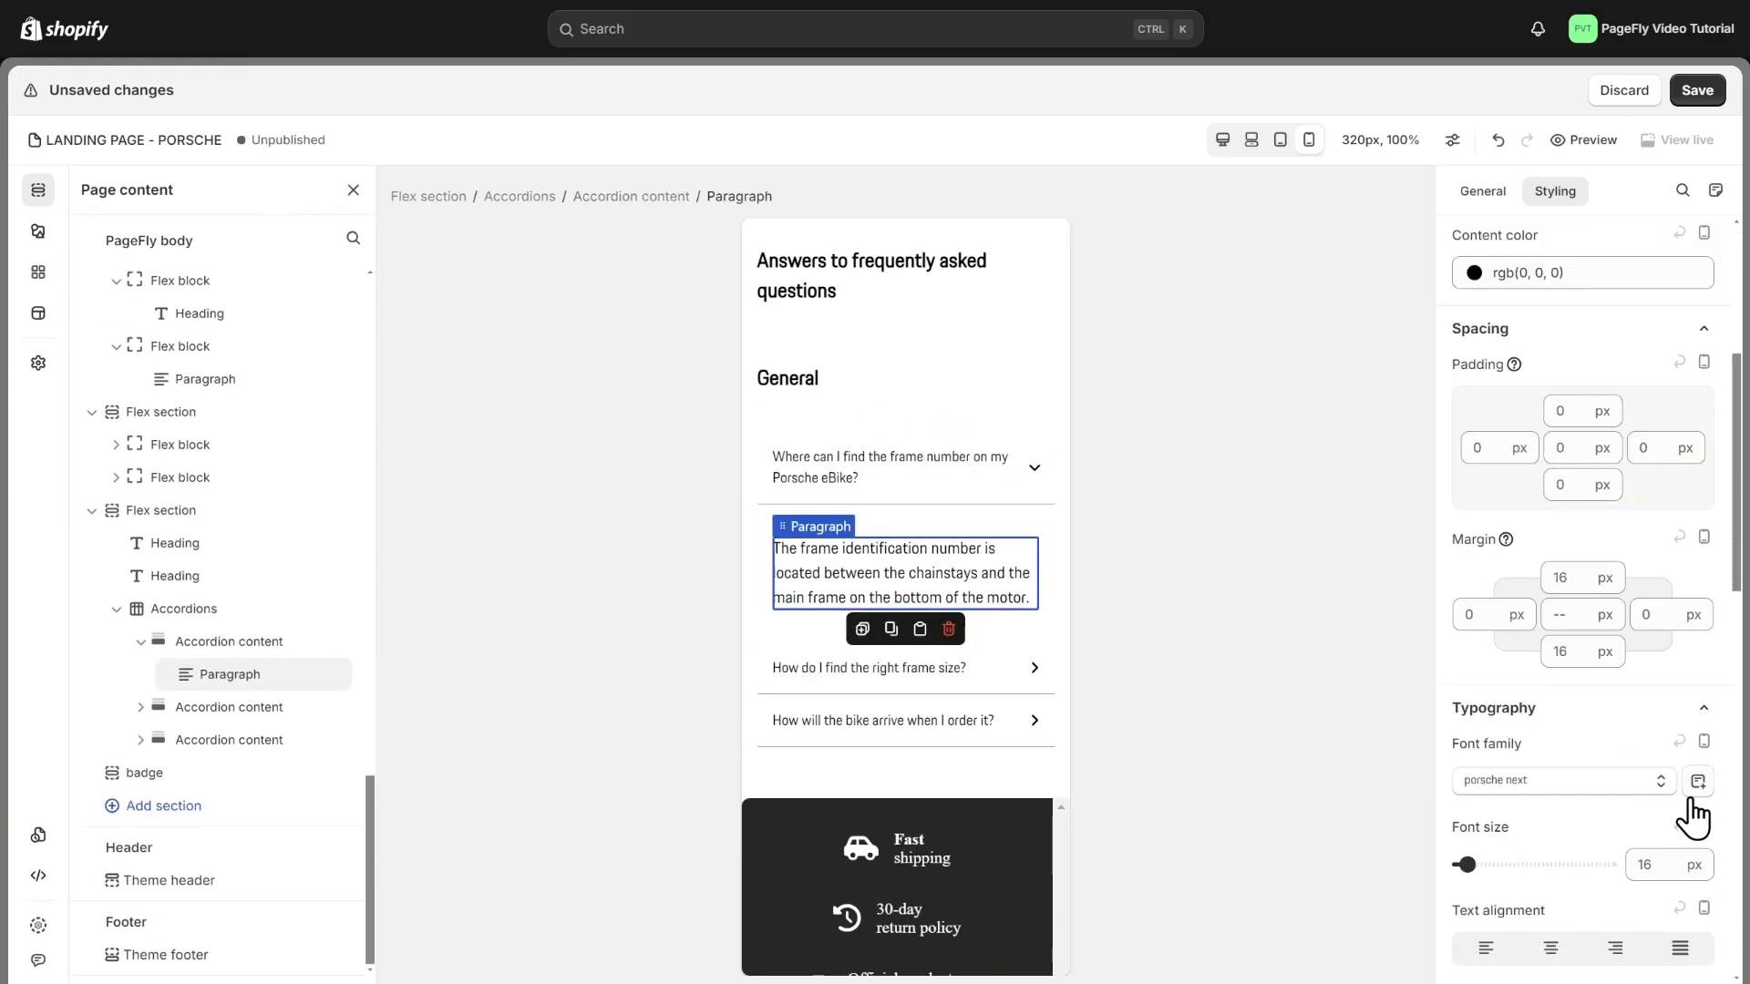
{"action": "left_click", "coordinate": [1649, 864]}
{"action": "type", "text": "14"}
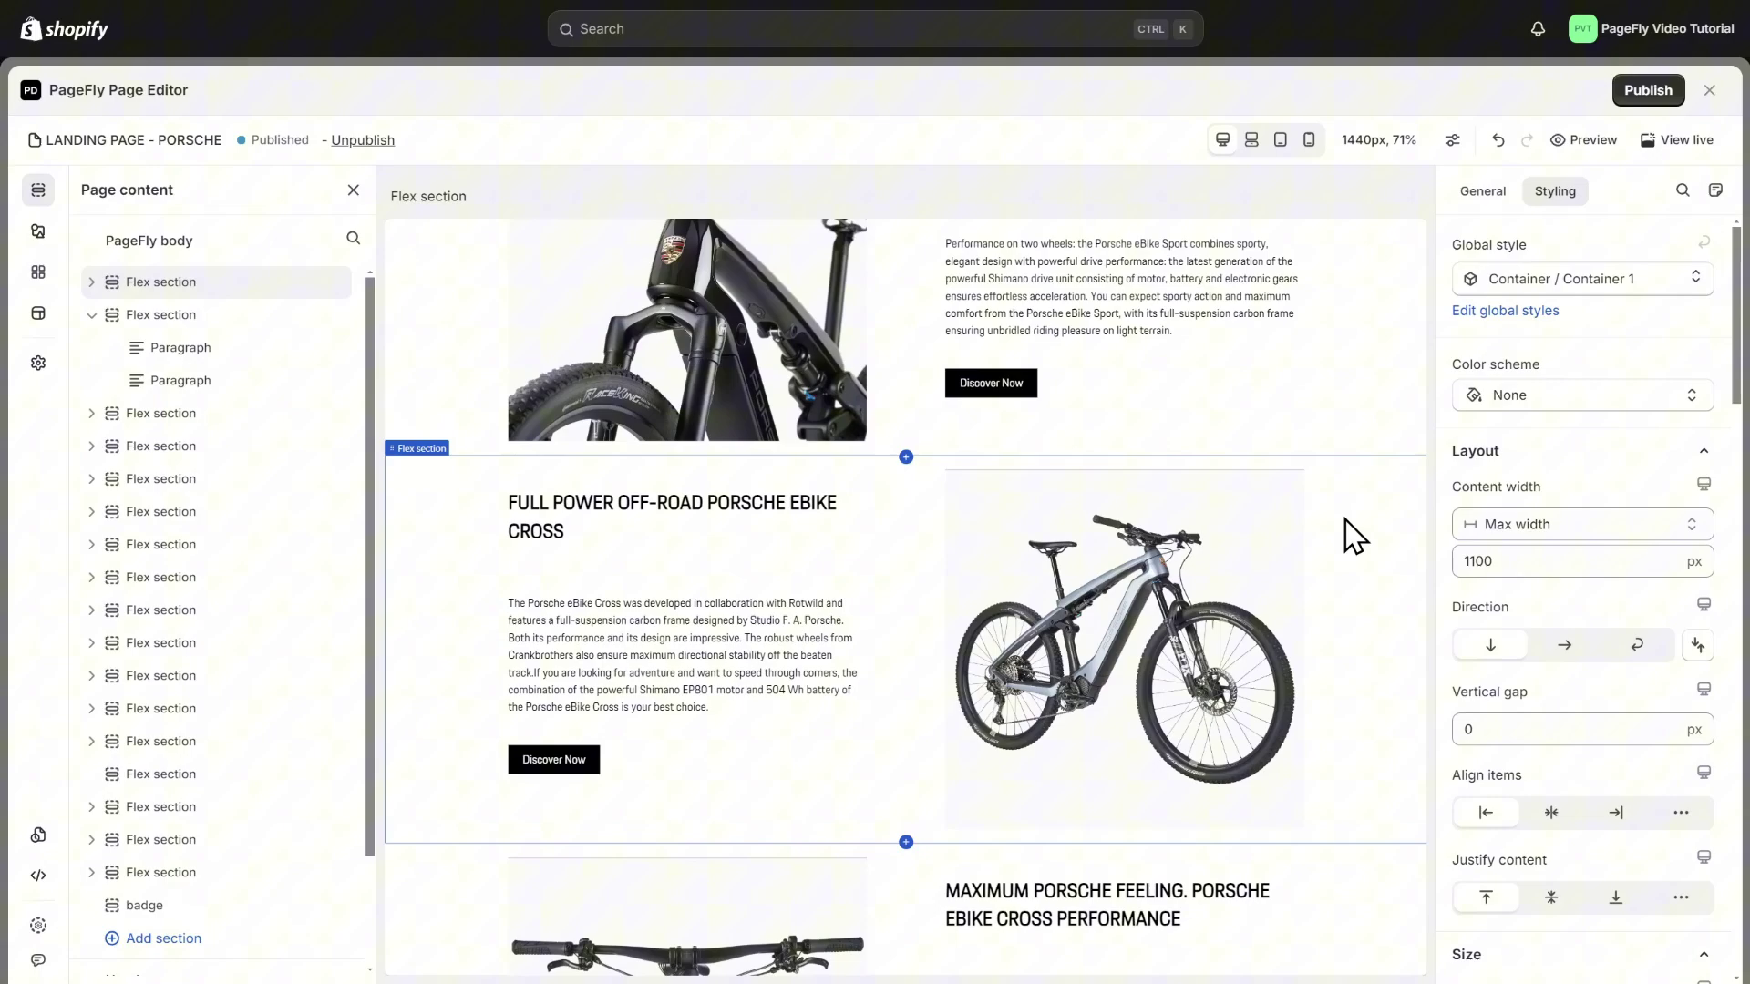
Make the eBike Cross section background white.
{"action": "left_click", "coordinate": [1355, 537]}
{"action": "scroll", "coordinate": [1582, 578], "scroll_direction": "down", "scroll_amount": 10}
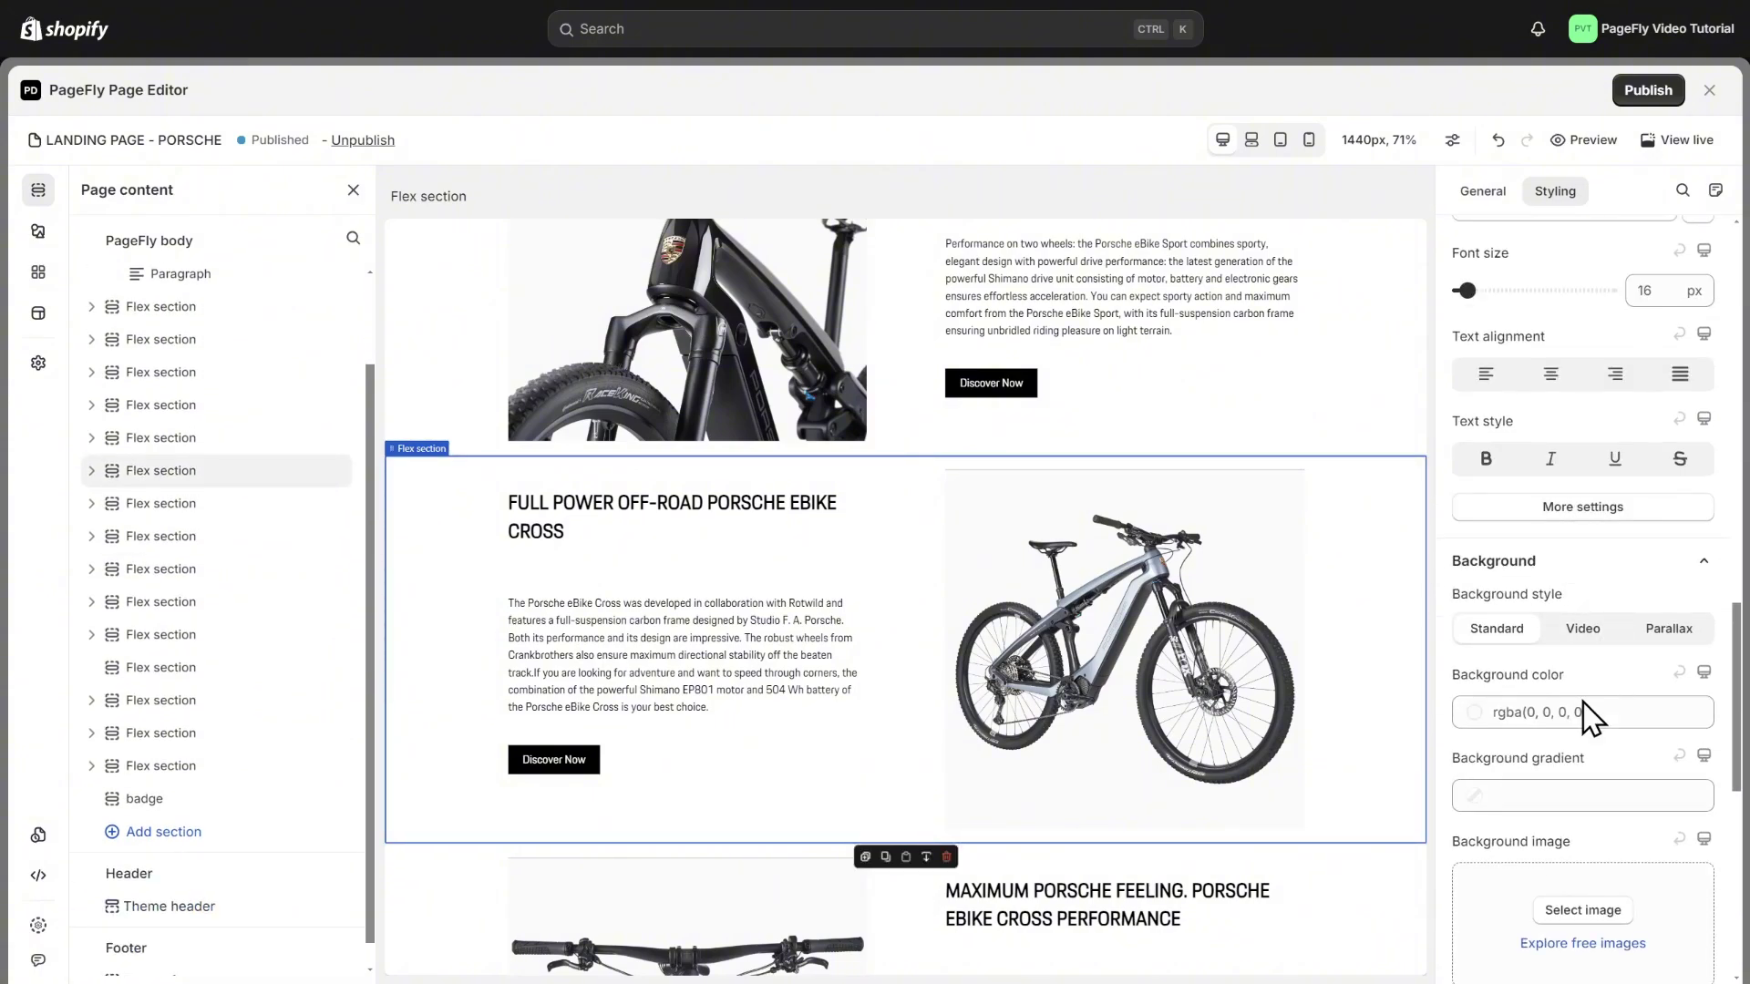
{"action": "left_click", "coordinate": [1585, 715]}
{"action": "left_click", "coordinate": [1595, 667]}
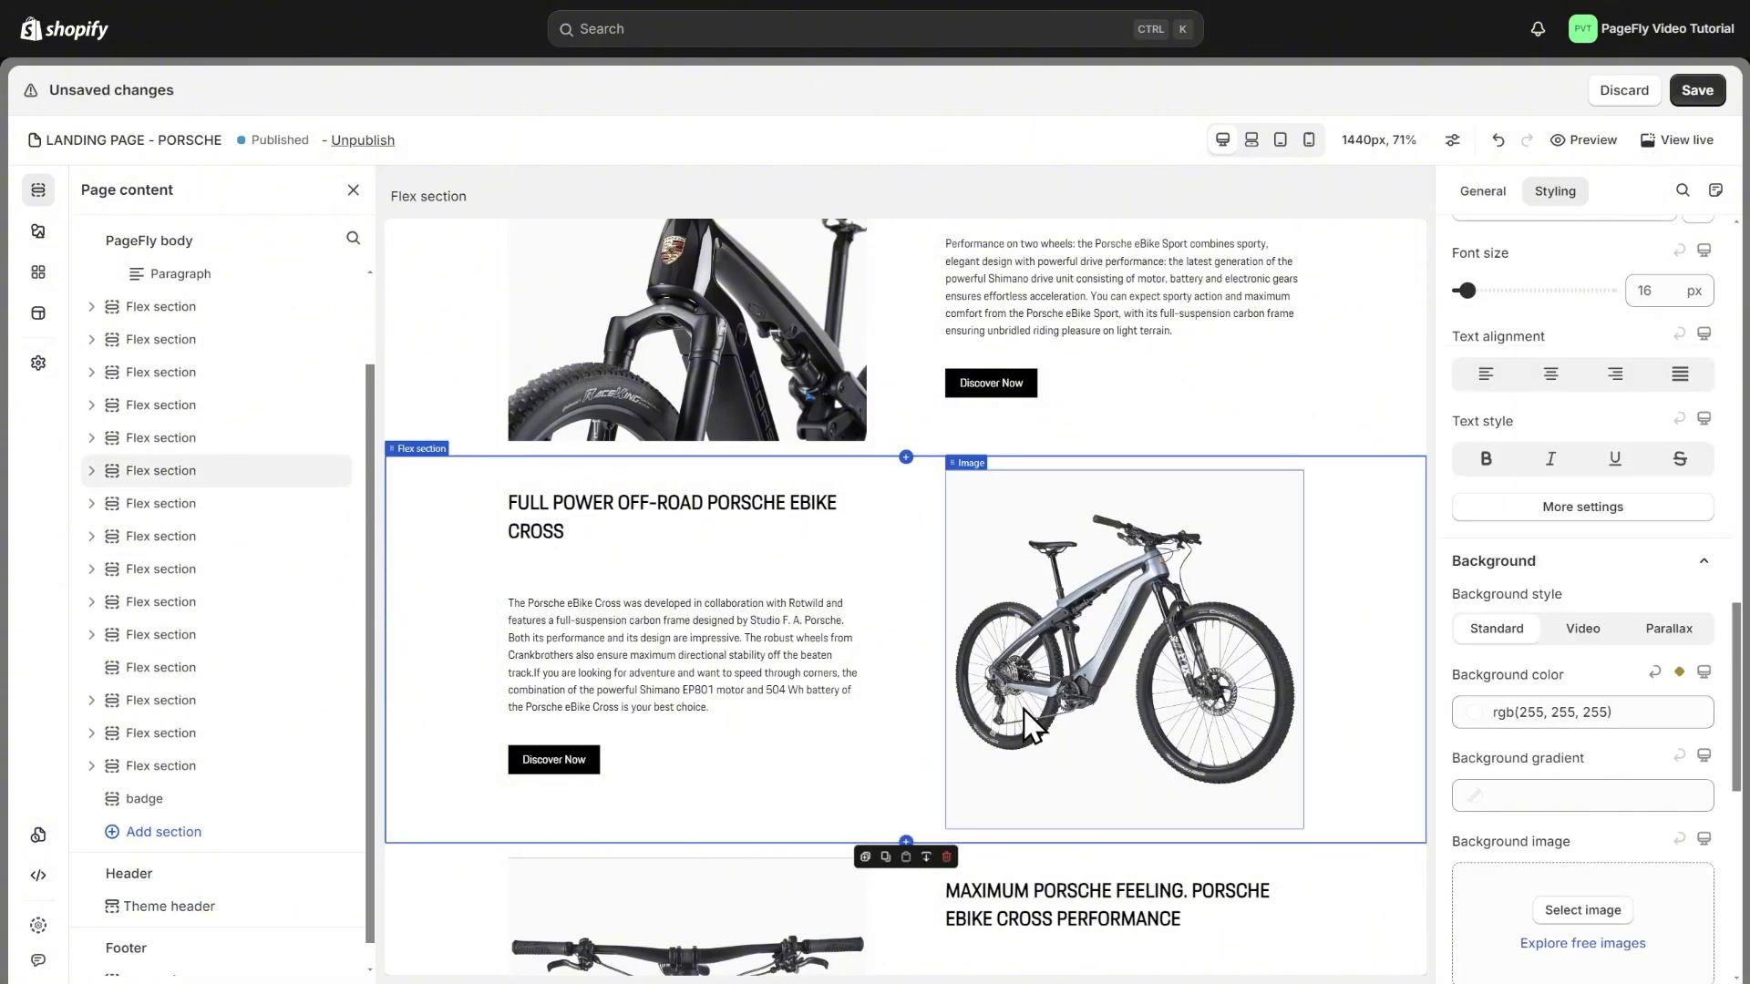
Check the eBike Cross paragraph and FULL POWER OFF-ROAD heading text colours, then publish.
{"action": "left_click", "coordinate": [726, 637]}
{"action": "left_click", "coordinate": [1579, 270]}
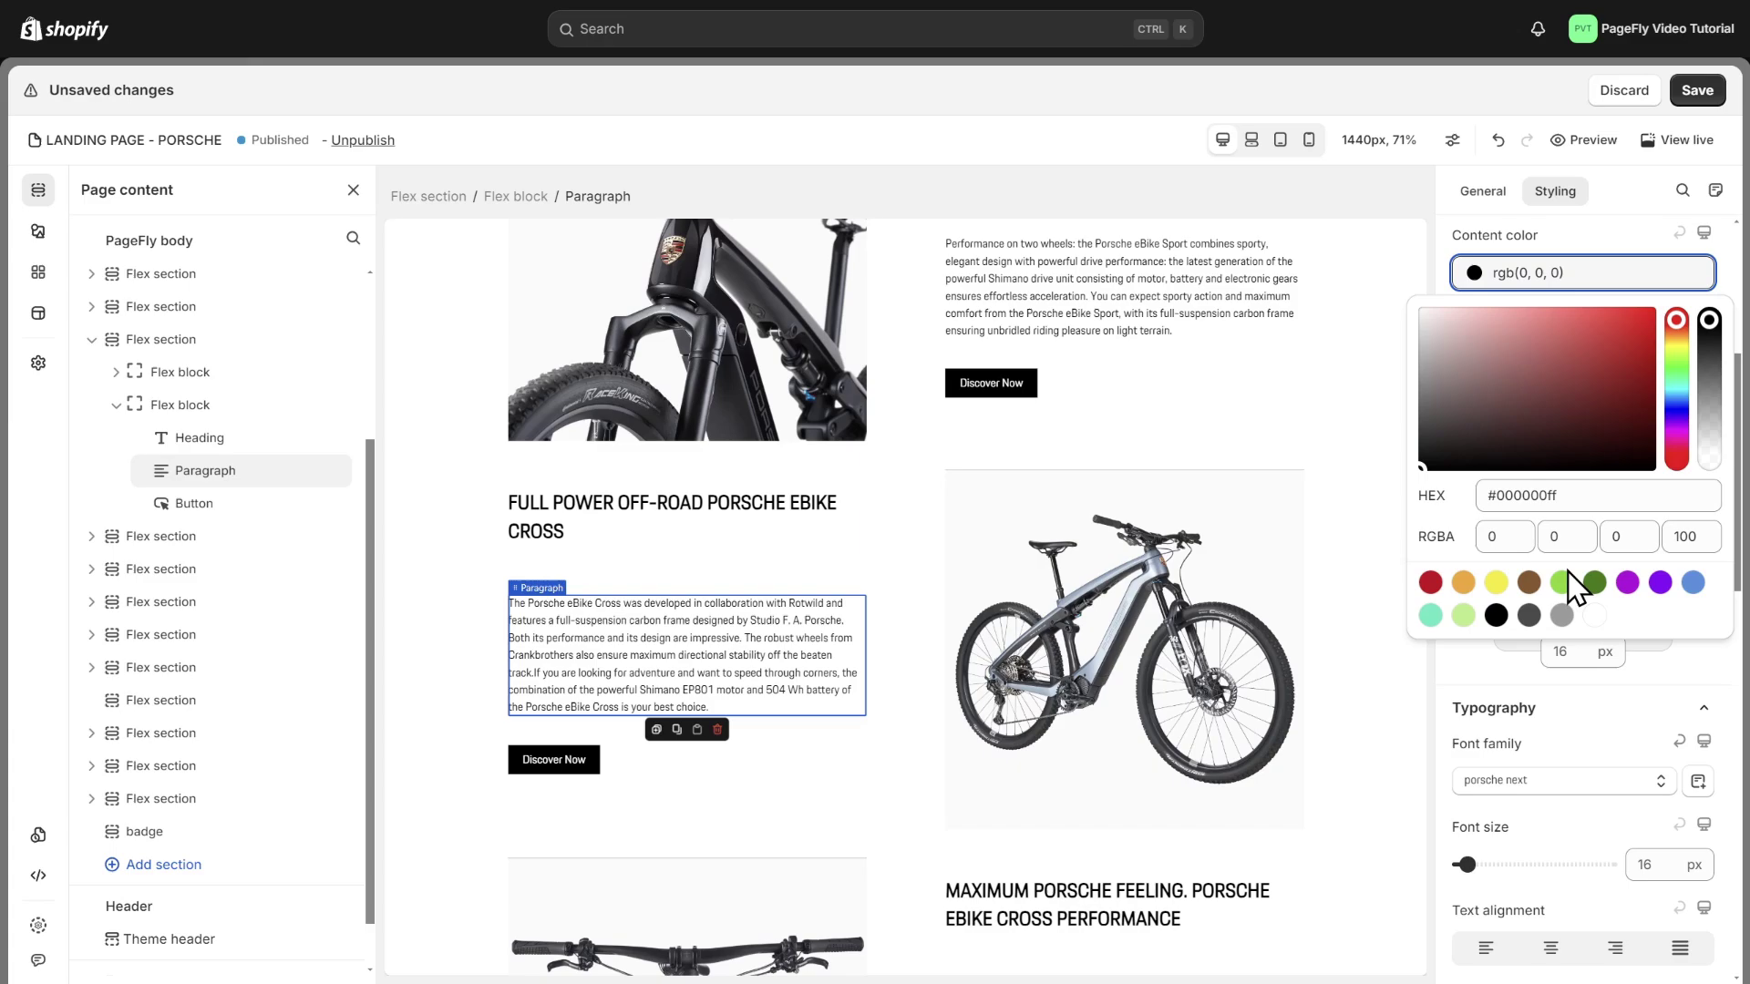
{"action": "left_click", "coordinate": [1697, 678]}
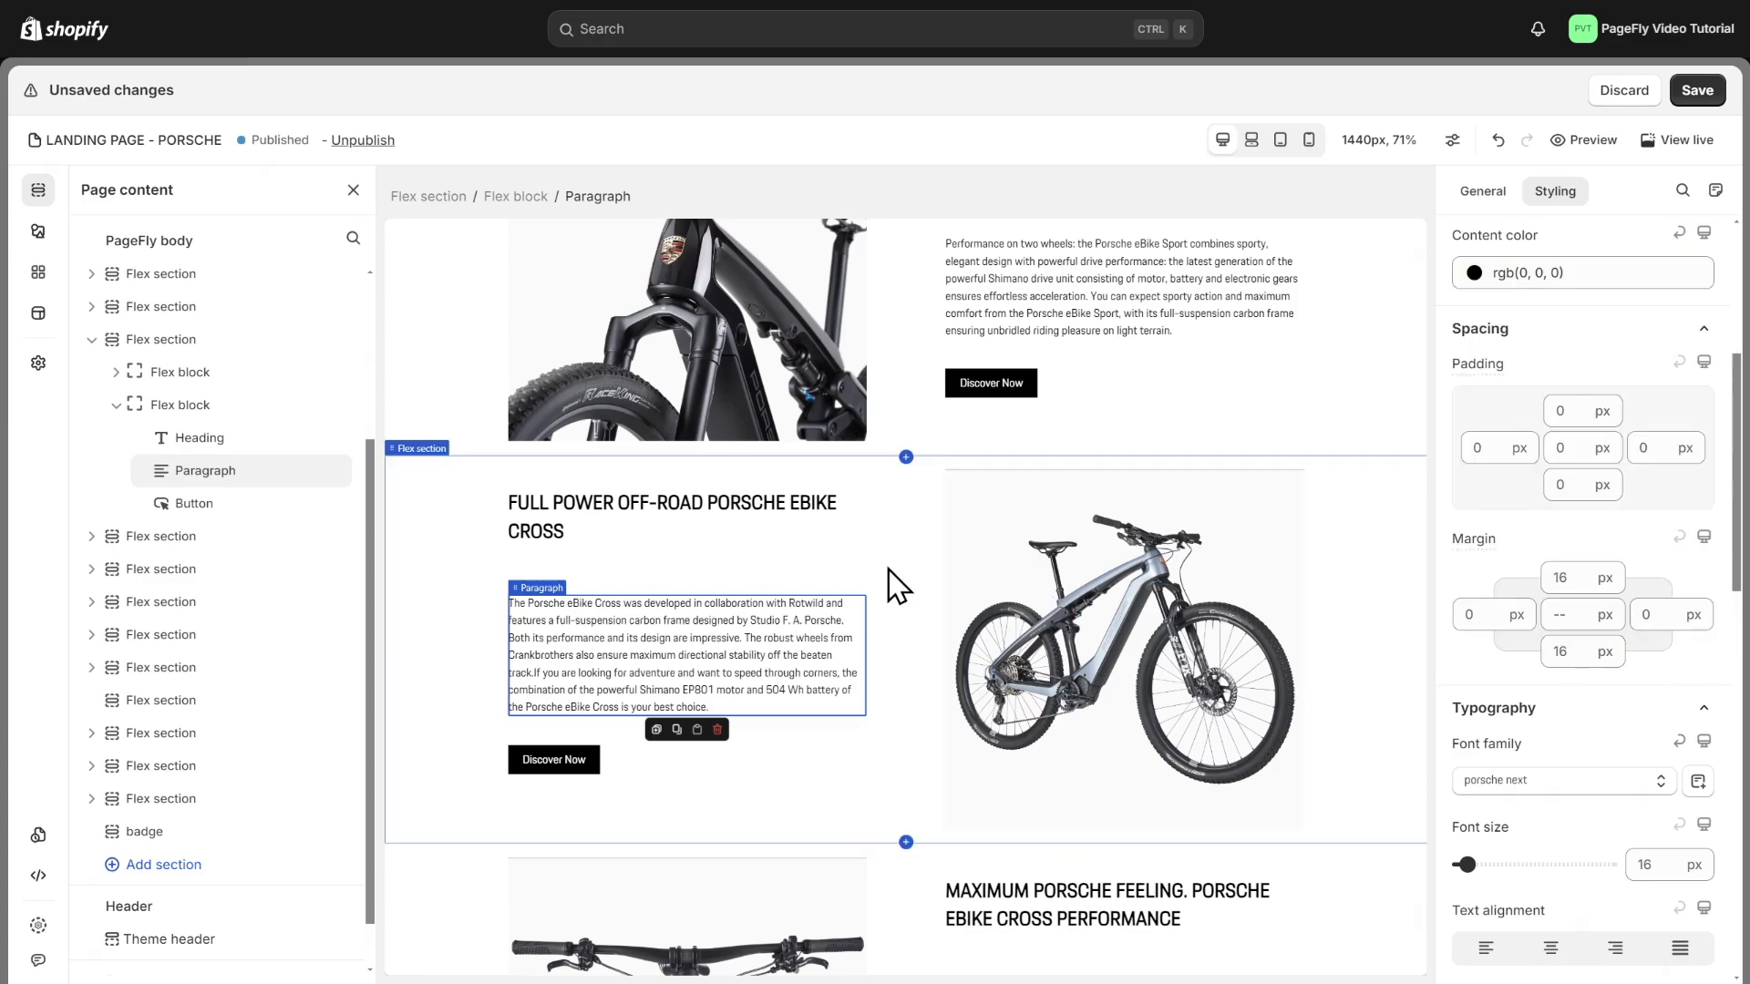
{"action": "left_click", "coordinate": [802, 544]}
{"action": "left_click", "coordinate": [1579, 748]}
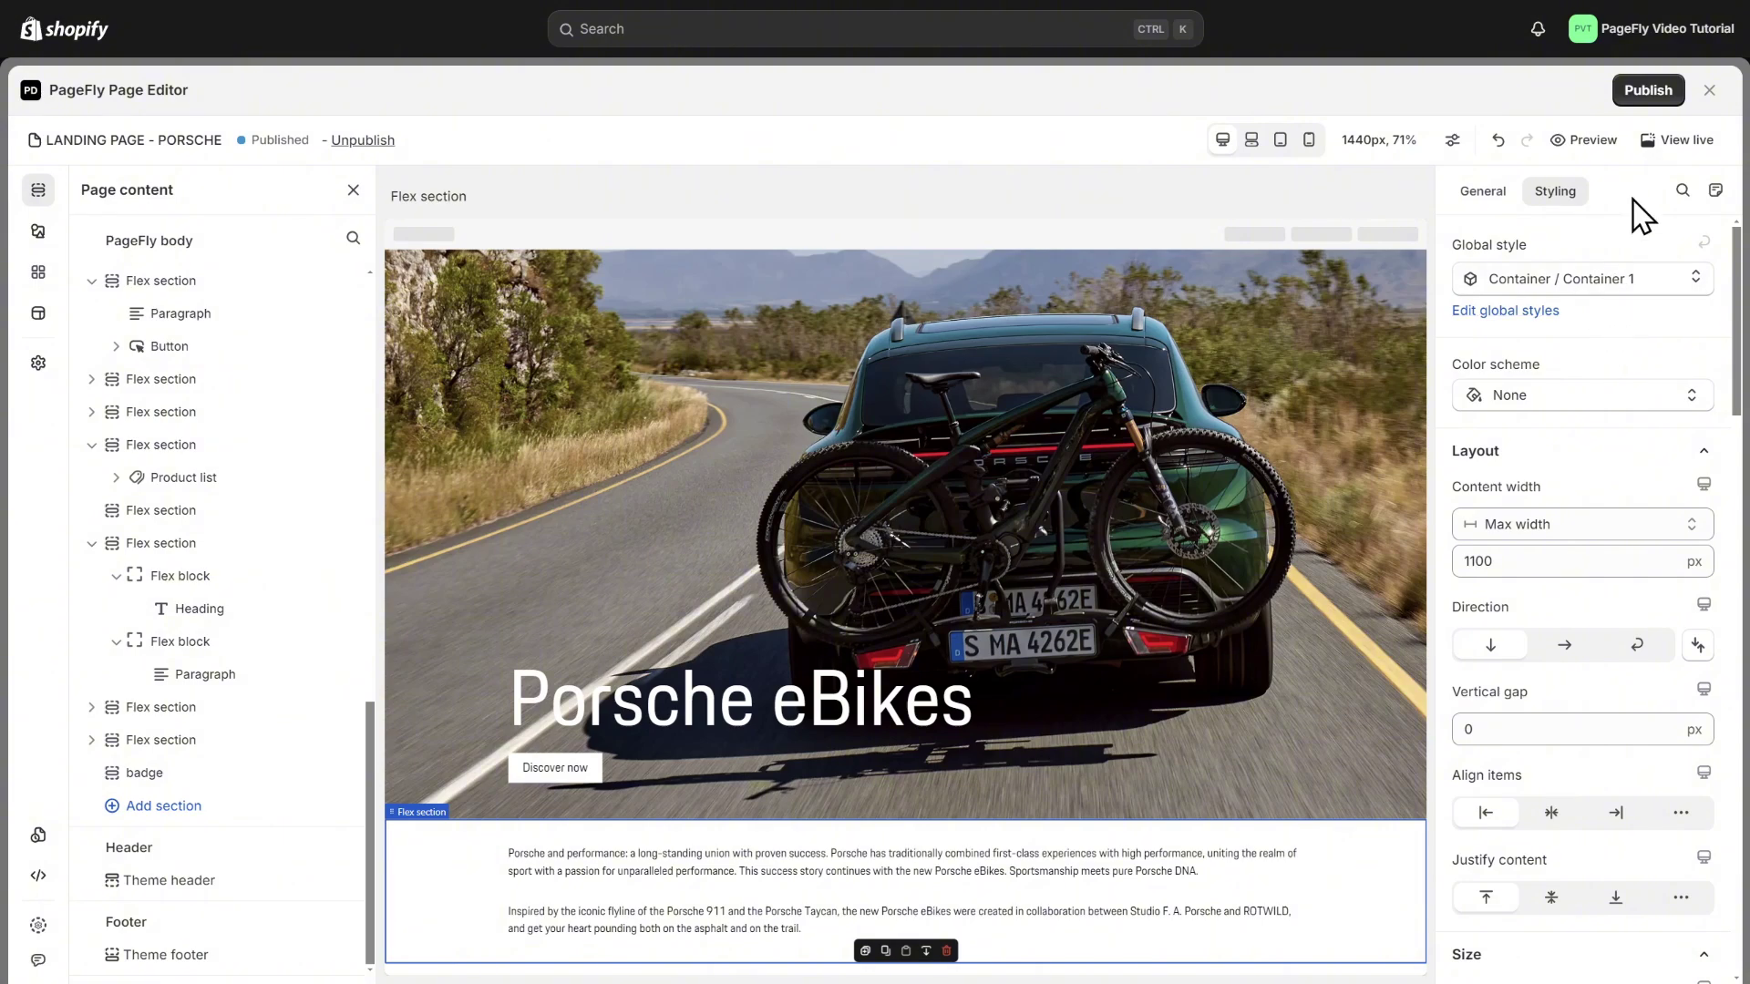
{"action": "left_click", "coordinate": [1648, 89]}
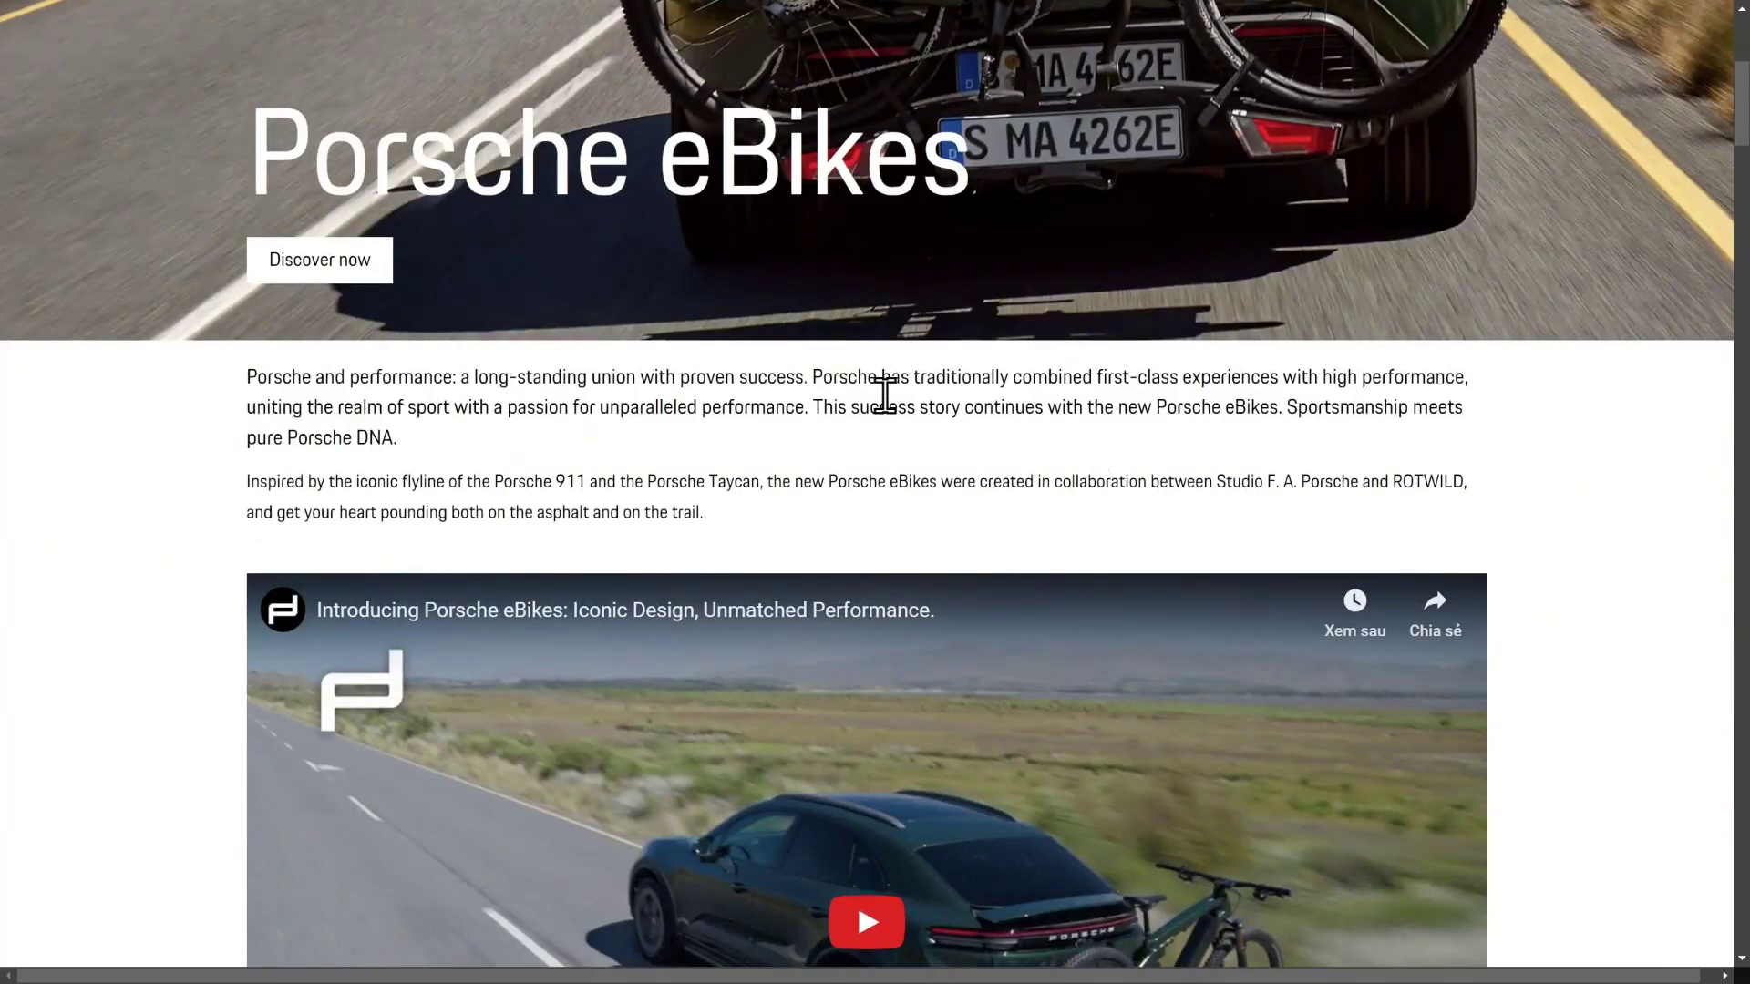
Scroll the live Porsche eBikes page down to the priced eBike product tiles.
{"action": "scroll", "coordinate": [884, 396], "scroll_direction": "down", "scroll_amount": 20}
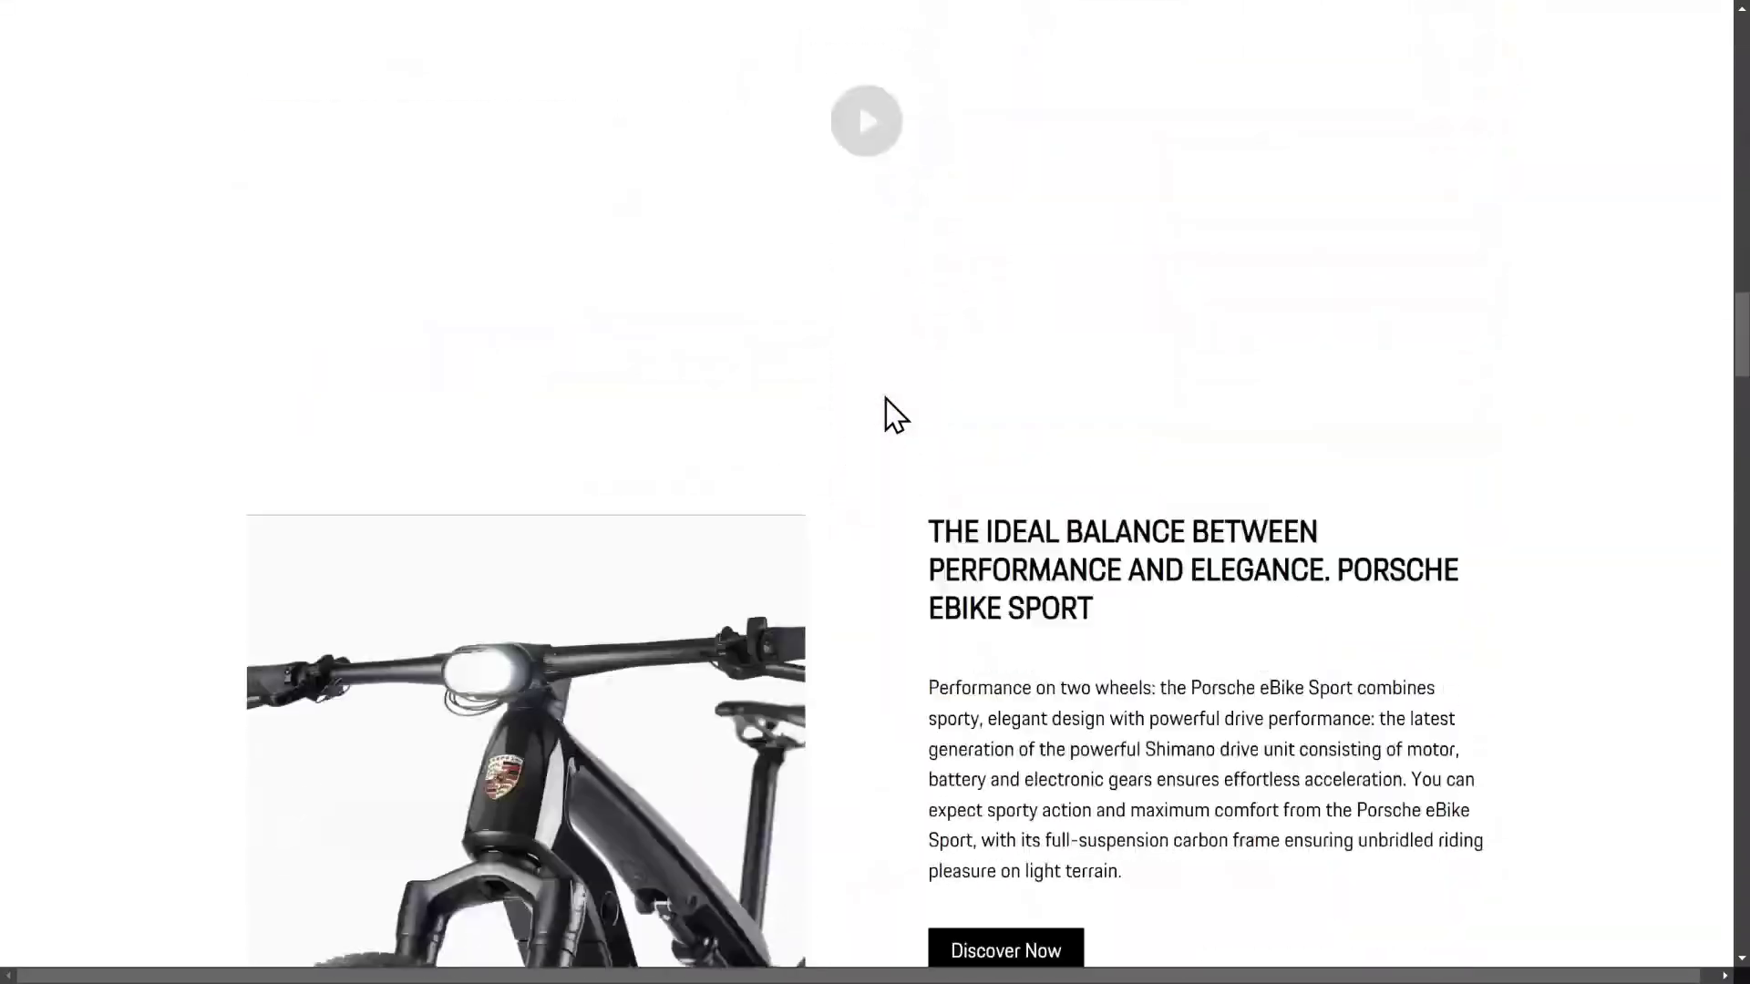
{"action": "scroll", "coordinate": [889, 412], "scroll_direction": "down", "scroll_amount": 20}
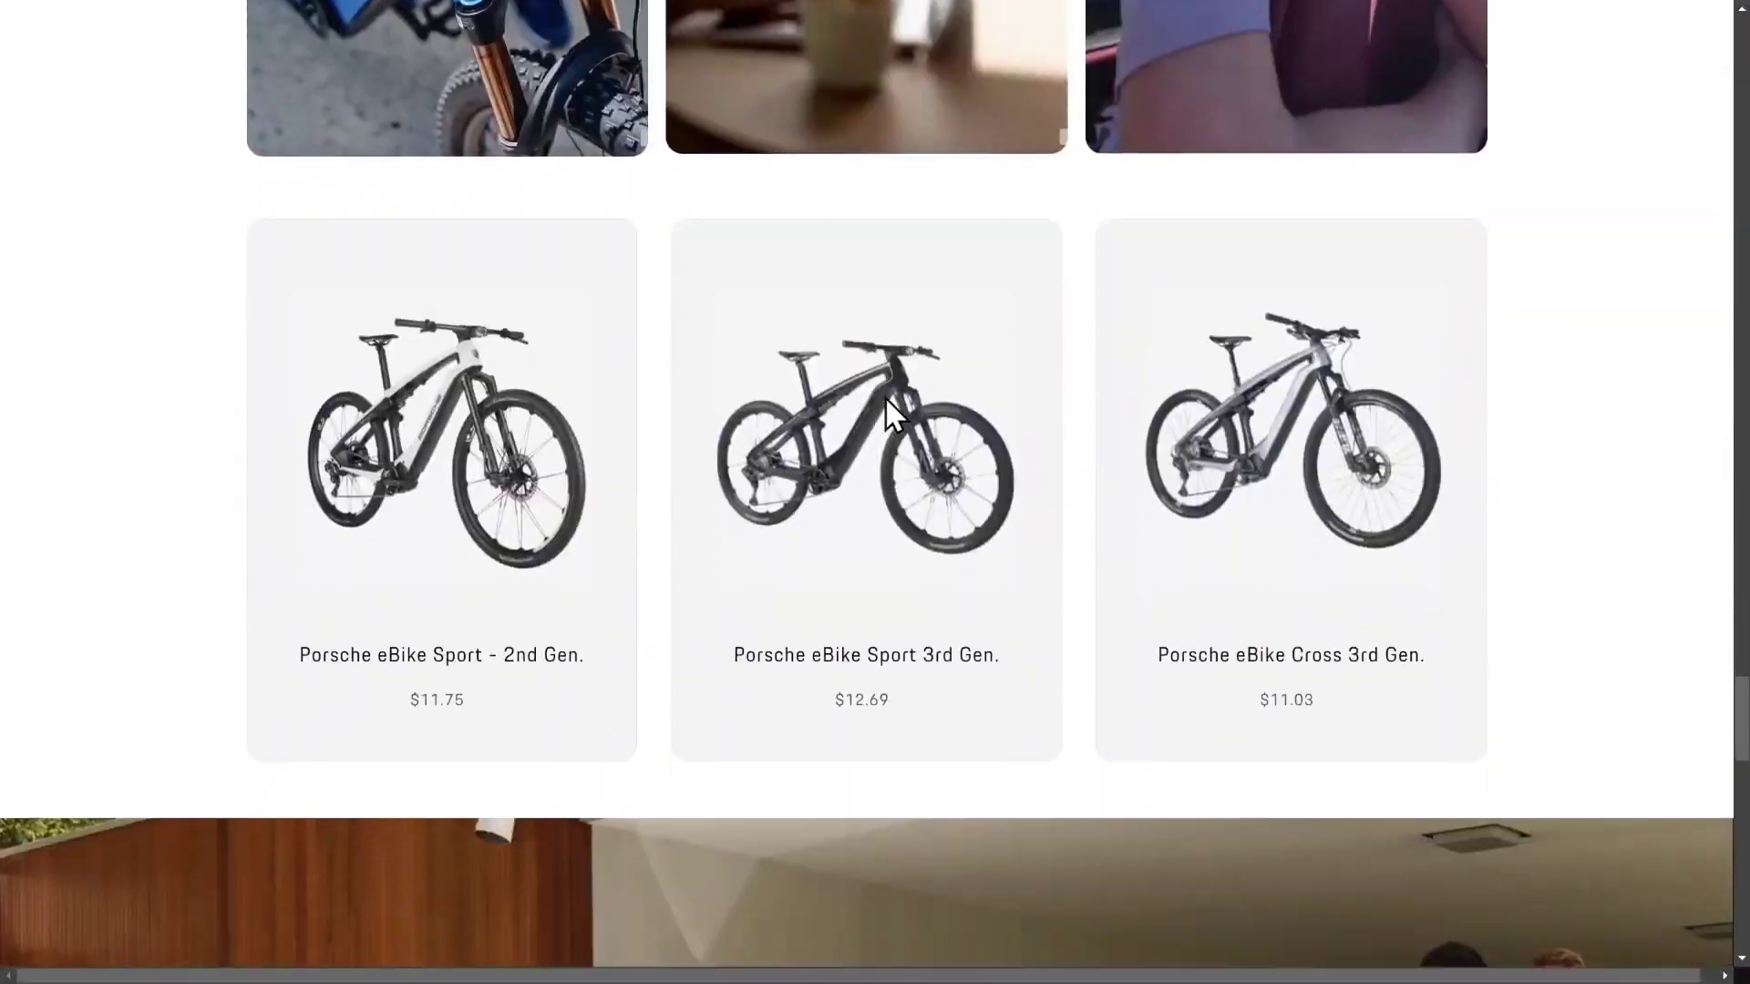
{"action": "scroll", "coordinate": [888, 412], "scroll_direction": "down", "scroll_amount": 8}
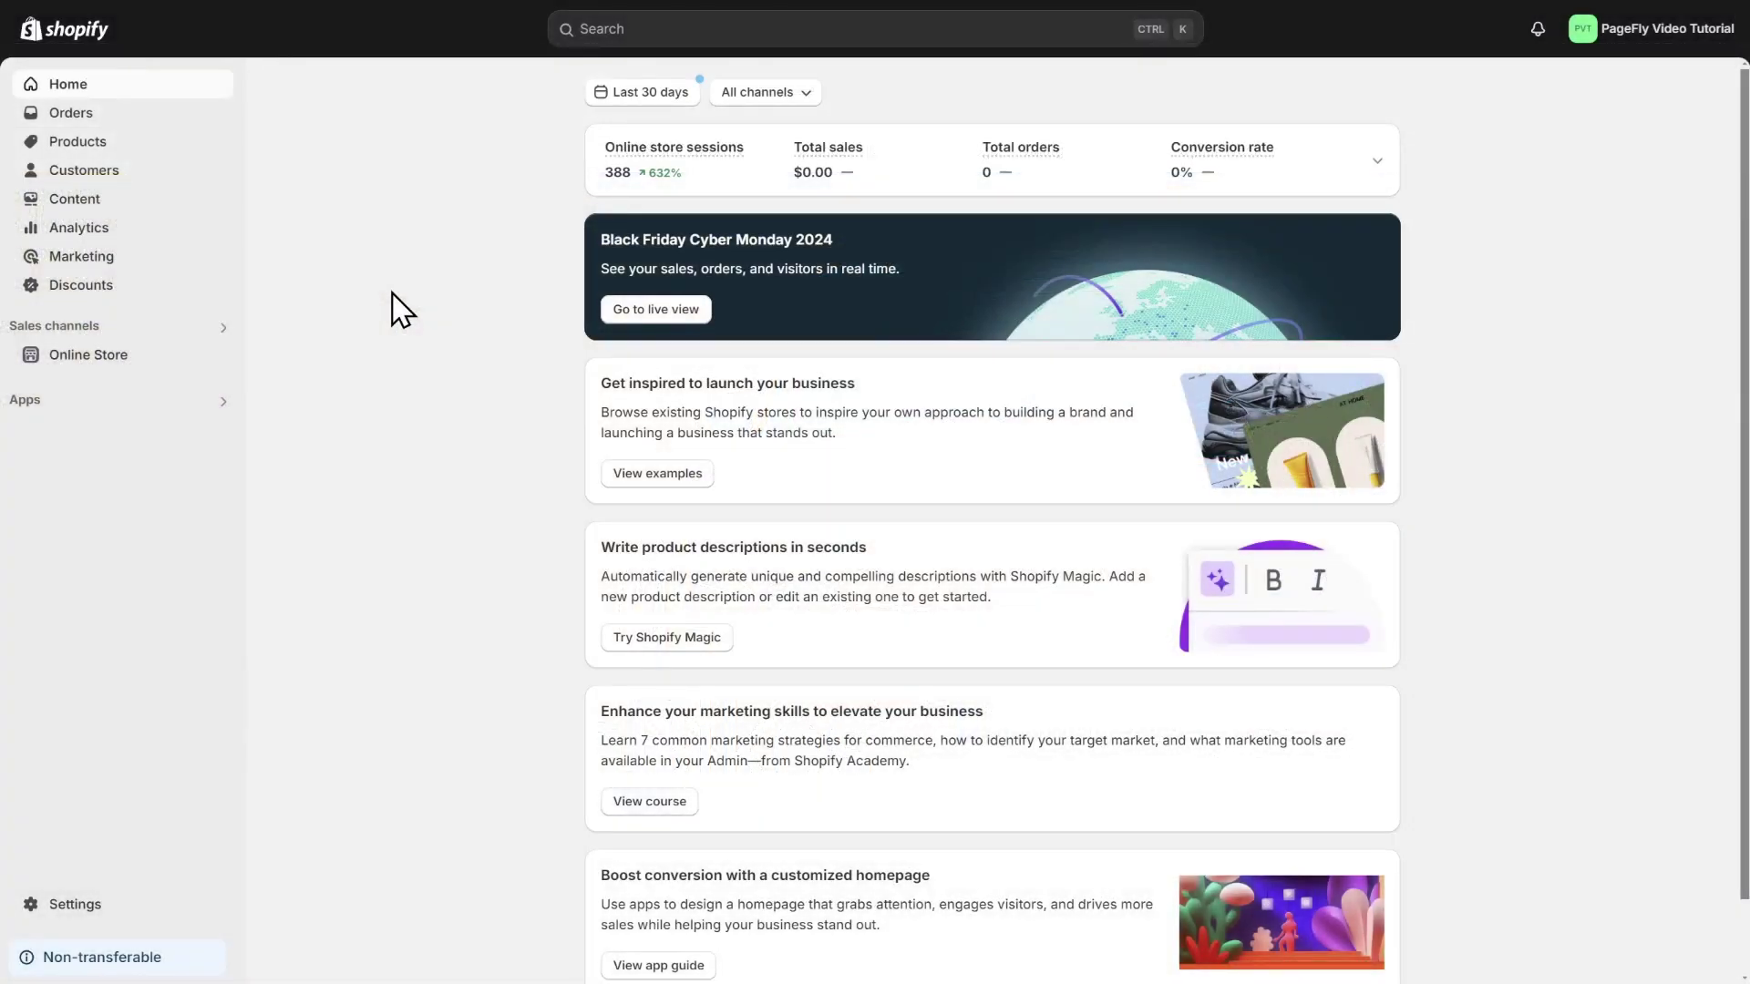
Add a 'Landing Page' Main menu item linking to the pasted Porsche page URL, and save the menu.
{"action": "left_click", "coordinate": [87, 355]}
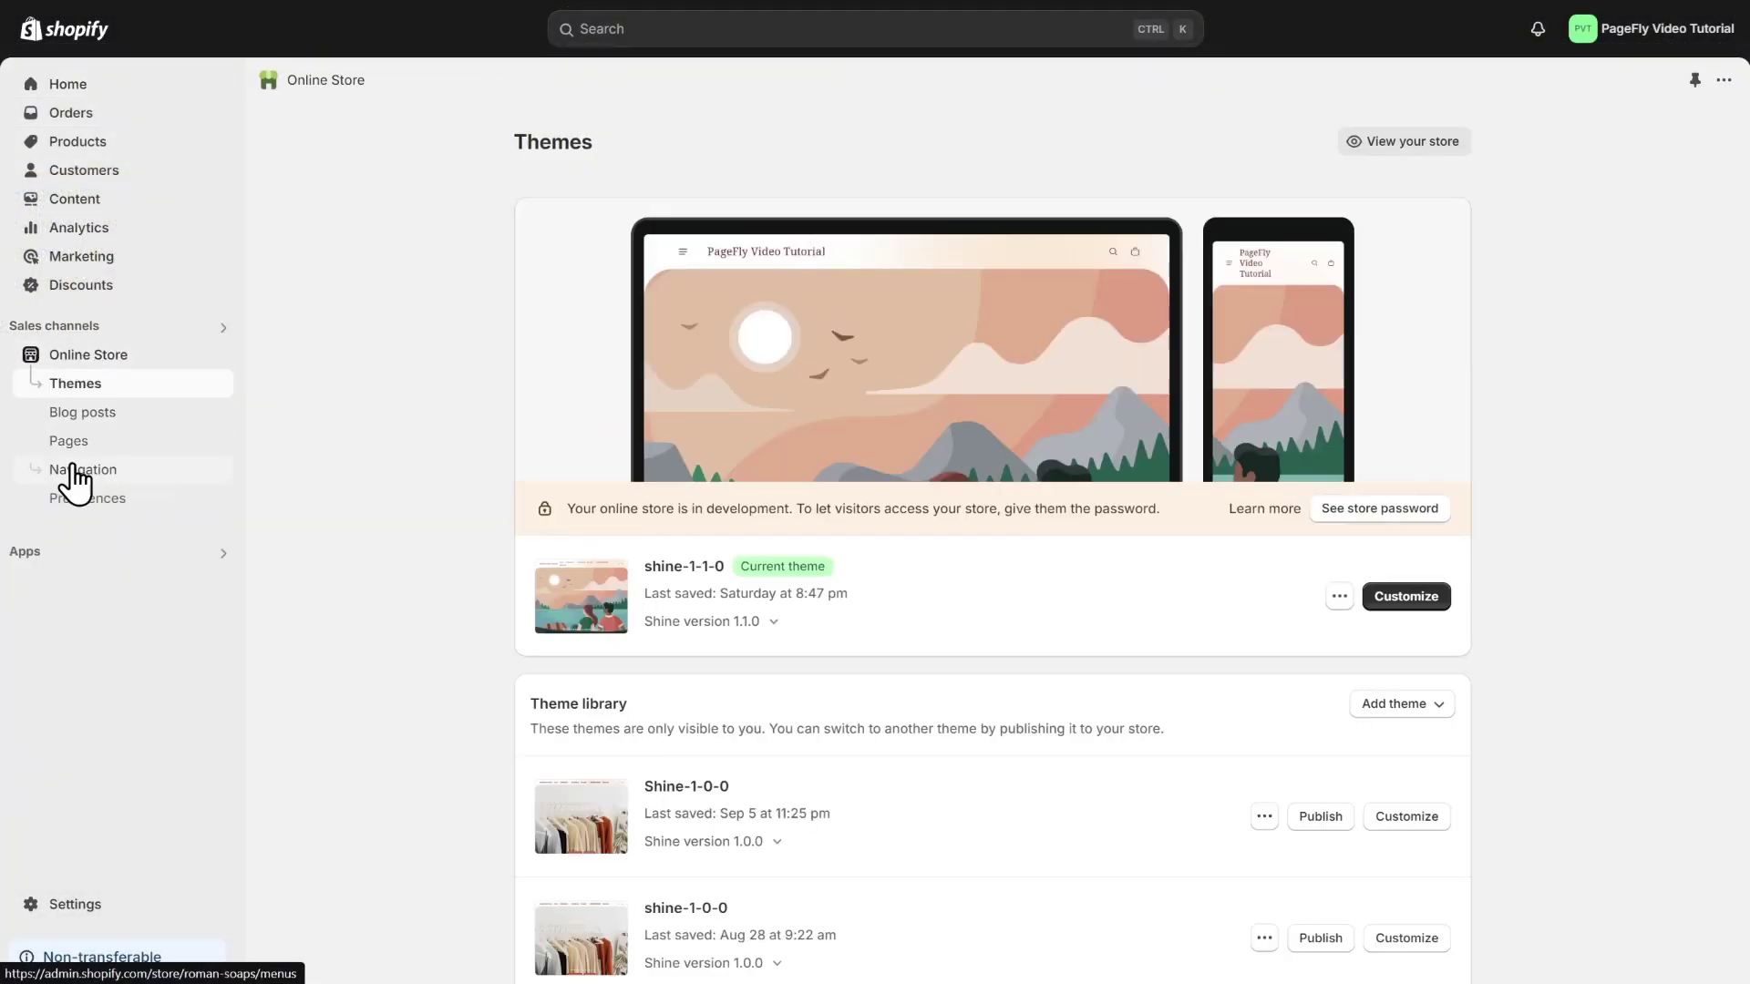
{"action": "left_click", "coordinate": [104, 475]}
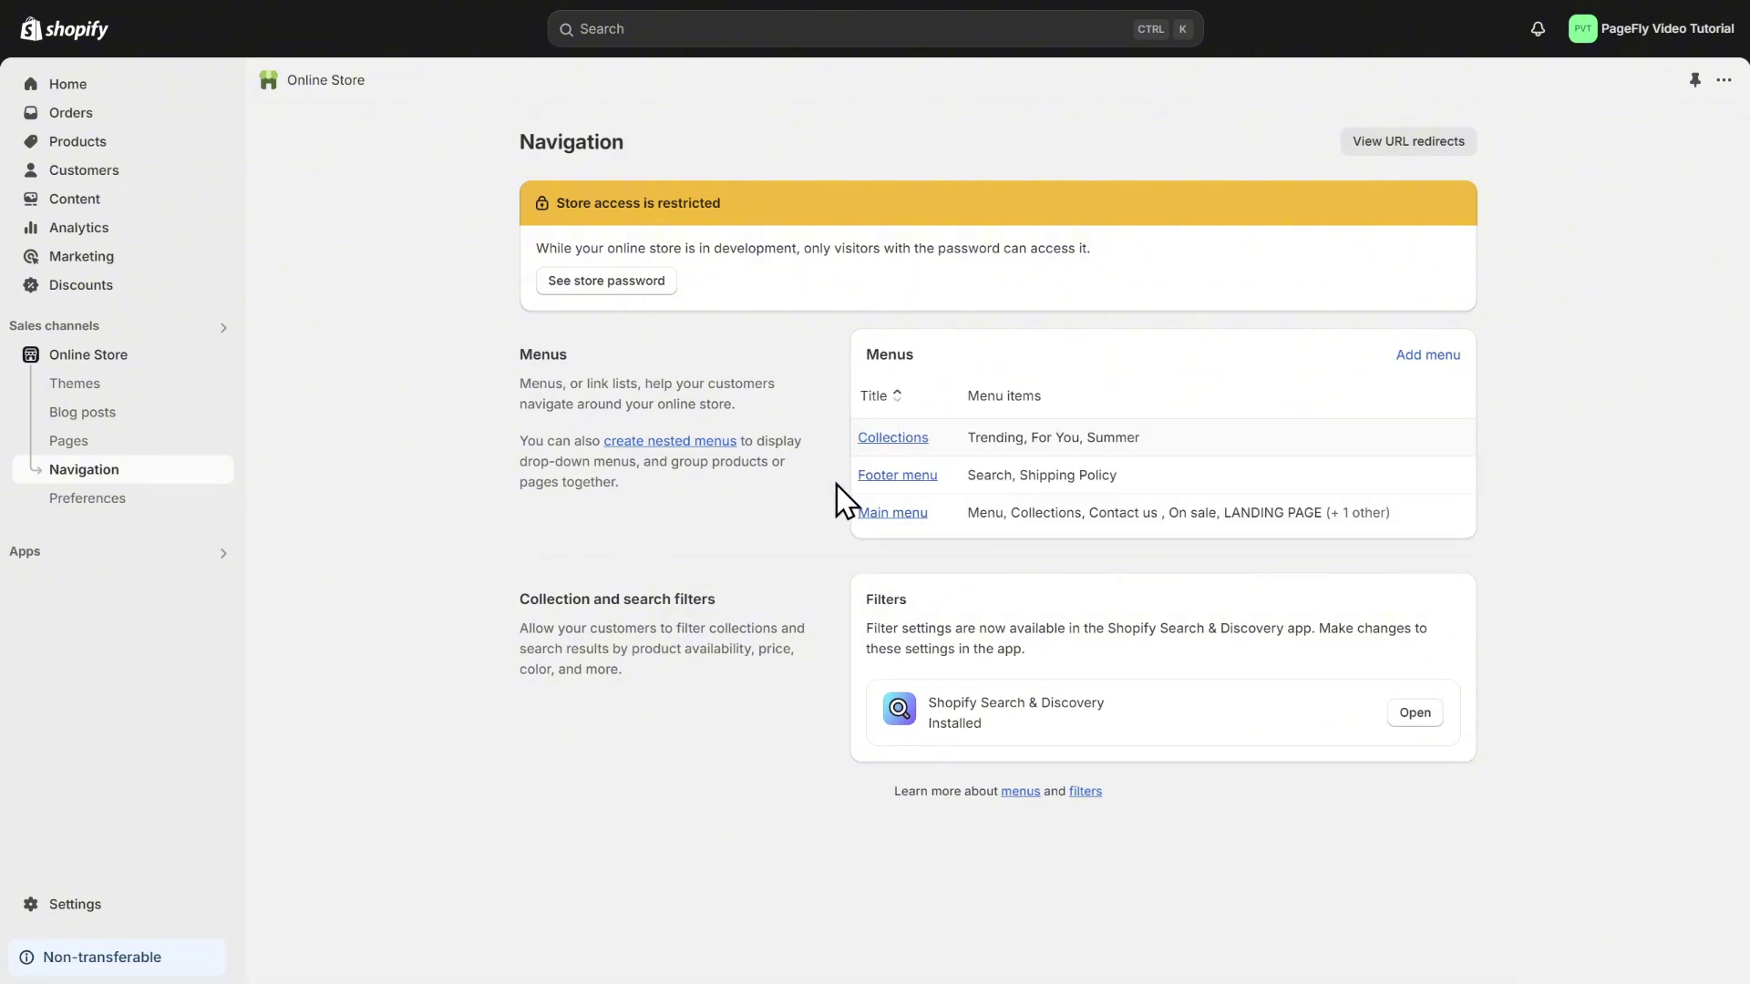
{"action": "left_click", "coordinate": [895, 516]}
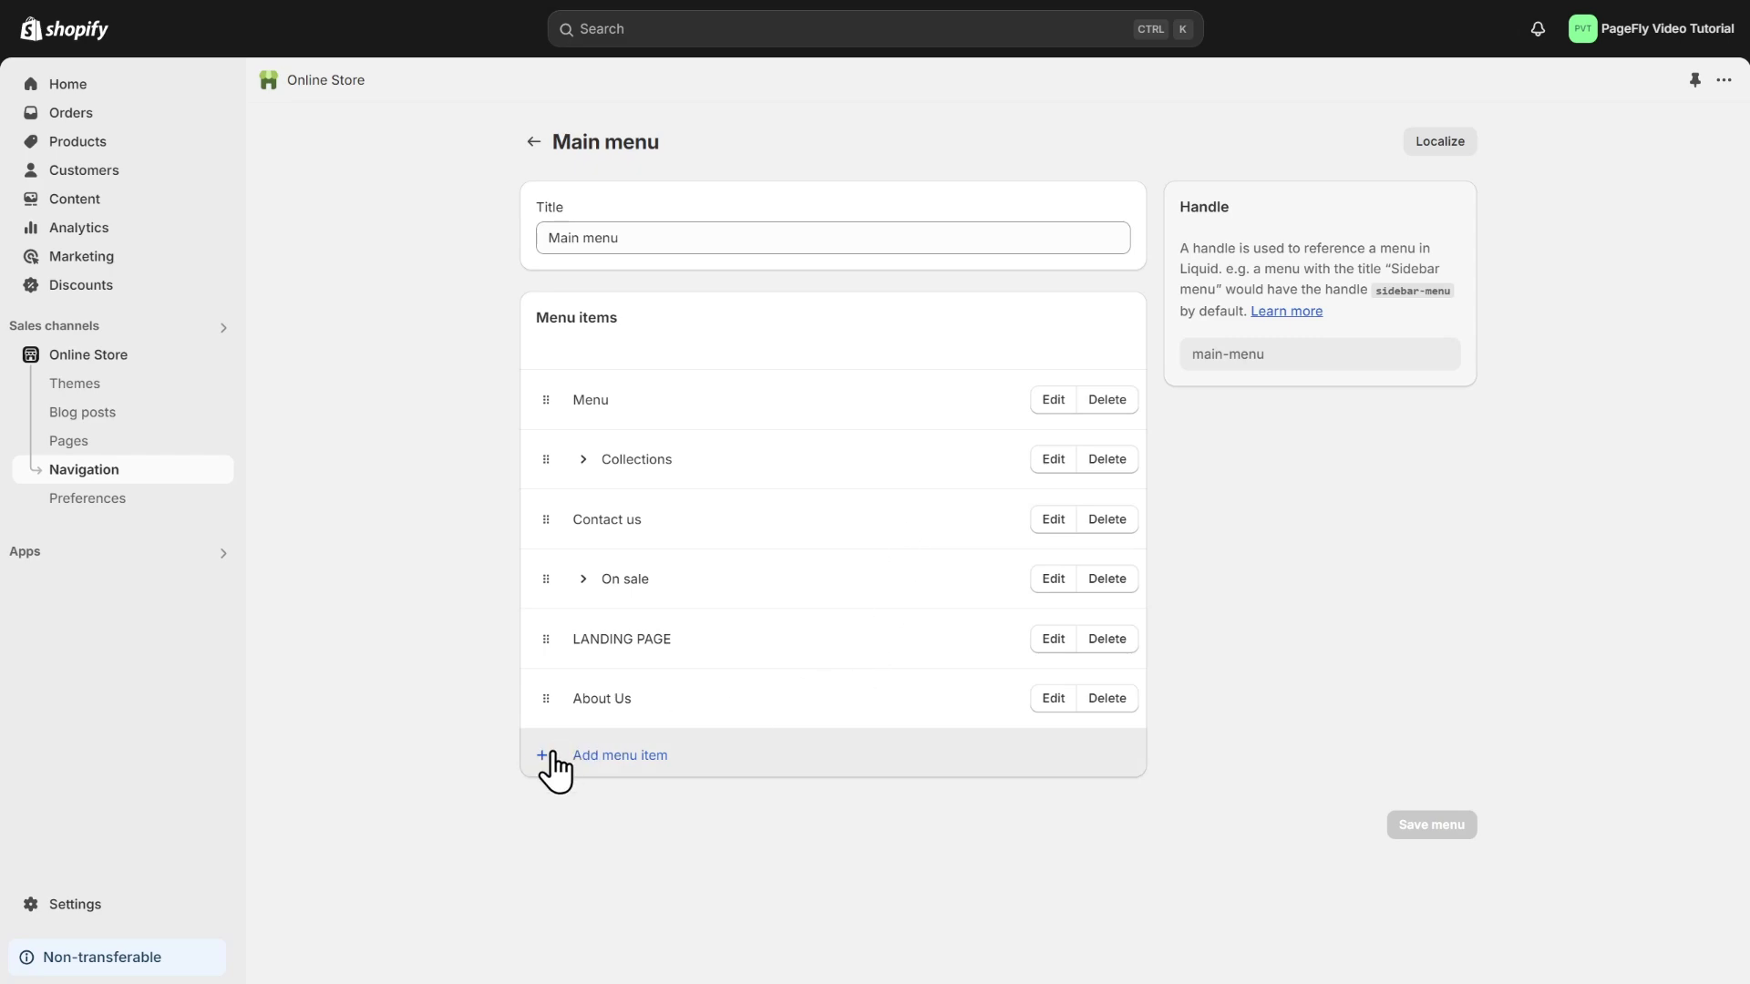
{"action": "left_click", "coordinate": [574, 765]}
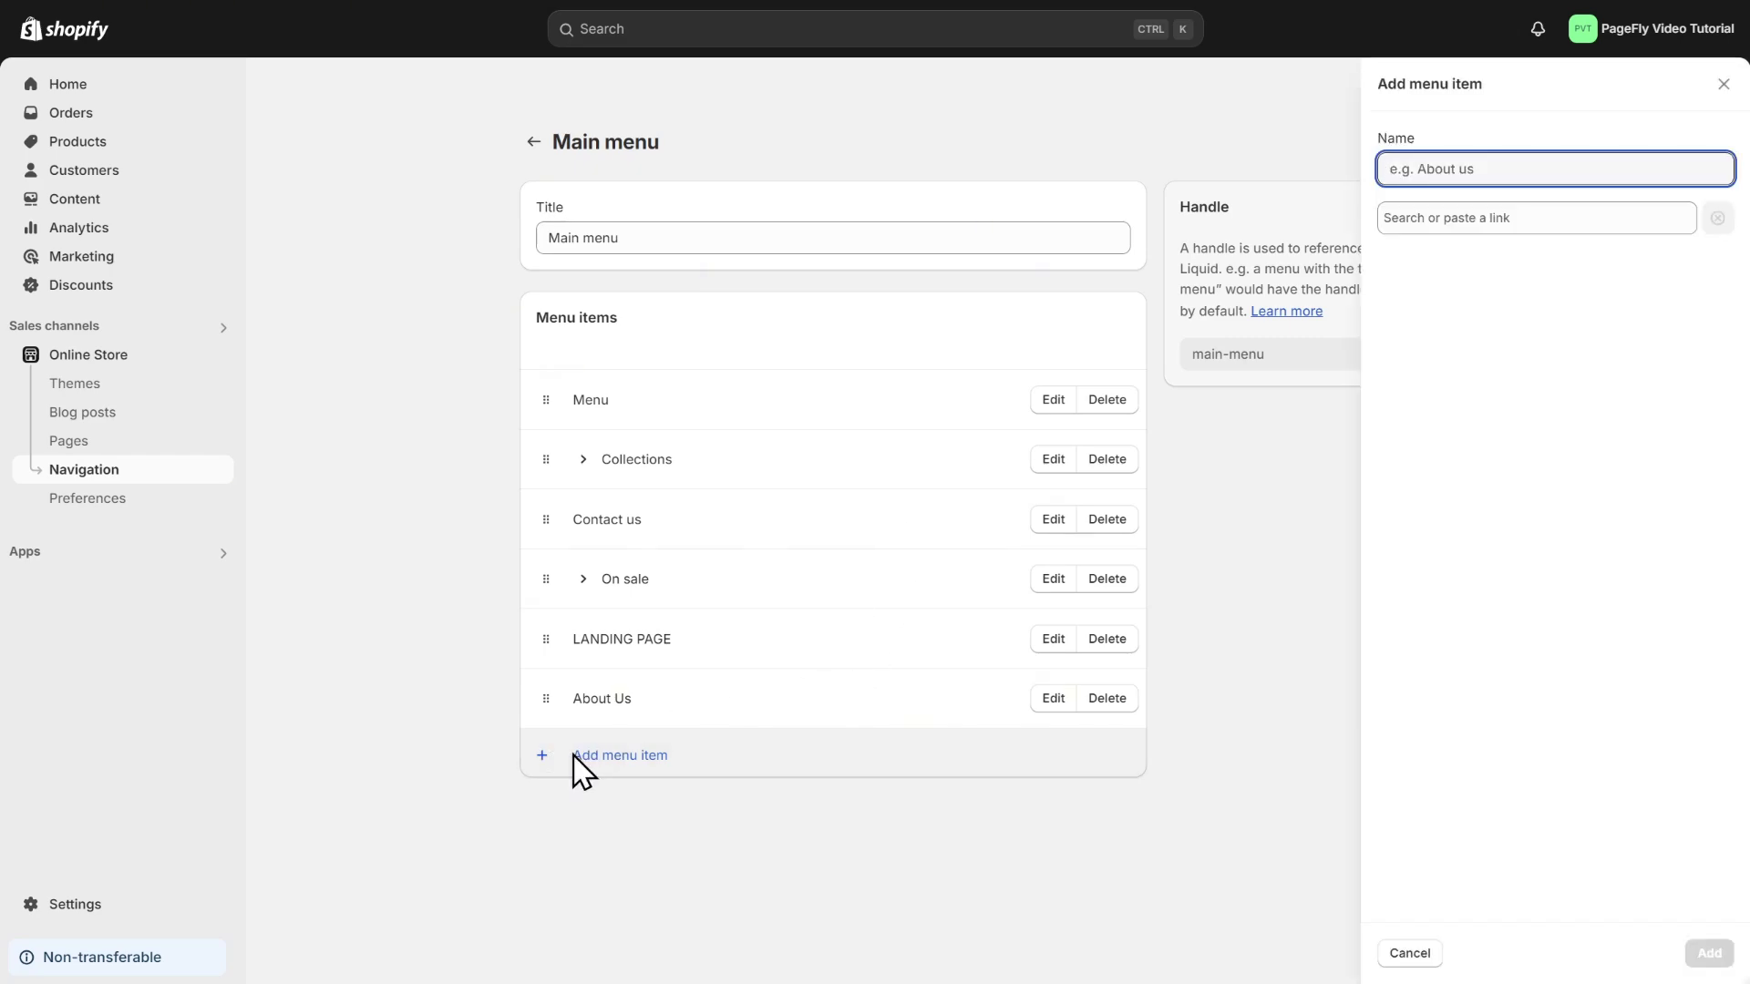
{"action": "type", "text": "Landing Page"}
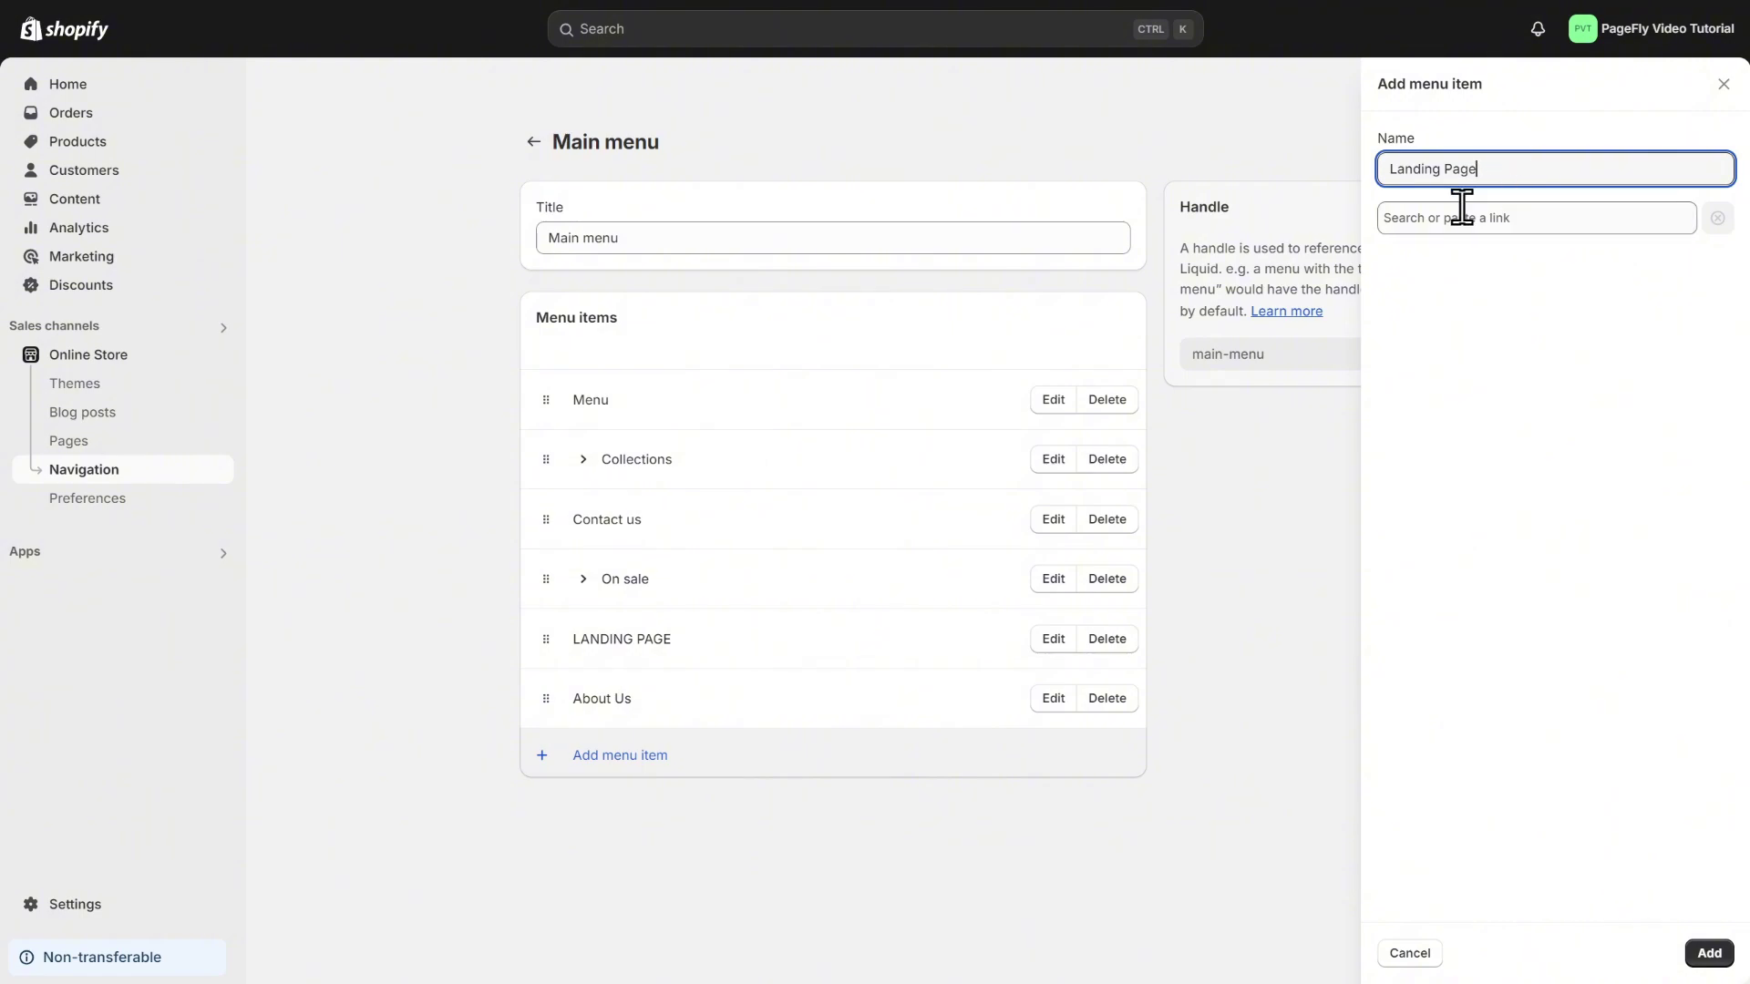
{"action": "left_click", "coordinate": [1483, 217]}
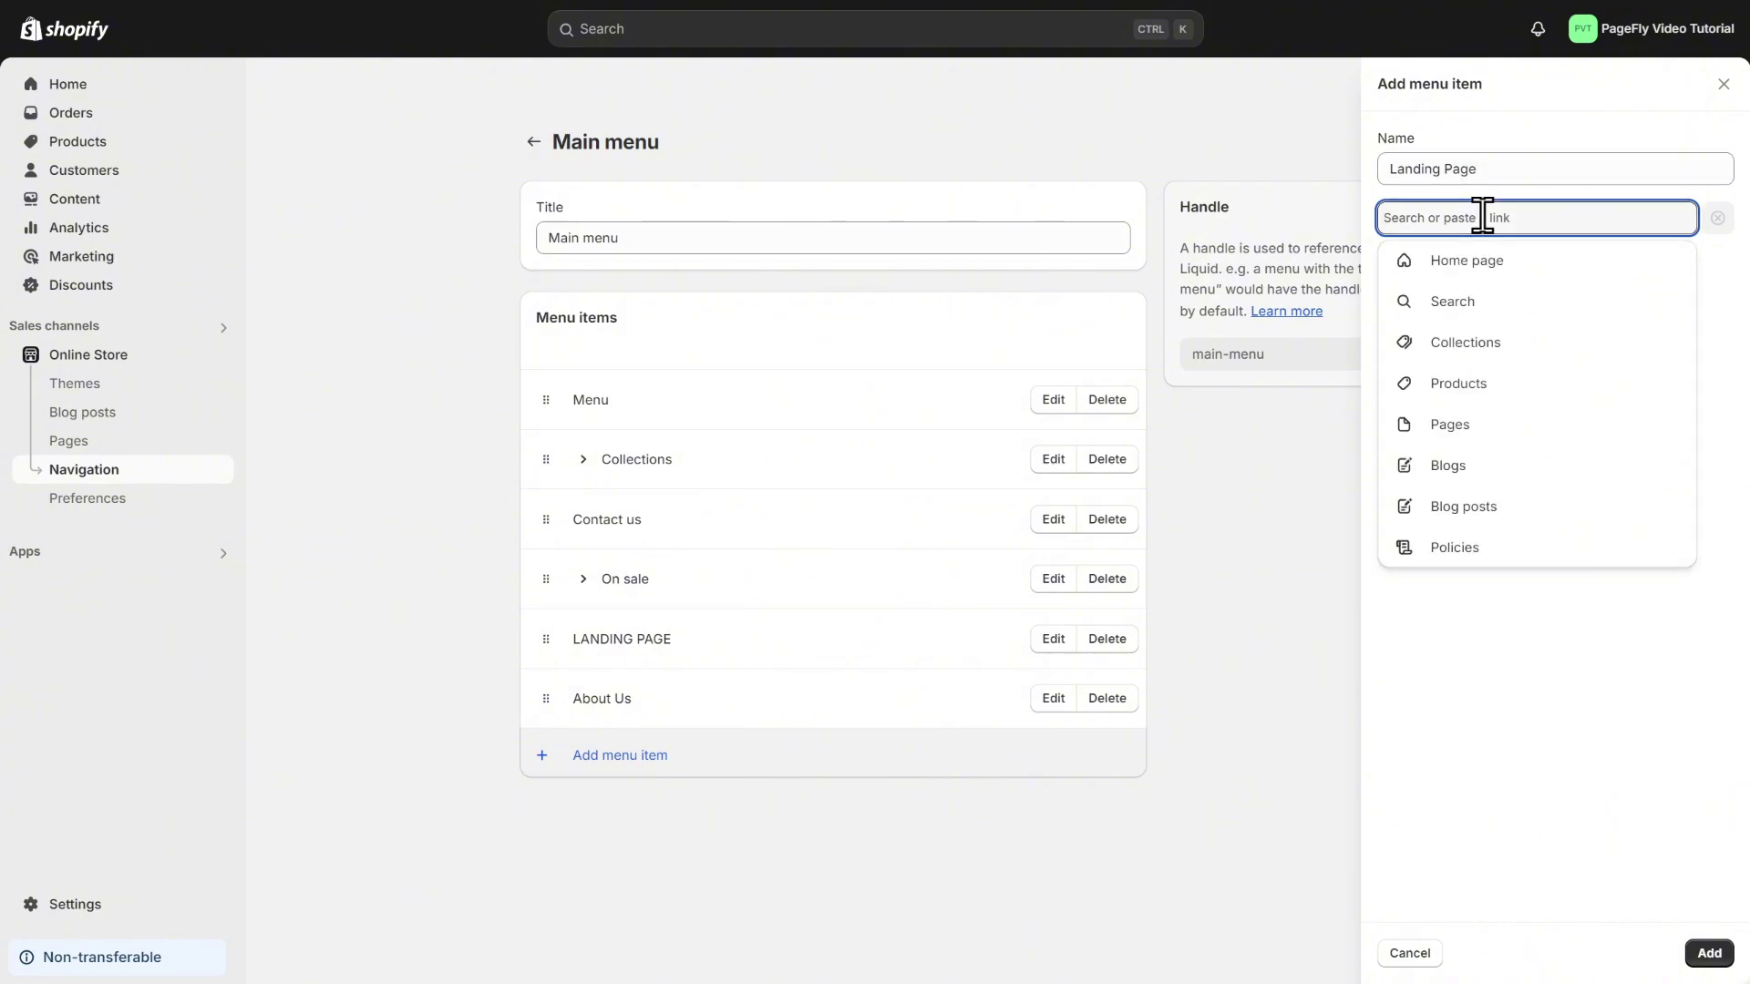
{"action": "key", "text": "ctrl+v"}
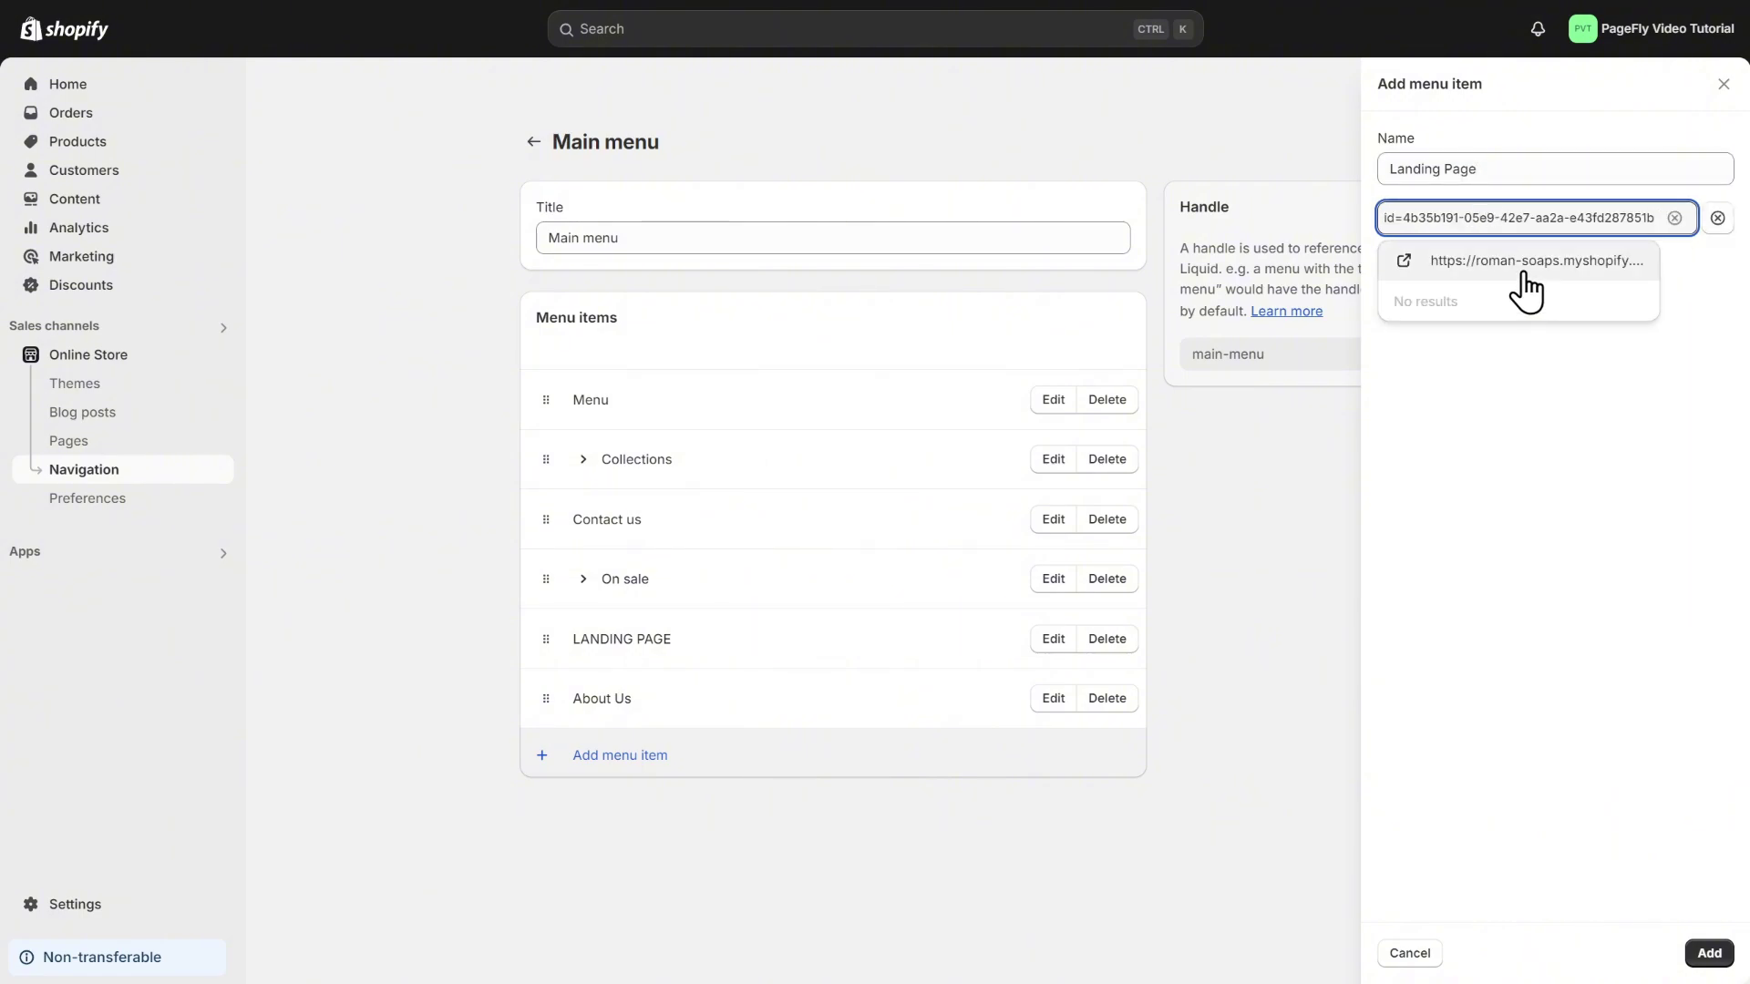
{"action": "left_click", "coordinate": [1520, 270]}
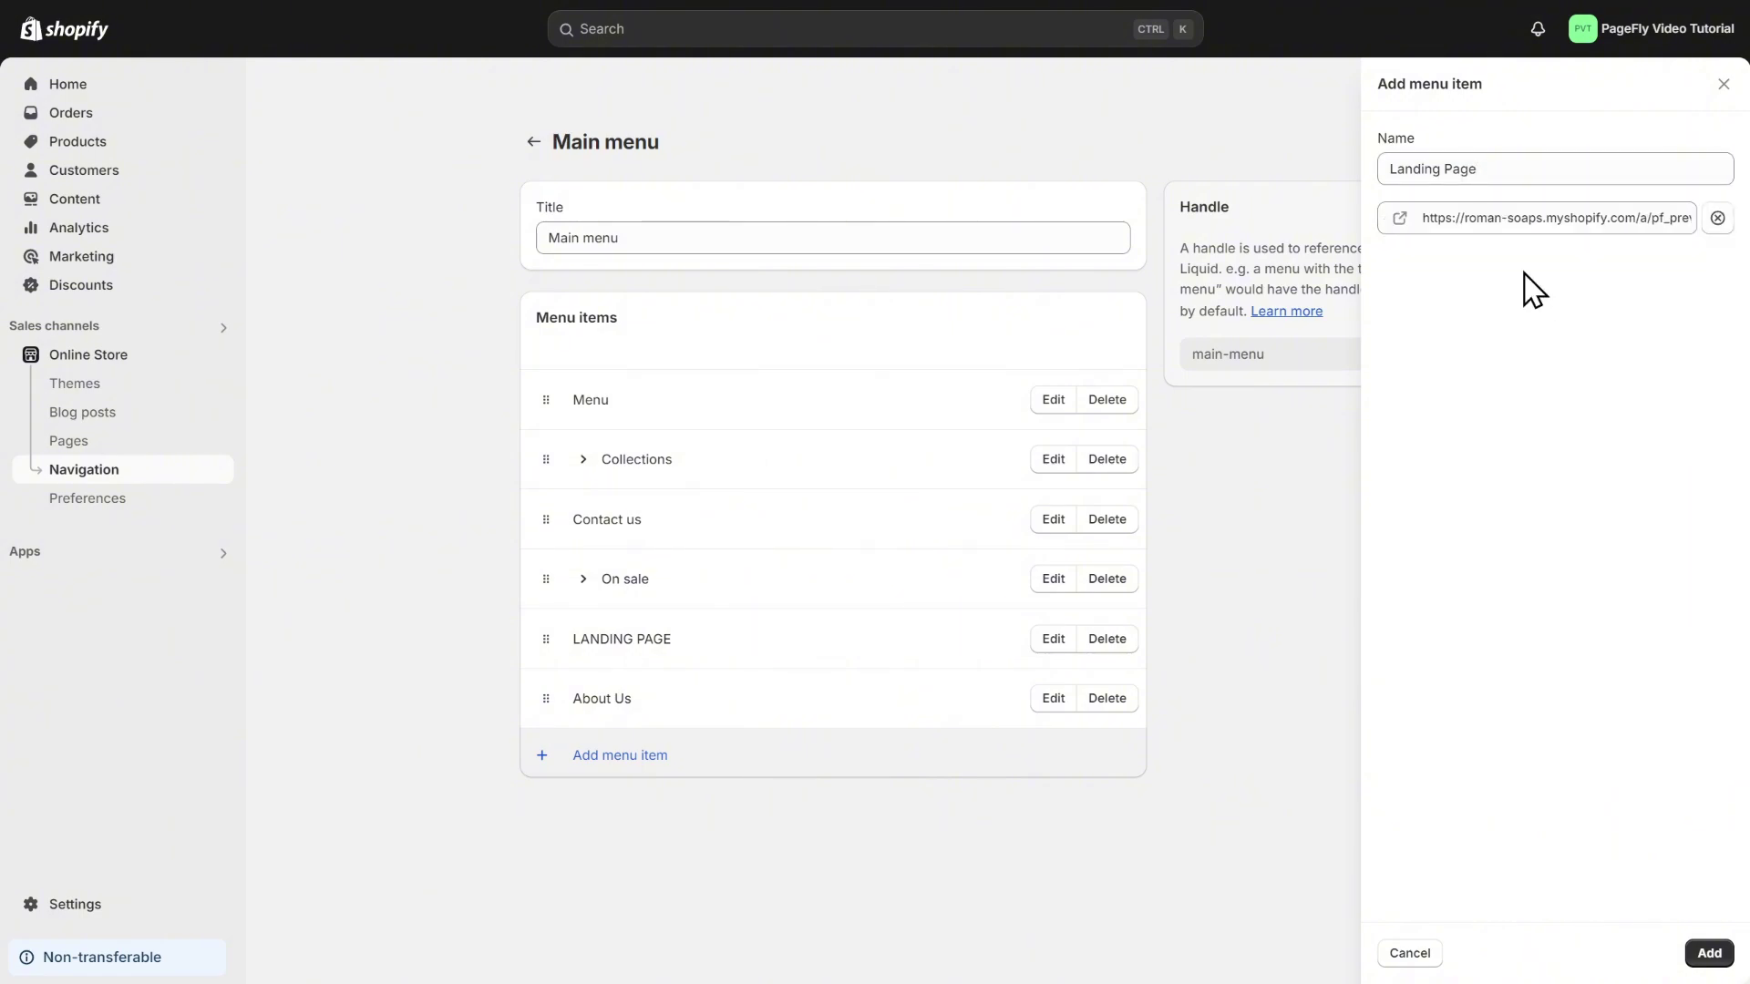
{"action": "left_click", "coordinate": [1708, 953]}
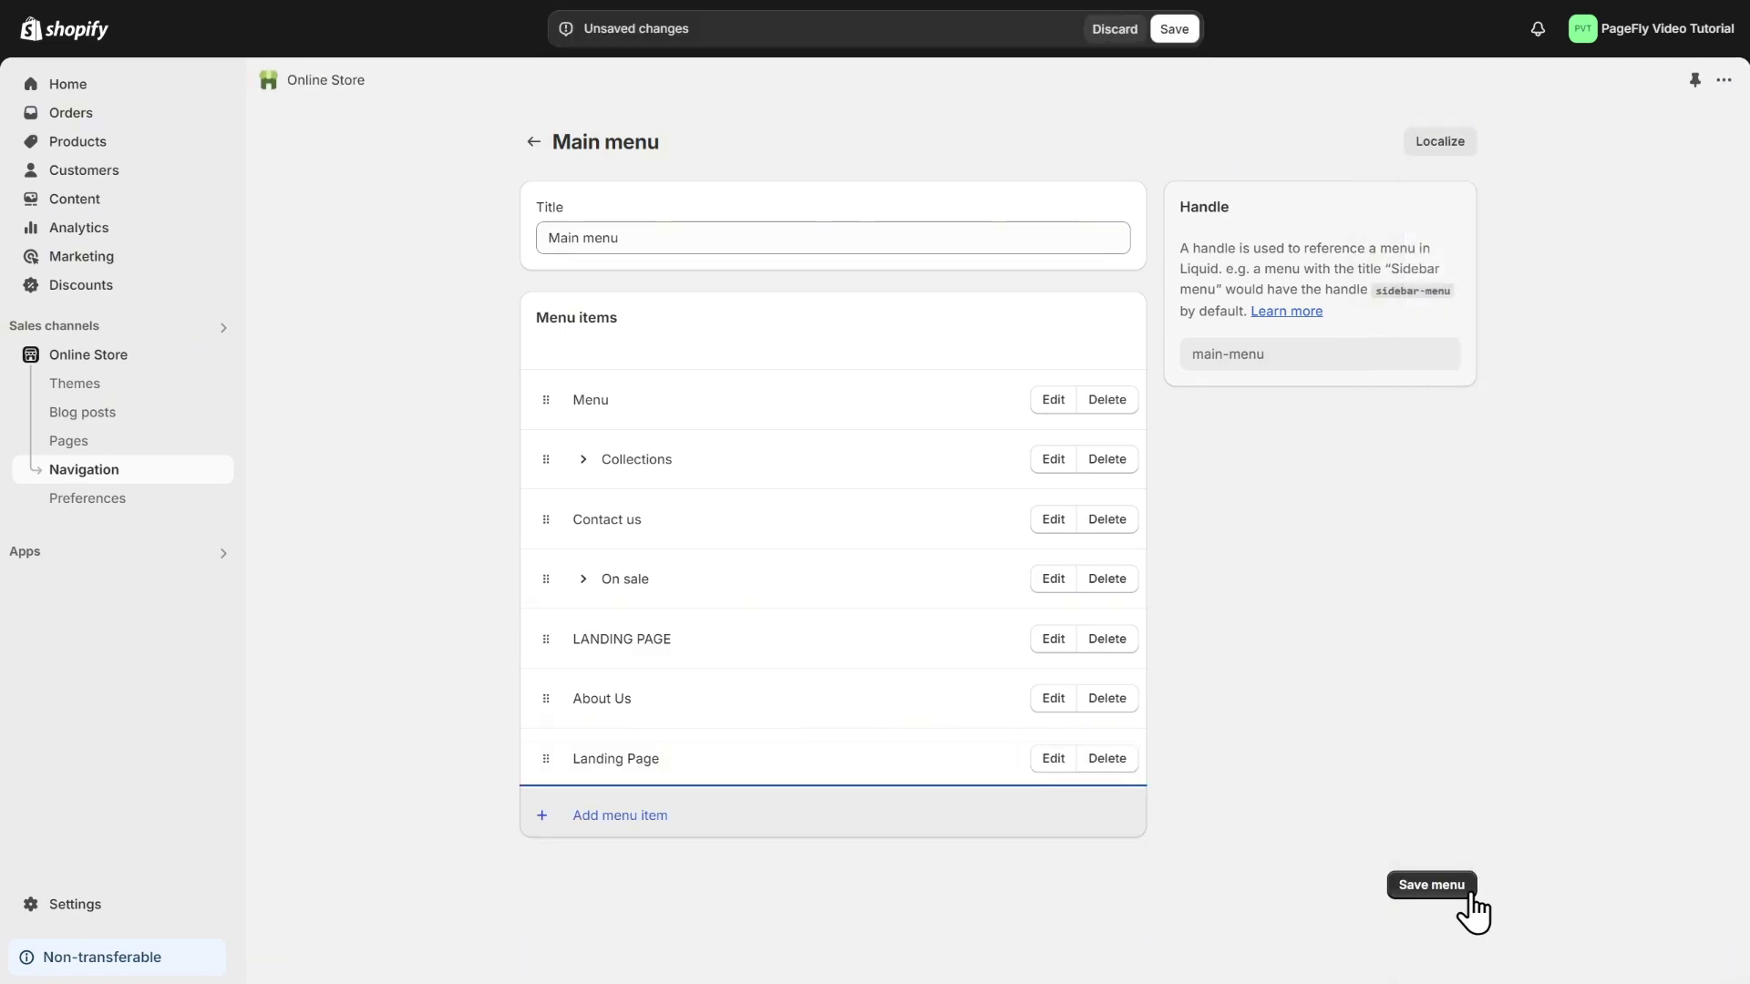
{"action": "left_click", "coordinate": [1438, 889]}
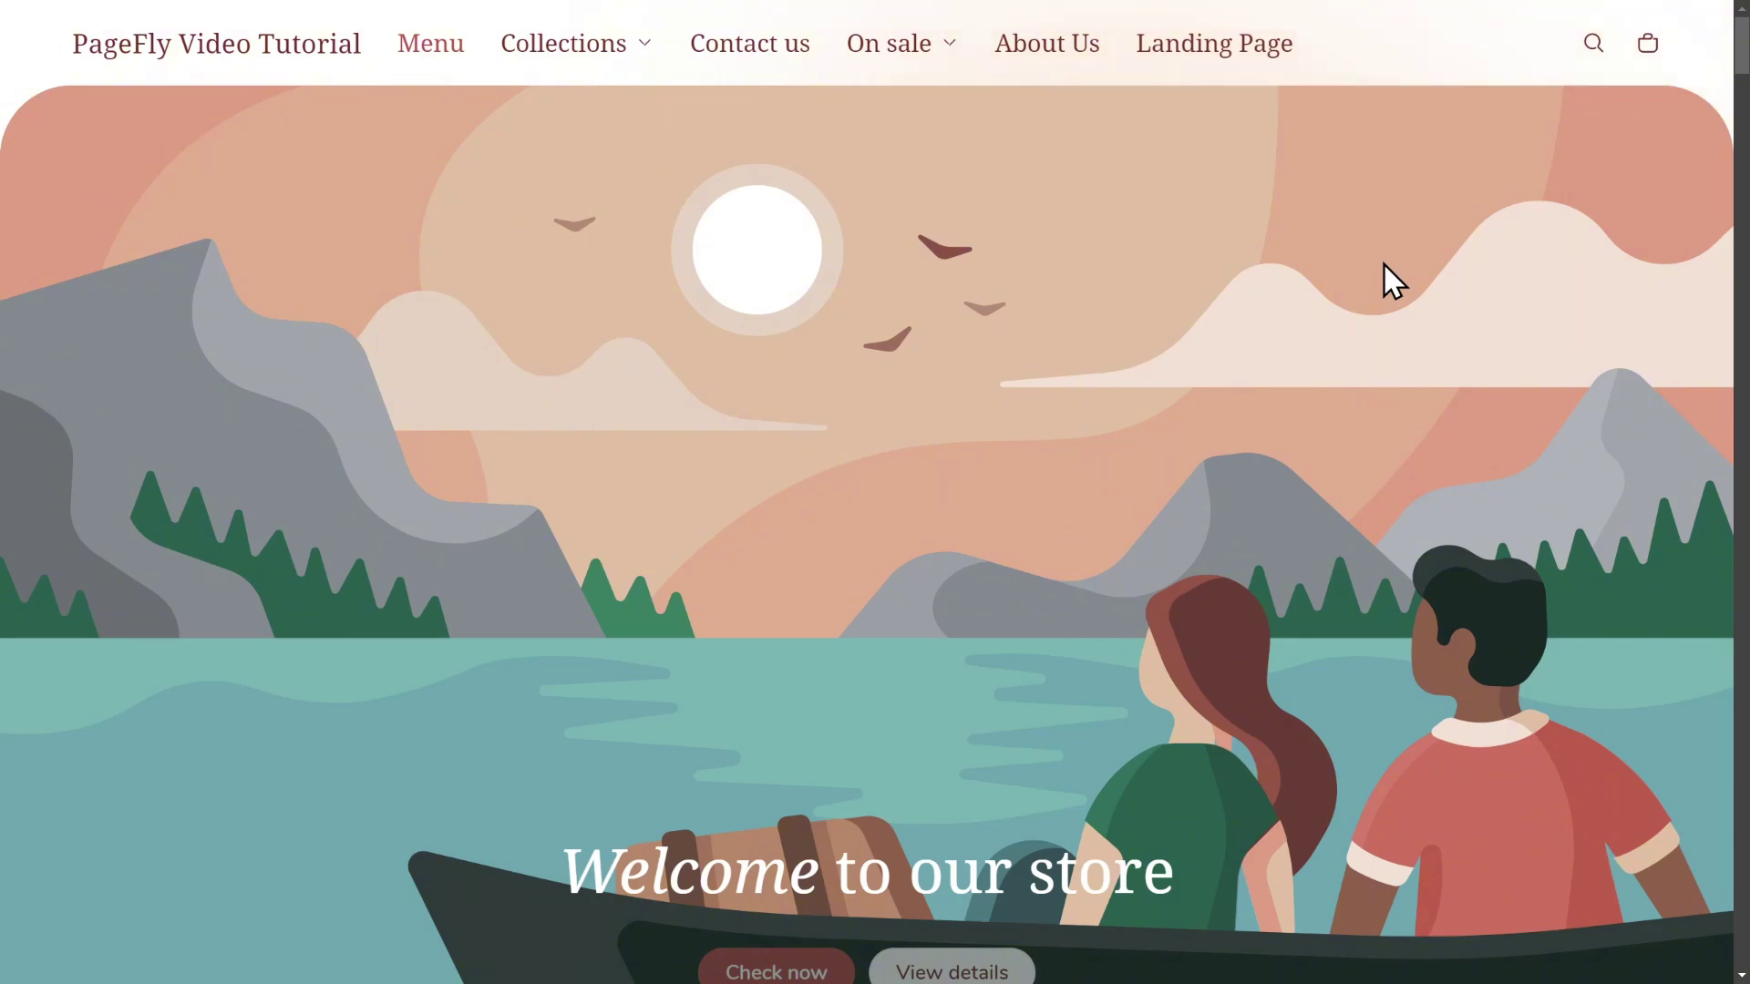
Follow the new Landing Page link in the store header to the Porsche eBikes page.
{"action": "left_click", "coordinate": [1193, 50]}
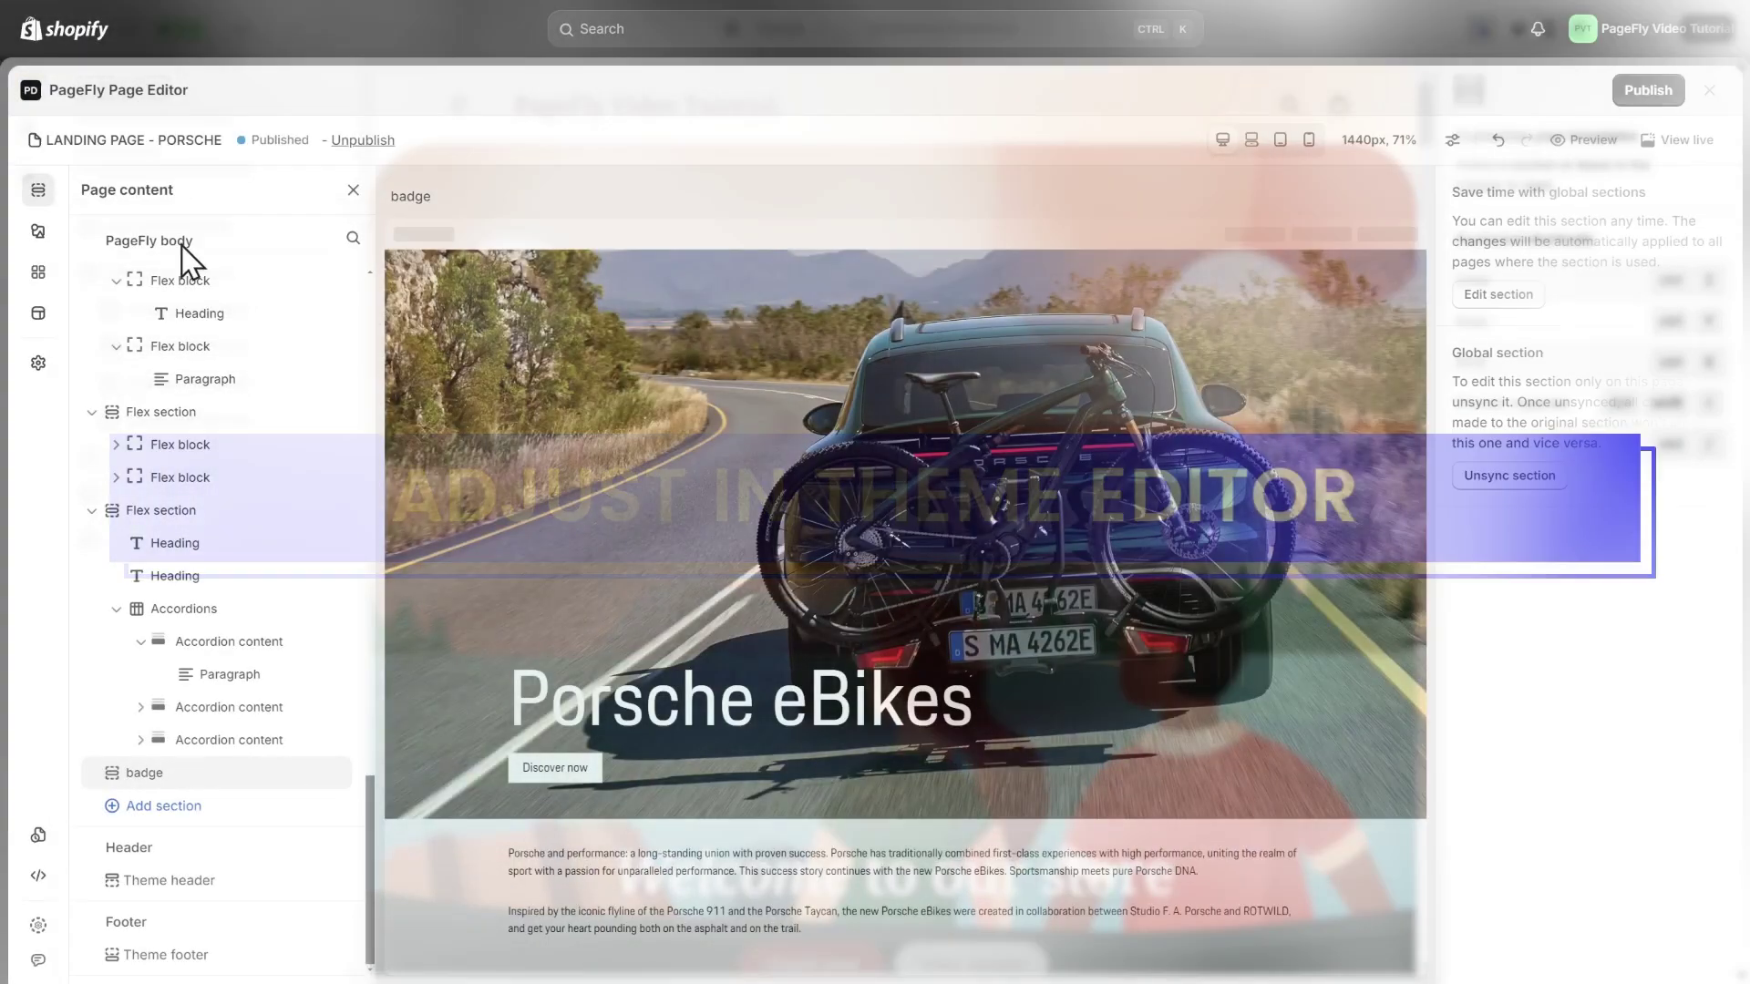
From the page settings, open the theme editor for template pf-4b35b191.
{"action": "left_click", "coordinate": [38, 363]}
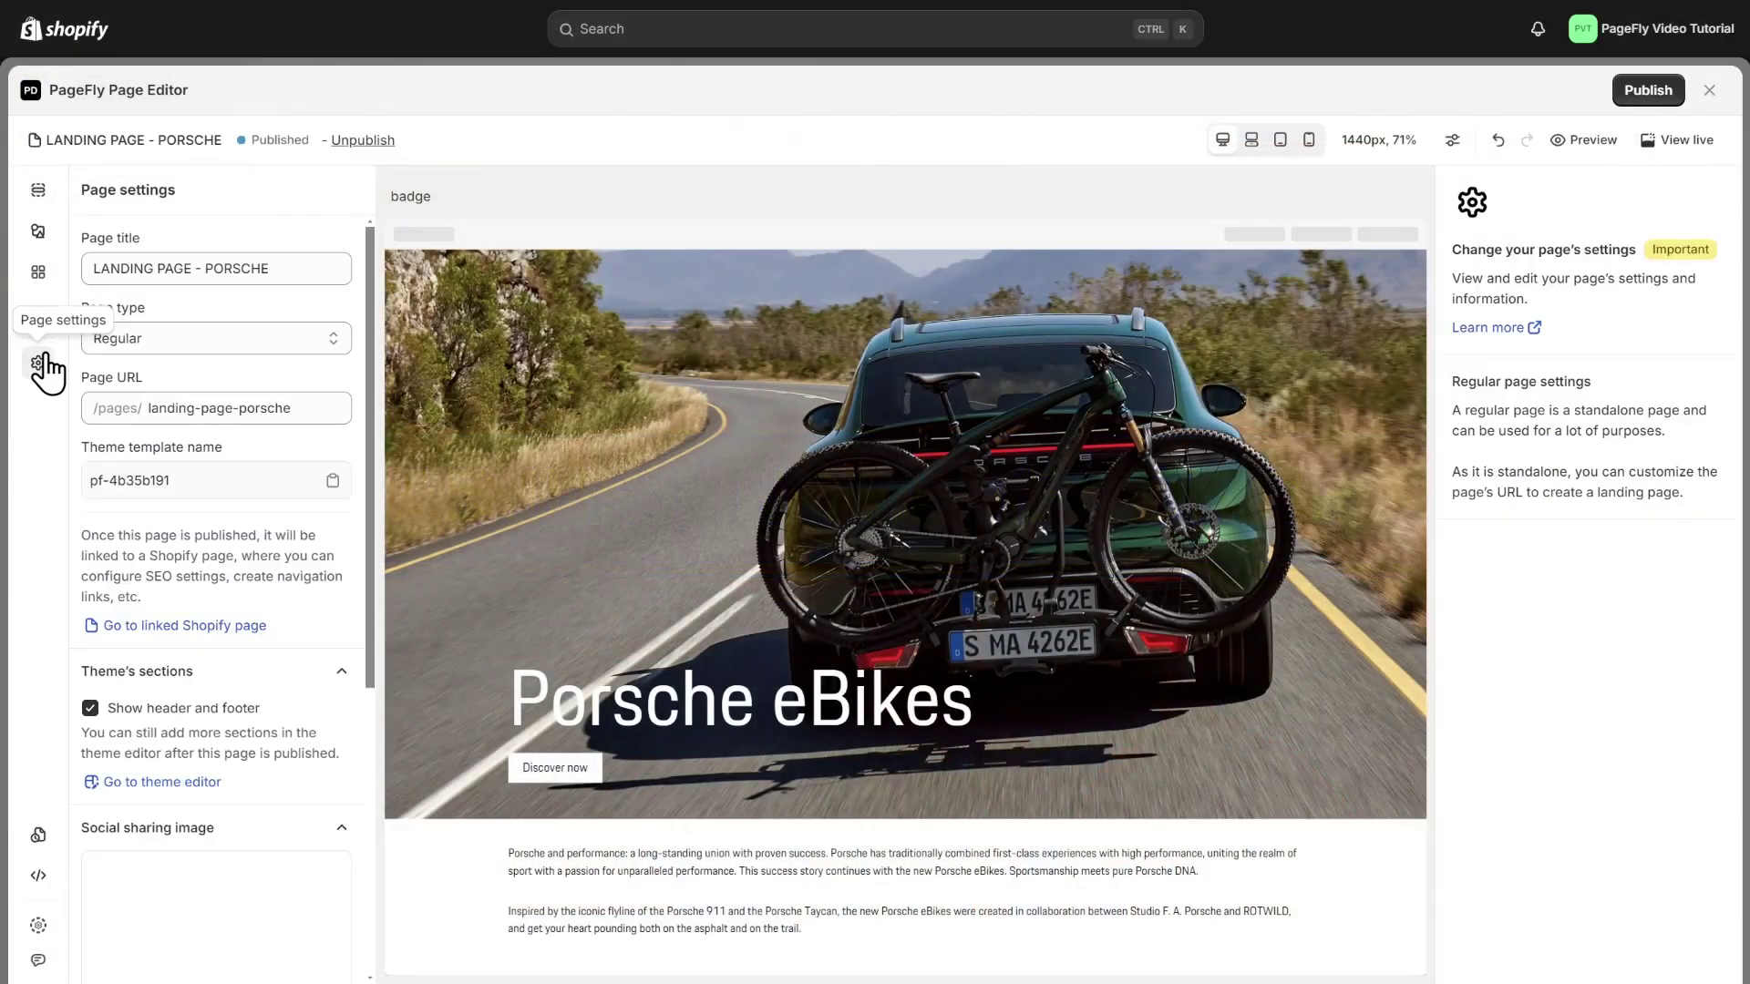
{"action": "left_click", "coordinate": [130, 783]}
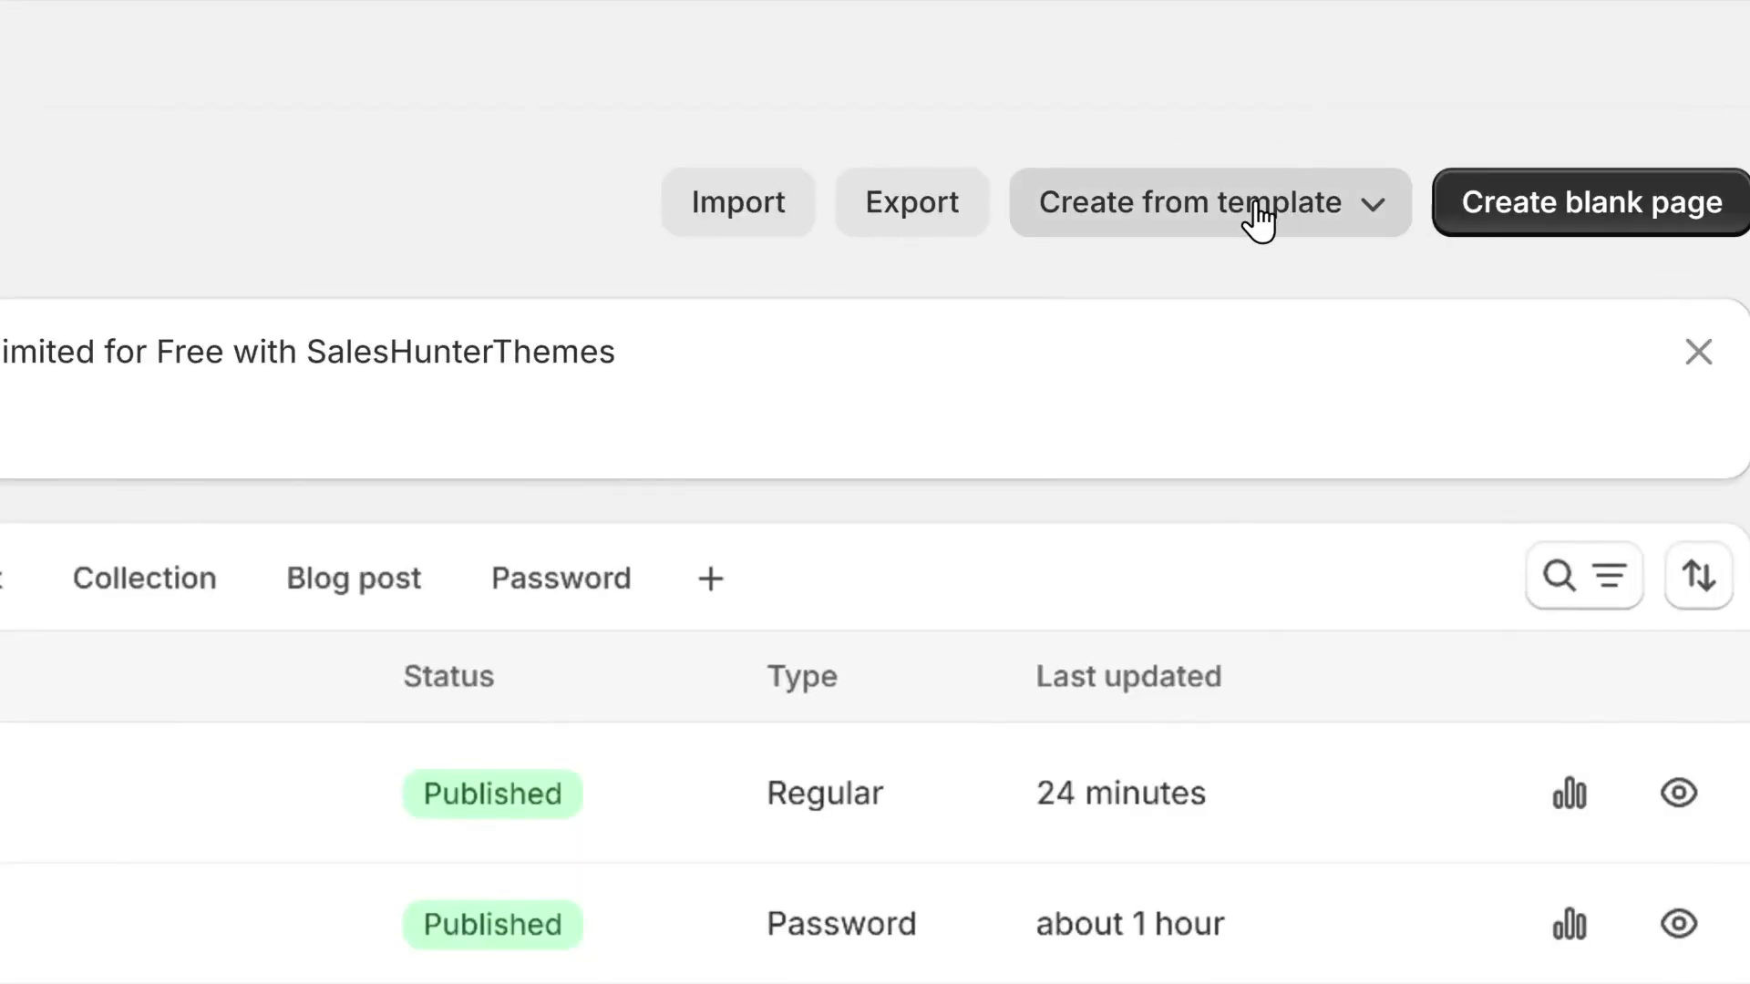
Create a Regular Gen 2 page from the Mom Smile template under the Landing page type.
{"action": "left_click", "coordinate": [1269, 164]}
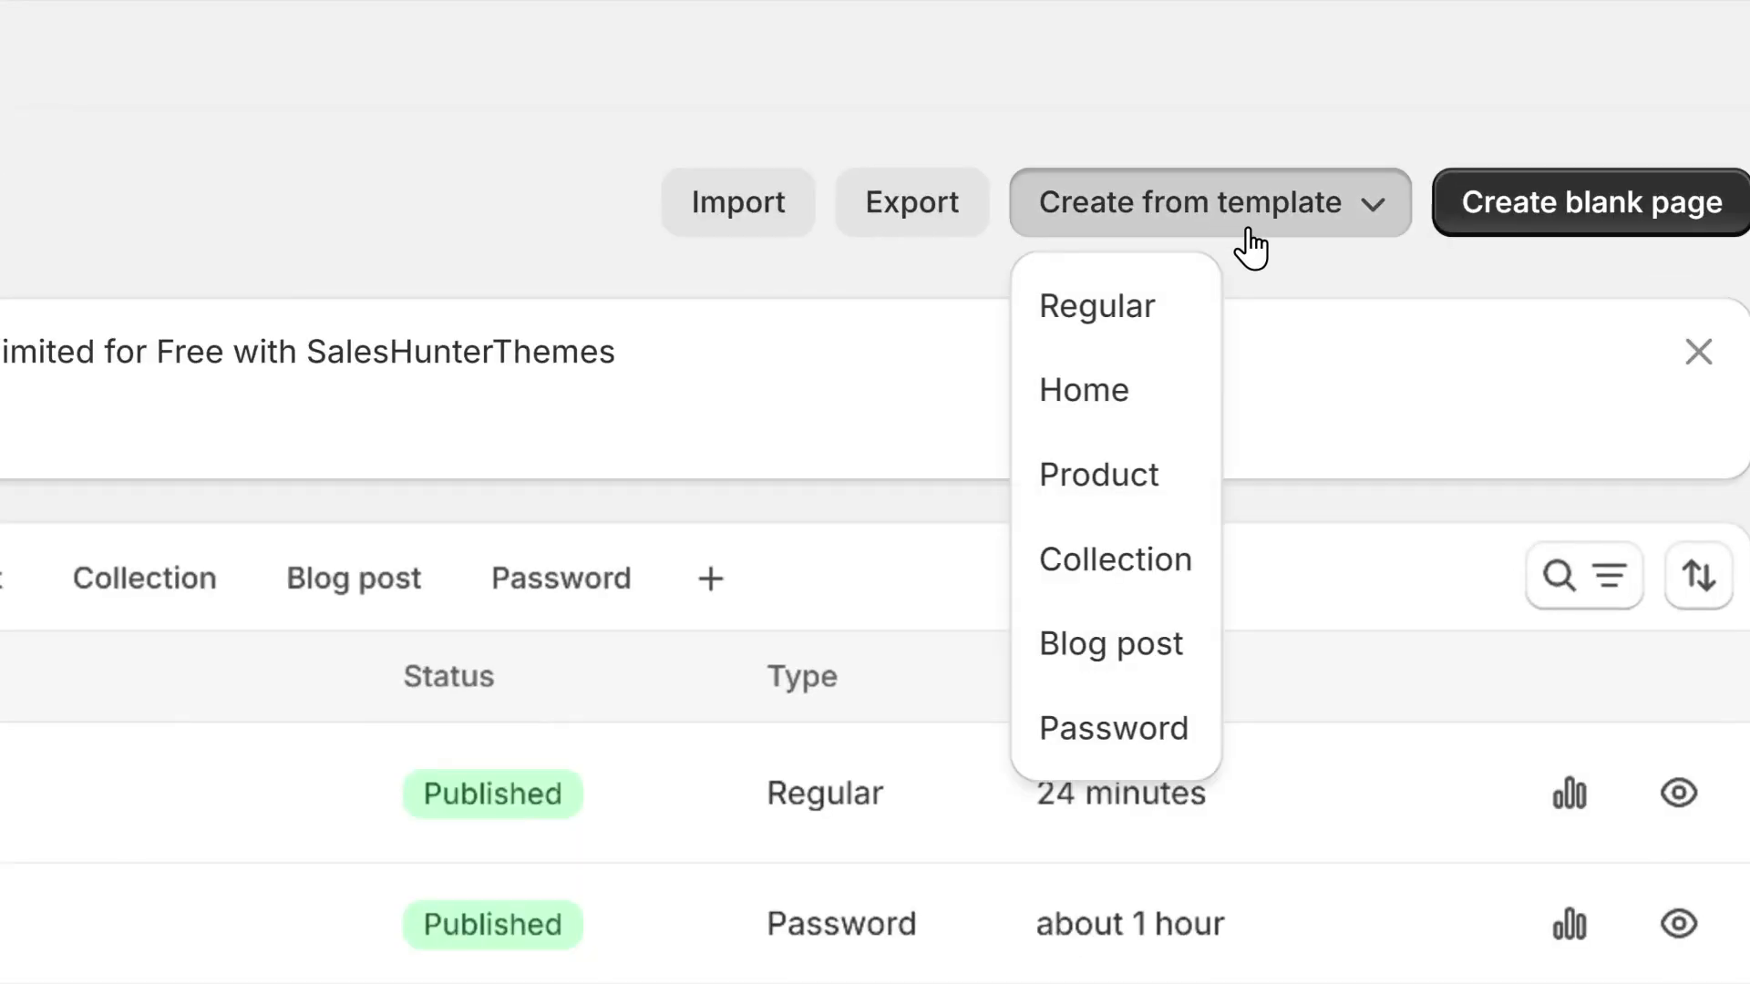
{"action": "left_click", "coordinate": [1097, 306]}
{"action": "left_click", "coordinate": [888, 435]}
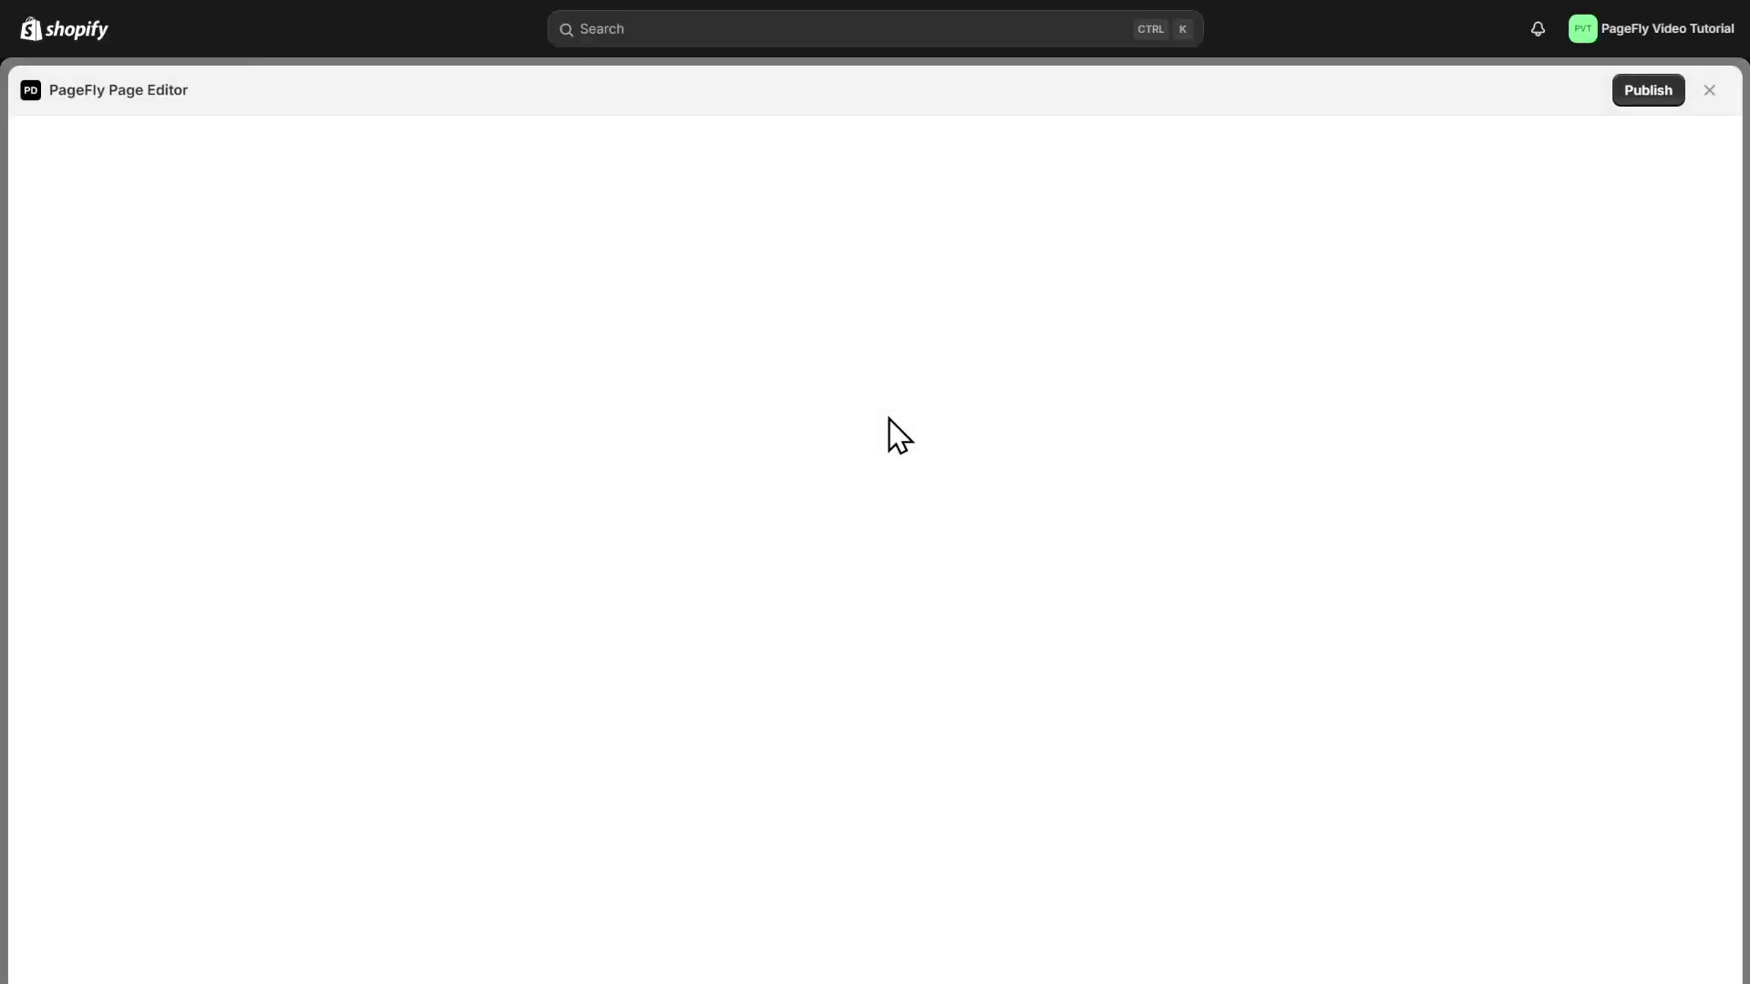
{"action": "left_click", "coordinate": [114, 280]}
{"action": "left_click", "coordinate": [100, 354]}
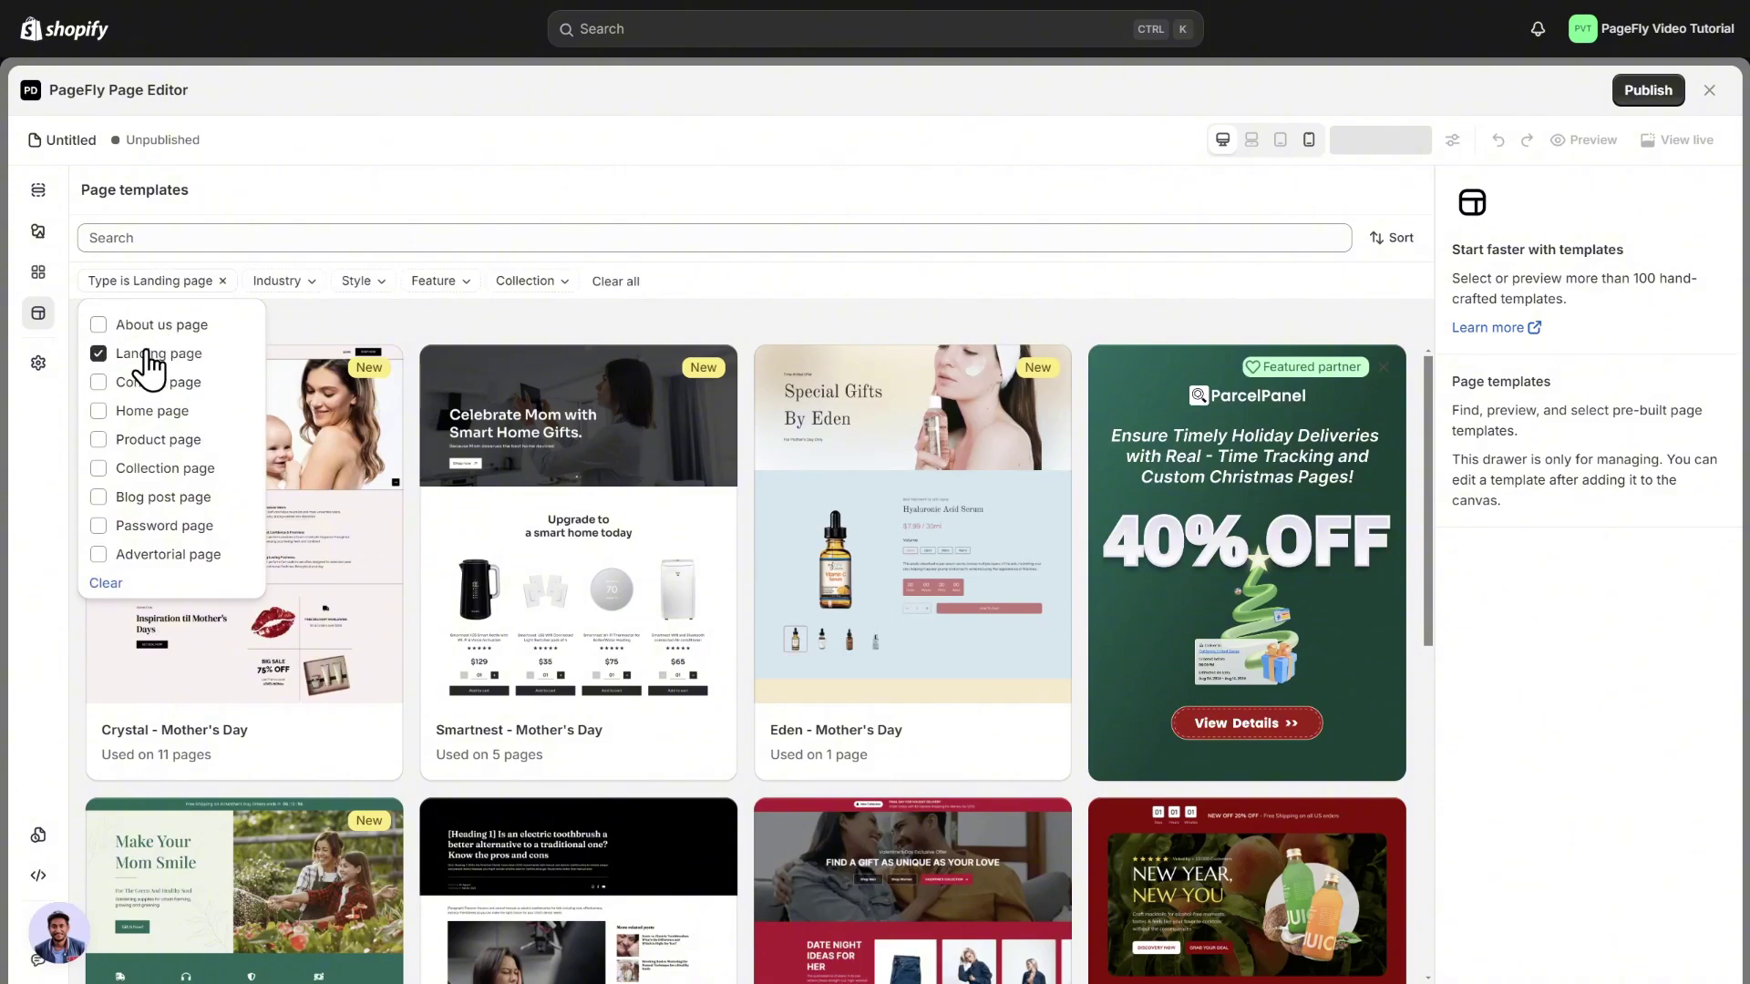
{"action": "left_click", "coordinate": [428, 328]}
{"action": "scroll", "coordinate": [907, 586], "scroll_direction": "down", "scroll_amount": 3}
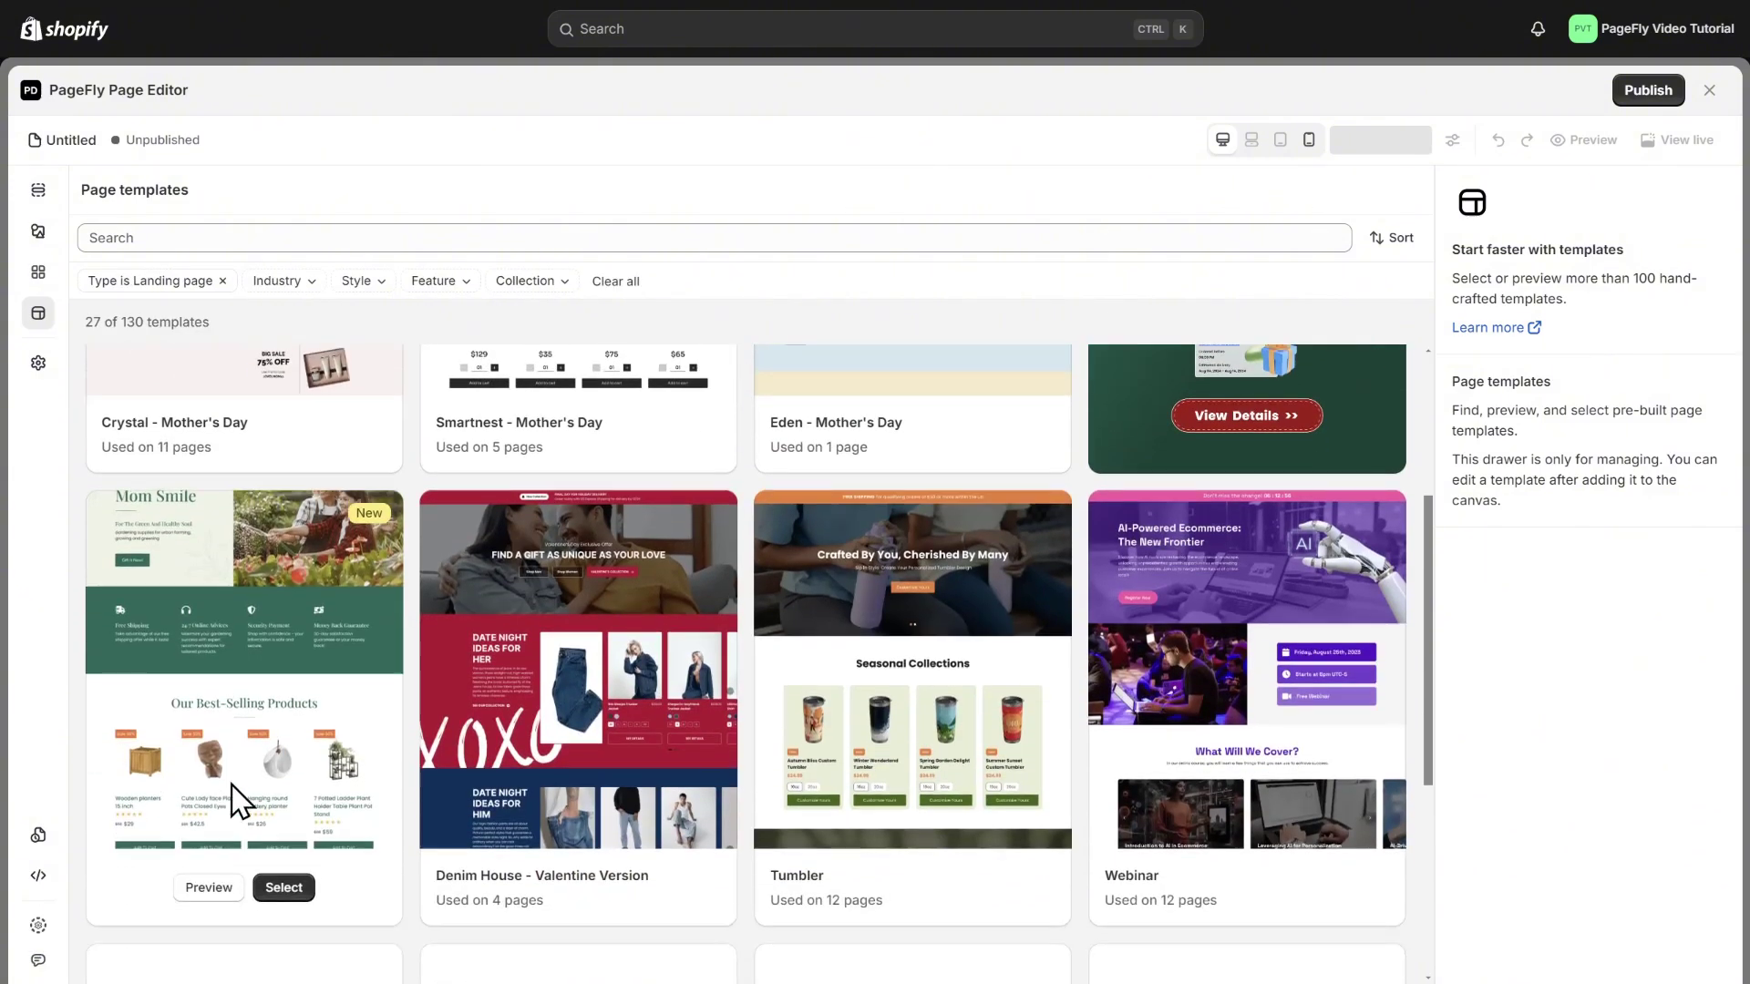
{"action": "left_click", "coordinate": [283, 888]}
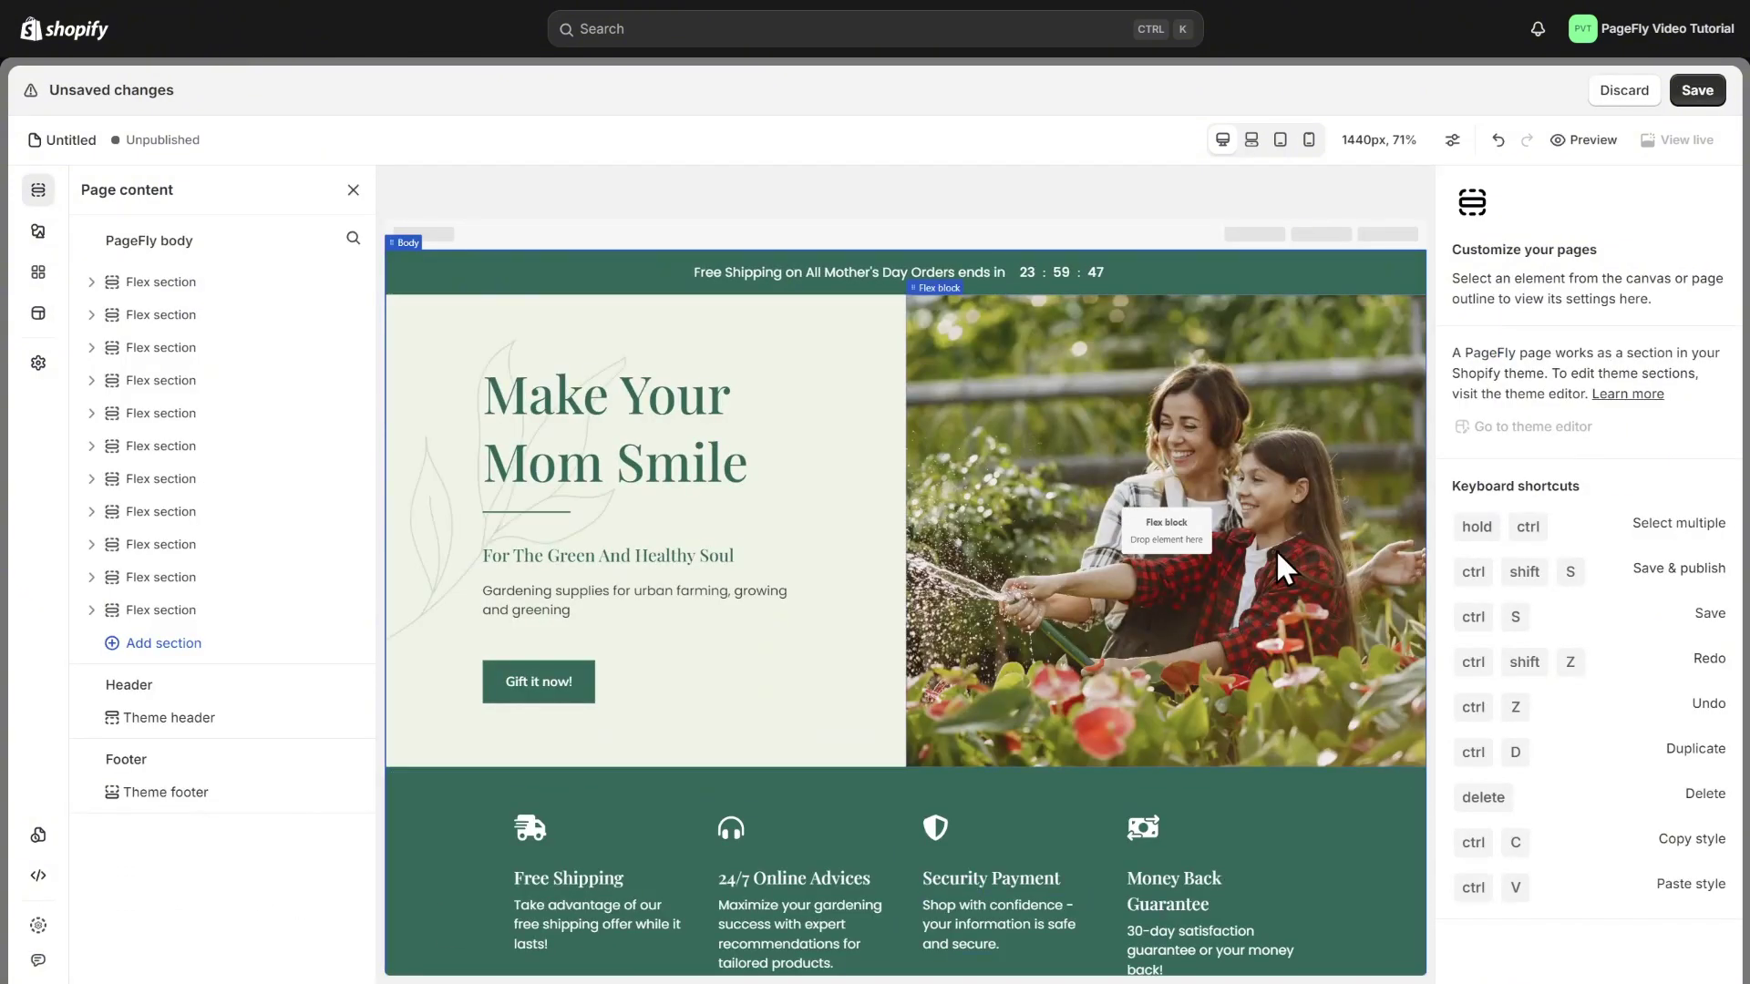